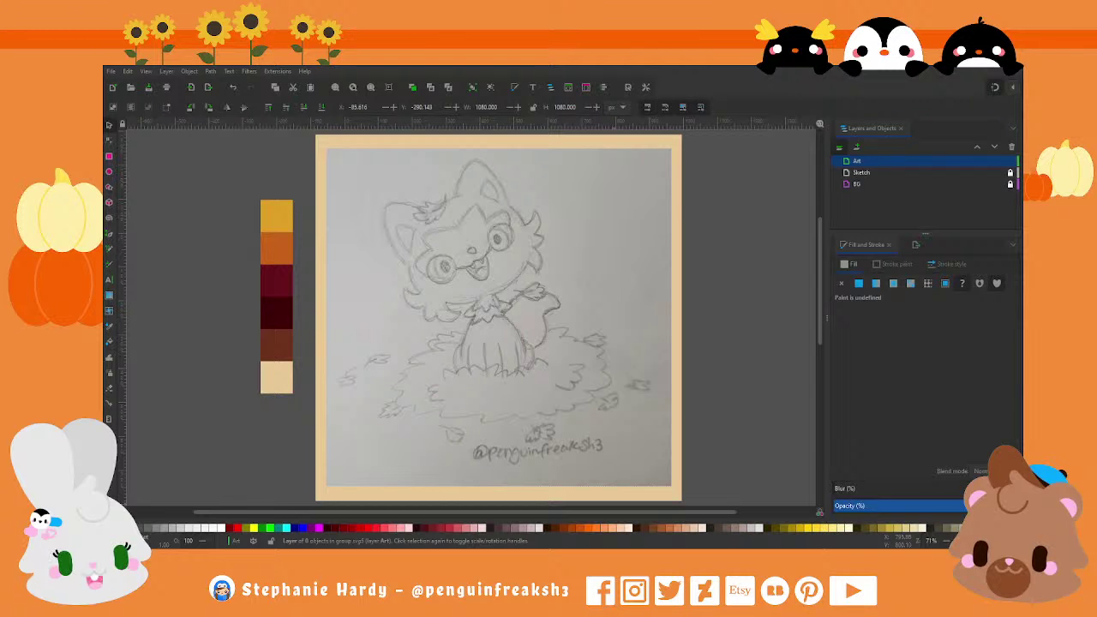
Step: Zoom in on the sketched cat face and switch to the Pen (Bezier) tool
left_click(563, 349)
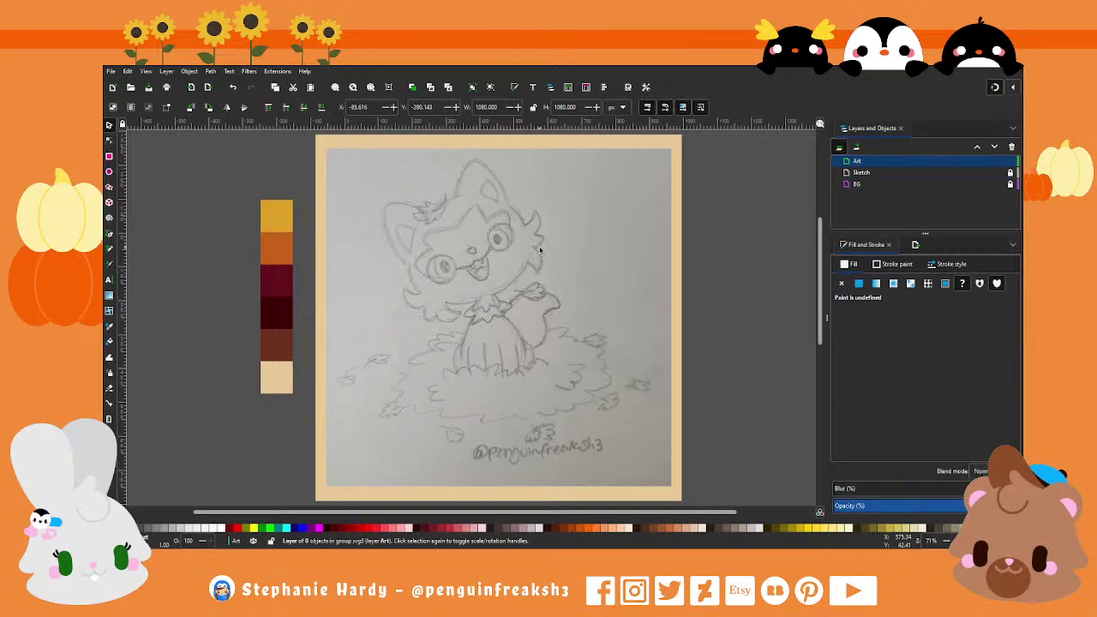
scroll(522, 222, "up", 1, "ctrl")
scroll(465, 223, "up", 1, "ctrl")
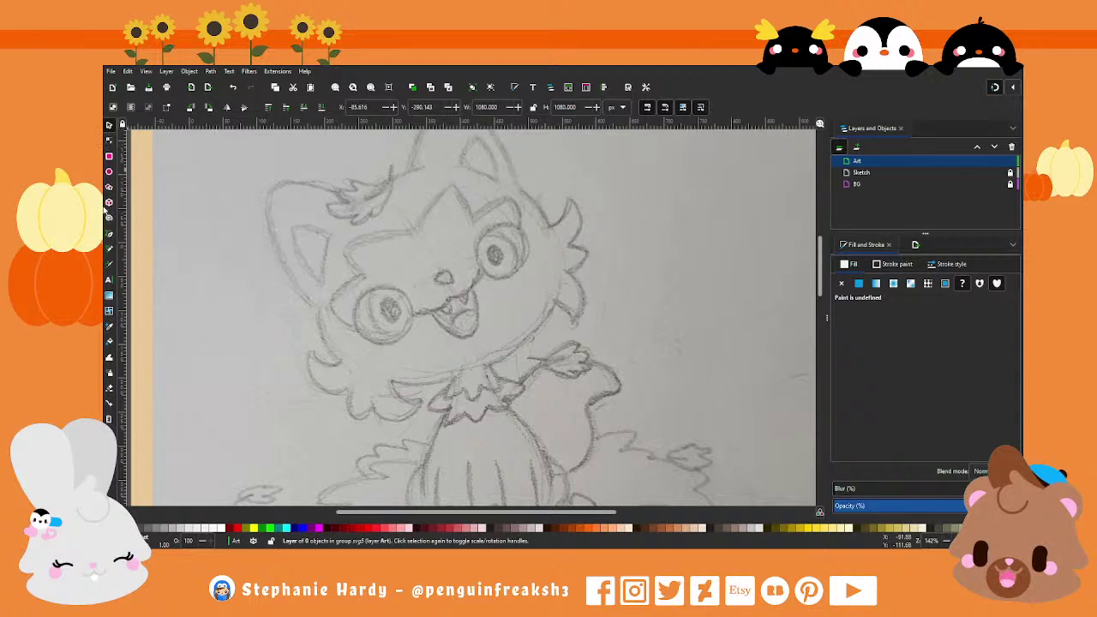
left_click(109, 234)
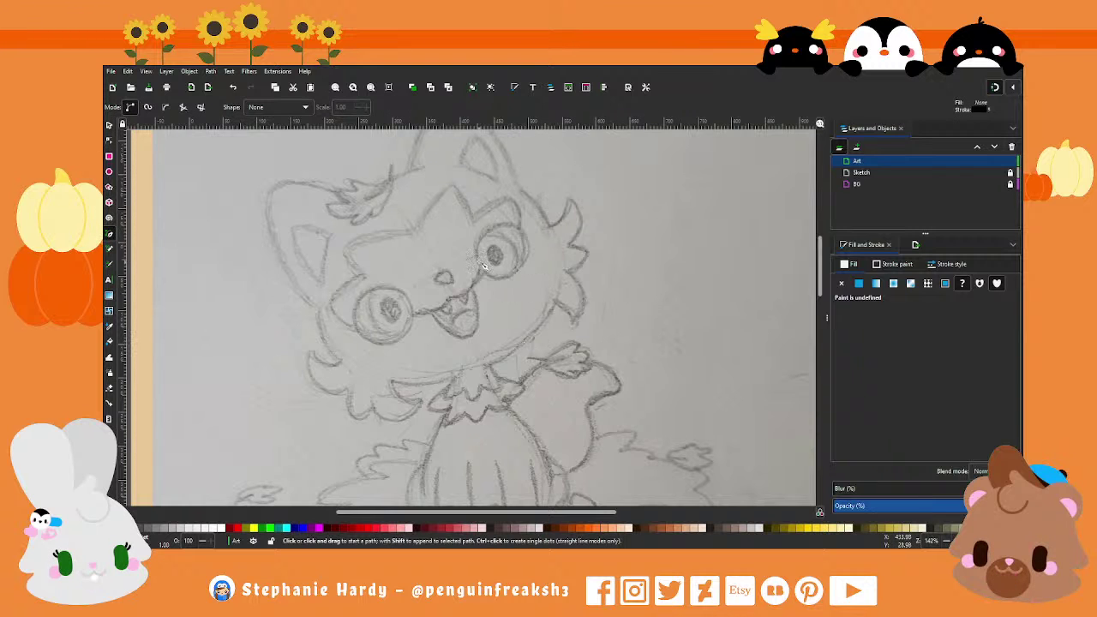
mouse_move(908, 184)
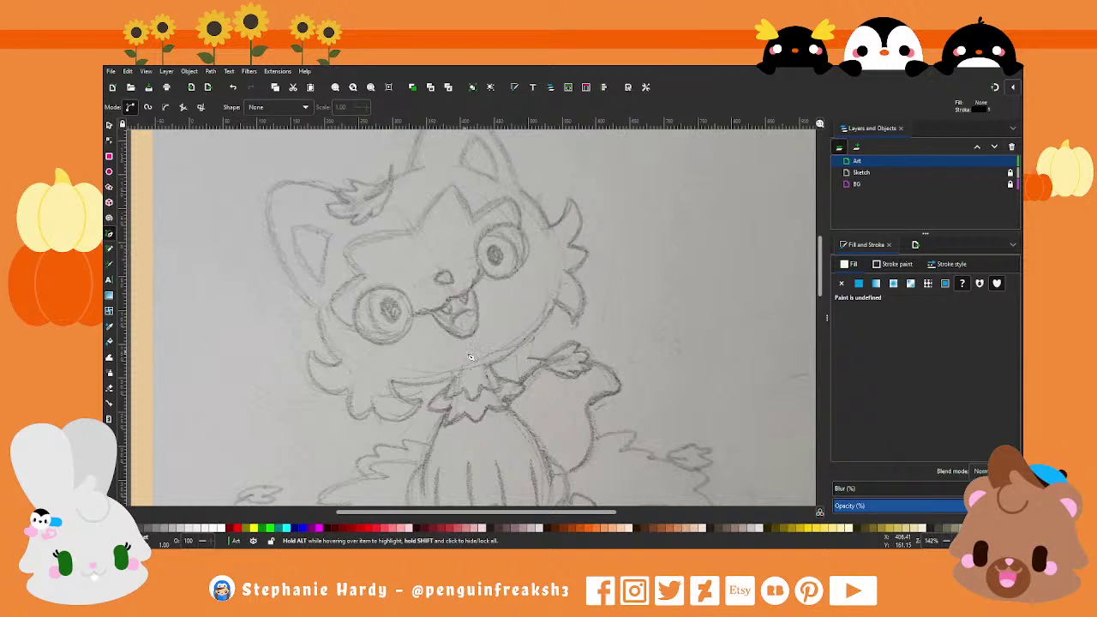
Step: Draw a small closed outline over the sketched nose
scroll(457, 264, "up", 1, "ctrl")
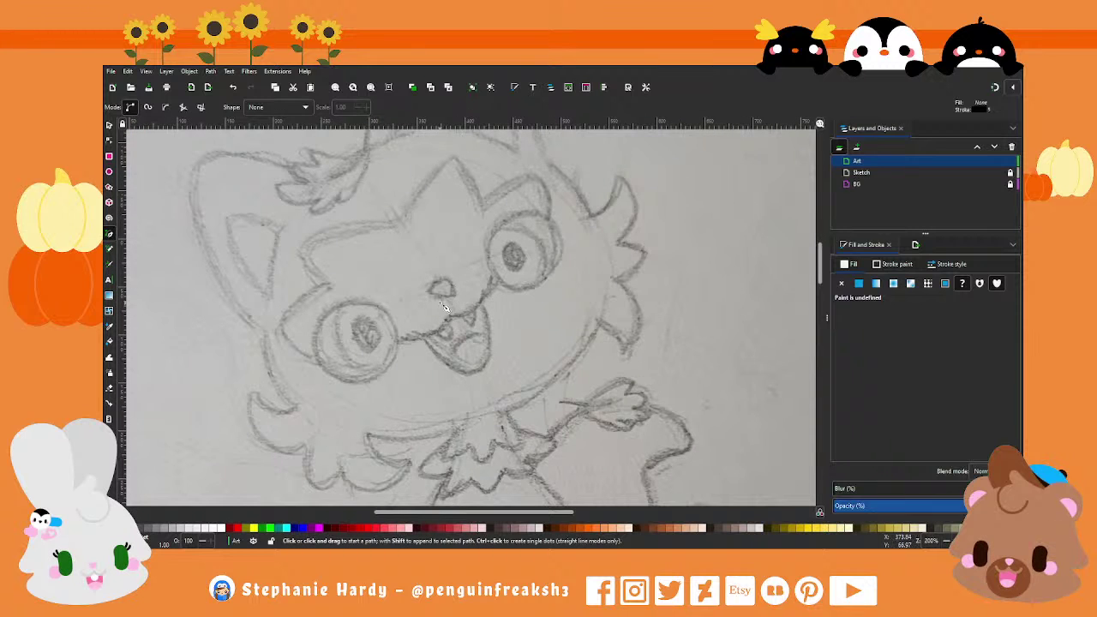
scroll(481, 301, "up", 1)
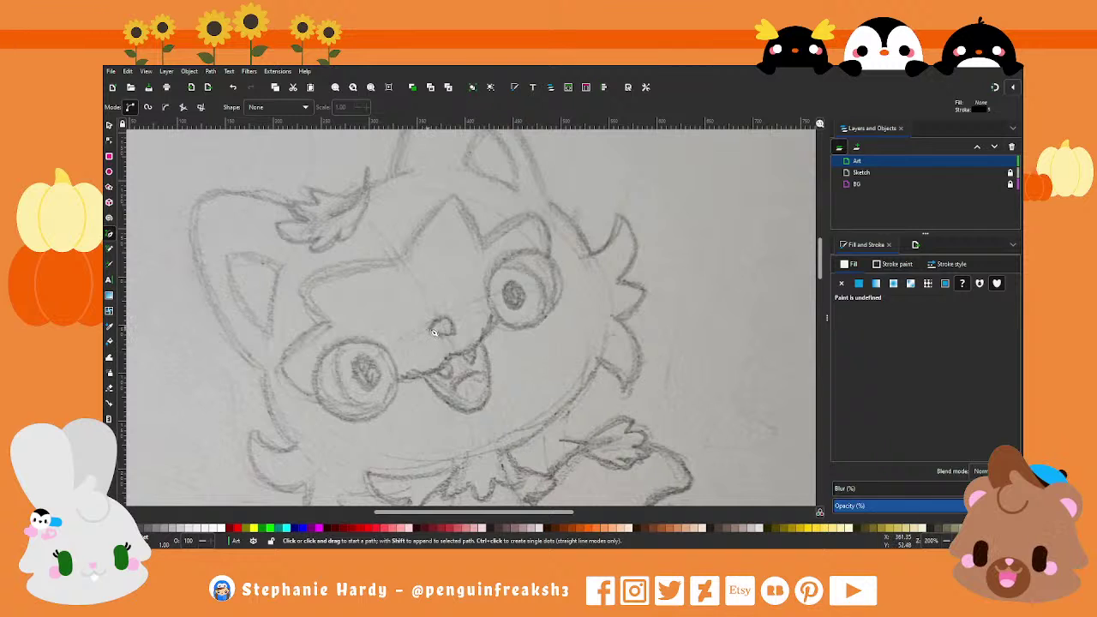
left_click(434, 333)
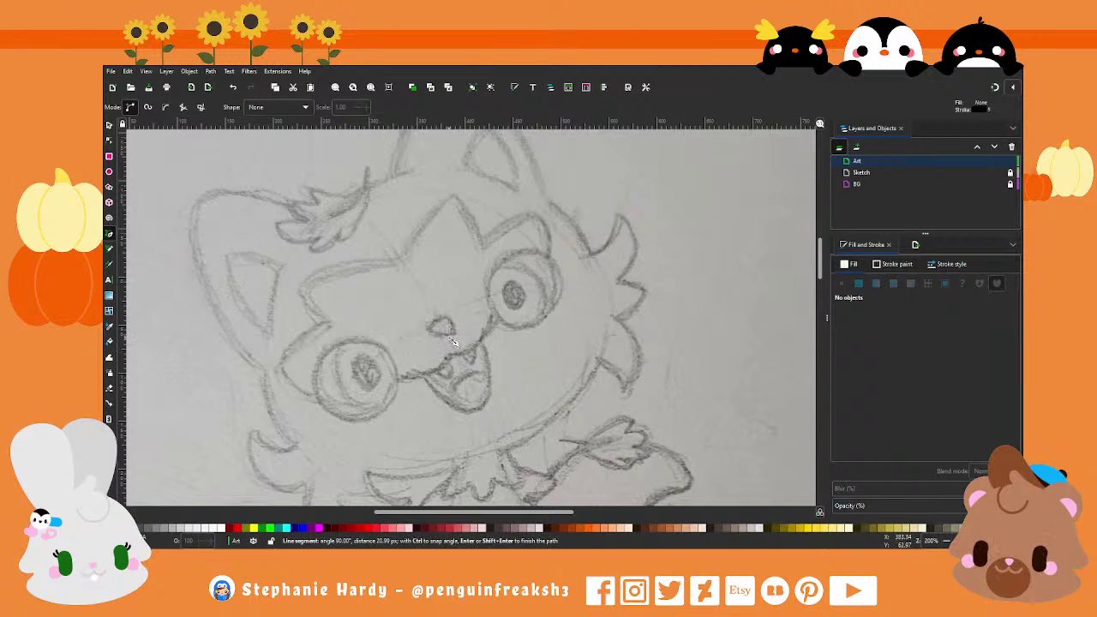
left_click(433, 331)
scroll(429, 307, "down", 1)
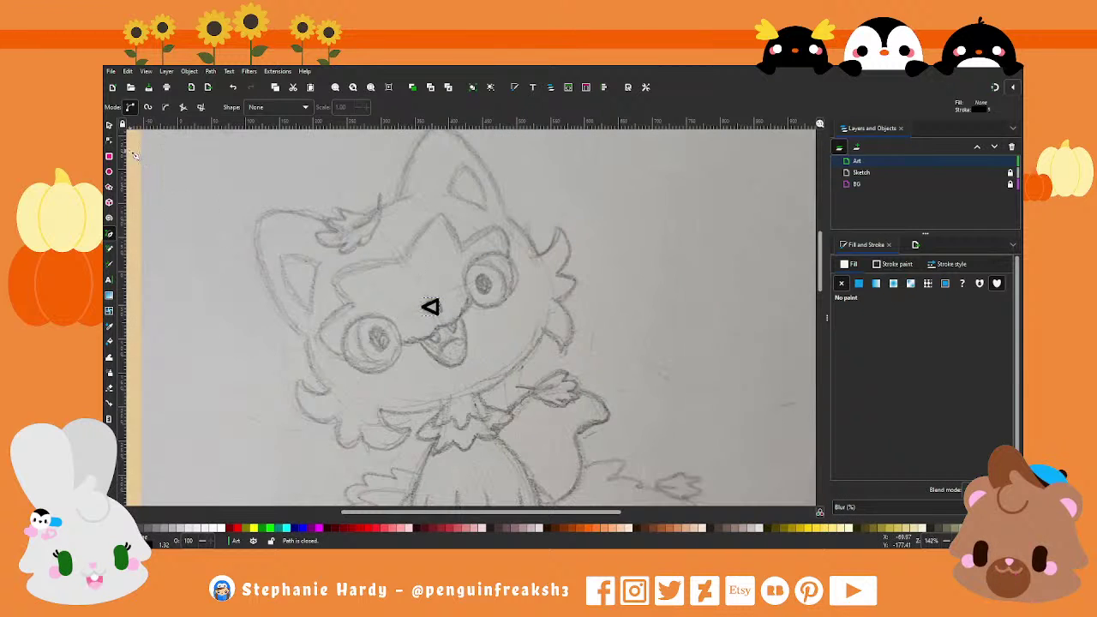
Step: Make the nose's nodes smooth and reshape its left and top curves
key("n")
left_click_drag(429, 303, 457, 335)
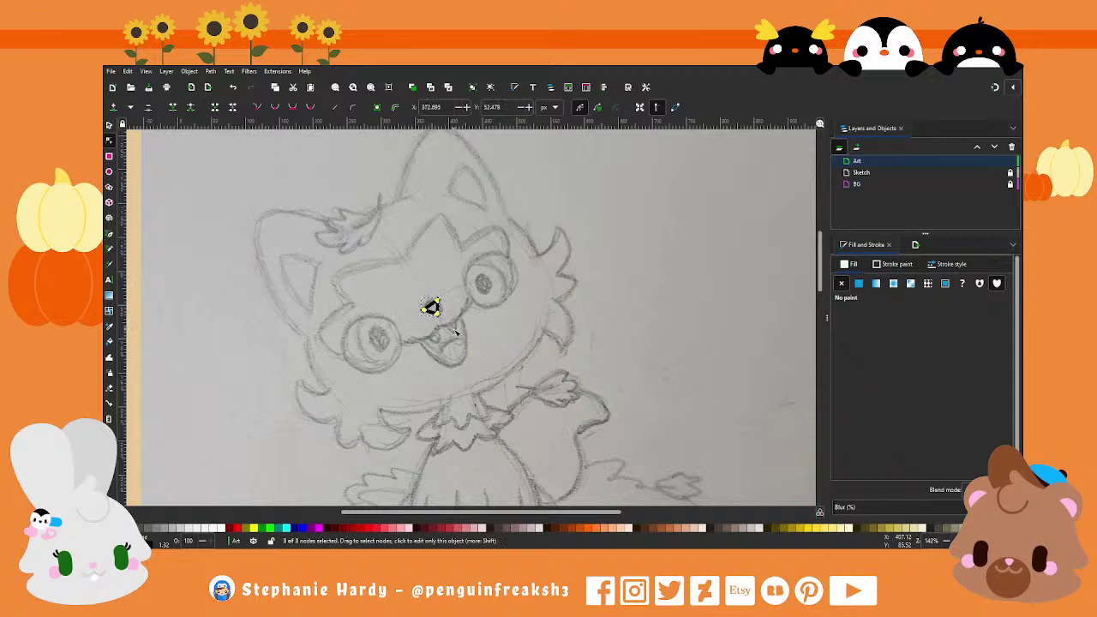
left_click(291, 107)
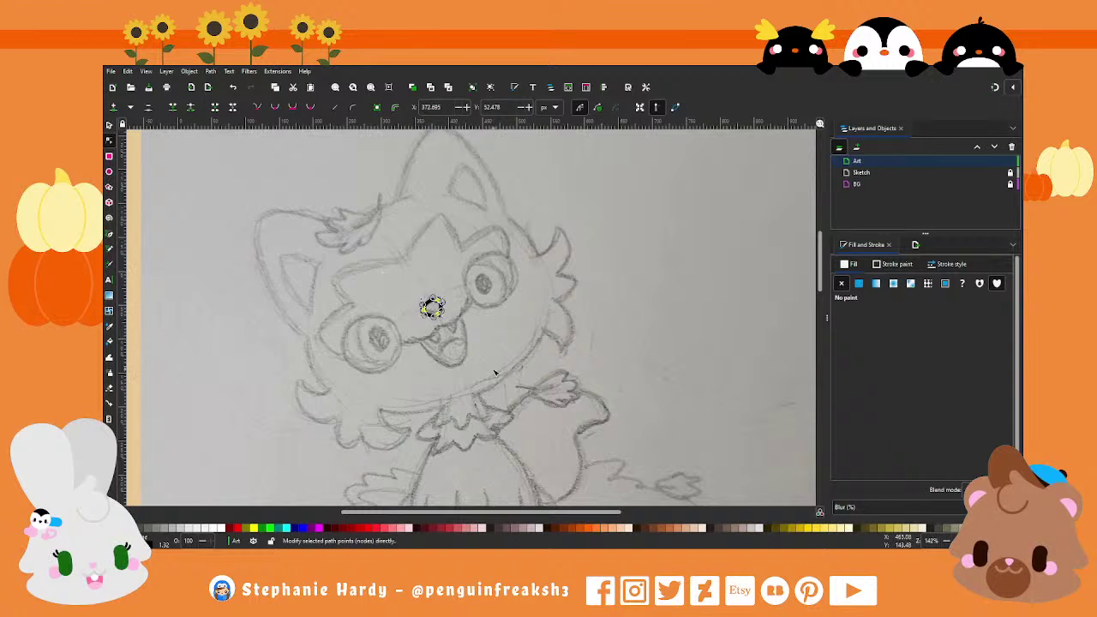
scroll(456, 315, "up", 4)
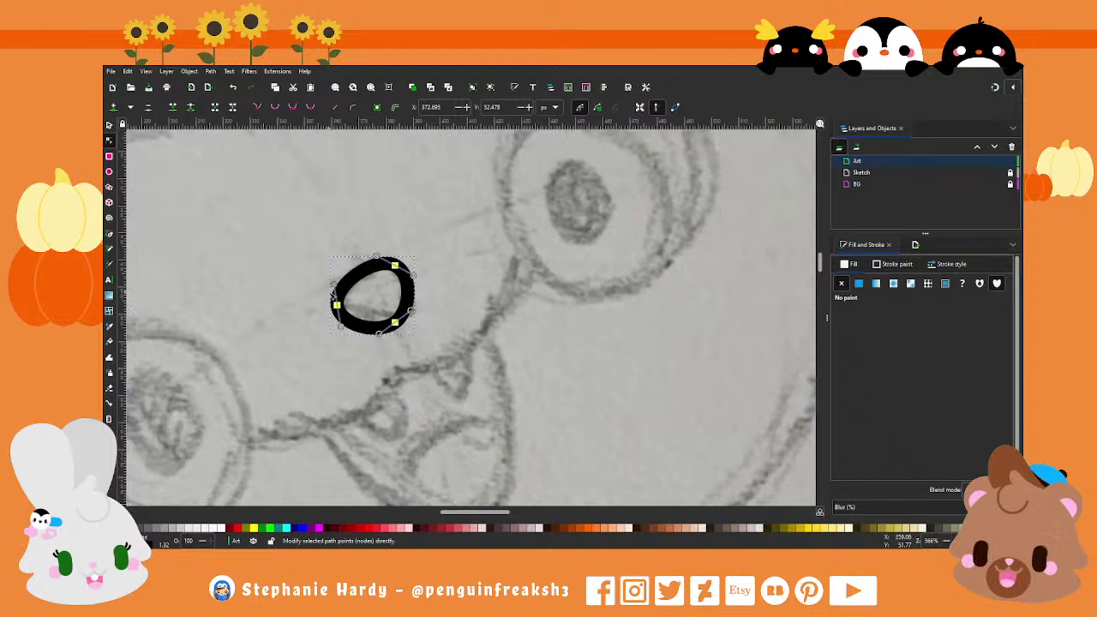
left_click_drag(335, 284, 337, 291)
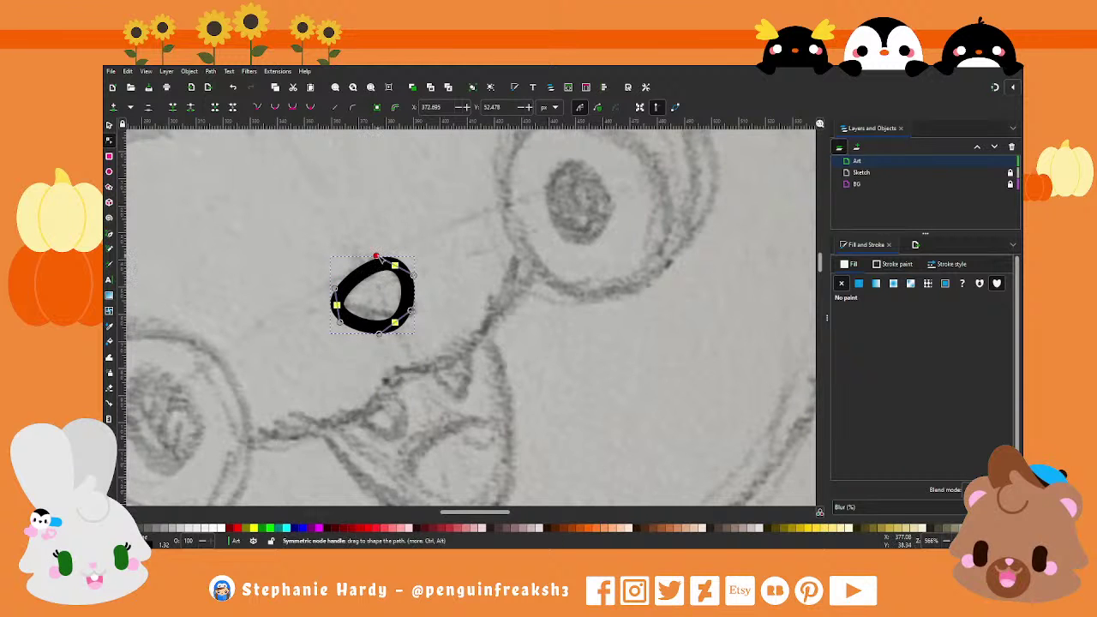
left_click_drag(382, 263, 380, 261)
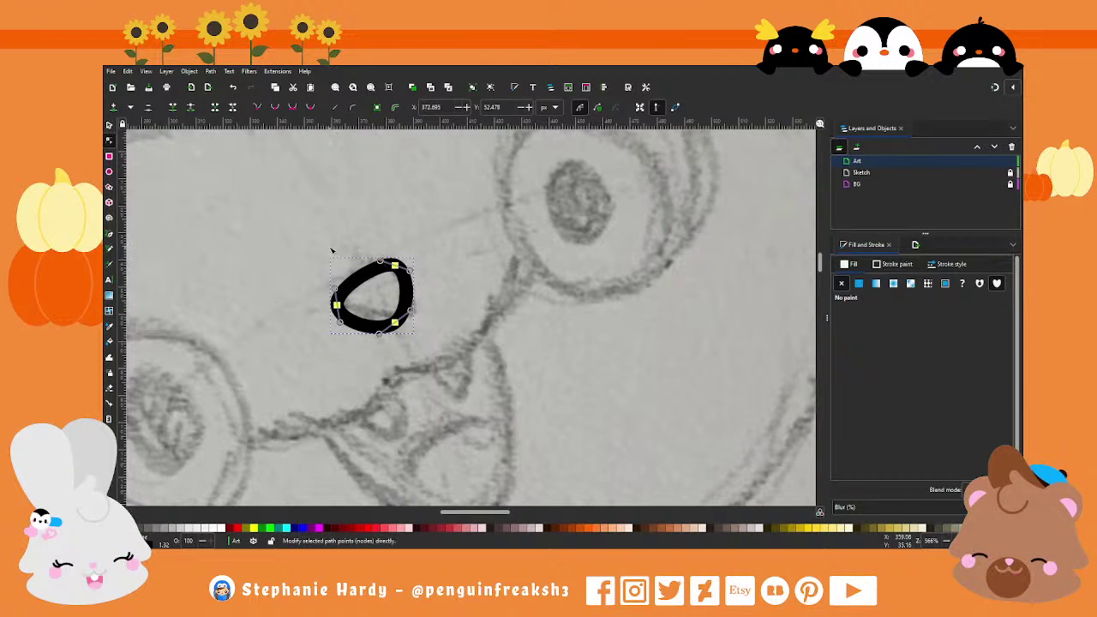
Step: Give the nose a flat beige fill colour
scroll(343, 267, "down", 2)
scroll(343, 266, "up", 2)
scroll(366, 256, "up", 1)
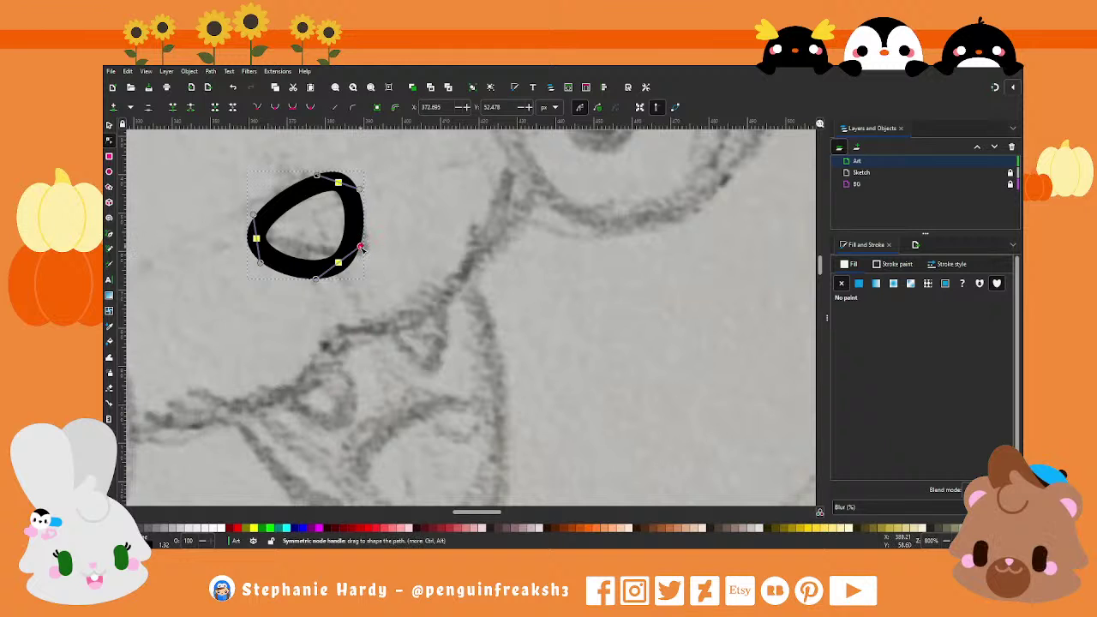
scroll(422, 285, "down", 2)
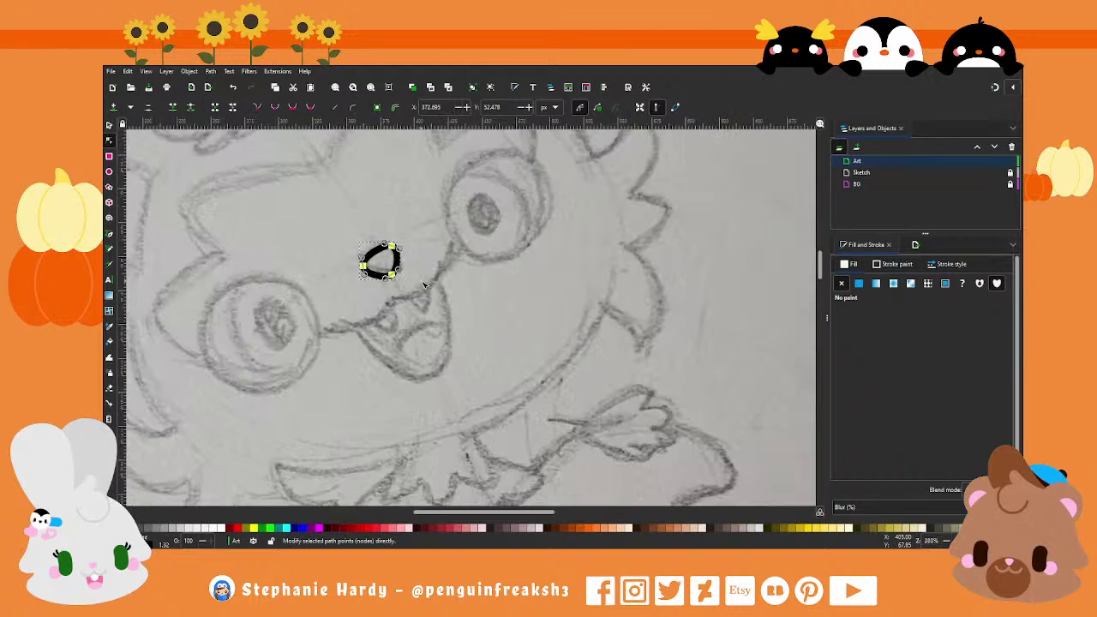
scroll(422, 286, "down", 1)
scroll(423, 285, "down", 1)
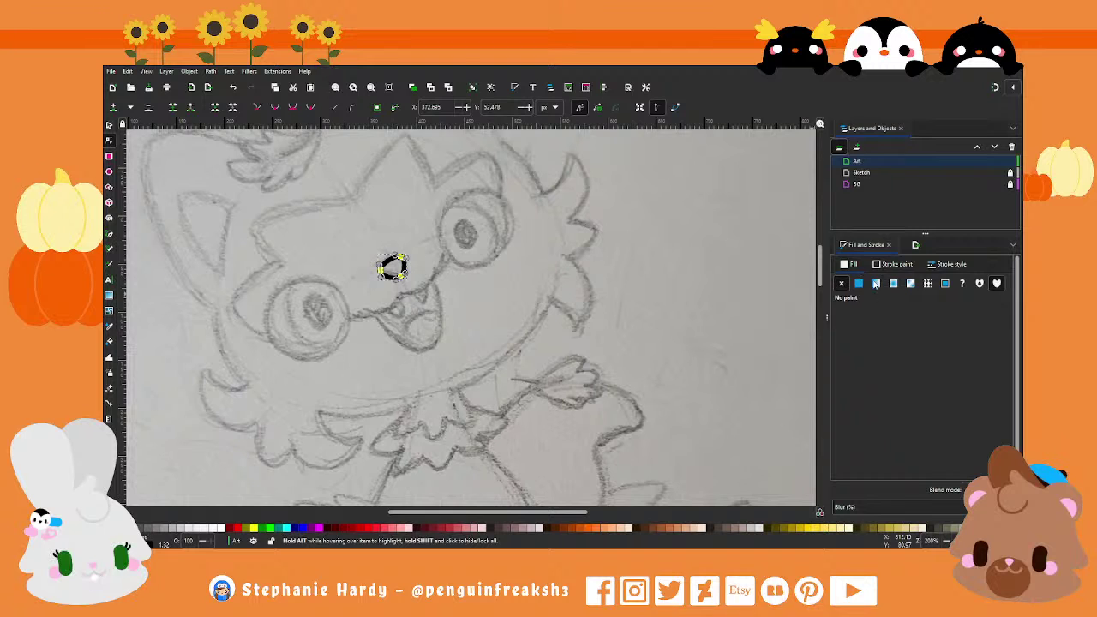
left_click(859, 284)
key("ctrl+z")
left_click(859, 284)
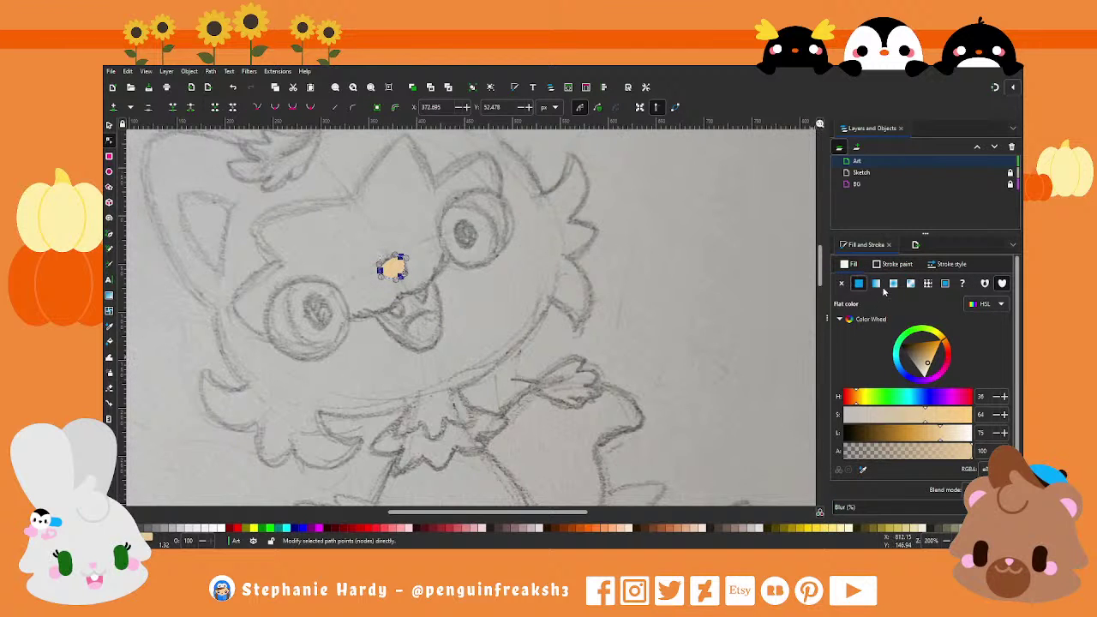
Step: Recolour the nose with the dark crimson palette swatch
scroll(513, 290, "down", 1, "ctrl")
scroll(513, 290, "down", 1, "ctrl")
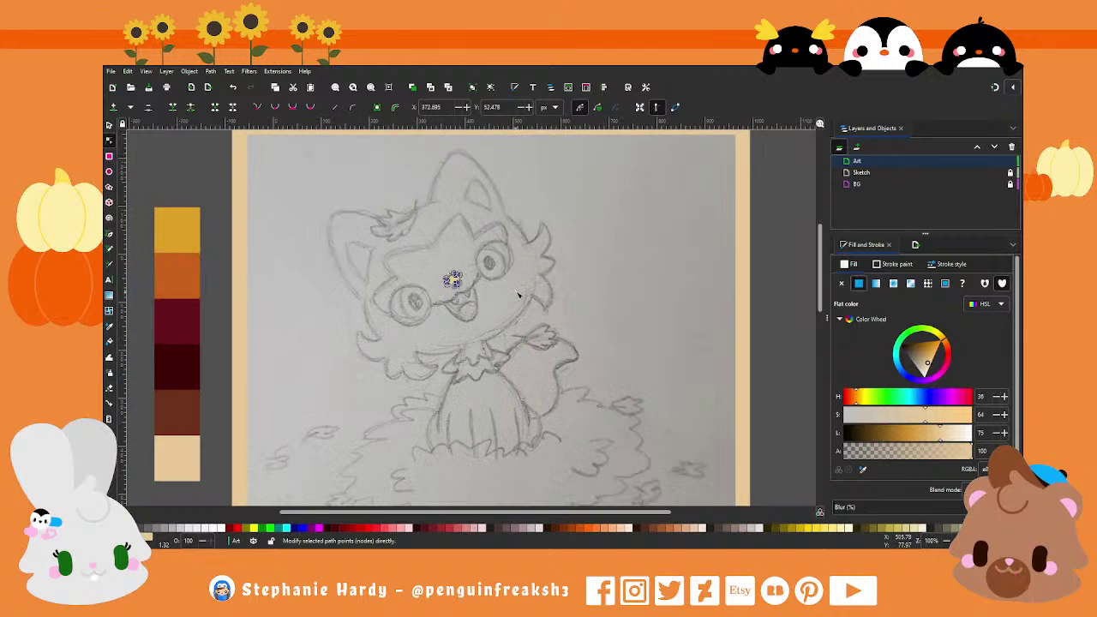
left_click(863, 471)
left_click(177, 323)
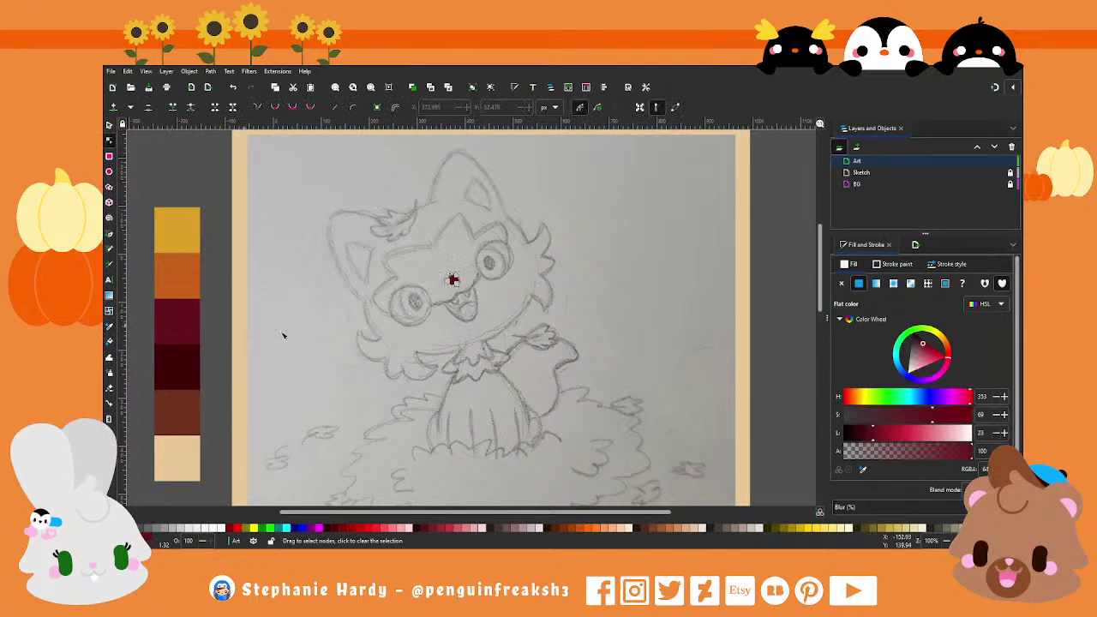
Step: Rotate the nose by about 1.4 degrees
scroll(514, 275, "up", 1, "ctrl")
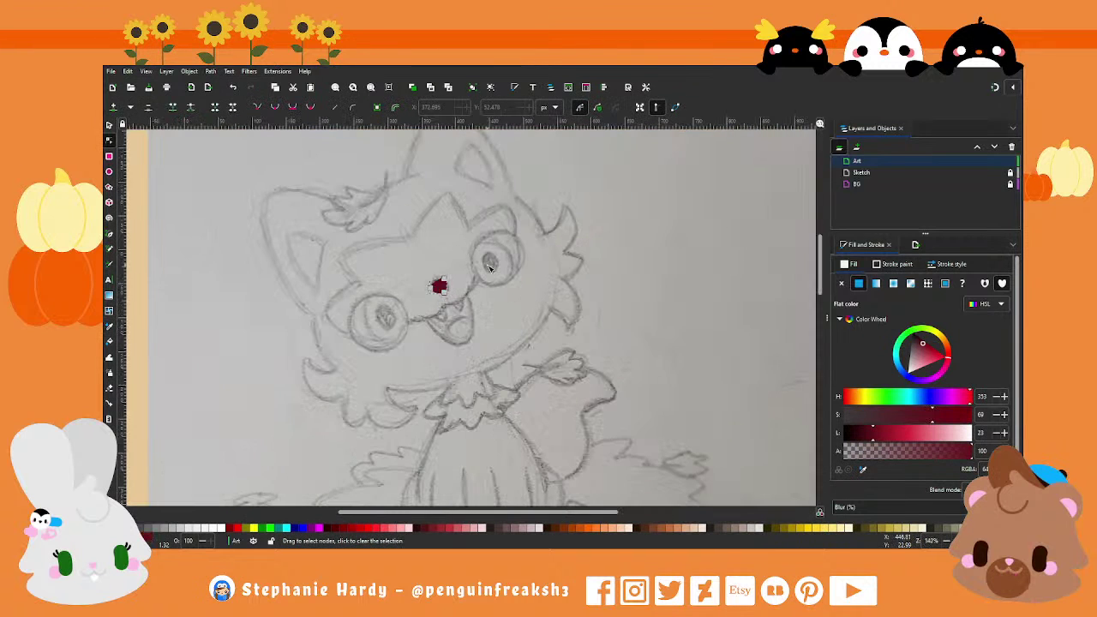
left_click(109, 126)
scroll(412, 275, "up", 2, "ctrl")
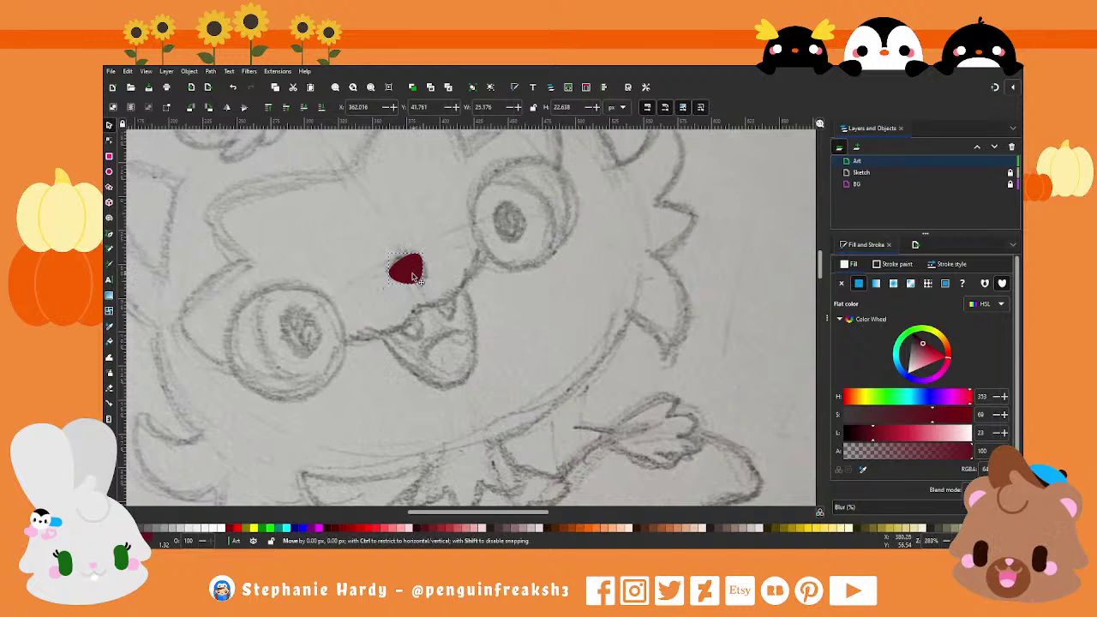
left_click(414, 277)
left_click_drag(424, 256, 427, 253)
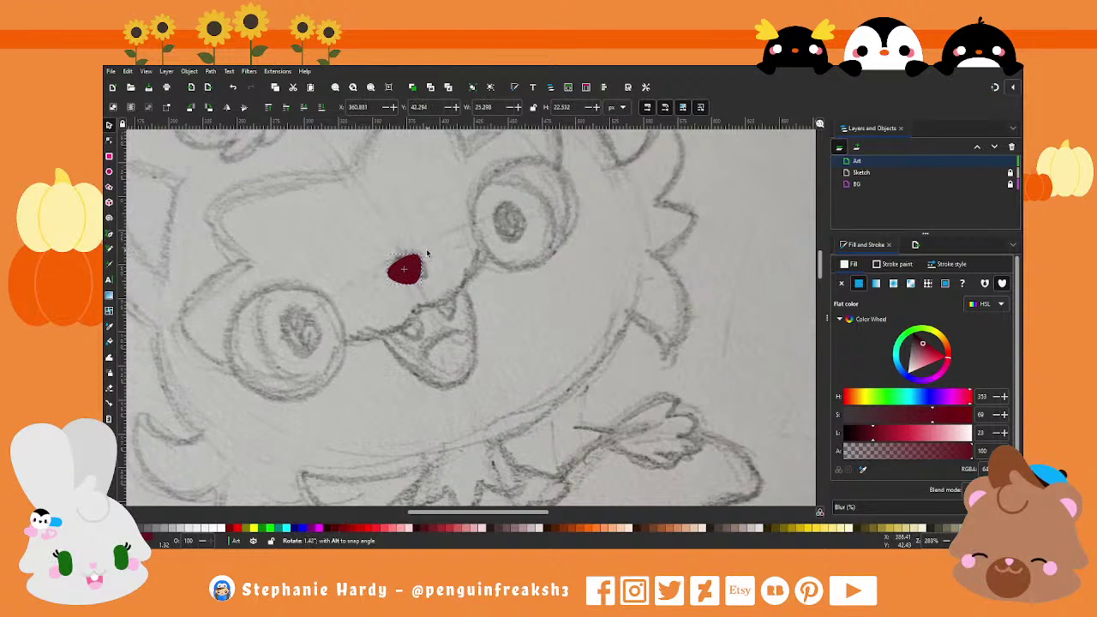
left_click(442, 305)
scroll(442, 305, "down", 2, "ctrl")
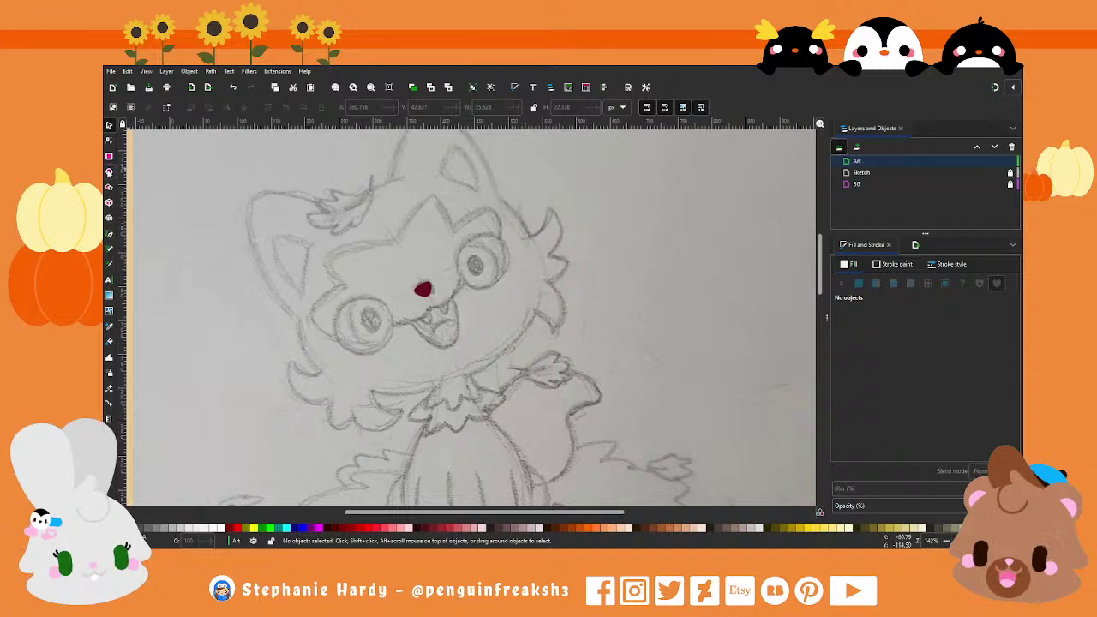
Step: Draw an oval near the left eye and fill it with the darkest red swatch
left_click(109, 171)
left_click_drag(366, 318, 385, 342)
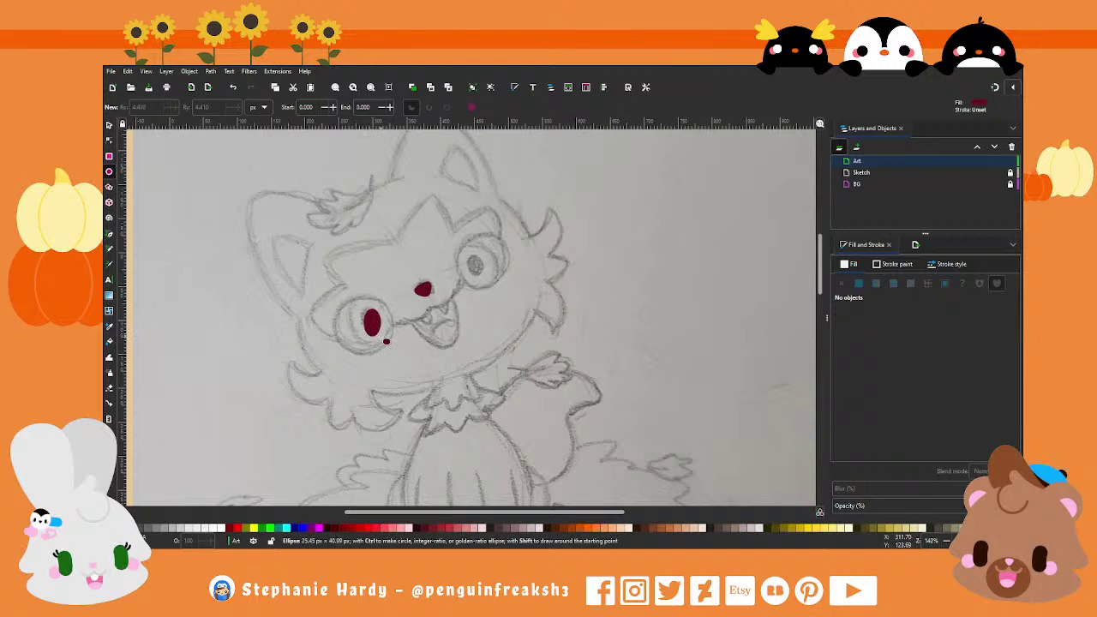
key("minus")
key("minus")
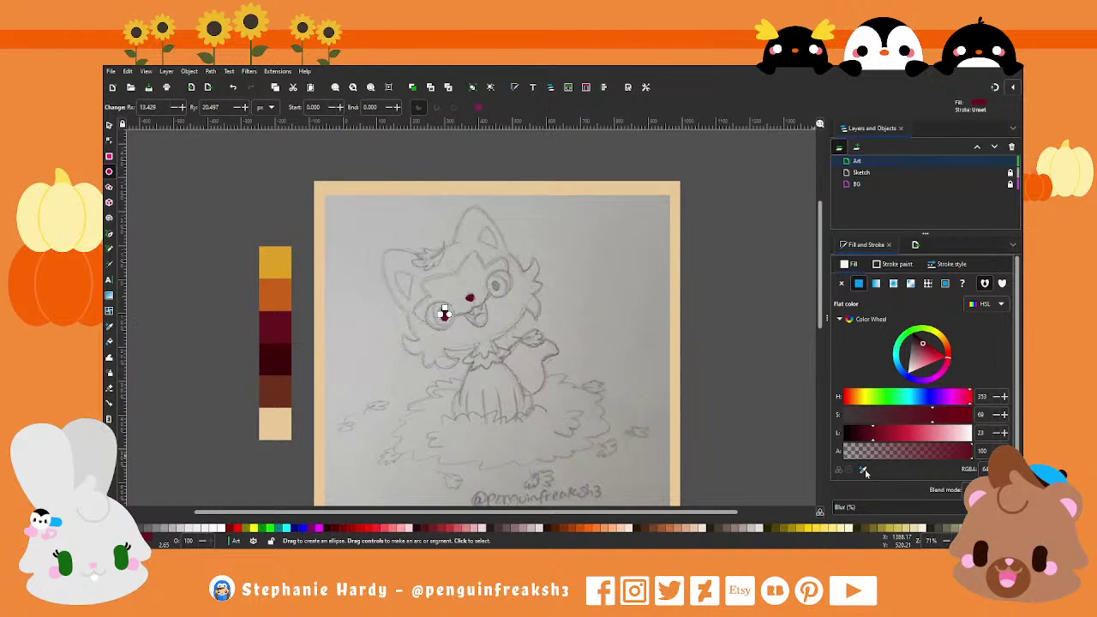
key("d")
left_click(277, 369)
key("e")
key("plus")
key("plus")
key("plus")
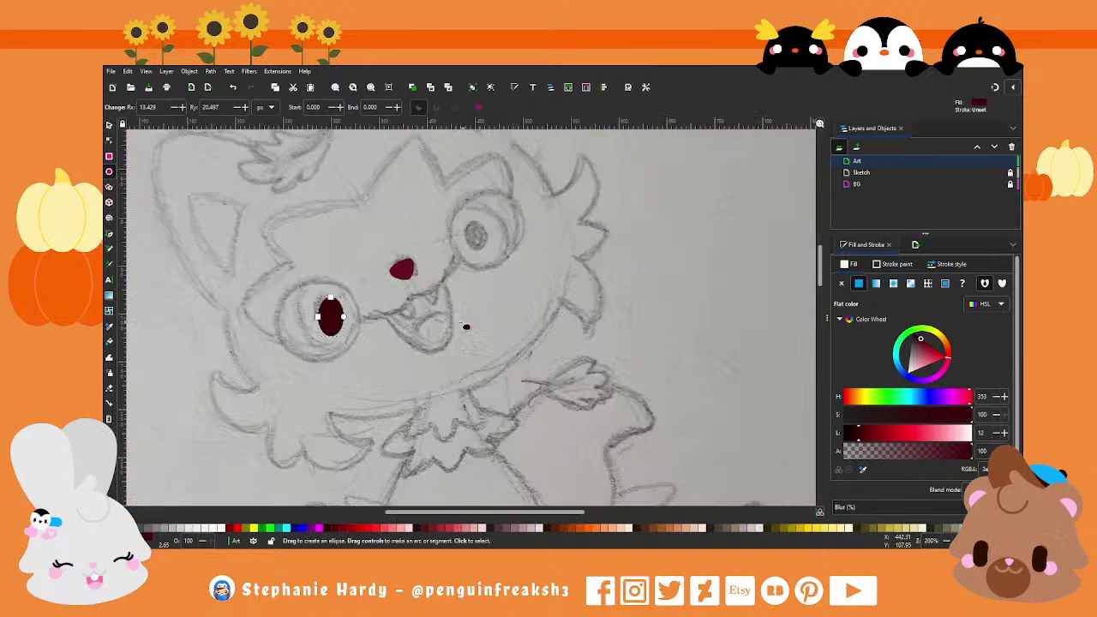
Step: Move the dark red oval to just below the cat's mouth
key("s")
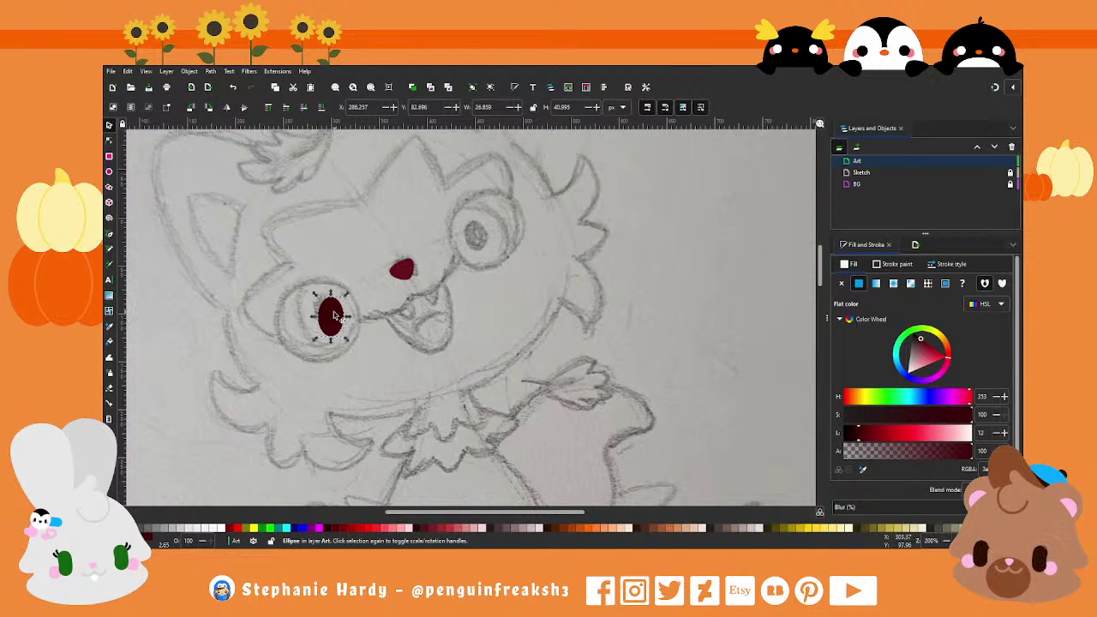
left_click_drag(334, 315, 396, 377)
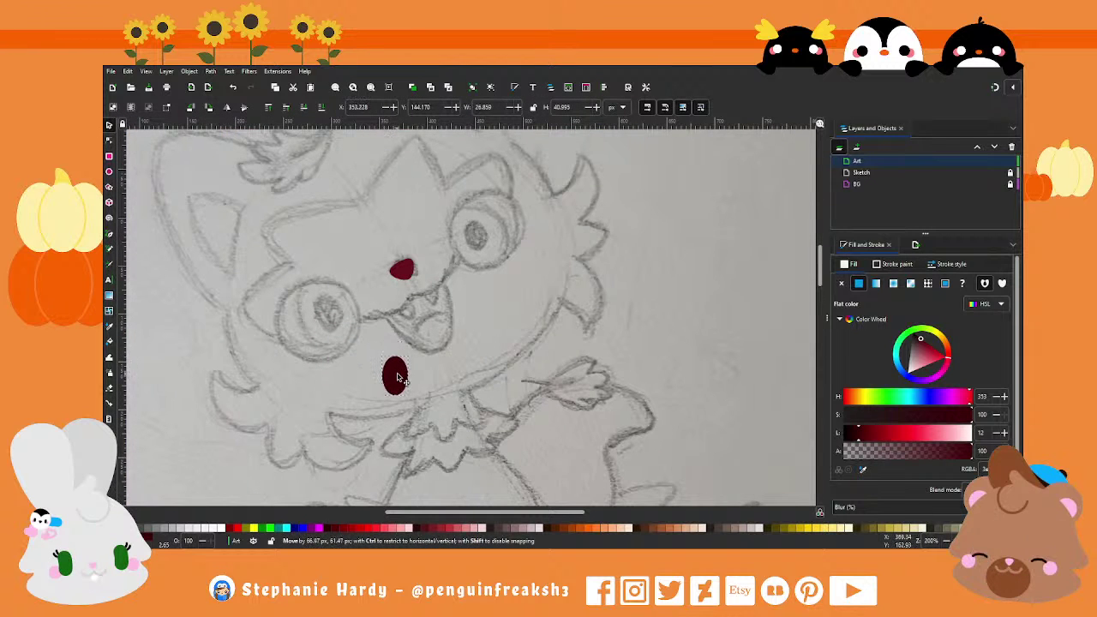
scroll(396, 377, "down", 1)
scroll(411, 343, "down", 1)
scroll(355, 276, "up", 1)
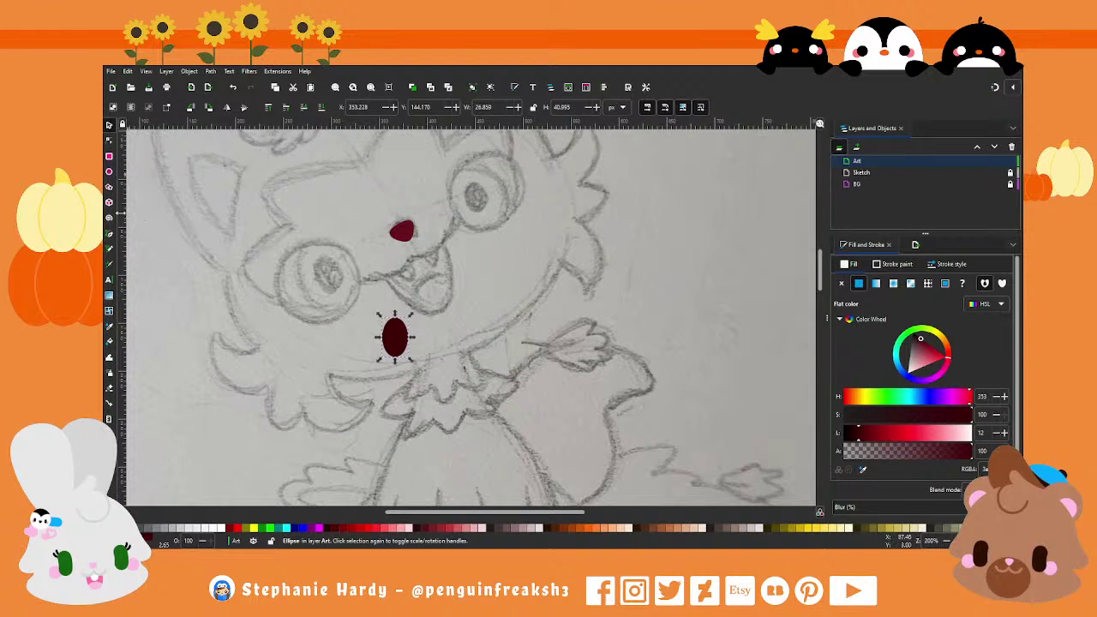
left_click(111, 235)
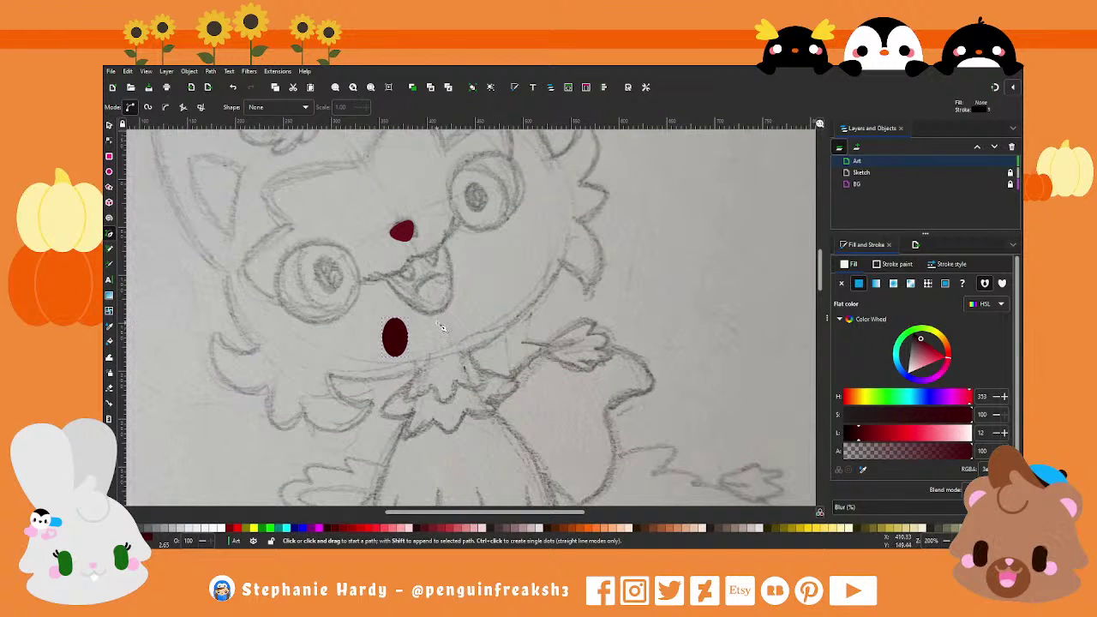
Step: Draw a small closed triangle and convert it into a smooth rounded oval
left_click(442, 328)
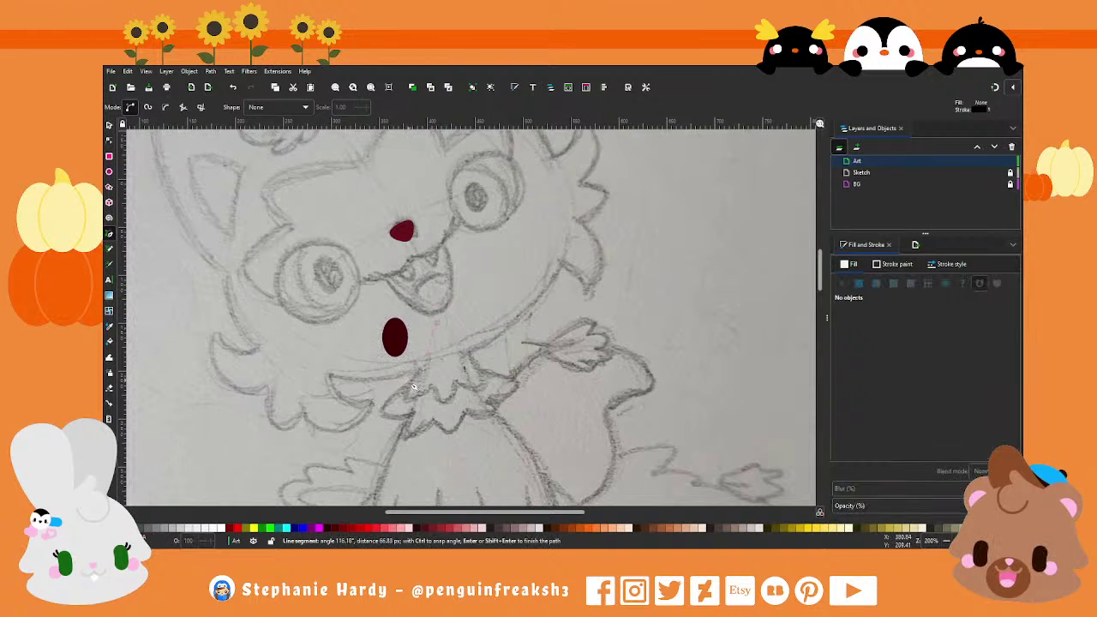
left_click(443, 325)
left_click(110, 140)
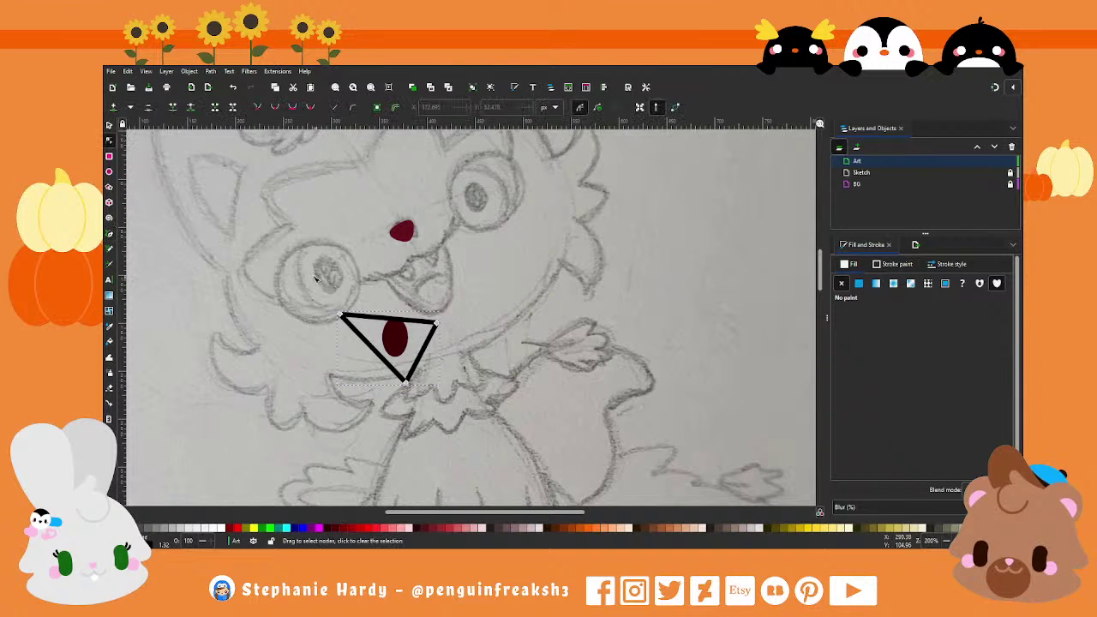
left_click_drag(312, 274, 450, 388)
left_click(294, 107)
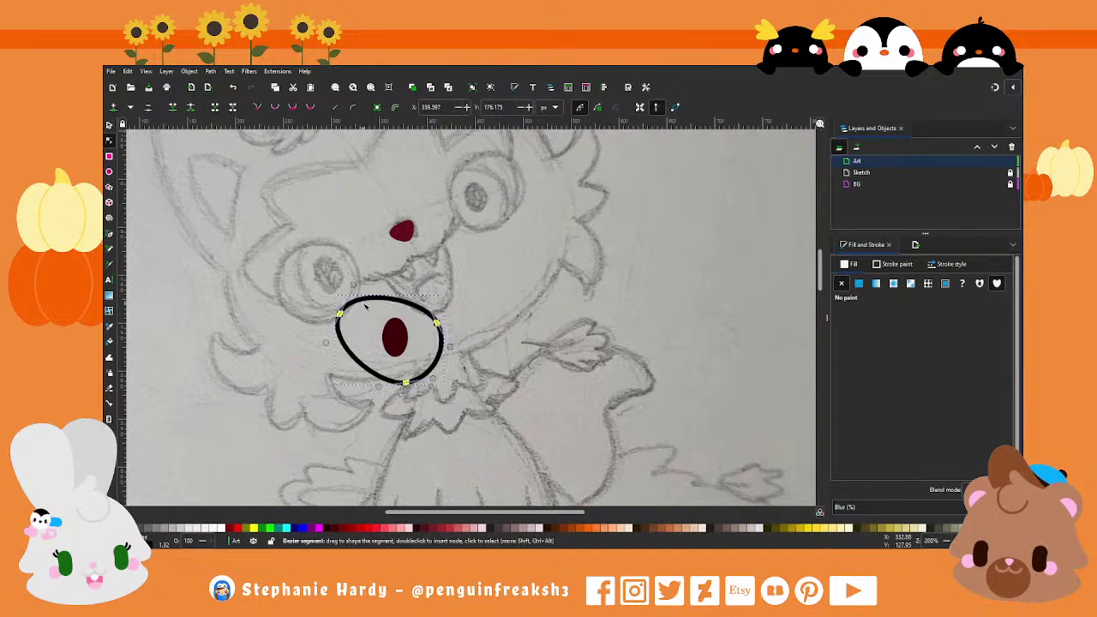
Step: Reshape the oval's upper-left, right, left and bottom curves with its nodes and handles
mouse_move(358, 292)
left_mouse_down()
mouse_move(351, 312)
mouse_move(370, 283)
left_mouse_up()
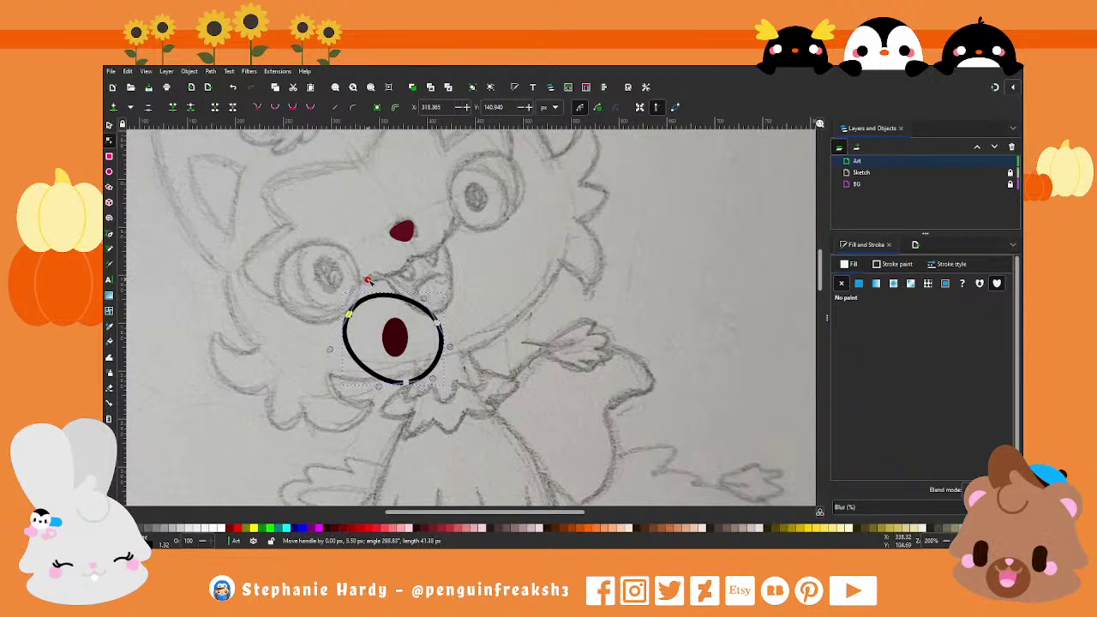
left_click(436, 323)
left_click_drag(437, 322, 428, 319)
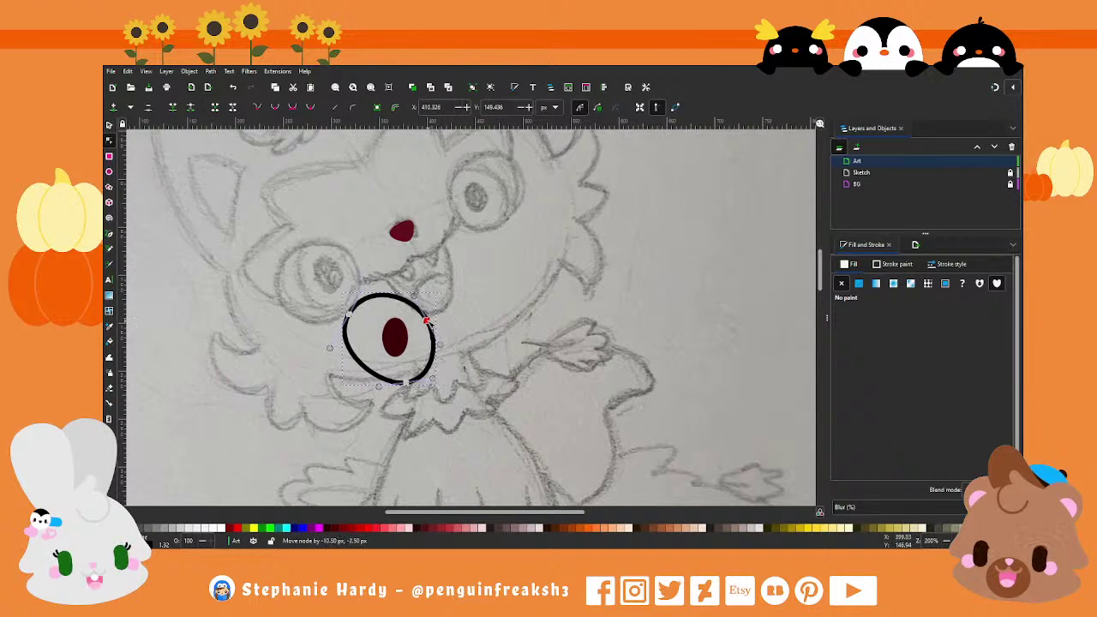
left_click_drag(399, 384, 396, 375)
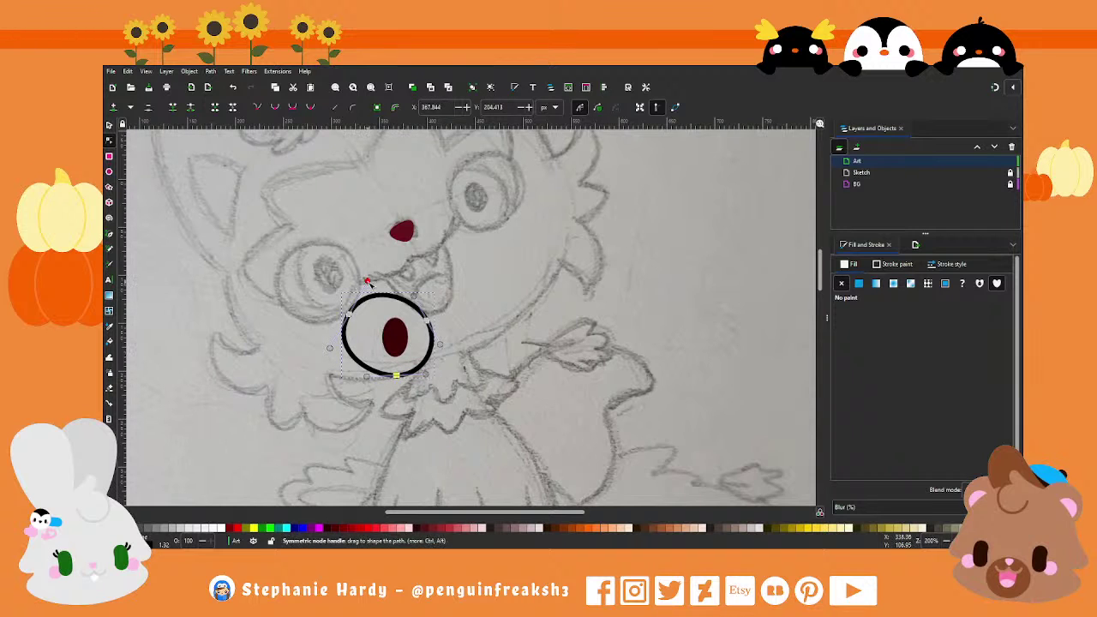
mouse_move(348, 305)
left_mouse_down()
mouse_move(371, 288)
mouse_move(415, 295)
left_mouse_up()
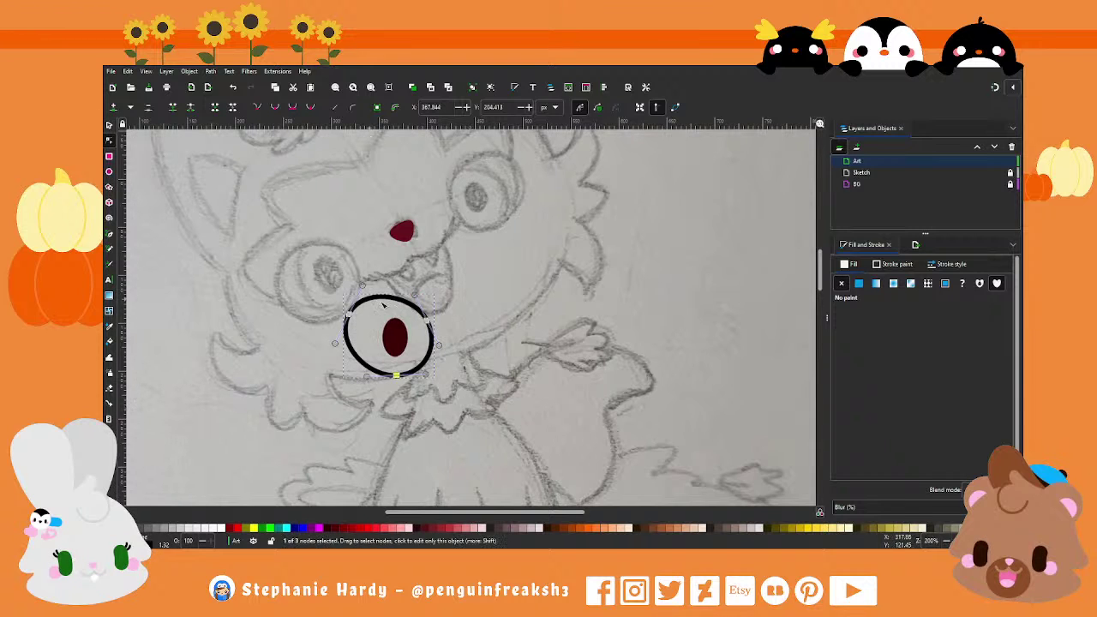
left_click_drag(364, 287, 367, 296)
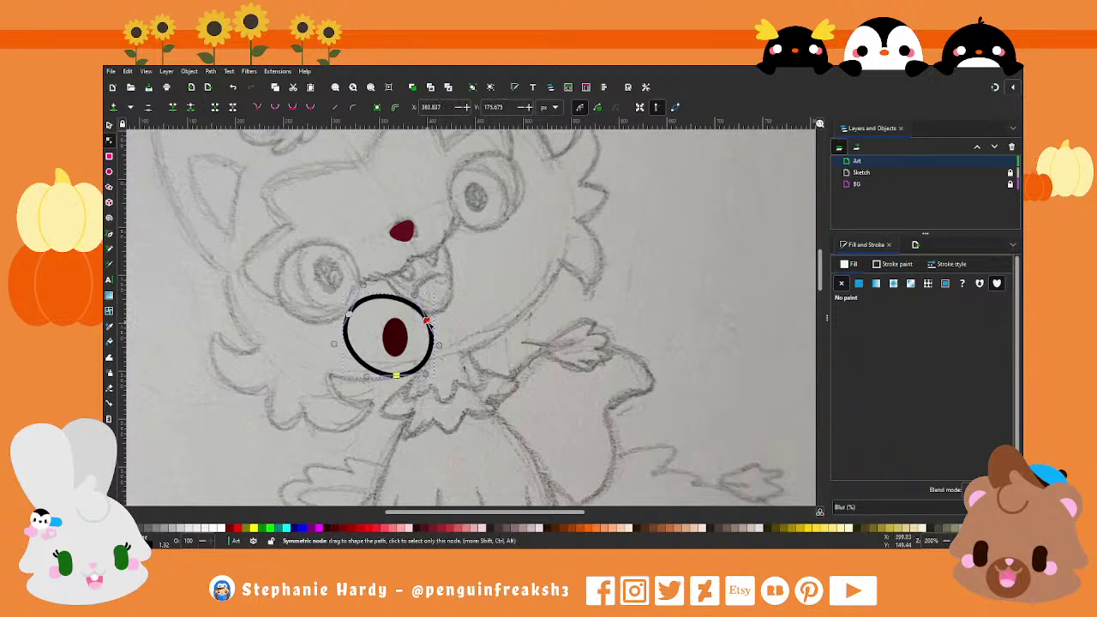
left_click_drag(430, 324, 423, 325)
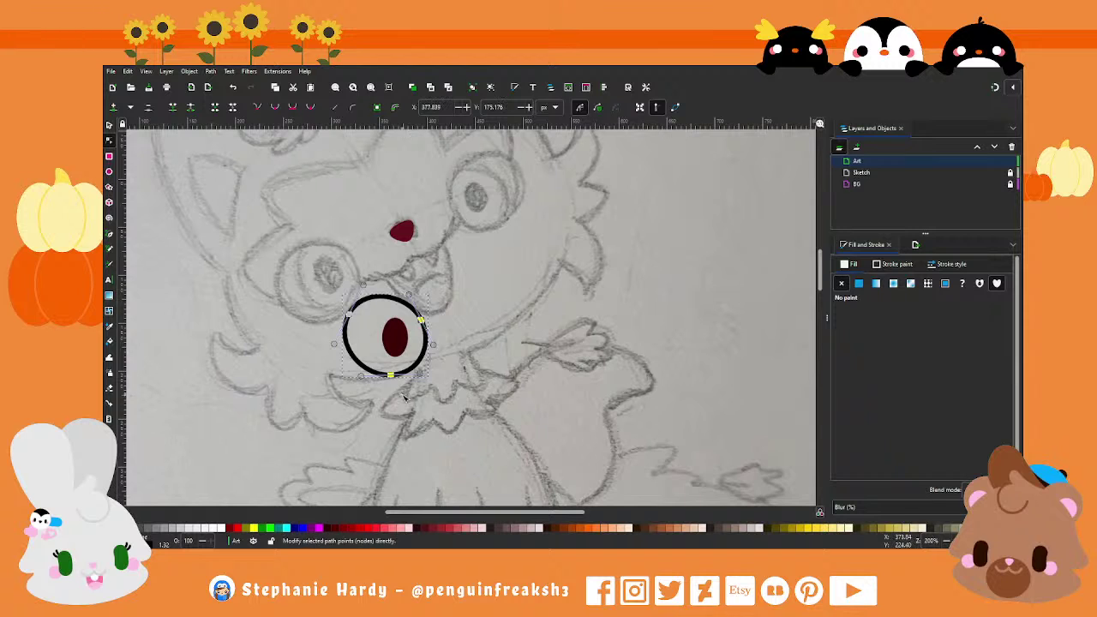
left_click_drag(390, 376, 435, 343)
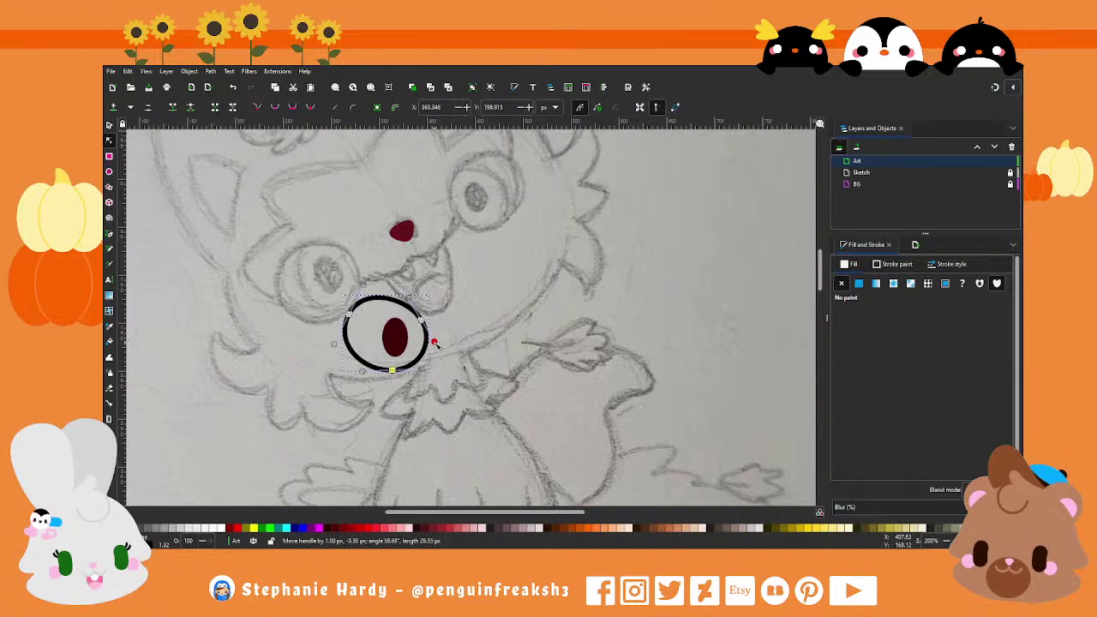
left_click_drag(356, 288, 359, 291)
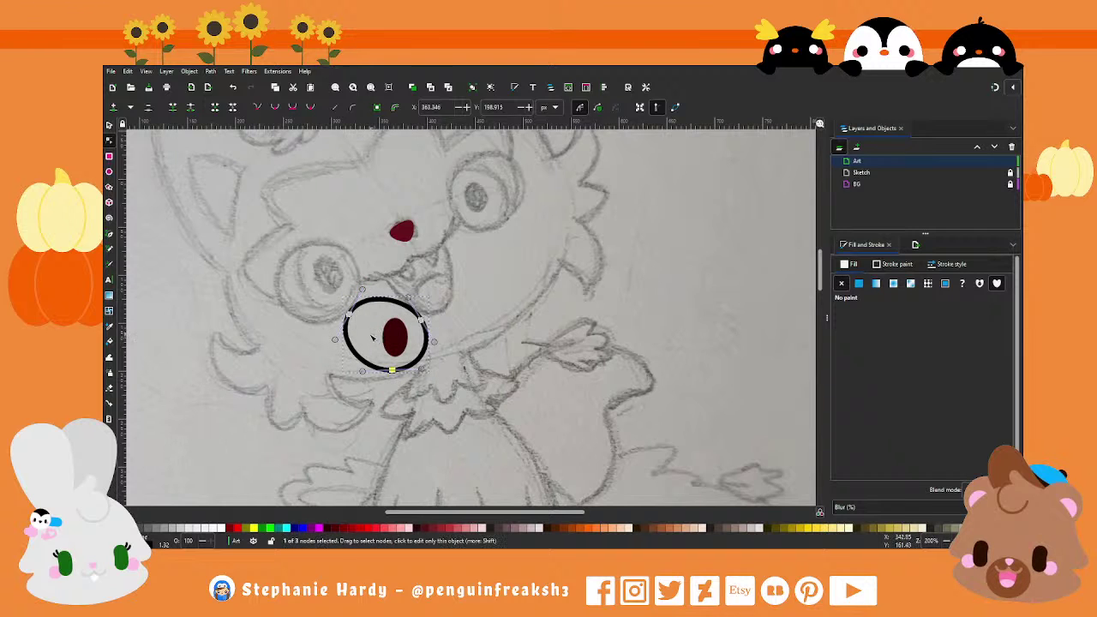
Step: Fill the oval solid dark red and remove its black outline
left_click(859, 283)
left_click(893, 264)
left_click(841, 283)
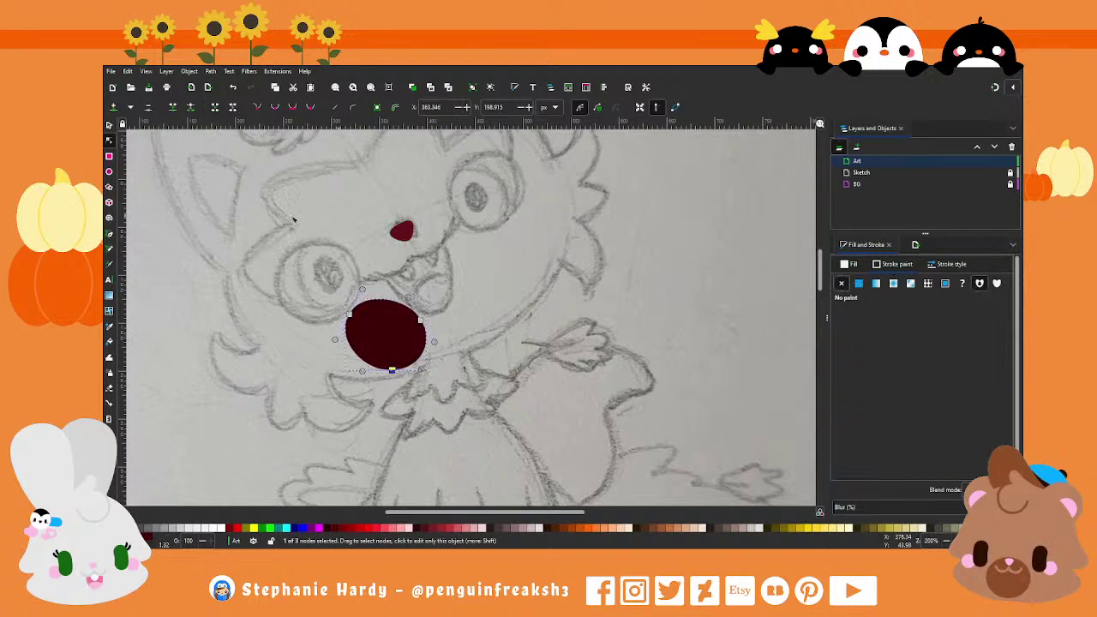
left_click(109, 129)
Step: Recolour the oval pale peach and lower it behind the dark pupil
scroll(524, 288, "down", 2)
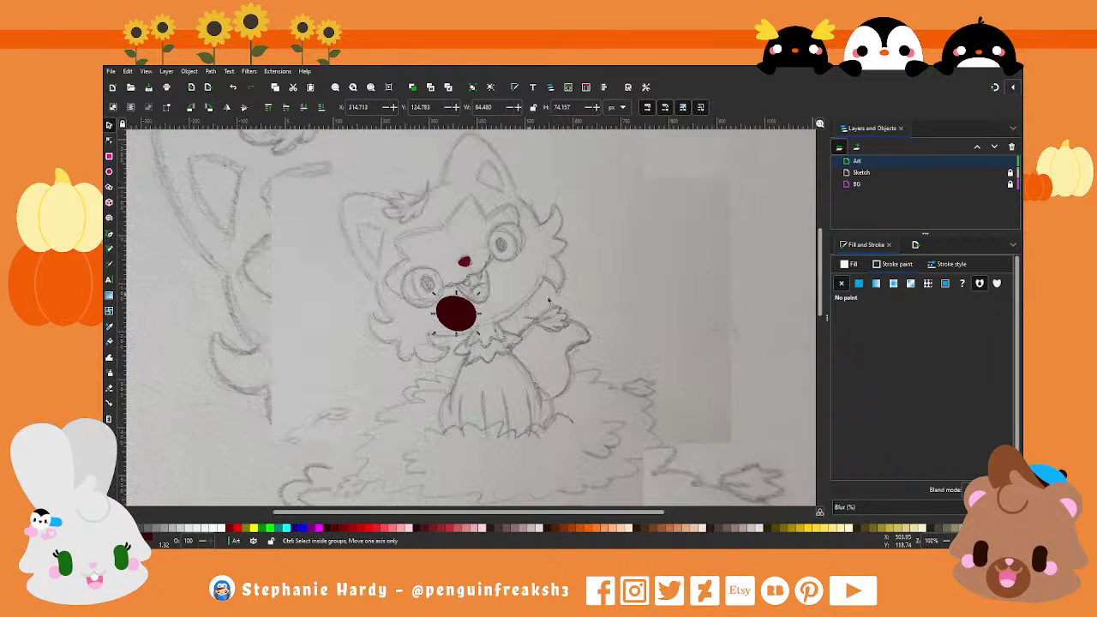
left_click(847, 265)
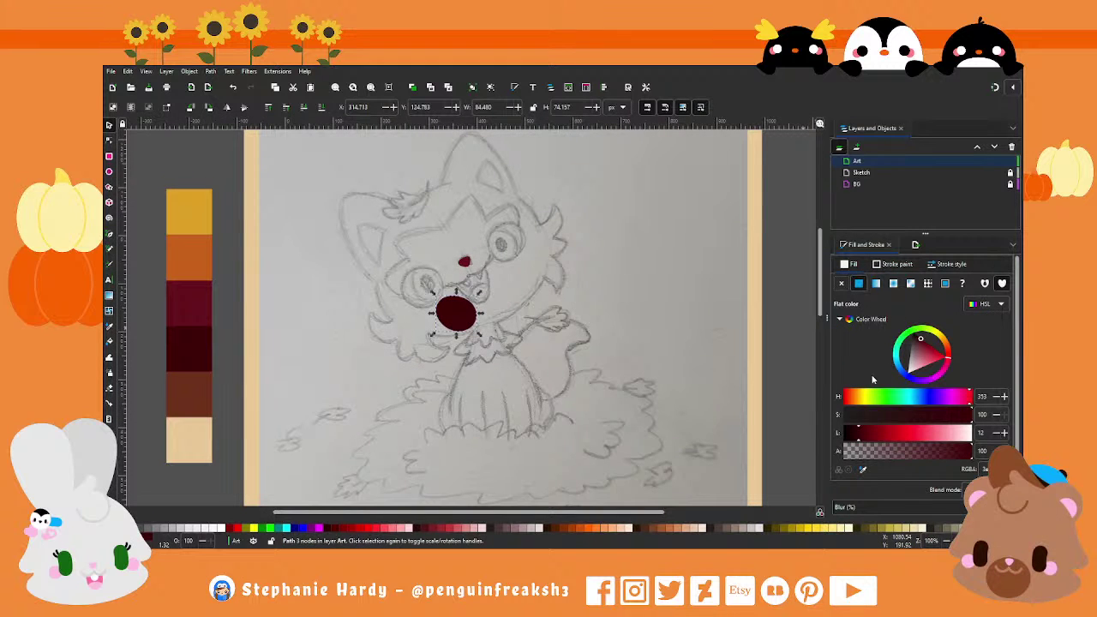
left_click(862, 468)
left_click(184, 440)
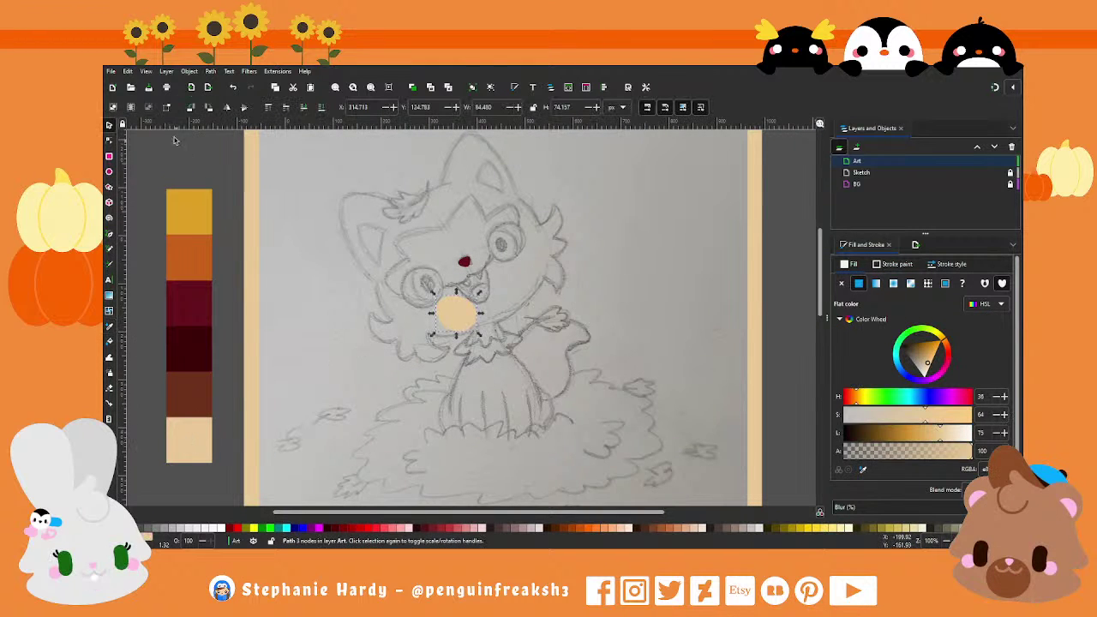
left_click(321, 107)
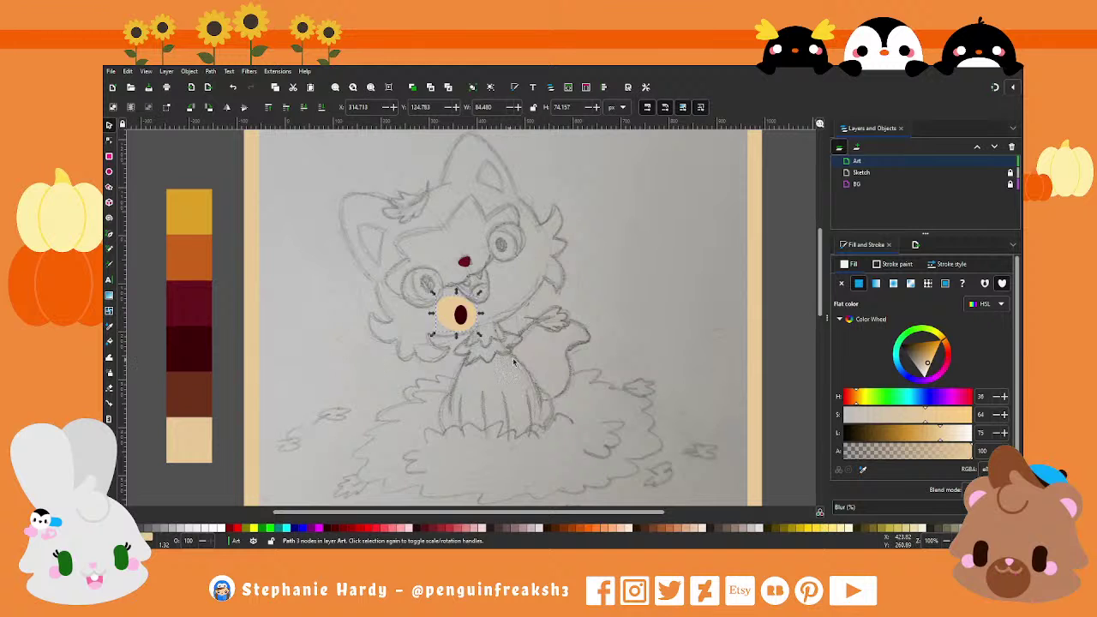
Step: Refine the peach shape's upper curve with the Node tool
scroll(519, 323, "up", 1)
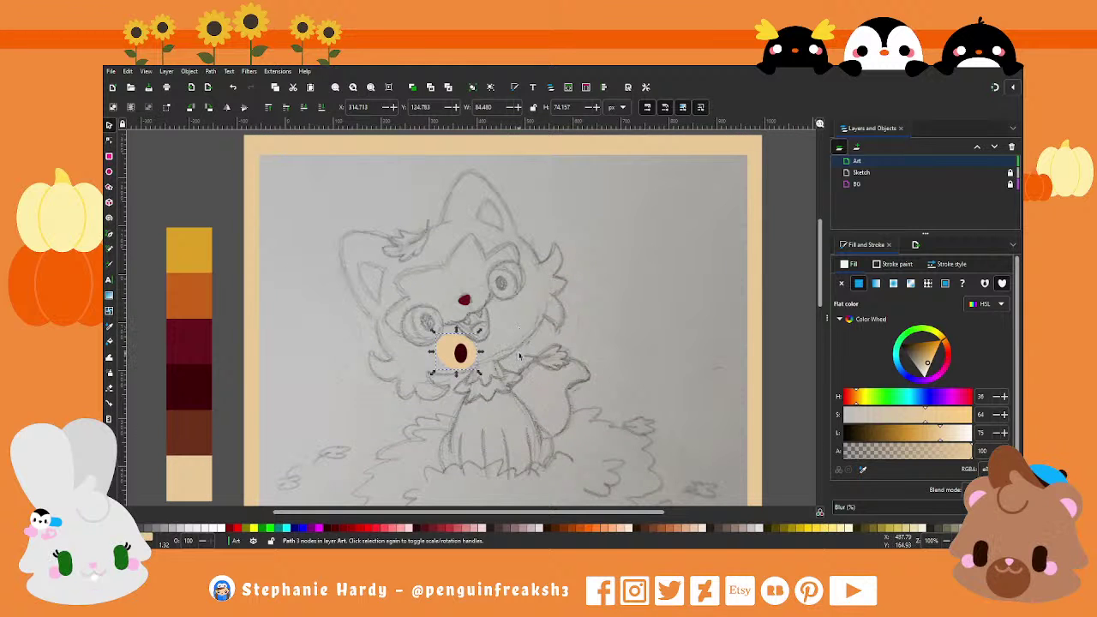
scroll(506, 322, "up", 1)
scroll(492, 322, "up", 1)
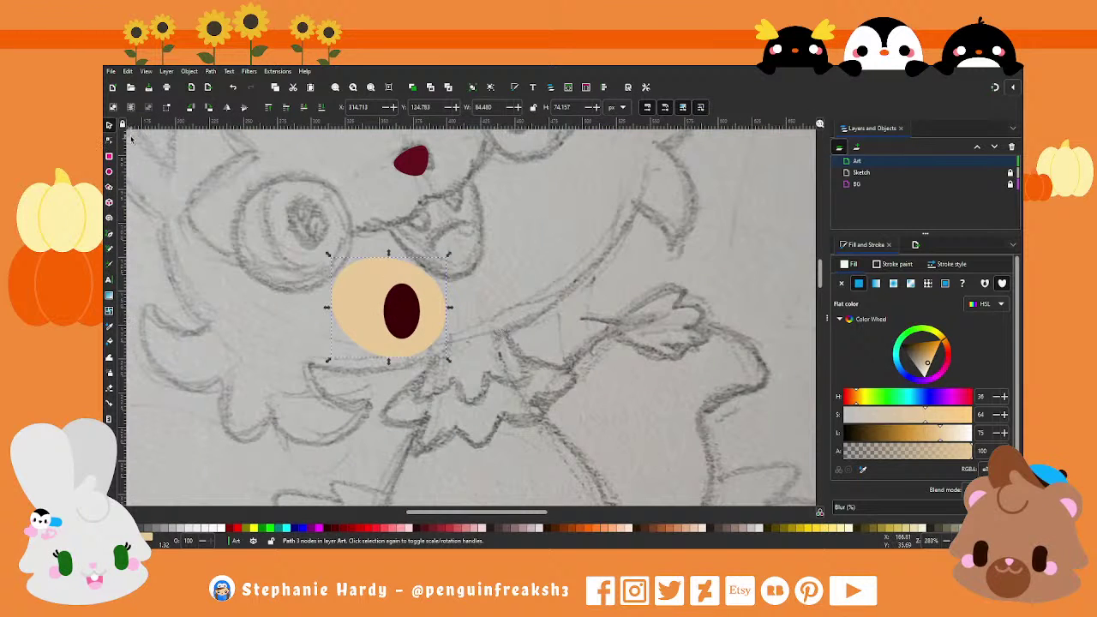
key("n")
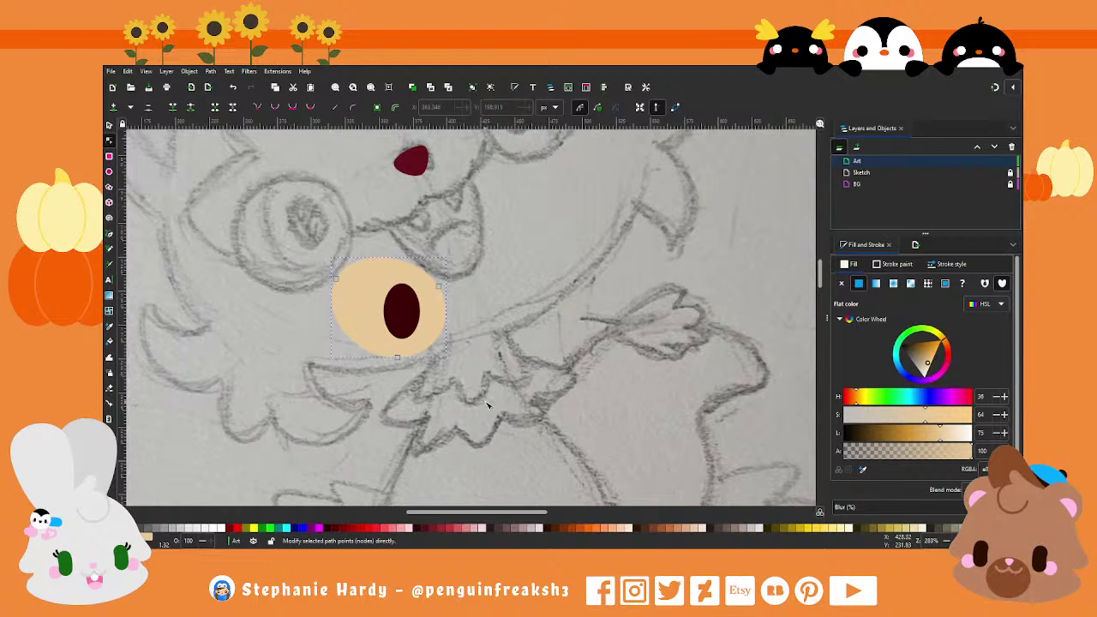
mouse_move(486, 401)
left_mouse_down()
mouse_move(394, 271)
mouse_move(439, 290)
left_mouse_up()
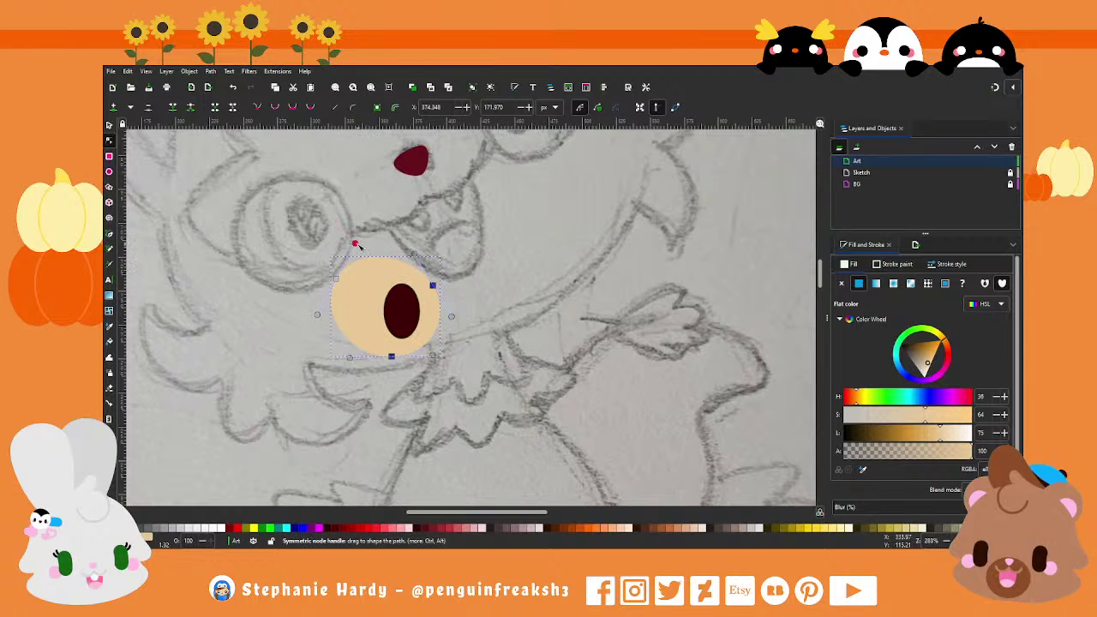
left_click_drag(355, 244, 355, 245)
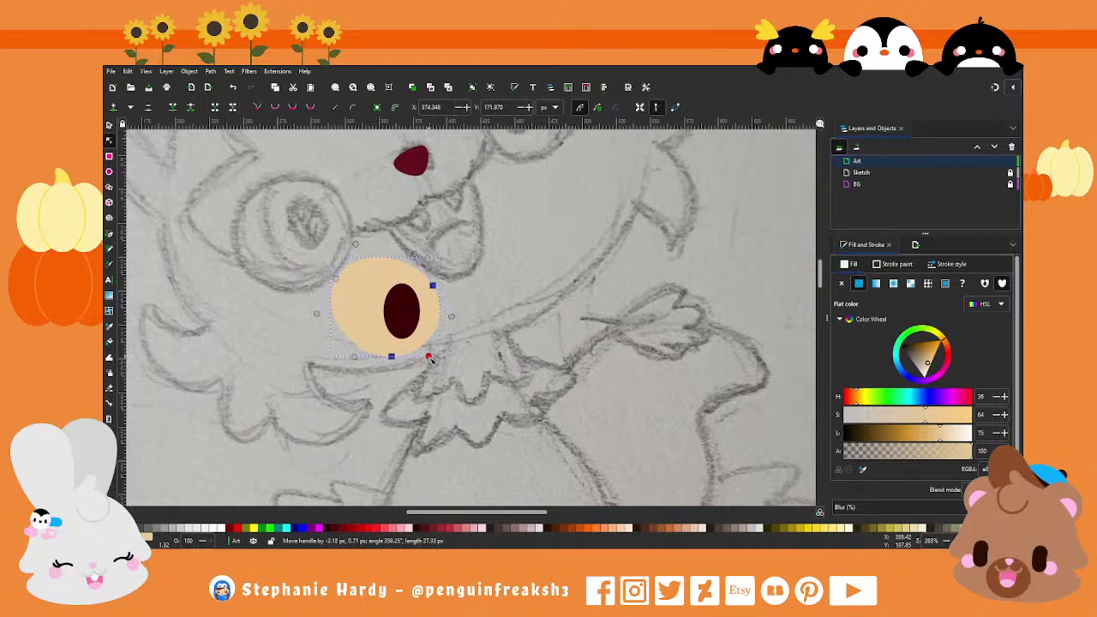
left_click(109, 125)
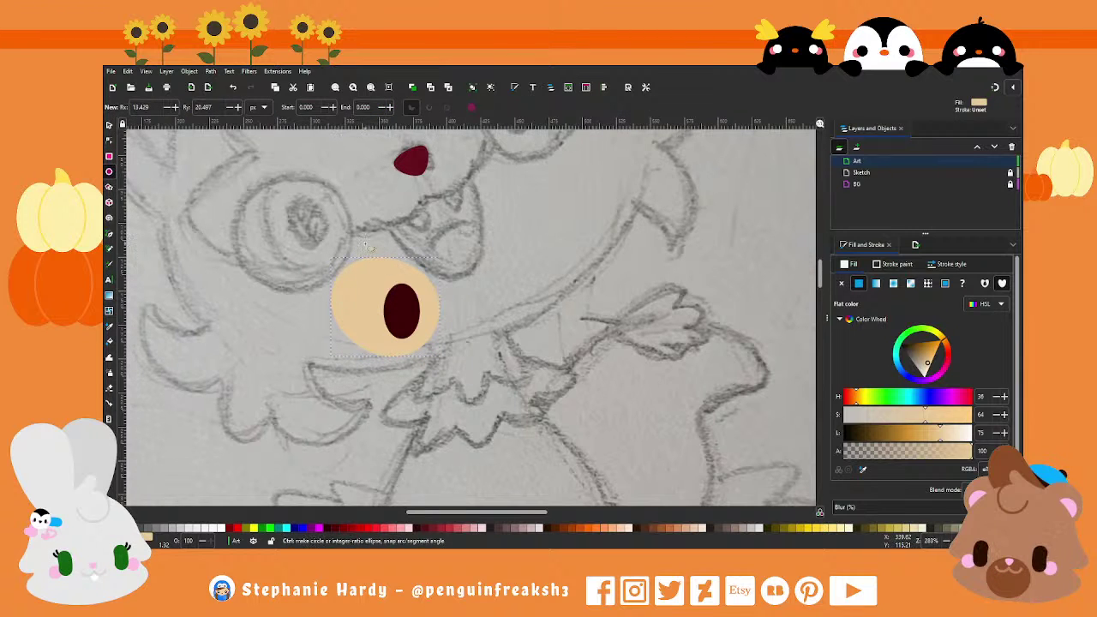
Step: Draw a circle over the pupil, fill it golden yellow and position it on the eye
left_click_drag(364, 244, 470, 346)
scroll(501, 289, "down", 1)
scroll(501, 289, "down", 3)
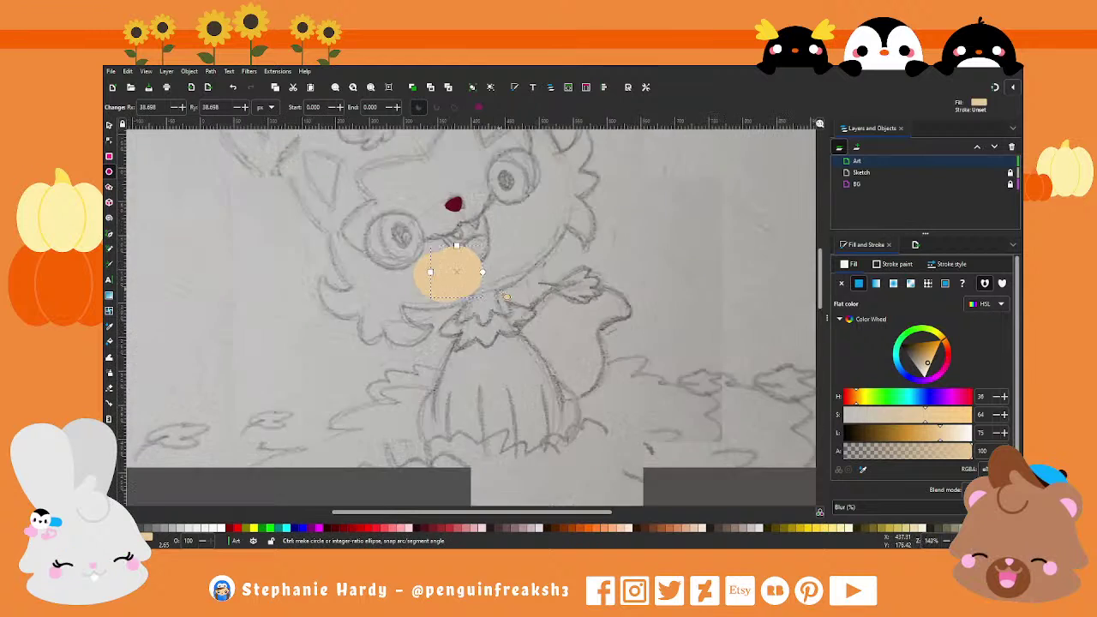
scroll(513, 298, "down", 2)
key("d")
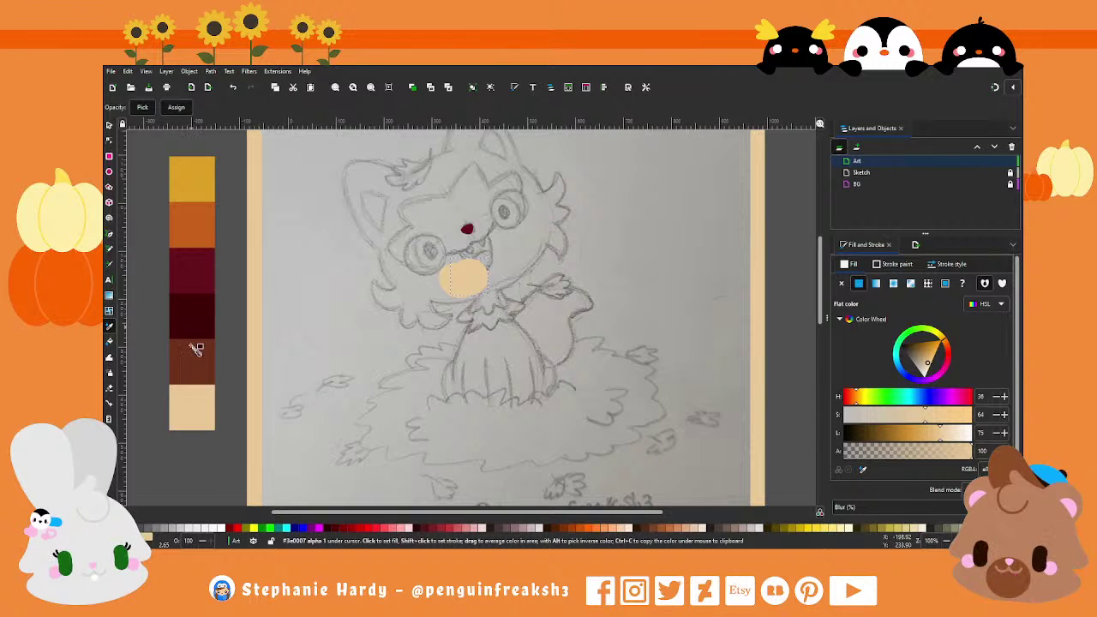
left_click(199, 187)
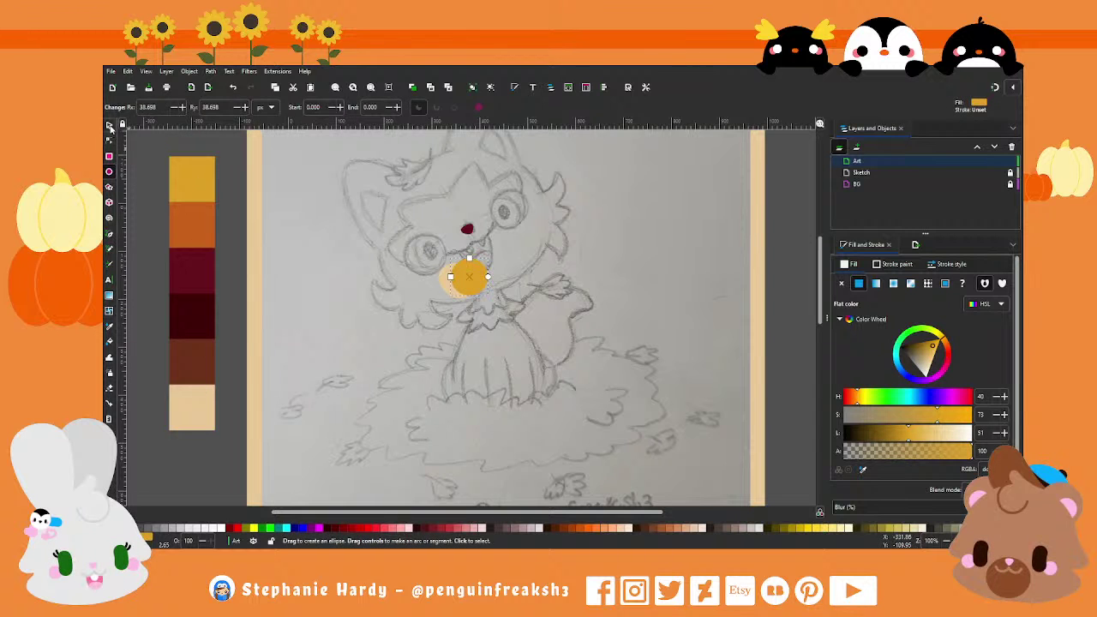
left_click(110, 126)
scroll(480, 285, "up", 3)
mouse_move(459, 277)
left_mouse_down()
mouse_move(442, 300)
mouse_move(442, 288)
left_mouse_up()
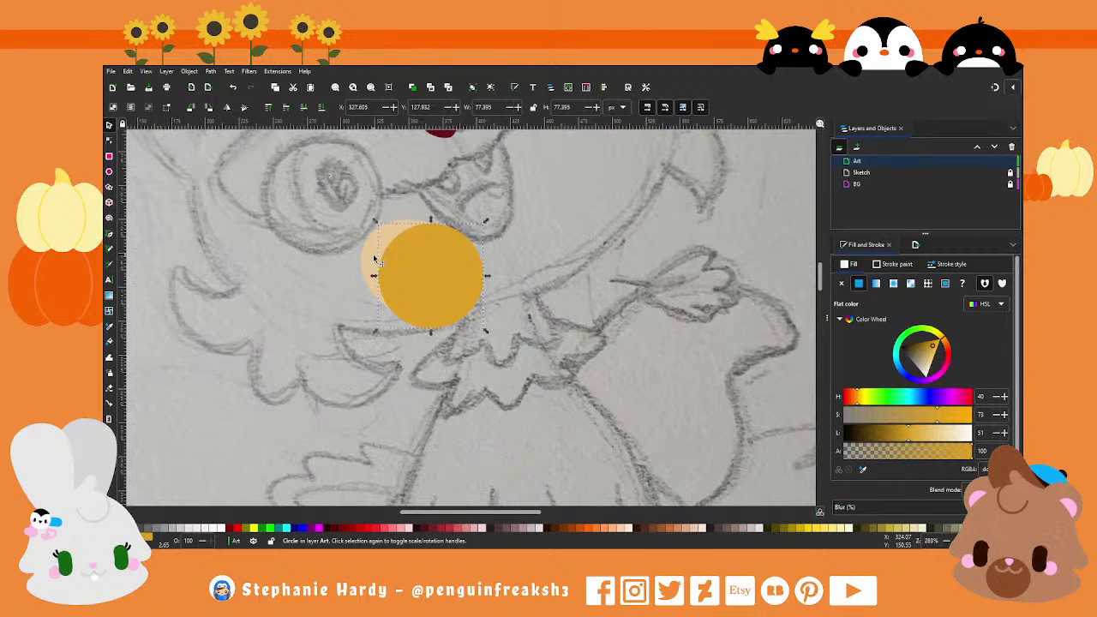
Step: Restack the eye so the pupil is on top of the yellow iris and peach behind
left_click(373, 260)
left_click(415, 89)
left_click(439, 246, "shift")
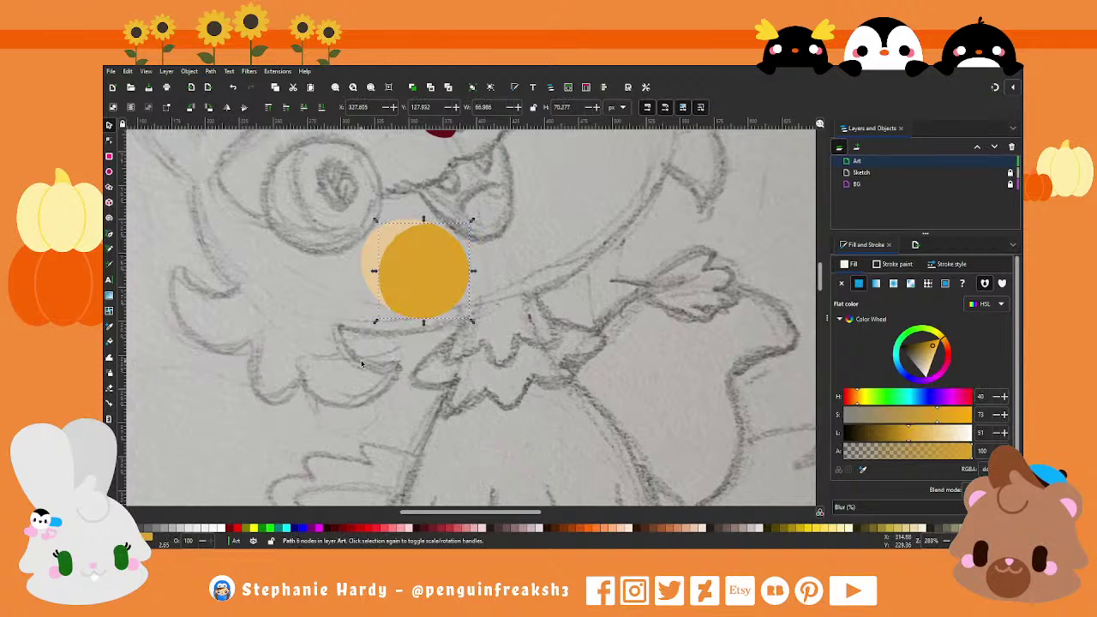
left_click(303, 107)
left_click(344, 306)
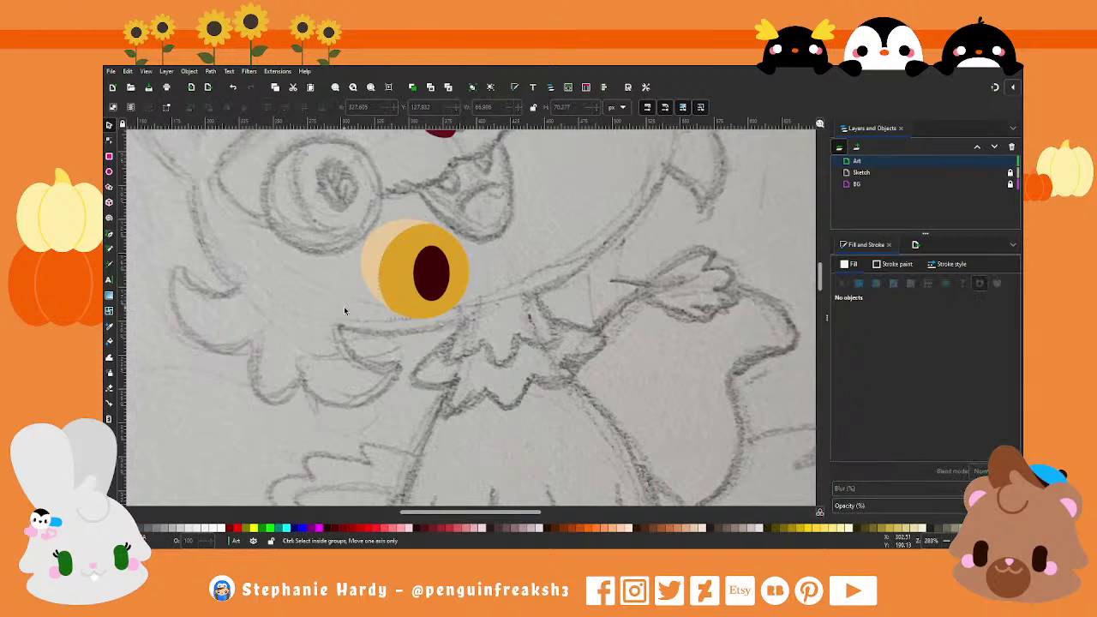
scroll(343, 306, "down", 2, "ctrl")
left_click_drag(421, 332, 418, 325)
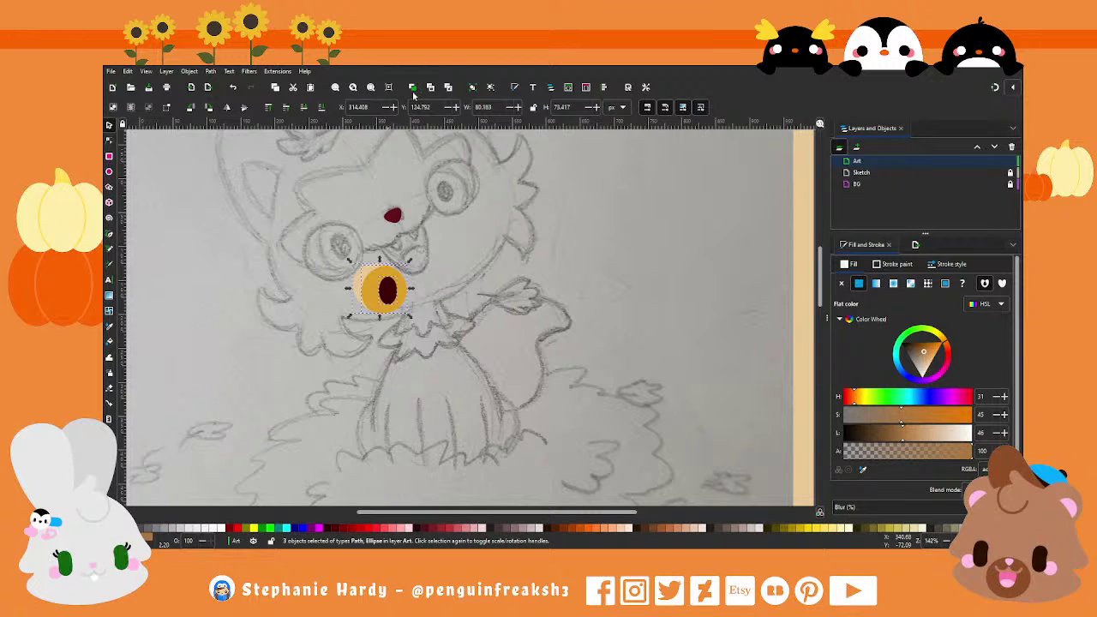
Step: Duplicate the finished eye onto the other eye and rotate both eyes
key("ctrl+d")
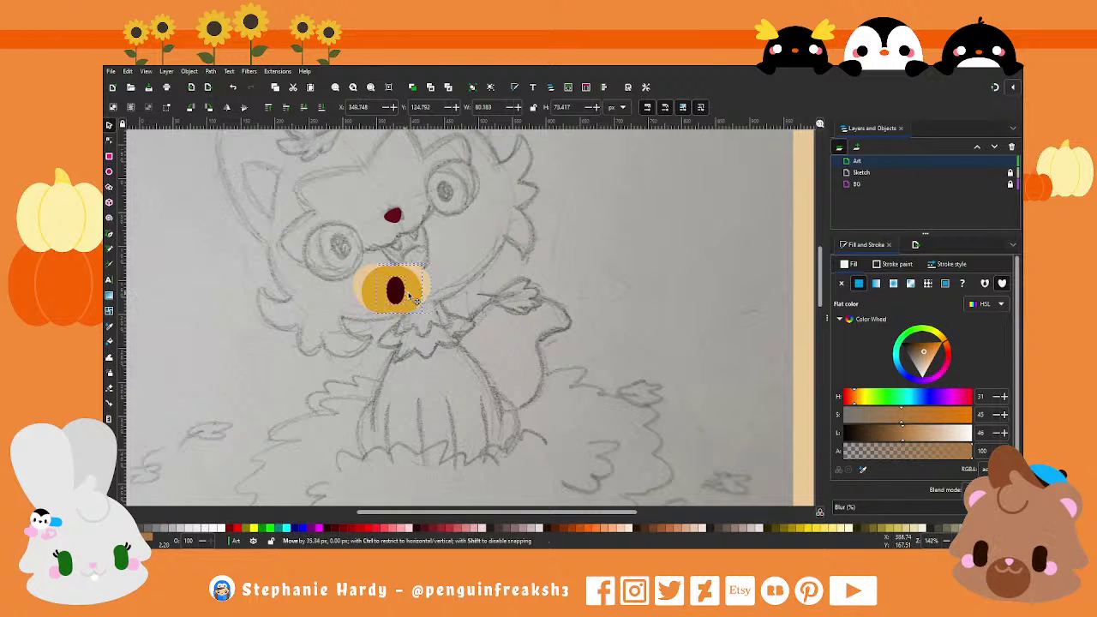
left_click_drag(394, 306, 484, 306)
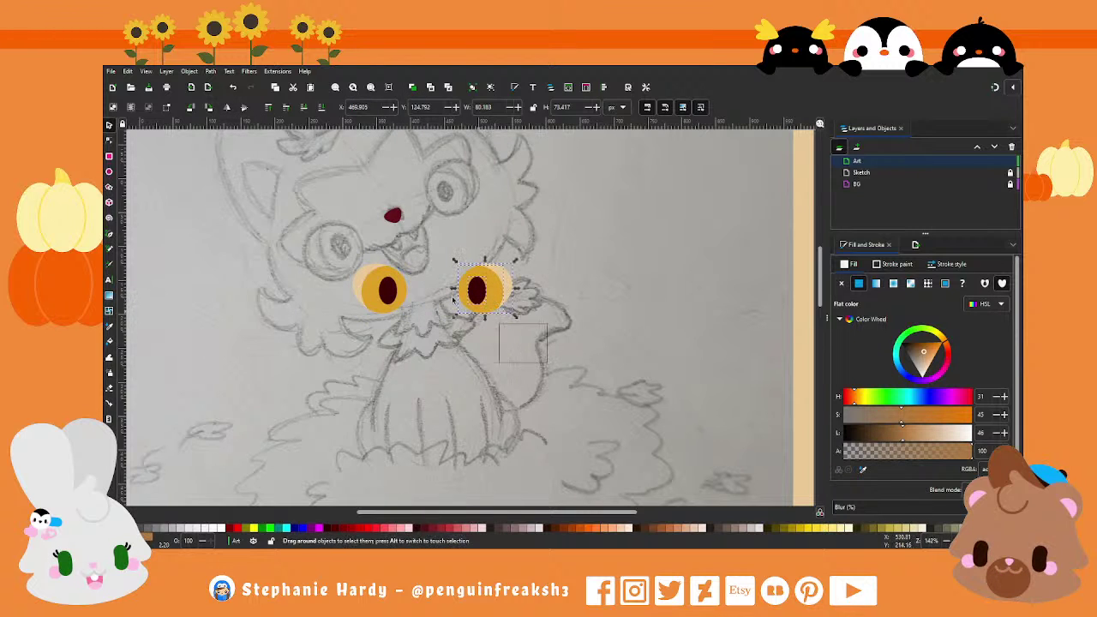
left_click_drag(542, 362, 330, 255)
left_click(491, 297)
mouse_move(515, 259)
left_mouse_down()
mouse_move(504, 237)
mouse_move(445, 224)
left_mouse_up()
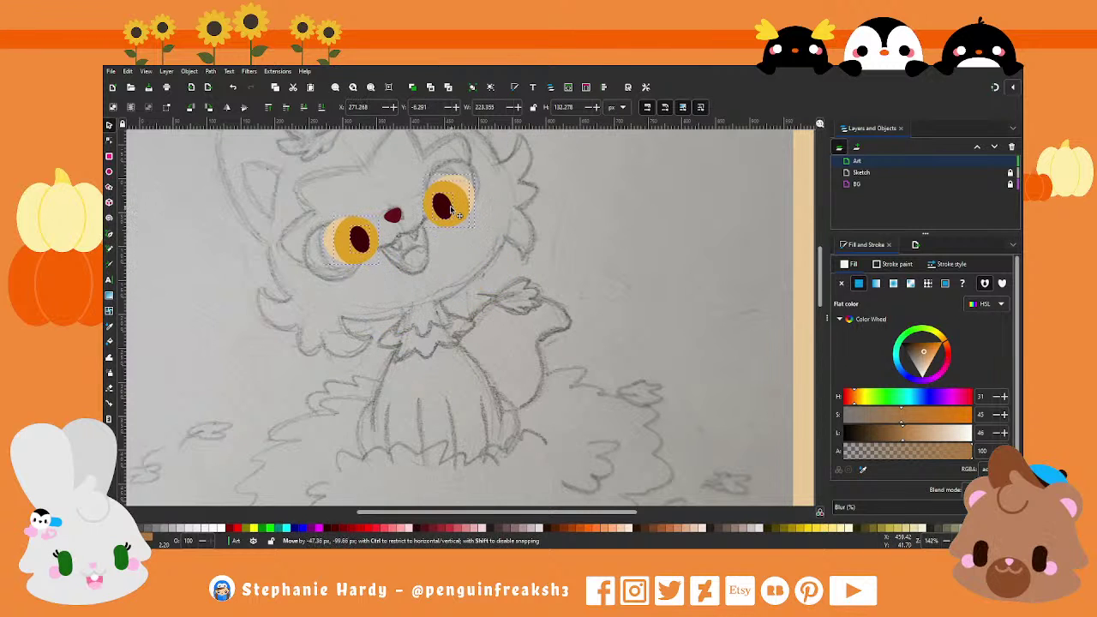
Step: Add a horizontal guide across the eyes and tilt them to match the sketch
scroll(445, 225, "up", 1)
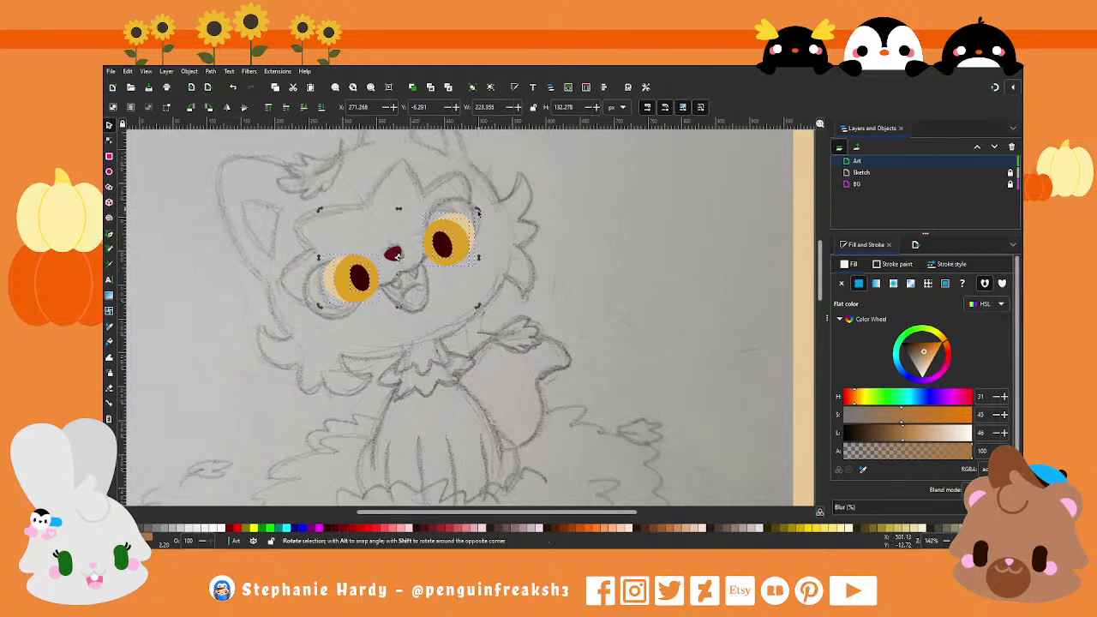
left_click_drag(479, 210, 468, 244)
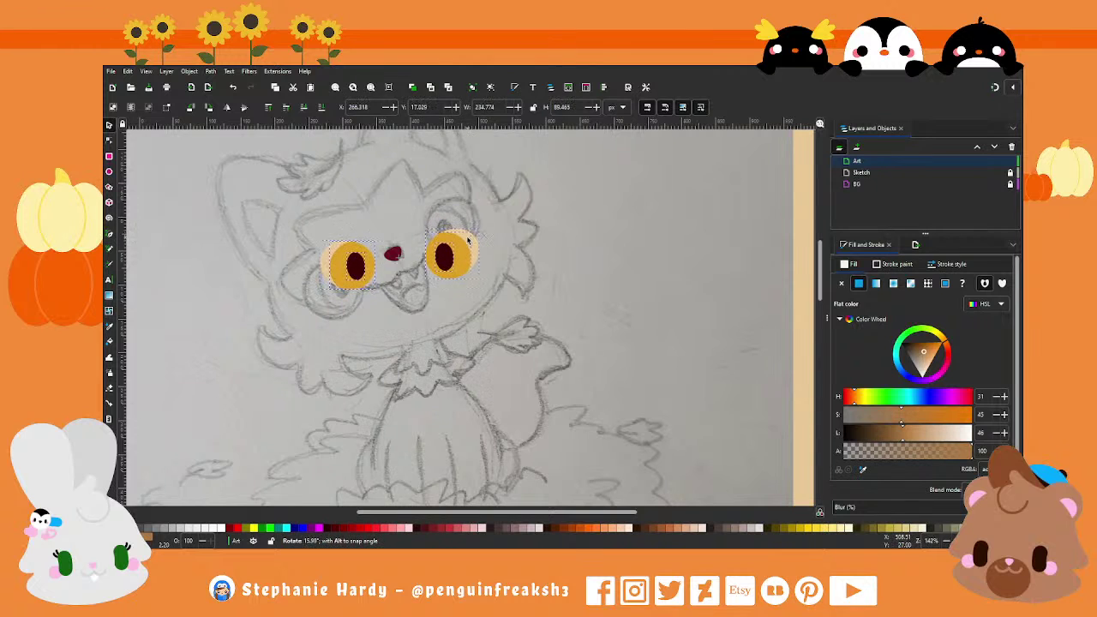
scroll(418, 244, "up", 1)
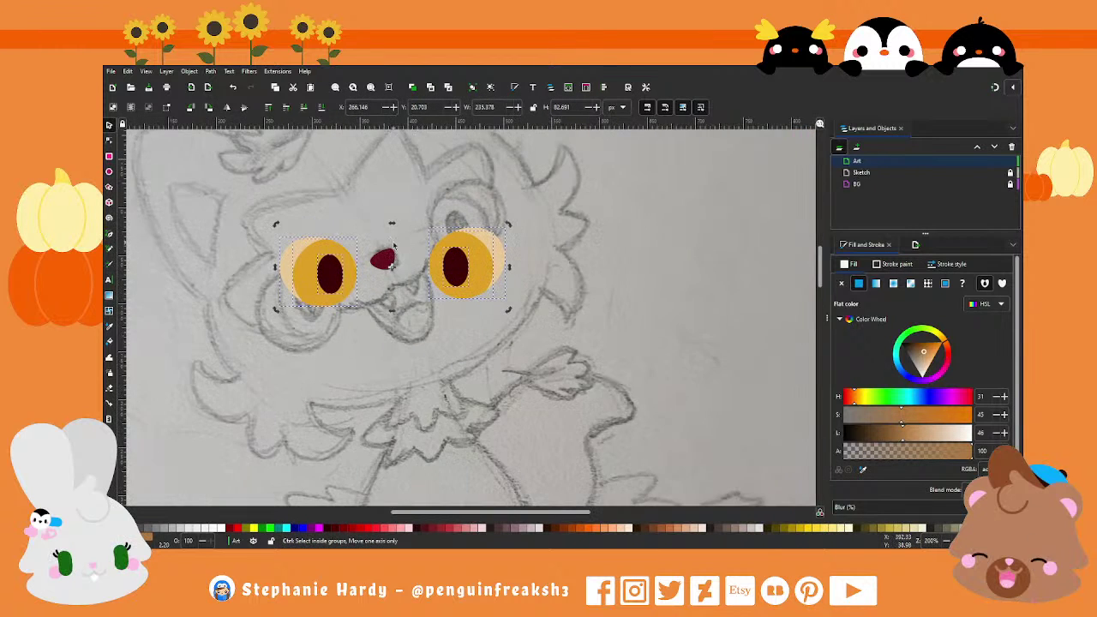
scroll(395, 245, "up", 1)
left_click_drag(416, 126, 421, 253)
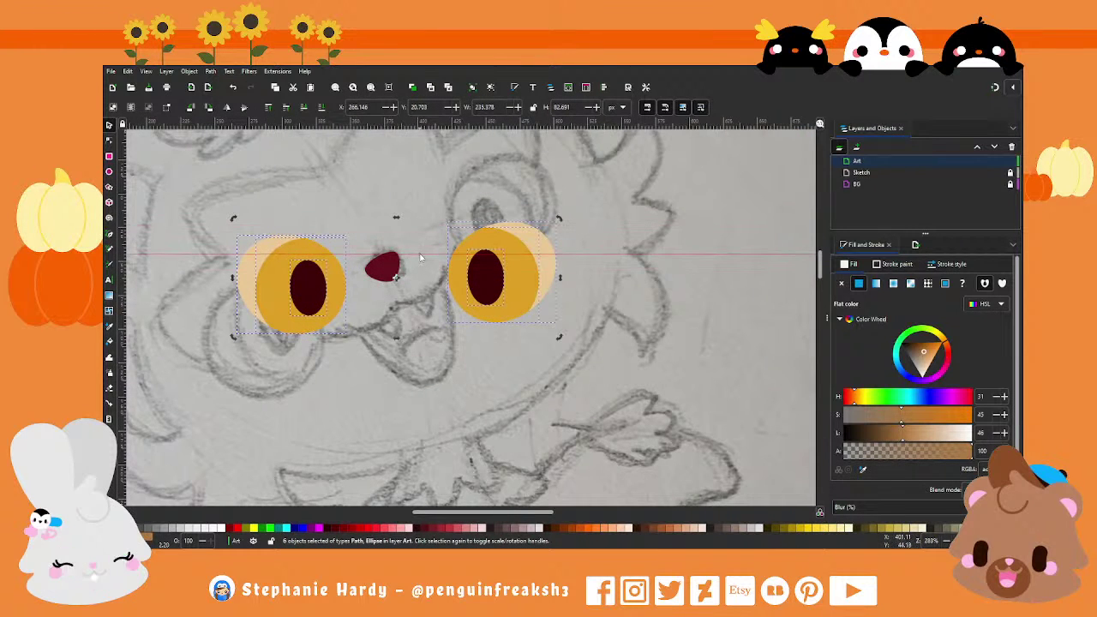
left_click_drag(559, 219, 564, 232)
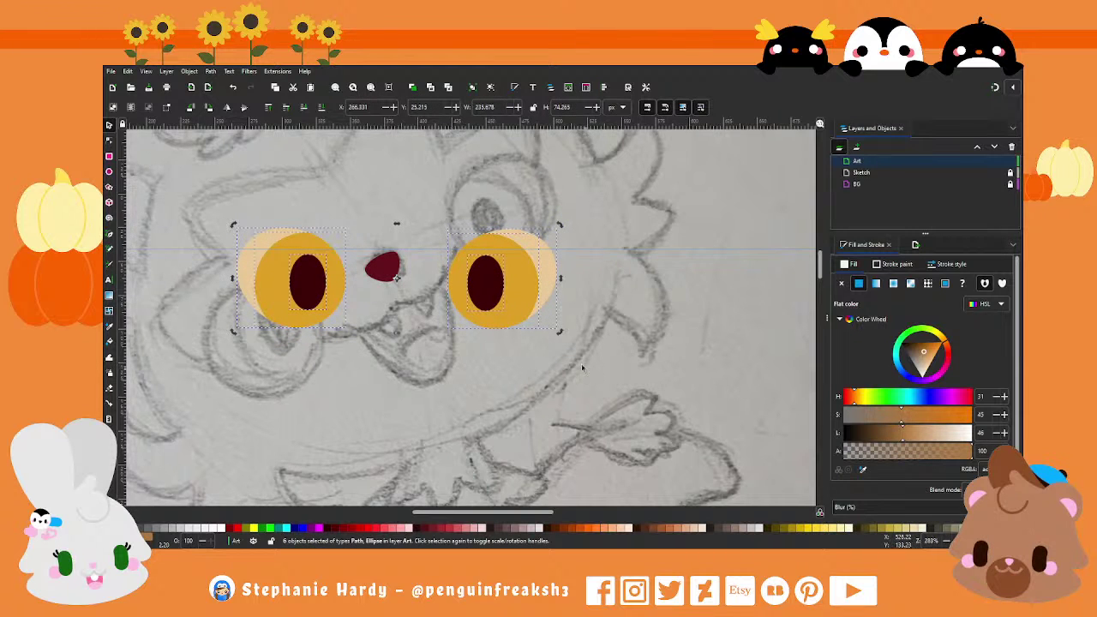
Step: Shift the right eye outward, then rotate and move the eyes and nose onto the sketch
left_click(504, 283)
left_click_drag(504, 294, 544, 294)
scroll(540, 295, "down", 1, "ctrl")
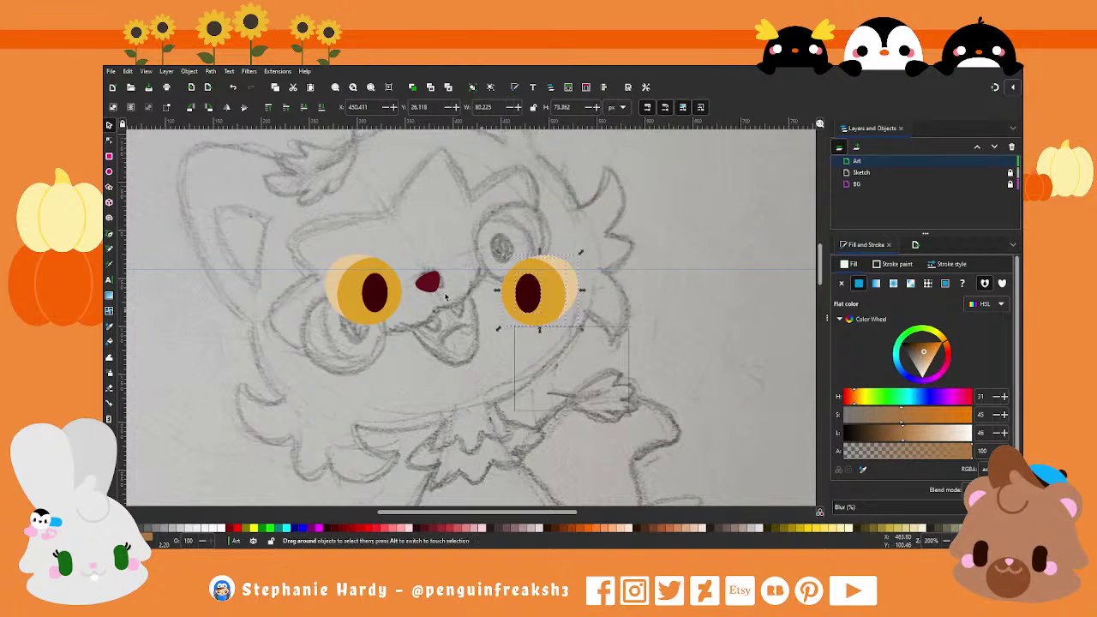
left_click_drag(306, 234, 584, 405)
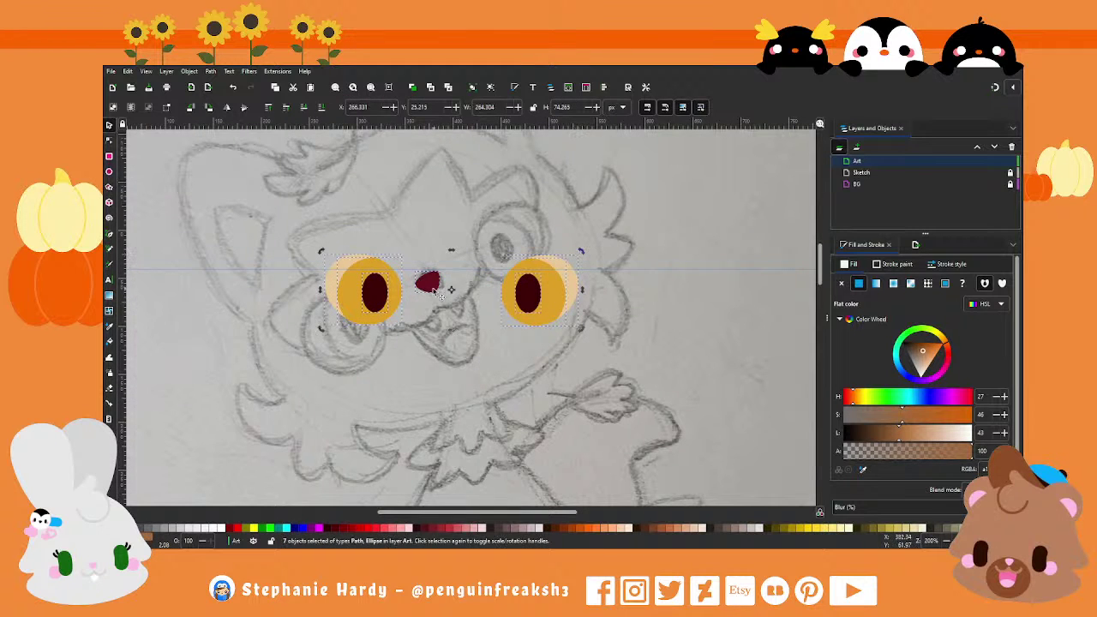
left_click_drag(582, 250, 538, 211)
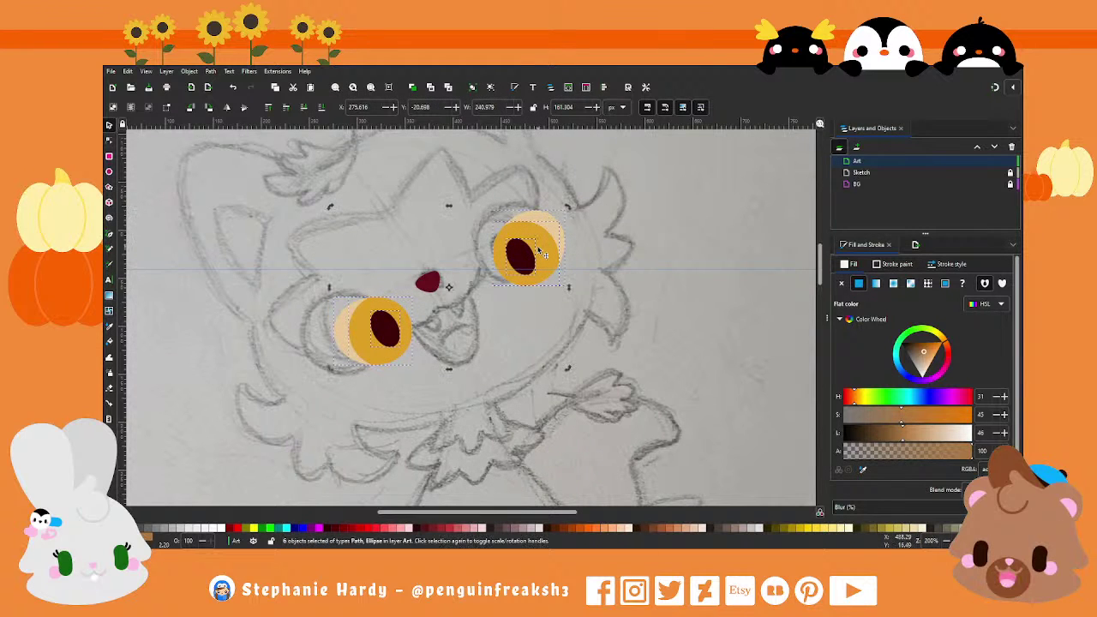
left_click_drag(535, 253, 517, 247)
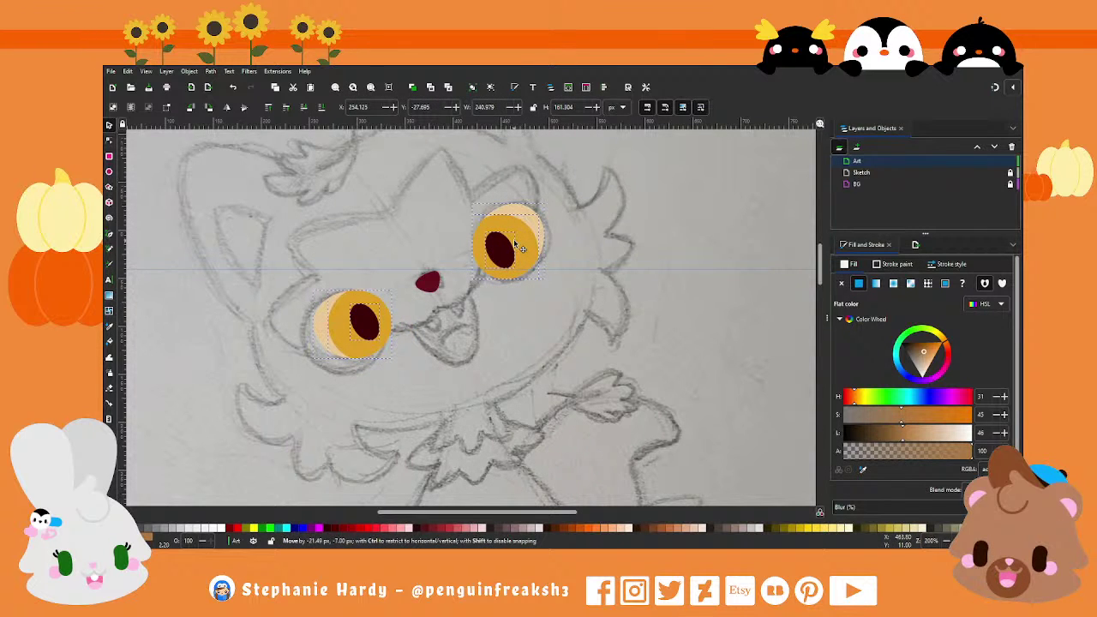
Step: Fine-tune the eyes' tilt and nudge them slightly left
left_click(513, 239)
left_click_drag(548, 210, 548, 201)
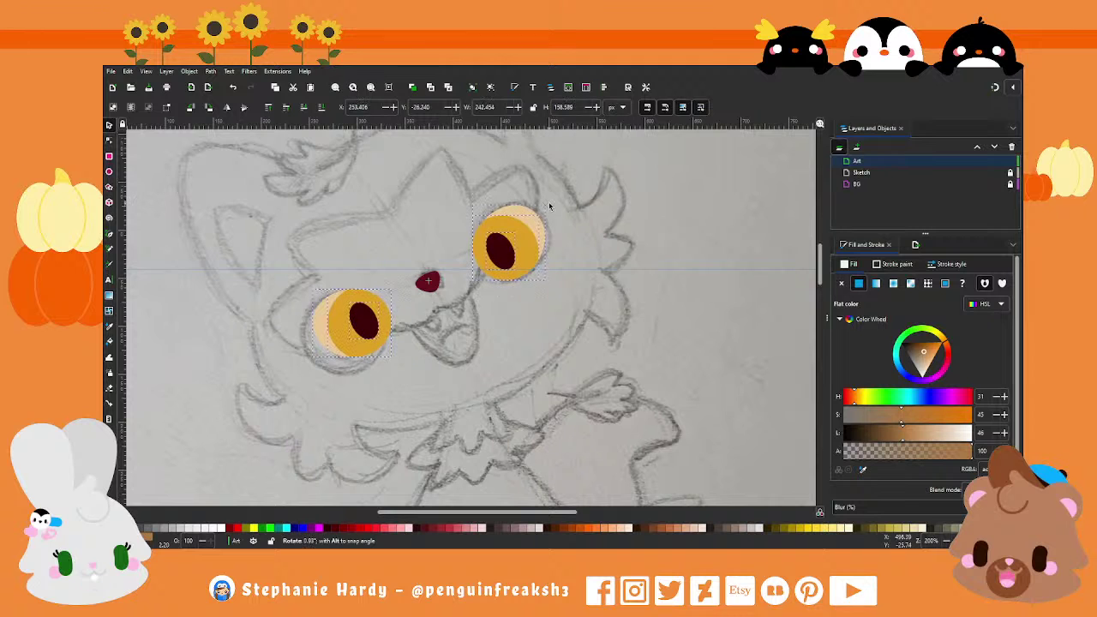
left_click_drag(528, 252, 526, 252)
left_click(526, 252)
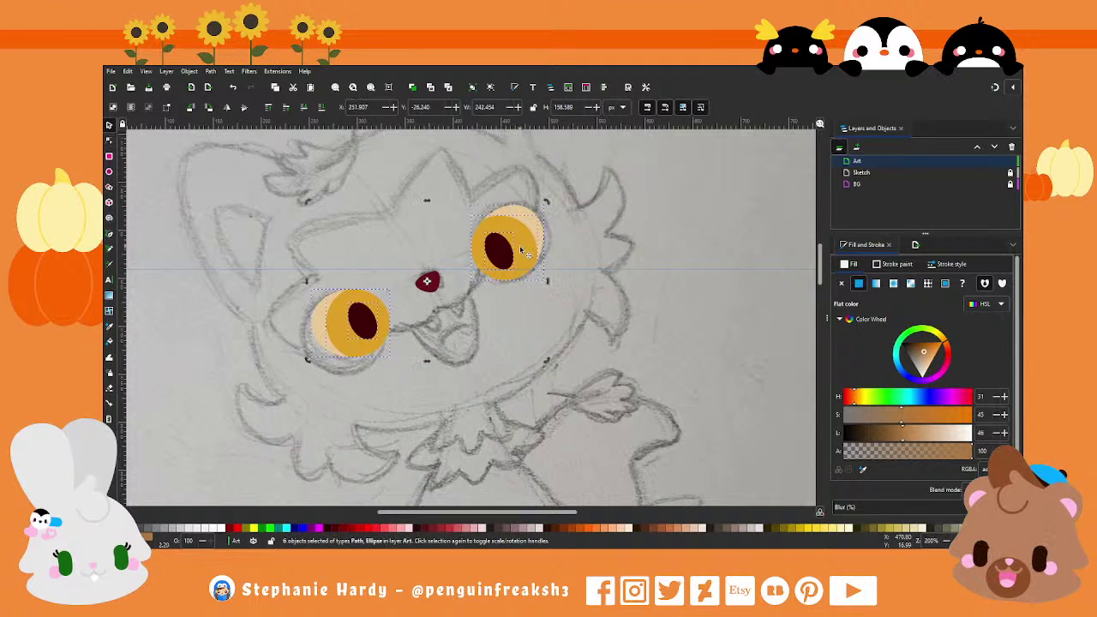
scroll(463, 265, "up", 2)
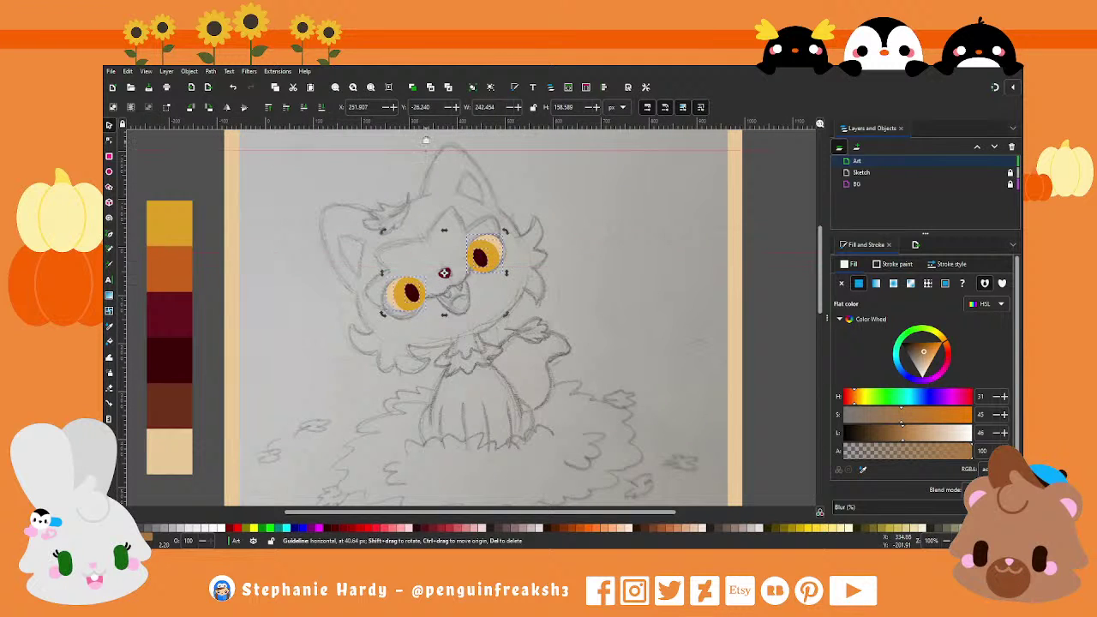
left_click(453, 316)
scroll(454, 316, "down", 1)
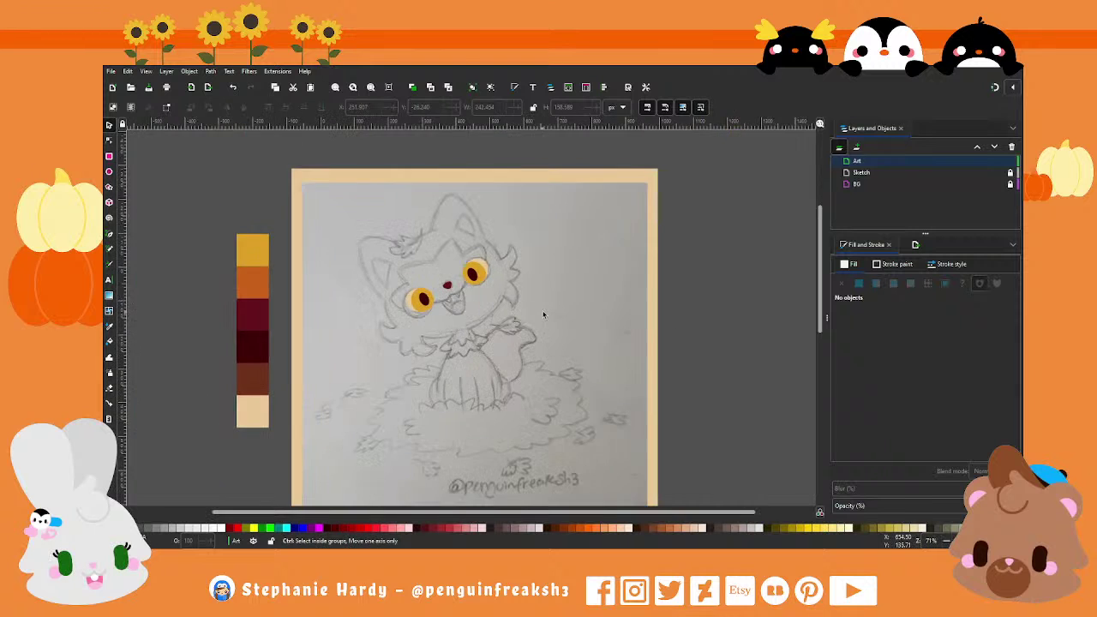
scroll(543, 306, "up", 1)
scroll(423, 322, "up", 1)
Step: Trace a closed Pen path from the right eye over the head top, around and back
scroll(423, 322, "up", 1)
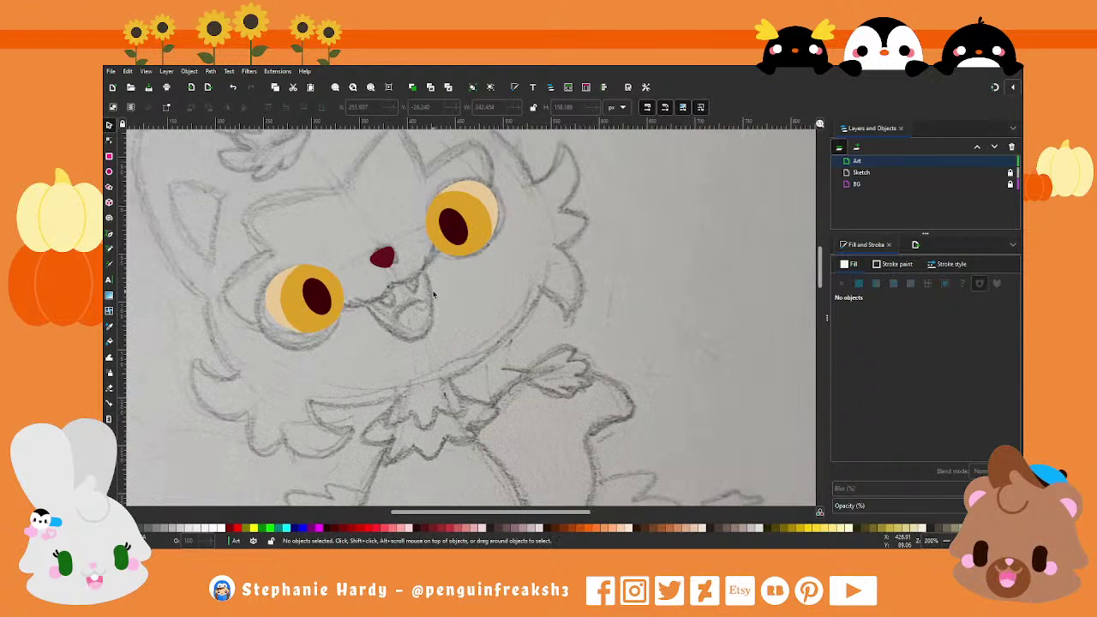
left_click(109, 235)
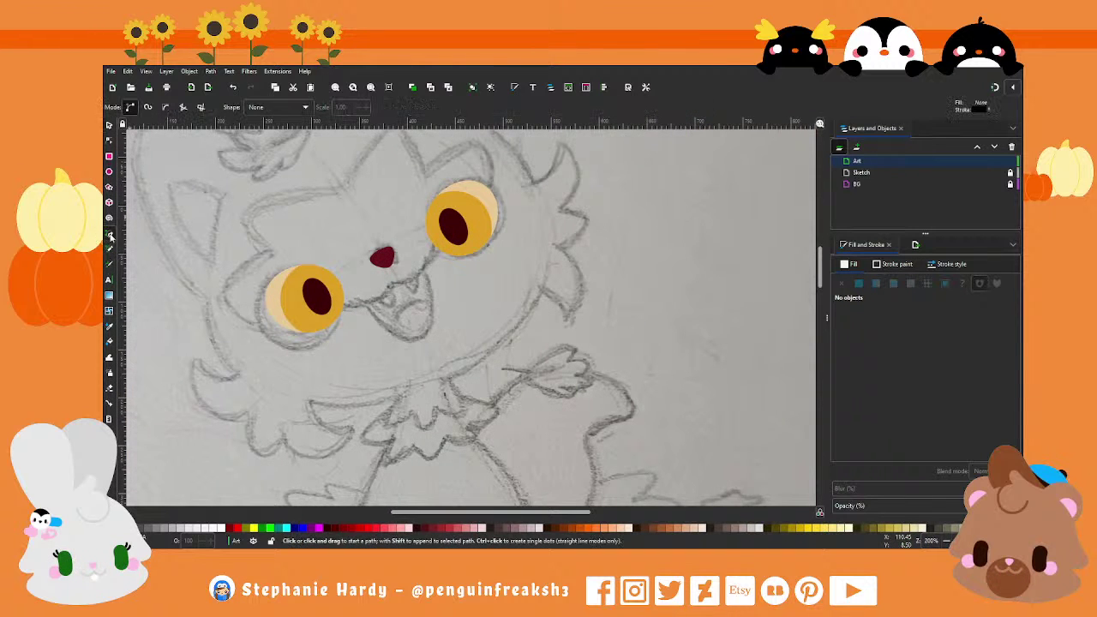
scroll(422, 334, "up", 1)
scroll(422, 334, "up", 1)
scroll(420, 343, "down", 1)
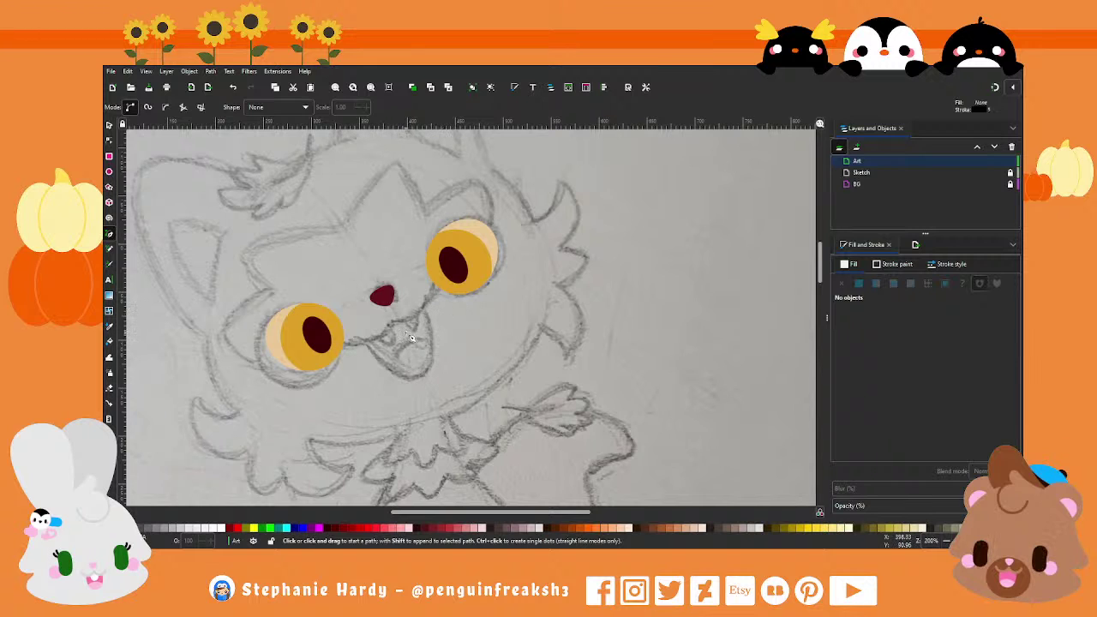
left_click(342, 348)
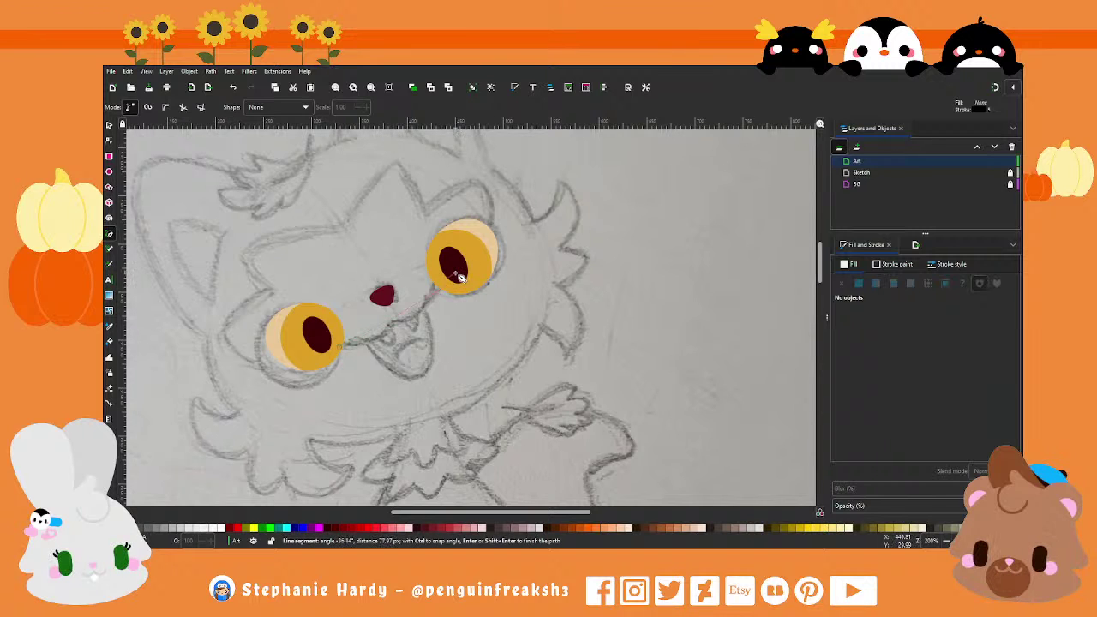
left_click(470, 192)
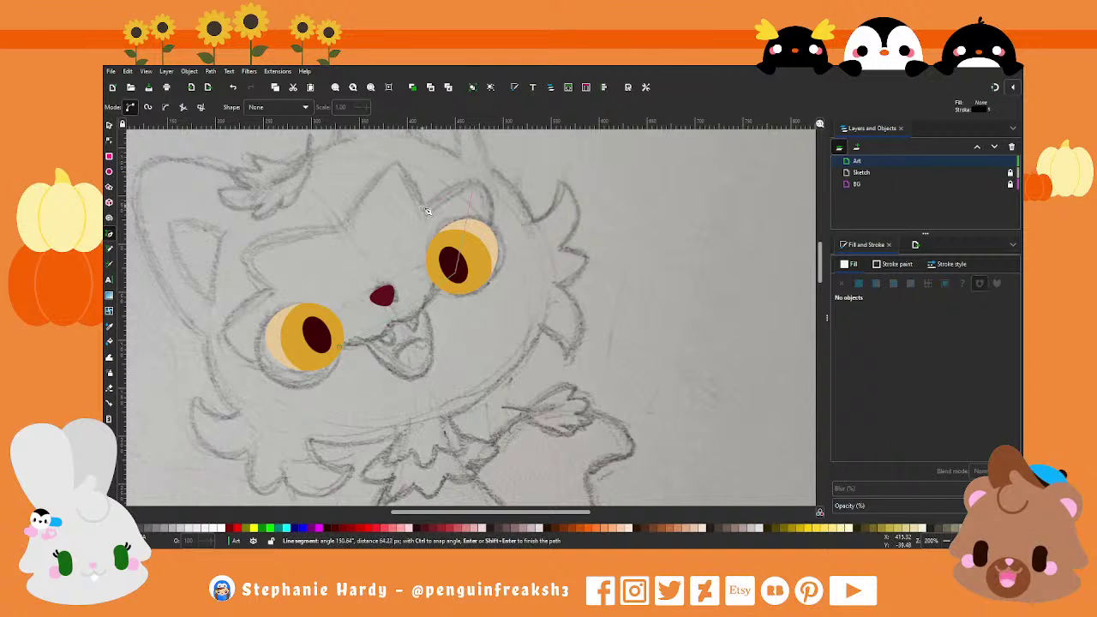
left_click(347, 226)
left_click(246, 257)
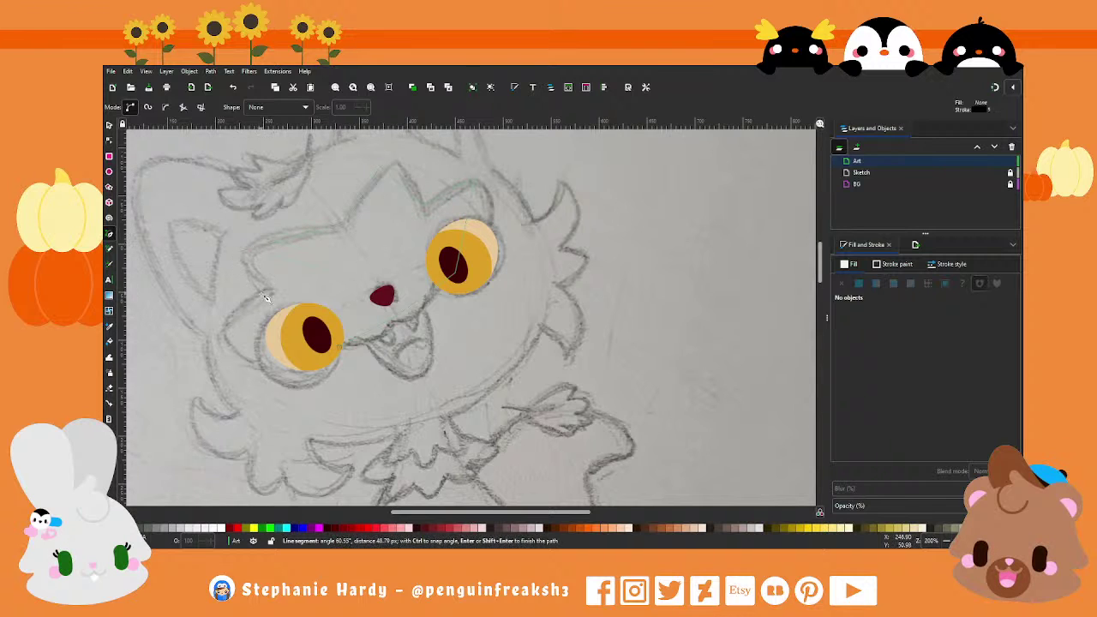
left_click(230, 339)
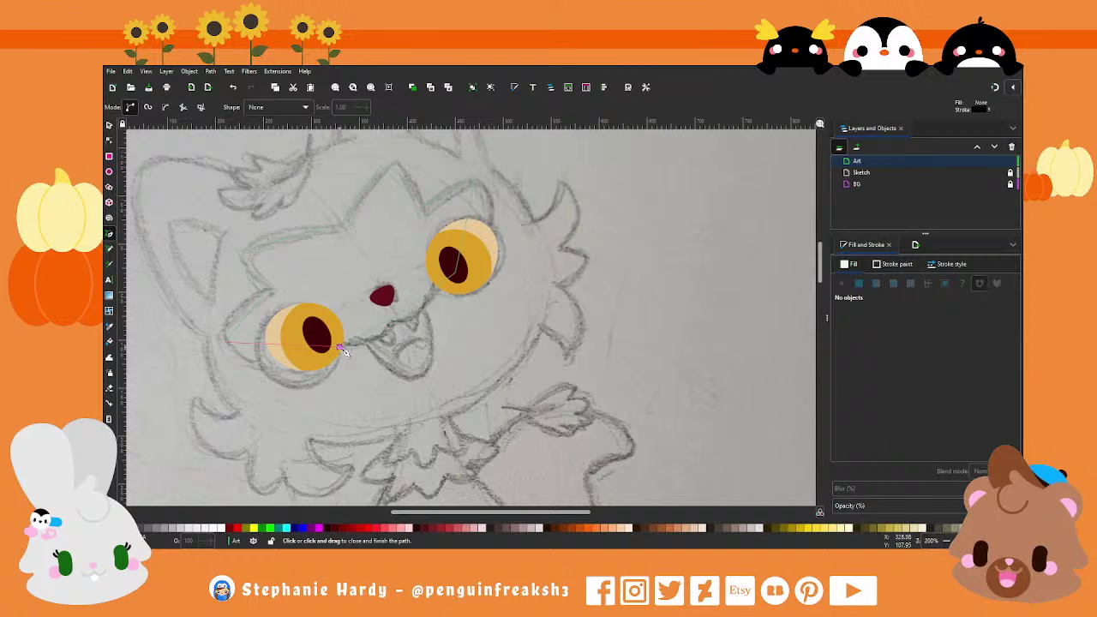
left_click(340, 349)
Step: Curve the outline's bottom segments beneath both eyes and raise the left corner node
left_click(110, 139)
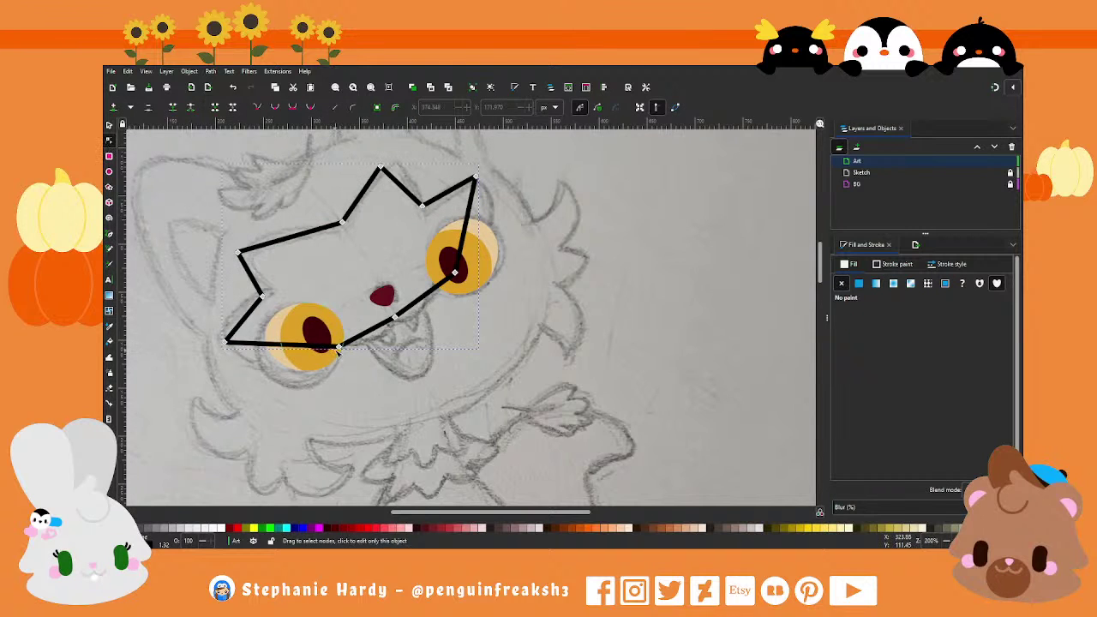
mouse_move(340, 349)
left_mouse_down()
mouse_move(322, 350)
mouse_move(347, 351)
left_mouse_up()
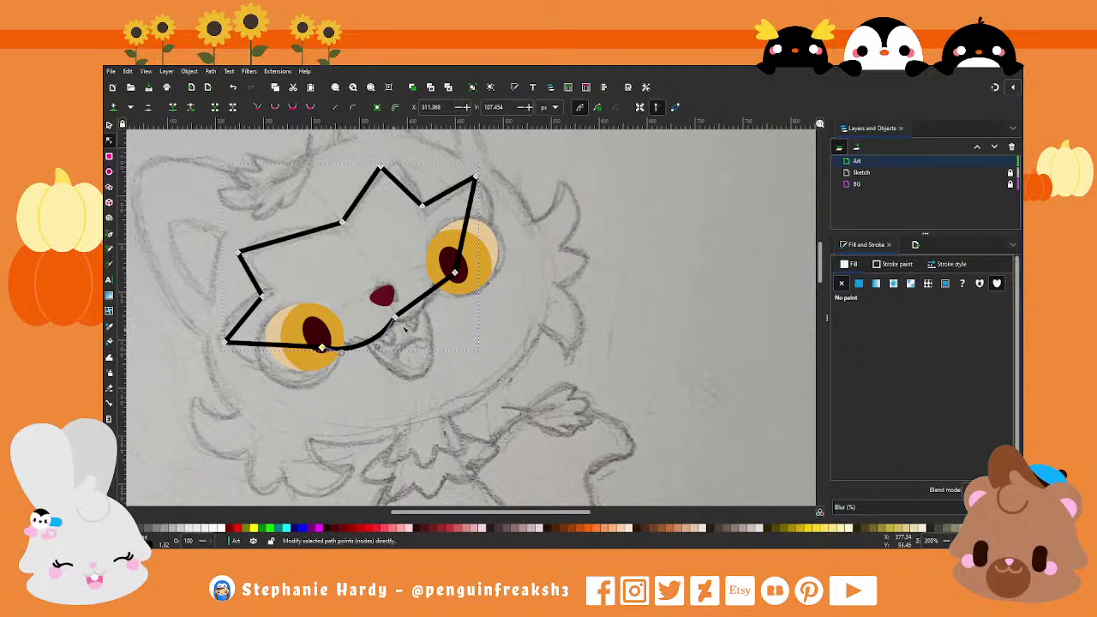
left_click_drag(427, 295, 425, 315)
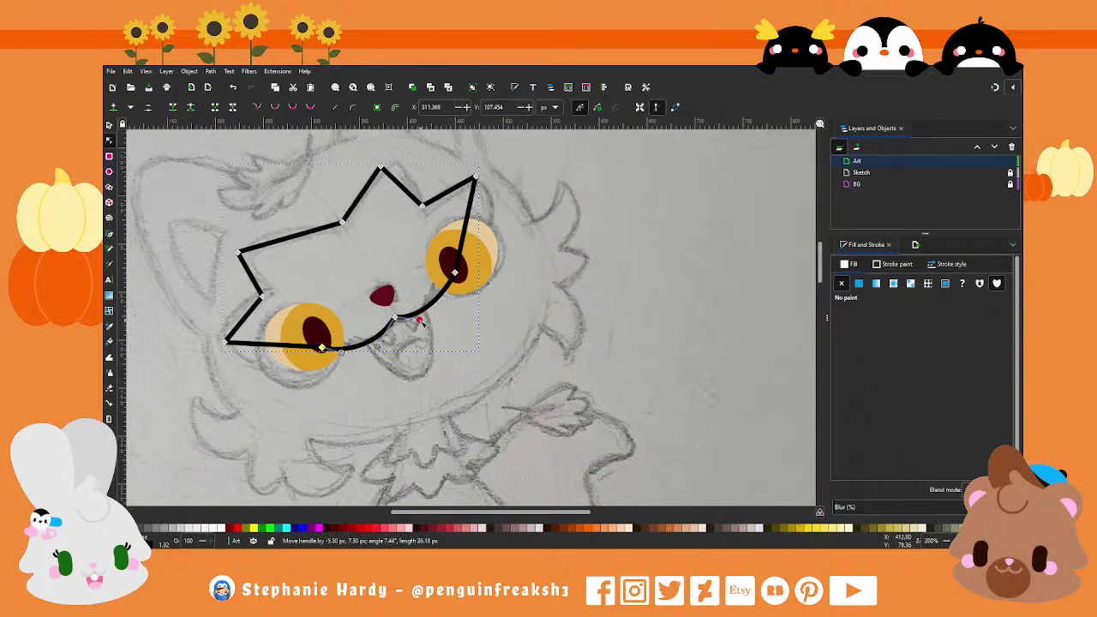
left_click(454, 273)
left_click_drag(444, 297, 455, 297)
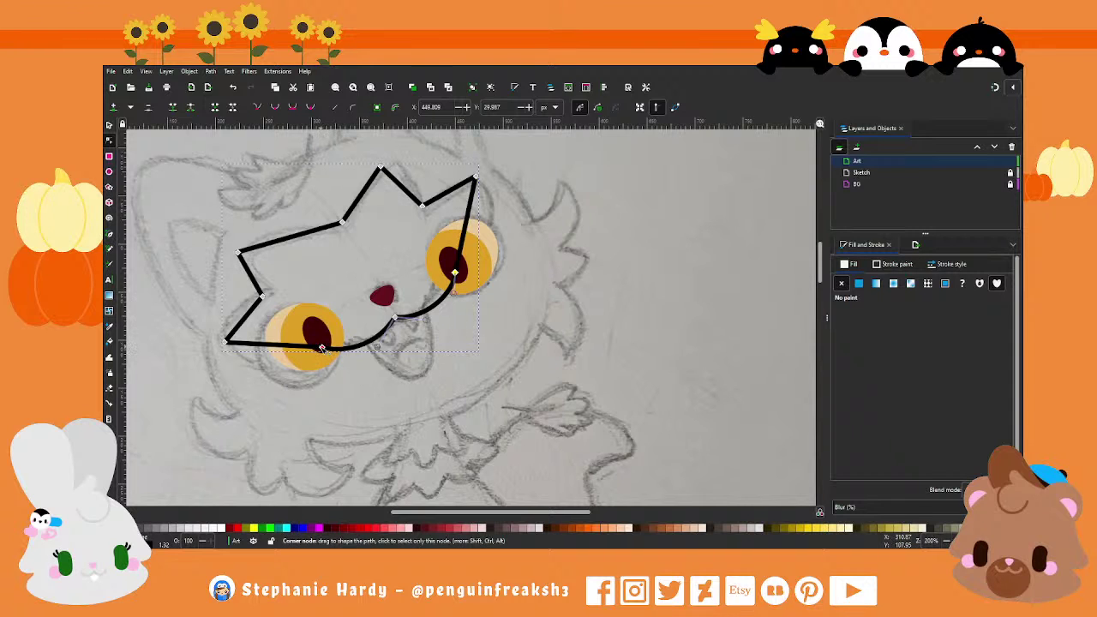
left_click(322, 348)
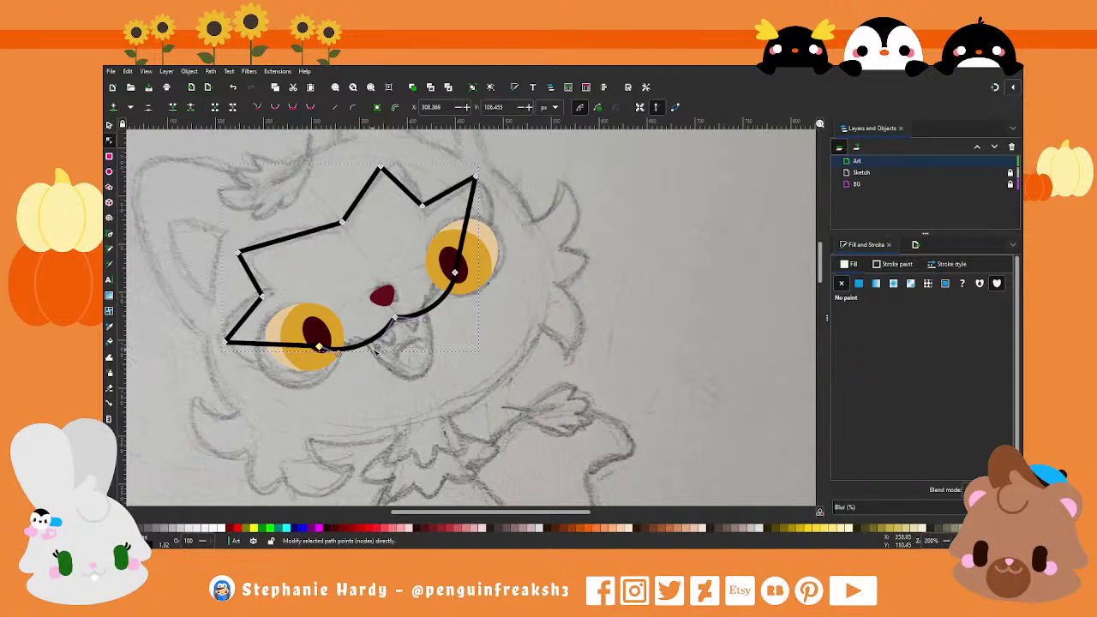
left_click_drag(377, 350, 380, 346)
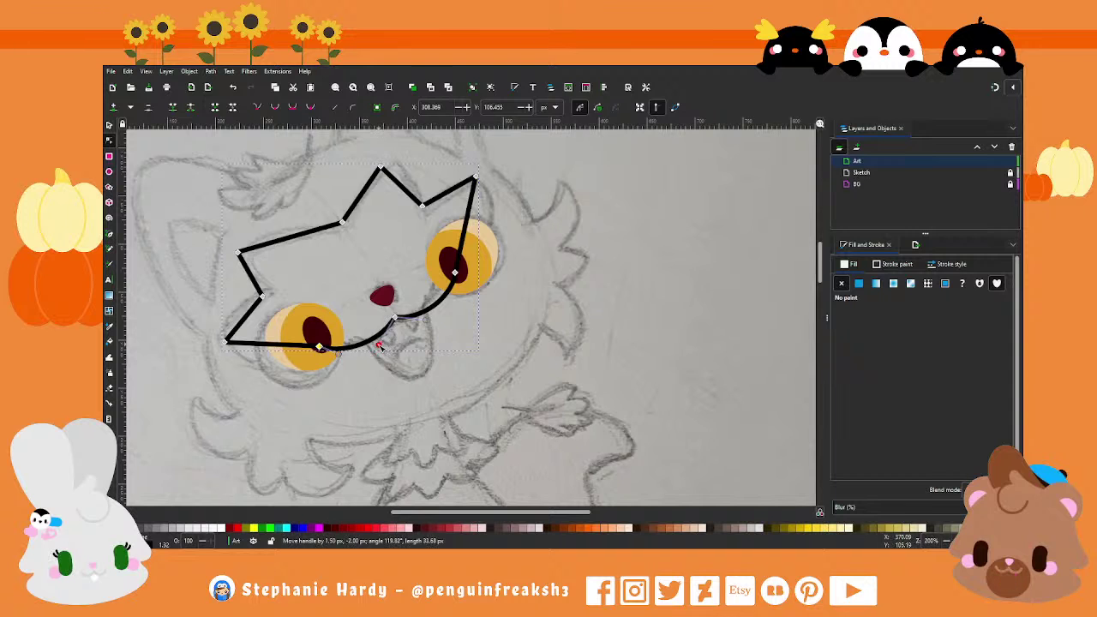
left_click(110, 125)
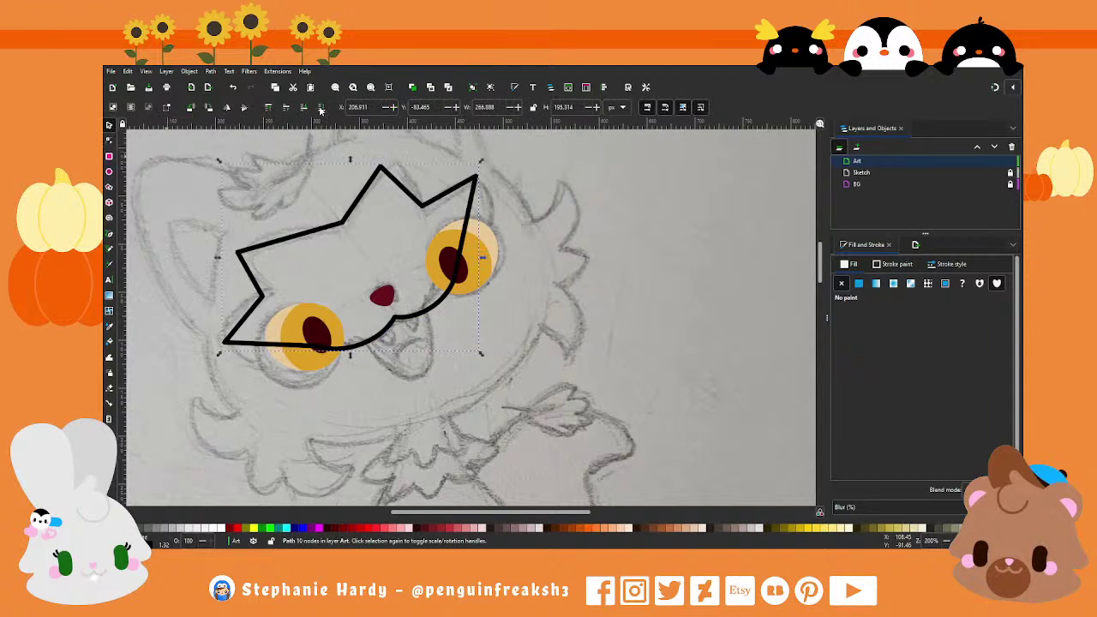
left_click(108, 139)
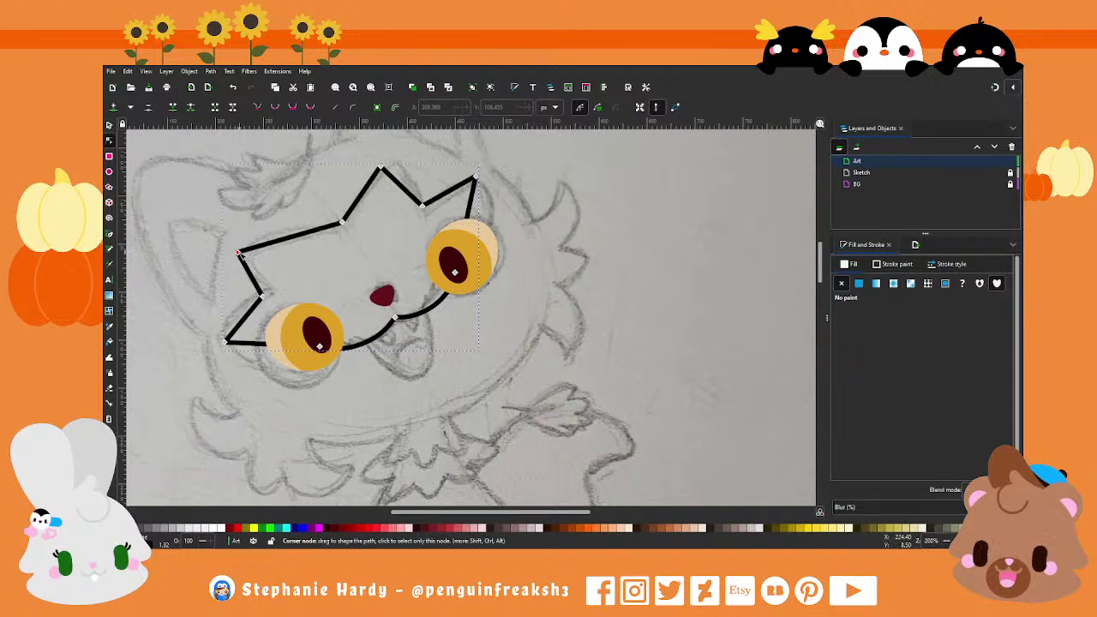
left_click_drag(237, 252, 246, 244)
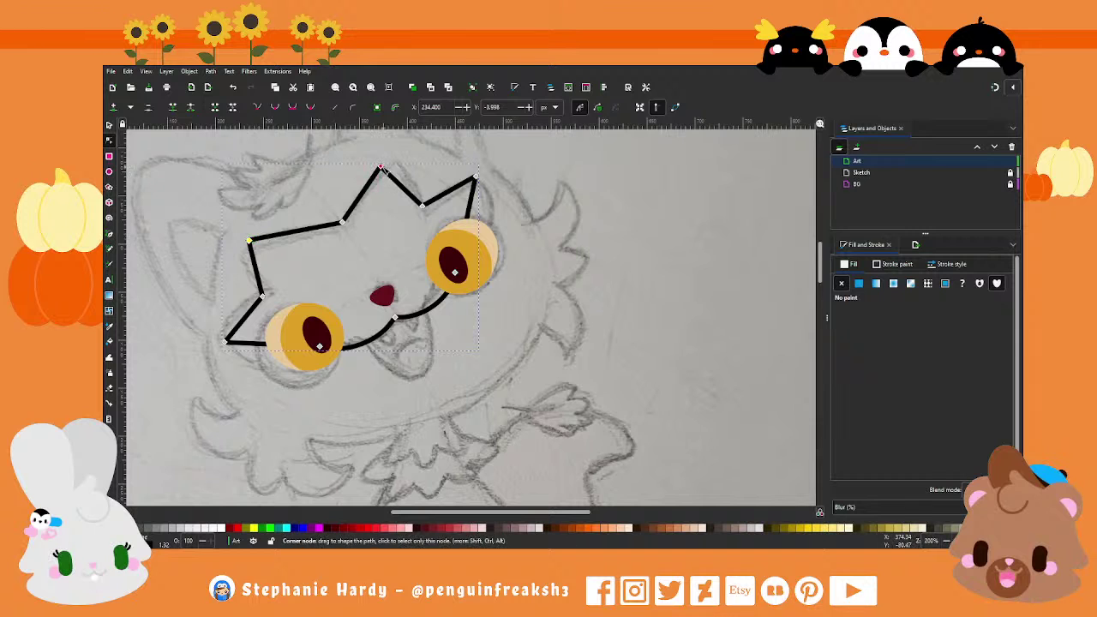
scroll(371, 224, "down", 1)
Step: Drag the head outline to empty space right of the cat and rotate it about 26 degrees
key("s")
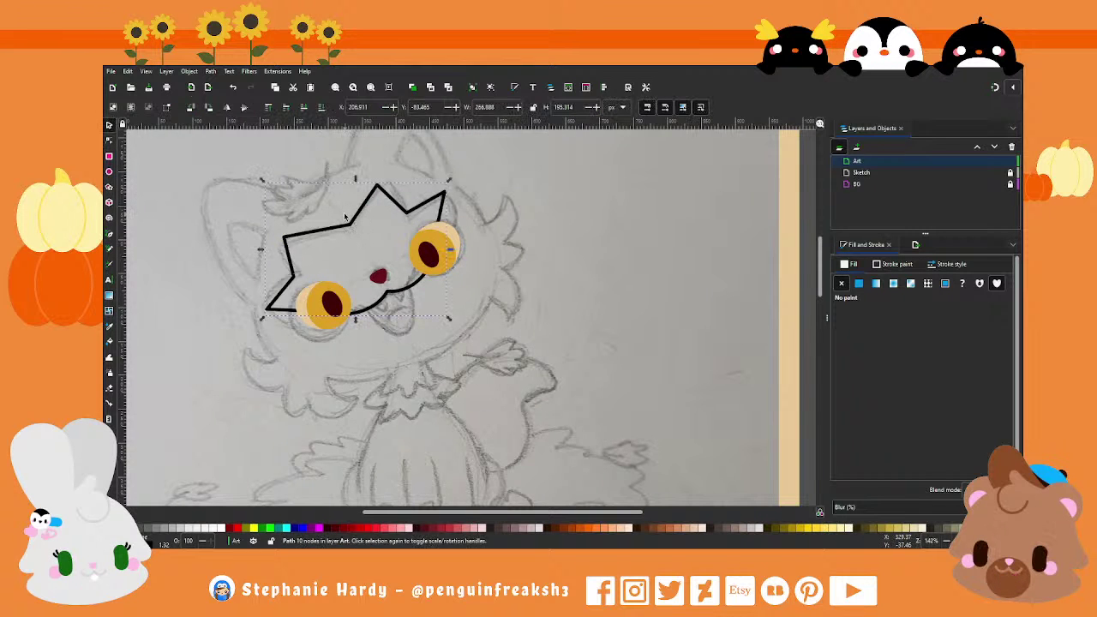
scroll(346, 218, "down", 1)
left_click_drag(397, 228, 605, 236)
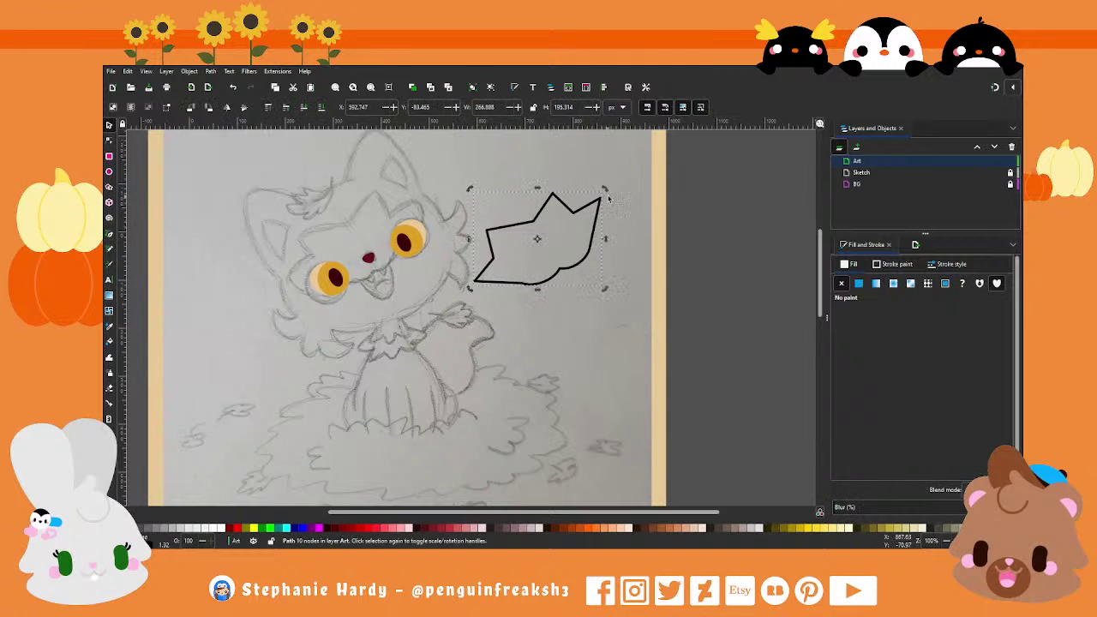
left_click_drag(605, 190, 607, 232)
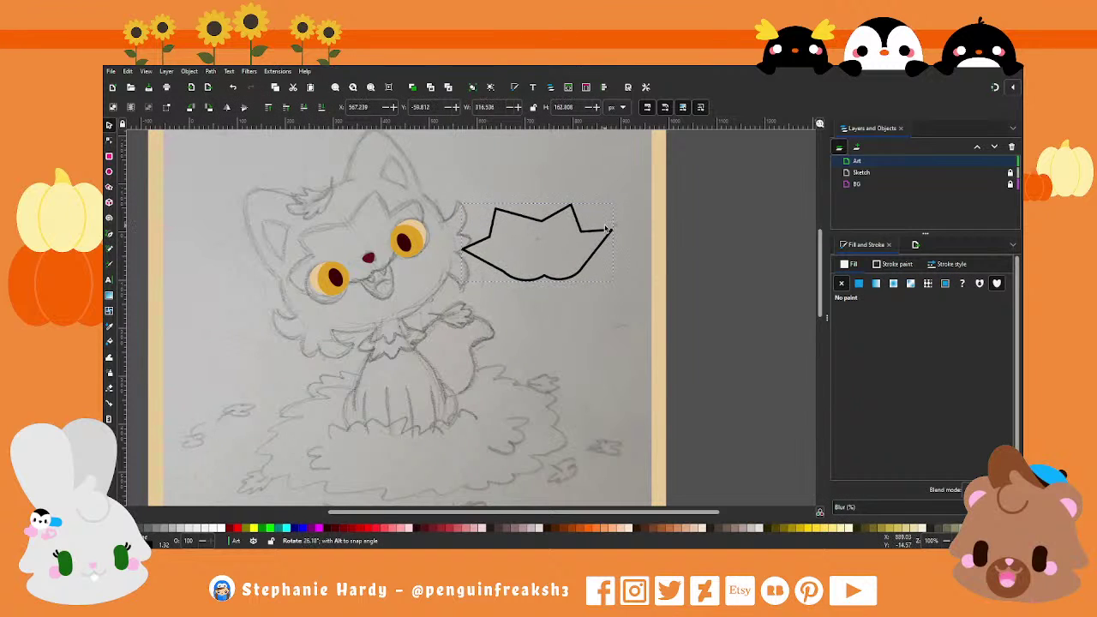
scroll(651, 220, "up", 2)
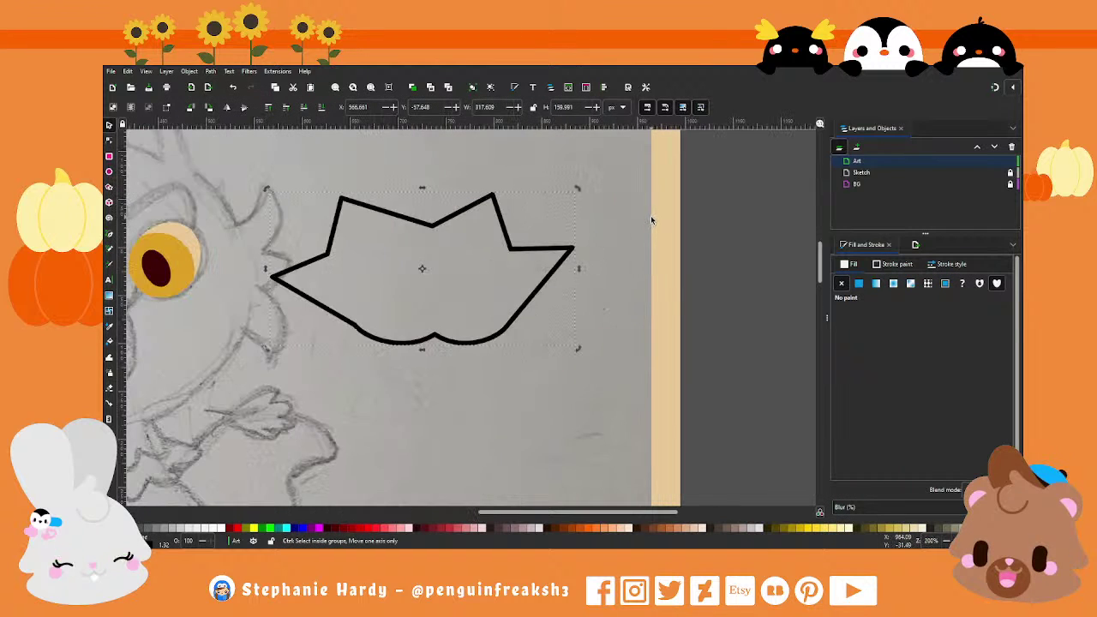
Step: Raise the outline's top peaks, shift its middle dip, and pull the left tip further out
left_click(110, 142)
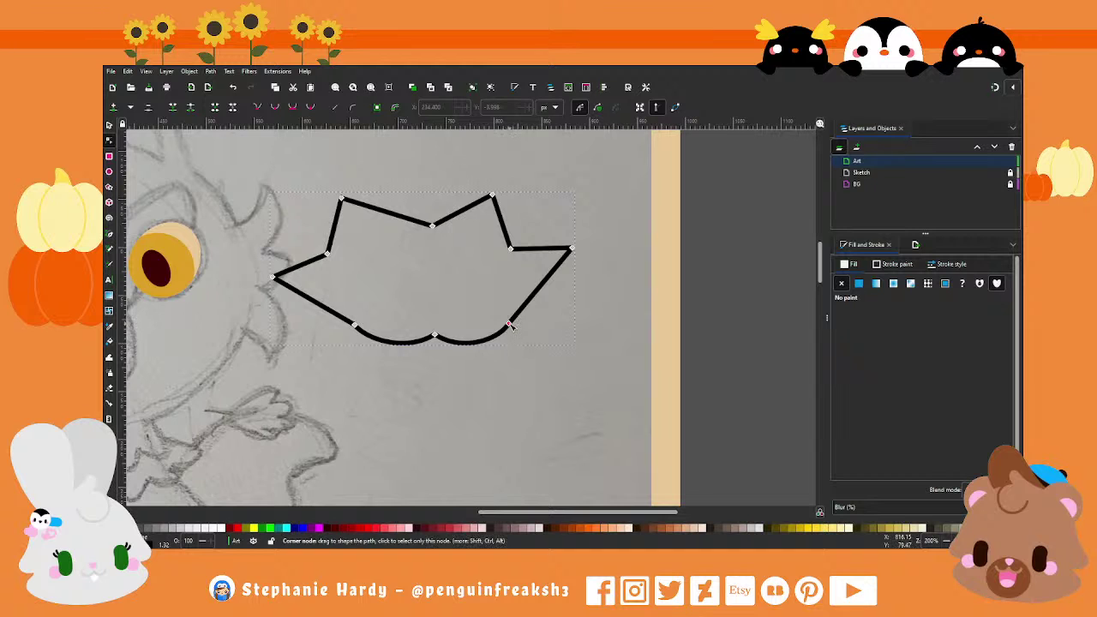
left_click_drag(509, 324, 515, 323)
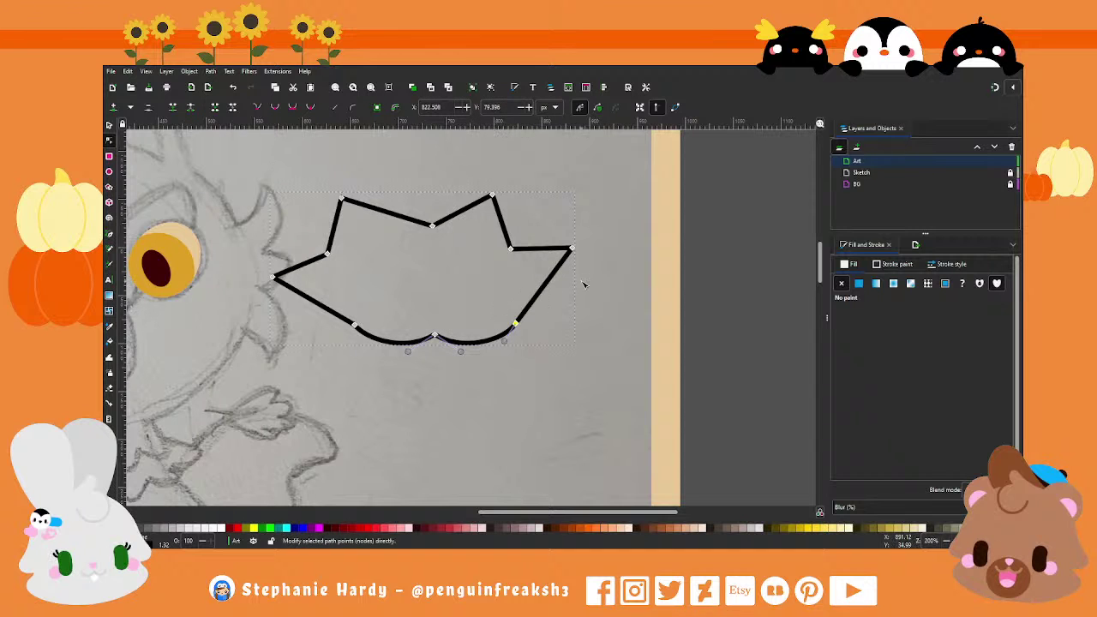
left_click_drag(573, 250, 595, 251)
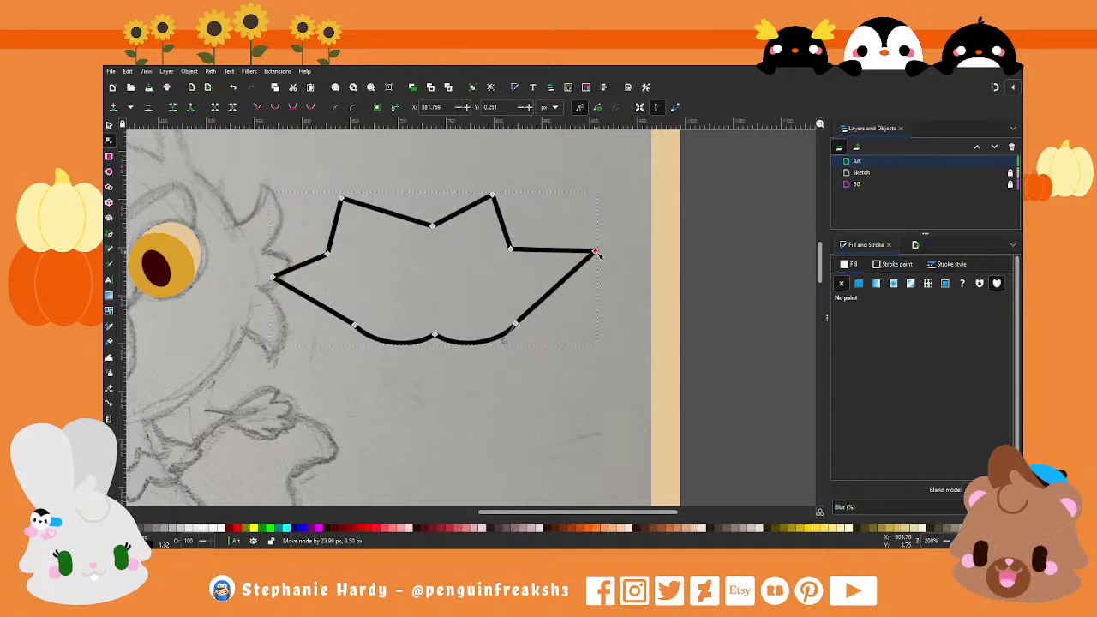
mouse_move(492, 197)
left_mouse_down()
mouse_move(526, 188)
mouse_move(514, 193)
left_mouse_up()
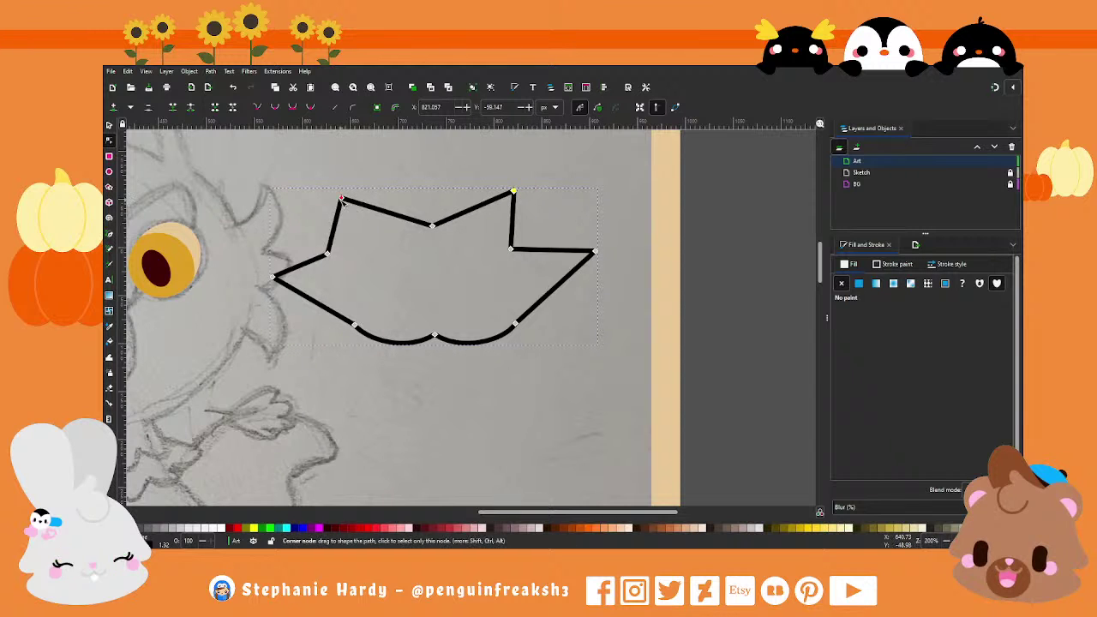
left_click_drag(342, 199, 341, 195)
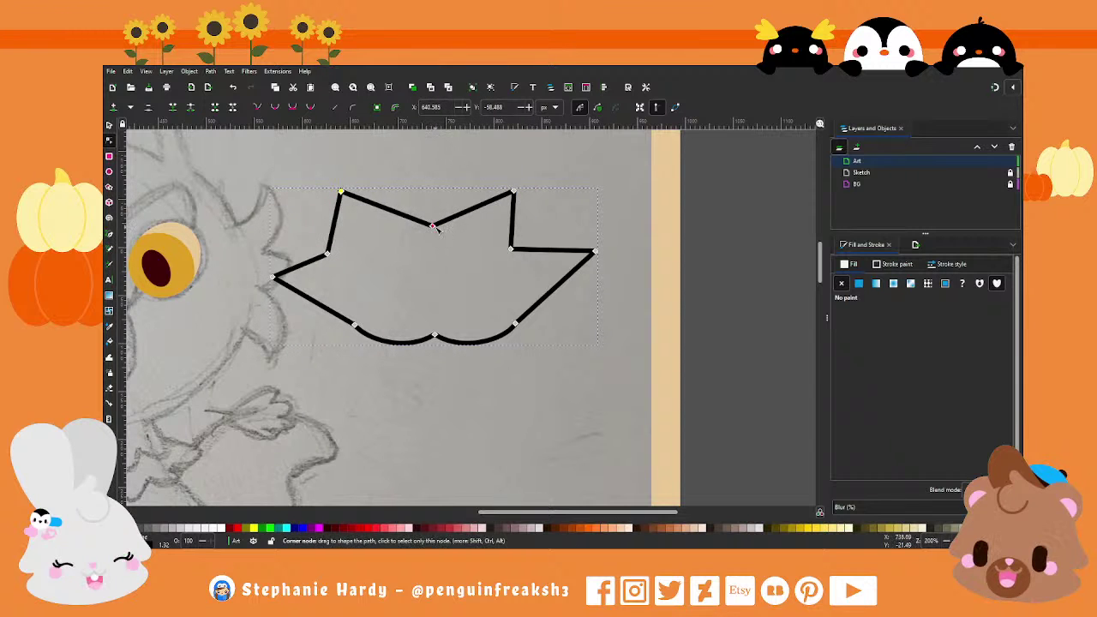
left_click_drag(433, 226, 425, 220)
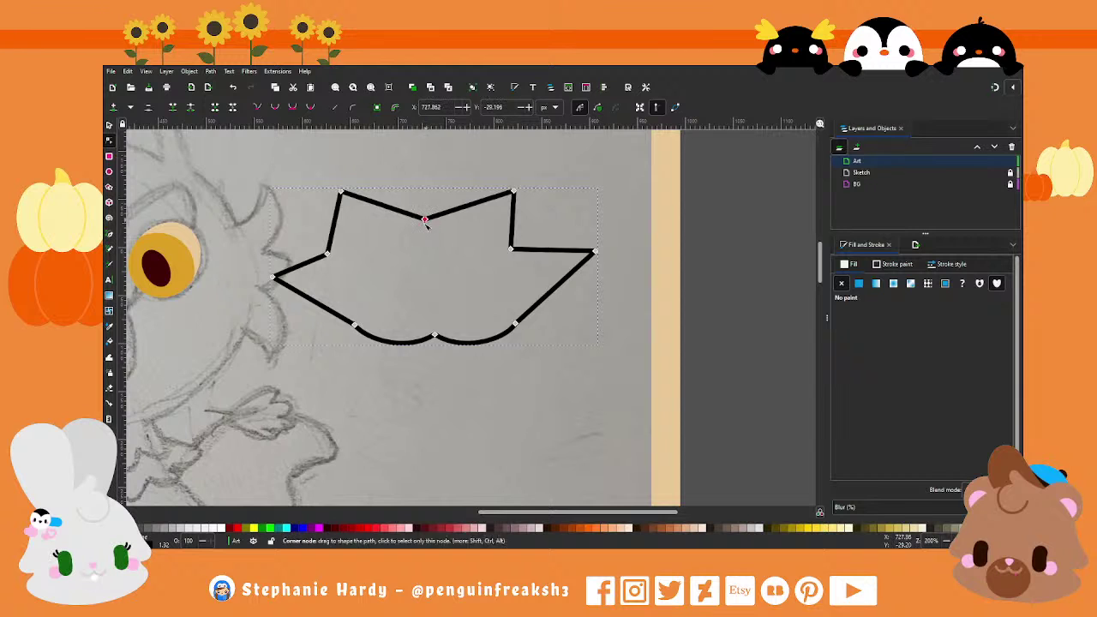
left_click_drag(327, 254, 327, 249)
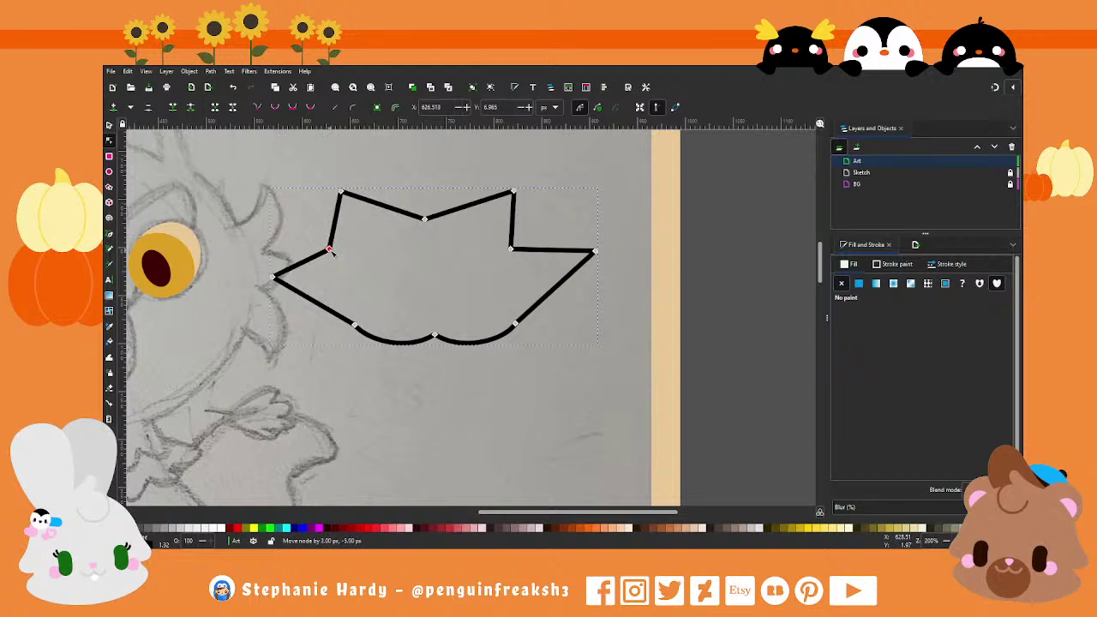
left_click_drag(274, 277, 259, 264)
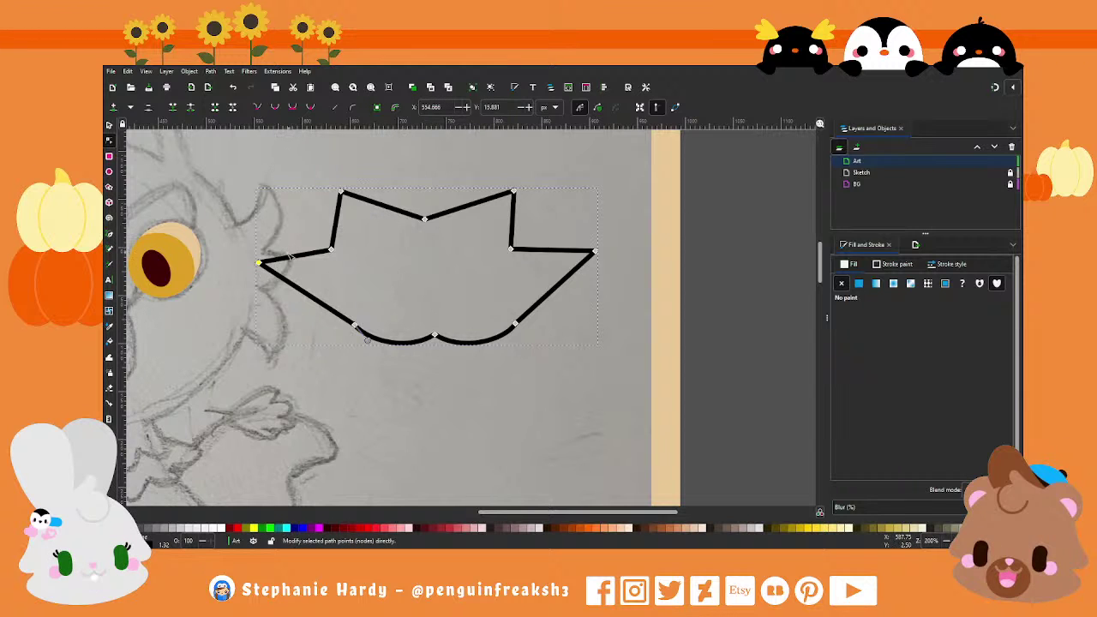
Step: Bow the upper-left, lower-left and top edges of the outline into rounded curves
left_click_drag(291, 255, 293, 246)
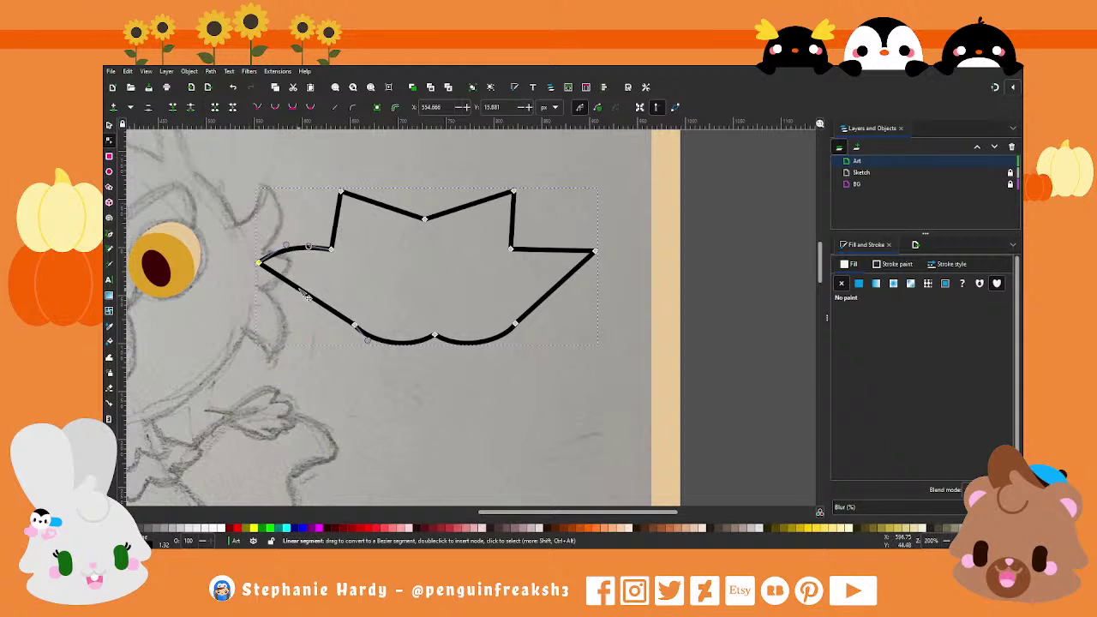
left_click_drag(307, 296, 317, 329)
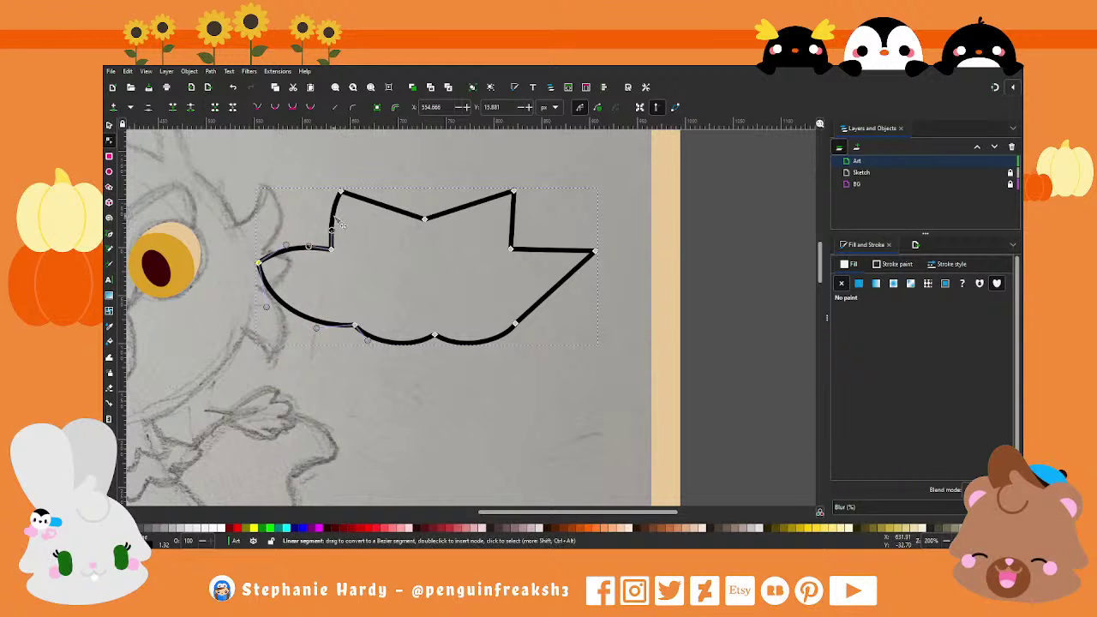
mouse_move(381, 205)
left_mouse_down()
mouse_move(384, 194)
mouse_move(410, 199)
left_mouse_up()
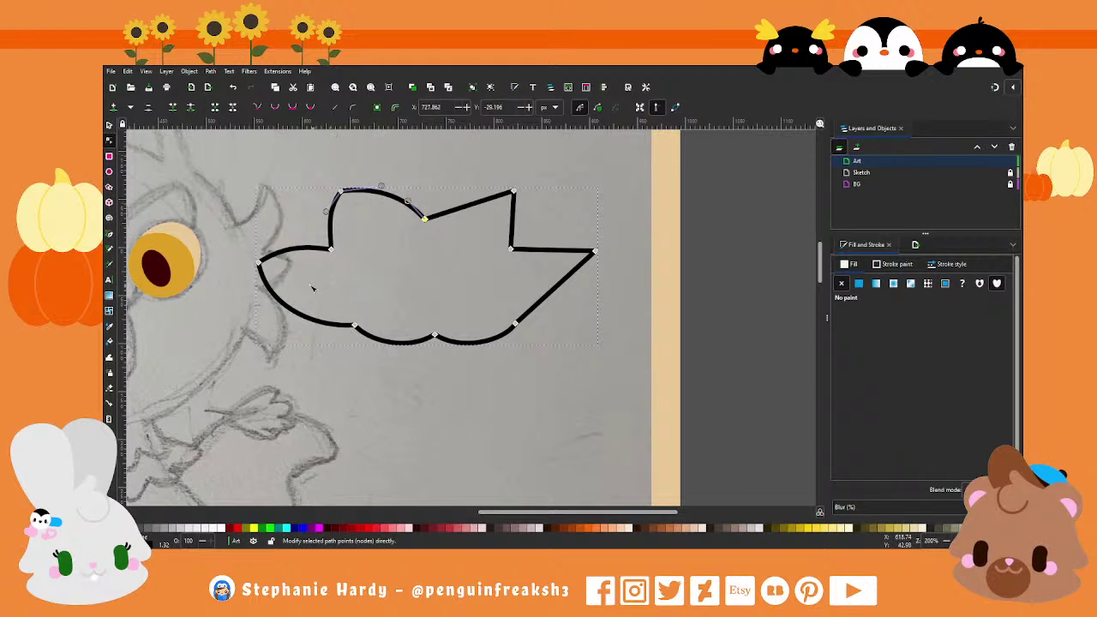
left_click_drag(331, 250, 333, 211)
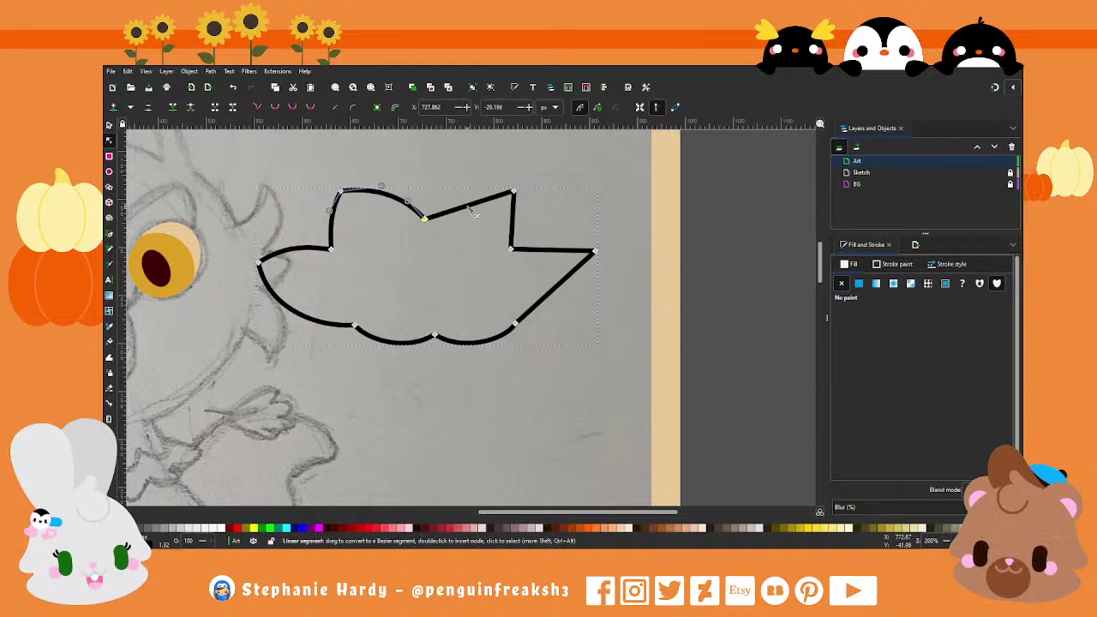
mouse_move(468, 208)
left_mouse_down()
mouse_move(442, 196)
mouse_move(474, 184)
left_mouse_up()
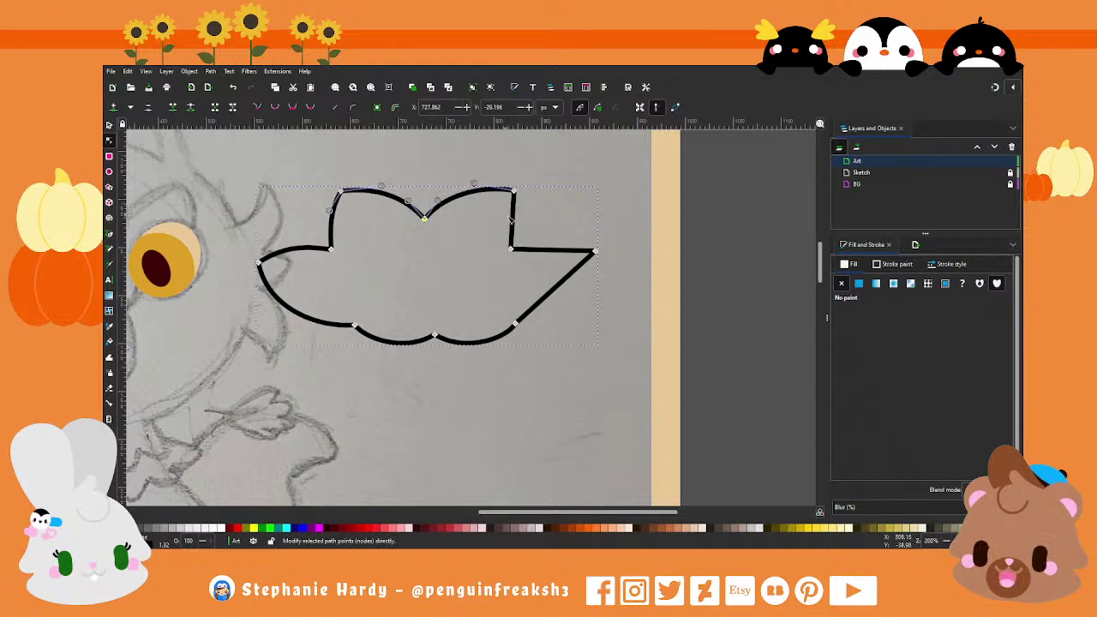
Step: Round the right lobe's edges and push the right tip outward to mirror the left
left_click_drag(525, 229, 523, 206)
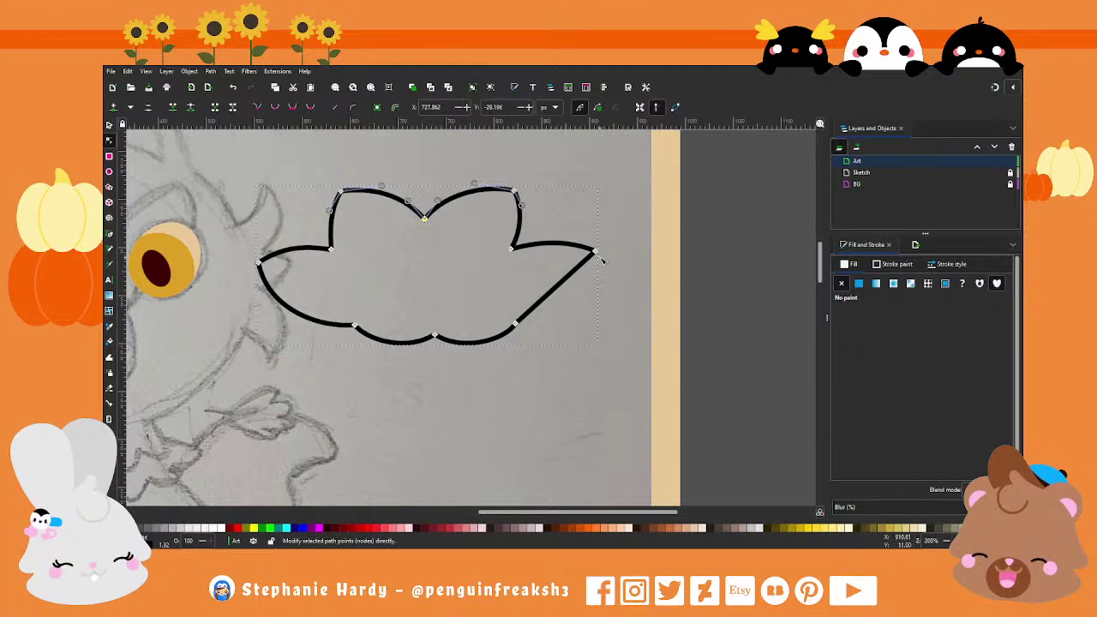
left_click_drag(597, 255, 568, 247)
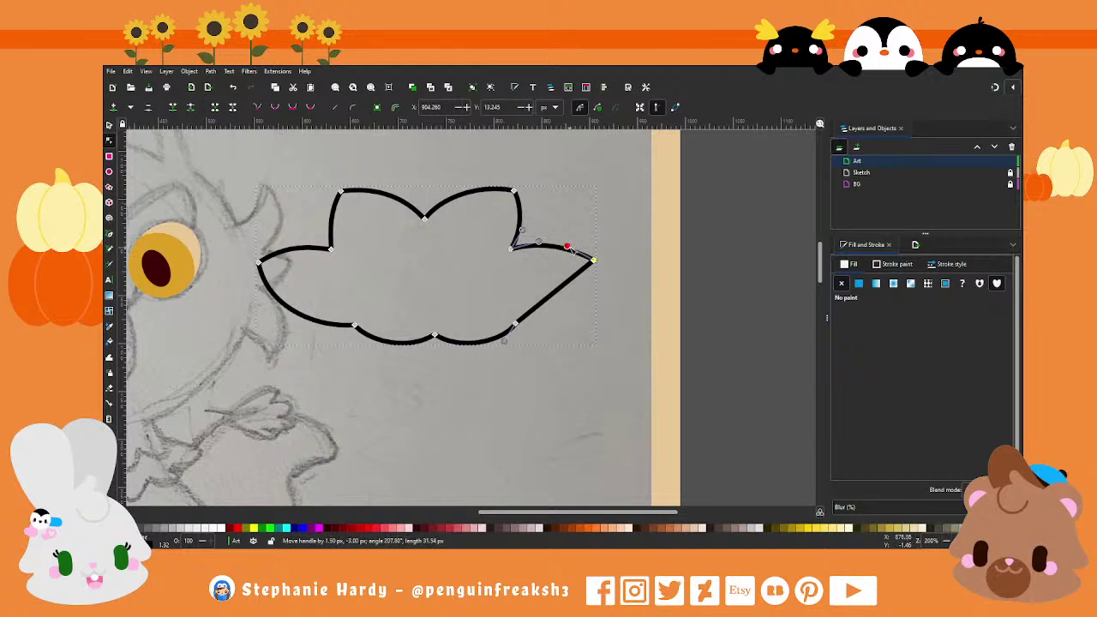
left_click_drag(561, 284, 575, 294)
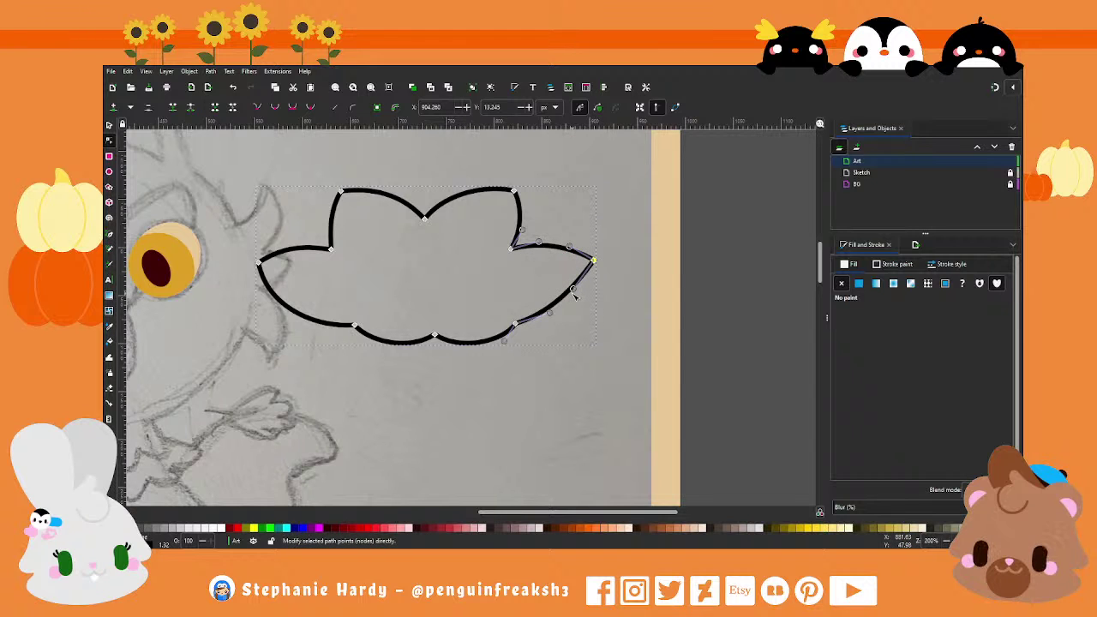
mouse_move(574, 291)
left_mouse_down()
mouse_move(579, 301)
mouse_move(553, 322)
left_mouse_up()
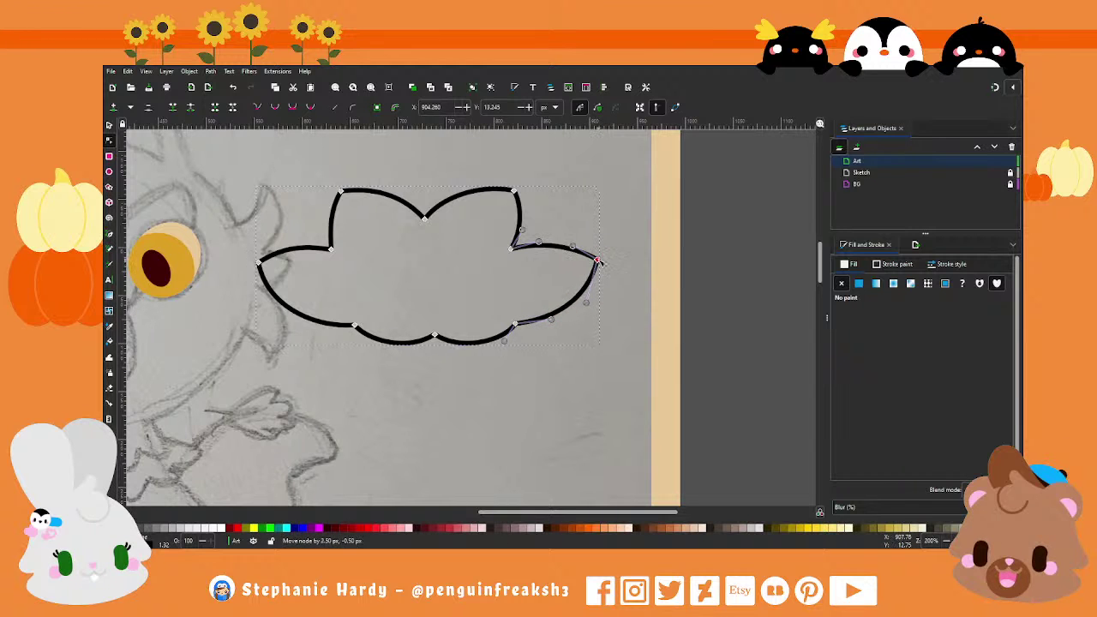
left_click_drag(595, 261, 601, 259)
left_click_drag(539, 244, 579, 242)
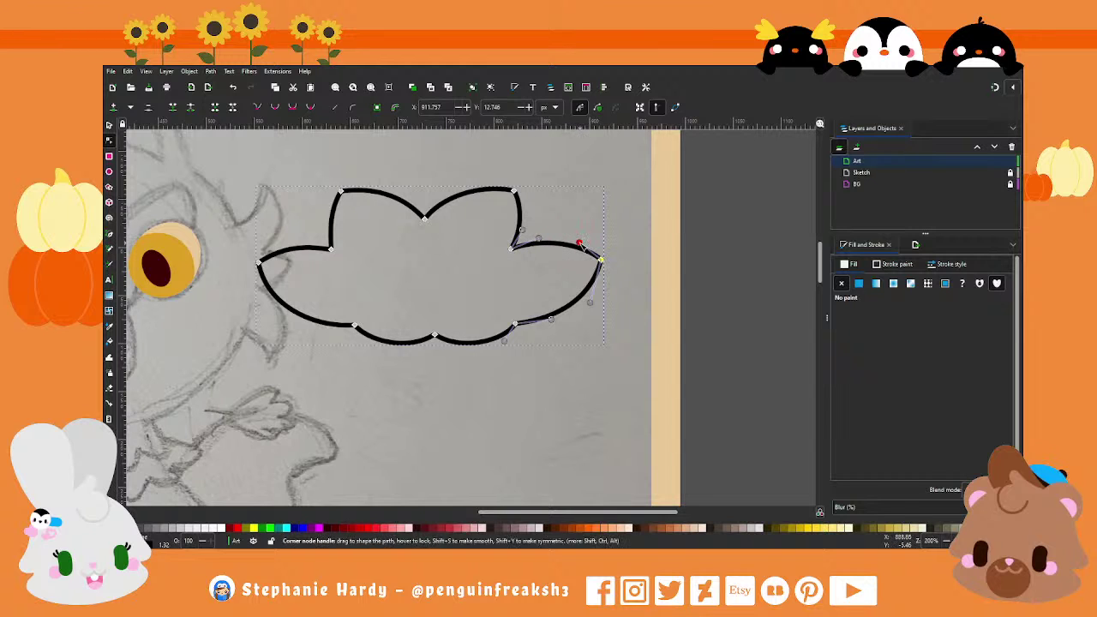
left_click_drag(590, 302, 550, 323)
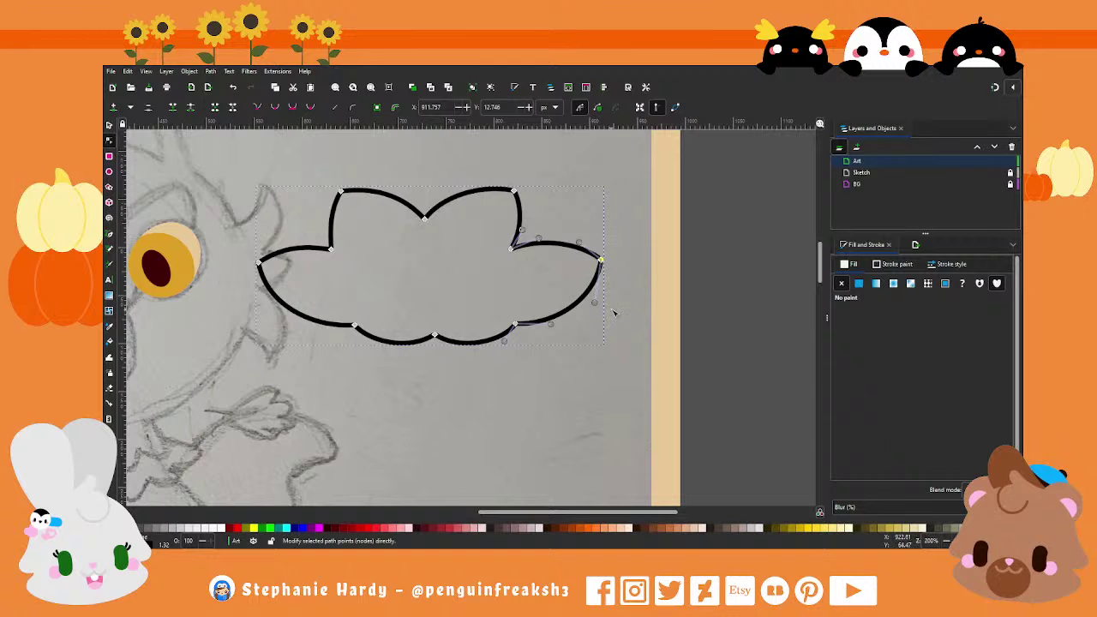
scroll(613, 313, "down", 1)
scroll(613, 313, "down", 1)
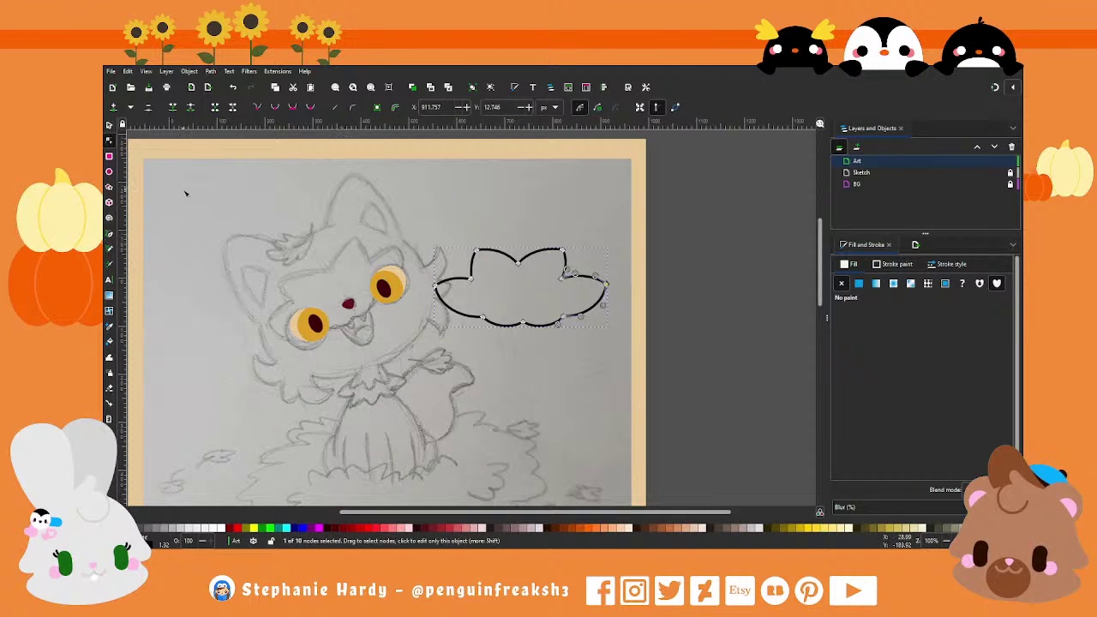
Step: Move the scalloped outline onto the face, rotate it back around the eyes, and nudge it into place
scroll(583, 280, "up", 1)
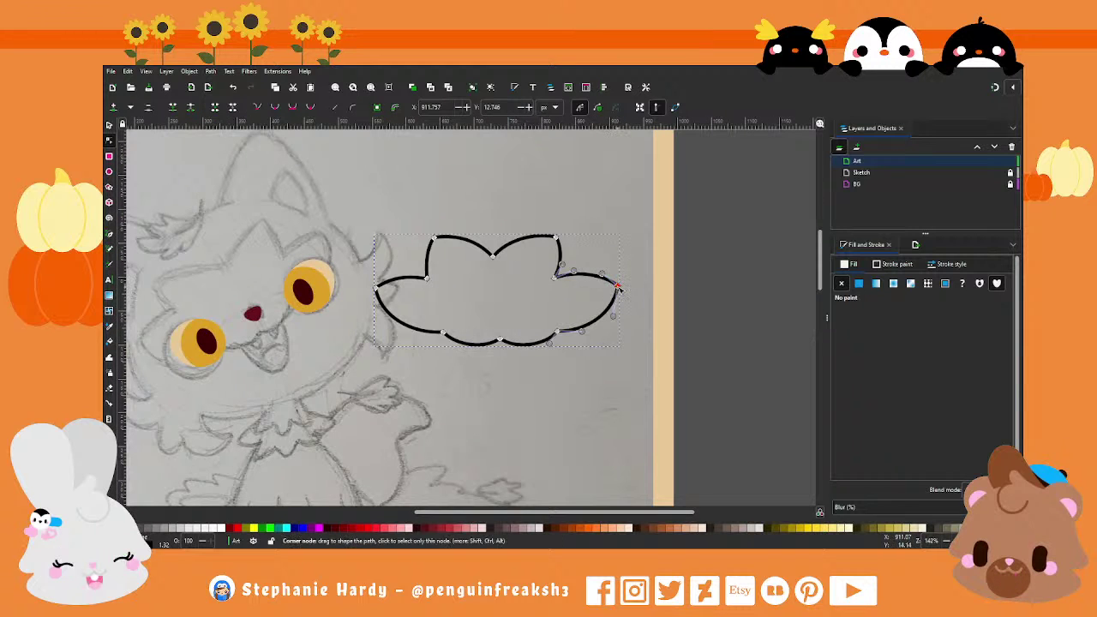
left_click_drag(622, 288, 613, 289)
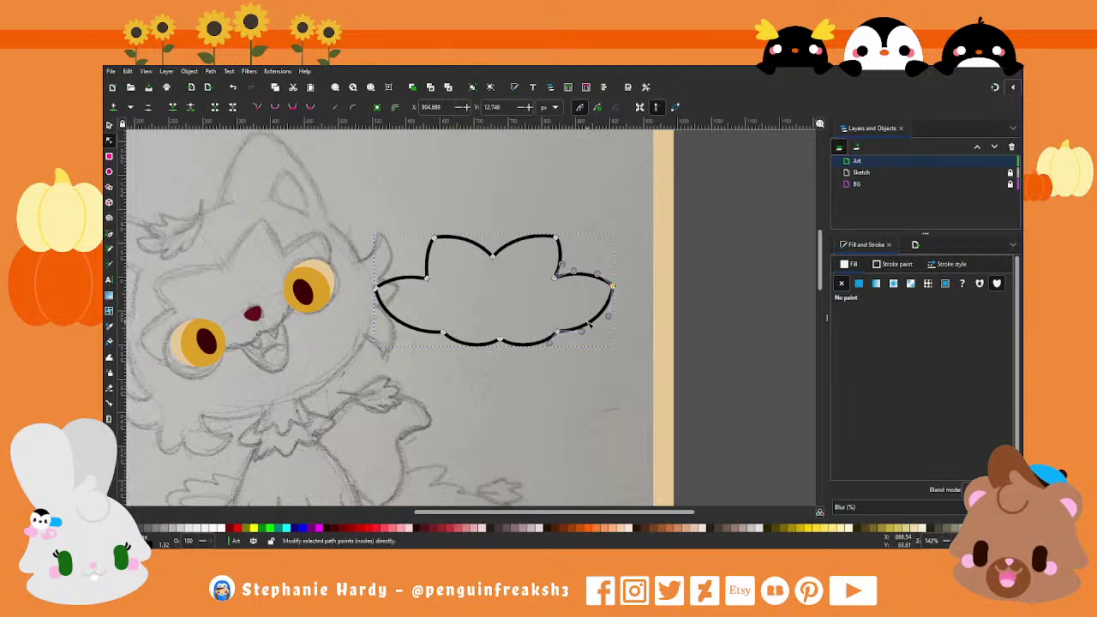
left_click(109, 125)
scroll(621, 281, "down", 1)
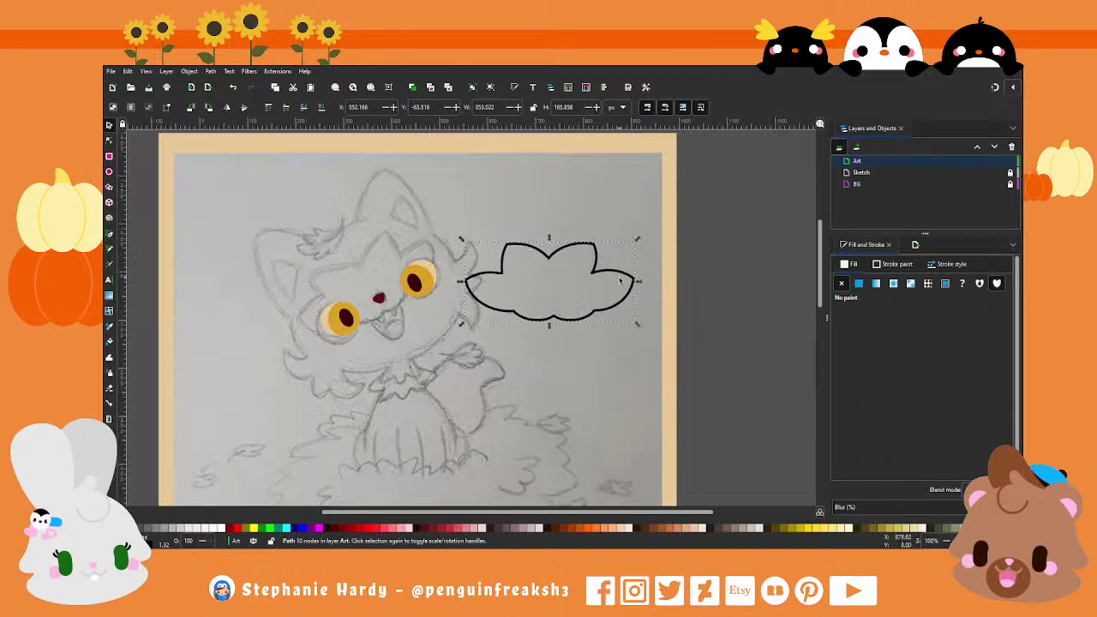
left_click_drag(613, 278, 397, 273)
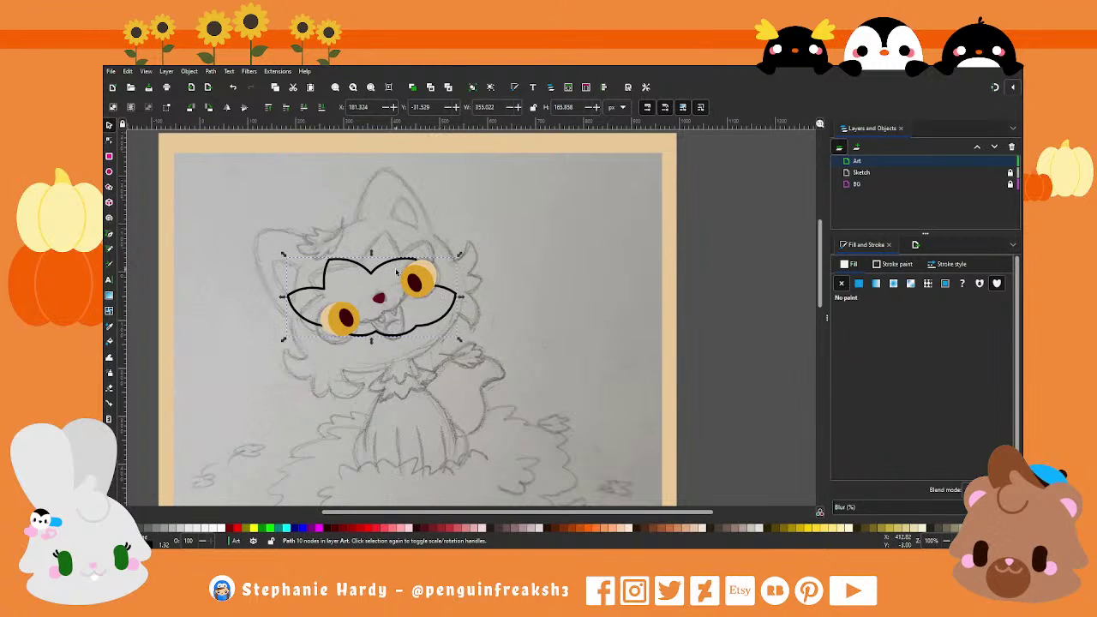
left_click_drag(283, 255, 274, 295)
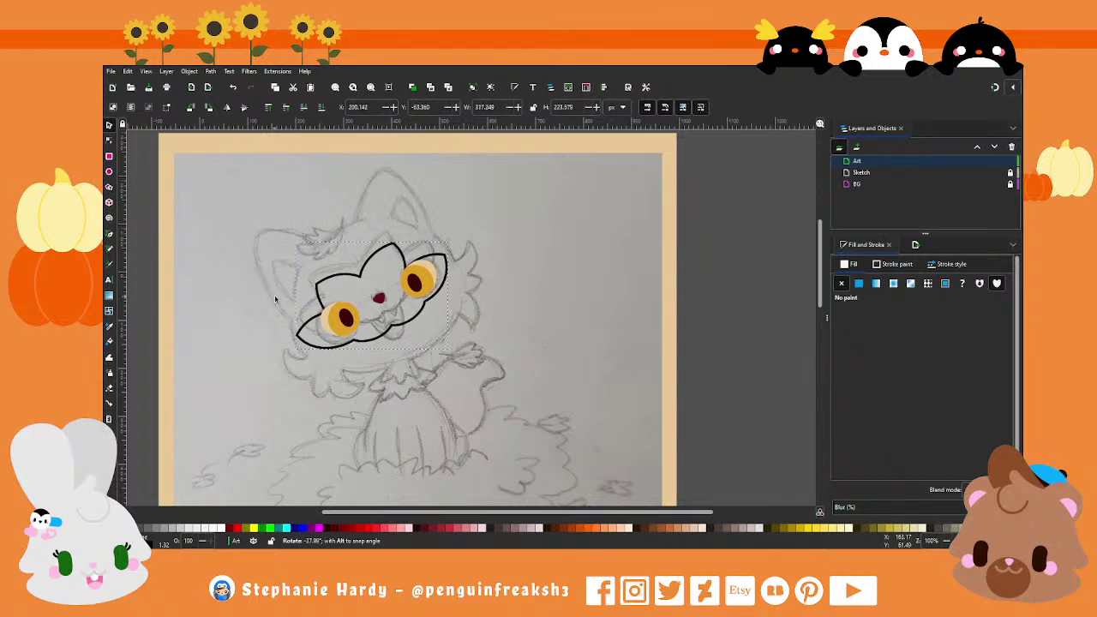
scroll(357, 280, "up", 1)
scroll(357, 280, "up", 1)
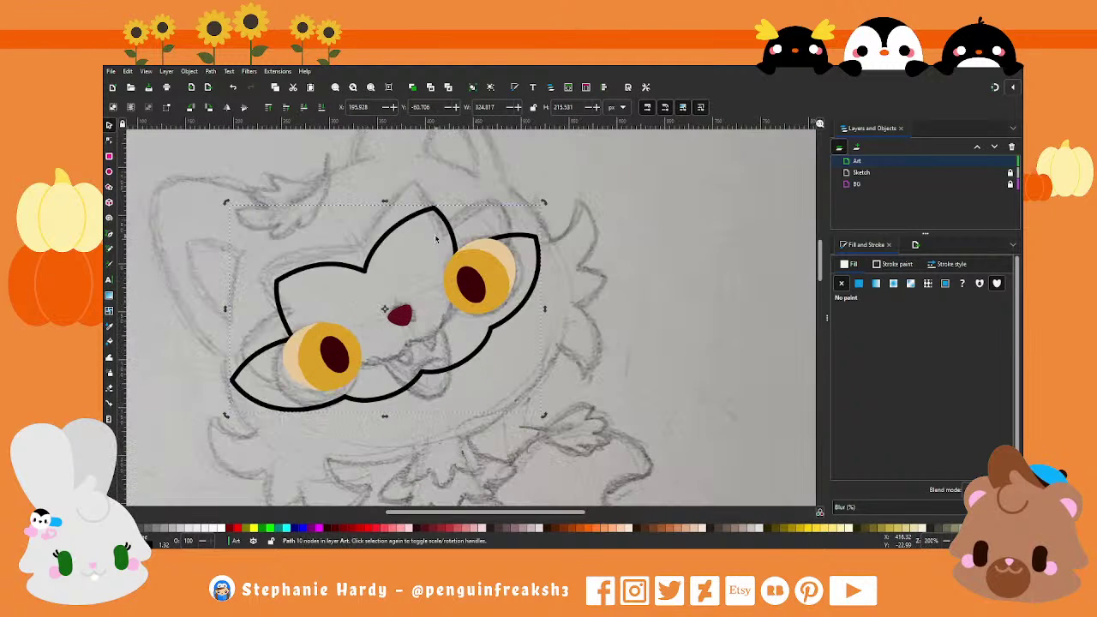
mouse_move(543, 203)
left_mouse_down()
mouse_move(546, 179)
mouse_move(522, 229)
left_mouse_up()
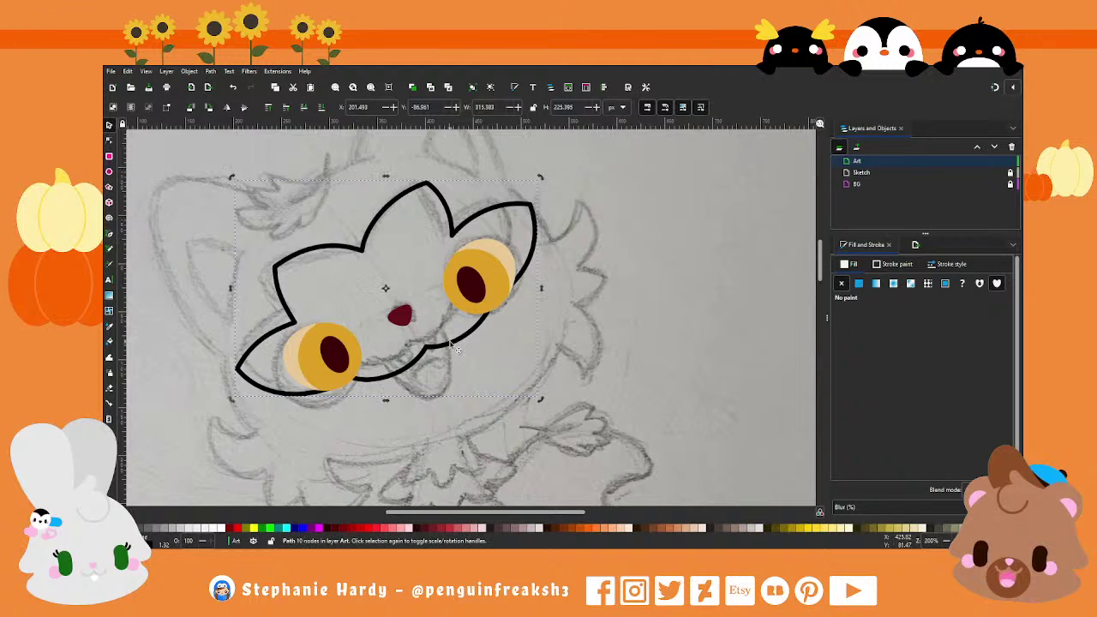
left_click_drag(454, 348, 439, 338)
left_click(473, 363)
scroll(466, 354, "down", 1)
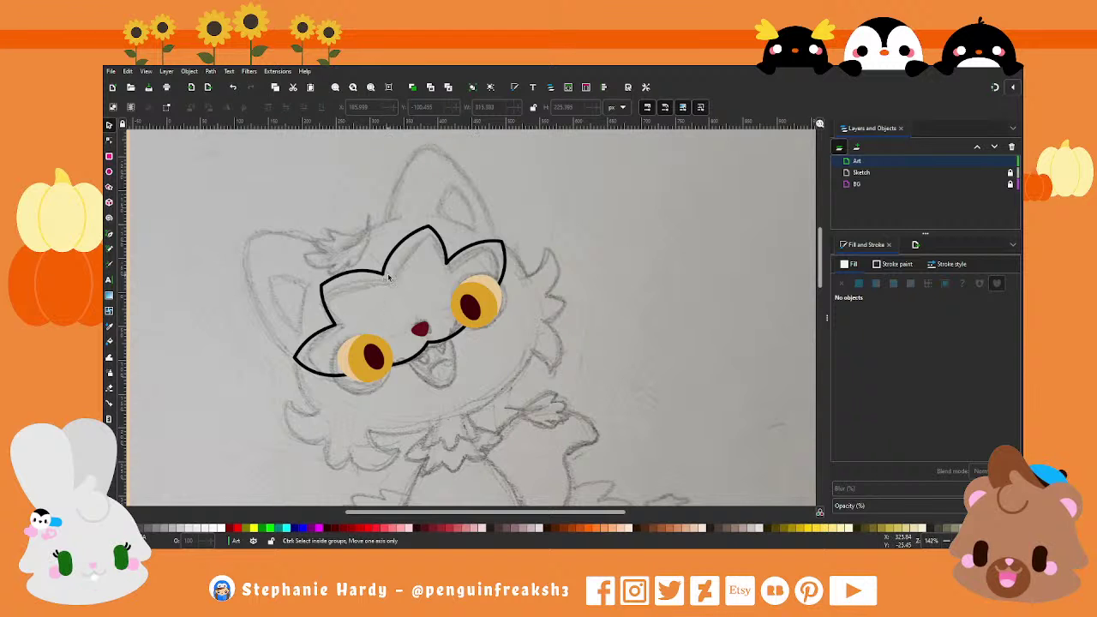
Step: Nudge the head outline's top tuft node slightly left and down, then deselect it
scroll(388, 273, "up", 1)
left_click(110, 142)
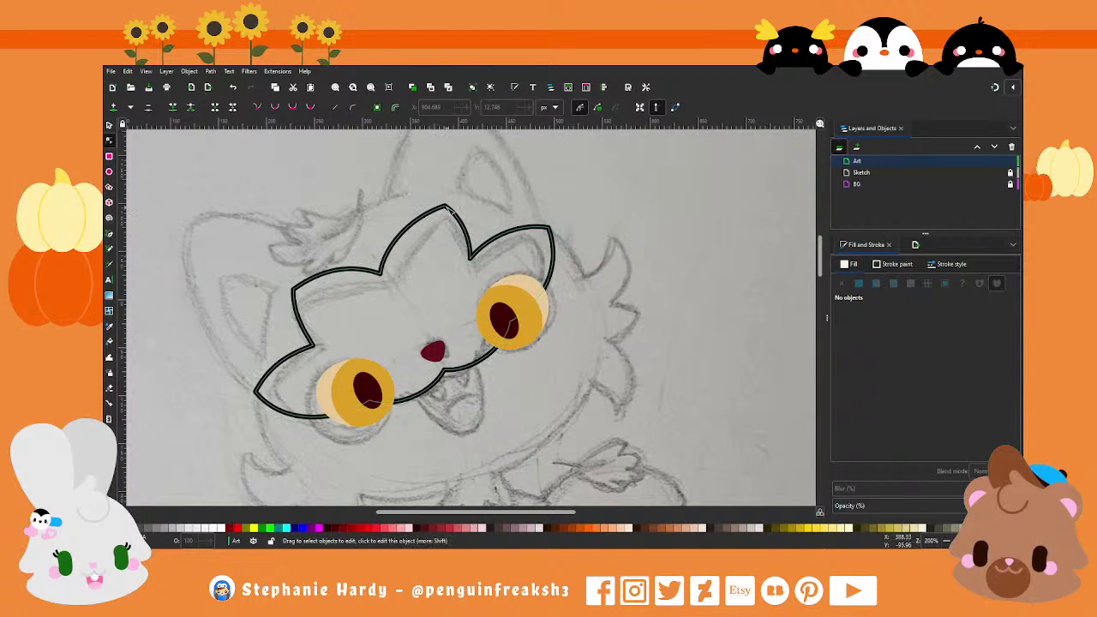
left_click(446, 209)
left_click_drag(446, 208, 439, 212)
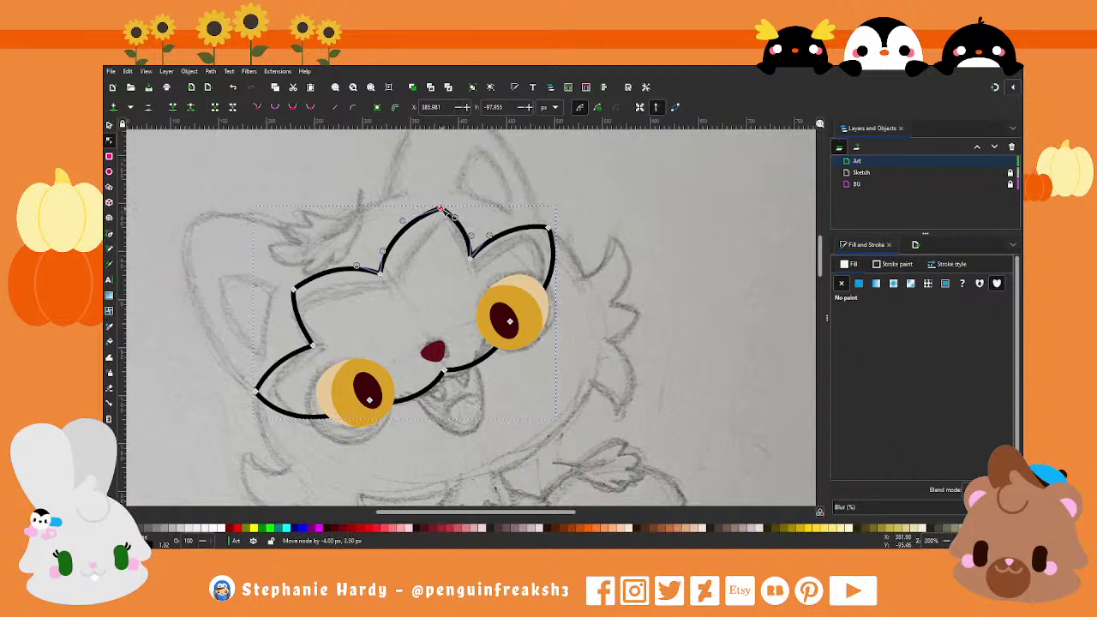
left_click(109, 125)
key("Escape")
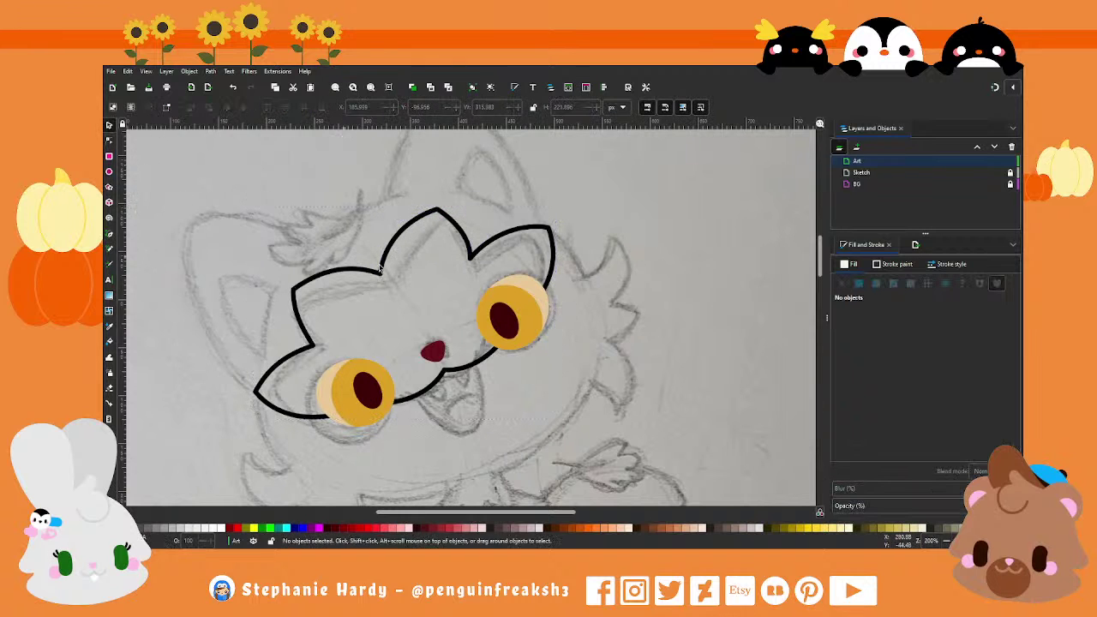
scroll(511, 353, "down", 1)
scroll(511, 354, "down", 1)
Step: Give the scalloped head shape a flat dark maroon fill from the palette
scroll(509, 351, "down", 1)
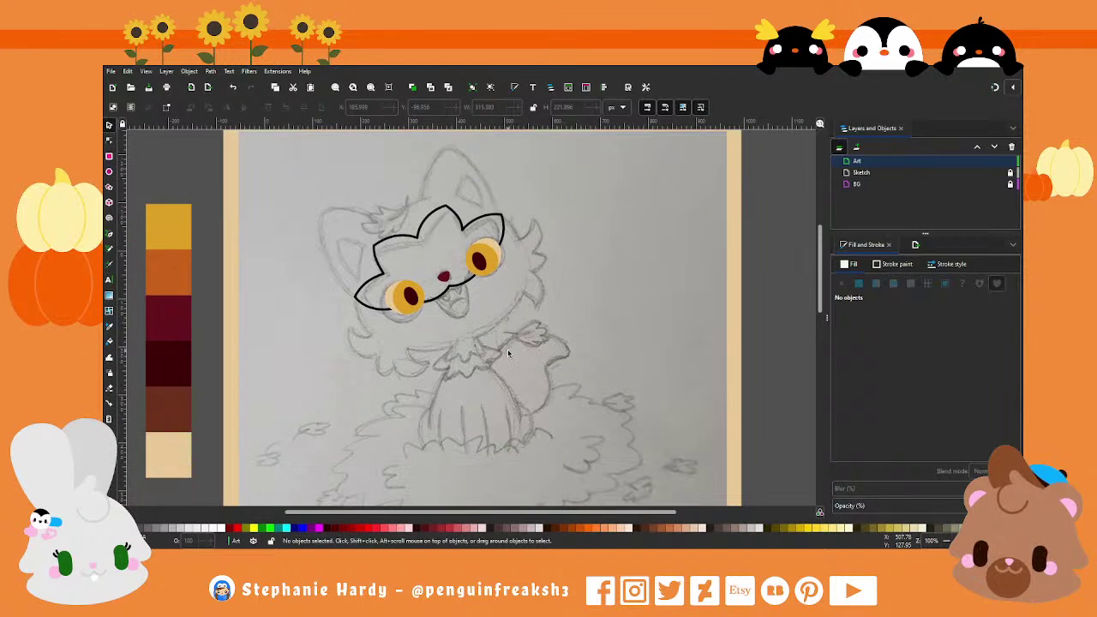
scroll(508, 352, "down", 1)
scroll(508, 352, "up", 1)
left_click(480, 272)
scroll(488, 276, "down", 1, "ctrl")
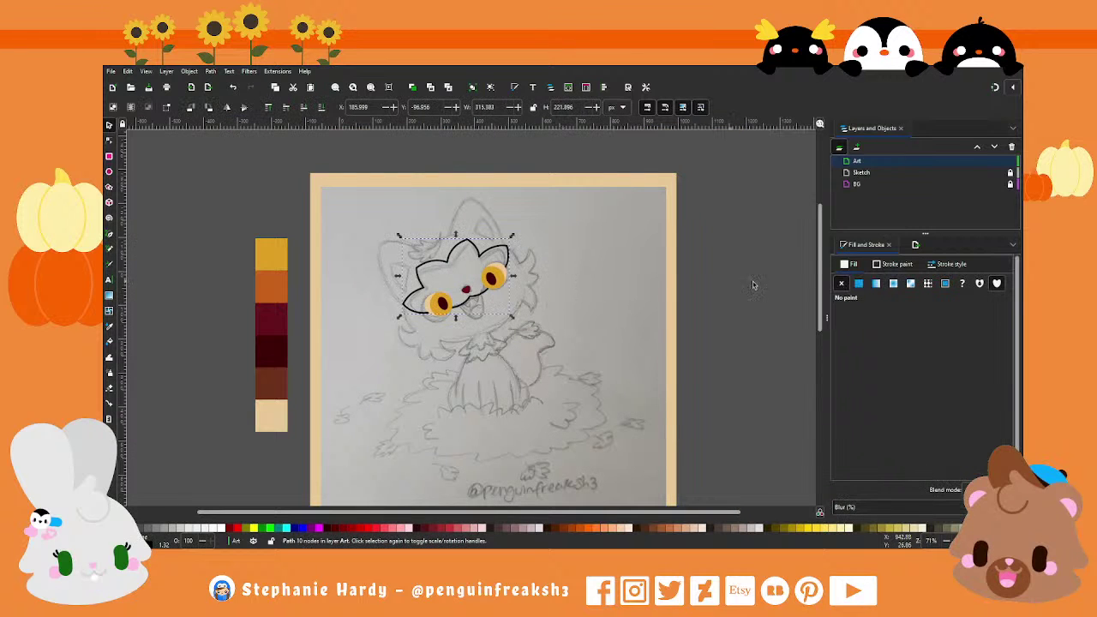
left_click(859, 284)
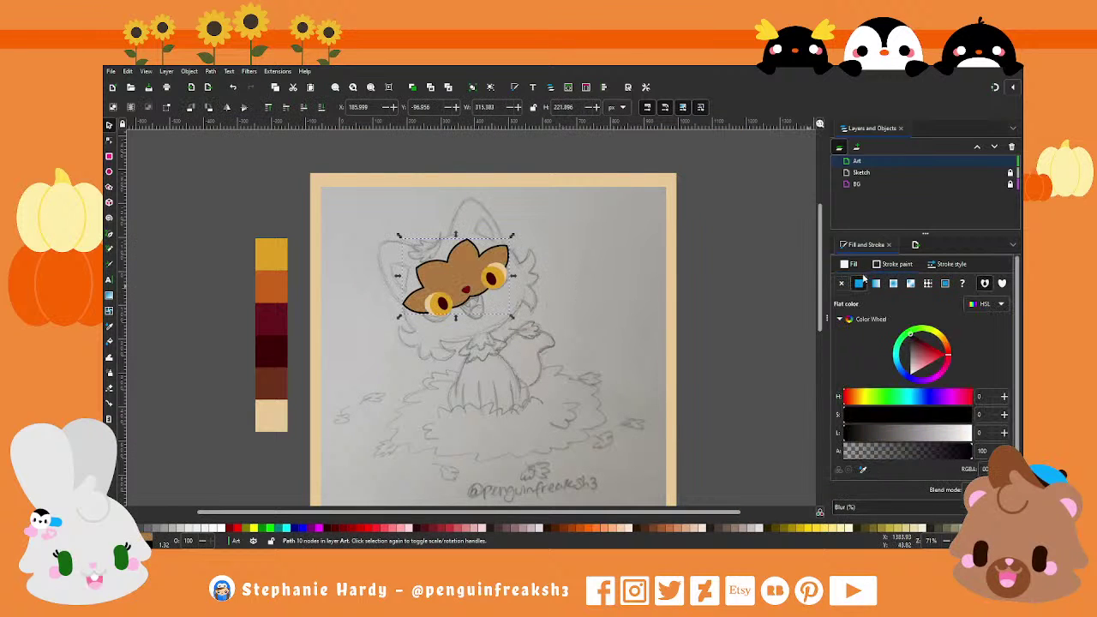
left_click(862, 473)
left_click(274, 350)
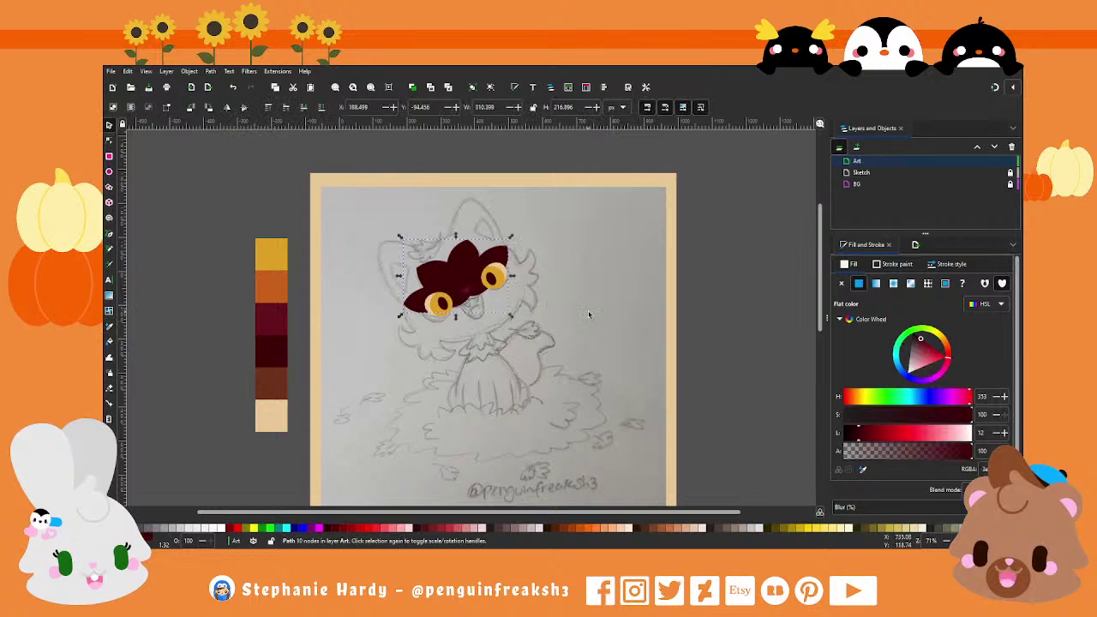
left_click(570, 309)
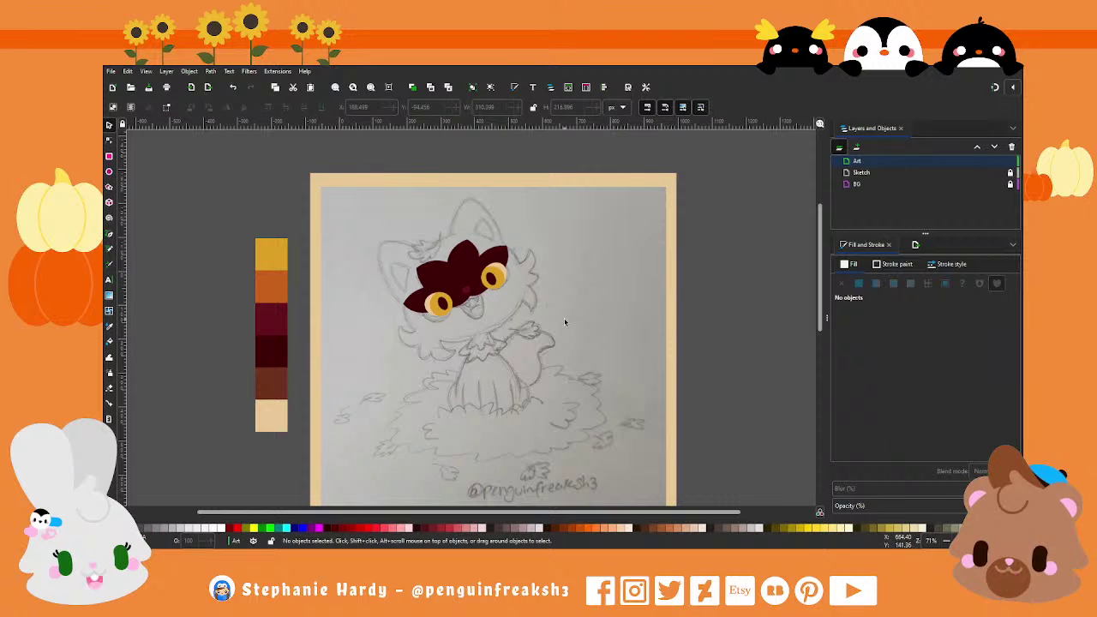
Step: Draw a small closed triangle below the face as the first fang
scroll(498, 252, "up", 1, "ctrl")
scroll(460, 302, "up", 1, "ctrl")
scroll(480, 293, "up", 1)
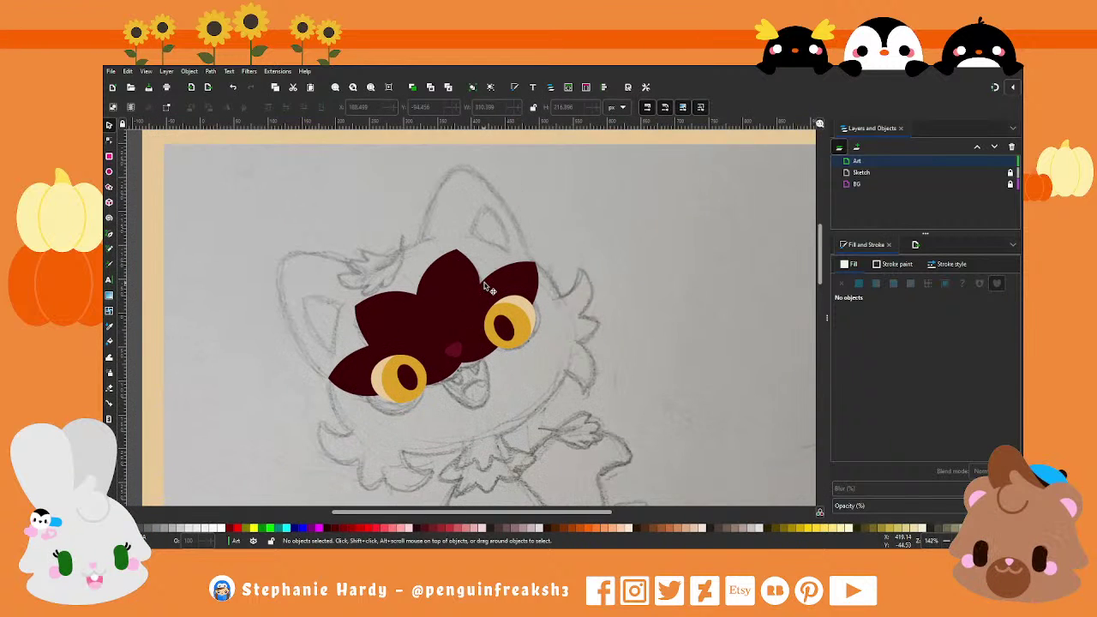
scroll(489, 290, "down", 1)
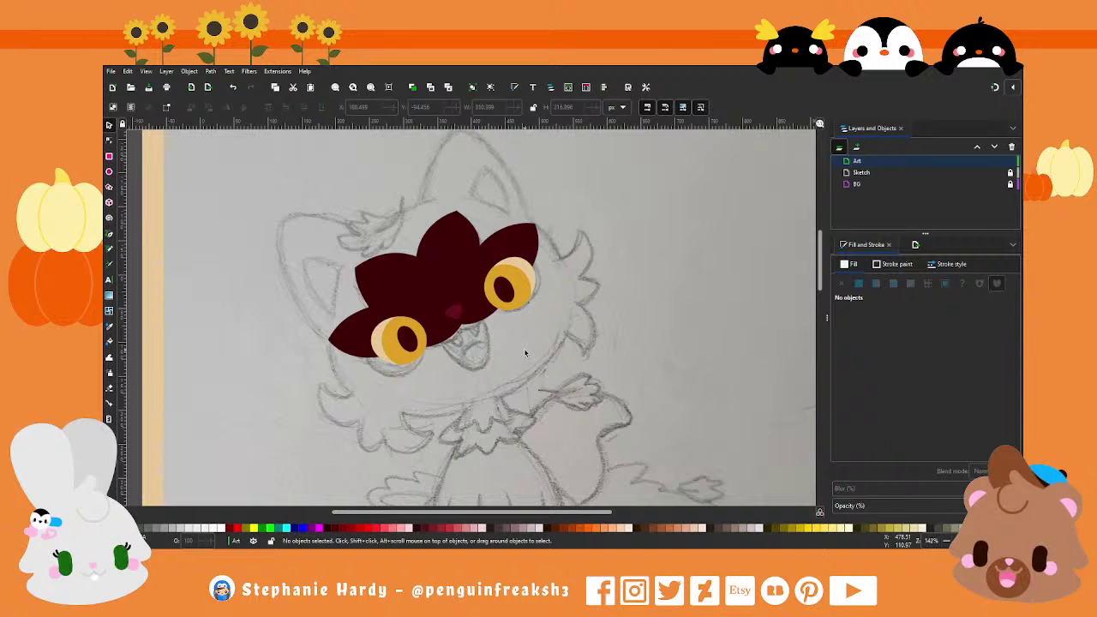
scroll(482, 349, "up", 1, "ctrl")
scroll(483, 350, "up", 1, "ctrl")
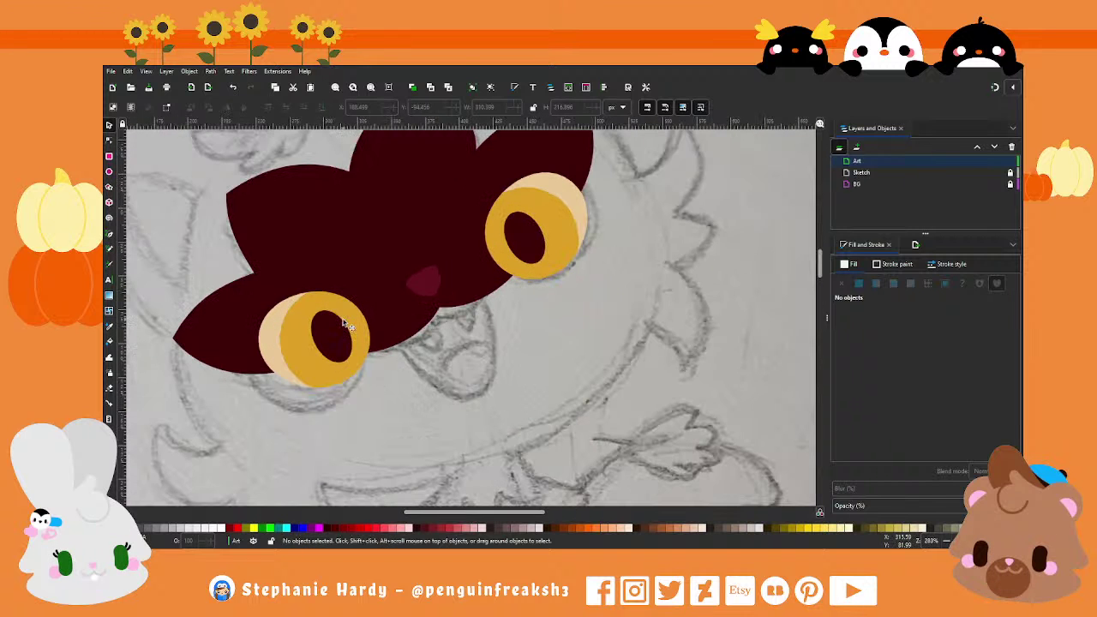
left_click(109, 236)
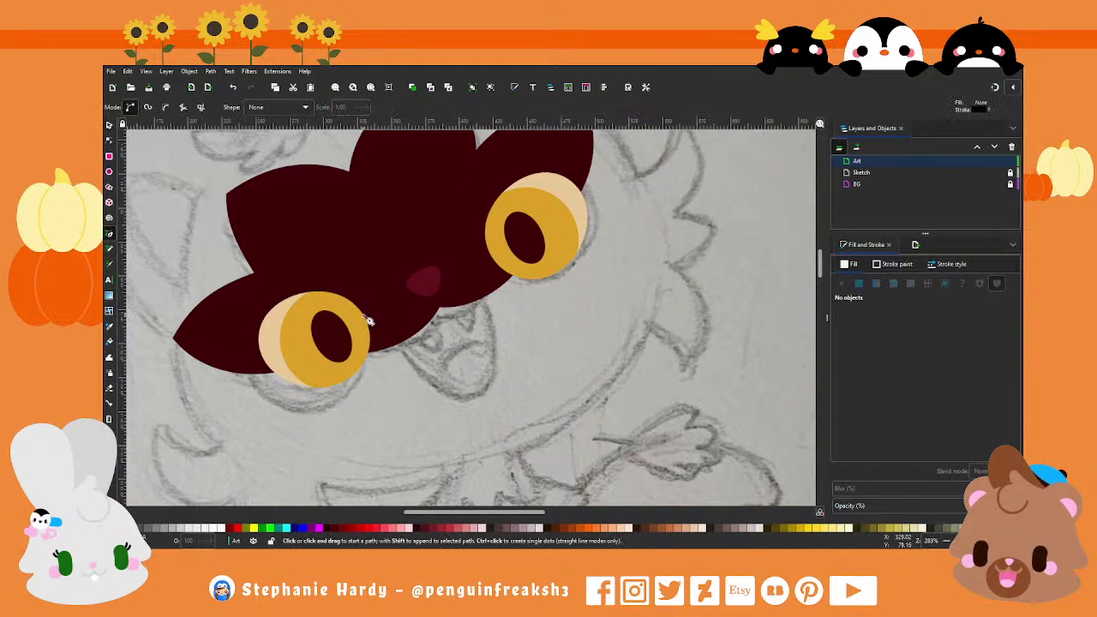
left_click(405, 338)
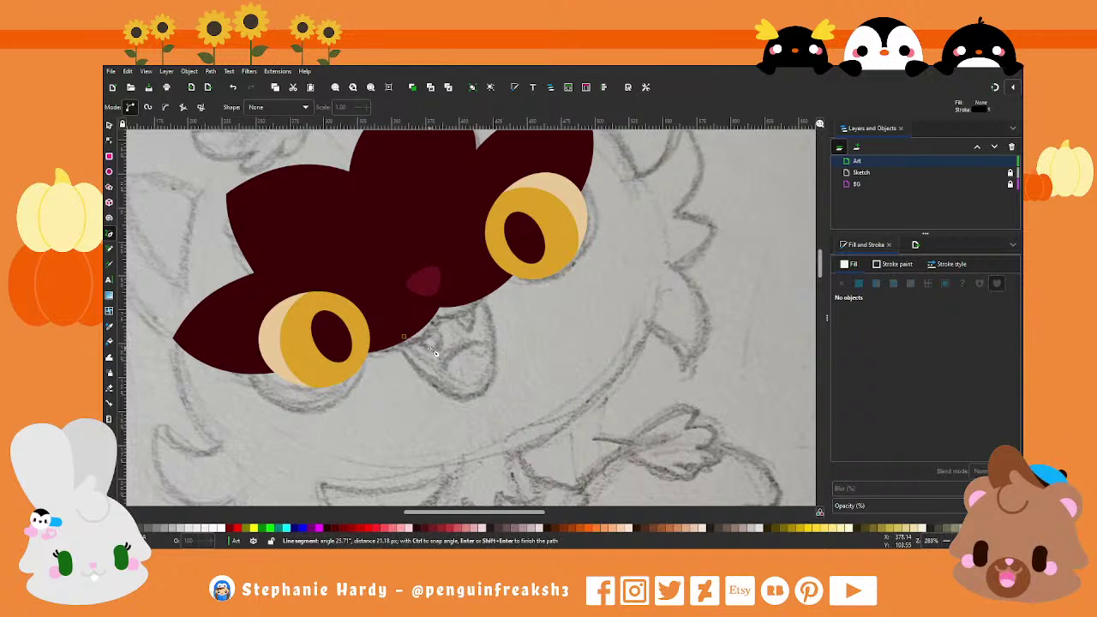
left_click(426, 324)
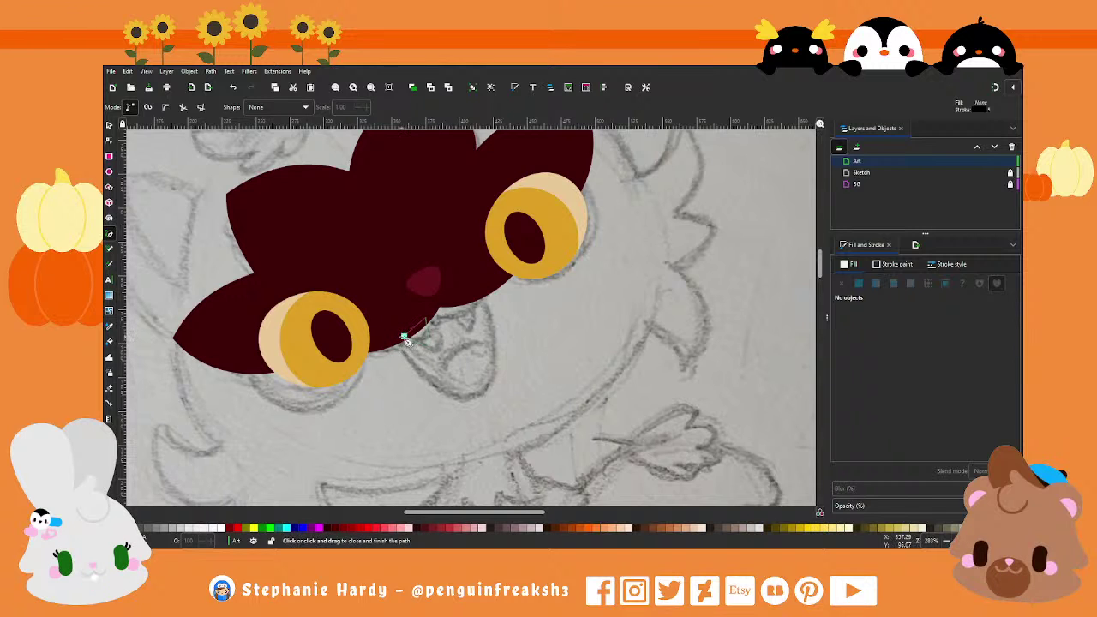
left_click(405, 338)
Step: Fill the fang with the cream eye colour picked with the Dropper
left_click(858, 283)
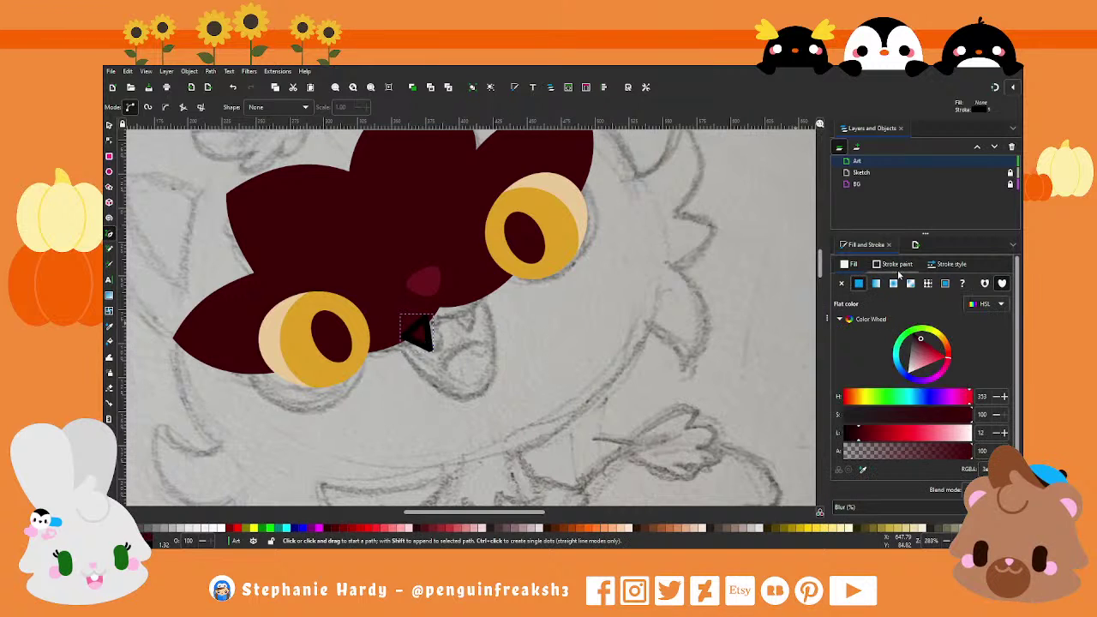
left_click(897, 264)
left_click(109, 126)
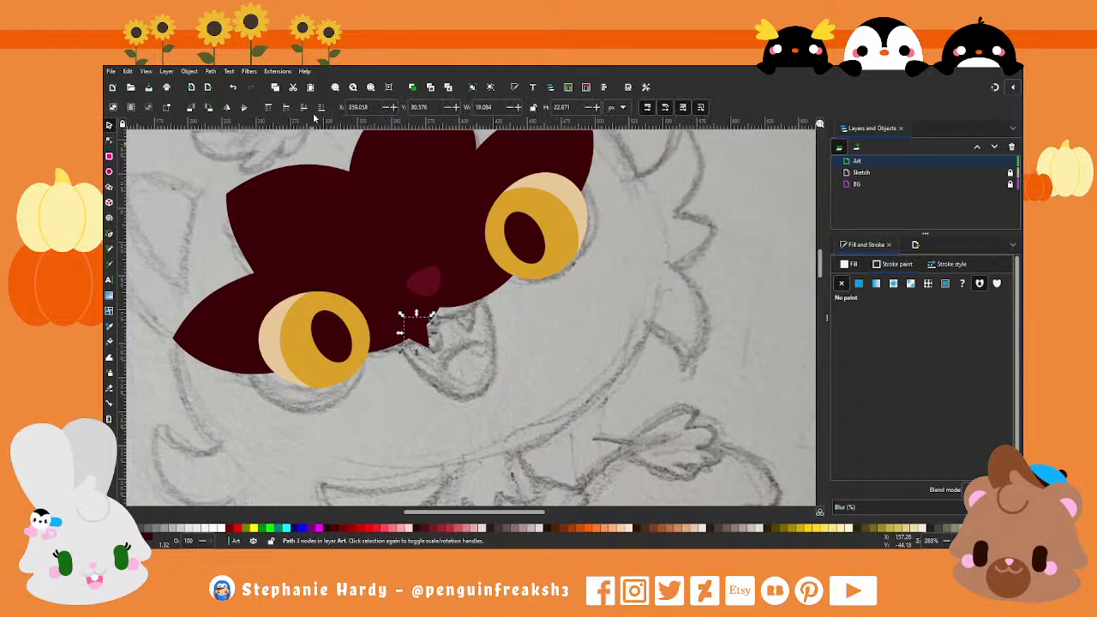
scroll(531, 318, "down", 1)
scroll(601, 350, "down", 1)
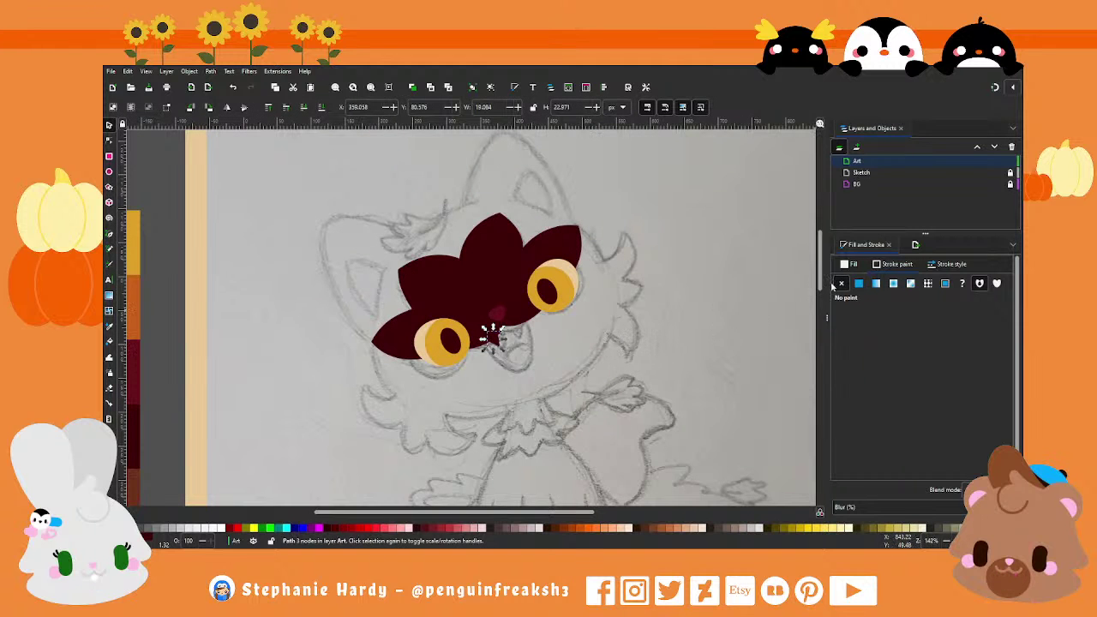
left_click(858, 283)
left_click(862, 469)
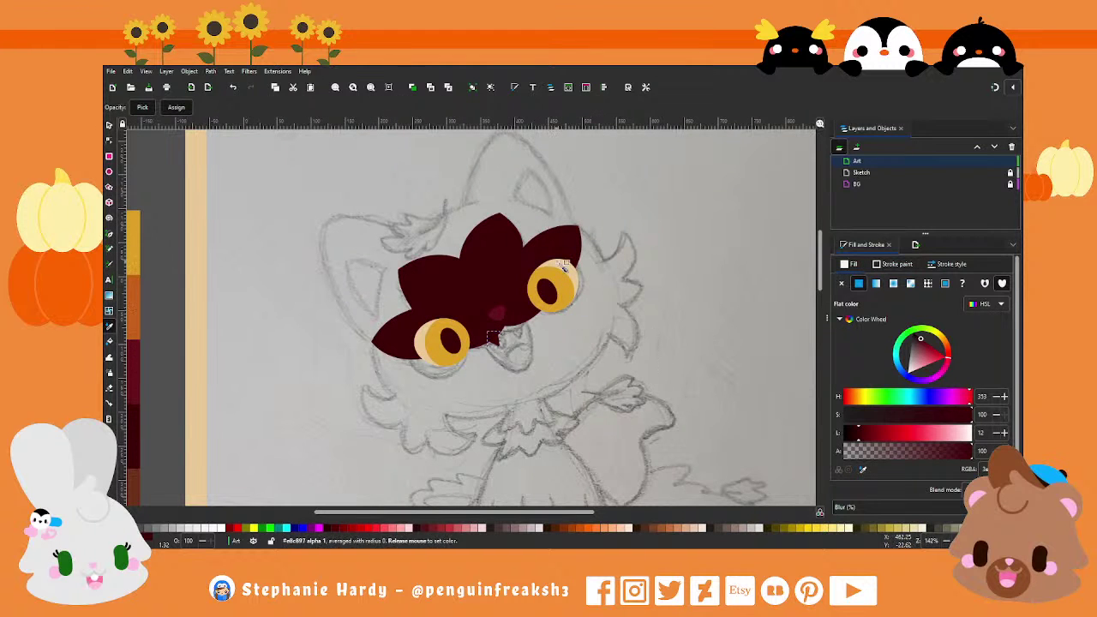
left_click(563, 267)
key("s")
Step: Position and rotate the fangs so they hang from the face's lower edge beside the mouth
scroll(561, 339, "up", 3)
scroll(367, 212, "down", 1)
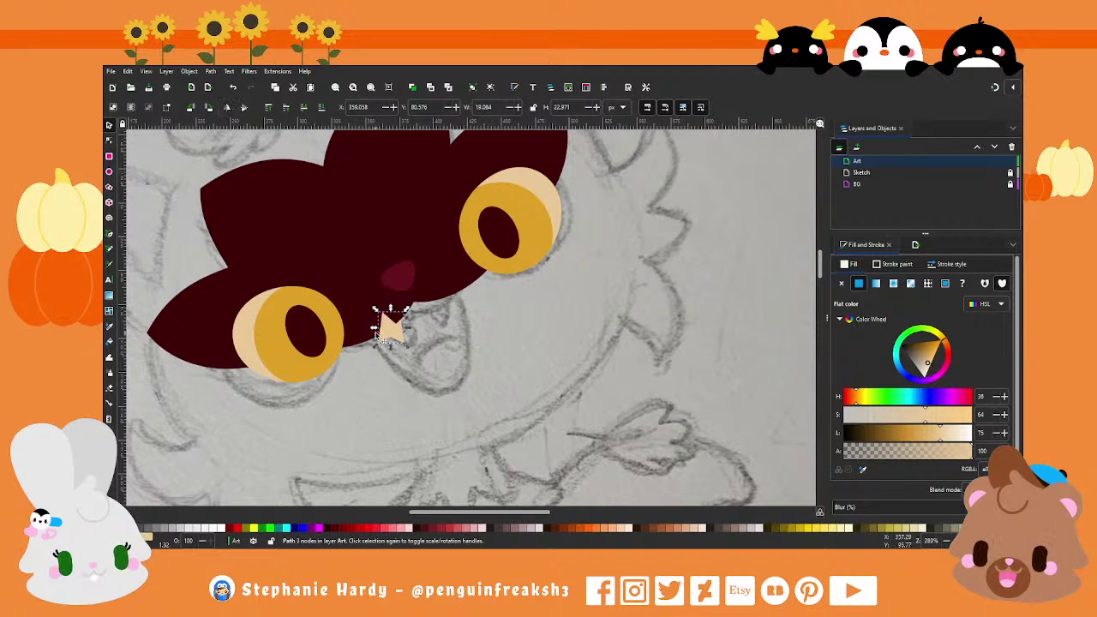
mouse_move(387, 319)
left_mouse_down()
mouse_move(439, 324)
mouse_move(444, 345)
mouse_move(432, 307)
mouse_move(464, 318)
left_mouse_up()
left_click(437, 322)
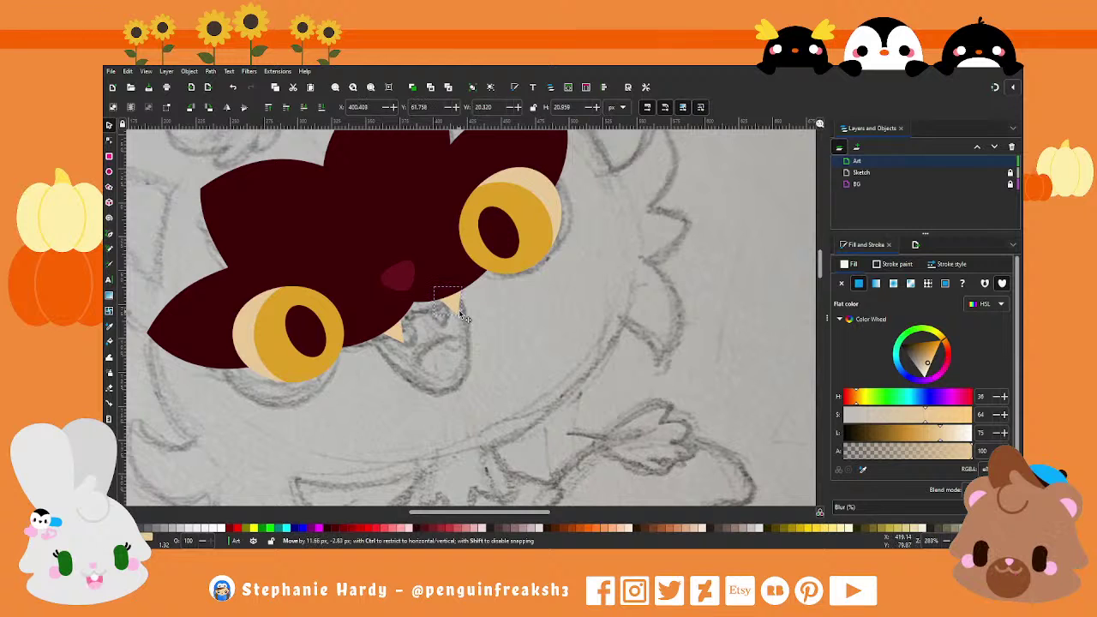
left_click(503, 319)
scroll(503, 320, "down", 1, "ctrl")
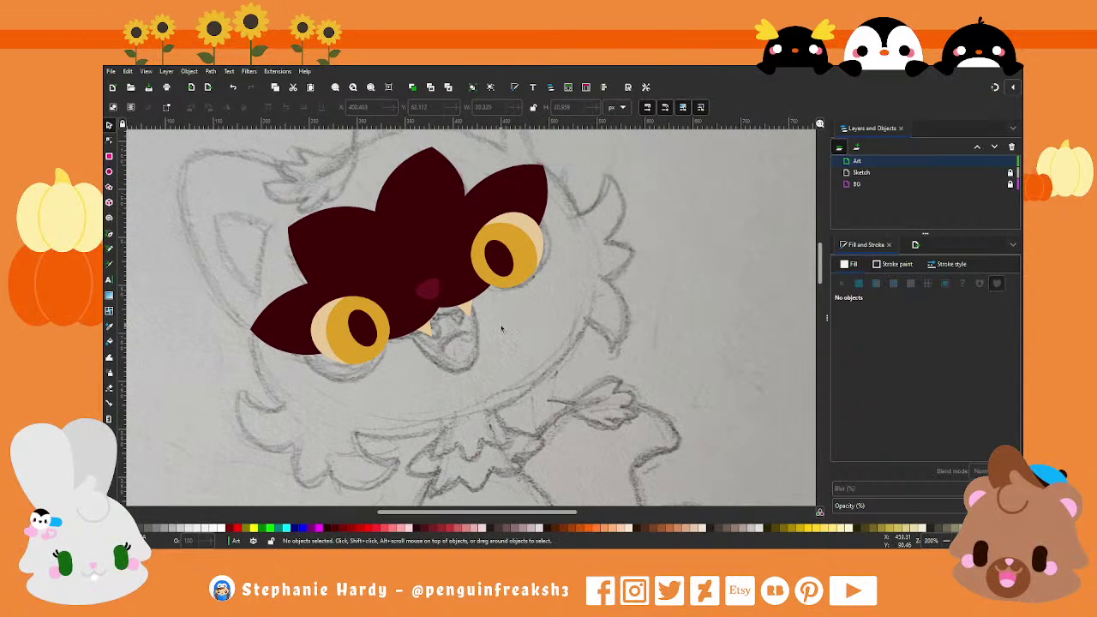
scroll(475, 336, "up", 2, "ctrl")
mouse_move(469, 293)
left_mouse_down()
mouse_move(459, 292)
mouse_move(468, 296)
left_mouse_up()
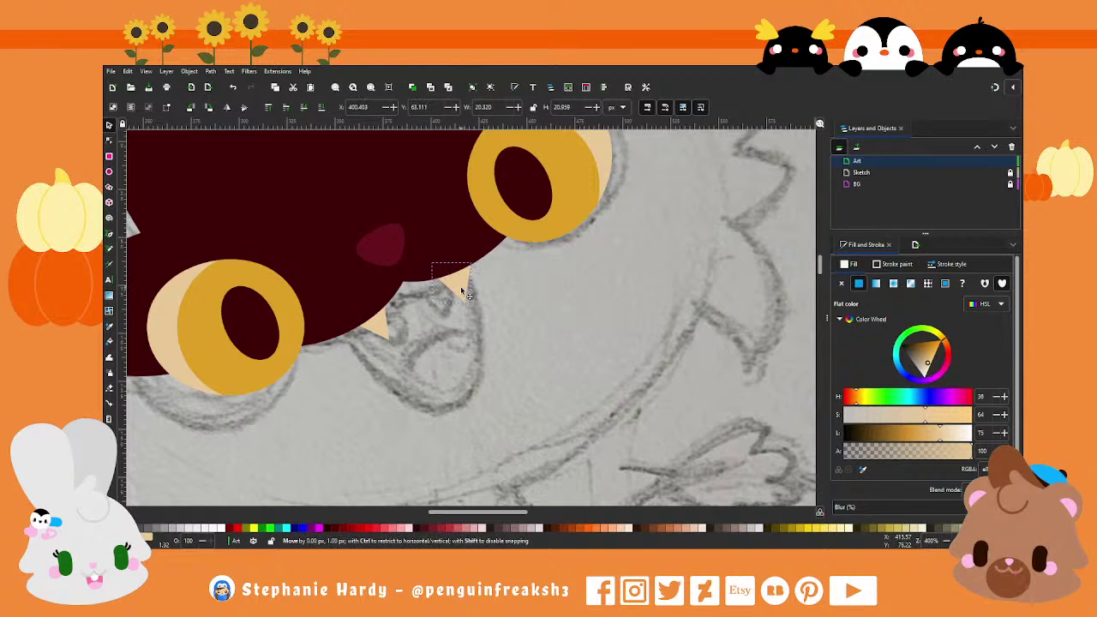
key("Escape")
scroll(403, 353, "down", 2, "ctrl")
scroll(404, 353, "down", 1, "ctrl")
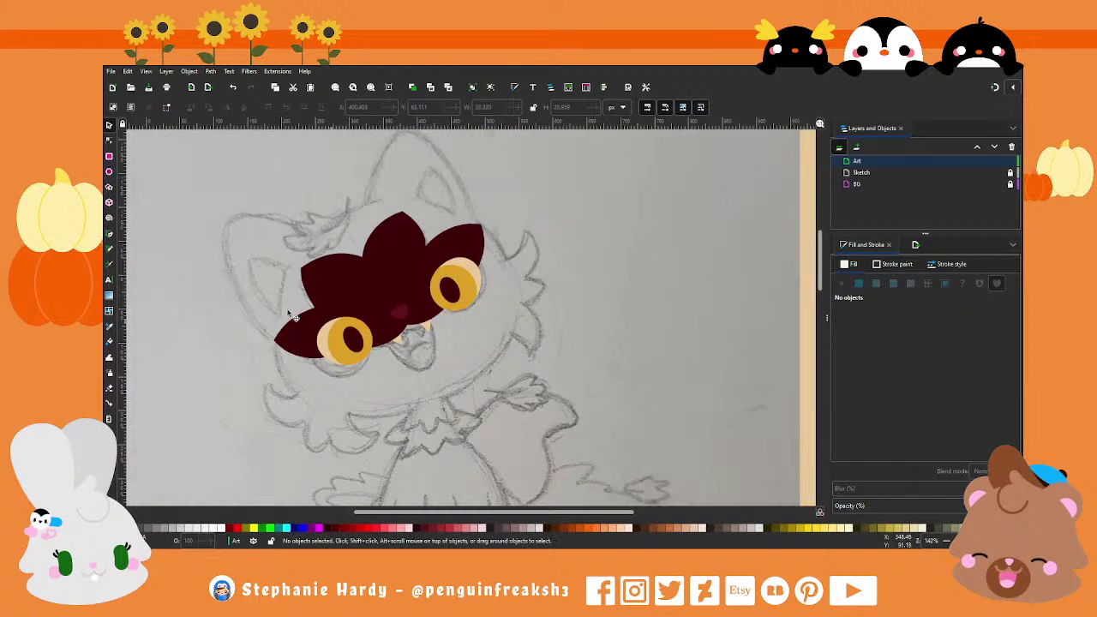
Step: Draw a closed V-shaped mouth path under the fangs
left_click(110, 234)
scroll(441, 371, "up", 1, "ctrl")
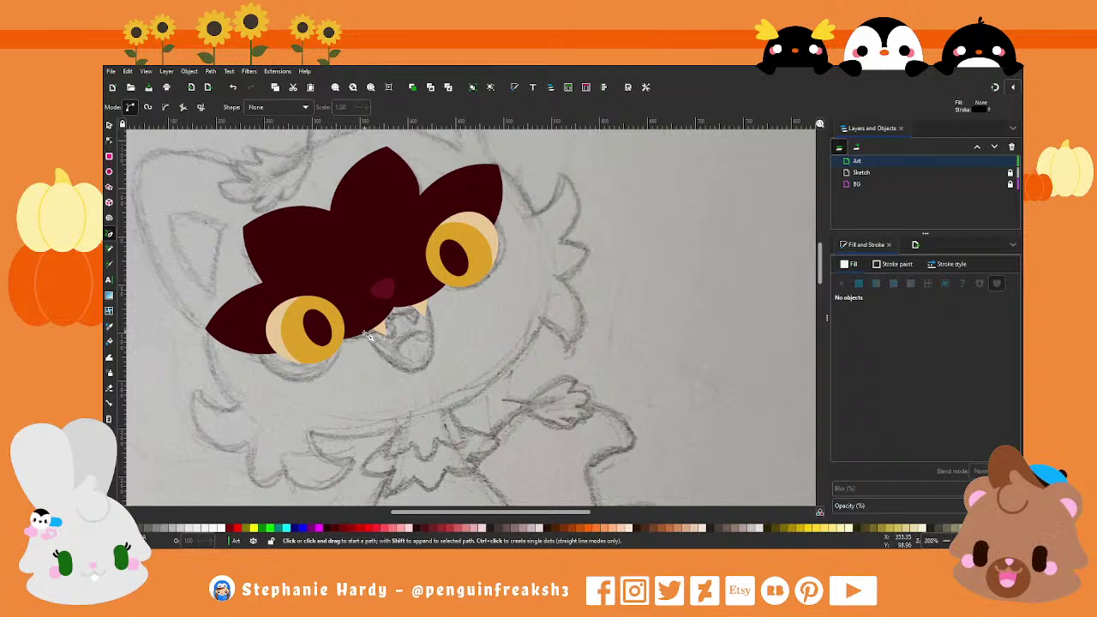
left_click(361, 330)
left_click(432, 372)
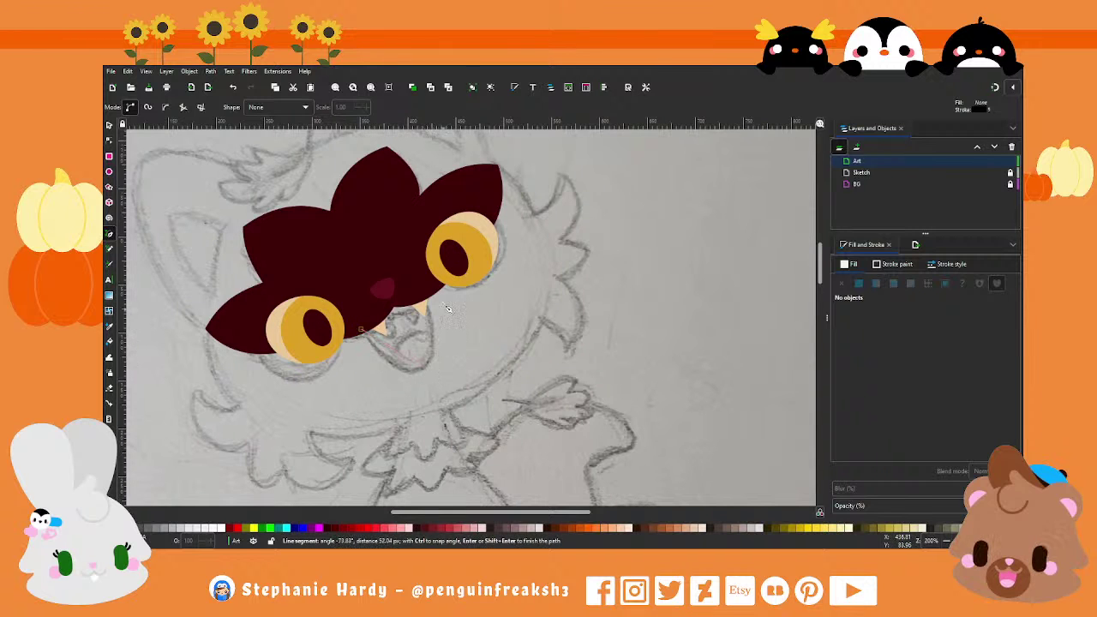
left_click(432, 295)
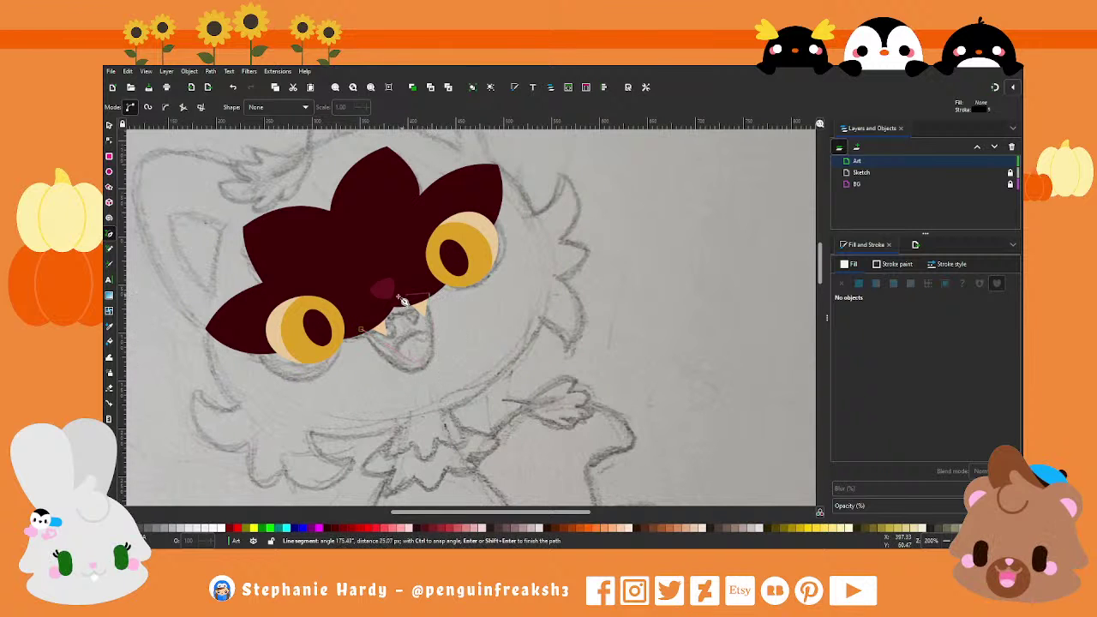
left_click(361, 329)
key("s")
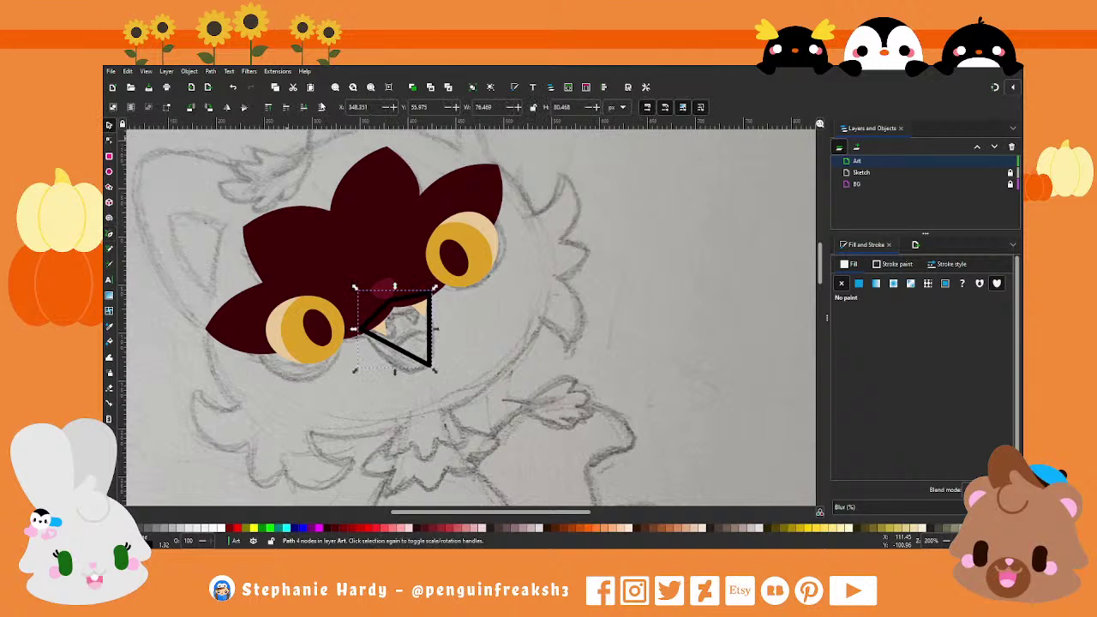
Step: Make the mouth's bottom node smooth and round the path into a U-shaped curve
left_click(109, 140)
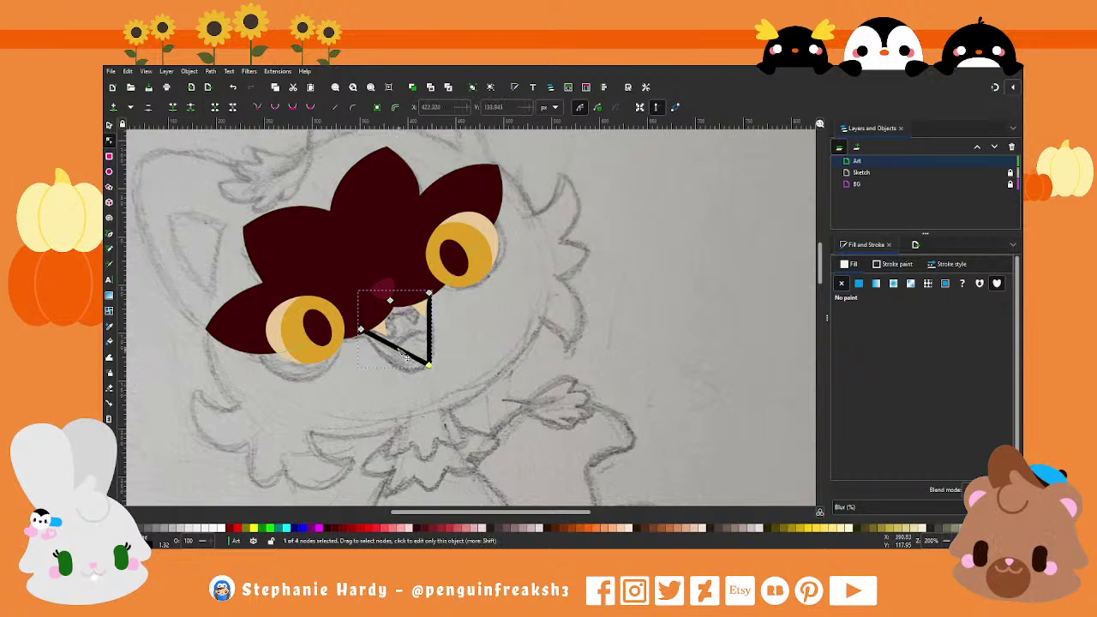
key("shift+s")
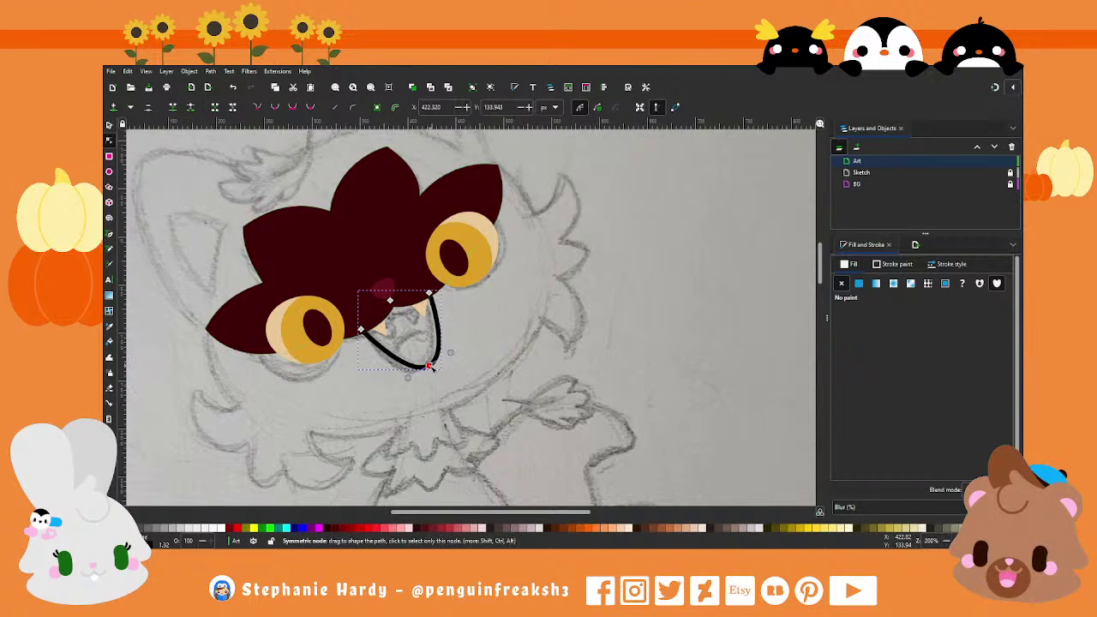
left_click_drag(429, 366, 451, 356)
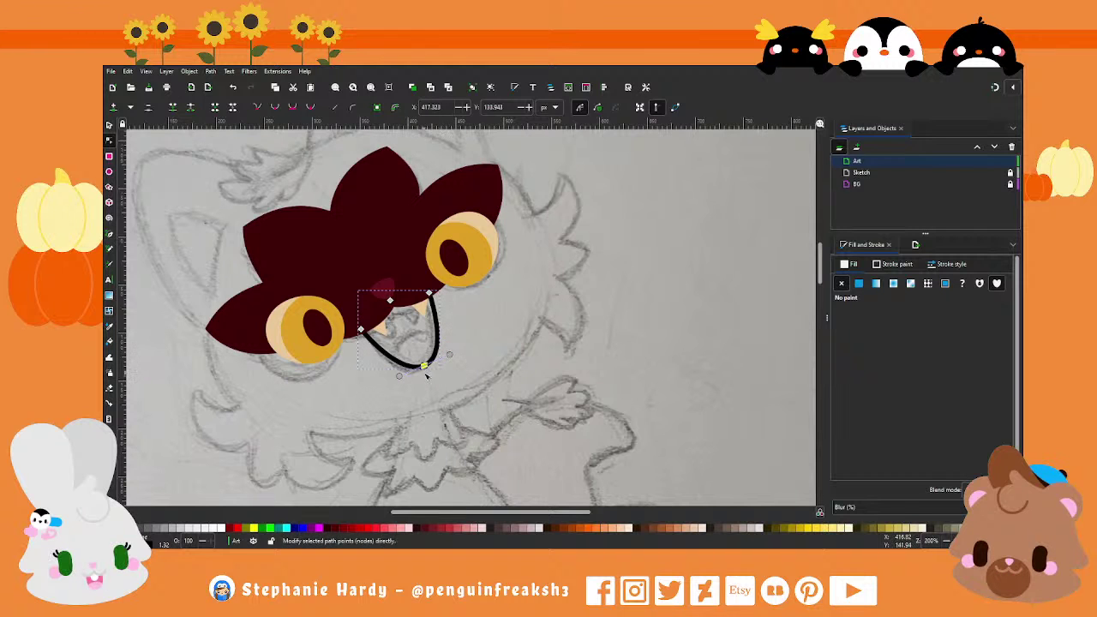
scroll(410, 347, "up", 2)
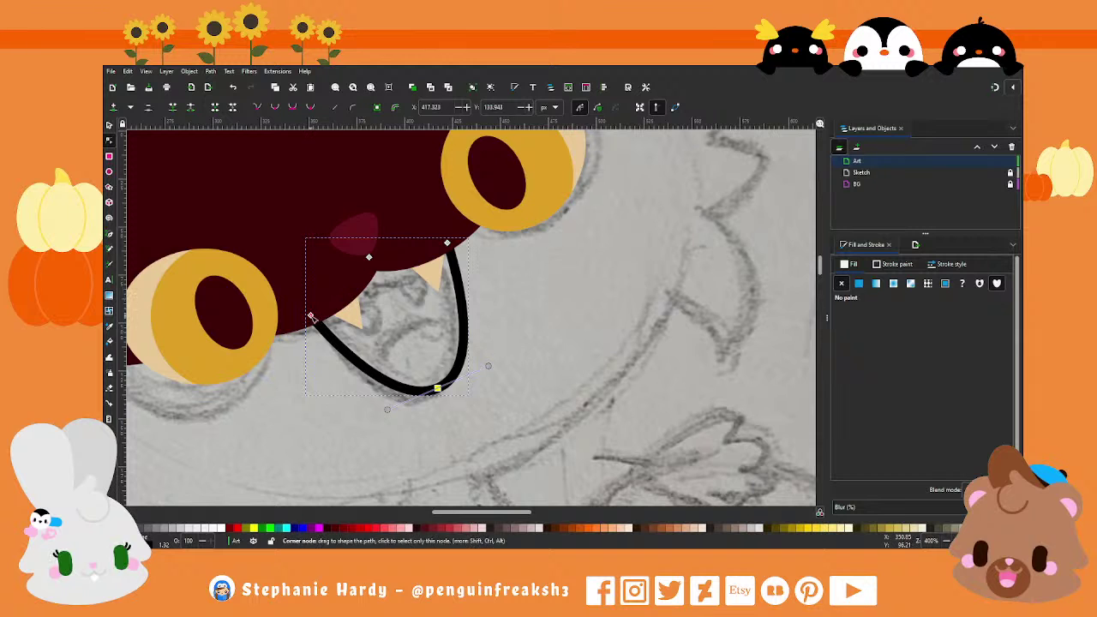
left_click_drag(311, 316, 314, 312)
scroll(404, 322, "down", 1)
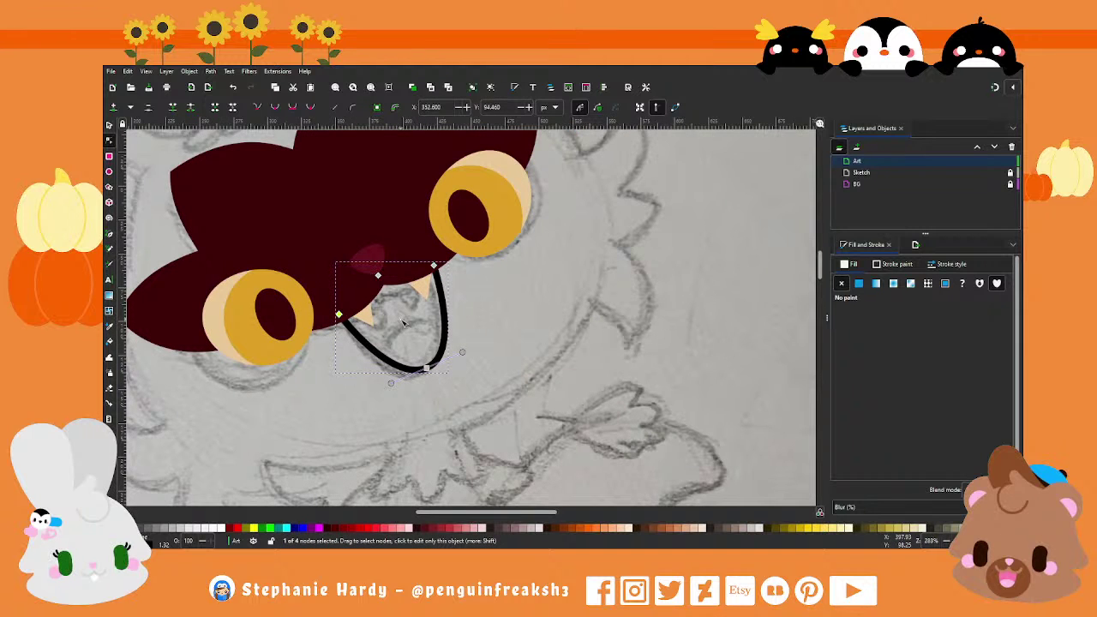
scroll(428, 339, "down", 1)
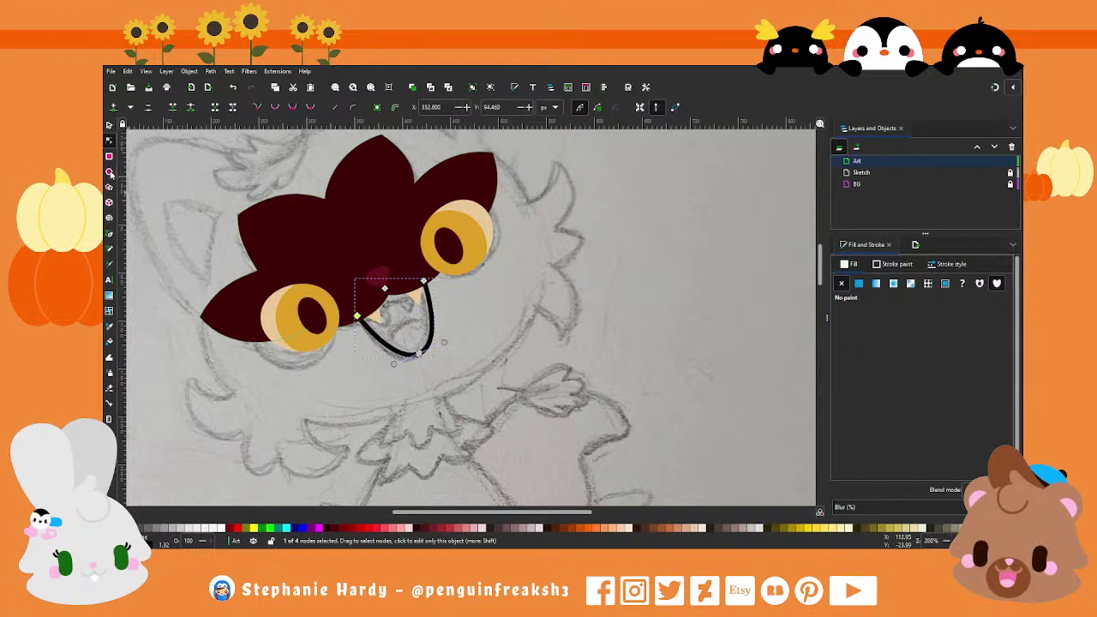
key("e")
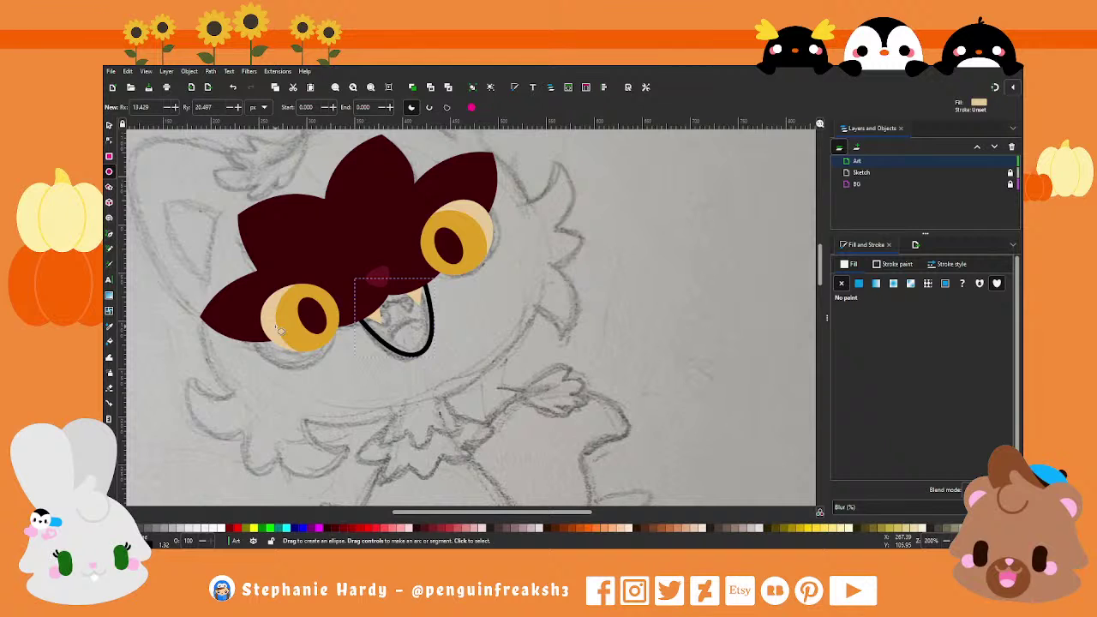
Step: Draw a circle at the bottom of the mouth as the tongue and colour it dark red
mouse_move(390, 323)
left_mouse_down()
mouse_move(454, 386)
mouse_move(433, 370)
left_mouse_up()
key("s")
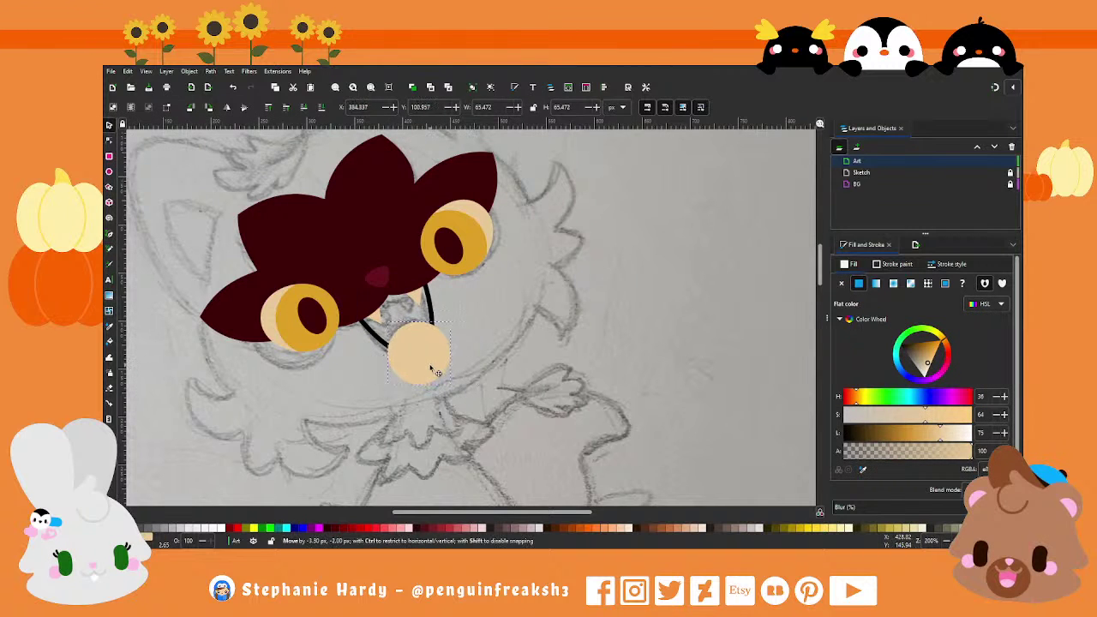
left_click(864, 471)
left_click(375, 289)
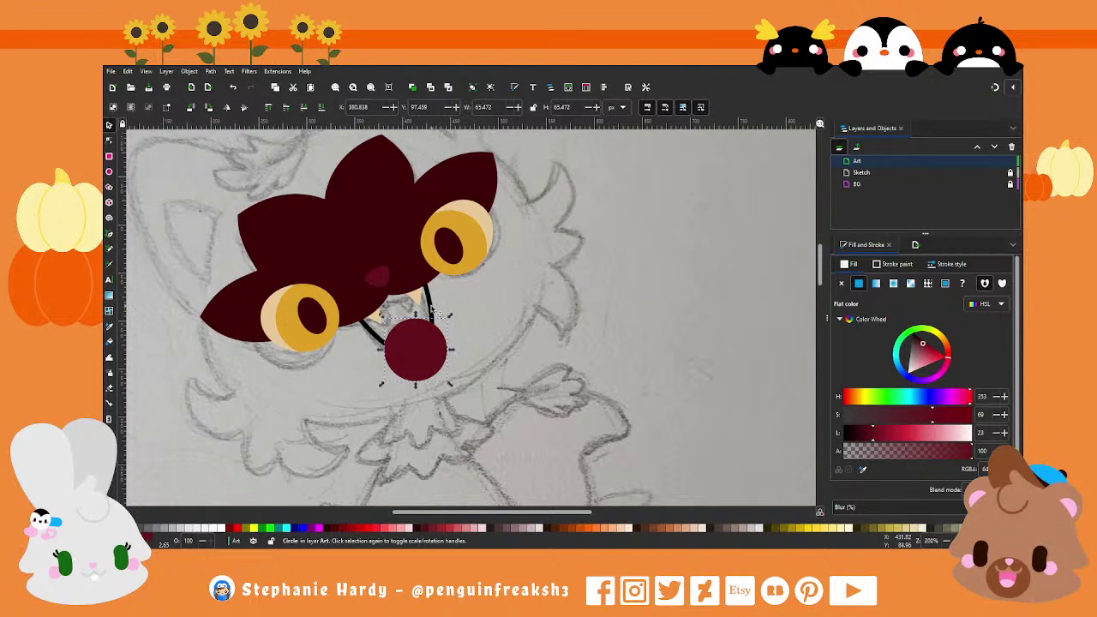
Step: Fill the mouth shape with the darkest near-black red swatch using the Dropper
left_click(431, 304)
left_click(859, 283)
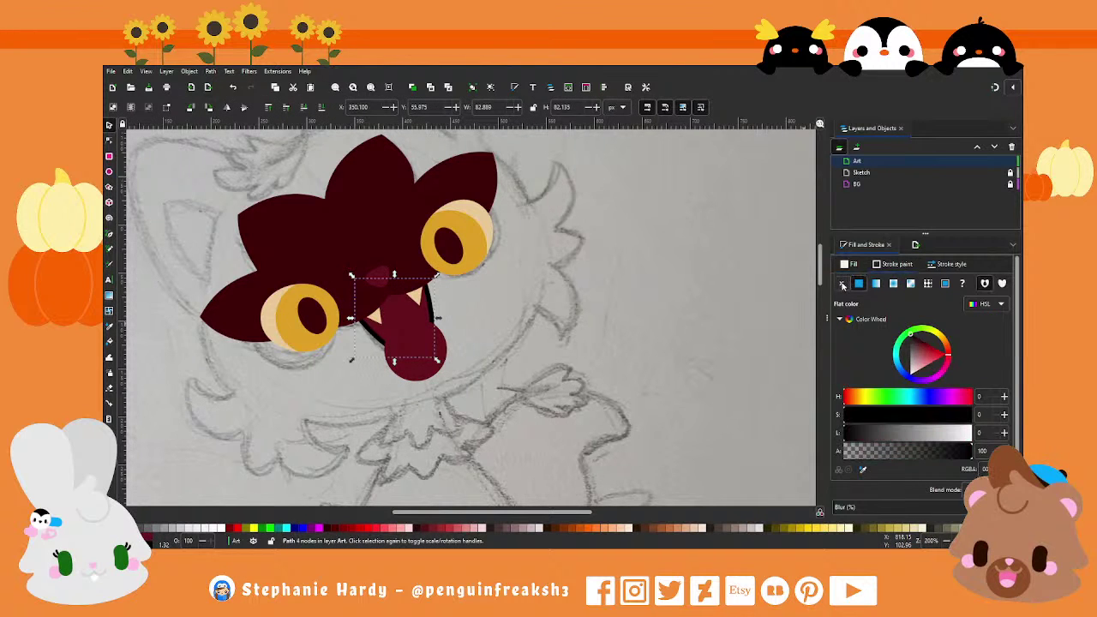
scroll(615, 328, "down", 2)
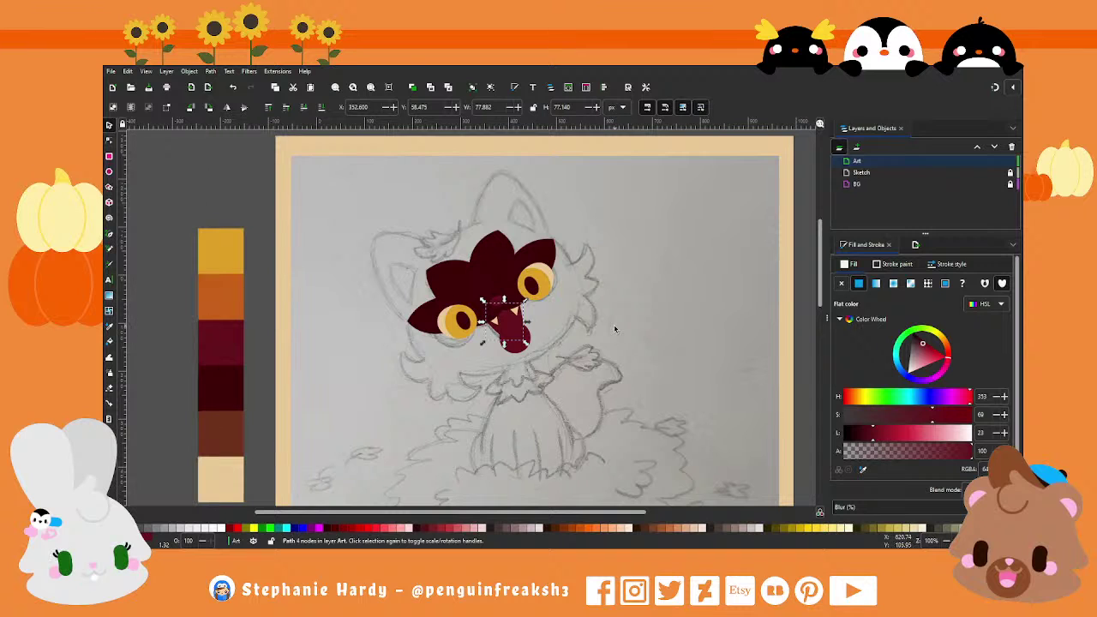
key("d")
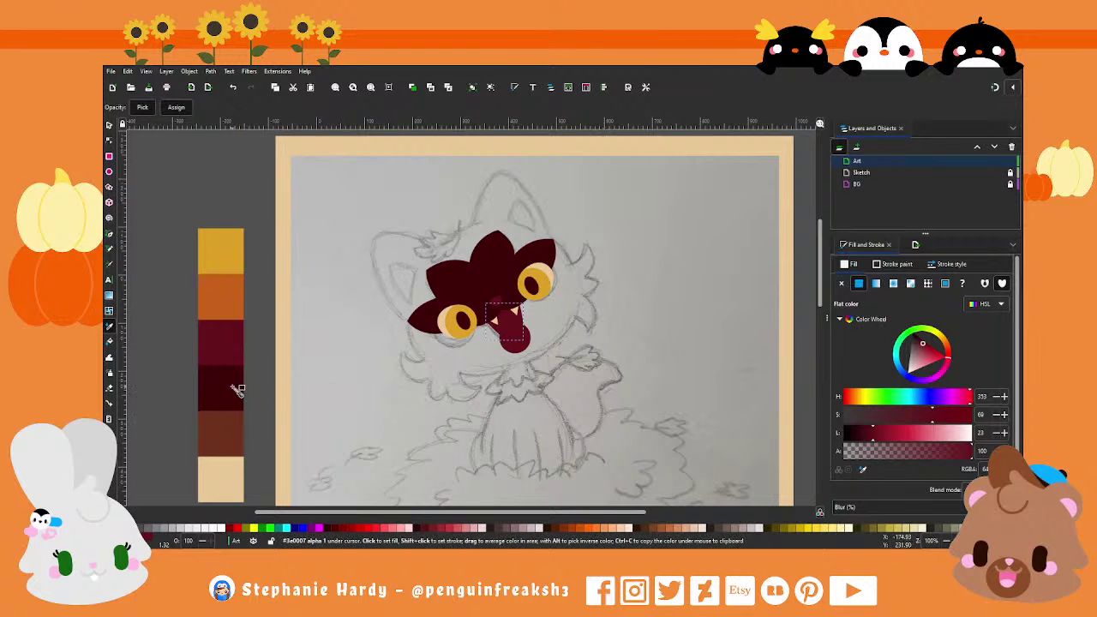
left_click(238, 391)
key("s")
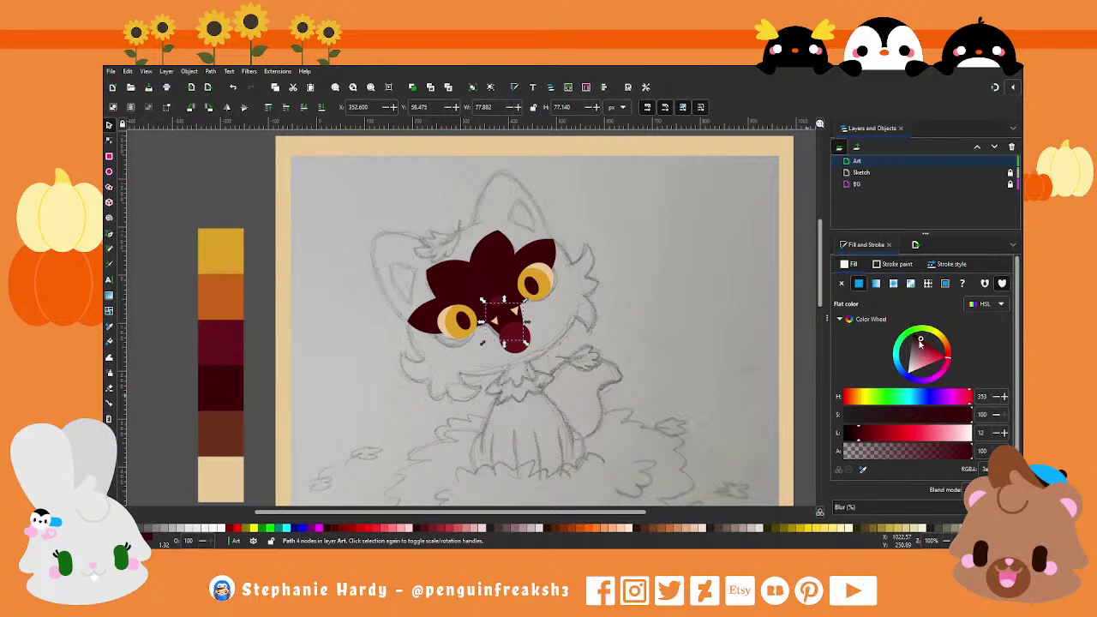
scroll(640, 390, "down", 1)
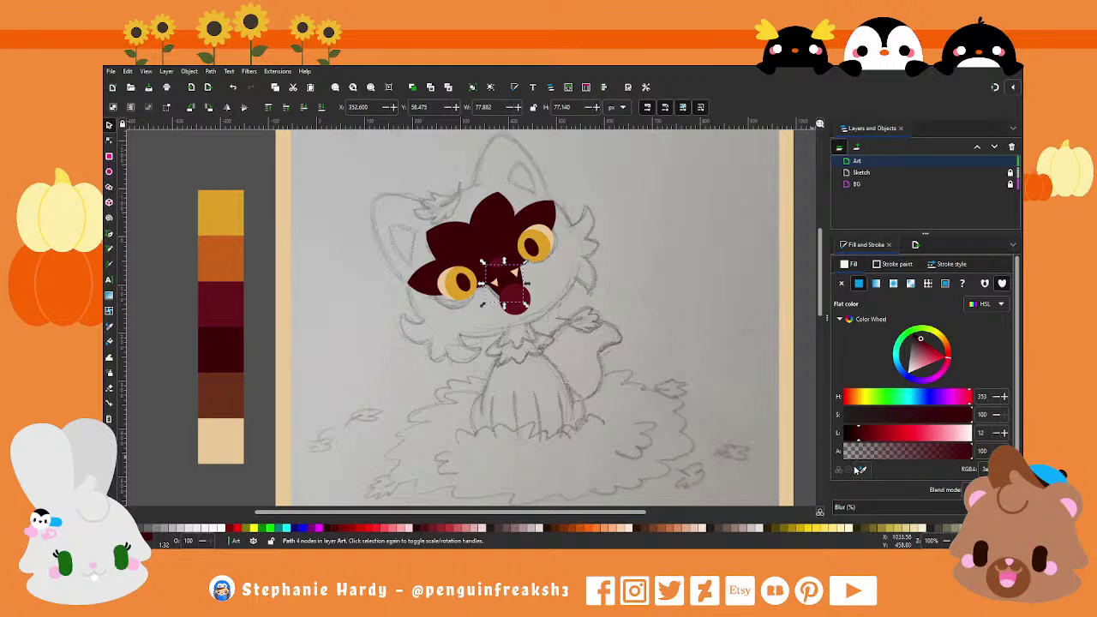
Step: Recolour the spiky head shape maroon by sampling the face colour with the Dropper
left_click(498, 230)
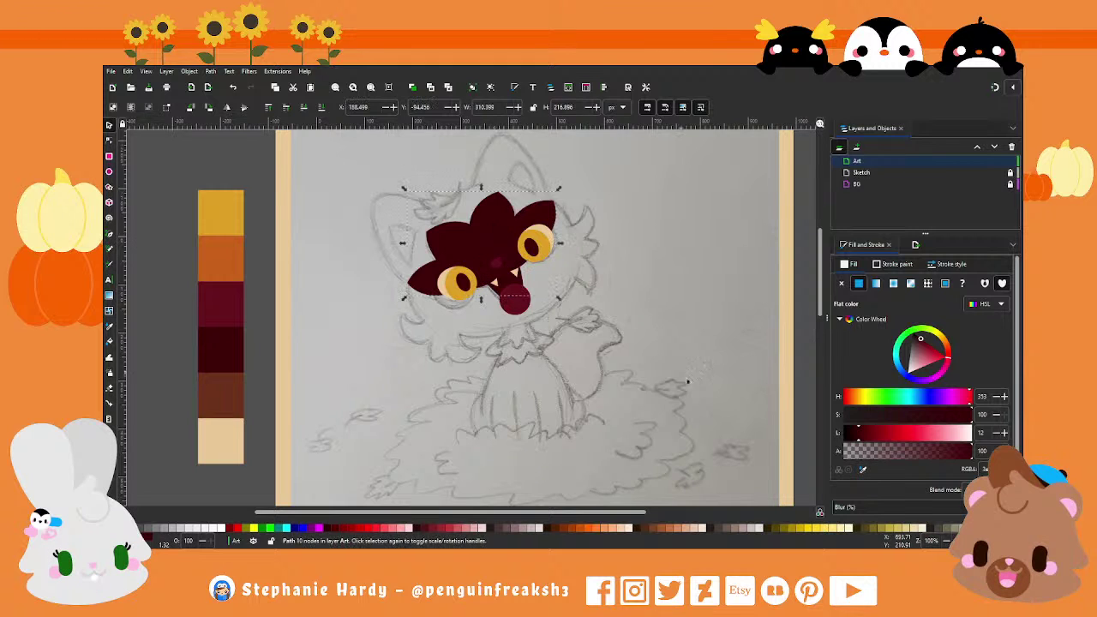
key("d")
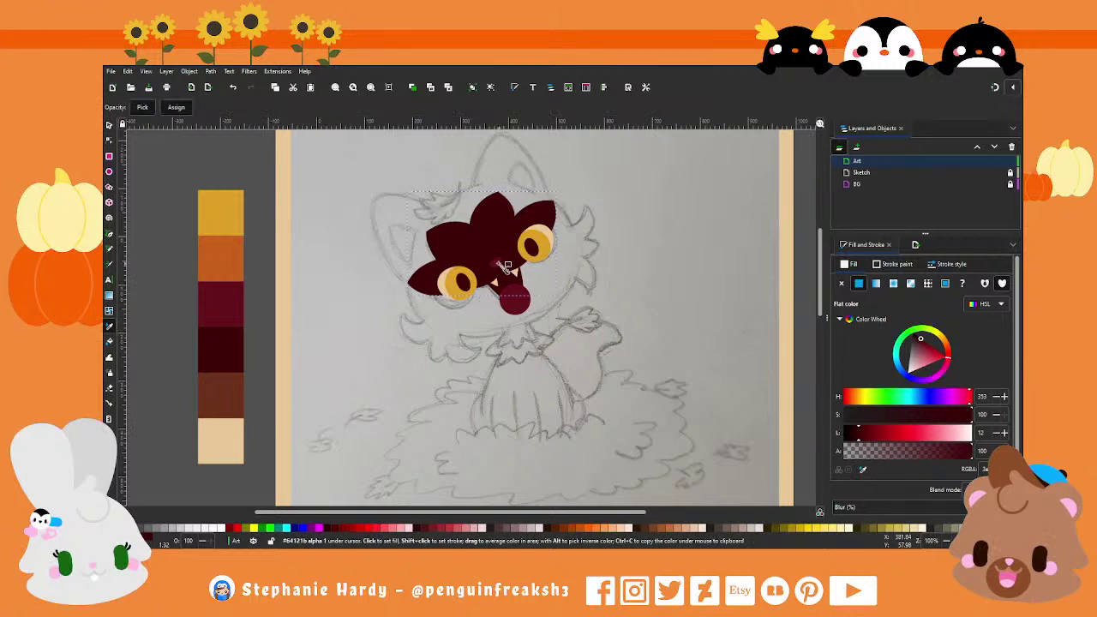
left_click(221, 304)
key("n")
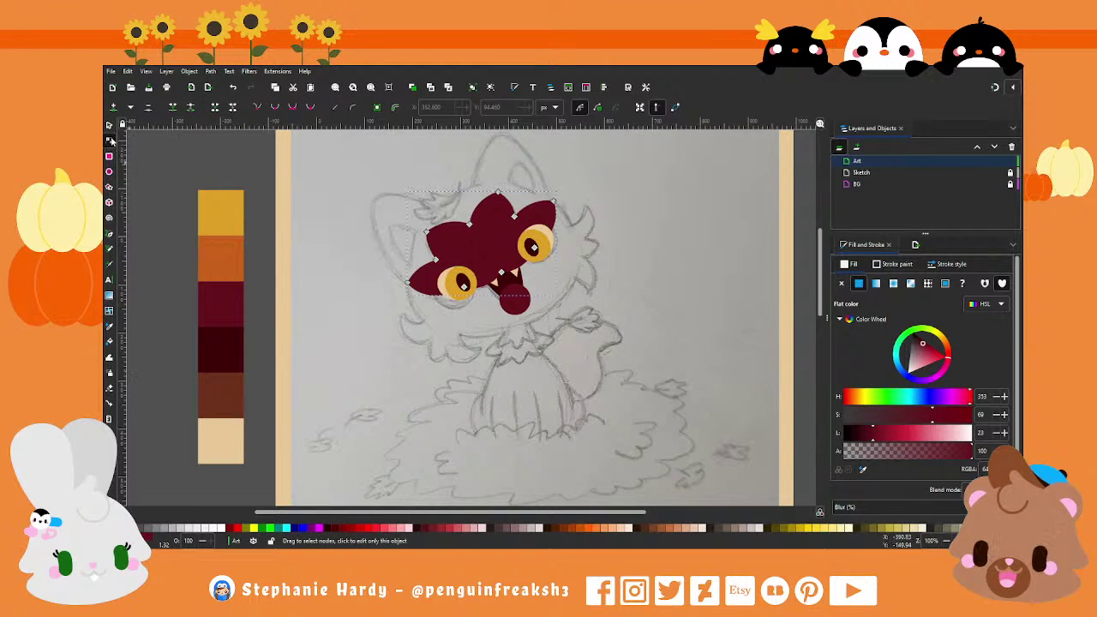
key("s")
left_click(495, 261)
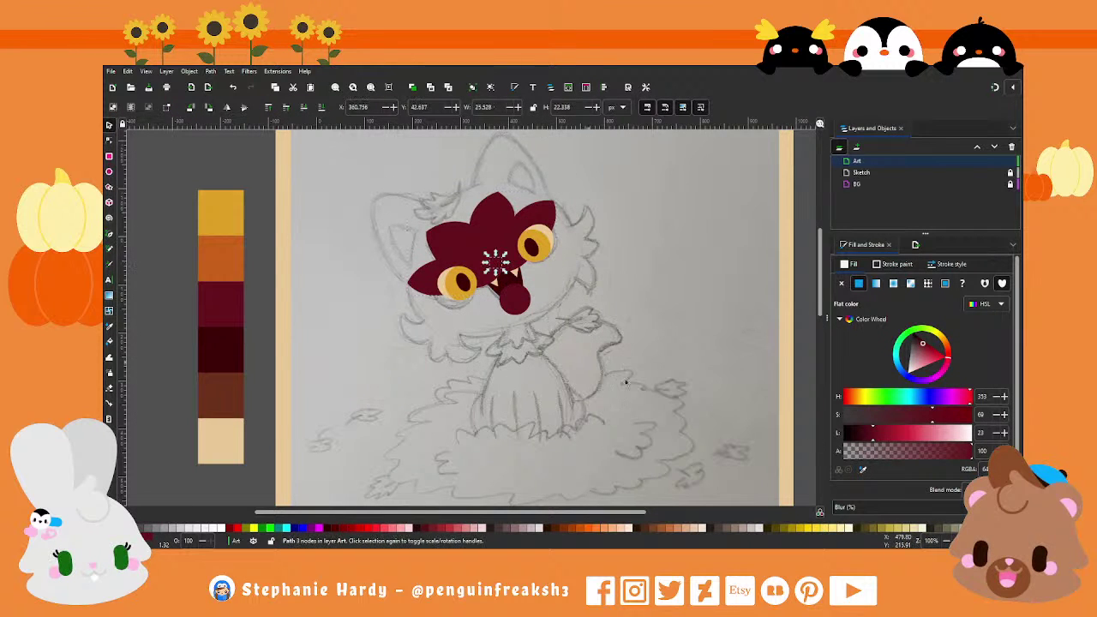
key("Escape")
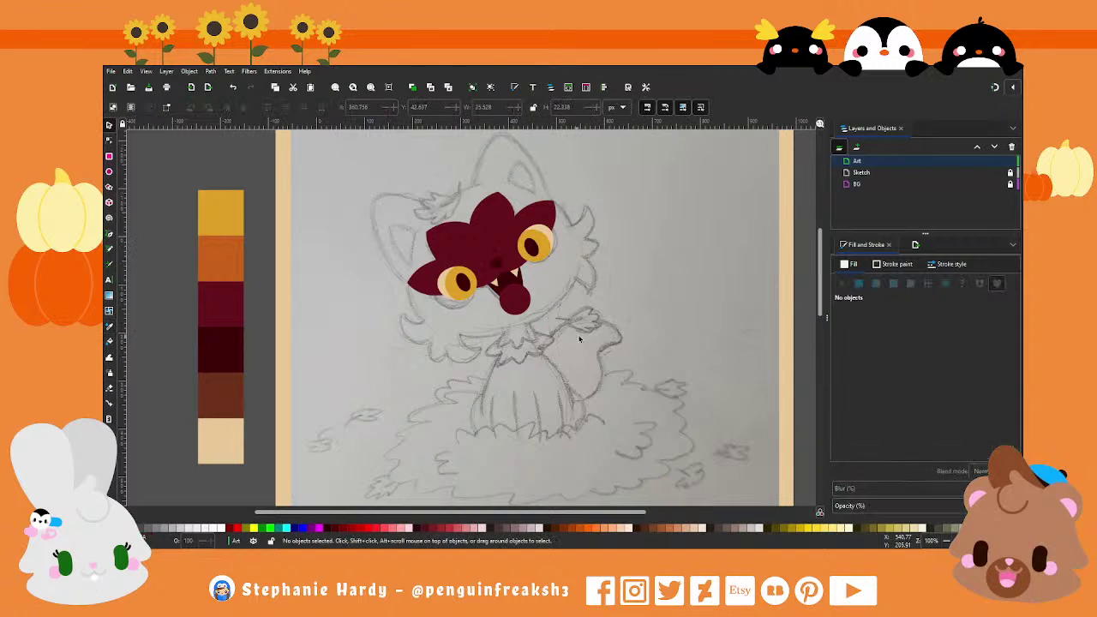
Step: Intersect a duplicate of the mouth shape with the tongue circle to trim it
scroll(532, 266, "up", 3, "ctrl")
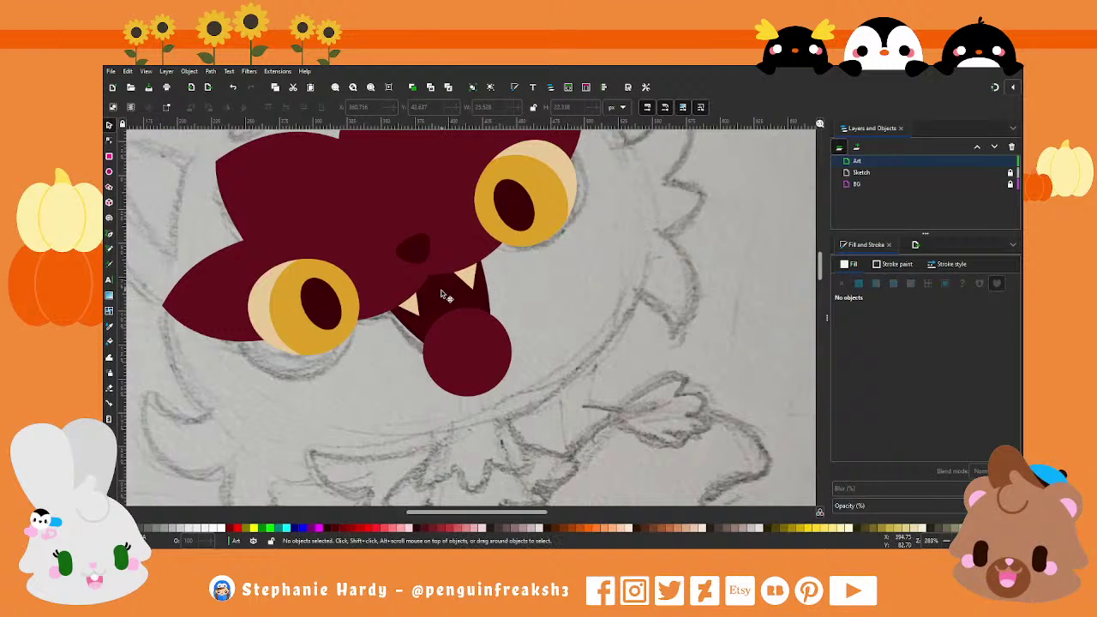
left_click(473, 358)
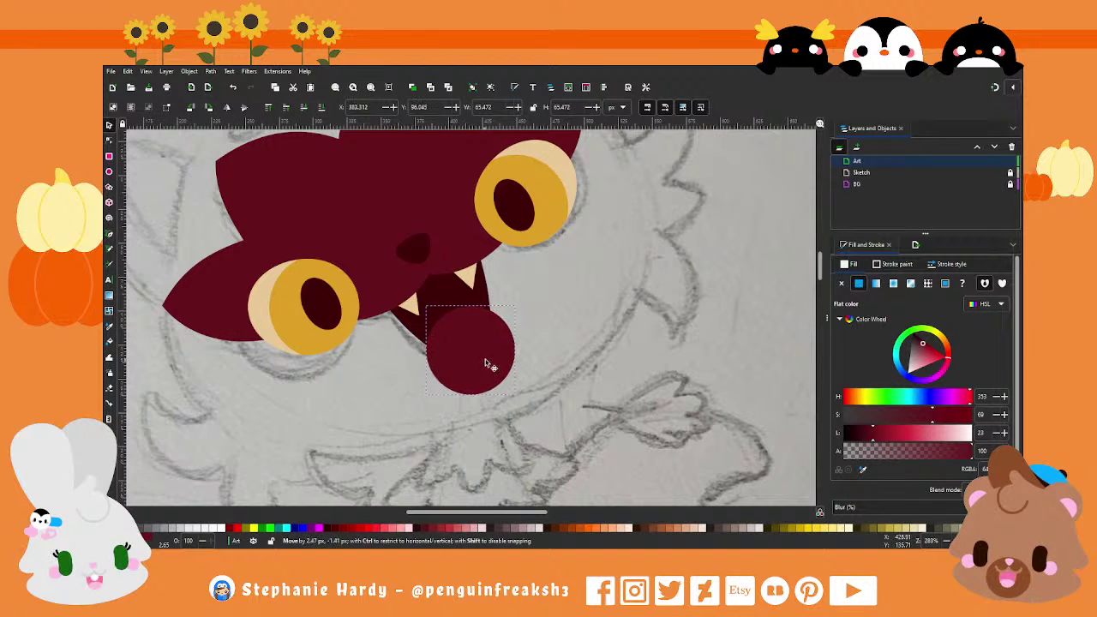
left_click(440, 297)
left_click(412, 87)
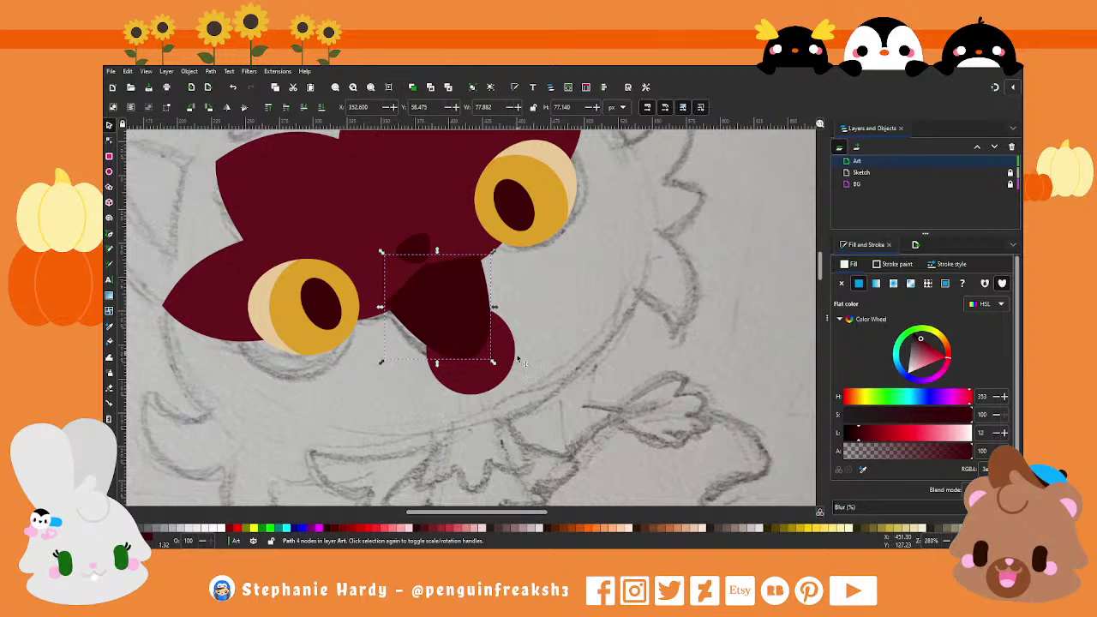
left_click(463, 319, "shift")
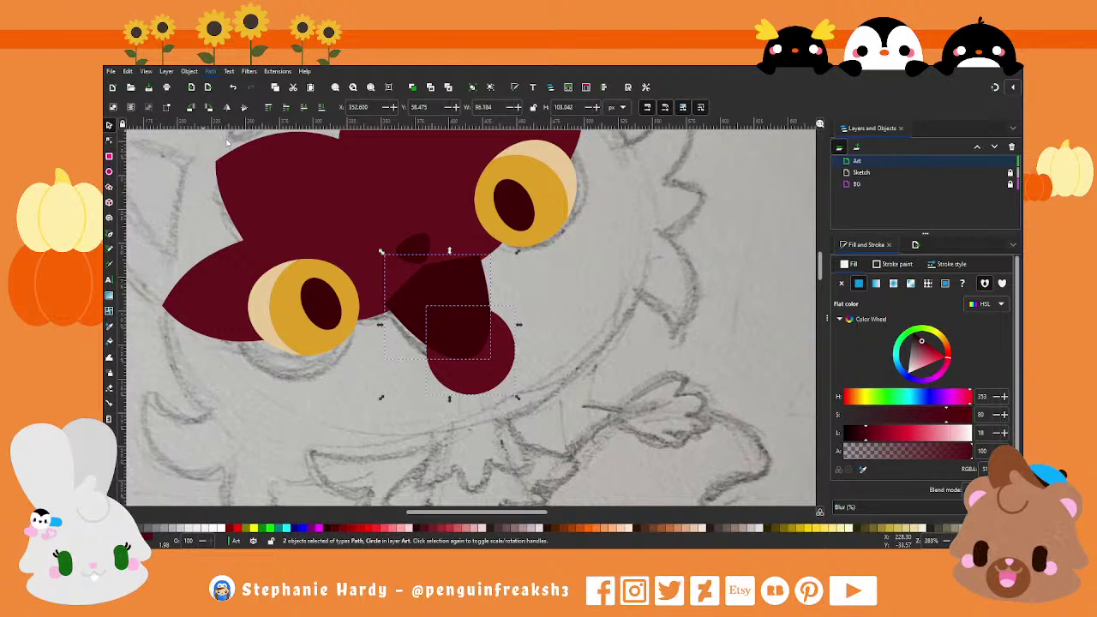
left_click(561, 389)
Step: Nudge the small cream tooth slightly up and left
scroll(478, 362, "down", 1, "ctrl")
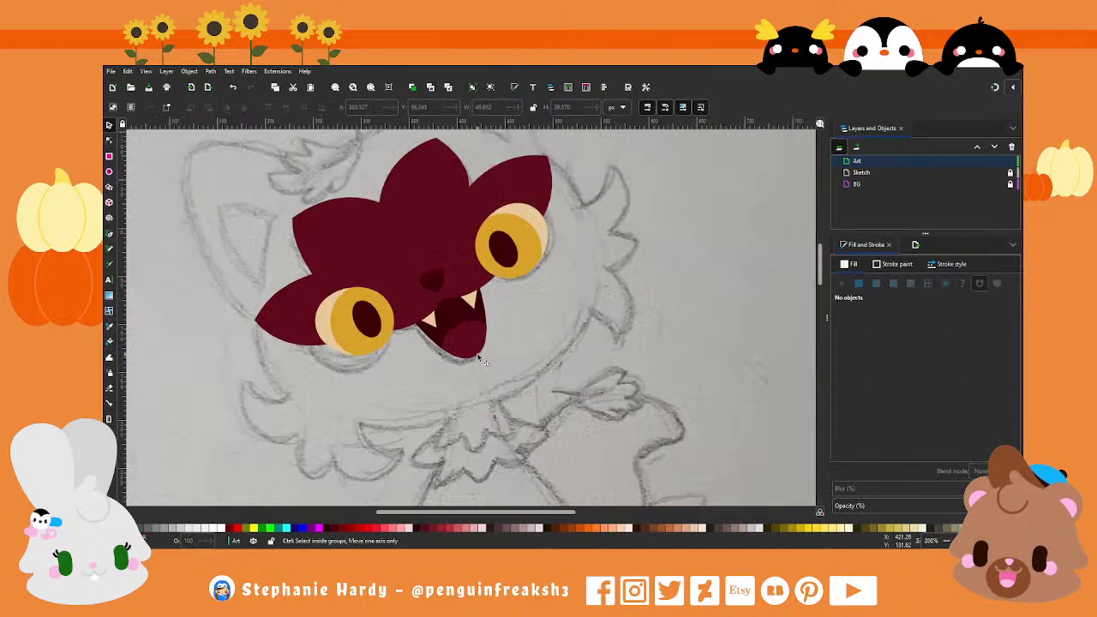
scroll(479, 362, "down", 1, "ctrl")
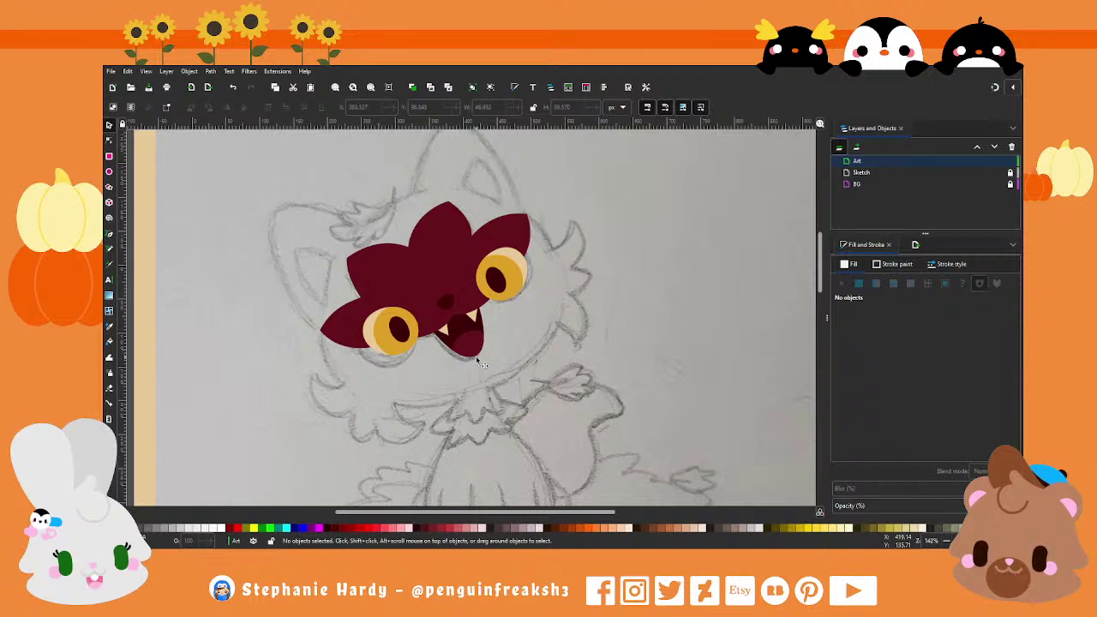
scroll(477, 359, "up", 2, "ctrl")
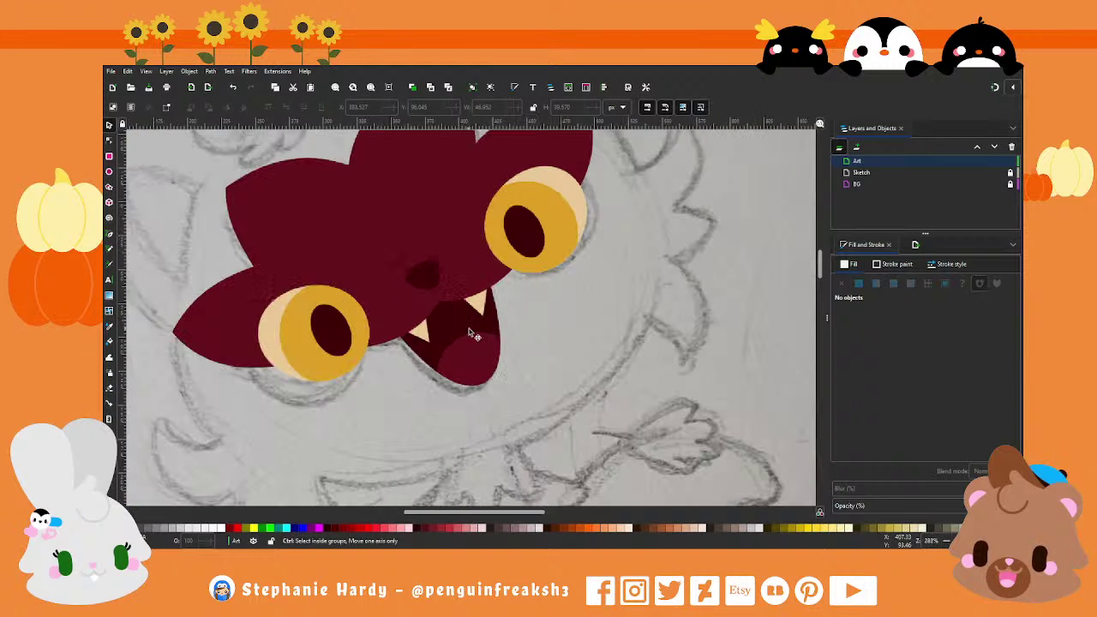
left_click_drag(479, 307, 477, 305)
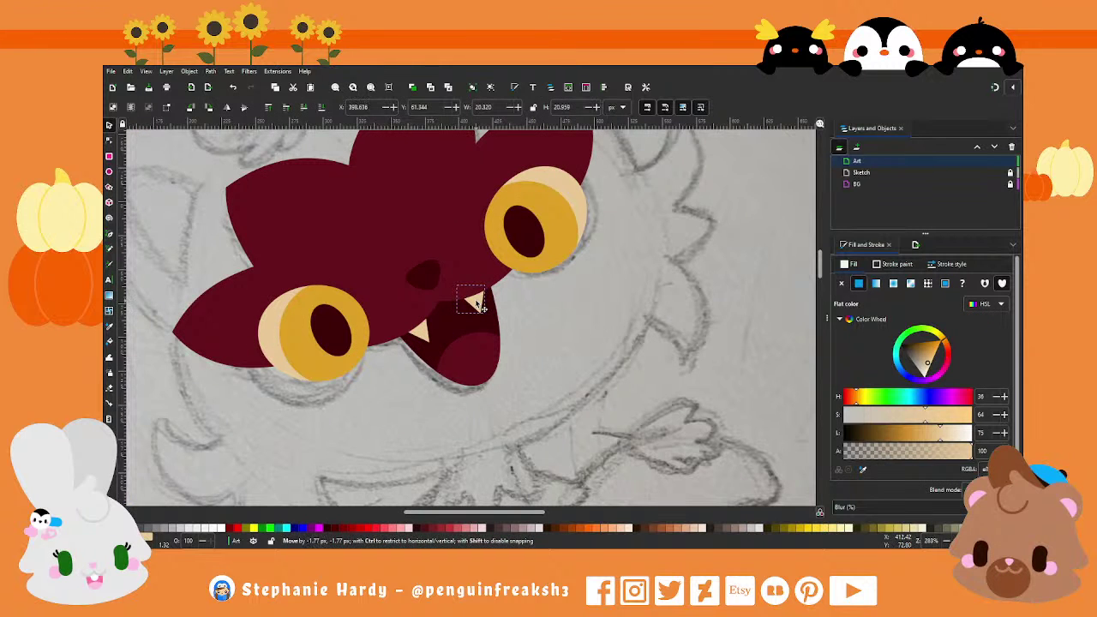
key("Escape")
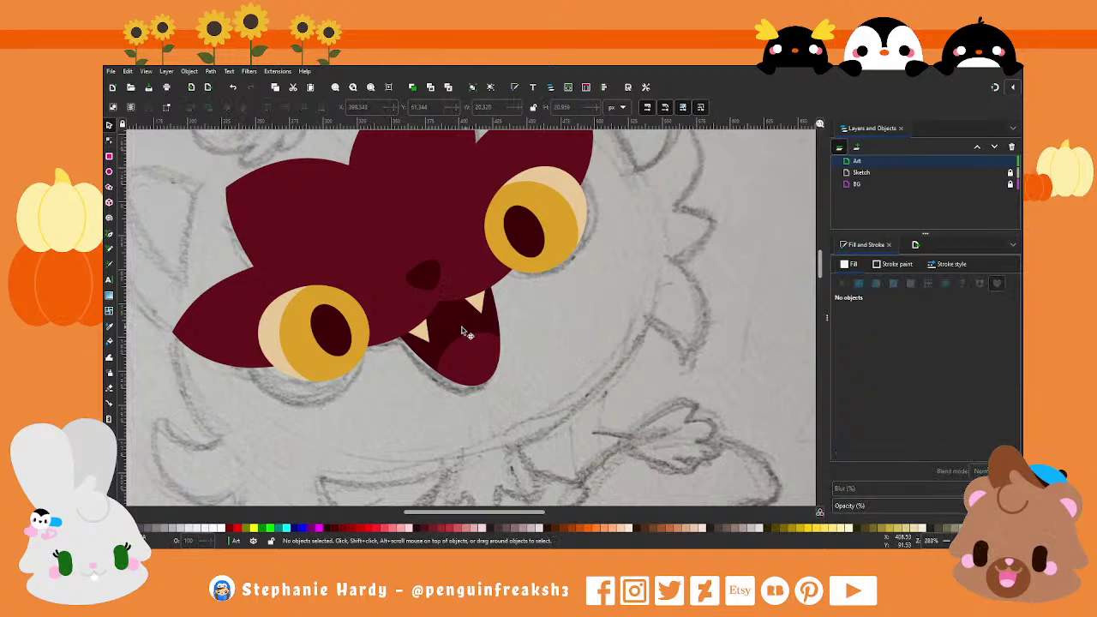
scroll(455, 326, "down", 2)
scroll(470, 332, "down", 2, "ctrl")
scroll(471, 336, "down", 1, "ctrl")
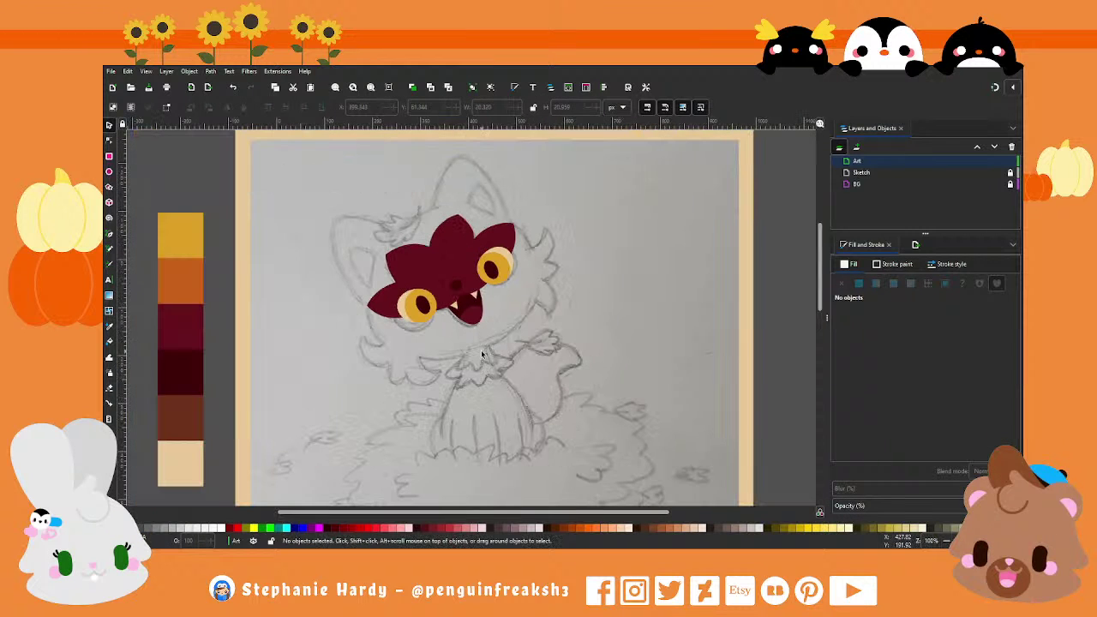
scroll(375, 293, "up", 1)
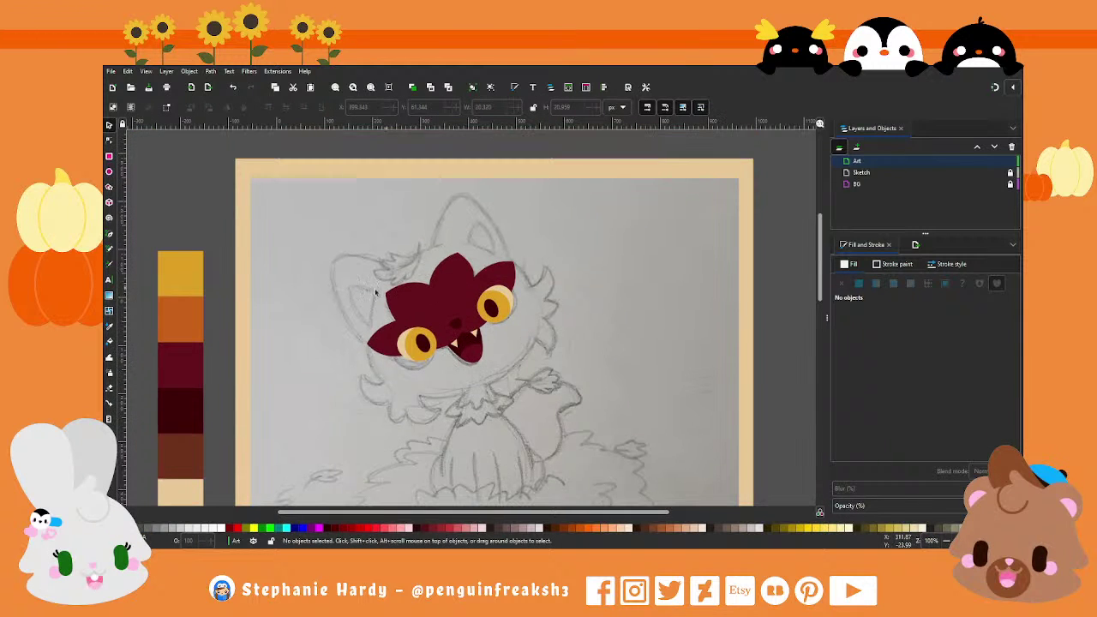
Step: Draw a triangular head outline with the Pen tool and convert its sides to curves
left_click(109, 233)
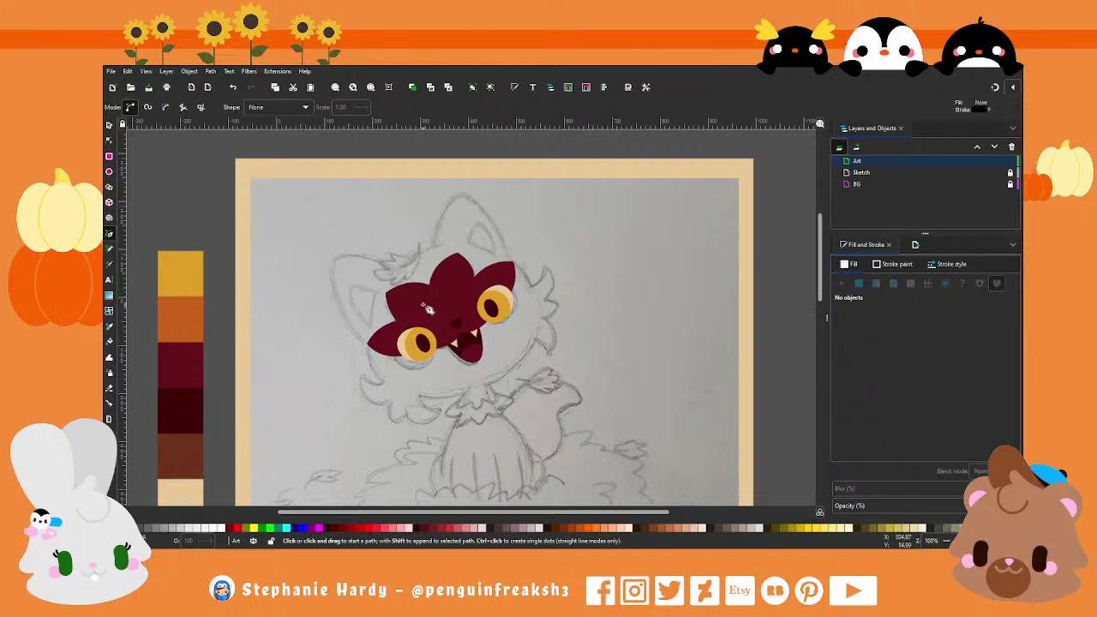
left_click(418, 250)
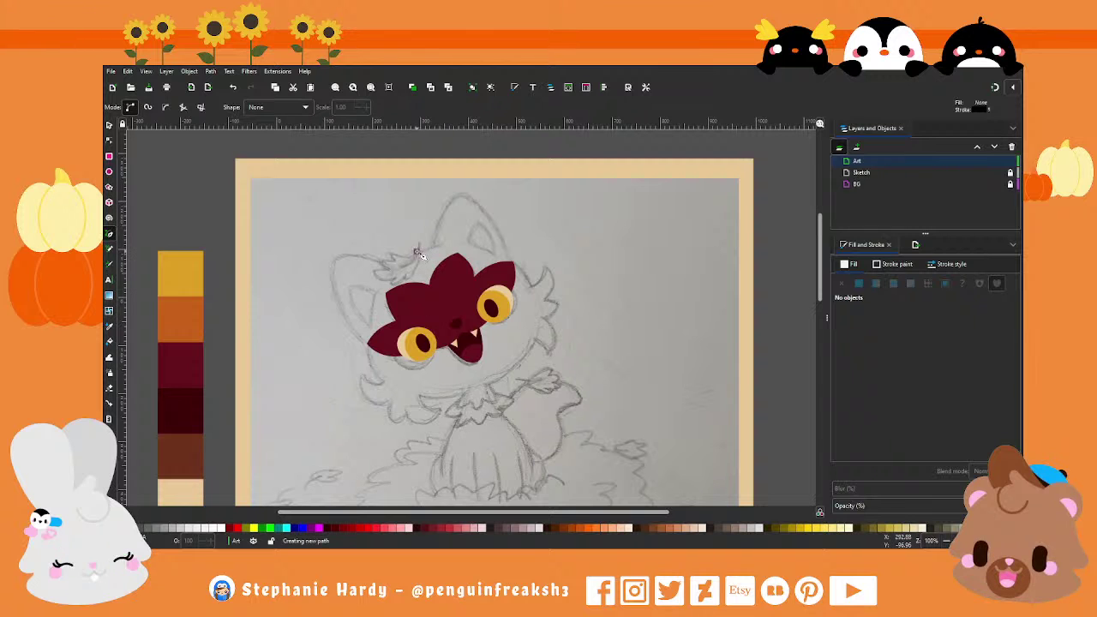
left_click(402, 396)
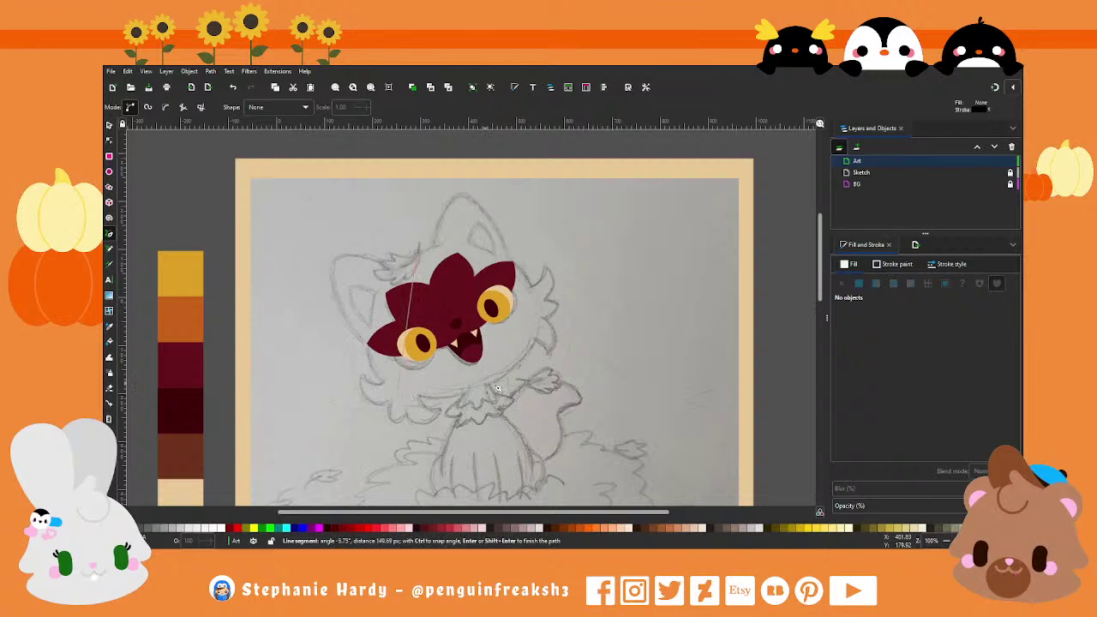
left_click(543, 306)
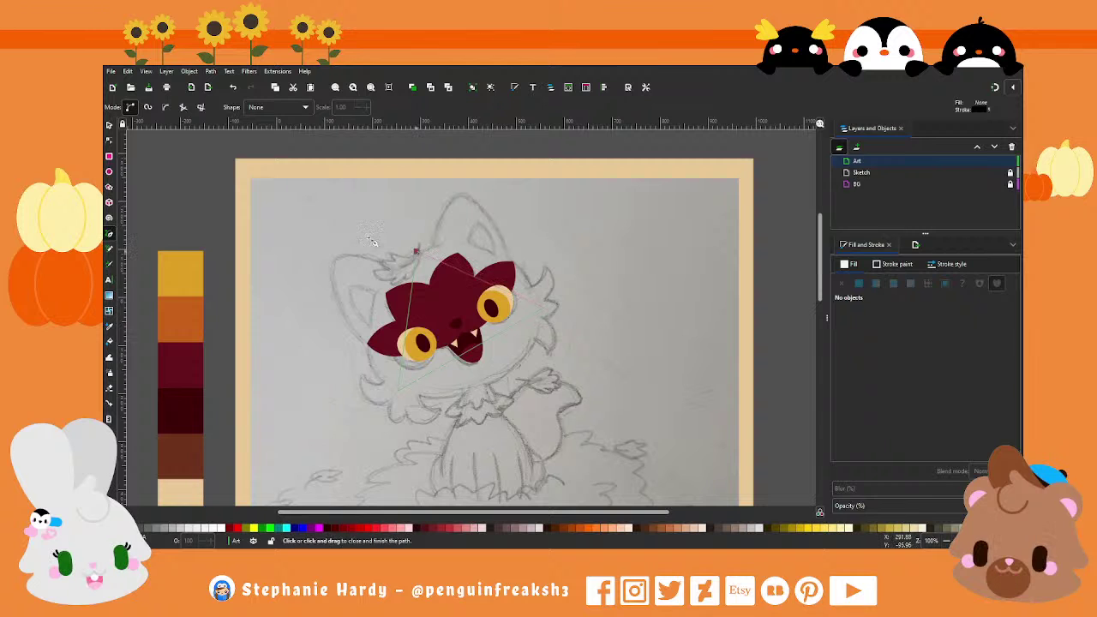
left_click(418, 251)
left_click(109, 140)
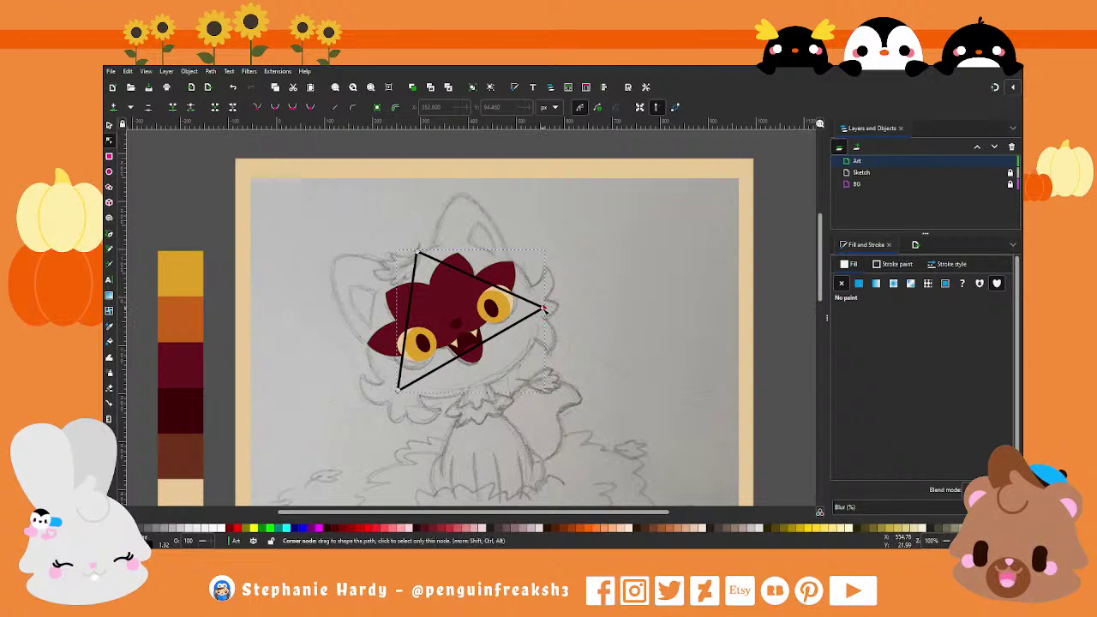
left_click_drag(543, 306, 548, 309)
left_click_drag(343, 217, 589, 439)
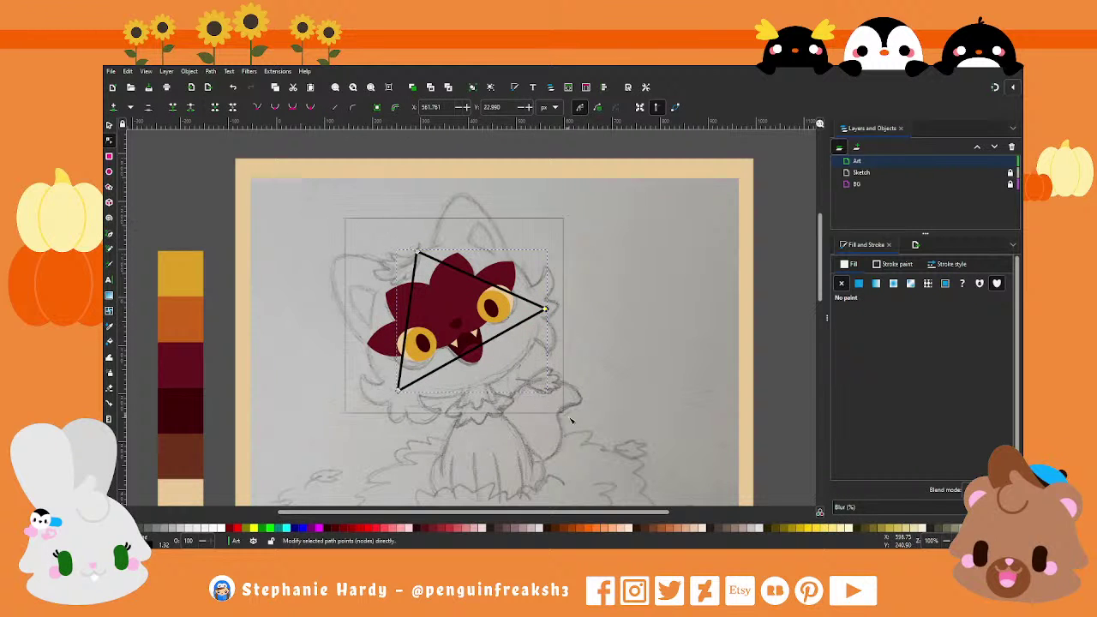
left_click(292, 107)
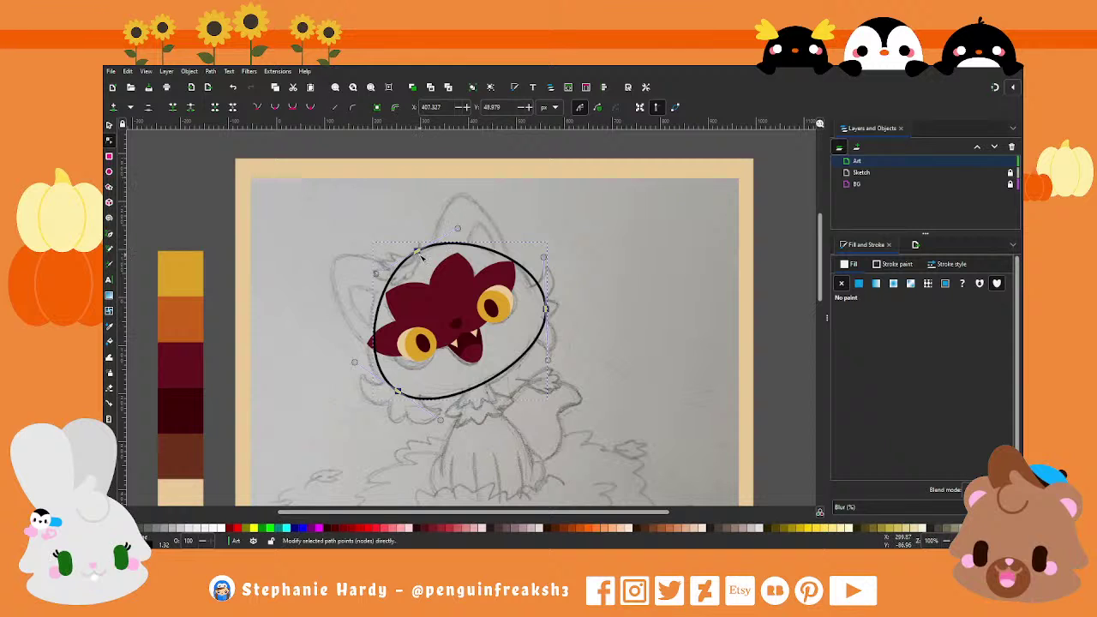
Step: Drag the outline's nodes and curves to round its top, sides and bottom around the head
left_click_drag(455, 229, 461, 228)
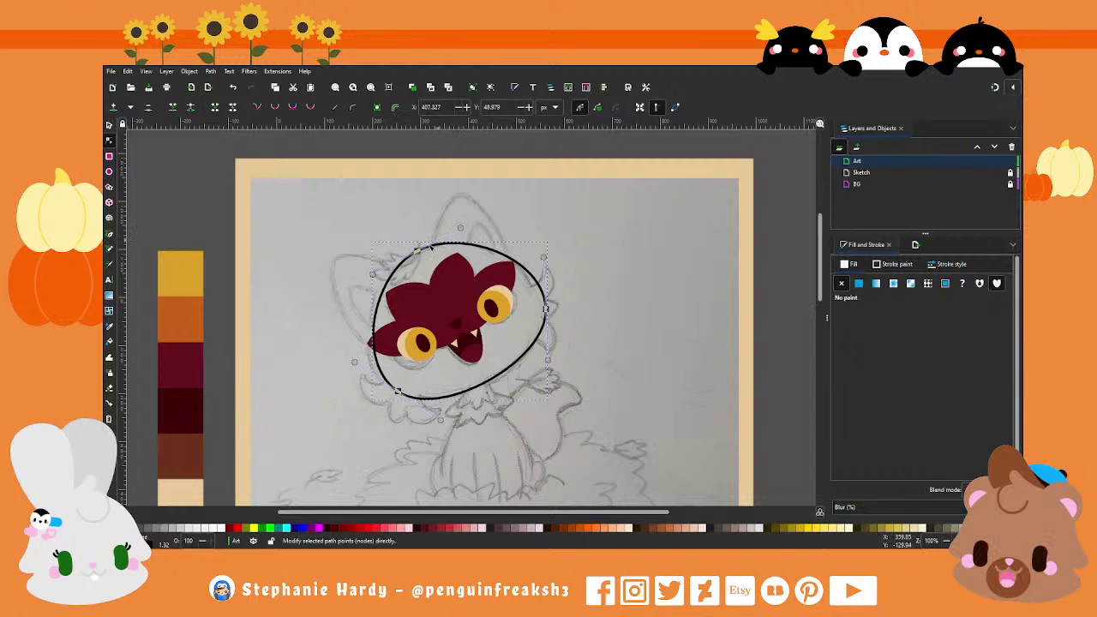
left_click_drag(354, 361, 341, 360)
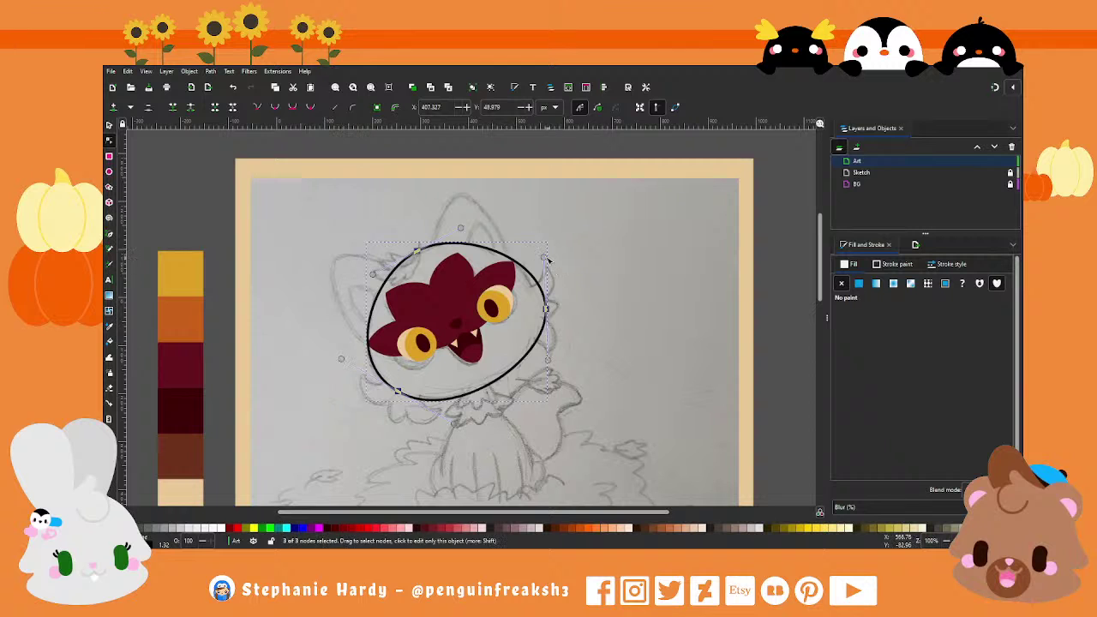
left_click_drag(547, 258, 546, 253)
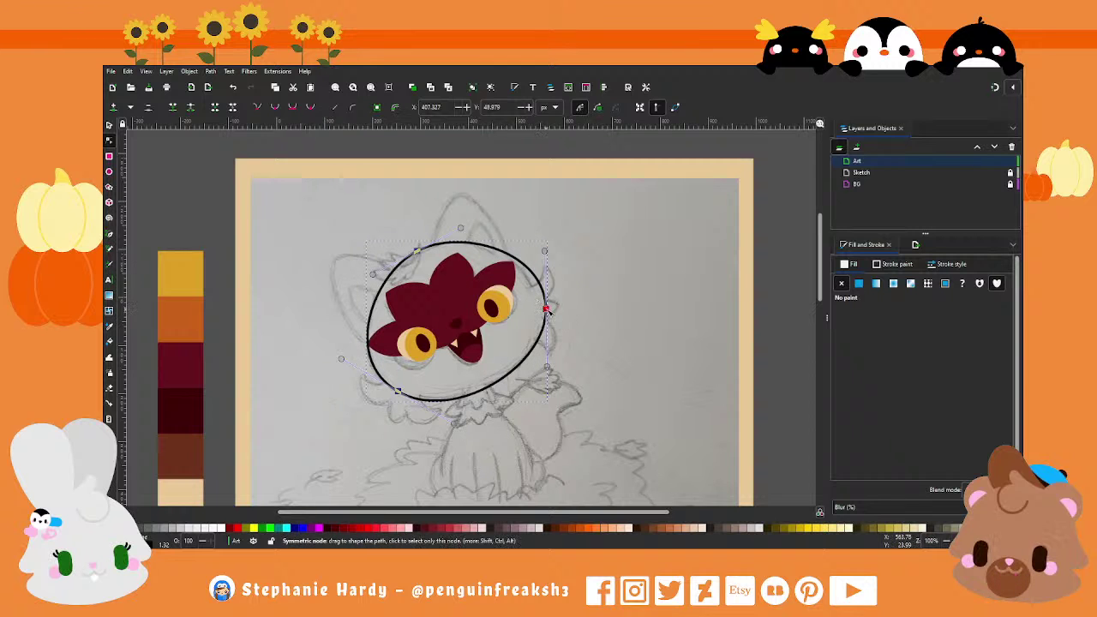
left_click(546, 309)
left_click_drag(546, 310, 541, 312)
left_click_drag(540, 257, 543, 255)
left_click_drag(461, 227, 469, 227)
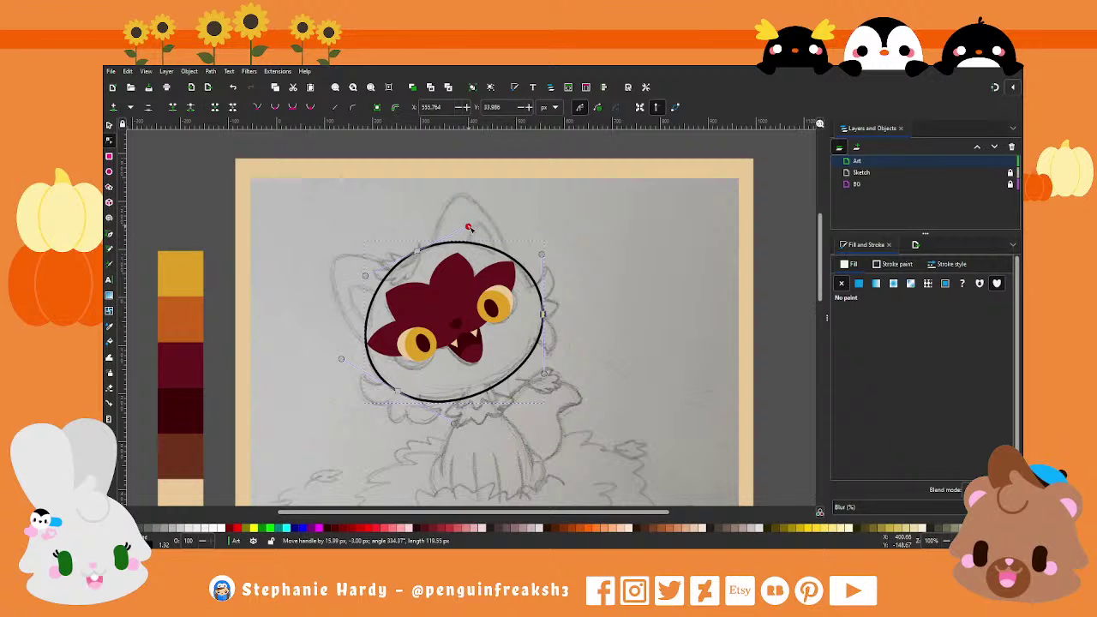
left_click_drag(544, 316, 541, 318)
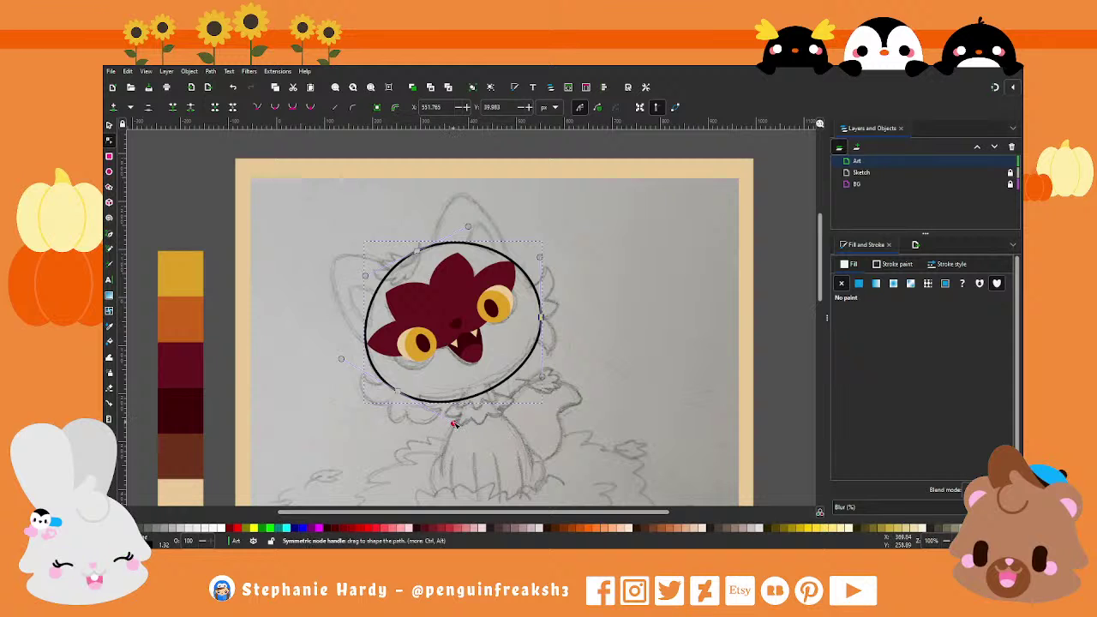
left_click_drag(459, 428, 452, 418)
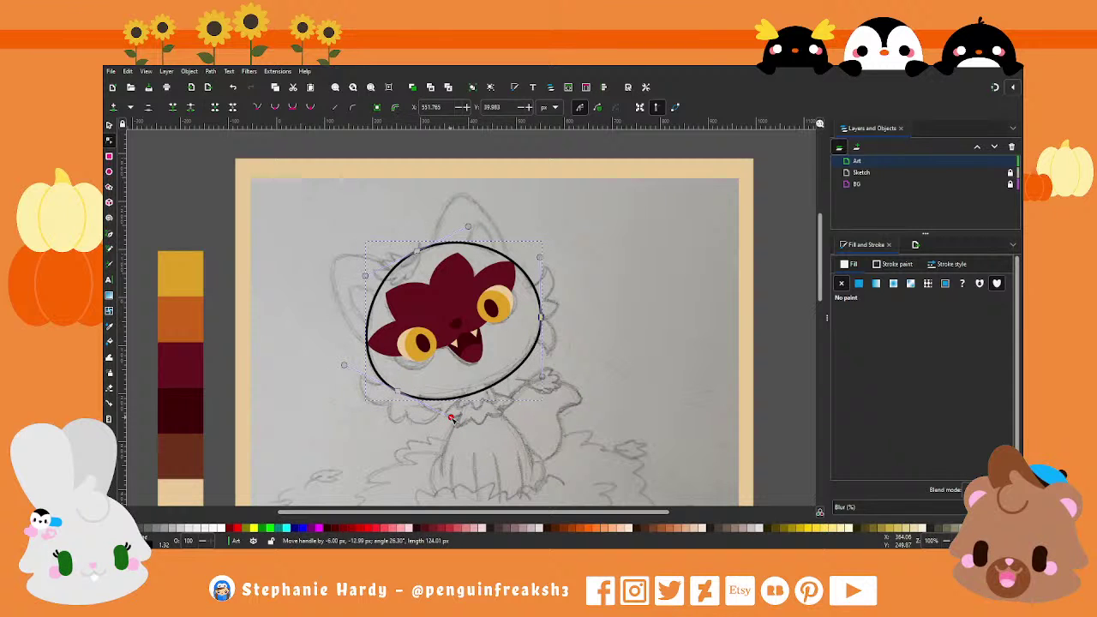
left_click_drag(466, 227, 469, 226)
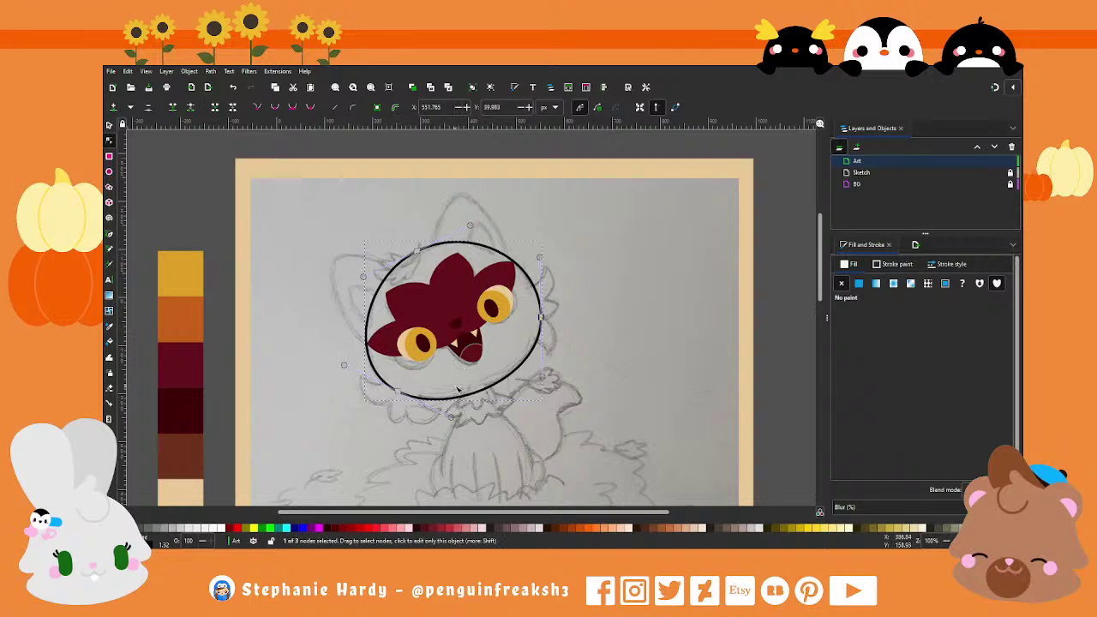
left_click_drag(452, 415, 452, 420)
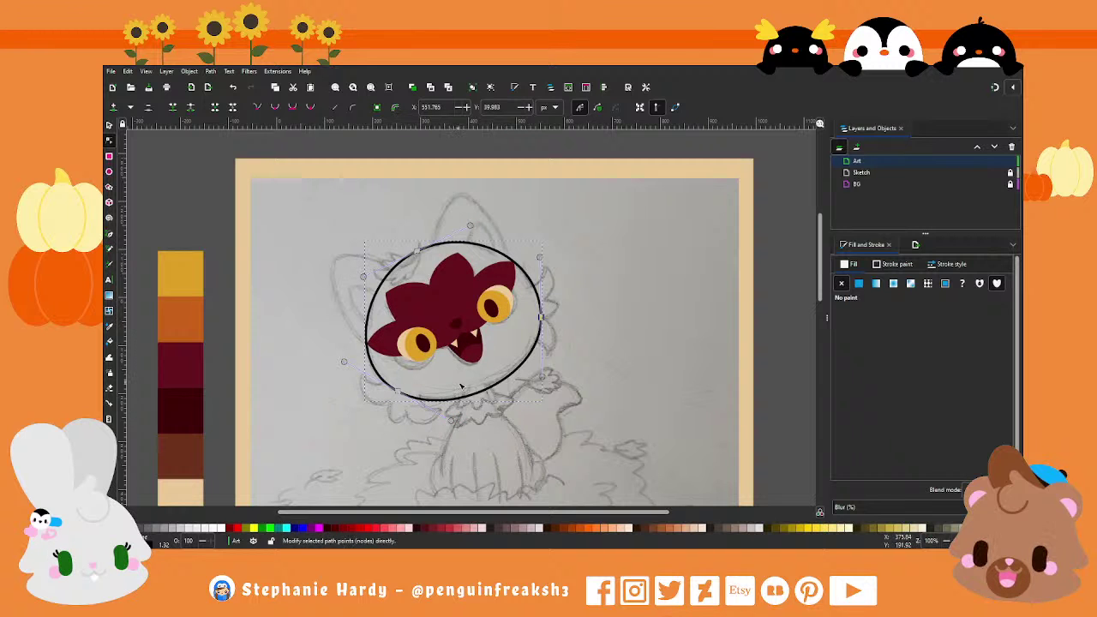
Step: Zoom in around the cat's face and switch to the Pen (Bezier) tool
key("s")
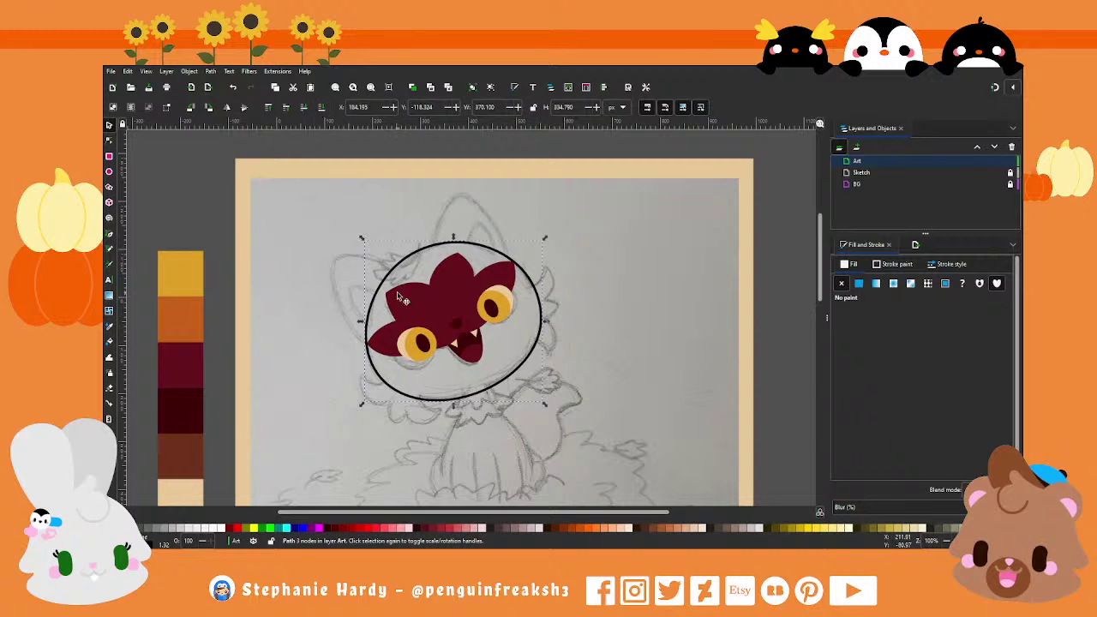
scroll(469, 301, "down", 1, "ctrl")
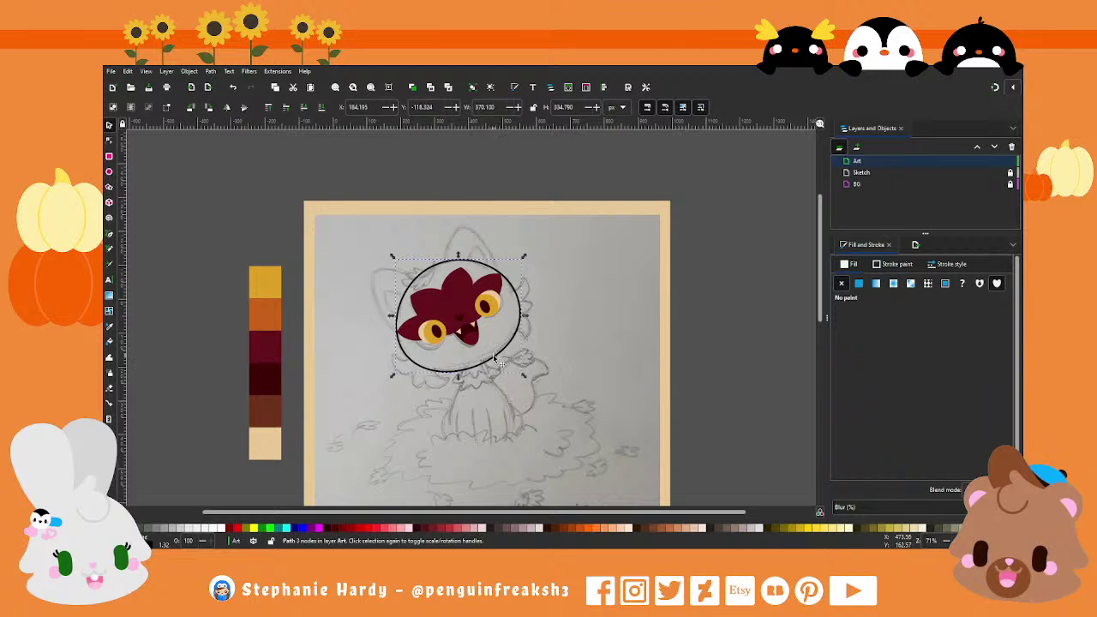
scroll(535, 323, "up", 1)
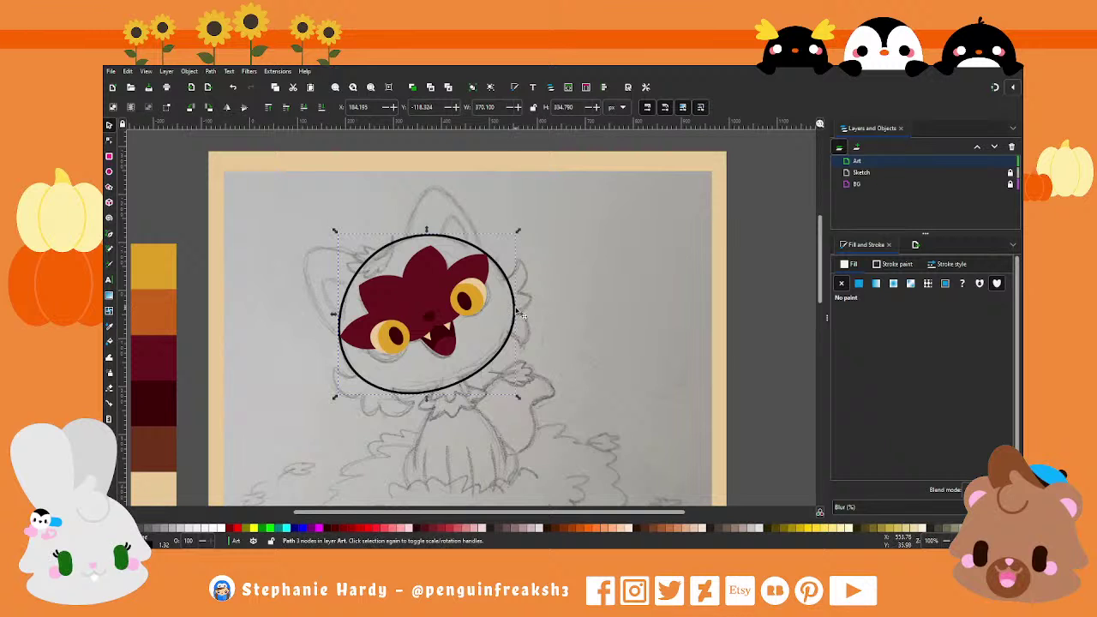
left_click(110, 235)
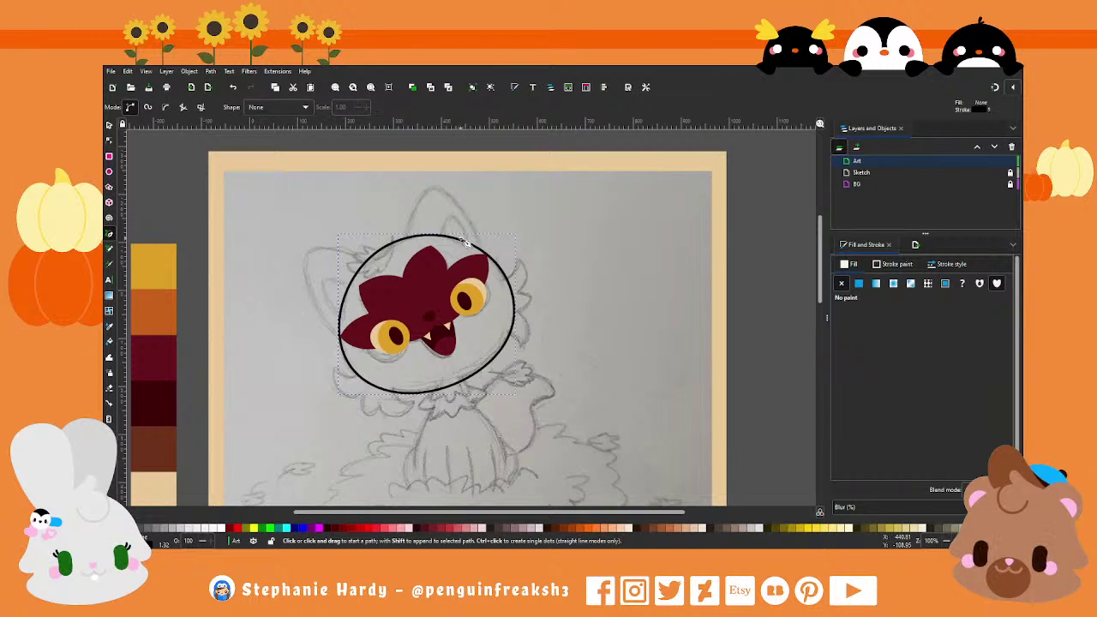
key("5")
key("grave")
scroll(517, 290, "up", 1, "ctrl")
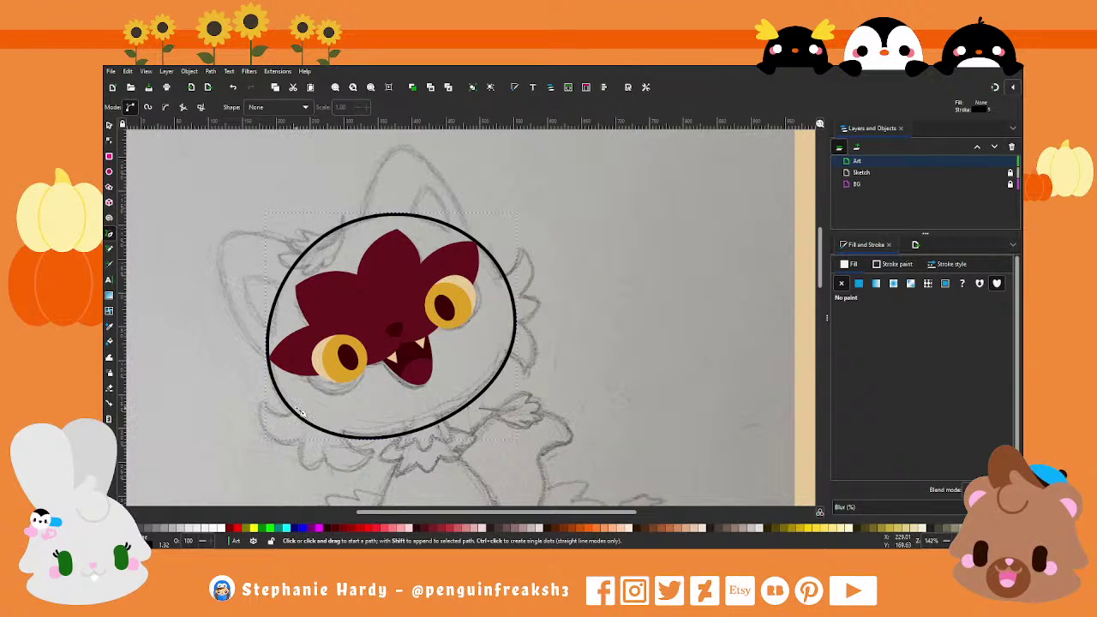
Step: Draw a triangular left ear and smooth its tip and curve its sides
left_click(278, 365)
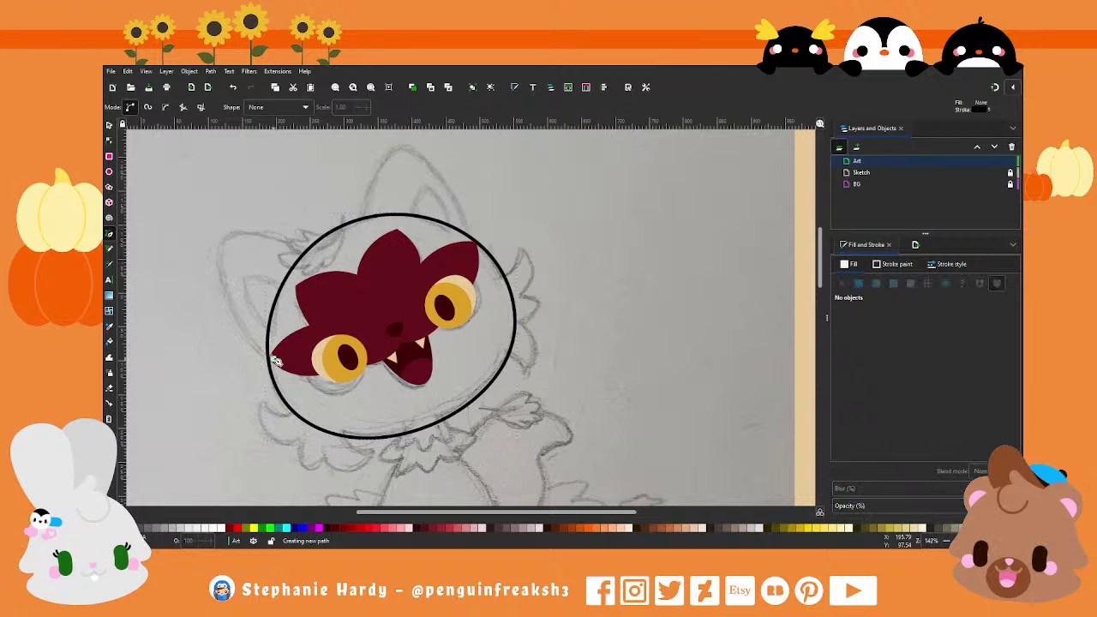
left_click(258, 241)
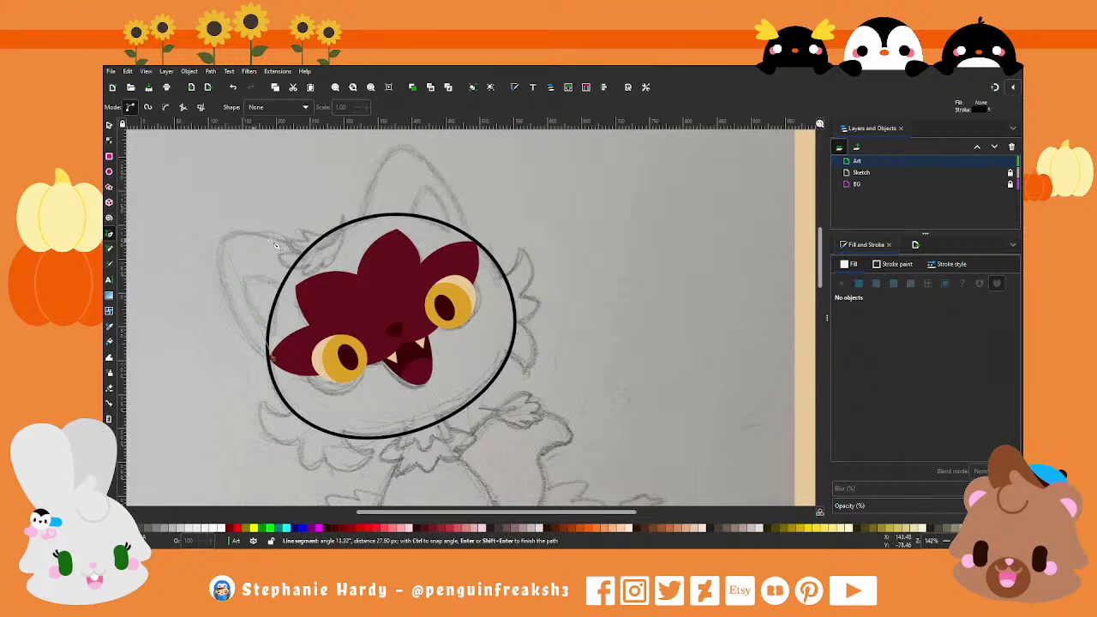
left_click(319, 246)
left_click(271, 359)
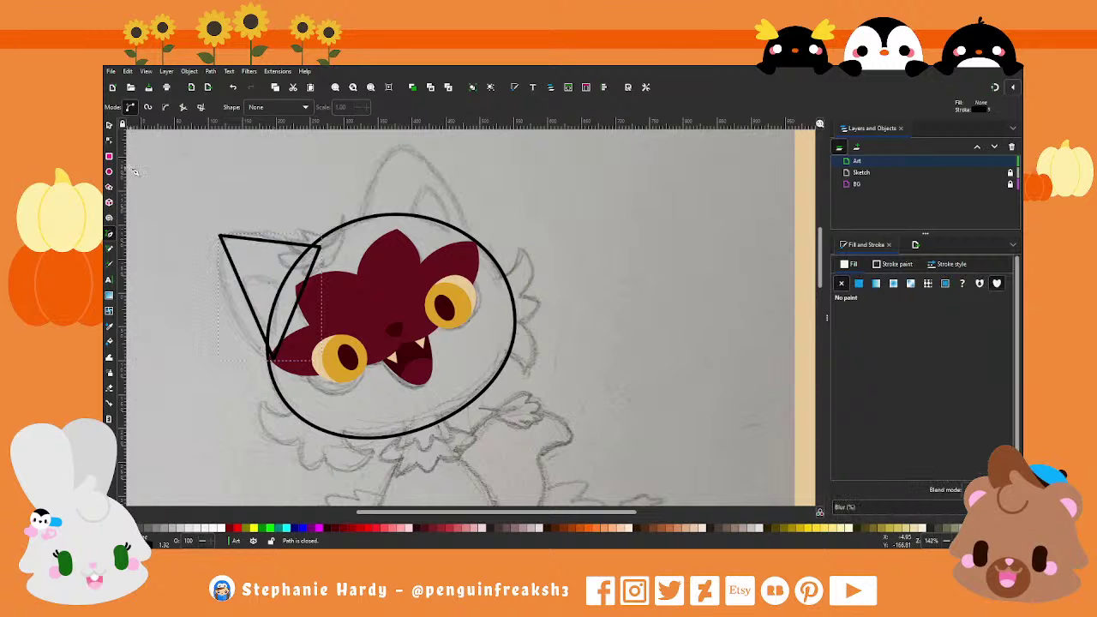
left_click(111, 143)
left_click_drag(171, 215, 230, 250)
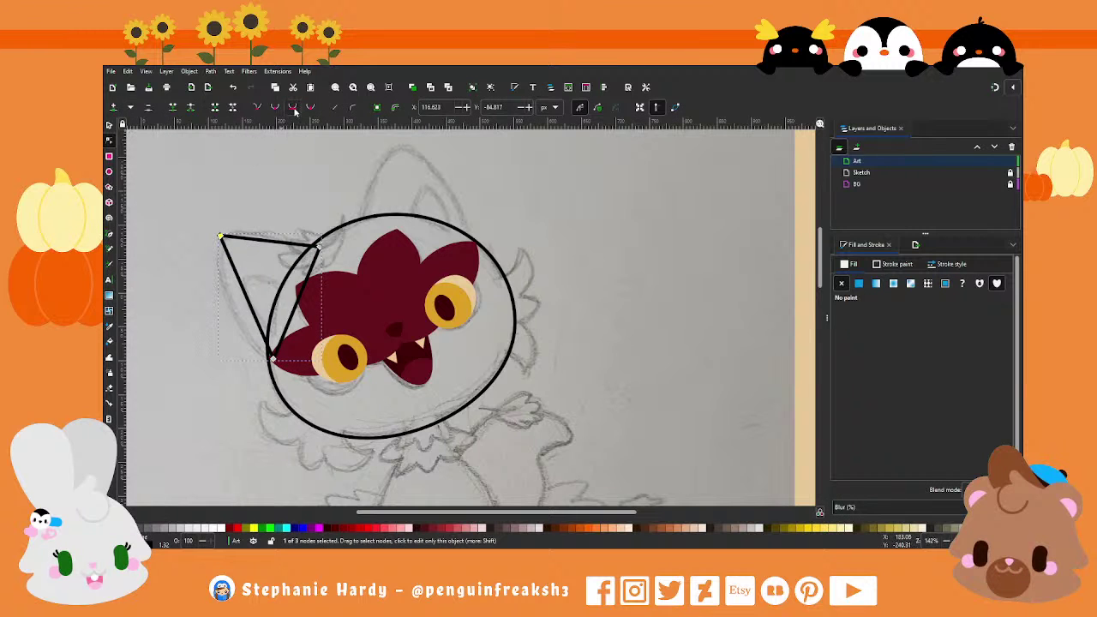
key("shift+s")
left_click_drag(241, 205, 235, 215)
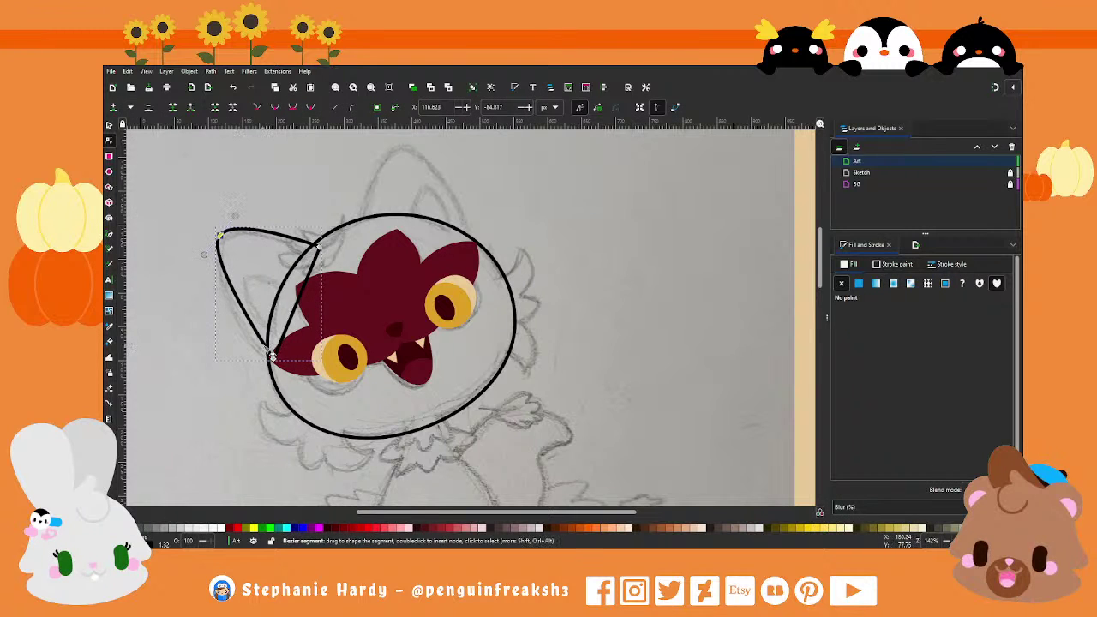
left_click_drag(245, 360, 222, 344)
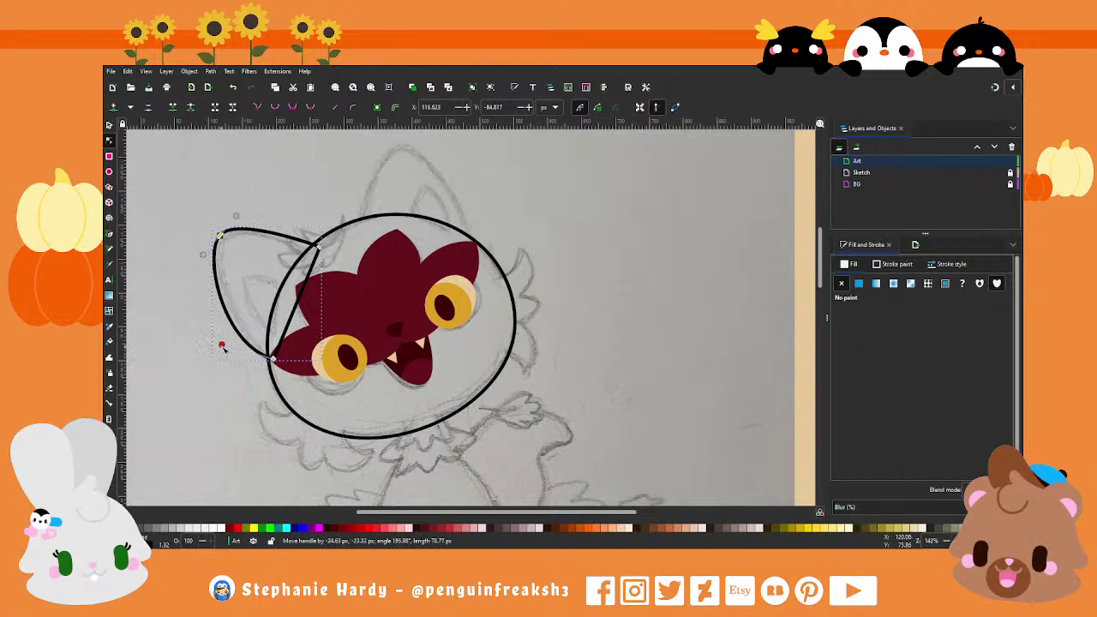
left_click_drag(236, 216, 235, 216)
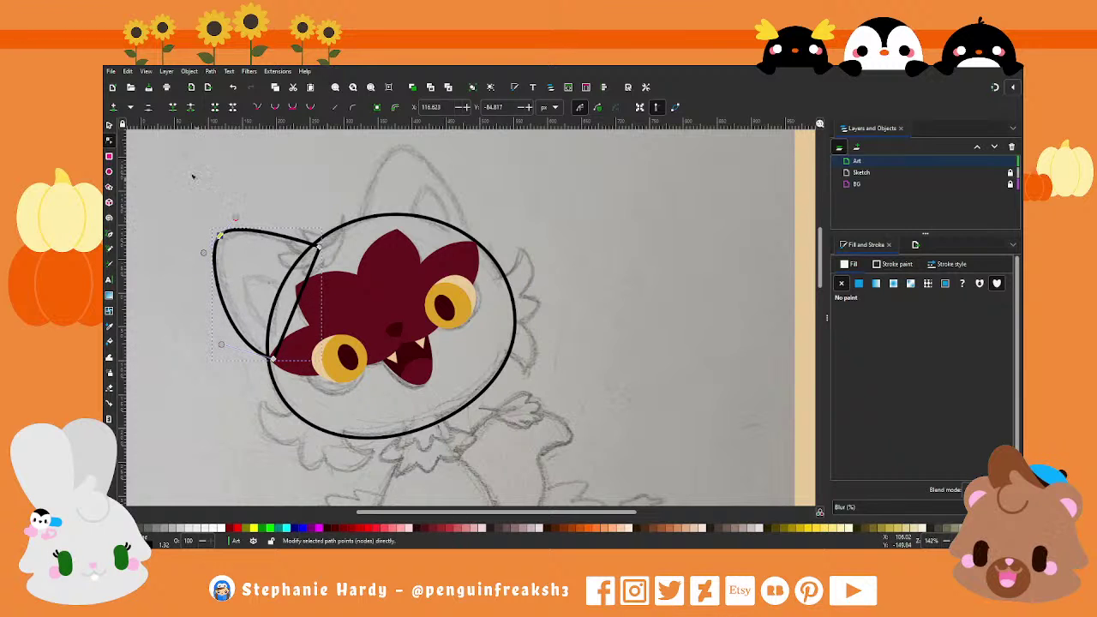
Step: Shrink the ear to fit the sketch and flip the outer and inner ear pair
key("s")
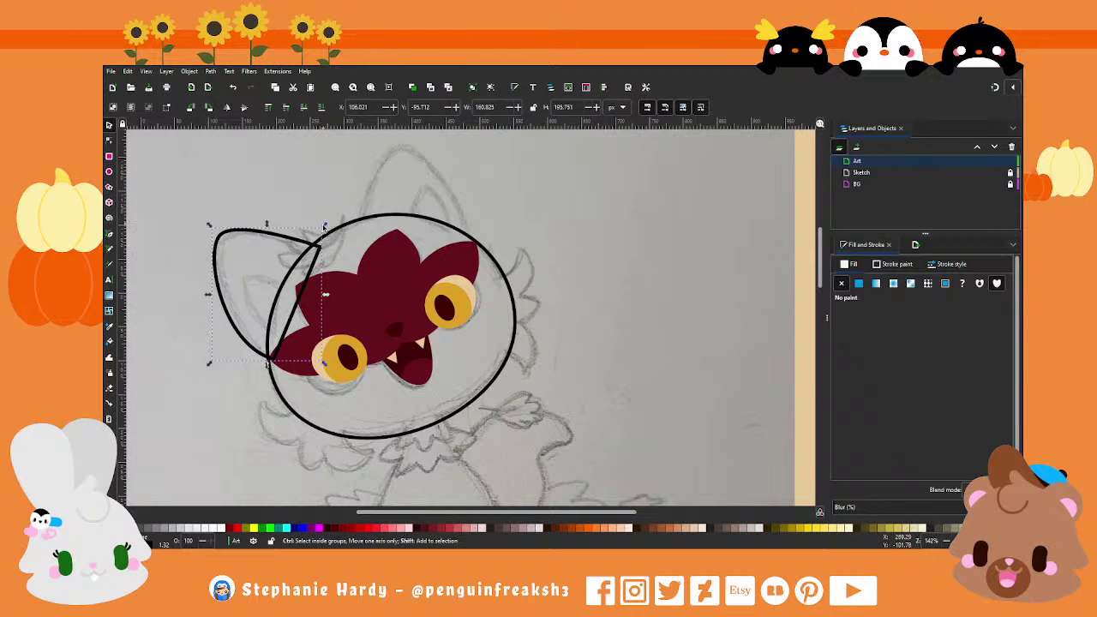
mouse_move(324, 226)
left_mouse_down()
mouse_move(276, 279)
mouse_move(284, 289)
left_mouse_up()
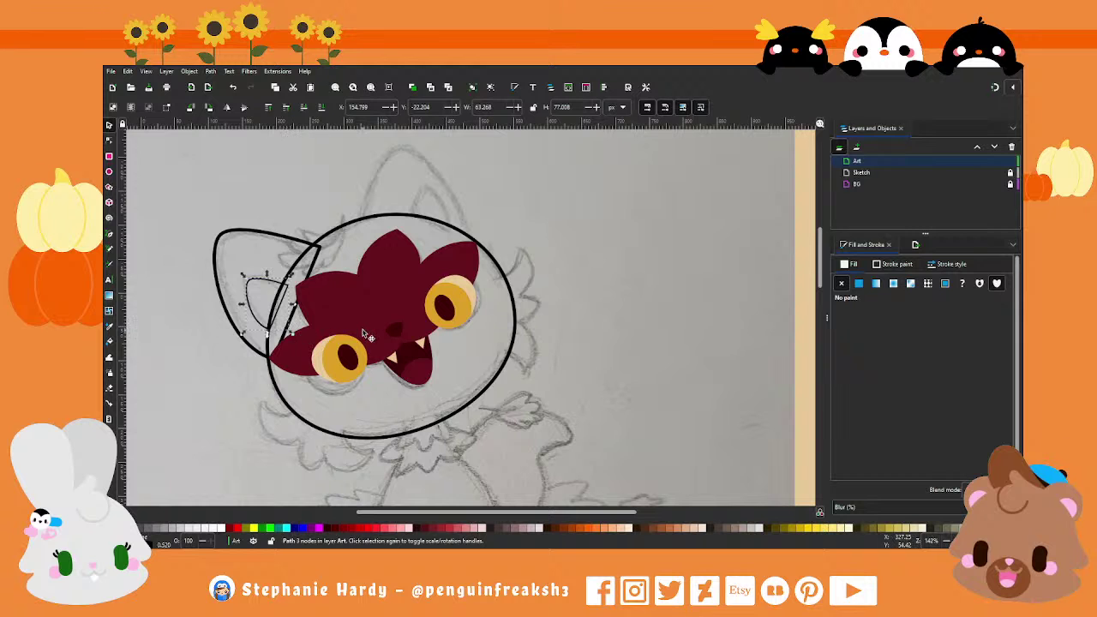
left_click(282, 238, "shift")
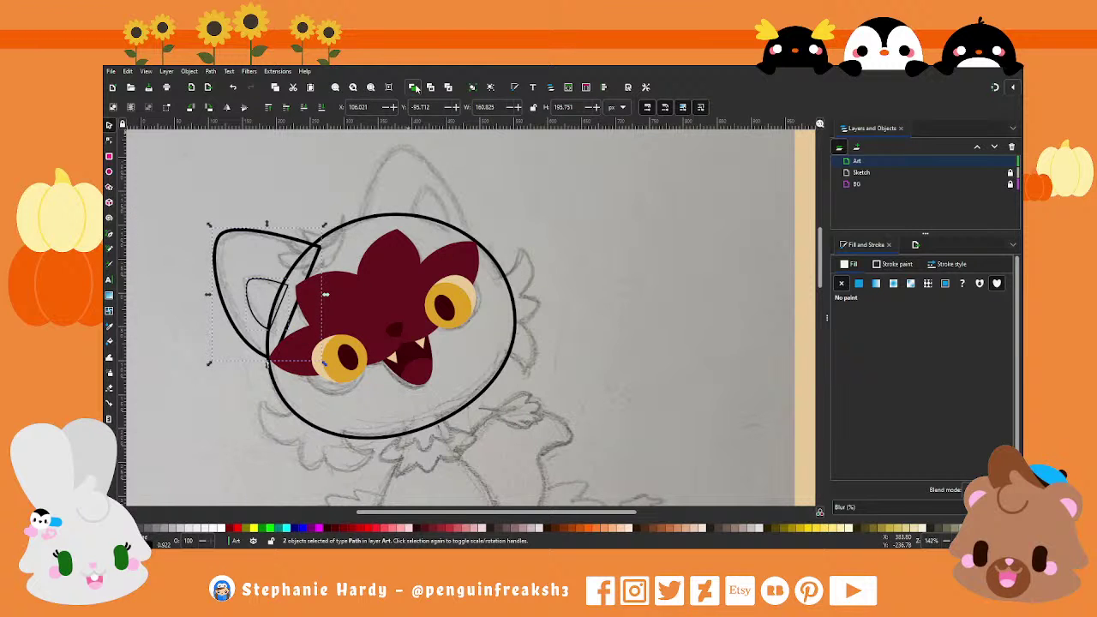
left_click(227, 107)
Step: Move the ear pair to the head's top right, mirror it and rotate about 64°
left_click(244, 107)
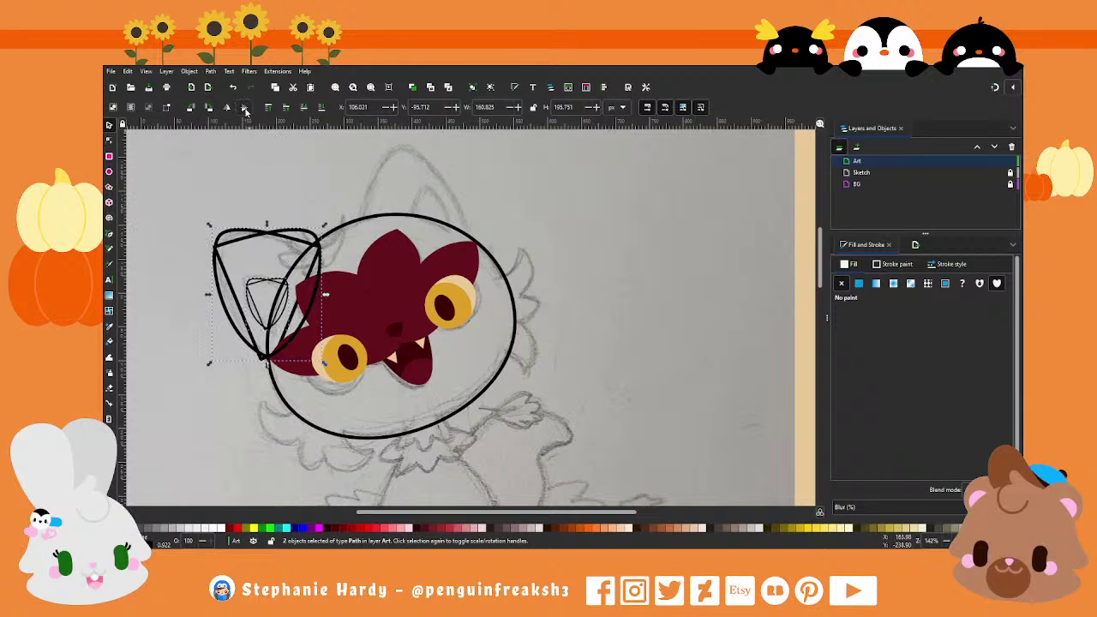
left_click_drag(287, 240, 421, 167)
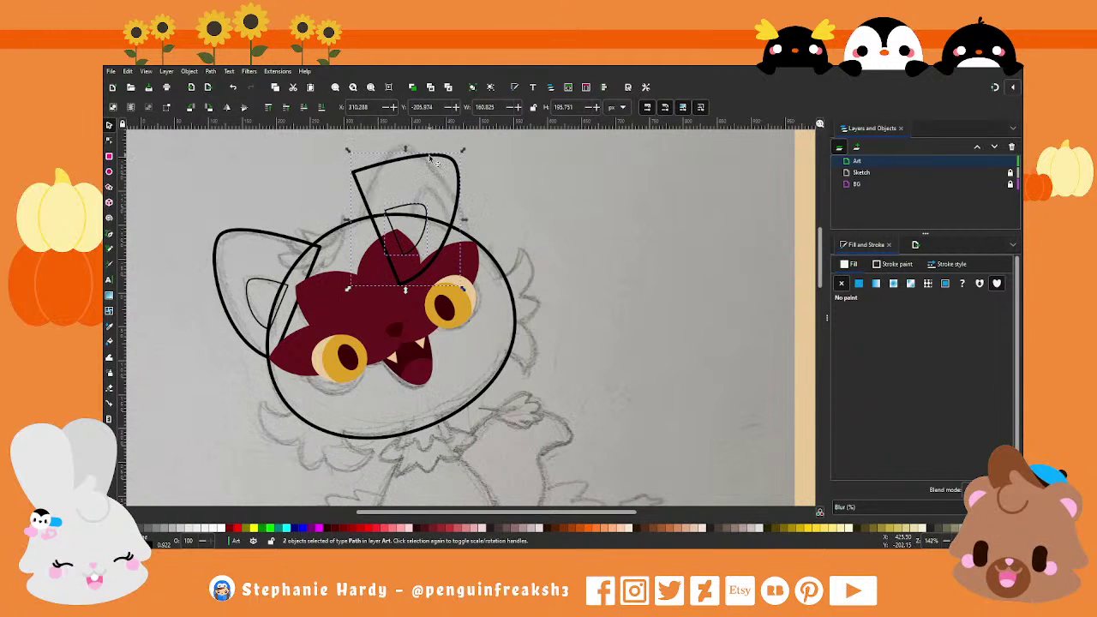
left_click(228, 109)
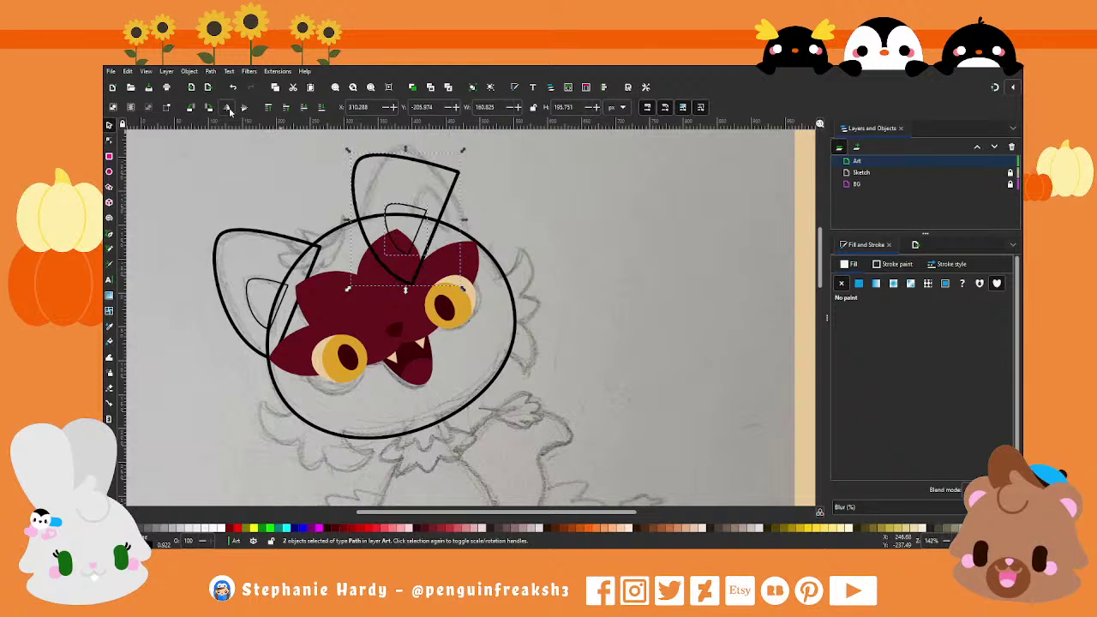
left_click(244, 109)
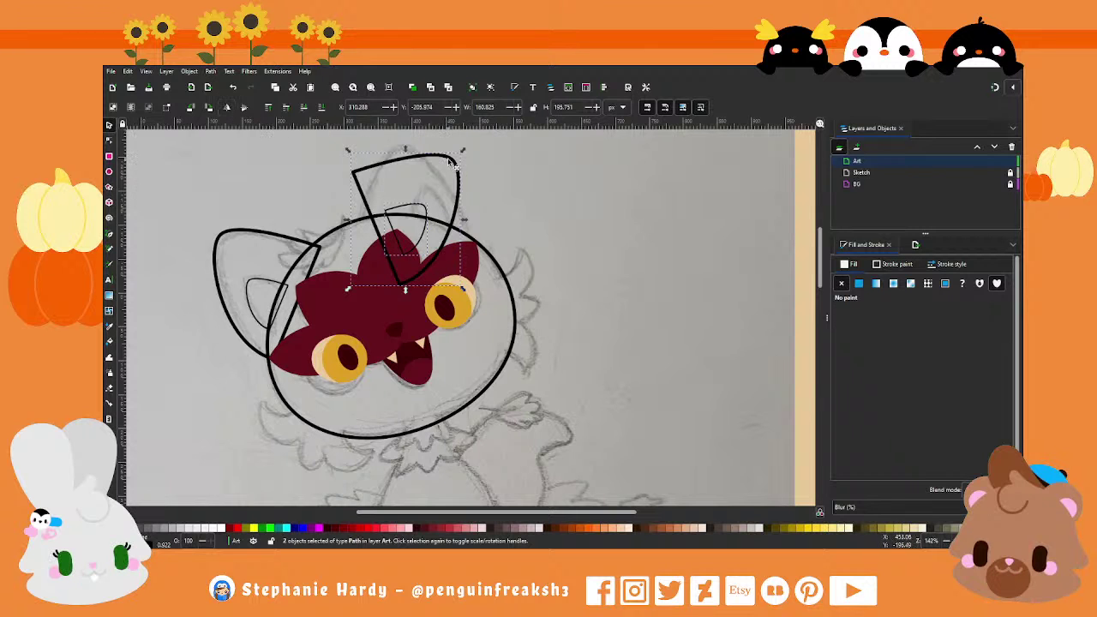
mouse_move(449, 162)
left_mouse_down()
mouse_move(331, 237)
mouse_move(370, 224)
left_mouse_up()
mouse_move(431, 185)
left_mouse_down()
mouse_move(459, 166)
mouse_move(495, 184)
mouse_move(460, 214)
left_mouse_up()
scroll(526, 205, "up", 1)
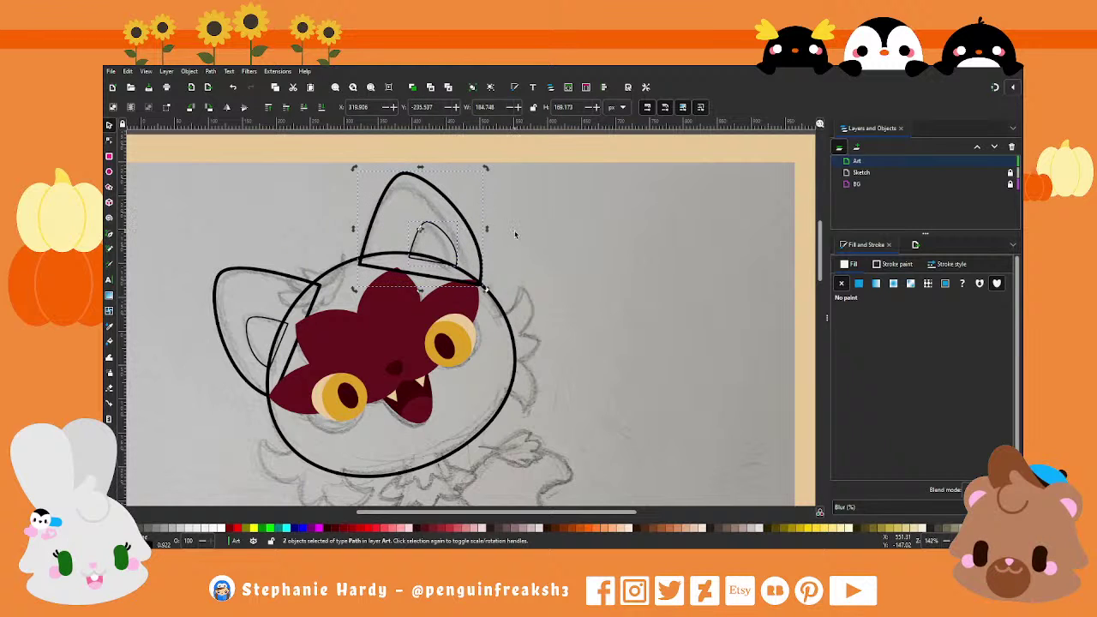
left_click(549, 260)
scroll(543, 258, "down", 1)
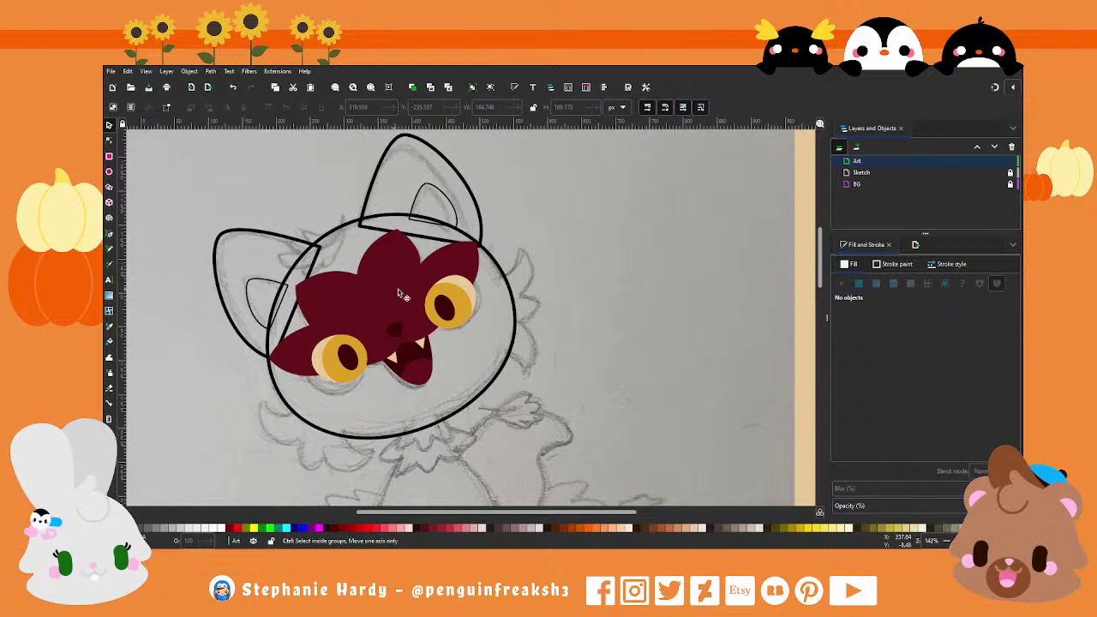
Step: Add a horizontal guide and rotate the whole cat head upright against it
scroll(397, 289, "down", 2)
scroll(496, 342, "up", 1)
left_click_drag(394, 125, 446, 292)
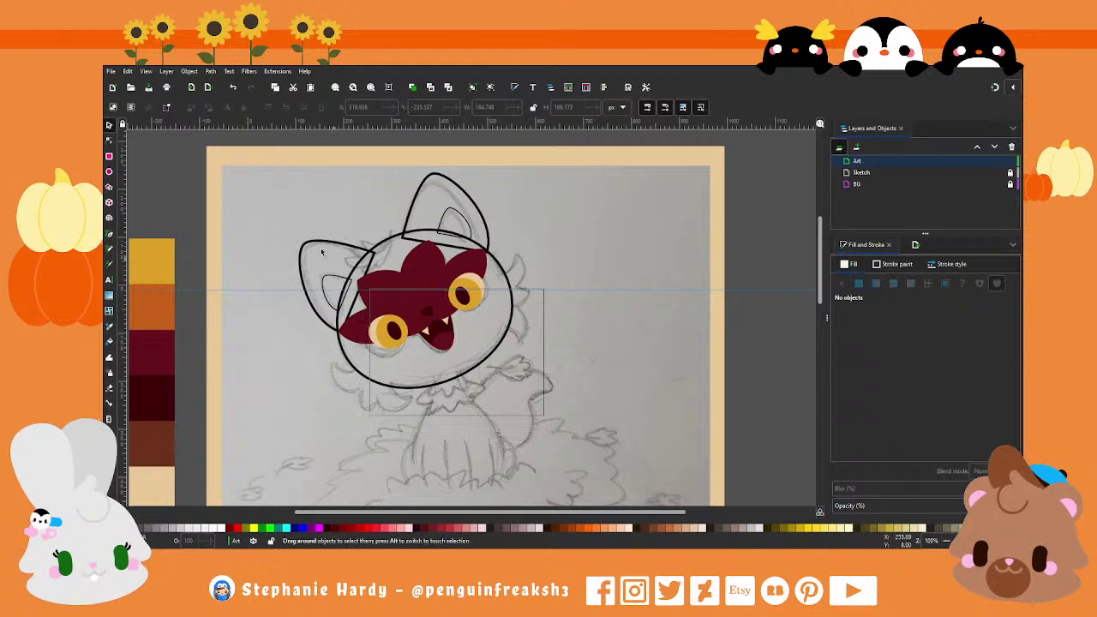
left_click_drag(544, 417, 249, 165)
left_click_drag(516, 168, 534, 240)
left_click(403, 330)
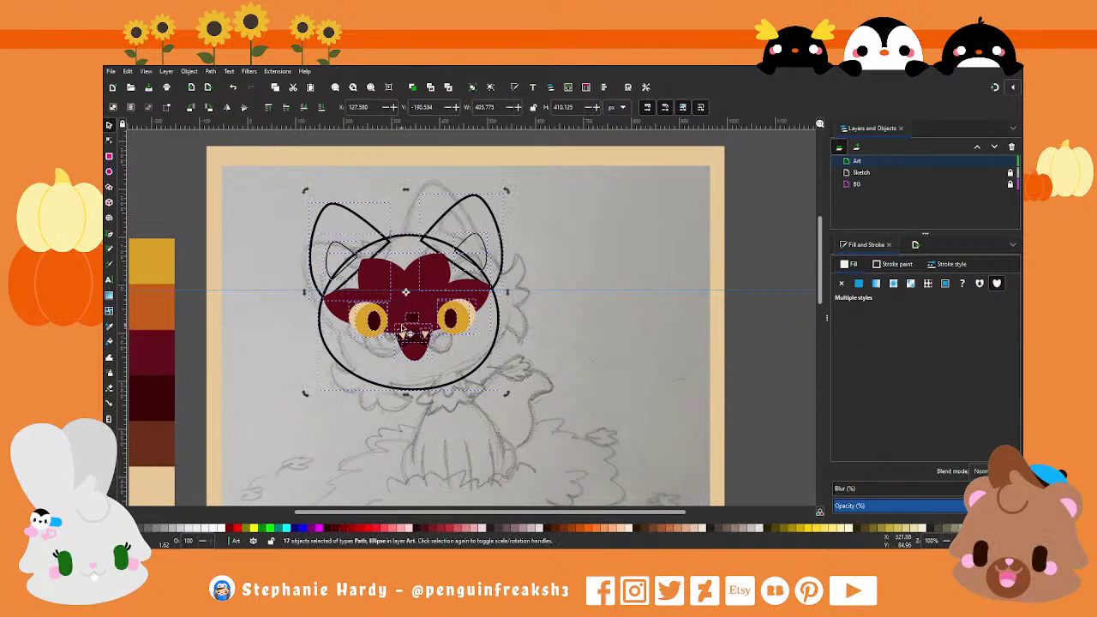
scroll(401, 330, "up", 2)
left_click(406, 328)
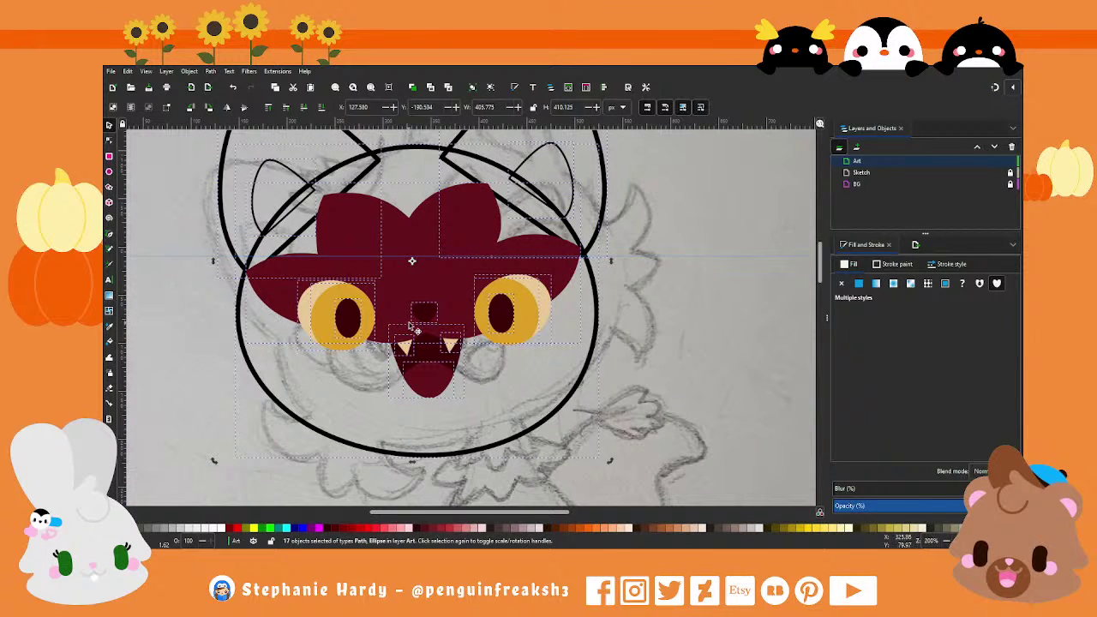
scroll(409, 327, "down", 1)
left_click_drag(553, 422, 551, 428)
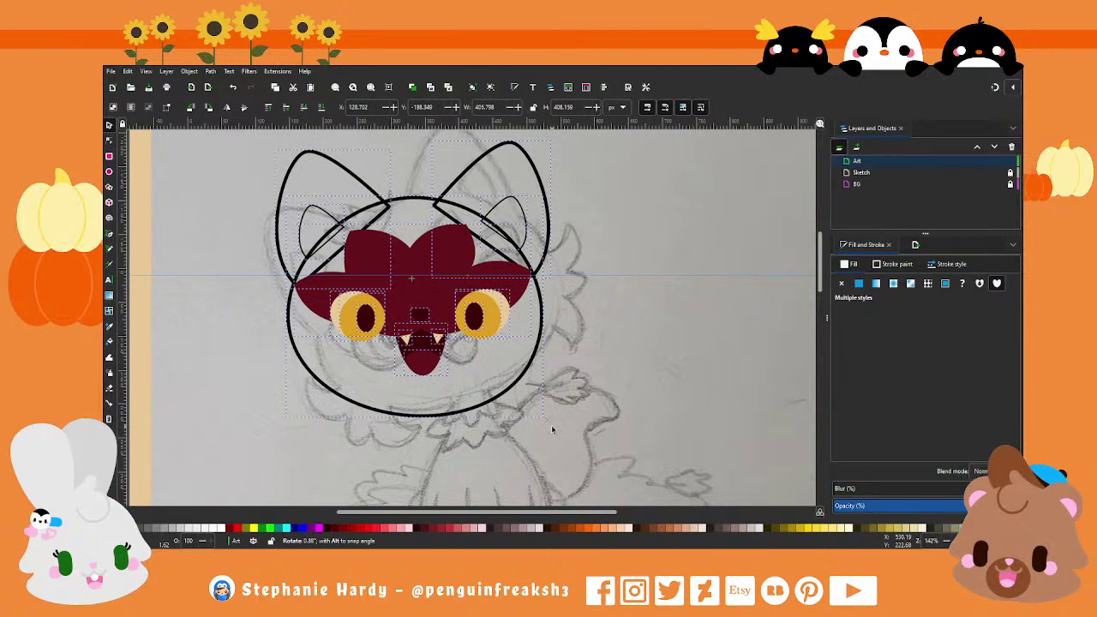
left_click_drag(551, 425, 551, 425)
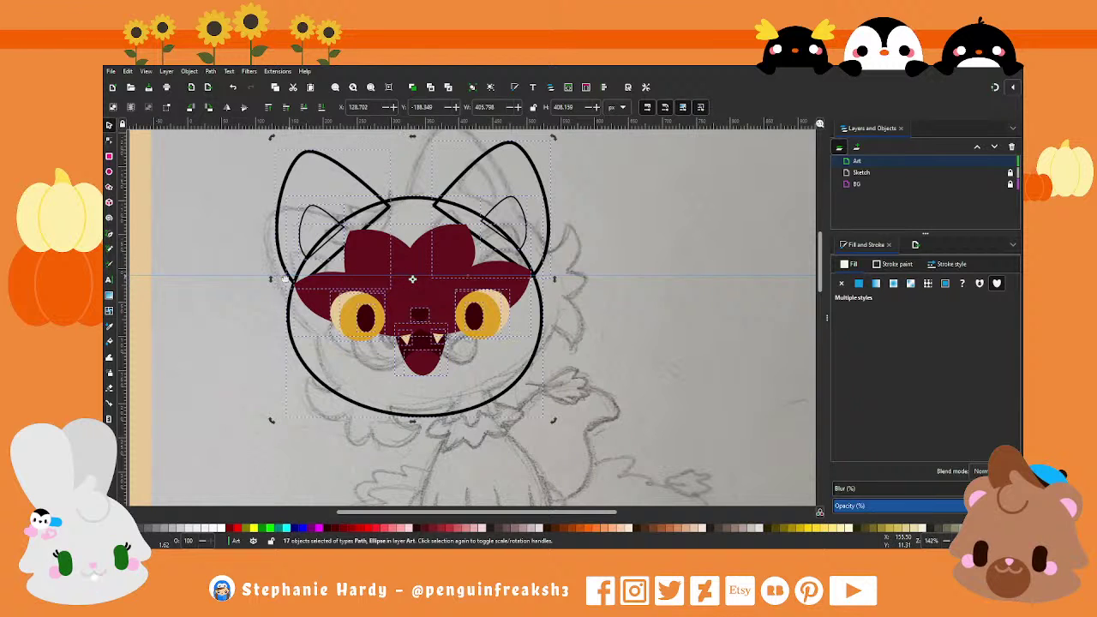
left_click(266, 279)
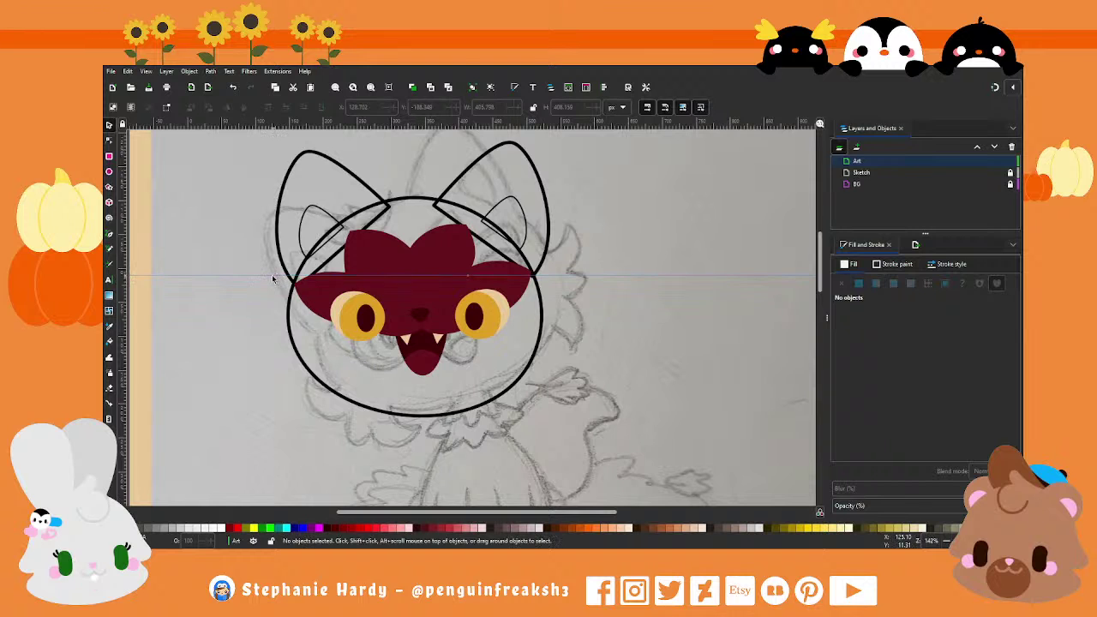
Step: Lower the guide, tilt all the artwork about 1°, then delete the guide
left_click_drag(272, 279, 270, 292)
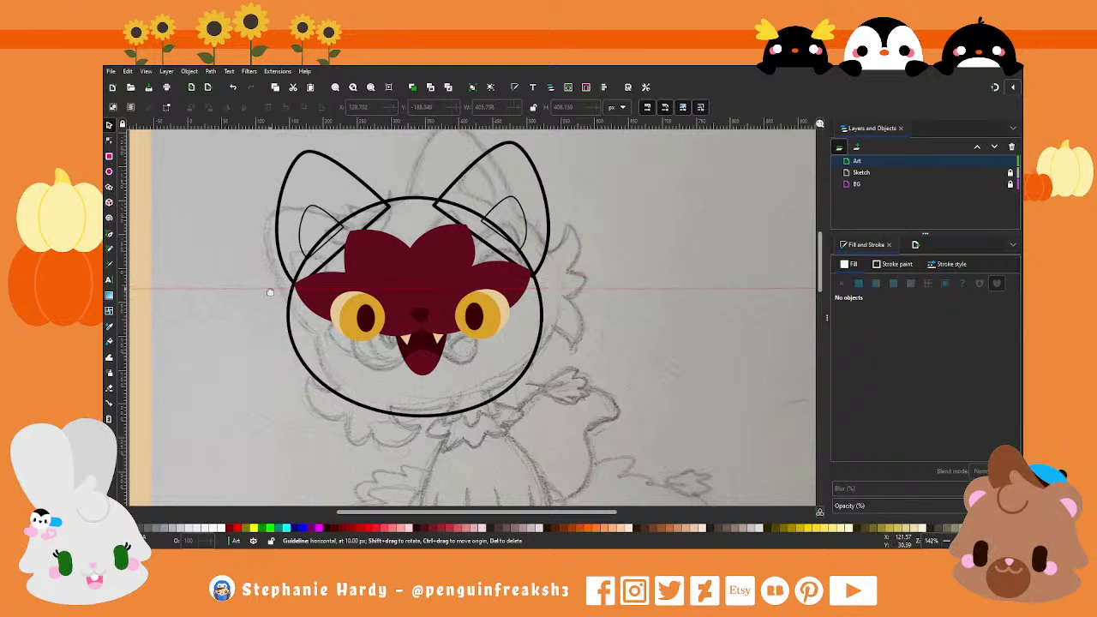
key("1")
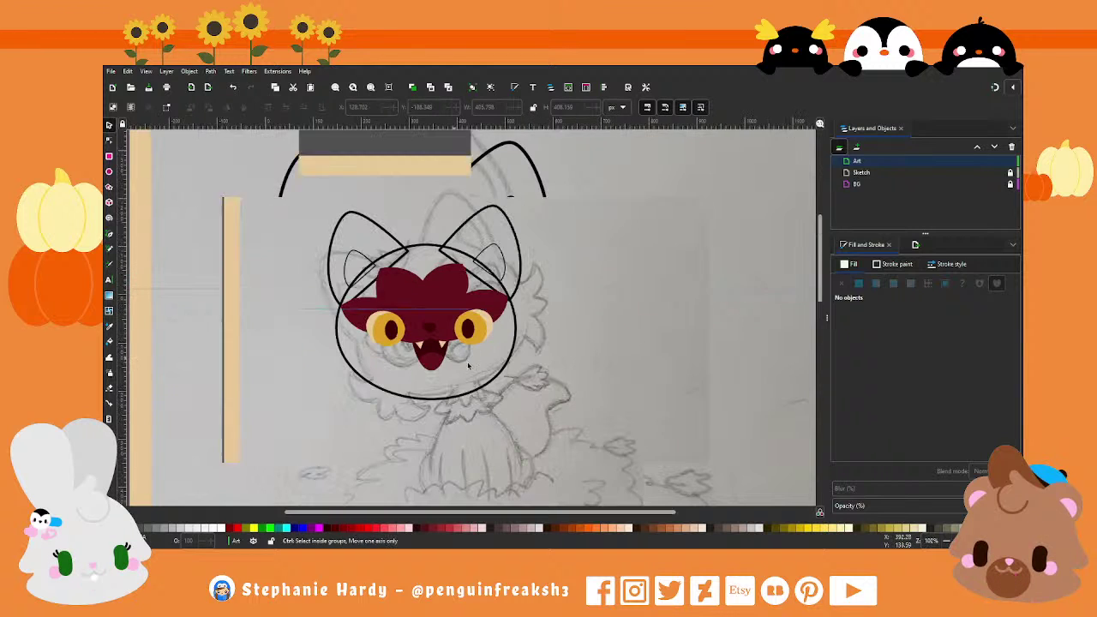
key("ctrl+a")
scroll(390, 307, "up", 1)
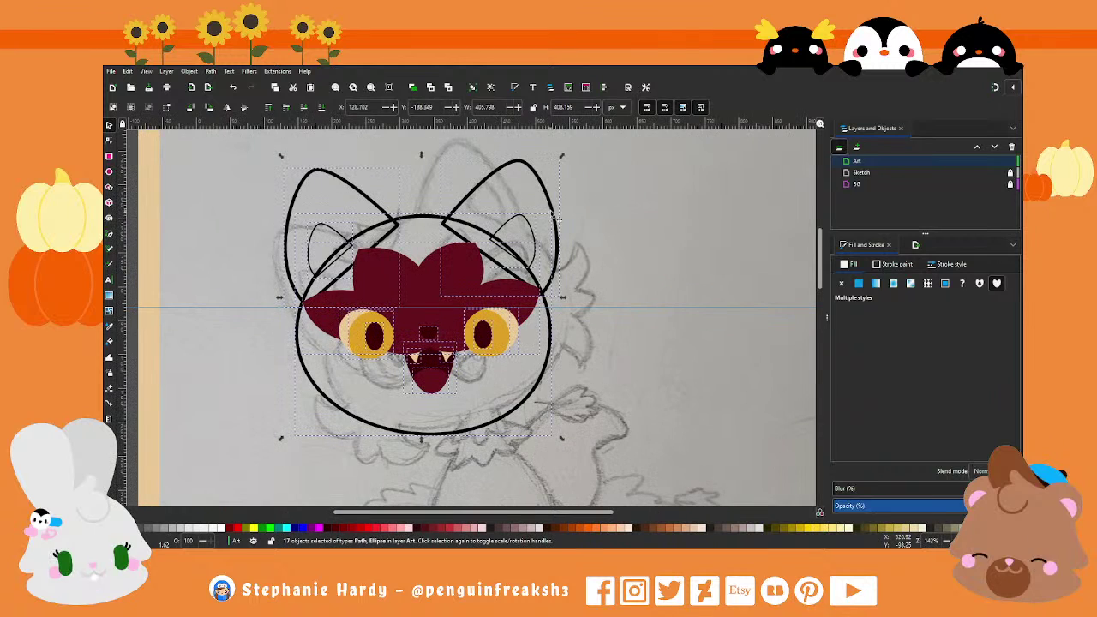
left_click_drag(562, 157, 564, 164)
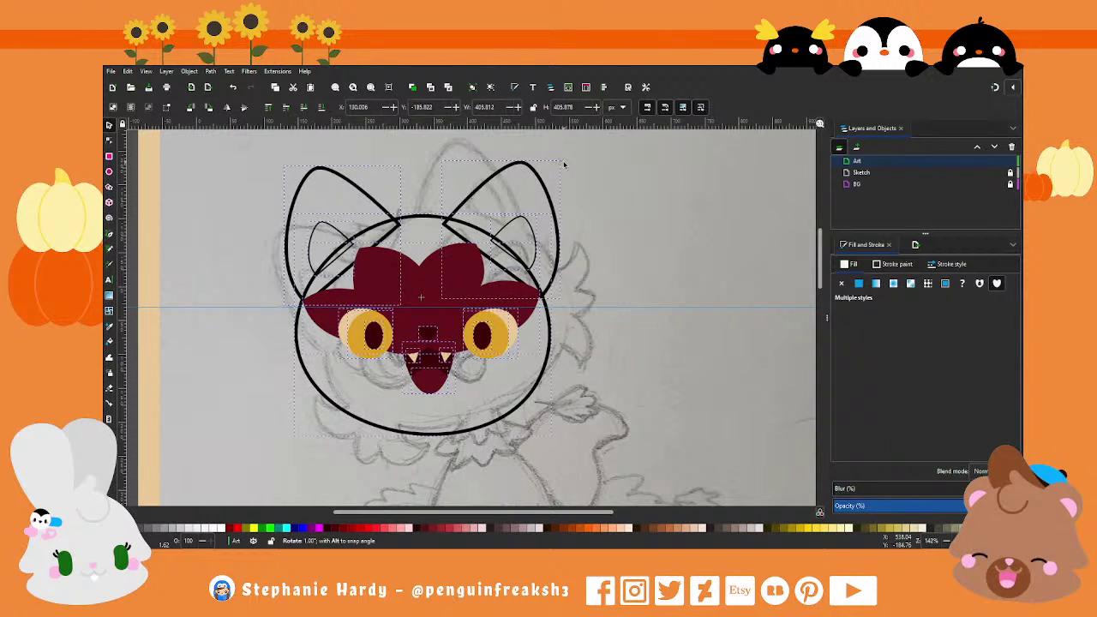
left_click_drag(564, 165, 563, 162)
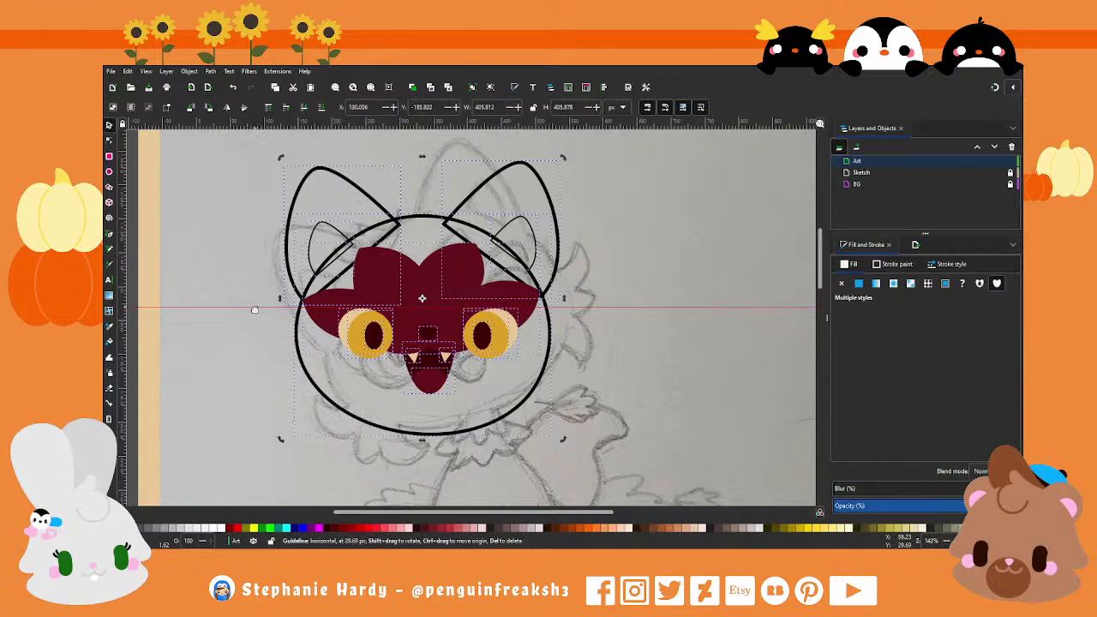
key("Delete")
scroll(444, 297, "down", 2, "ctrl")
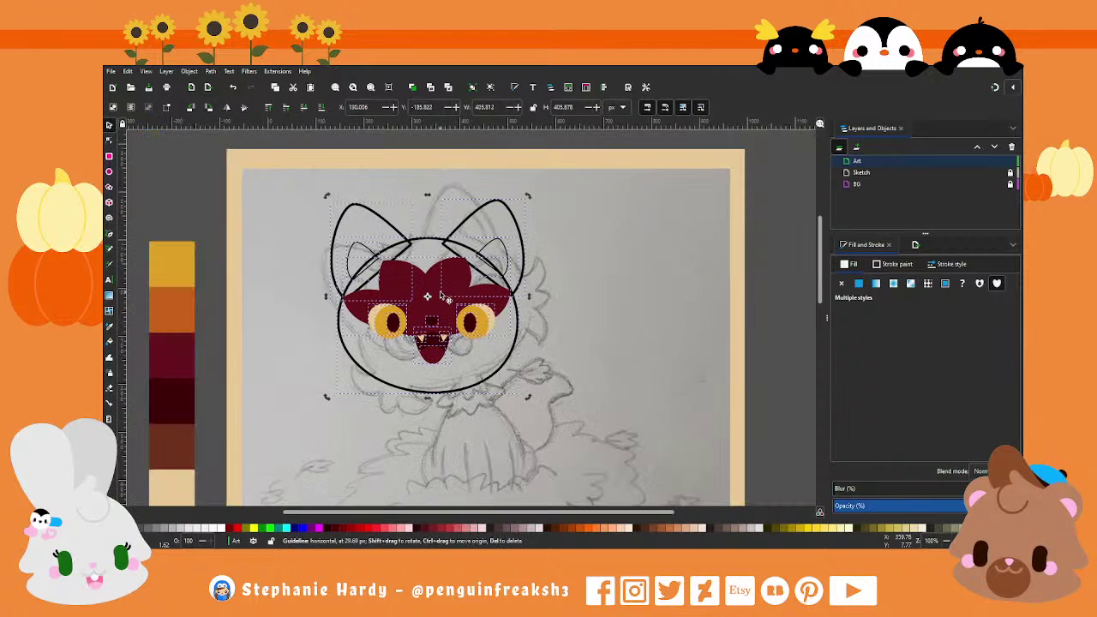
key("Escape")
Step: Shift the right ear and its inner ear about 7 px to the right
scroll(409, 170, "up", 2, "ctrl")
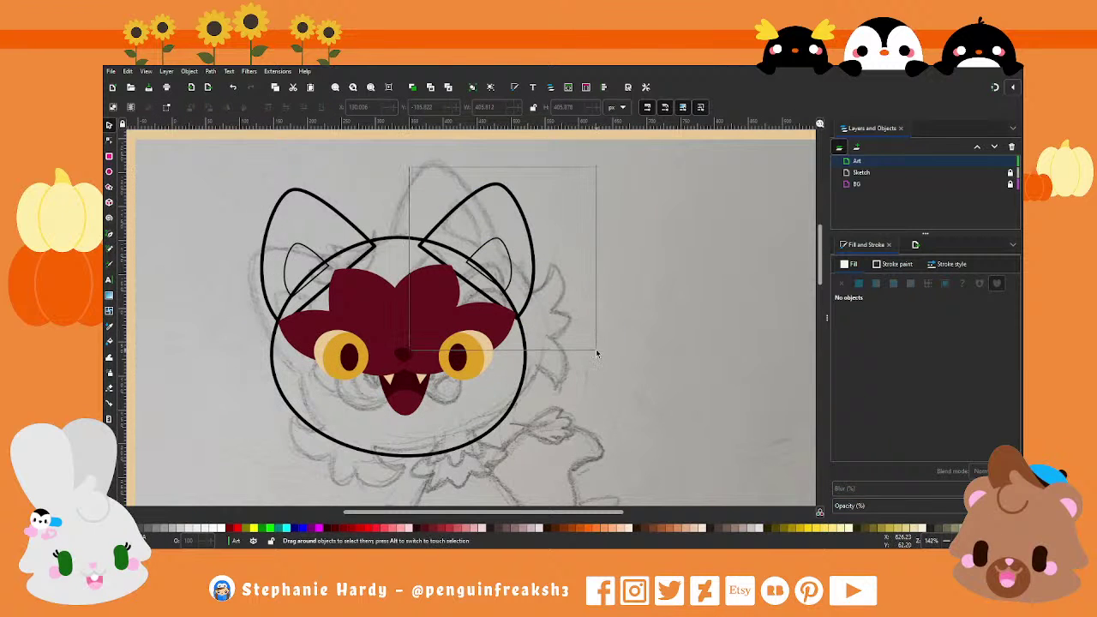
left_click_drag(409, 169, 596, 348)
scroll(403, 271, "up", 1, "ctrl")
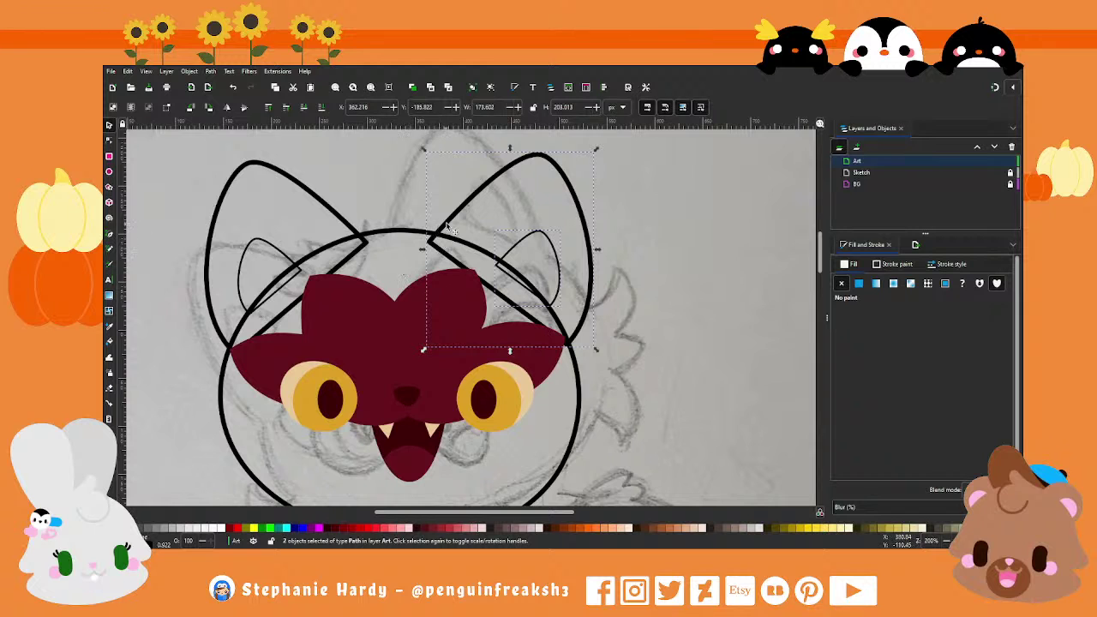
left_click_drag(447, 225, 460, 228)
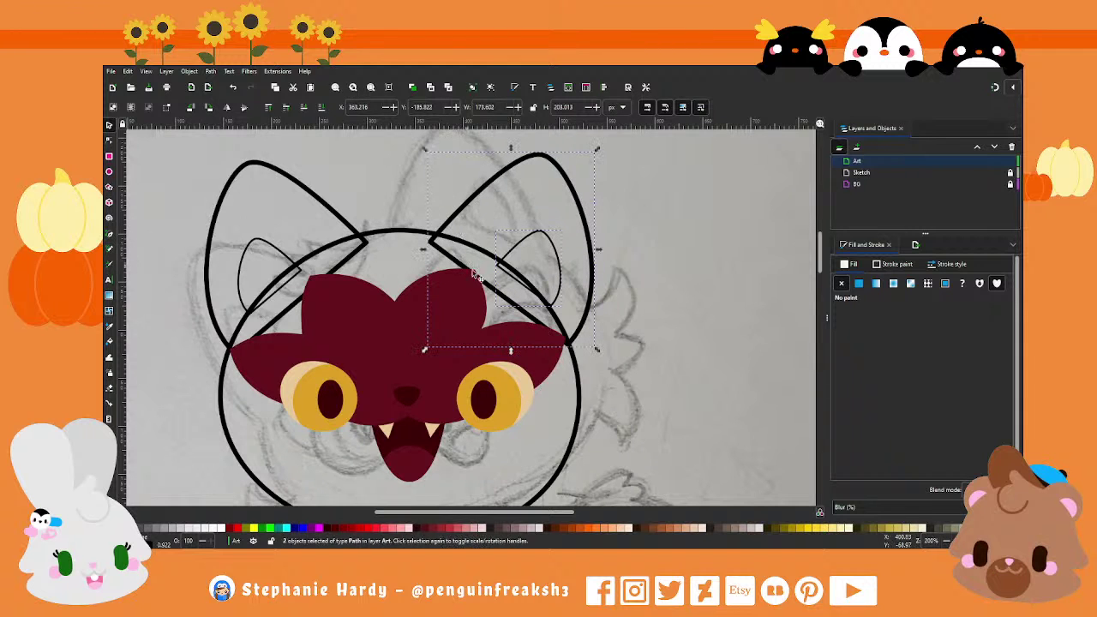
scroll(480, 283, "down", 1, "ctrl")
scroll(469, 294, "down", 1)
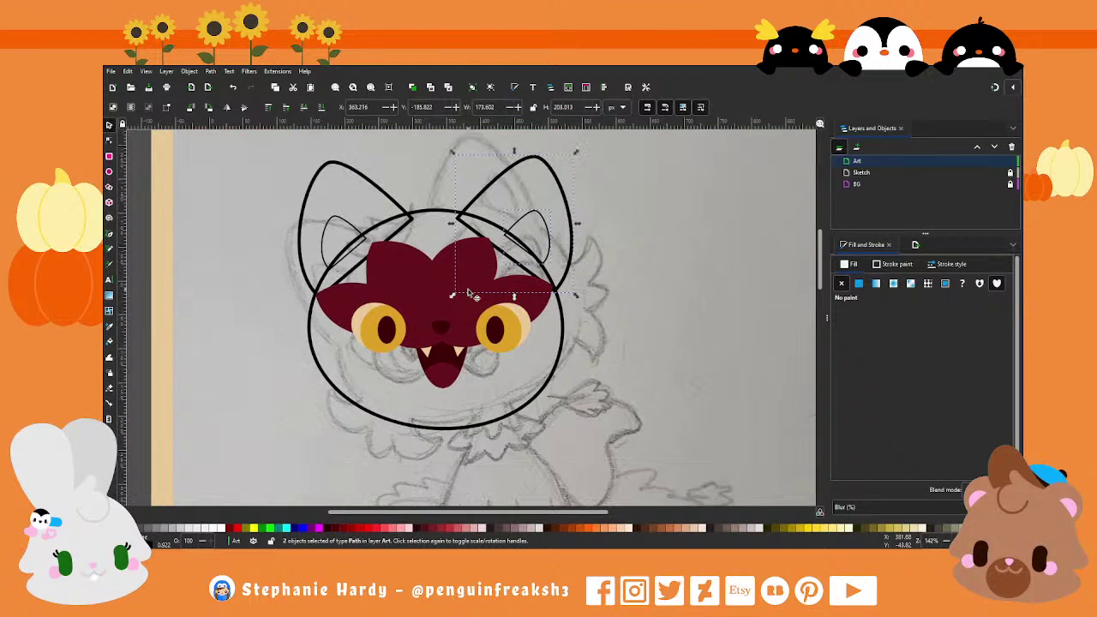
scroll(469, 294, "down", 1)
scroll(467, 294, "up", 1)
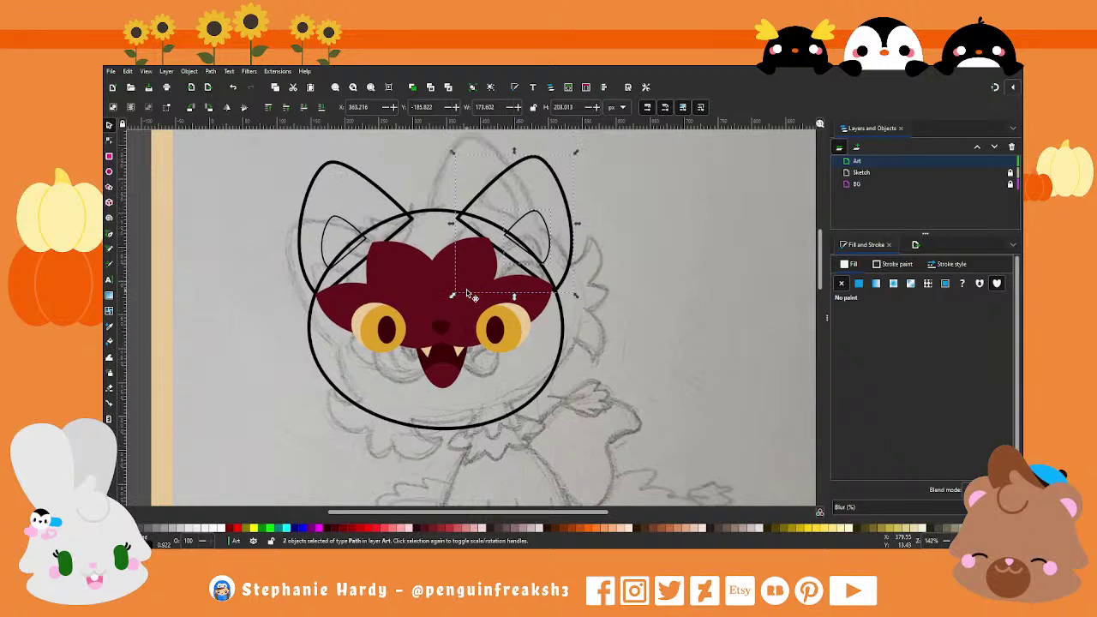
left_click(524, 416)
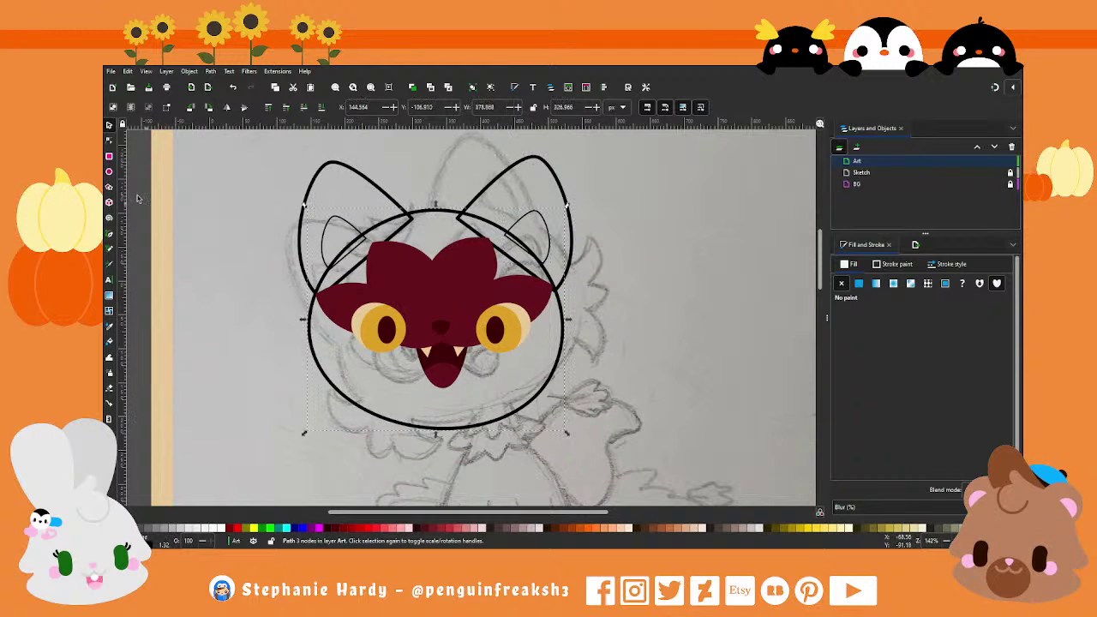
Step: Drag the head outline's Bezier handles to widen its sides and bottom around the face
left_click(109, 139)
left_click_drag(549, 374, 553, 367)
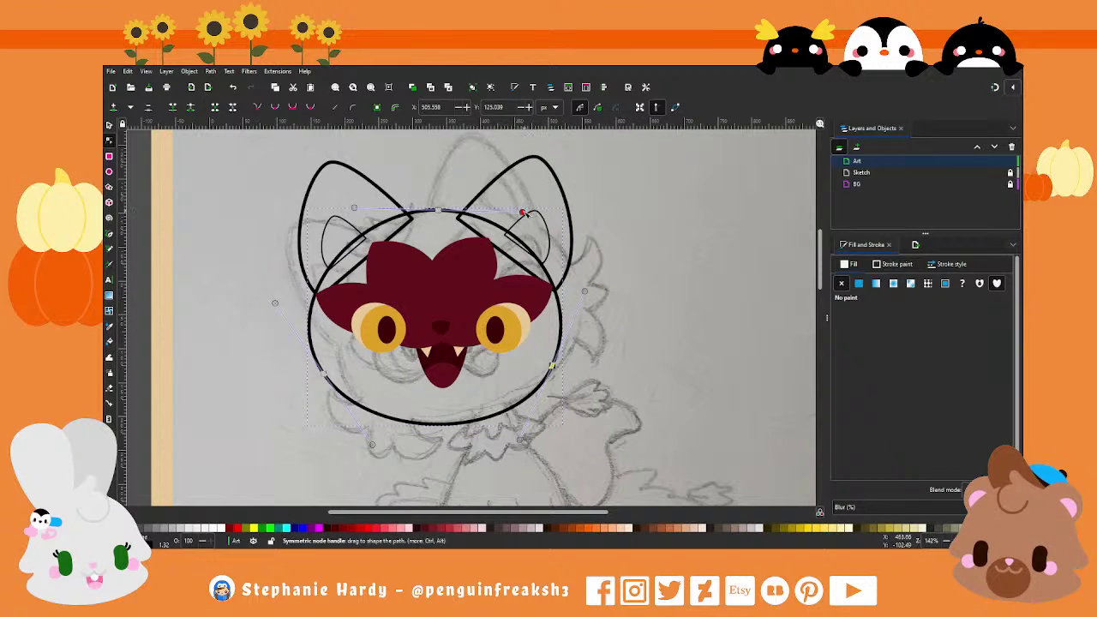
left_click_drag(523, 210, 530, 214)
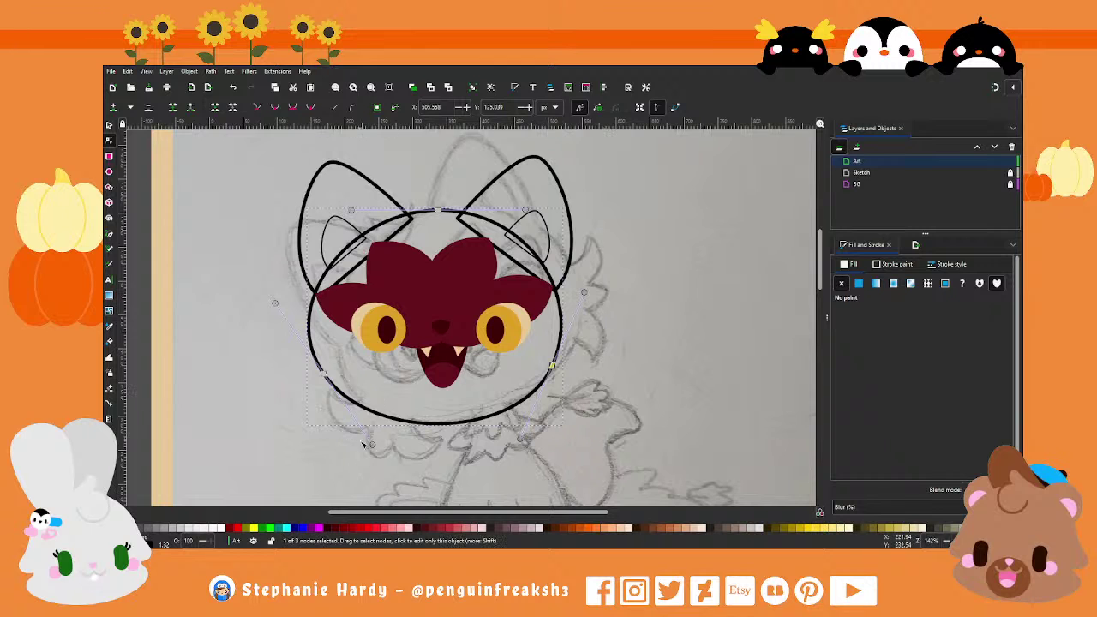
left_click_drag(372, 444, 365, 446)
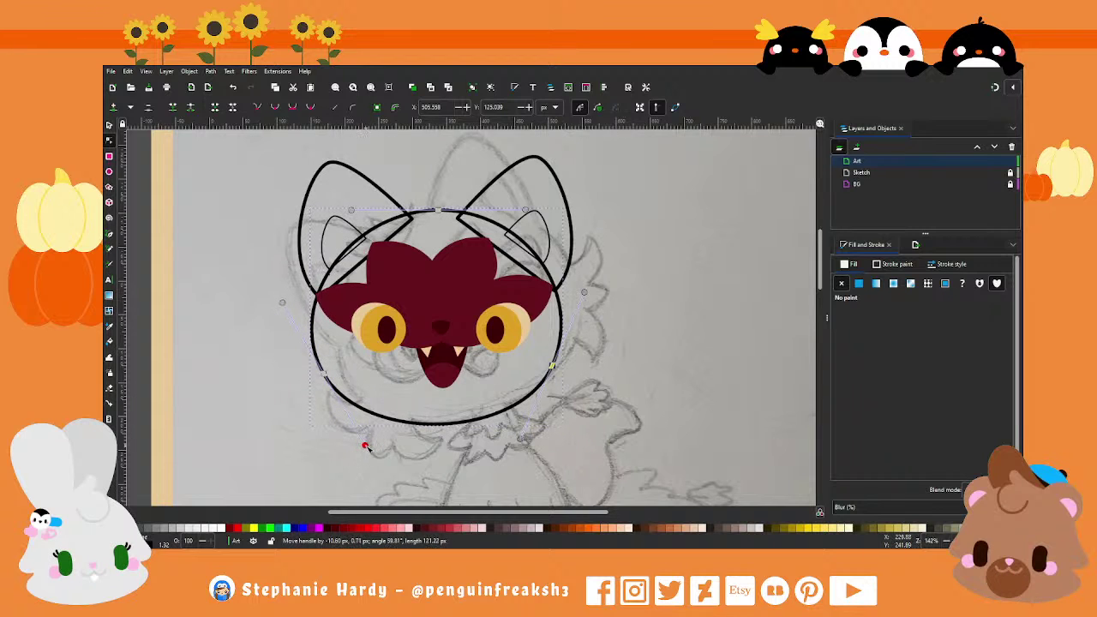
left_click_drag(282, 304, 282, 300)
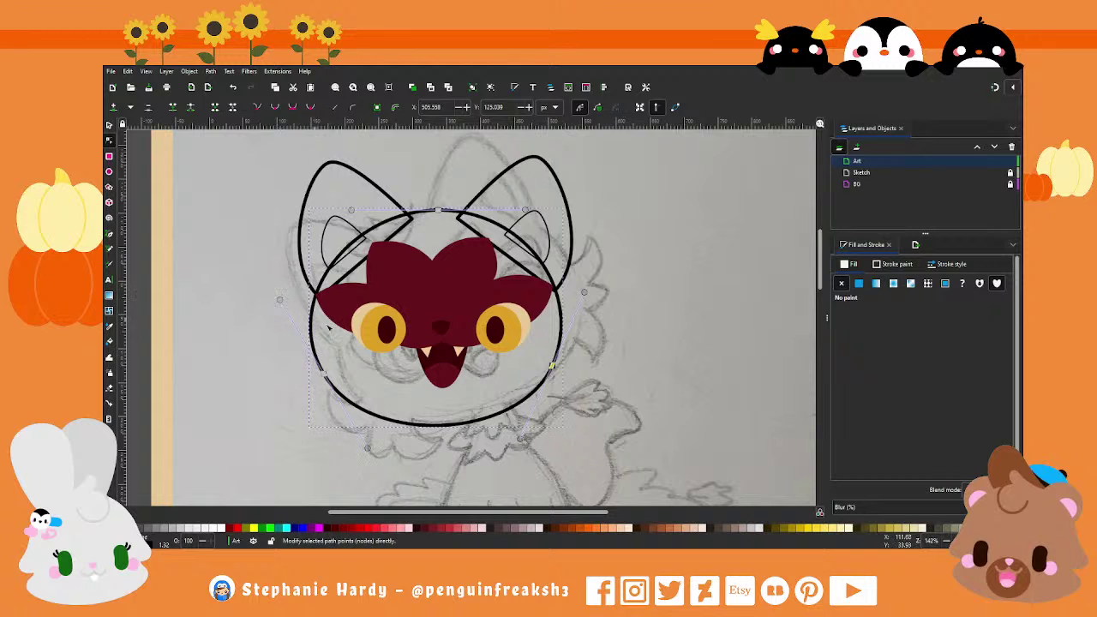
scroll(433, 338, "down", 1, "ctrl")
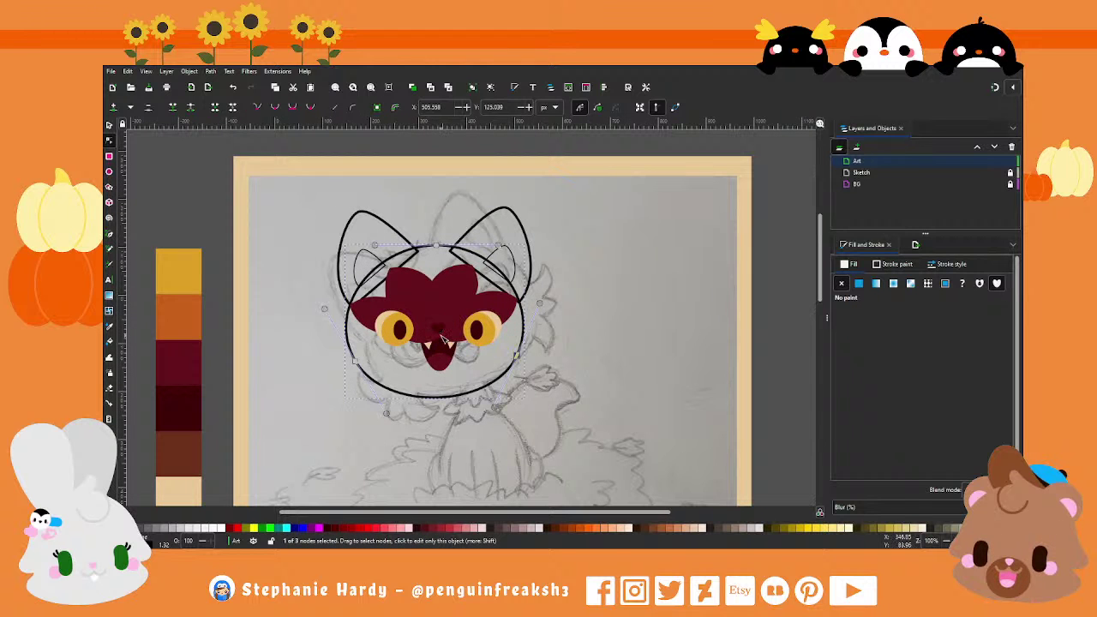
scroll(439, 333, "up", 1, "ctrl")
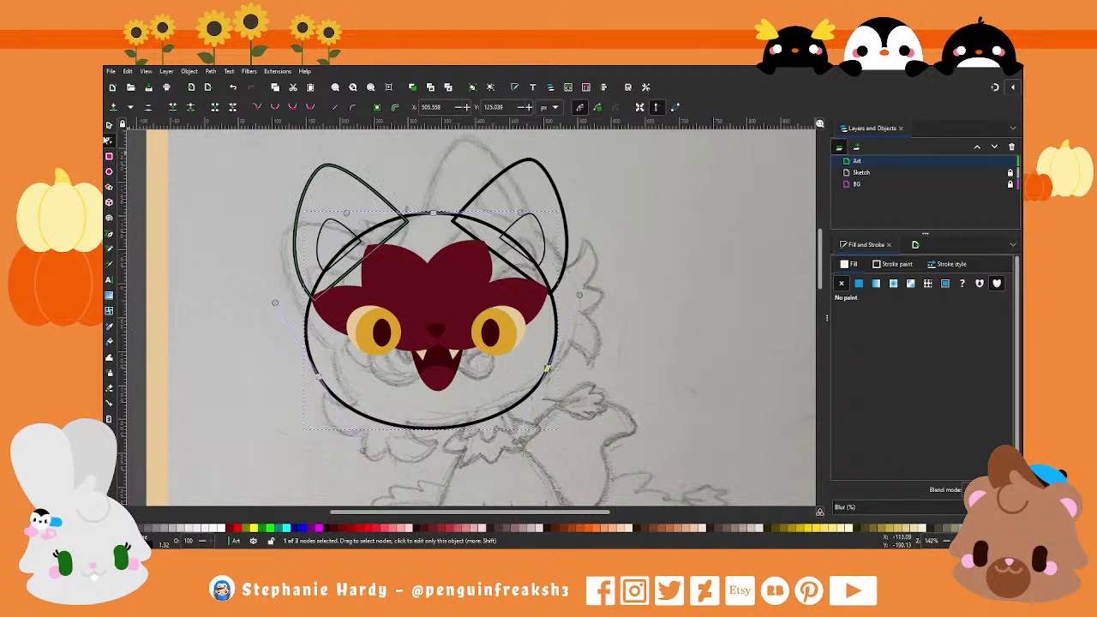
key("s")
left_click(337, 230)
Step: Give both inner-ear shapes a flat dark maroon fill sampled with the Dropper
left_click(518, 225, "shift")
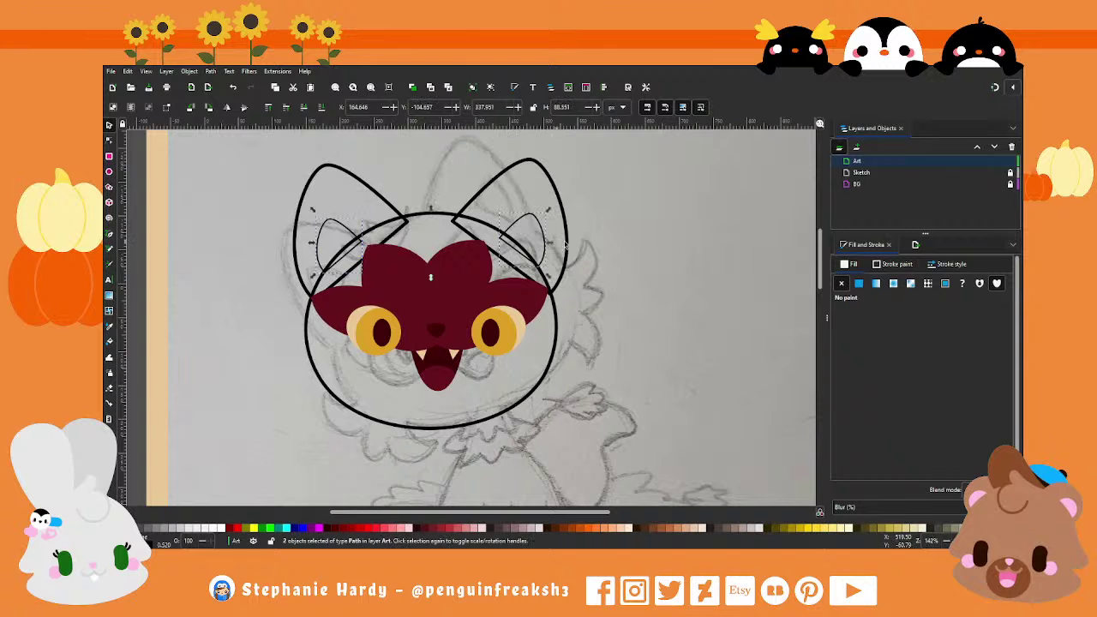
key("ctrl+shift+v")
left_click(896, 265)
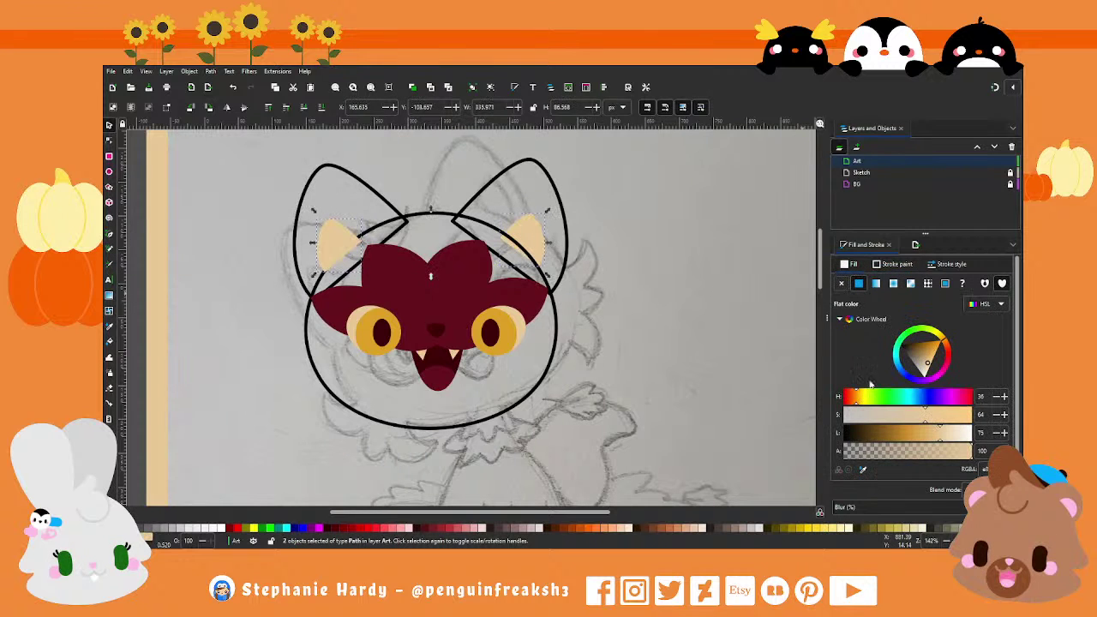
key("d")
left_click(444, 336)
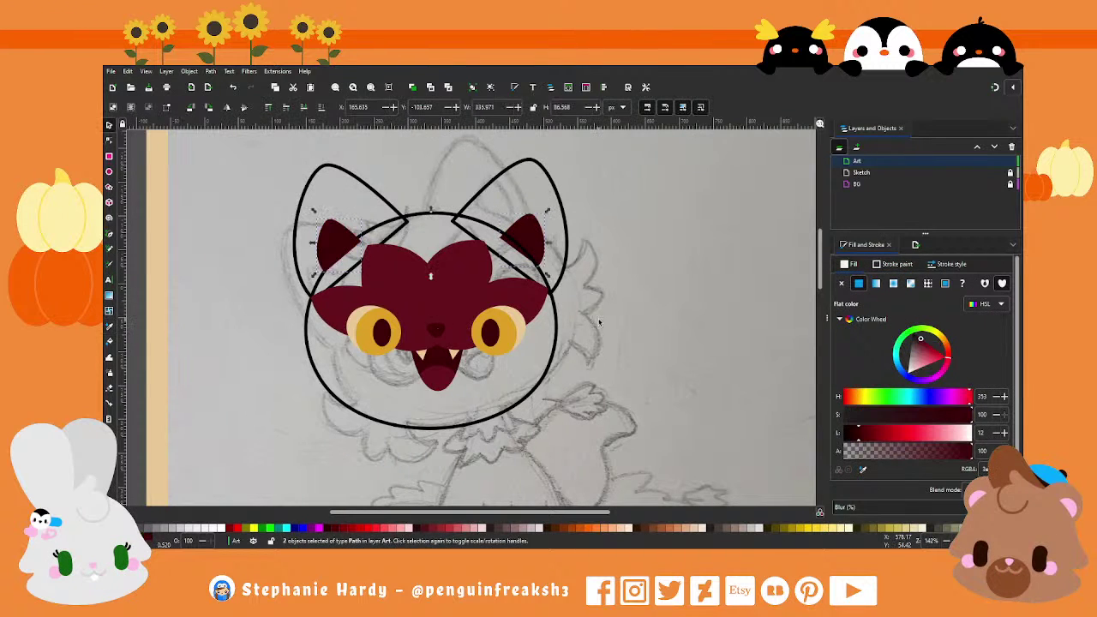
key("Escape")
key("s")
key("5")
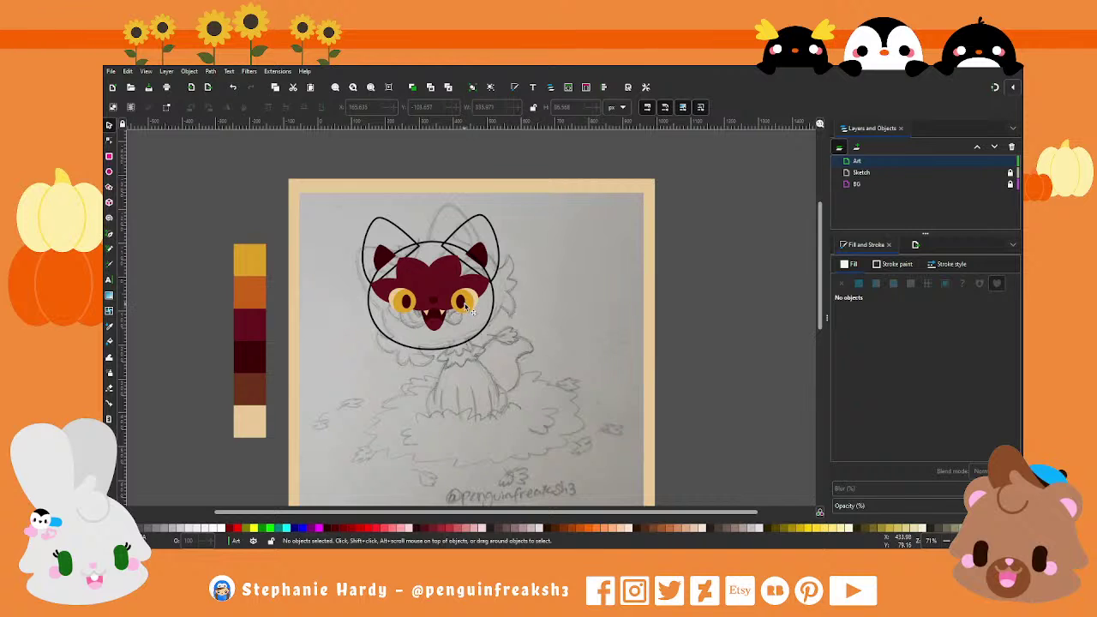
scroll(467, 307, "up", 1)
scroll(449, 293, "down", 1)
scroll(450, 284, "up", 1, "ctrl")
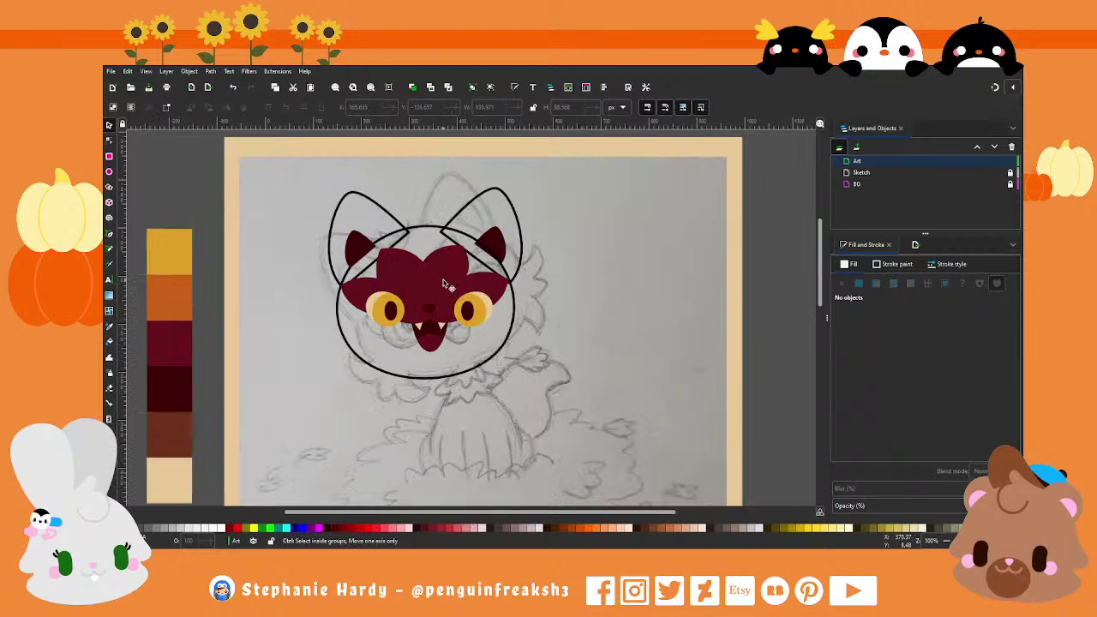
Step: Fill both ear outlines dark red and recolour the inner ears a lighter red
left_click(388, 216)
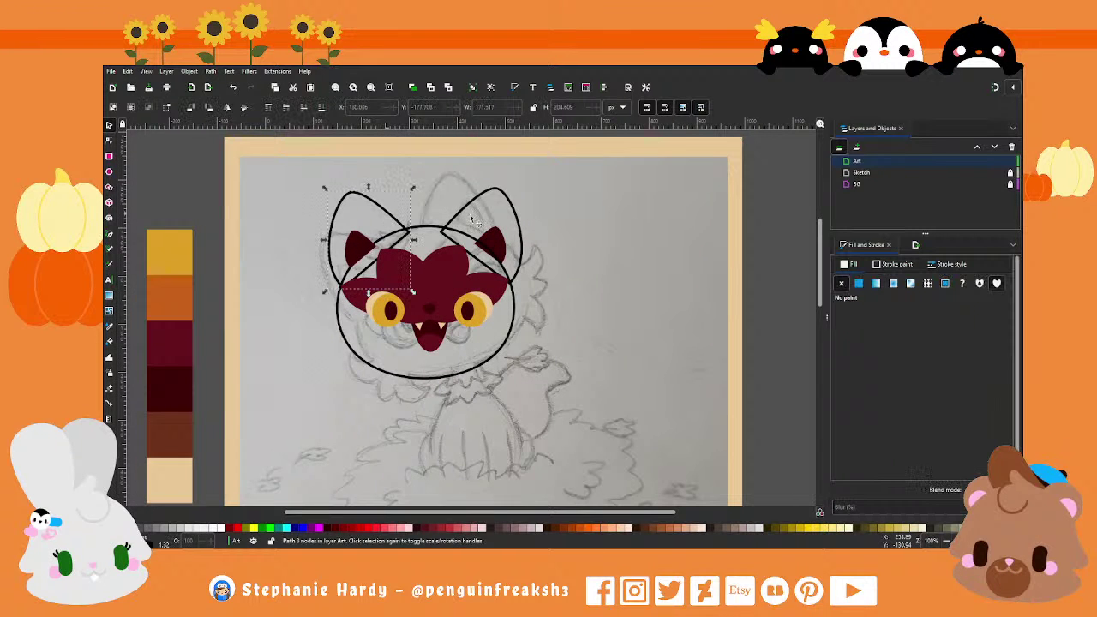
left_click(474, 209, "shift")
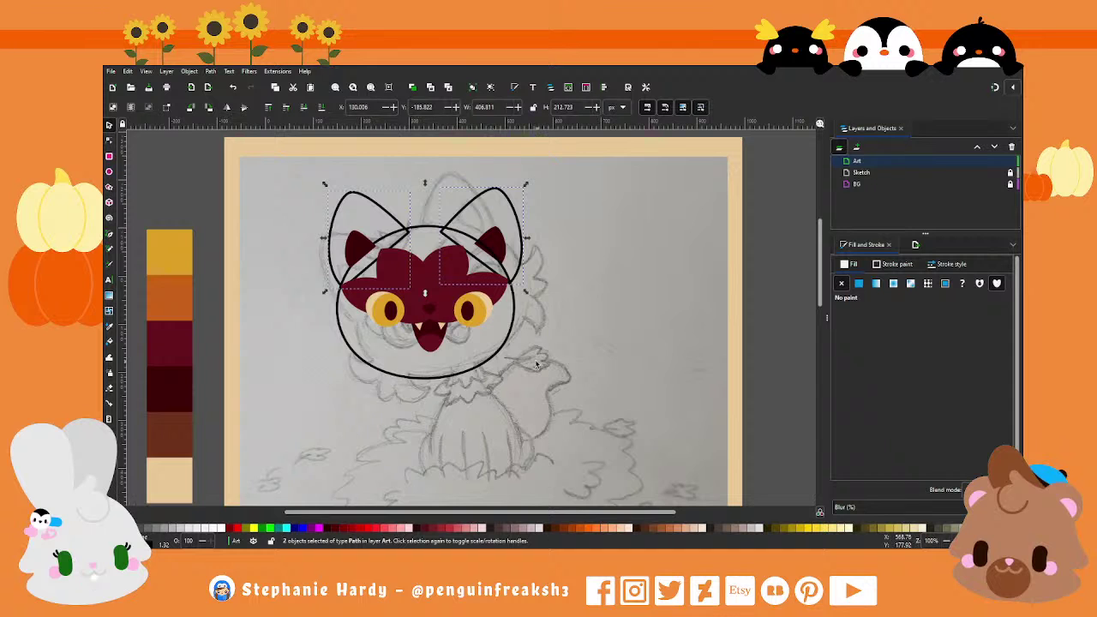
left_click(859, 283)
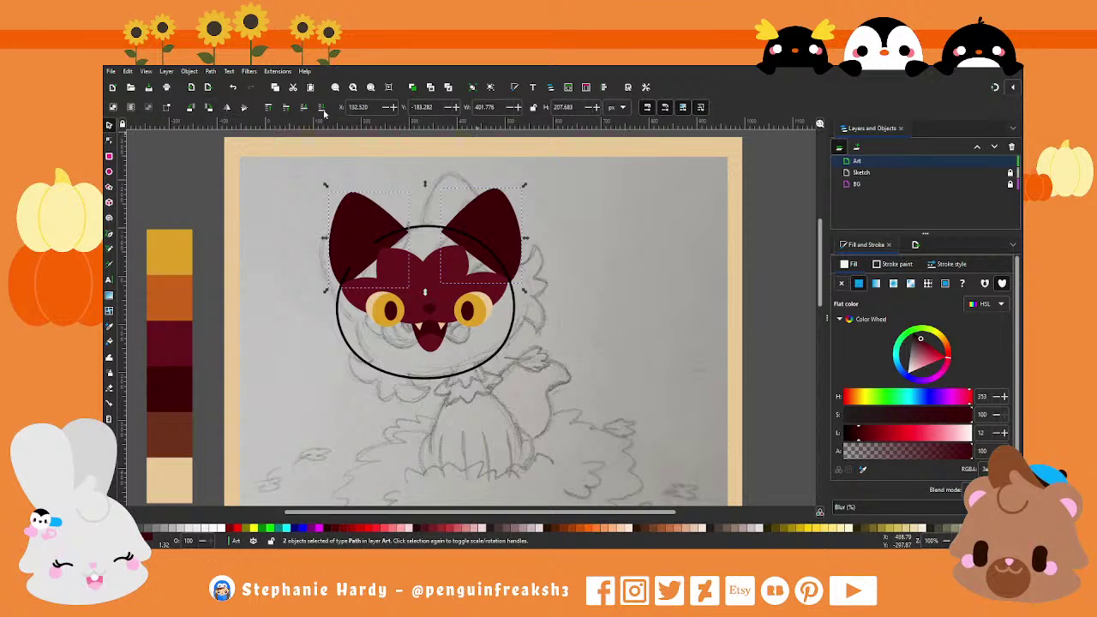
left_click(363, 249)
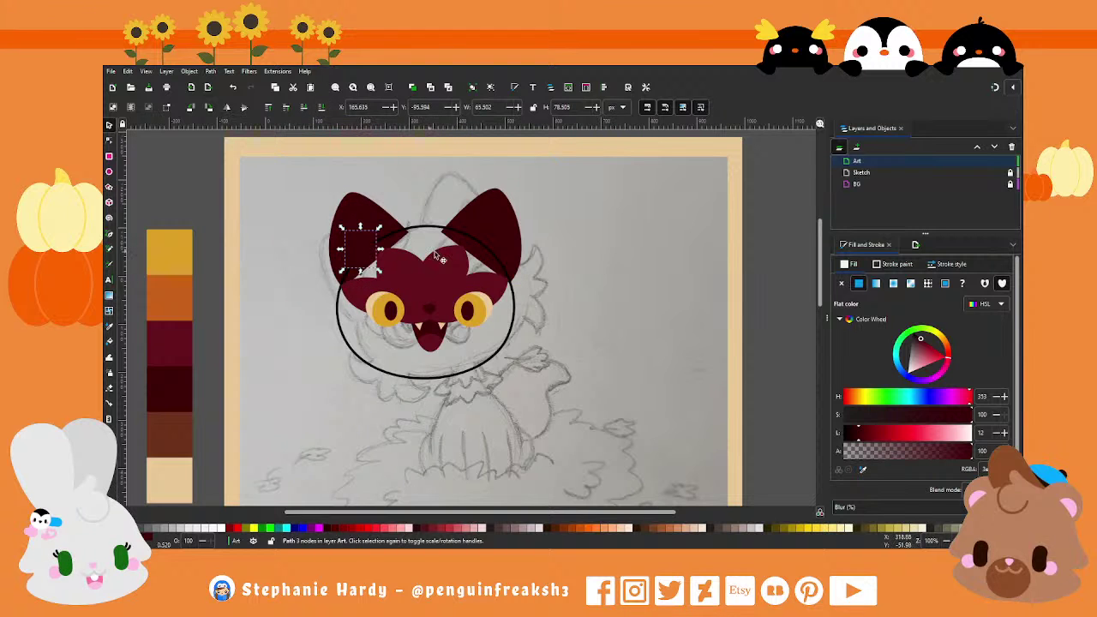
left_click(485, 245, "shift")
left_click(858, 472)
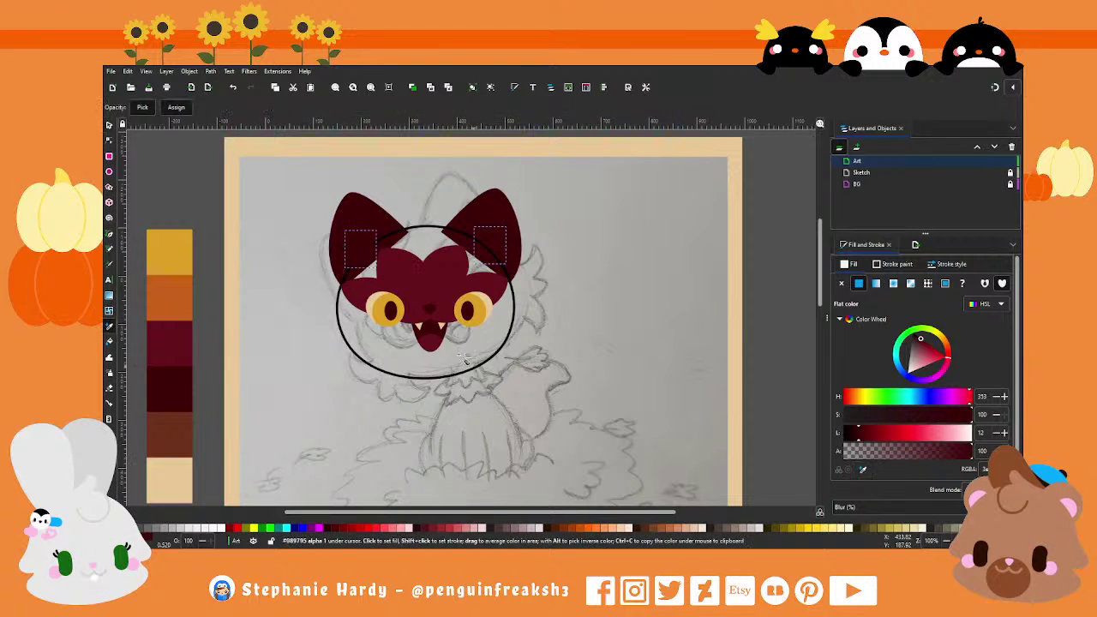
left_click(429, 339)
left_click(583, 300)
left_click(519, 311)
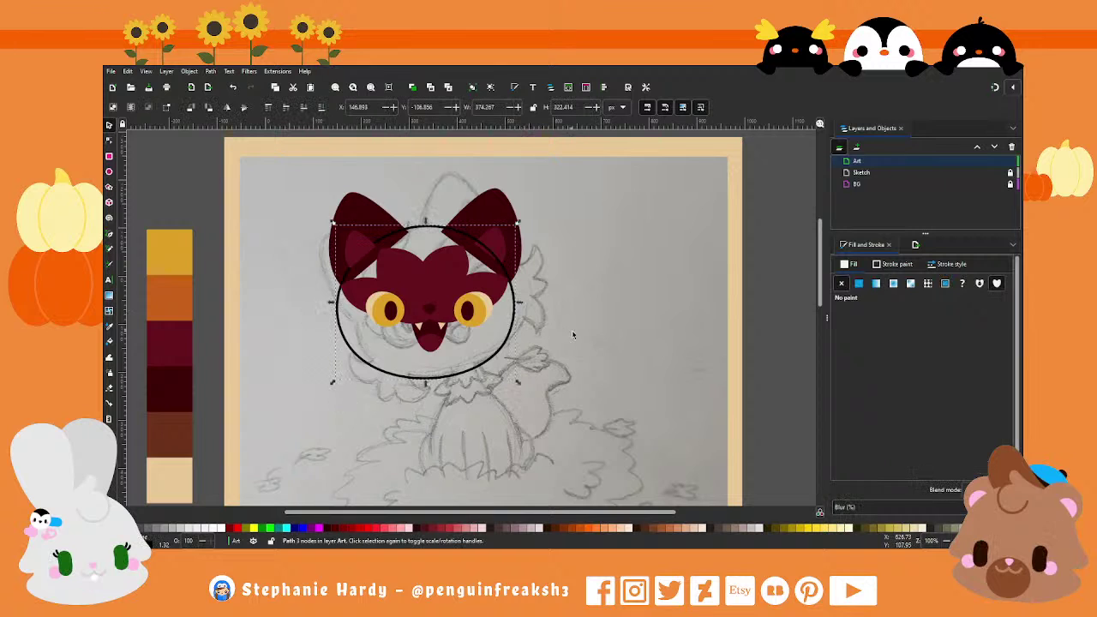
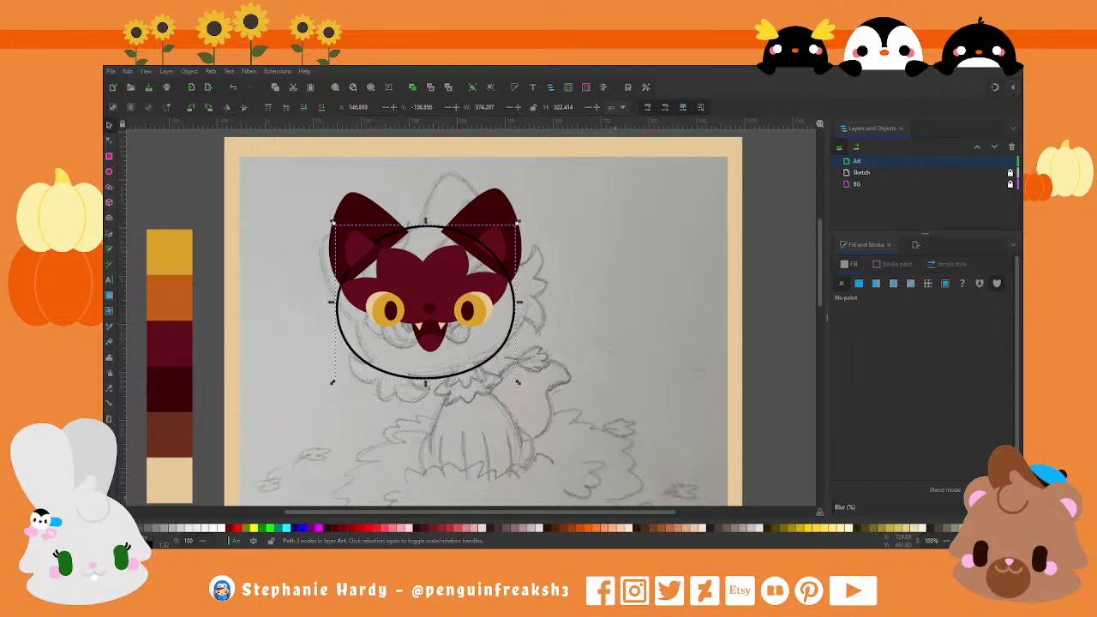
Step: Recolour both ears with the head's maroon using the Dropper
key("alt+Tab")
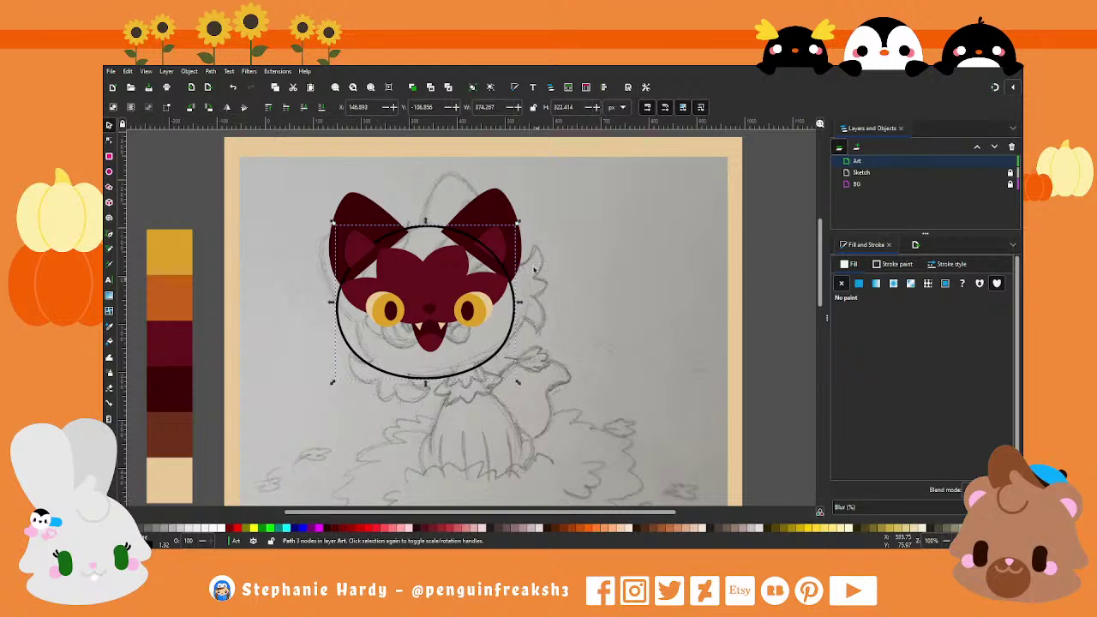
left_click(513, 224)
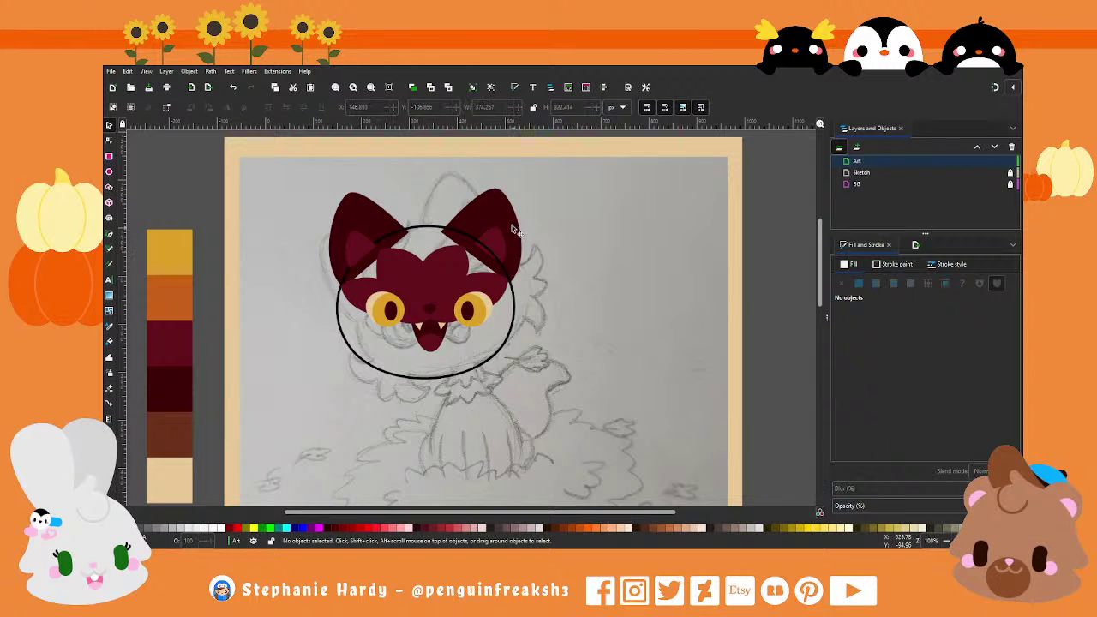
left_click(412, 219, "shift")
key("d")
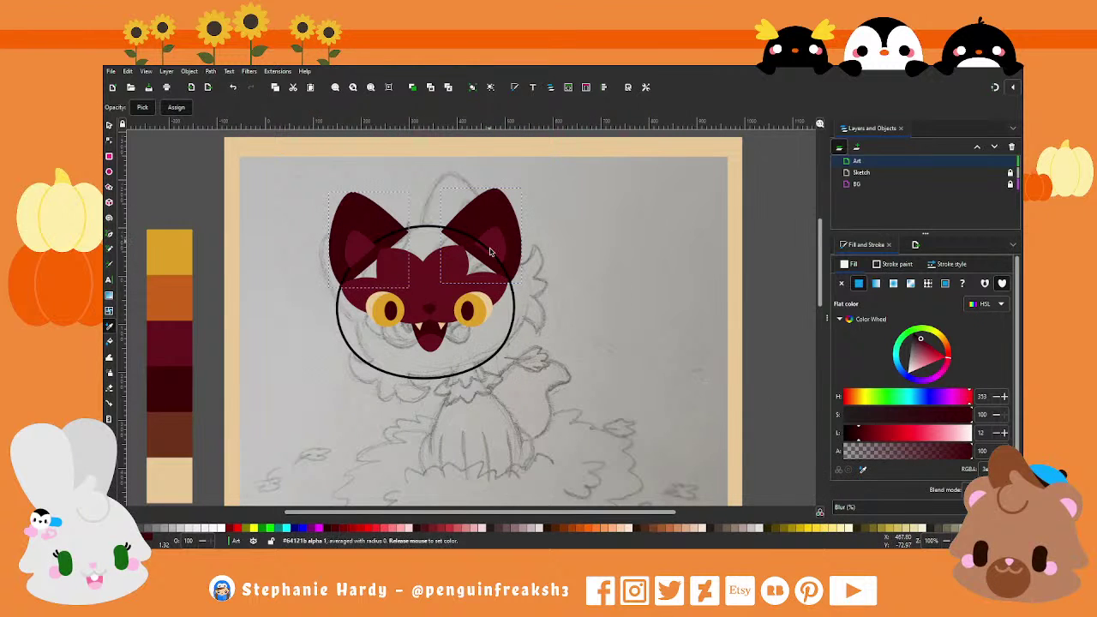
left_click(490, 251)
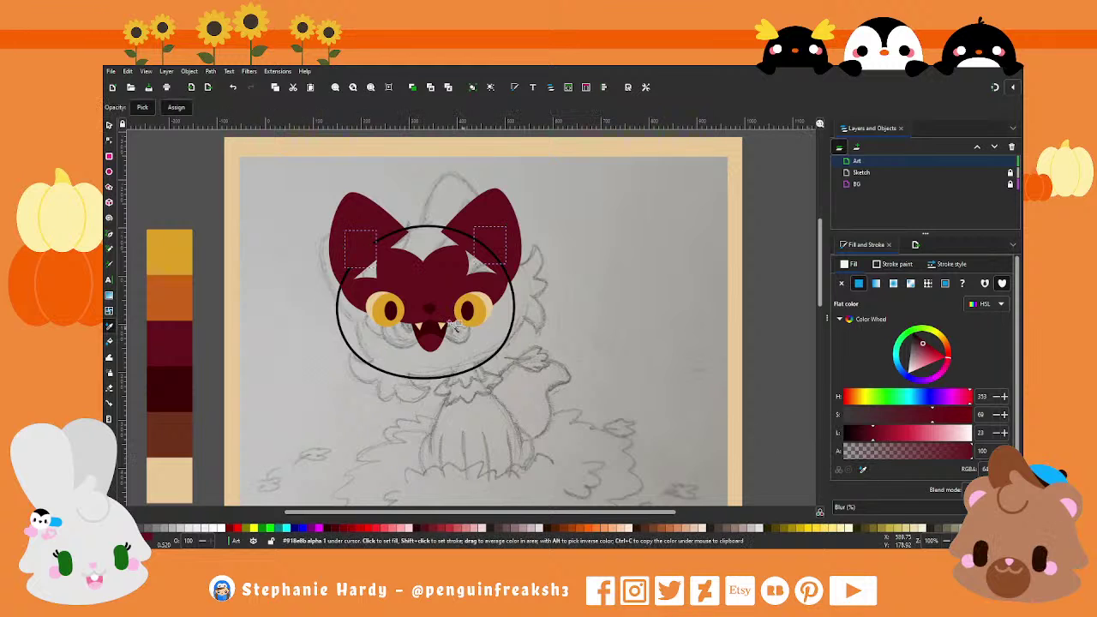
Step: Fill the round face with dark maroon and remove its black outline
key("s")
left_click(480, 368)
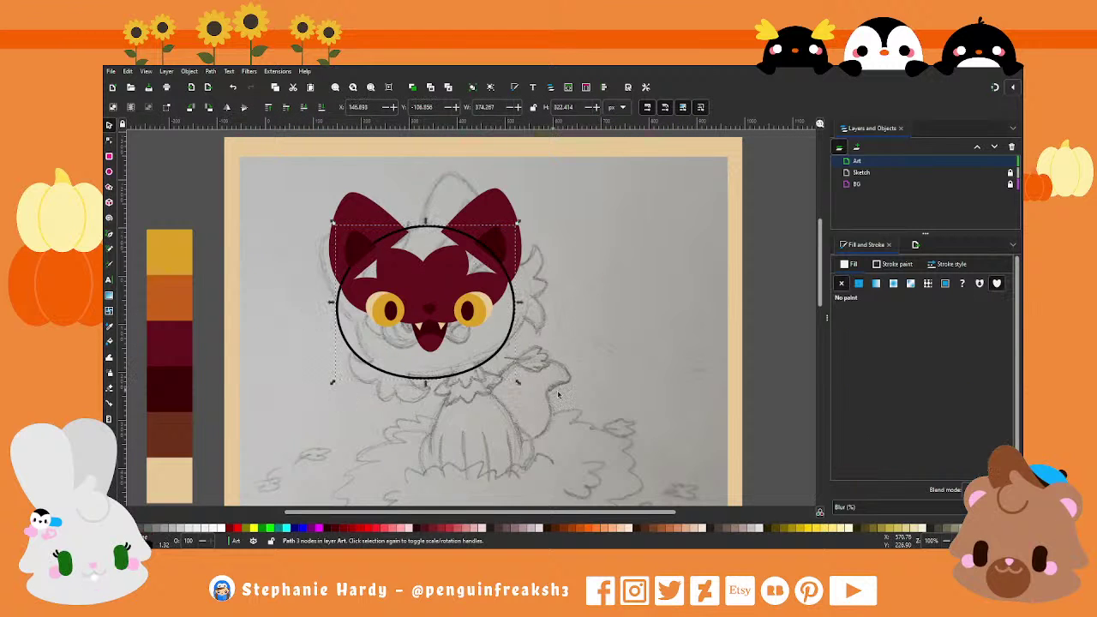
left_click(860, 286)
left_click(896, 264)
left_click(841, 284)
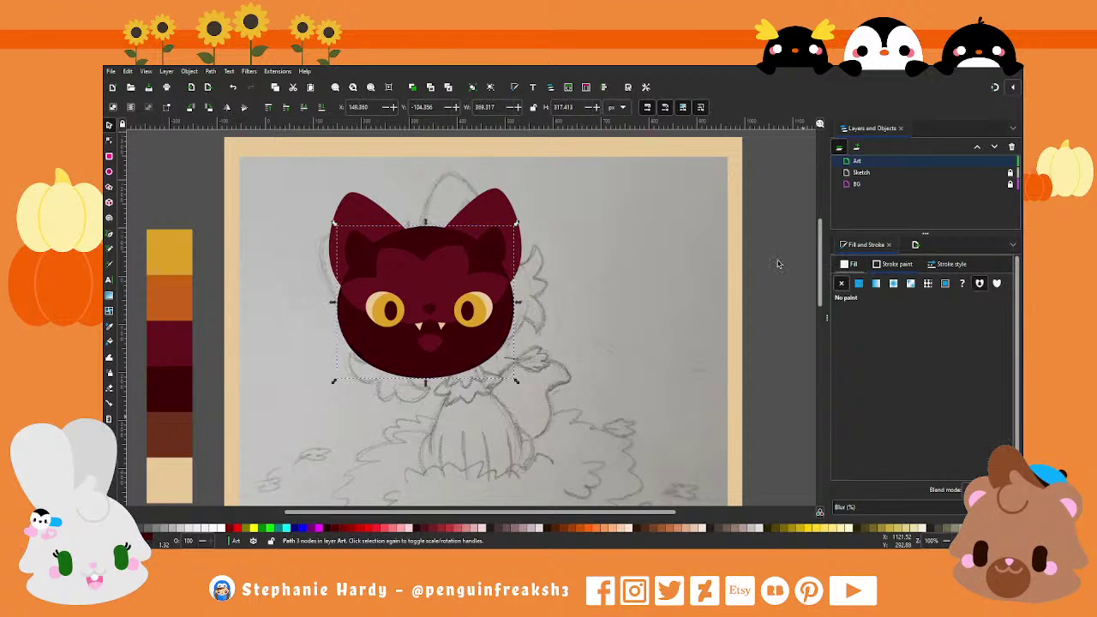
left_click(566, 293)
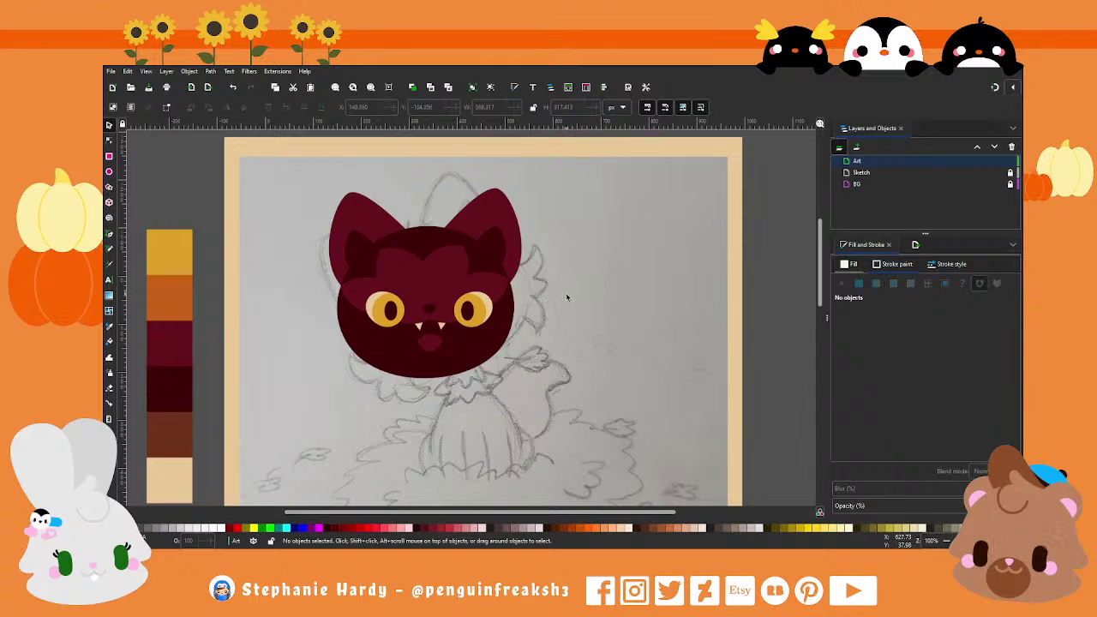
Step: Give the mouth a flat fill sampled from the brown palette swatch
left_click(437, 333)
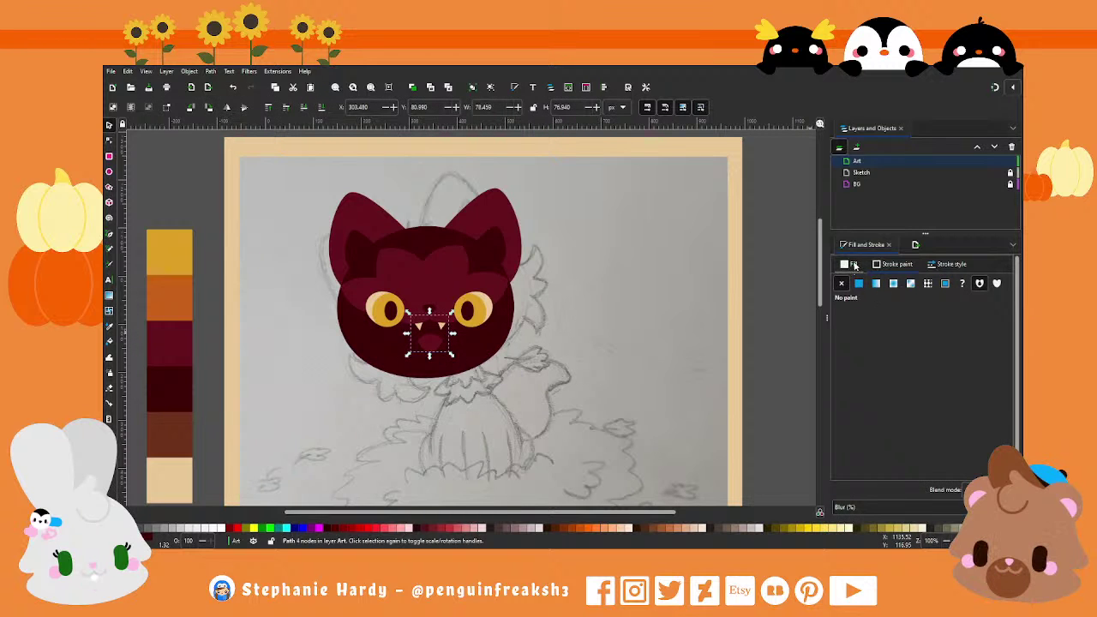
left_click(859, 284)
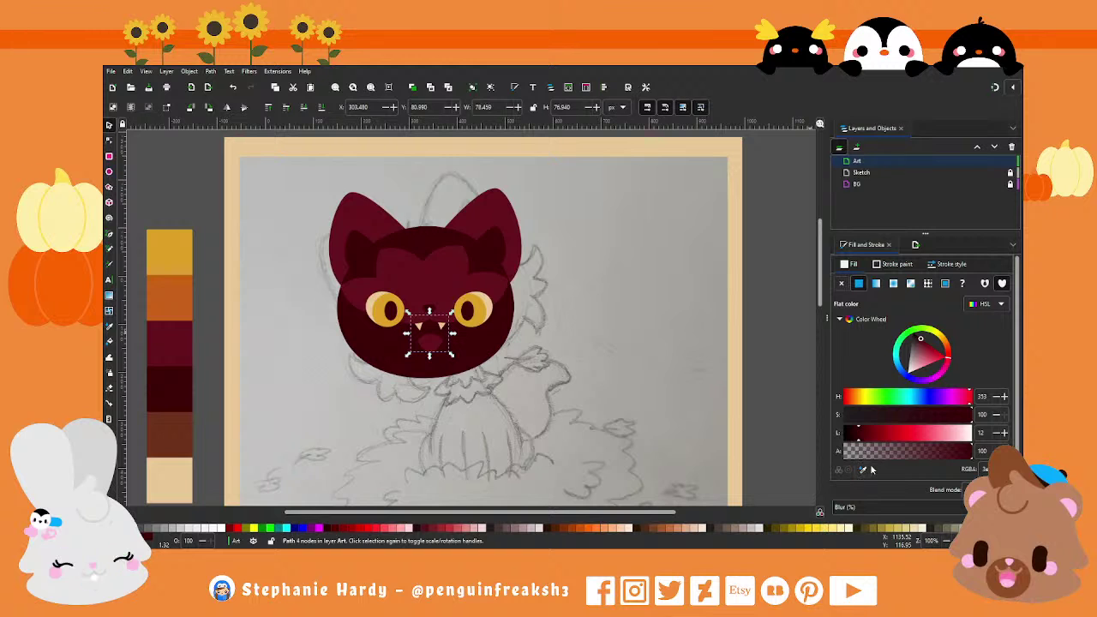
key("d")
left_click(170, 433)
left_click(431, 439)
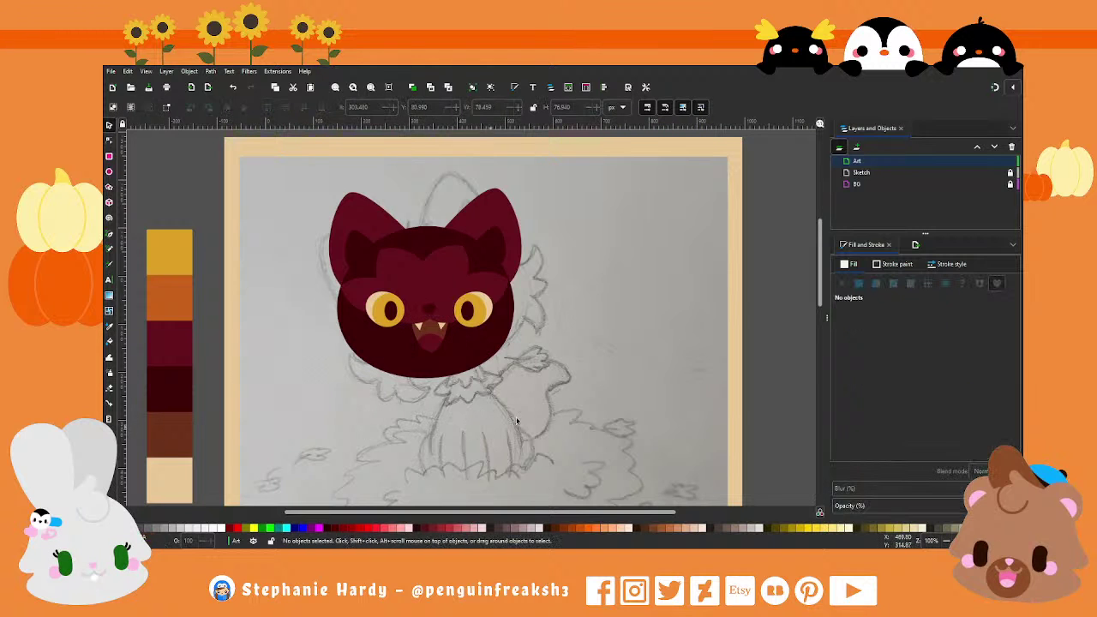
key("minus")
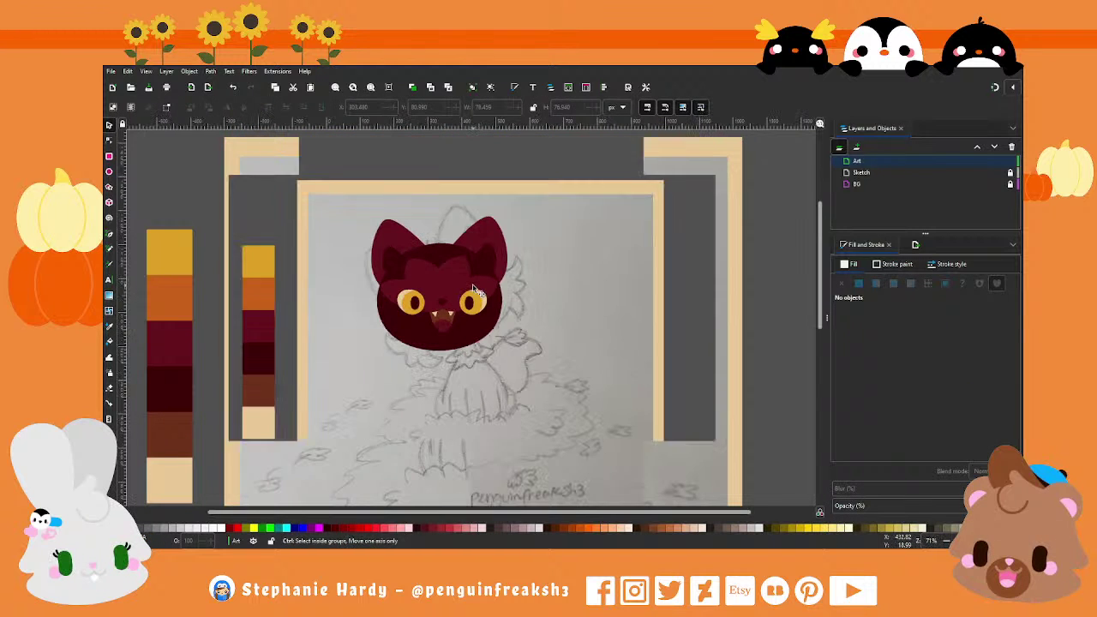
scroll(503, 341, "down", 1)
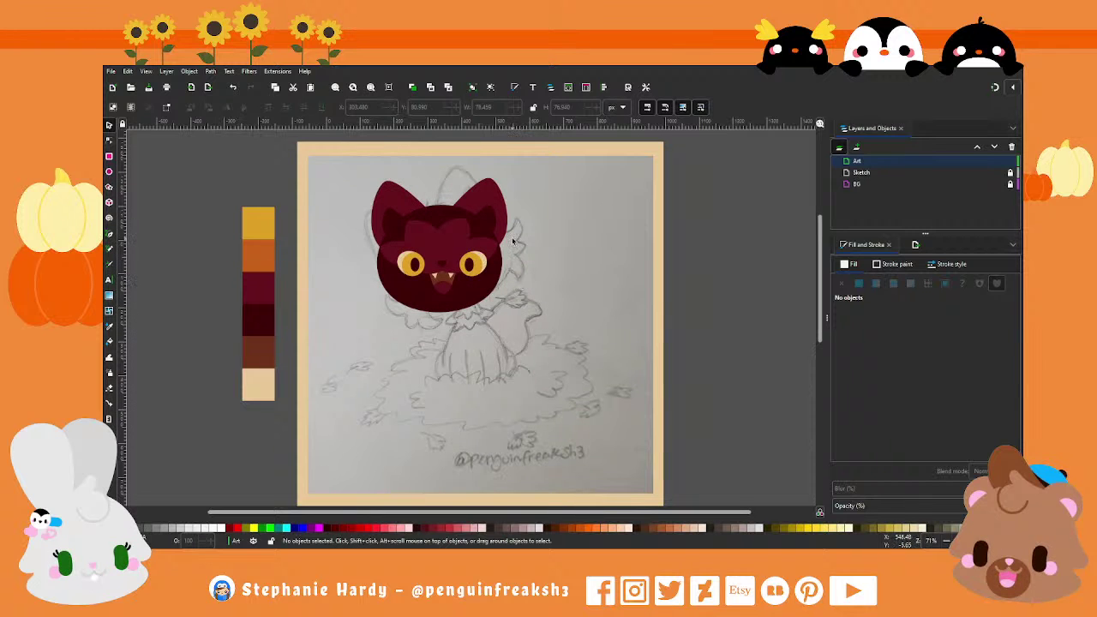
scroll(421, 240, "up", 1)
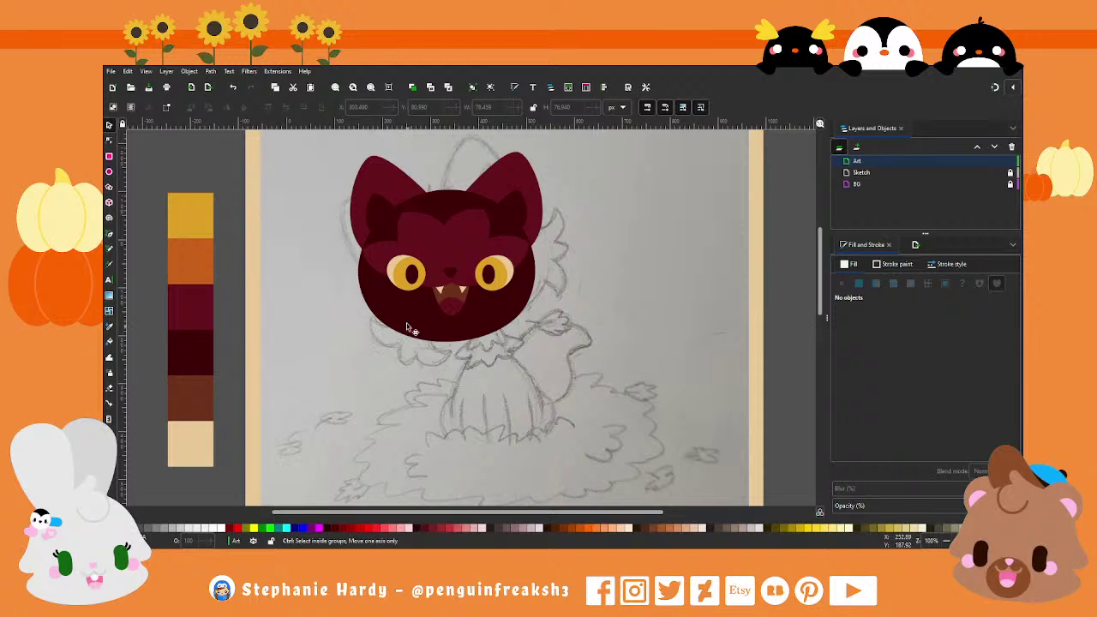
scroll(405, 311, "up", 1, "ctrl")
scroll(405, 312, "up", 1, "ctrl")
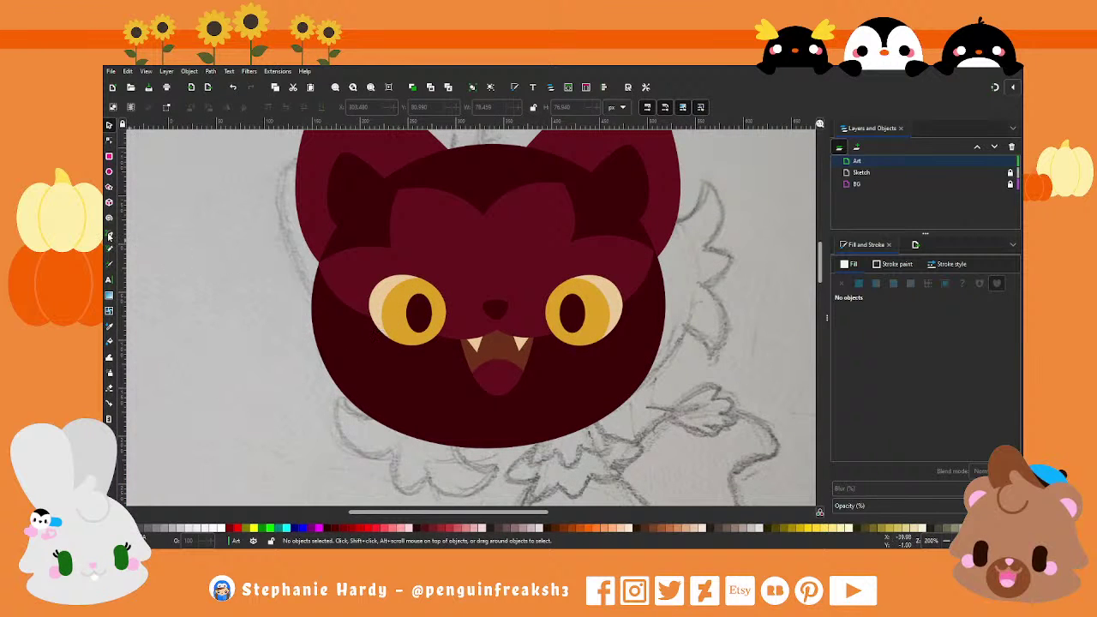
left_click(109, 236)
scroll(318, 326, "down", 1, "ctrl")
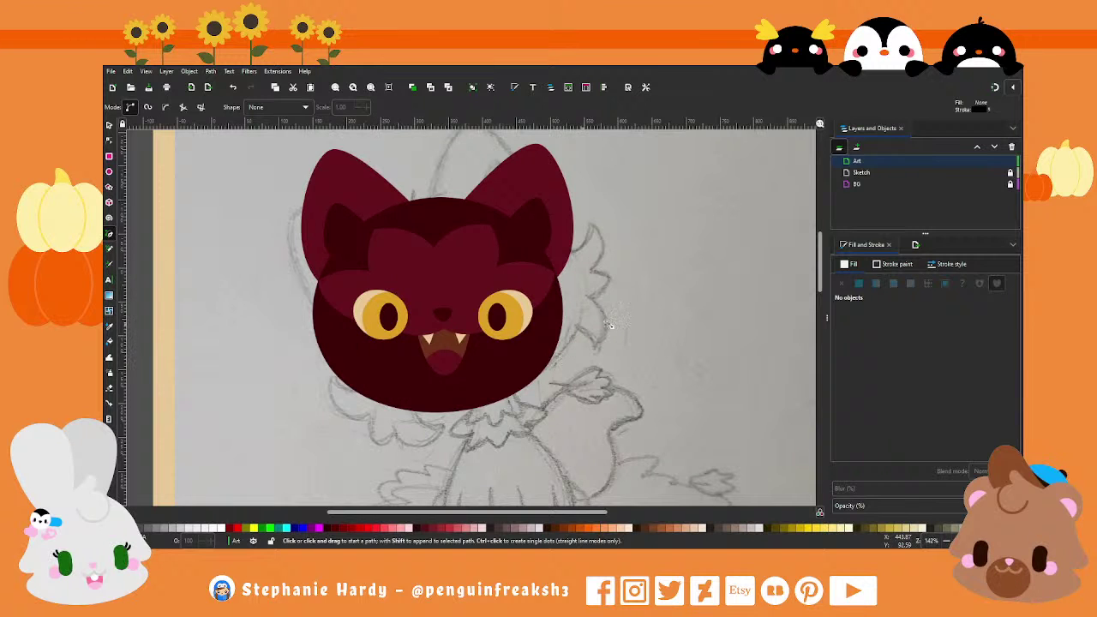
Step: Draw a closed zig-zag tuft beside the head's right edge and curve its top and right edges
left_click(554, 310)
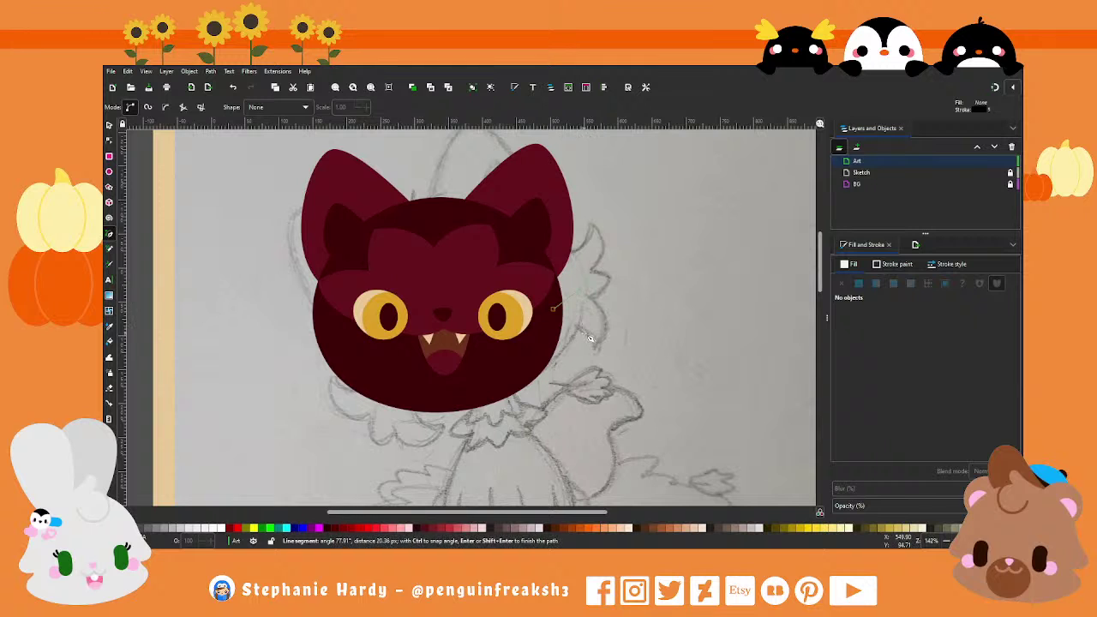
left_click(540, 370)
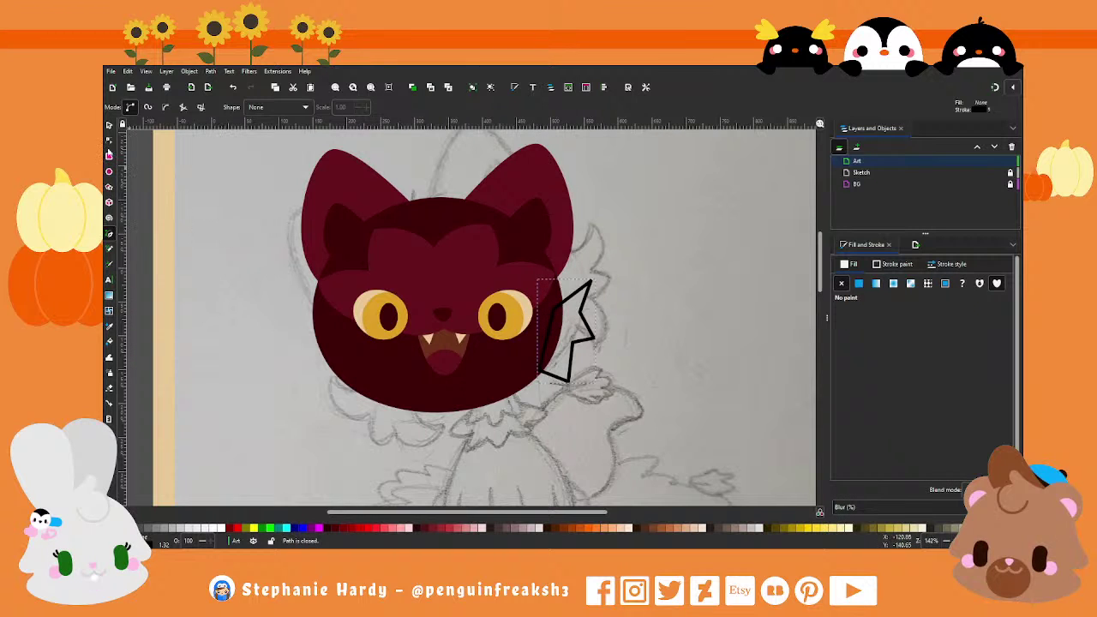
left_click(109, 140)
mouse_move(566, 382)
left_mouse_down()
mouse_move(580, 375)
mouse_move(568, 352)
left_mouse_up()
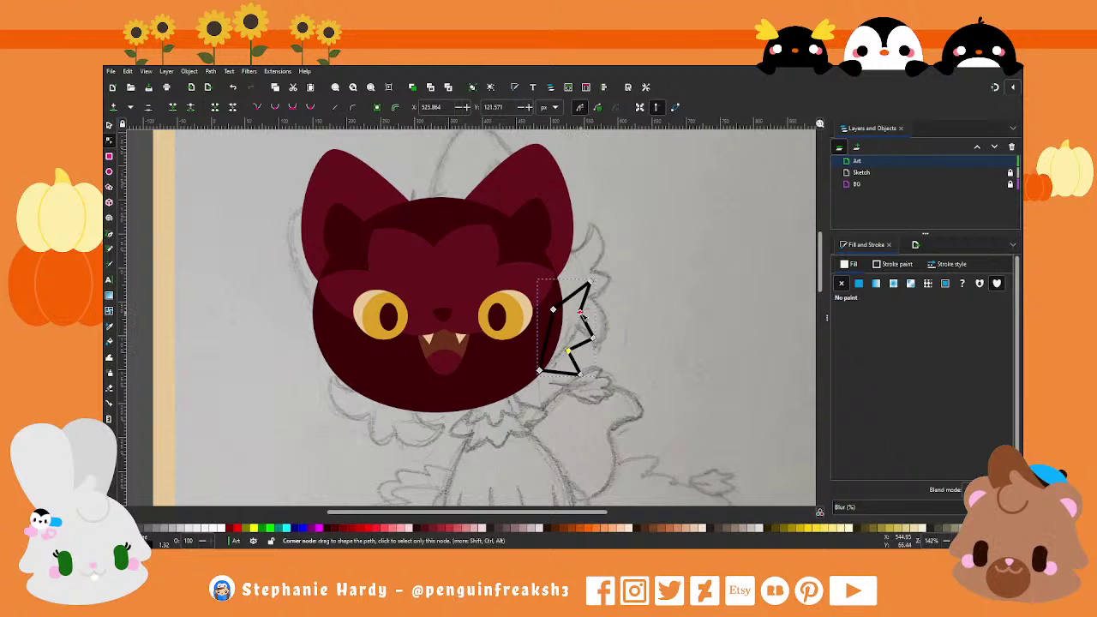
left_click_drag(582, 313, 576, 317)
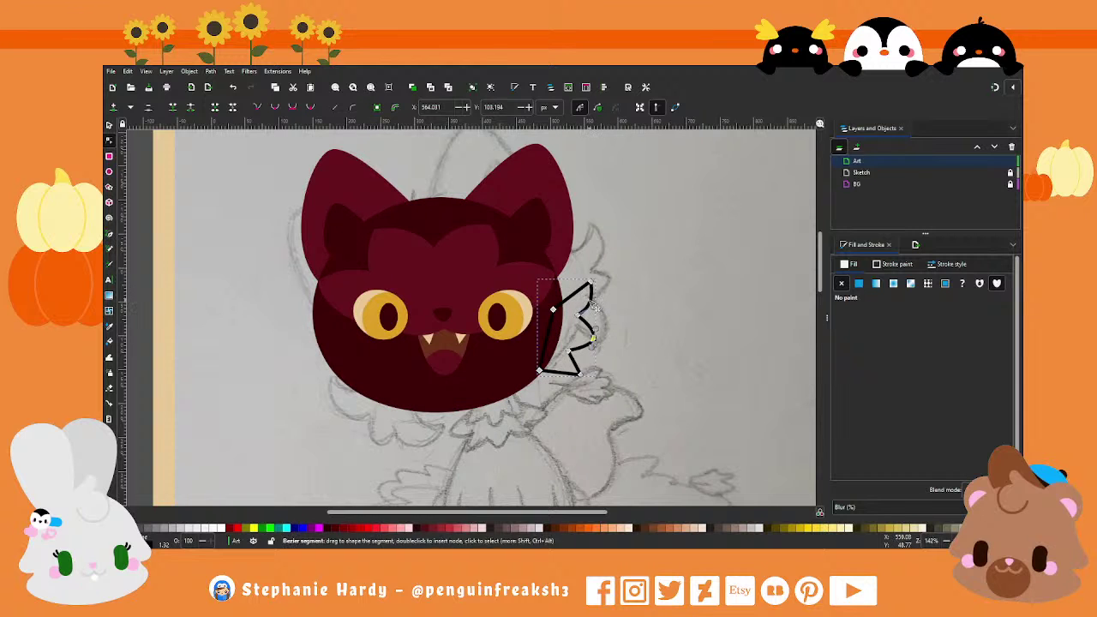
left_click_drag(553, 311, 598, 295)
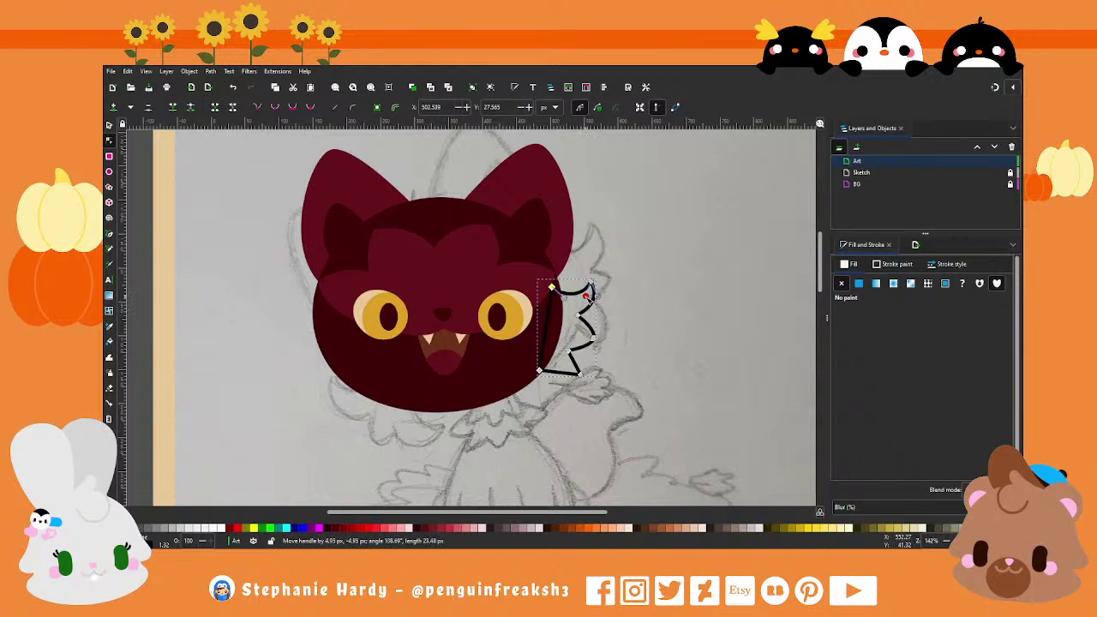
left_click_drag(596, 322, 598, 319)
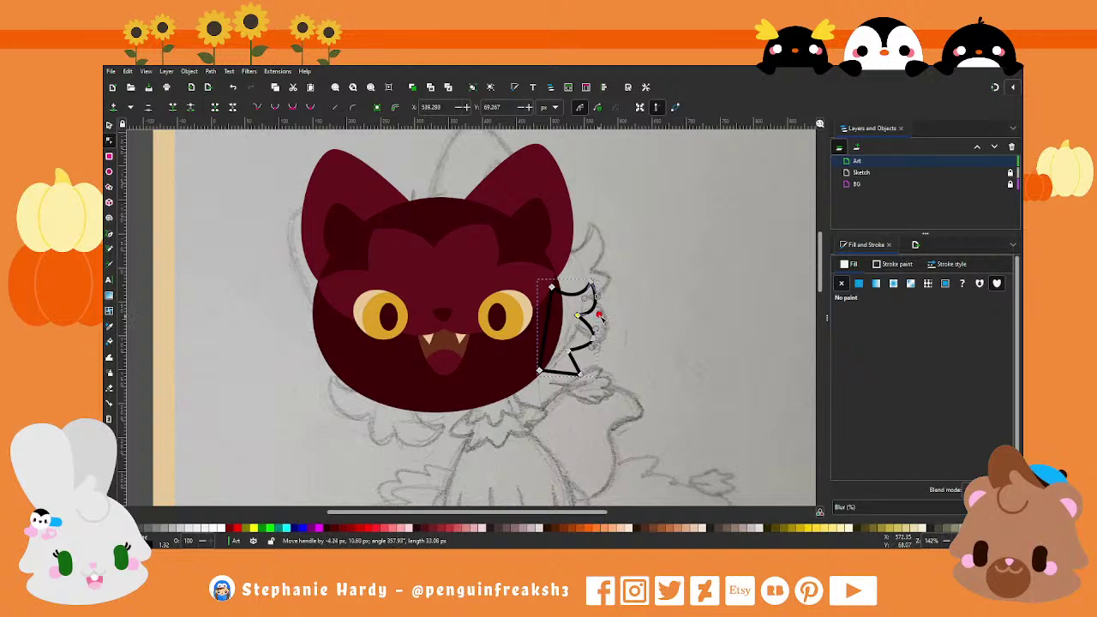
left_click_drag(597, 298, 603, 297)
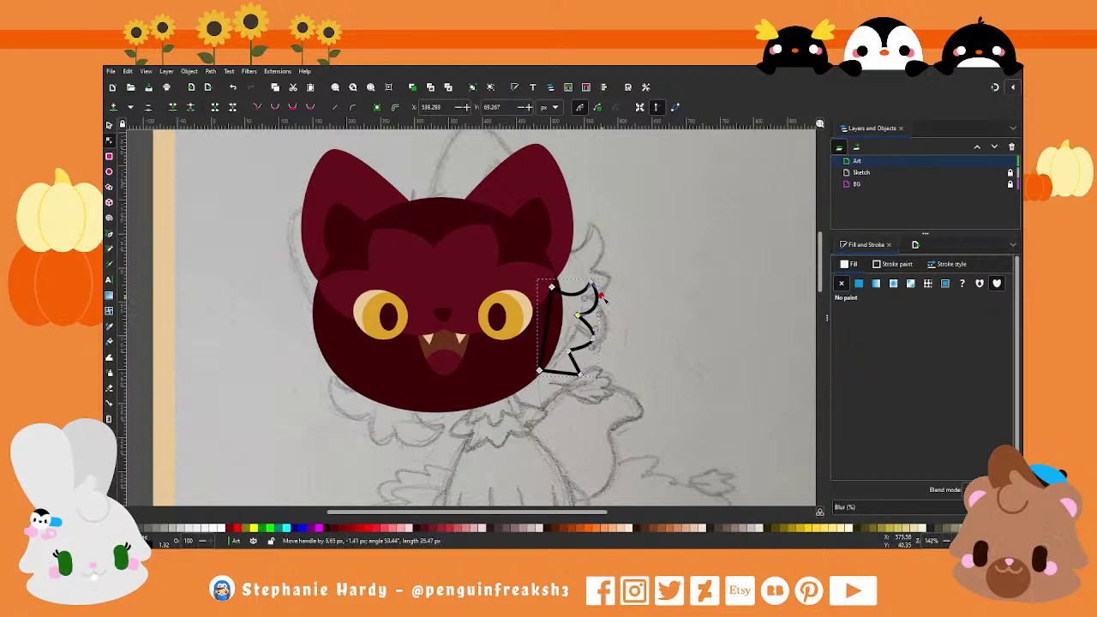
Step: Scallop the tuft's bottom edge into upward curves and give it a brown fill
left_click(580, 380)
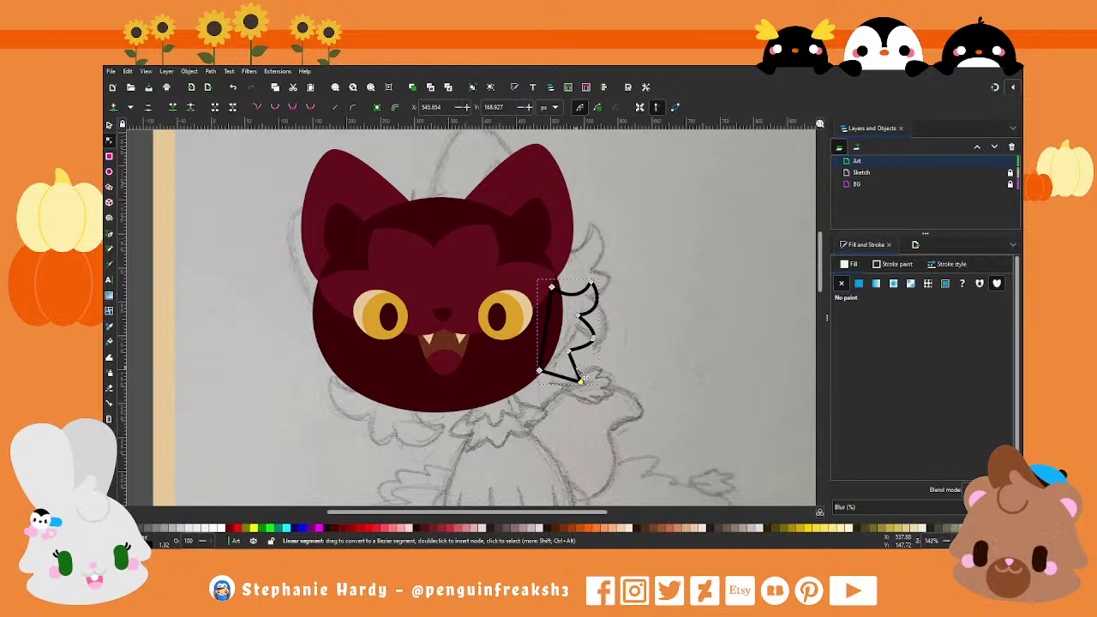
left_click_drag(557, 376, 554, 370)
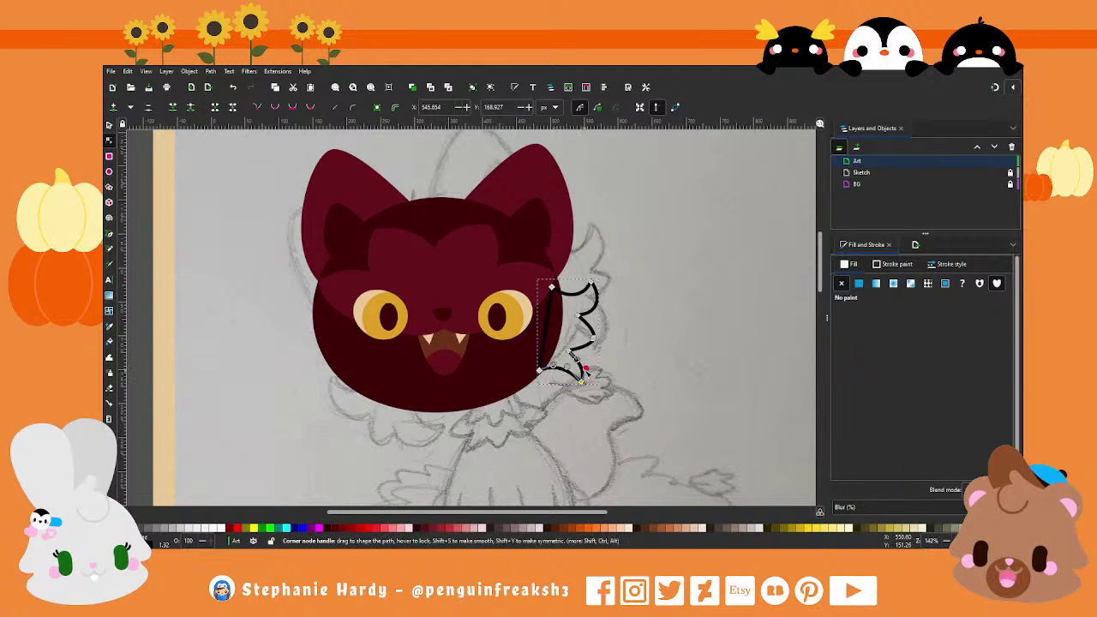
mouse_move(553, 370)
left_mouse_down()
mouse_move(586, 352)
mouse_move(588, 372)
left_mouse_up()
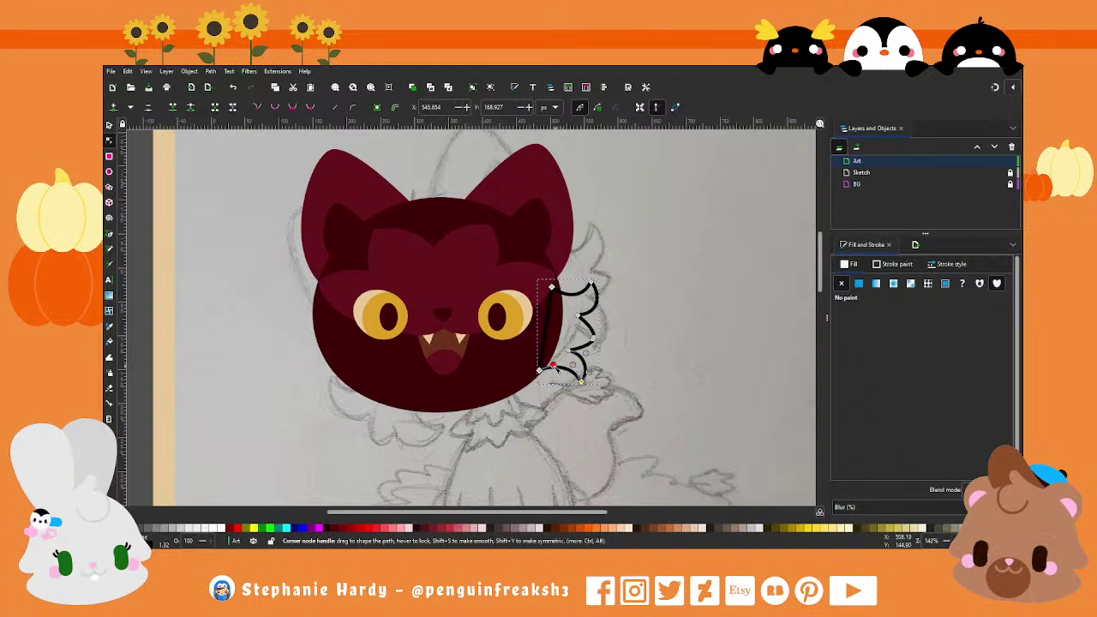
left_click_drag(553, 367, 553, 363)
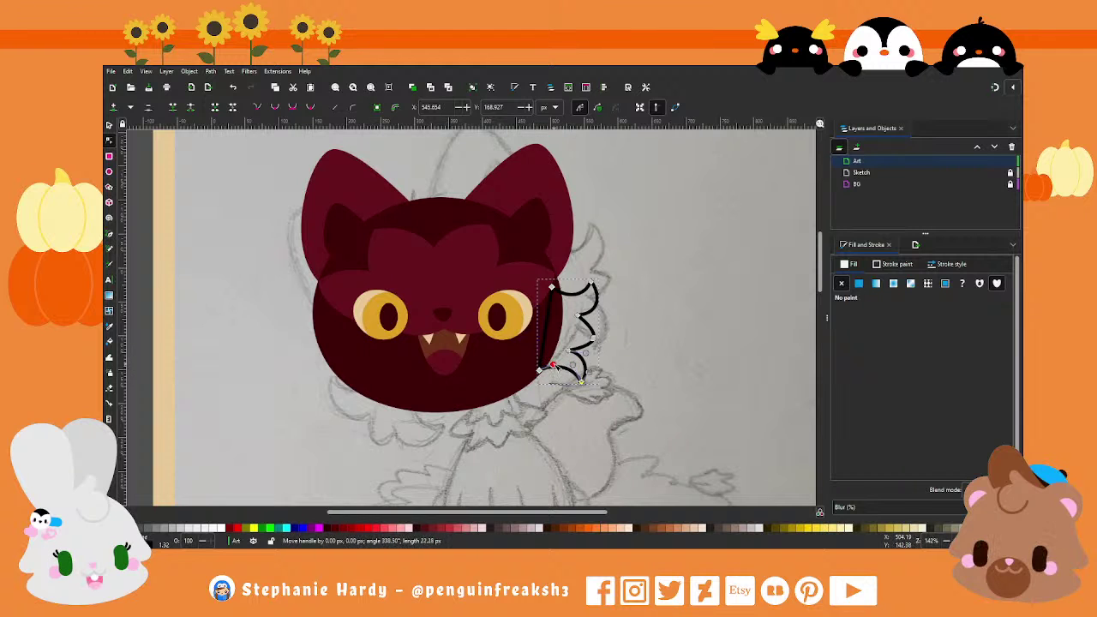
left_click(858, 283)
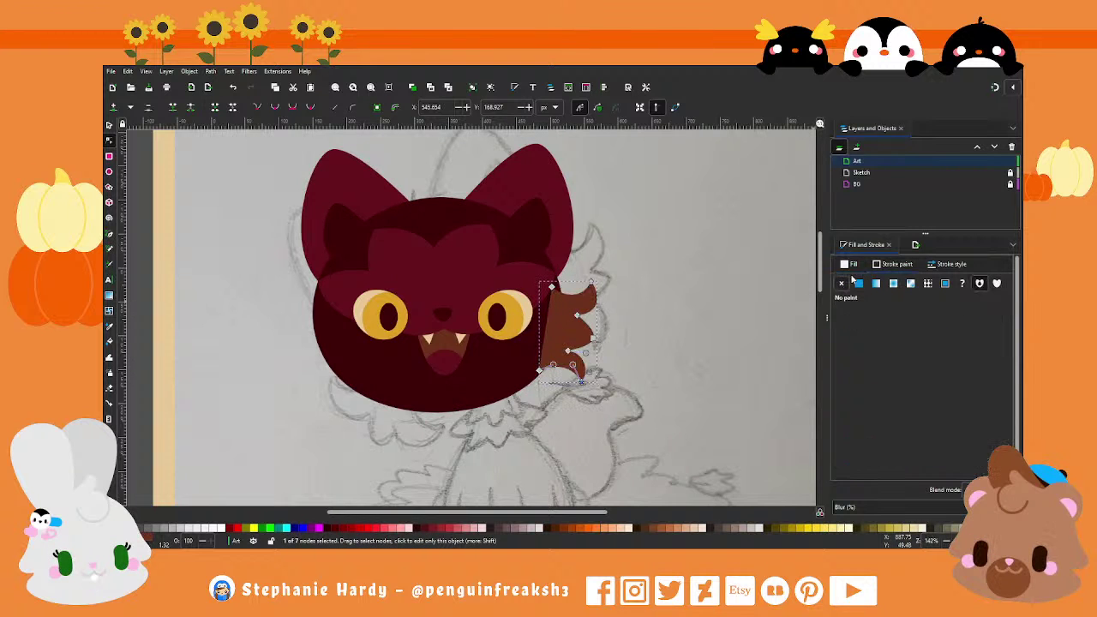
Step: Refill the cheek tuft with the face's dark maroon and check its top tip against the sketch
left_click(857, 282)
left_click(862, 471)
left_click(519, 378)
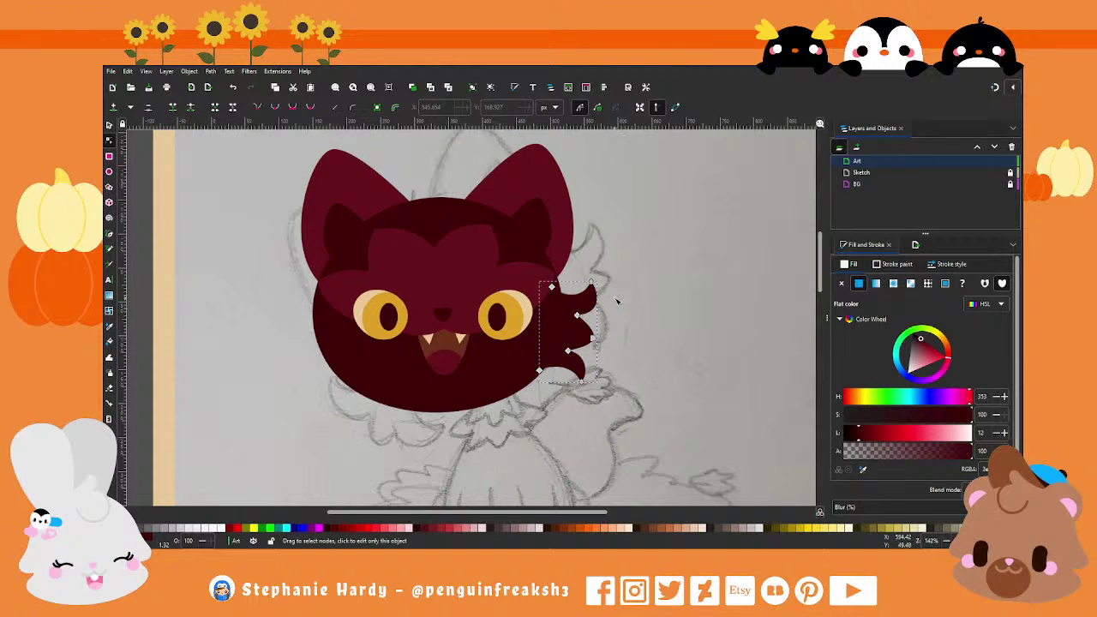
left_click_drag(592, 285, 572, 288)
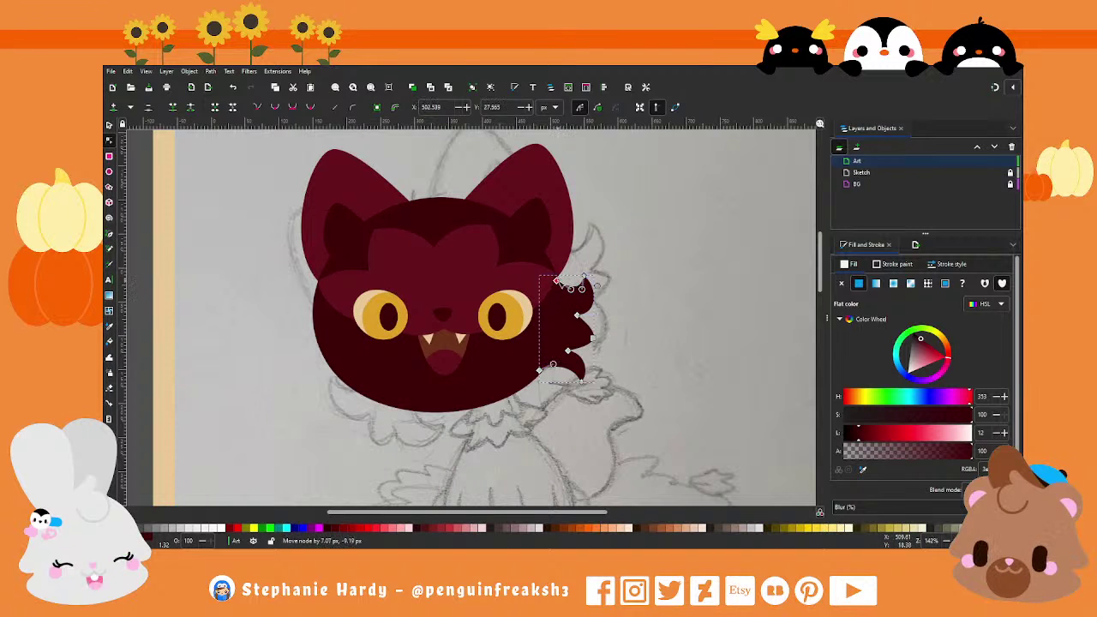
left_click(999, 161)
left_click(998, 161)
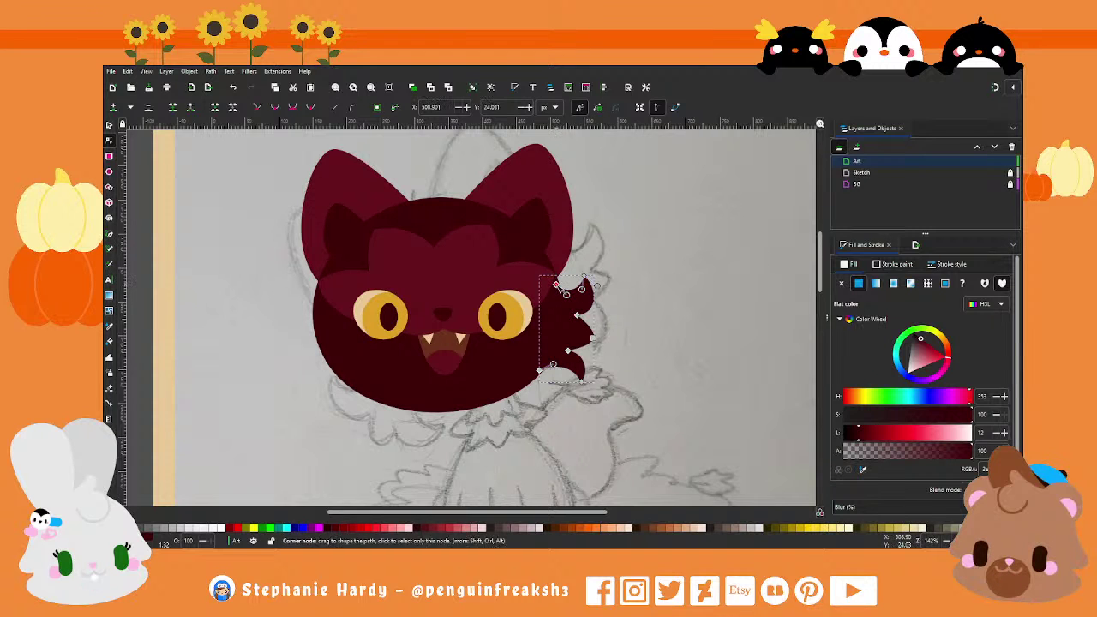
Step: Reshape the tuft's top and lower bumps into rounded scallops matching the sketch
left_click_drag(566, 289, 570, 294)
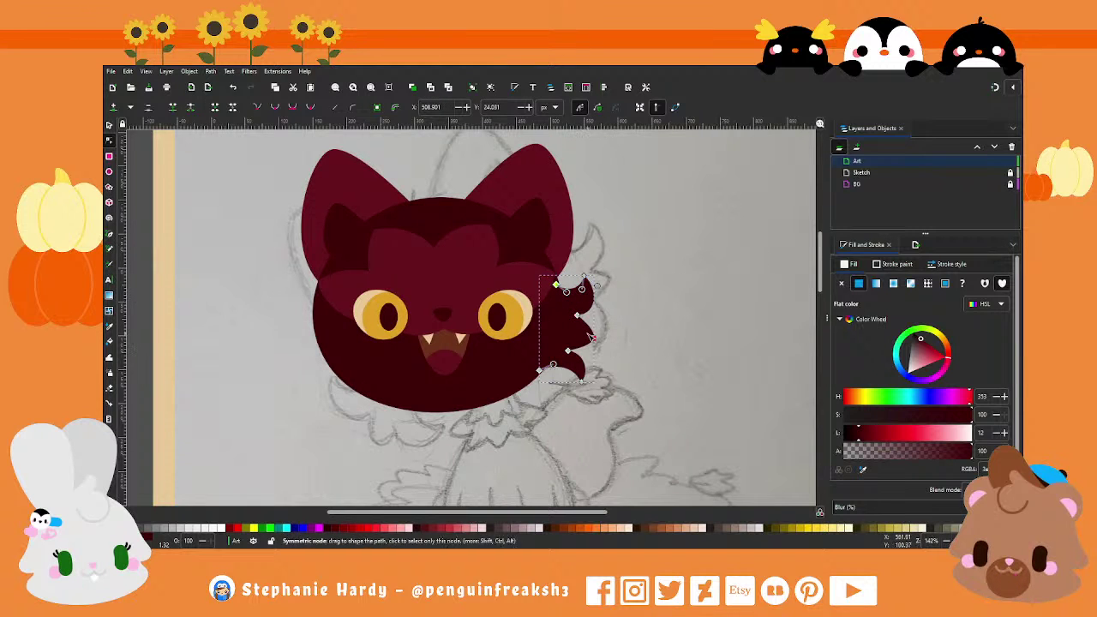
left_click_drag(592, 340, 596, 334)
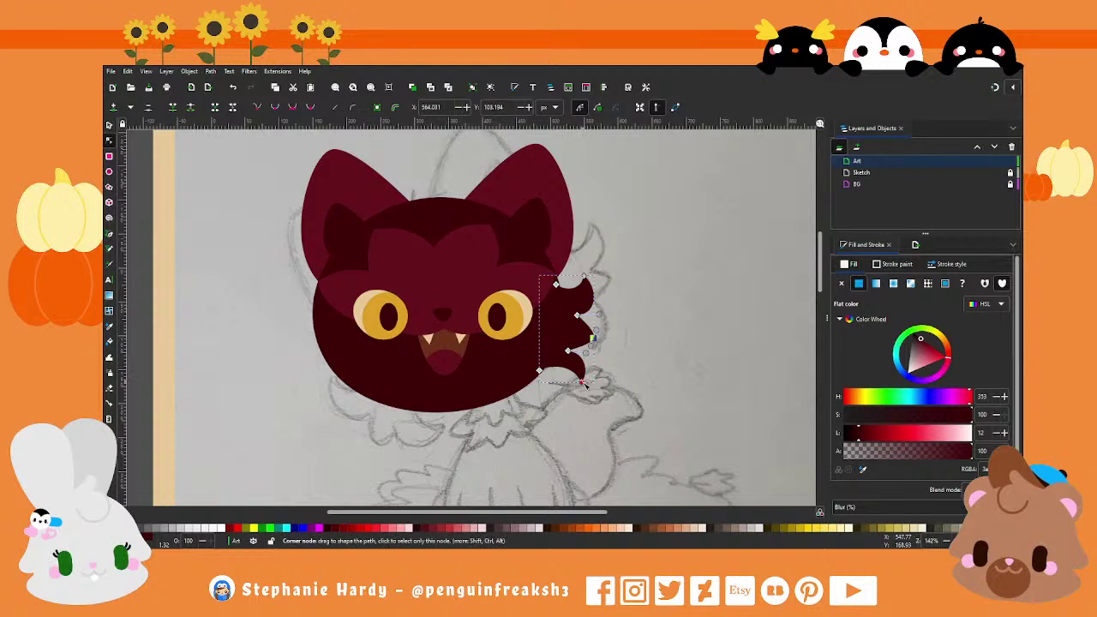
left_click(540, 372)
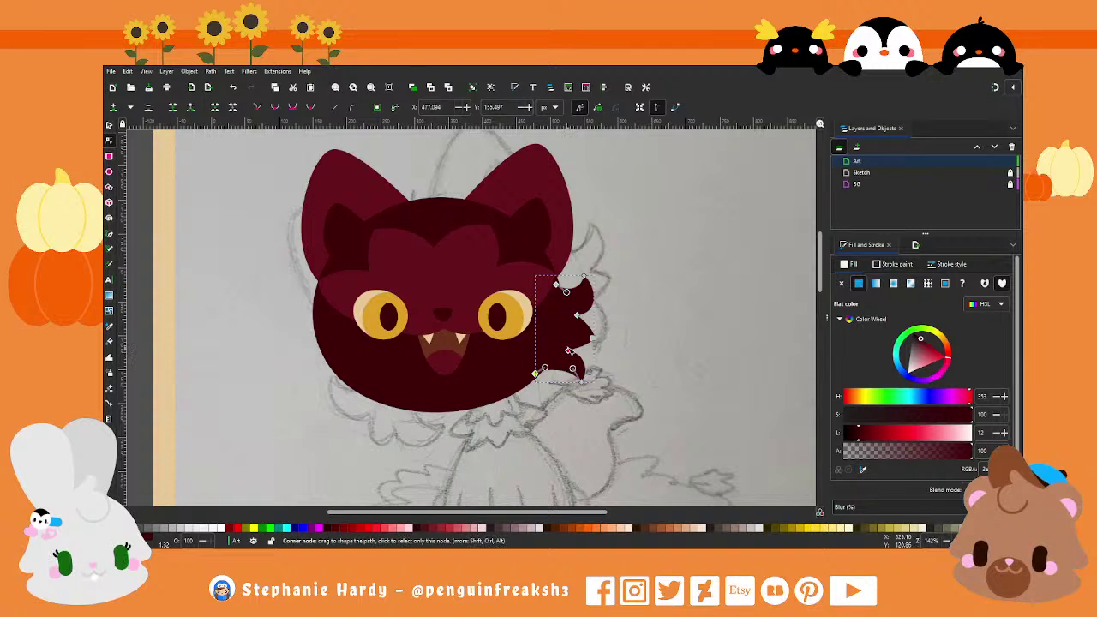
left_click_drag(566, 355, 570, 349)
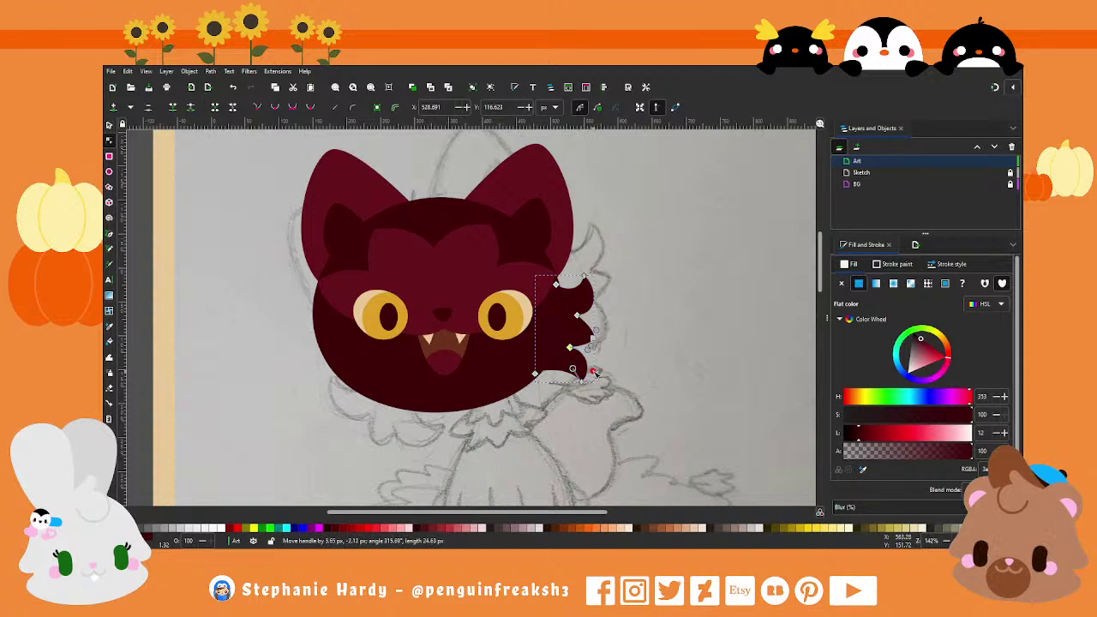
left_click_drag(592, 370, 576, 364)
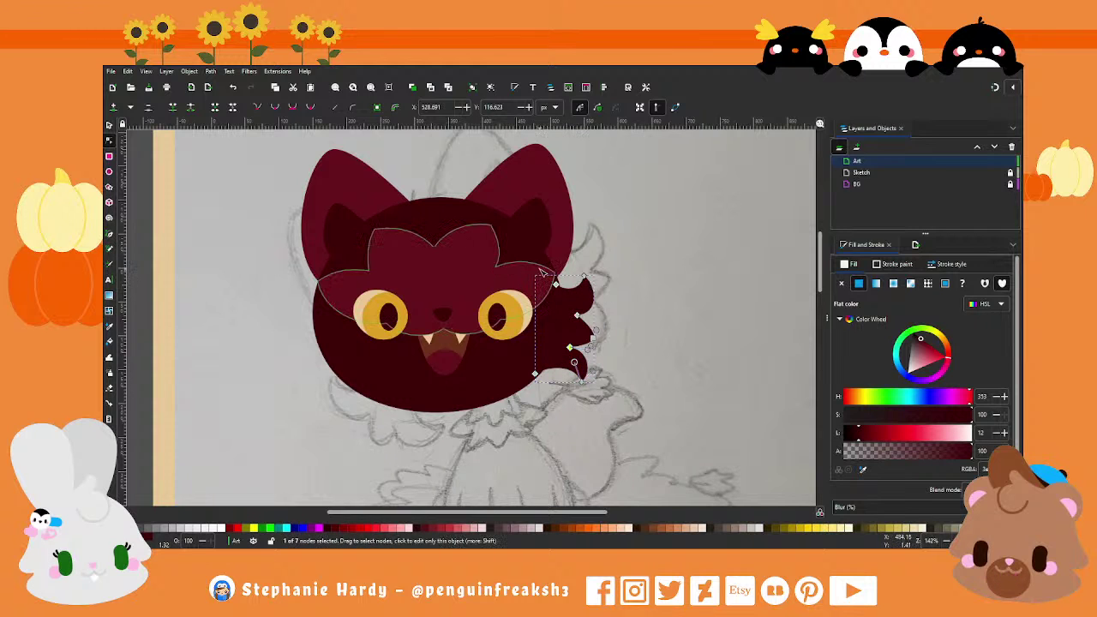
mouse_move(538, 262)
left_mouse_down()
mouse_move(601, 300)
mouse_move(585, 284)
left_mouse_up()
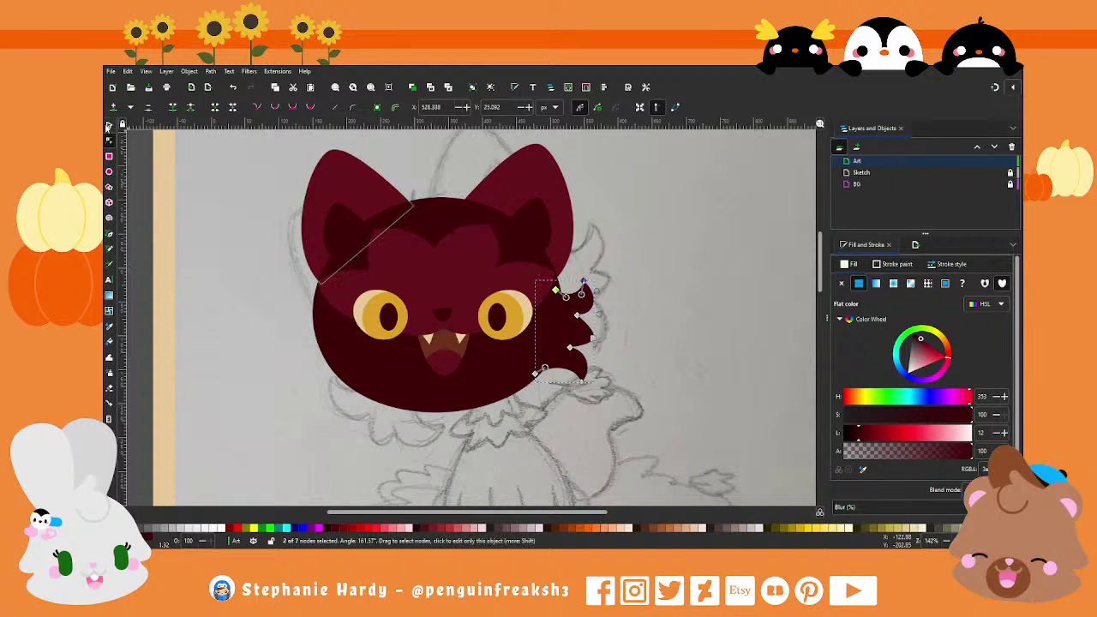
key("s")
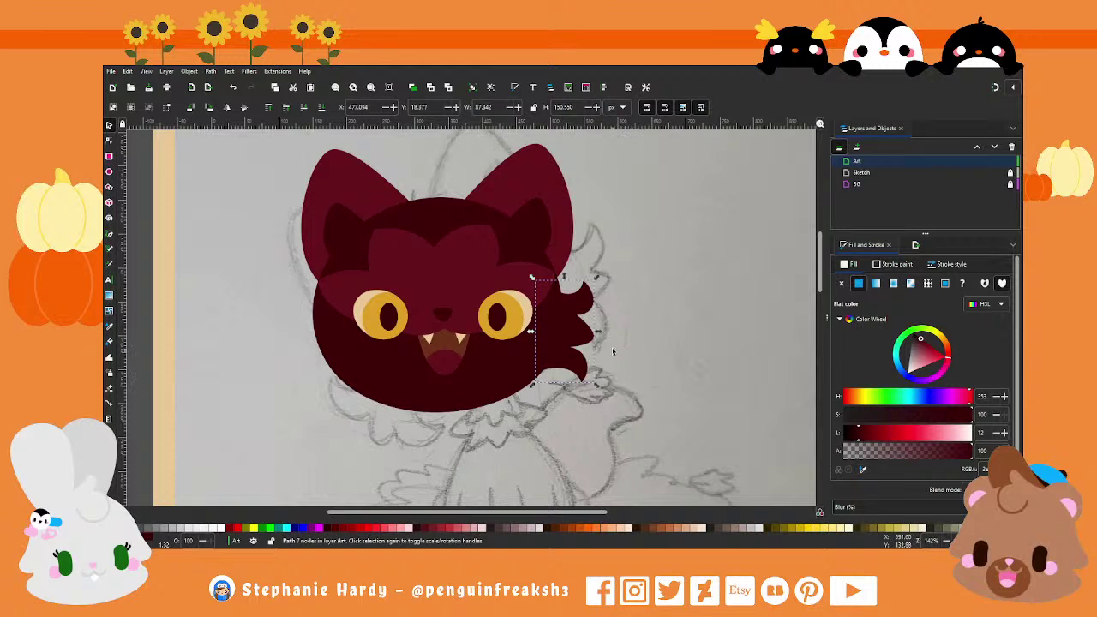
Step: Tilt and nudge the right cheek tuft, then place a horizontally mirrored copy on the left cheek
mouse_move(591, 304)
left_mouse_down()
mouse_move(575, 300)
mouse_move(595, 288)
left_mouse_up()
left_click(581, 301)
scroll(591, 296, "down", 1)
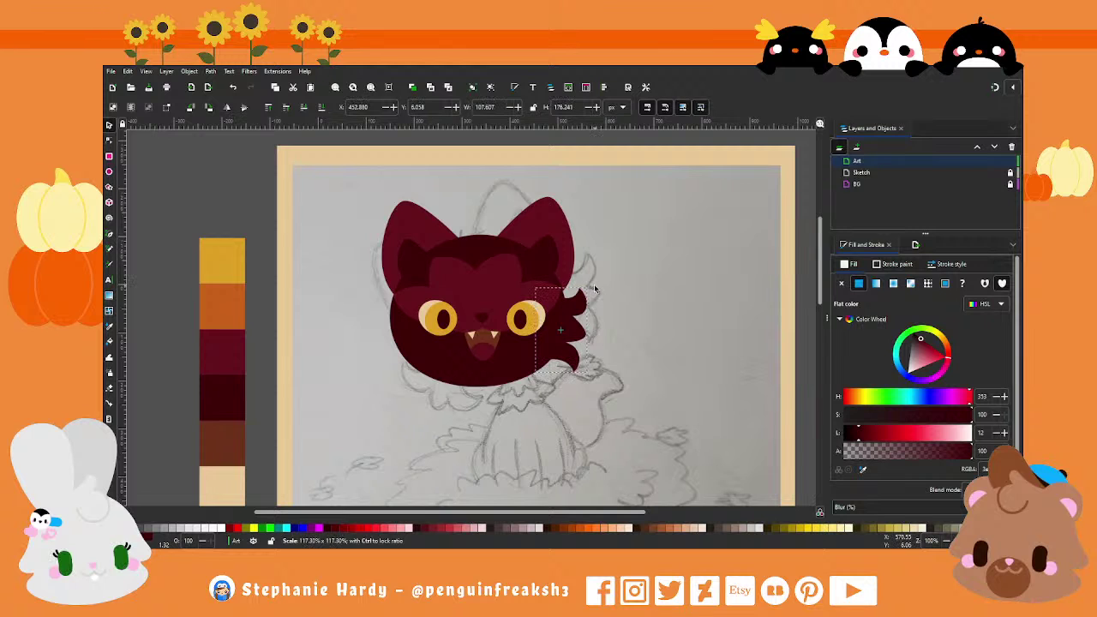
left_click_drag(574, 336, 569, 335)
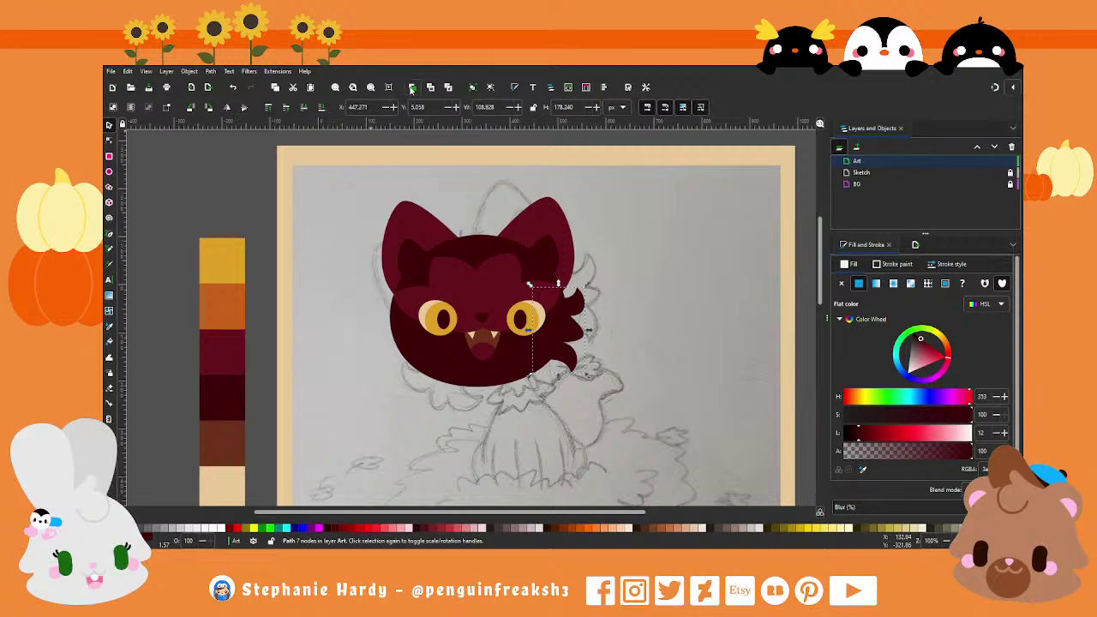
left_click(244, 108)
left_click_drag(565, 352, 407, 352)
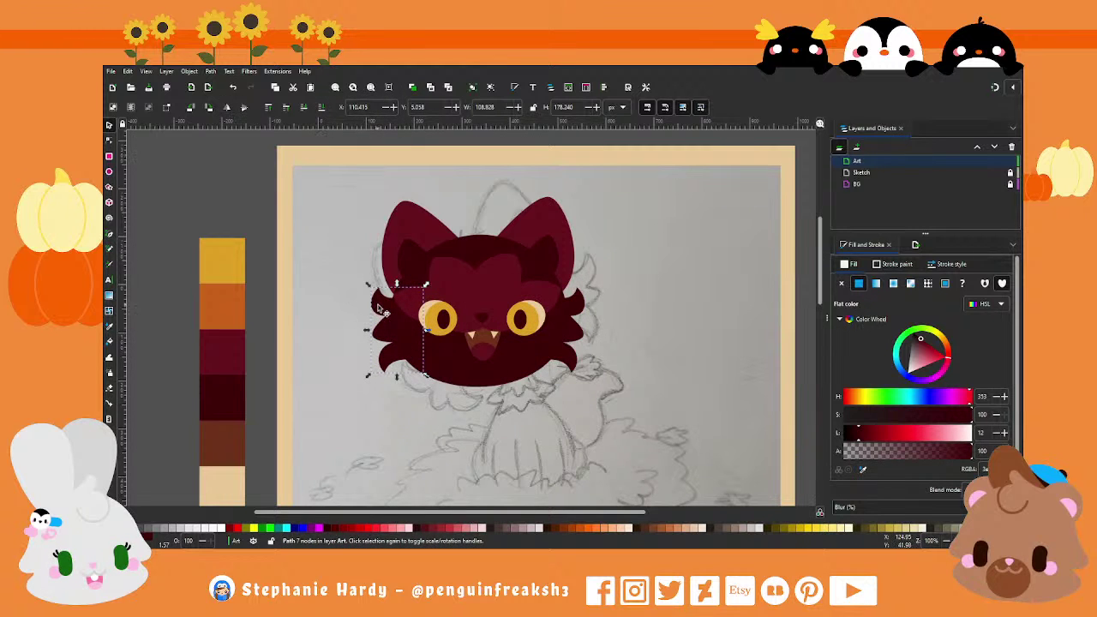
left_click_drag(382, 311, 382, 309)
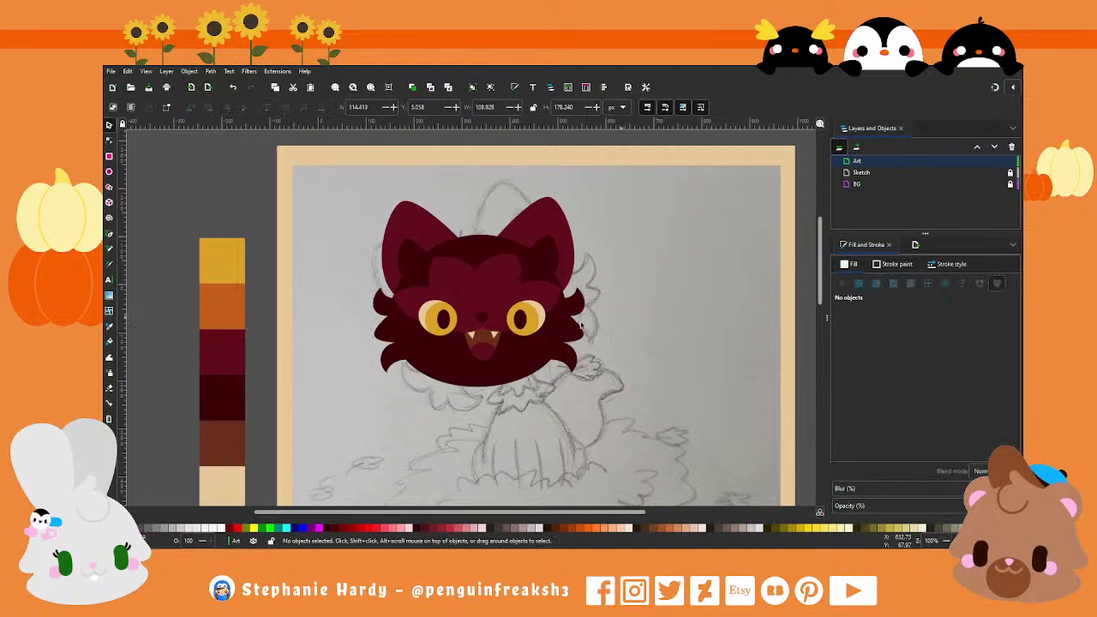
Step: Pull the forehead patch's left and right corners slightly inward
key("Escape")
scroll(525, 307, "up", 1)
scroll(525, 307, "up", 1)
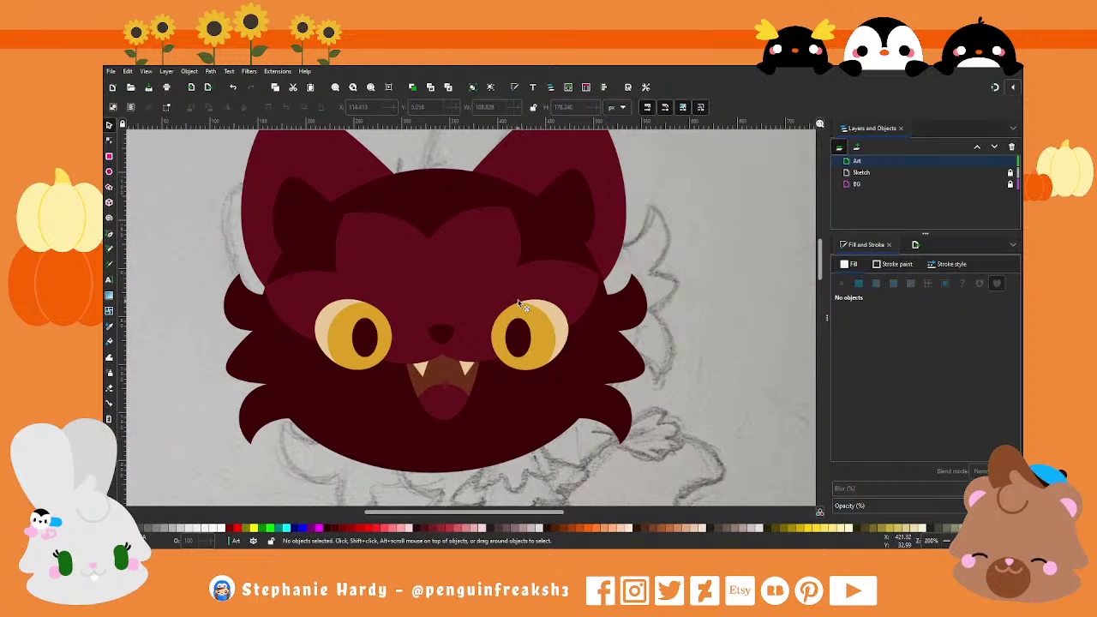
left_click(435, 294)
key("n")
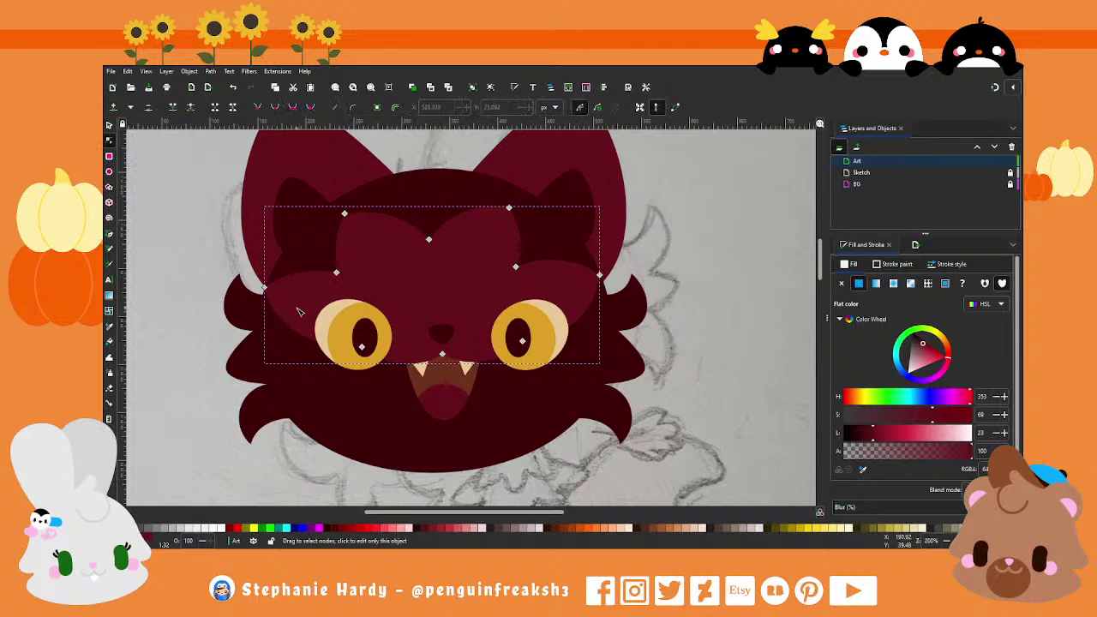
left_click_drag(266, 289, 271, 288)
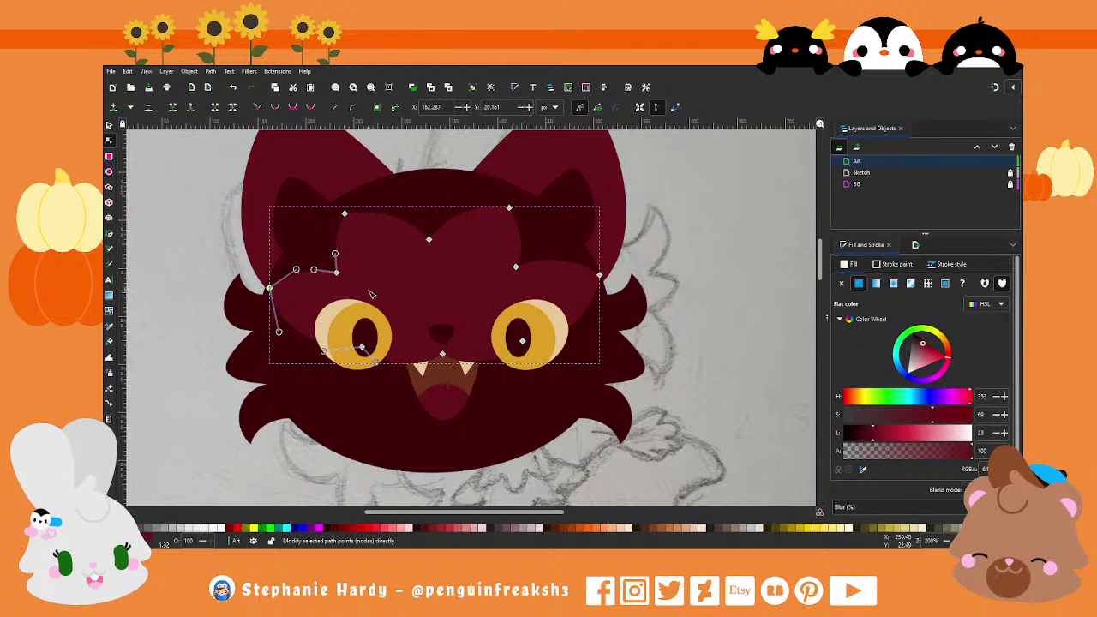
left_click_drag(600, 276, 597, 278)
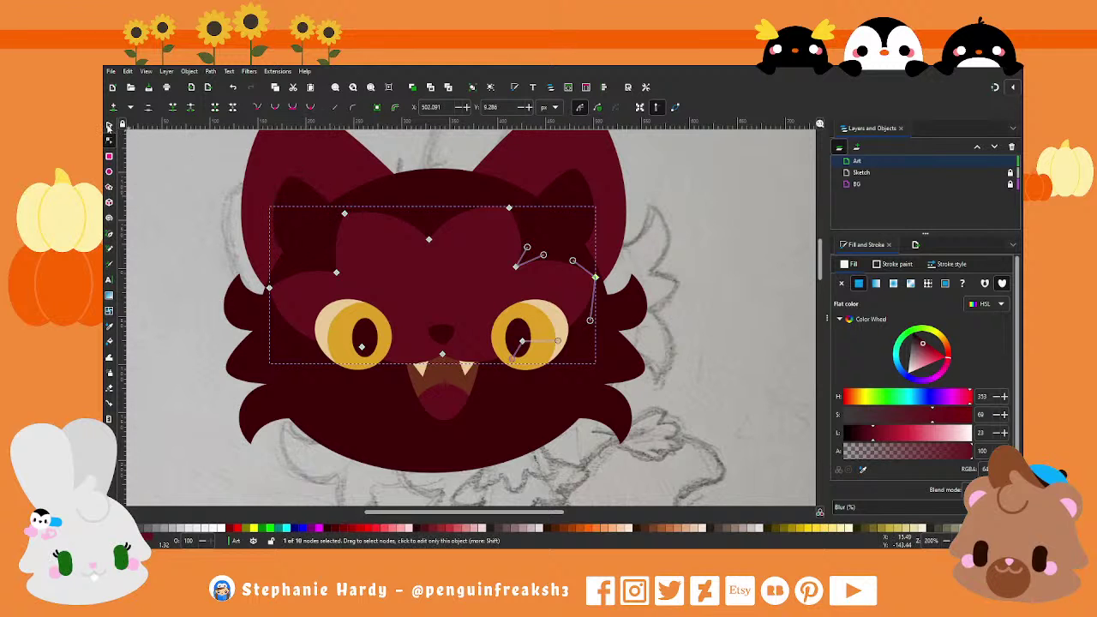
key("s")
key("Escape")
Step: Reshape the forehead patch's upper curve and nudge one of its side nodes
scroll(467, 289, "down", 1)
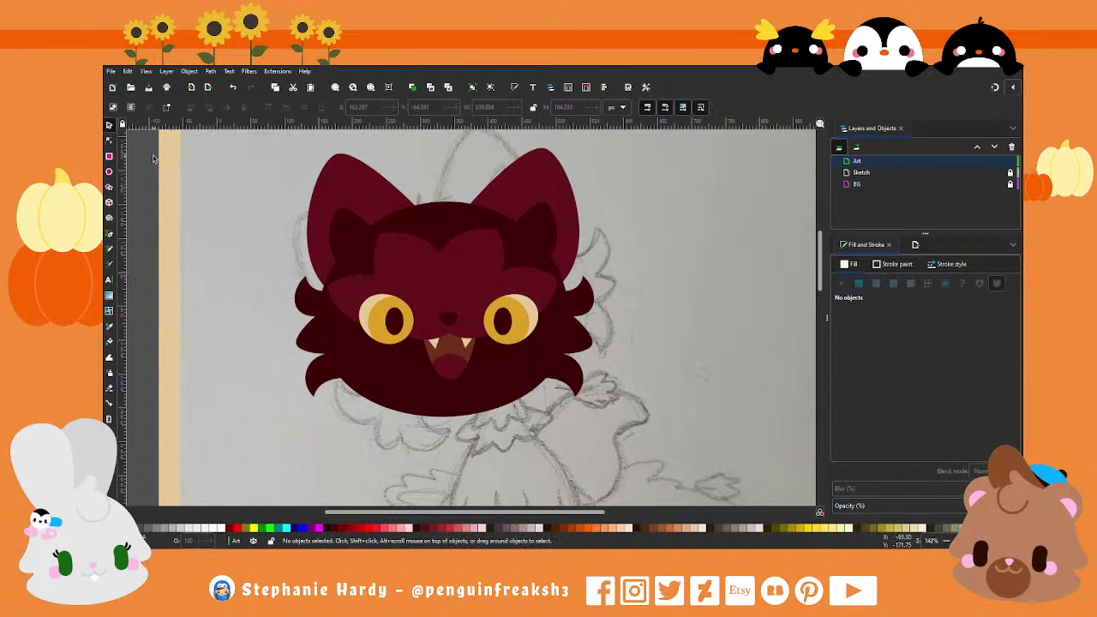
double_click(440, 255)
left_click_drag(440, 255, 445, 256)
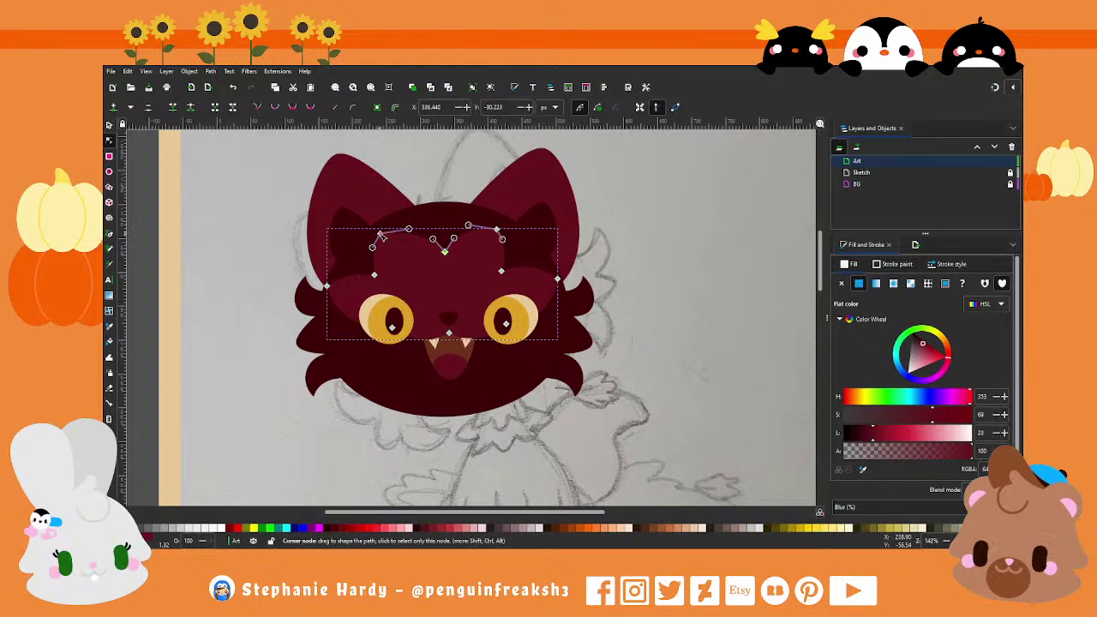
left_click_drag(383, 238, 411, 241)
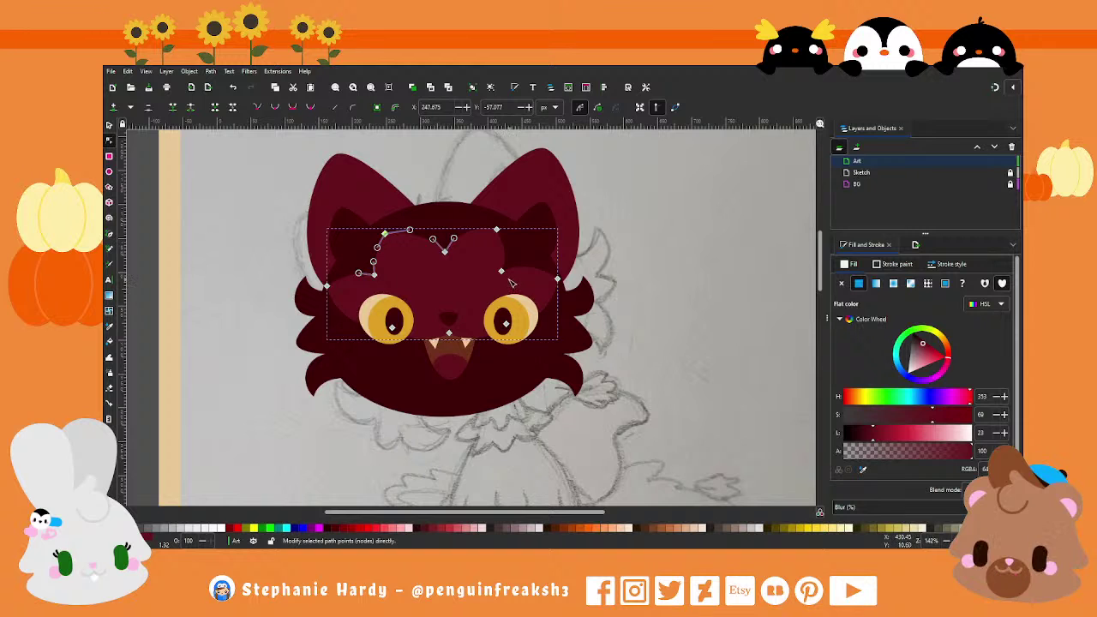
key("s")
left_click(254, 276)
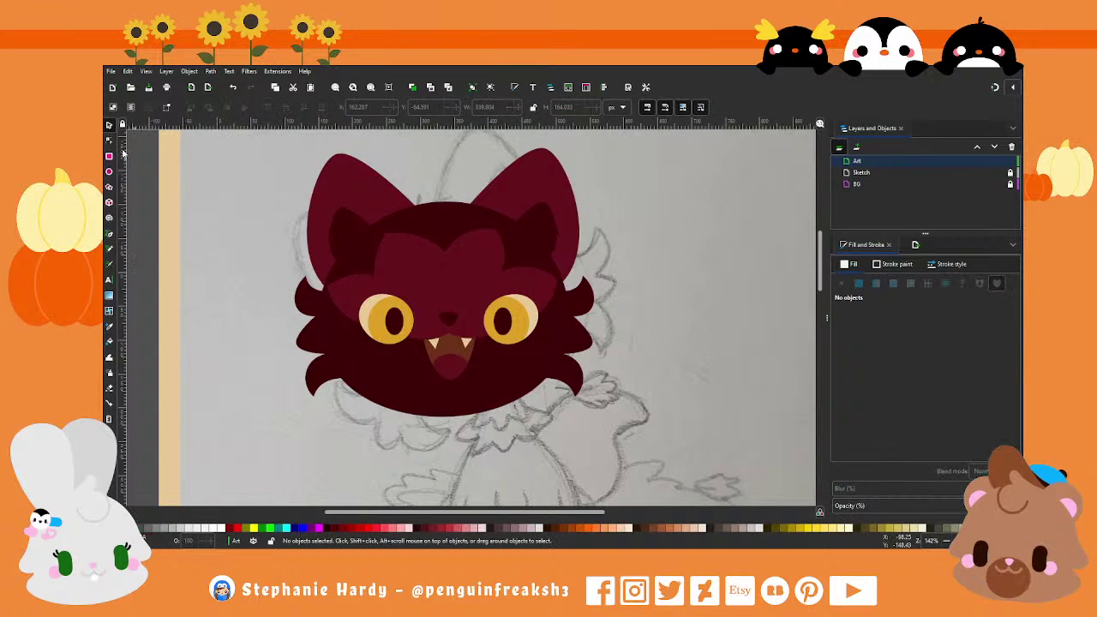
left_click(109, 139)
left_click(378, 261)
left_click_drag(381, 277, 383, 274)
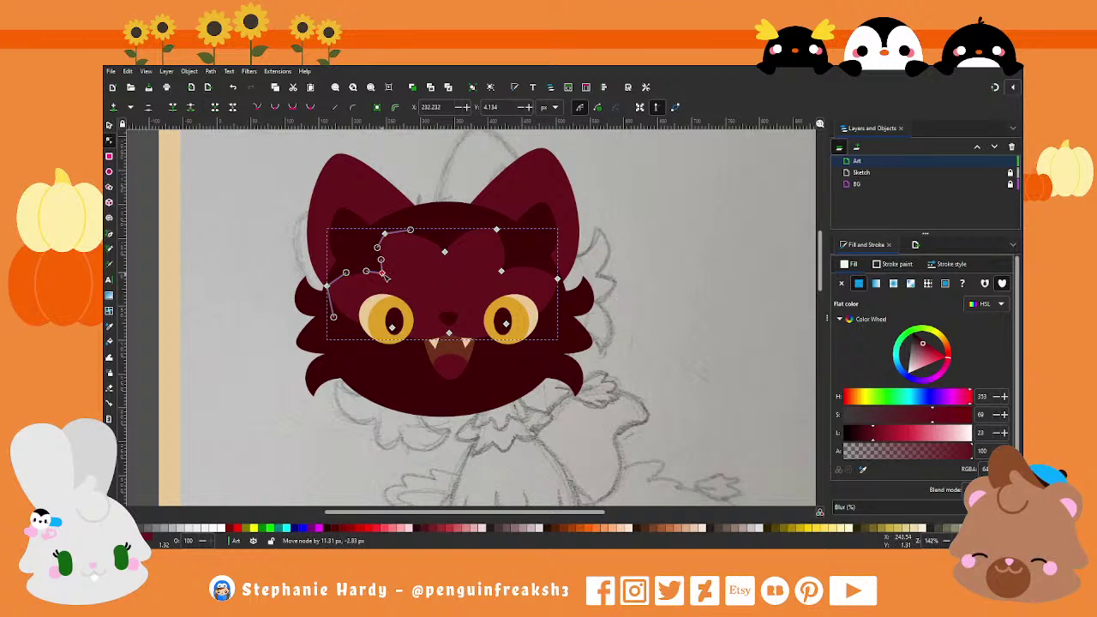
key("s")
left_click(239, 226)
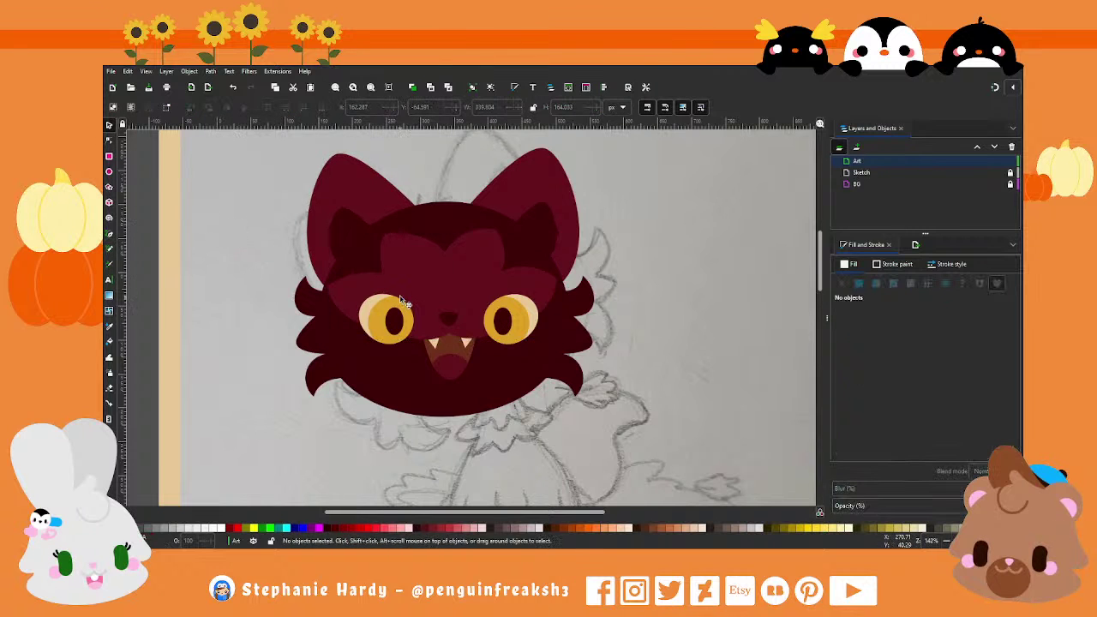
Step: Refine the curves along the forehead patch's top edge
scroll(443, 262, "up", 2)
double_click(343, 287)
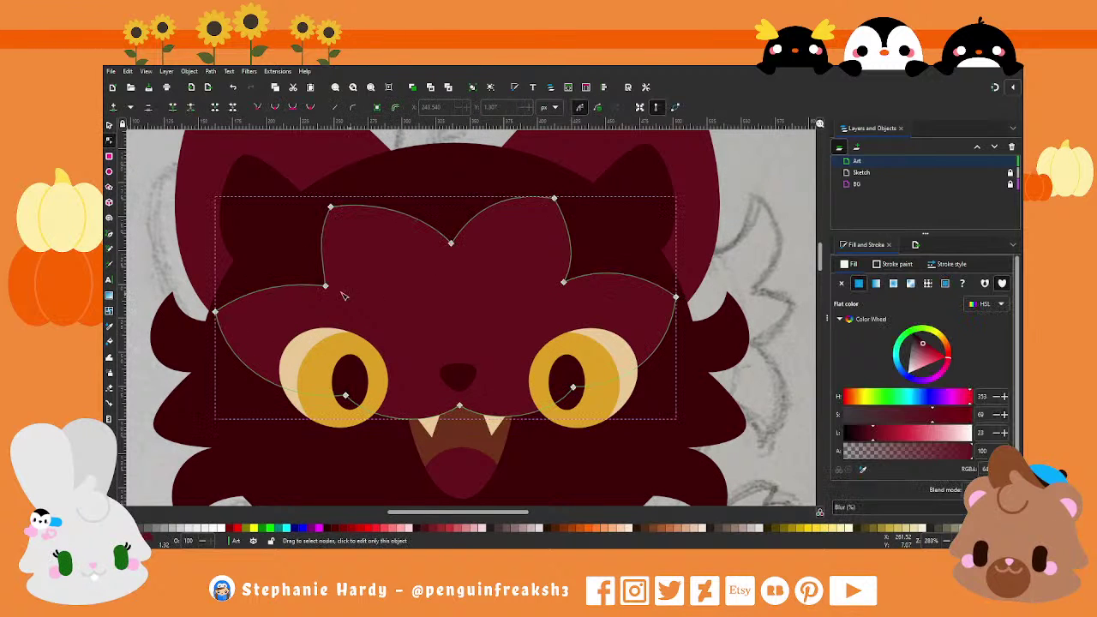
left_click(332, 284)
mouse_move(326, 262)
left_mouse_down()
mouse_move(331, 201)
mouse_move(317, 232)
left_mouse_up()
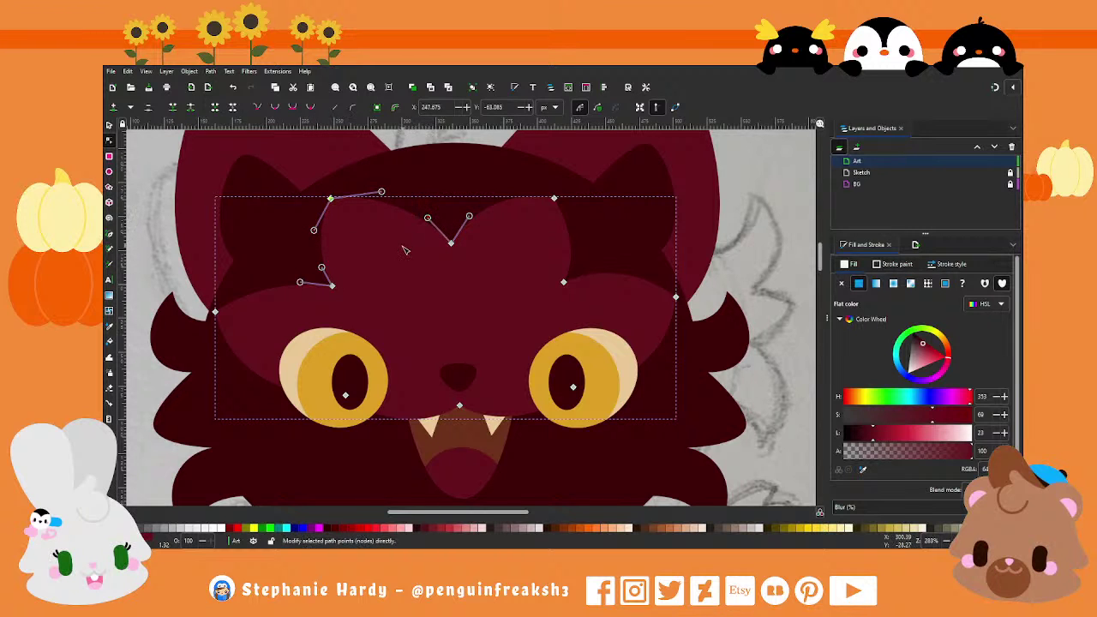
scroll(403, 233, "down", 2)
left_click_drag(394, 220, 397, 218)
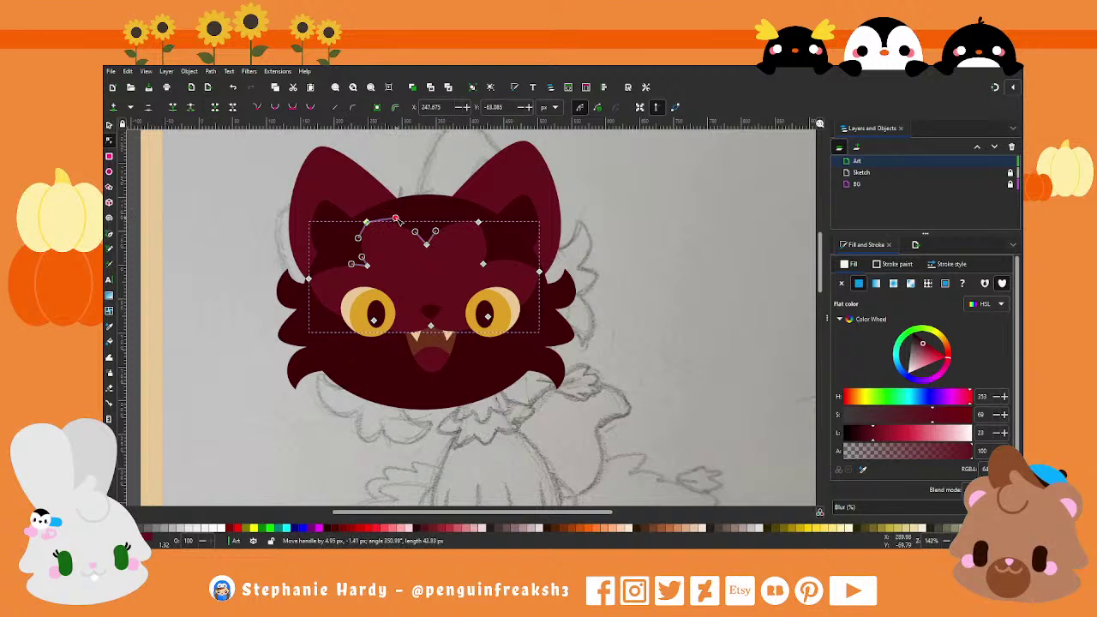
left_click(109, 124)
left_click(184, 180)
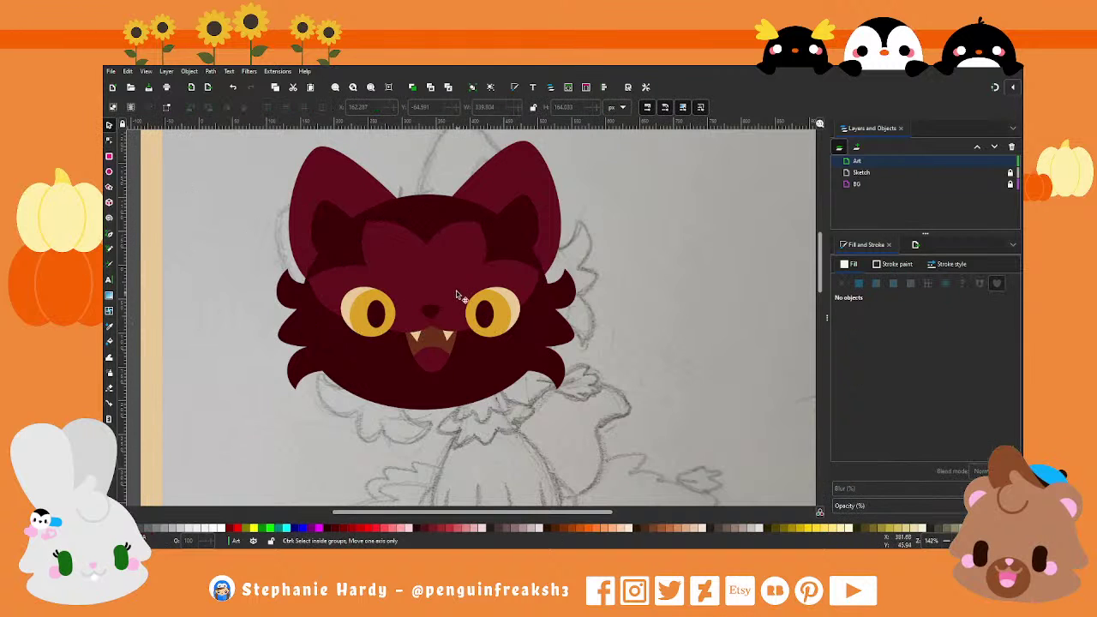
Step: Select every head piece, ears and tufts included, and rotate them together about 22 degrees
scroll(450, 287, "down", 1)
scroll(443, 271, "down", 1)
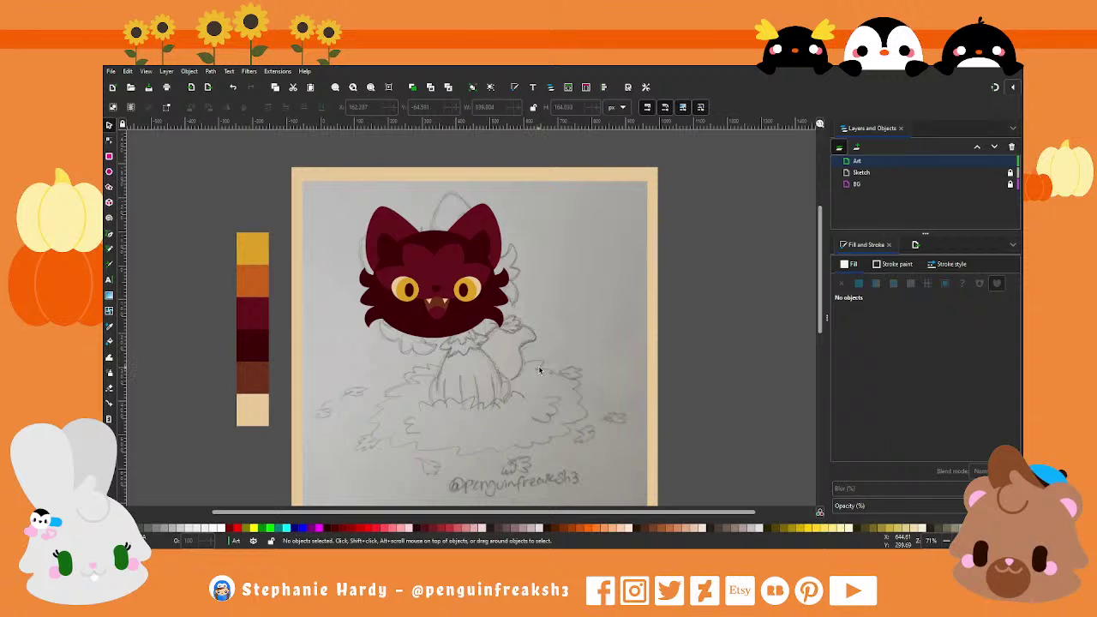
left_click_drag(539, 370, 339, 197)
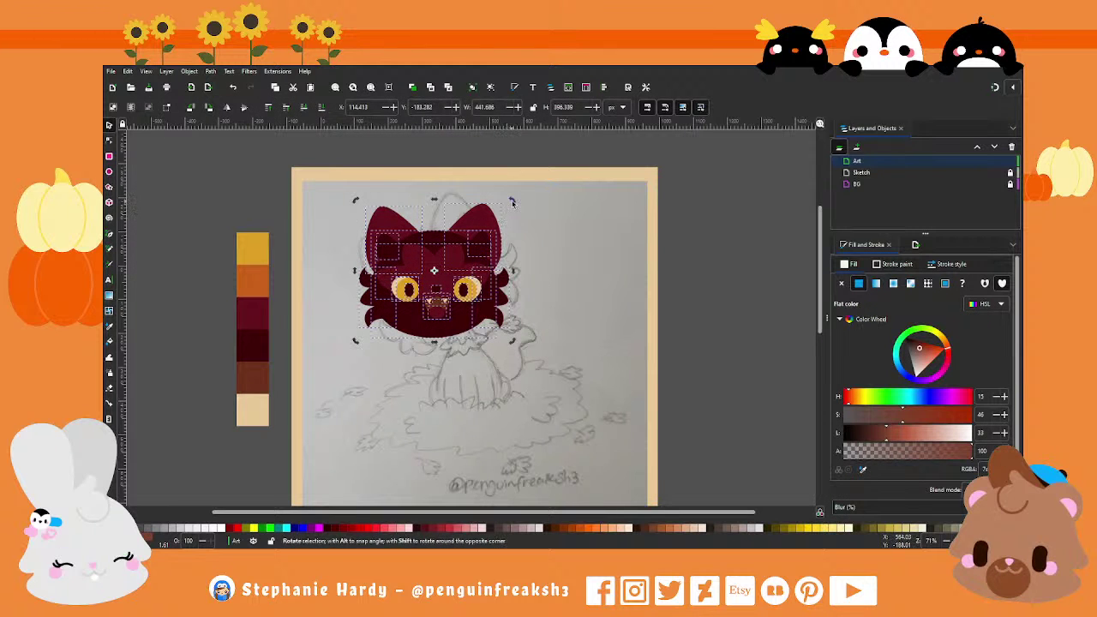
mouse_move(511, 202)
left_mouse_down()
mouse_move(474, 193)
mouse_move(512, 254)
left_mouse_up()
left_click(522, 336)
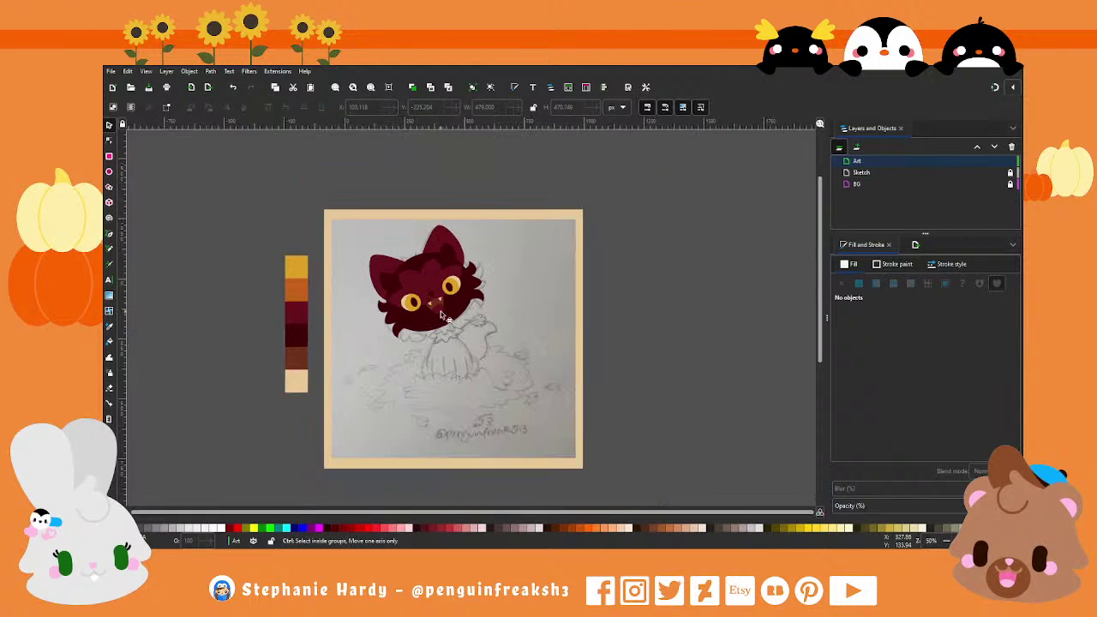
scroll(455, 317, "right", 1)
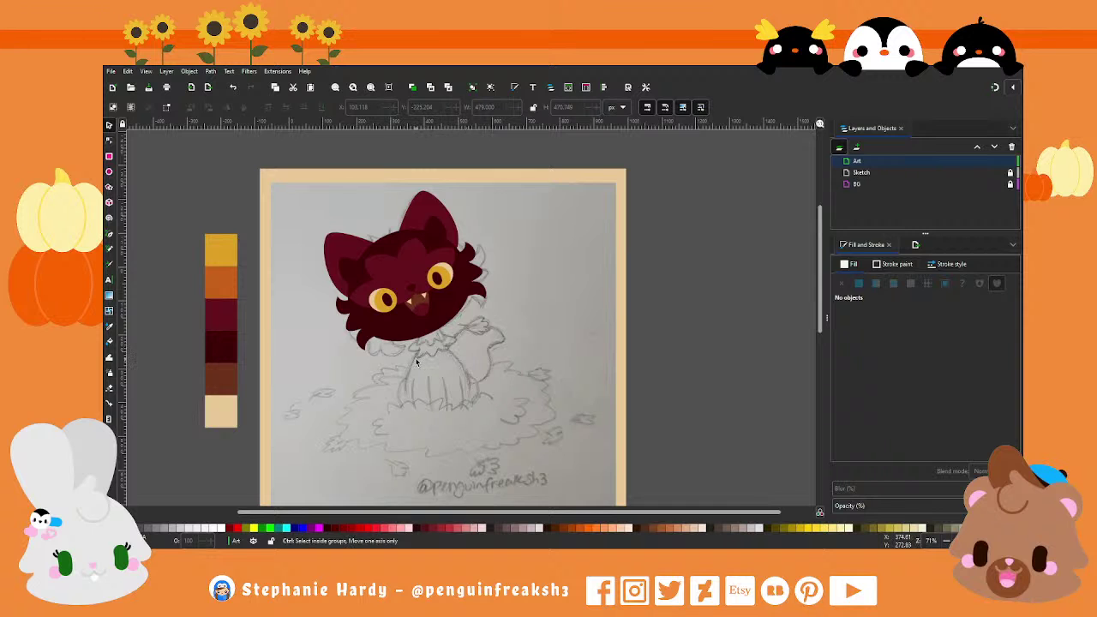
scroll(419, 350, "up", 1, "ctrl")
key("ctrl")
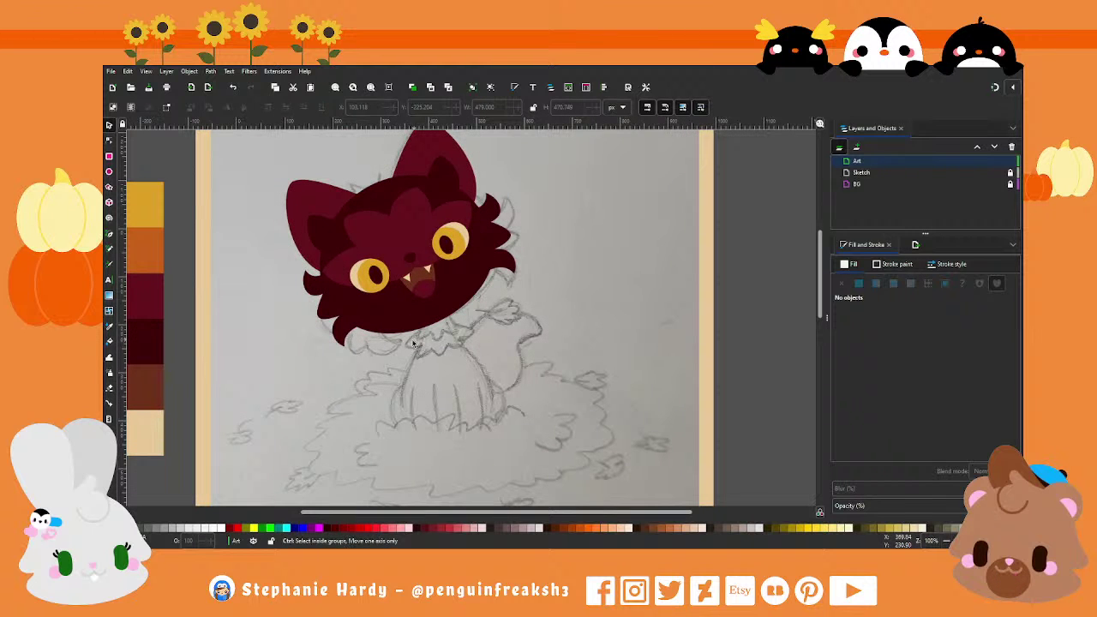
scroll(410, 347, "up", 1, "ctrl")
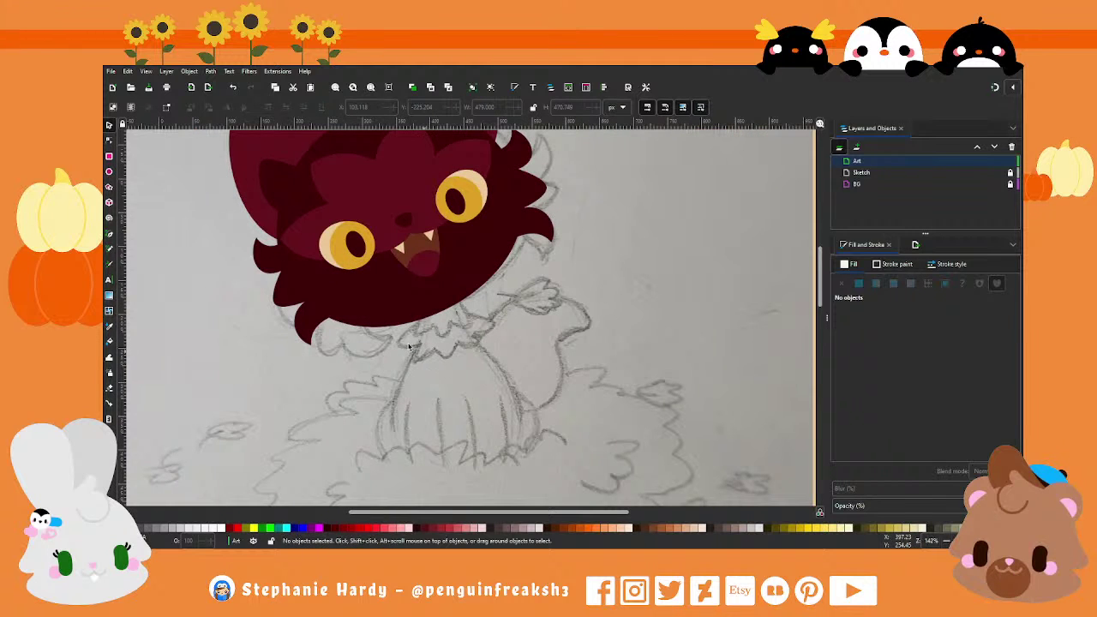
Step: Draw a closed zigzag shape under the chin and fill it with the head's maroon
left_click(109, 233)
left_click(423, 314)
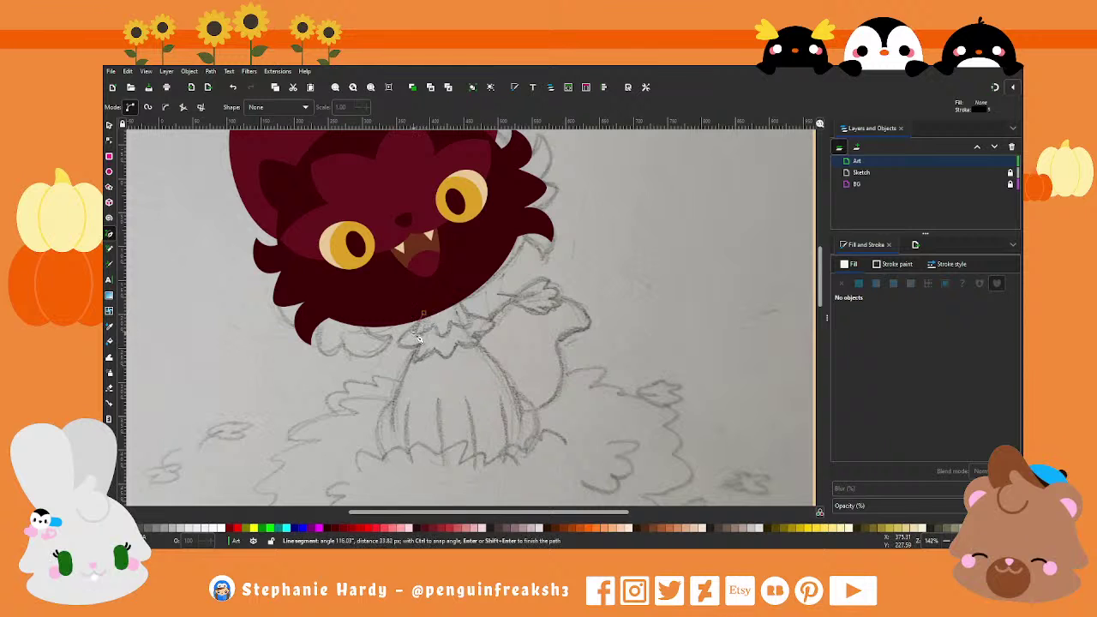
left_click(438, 333)
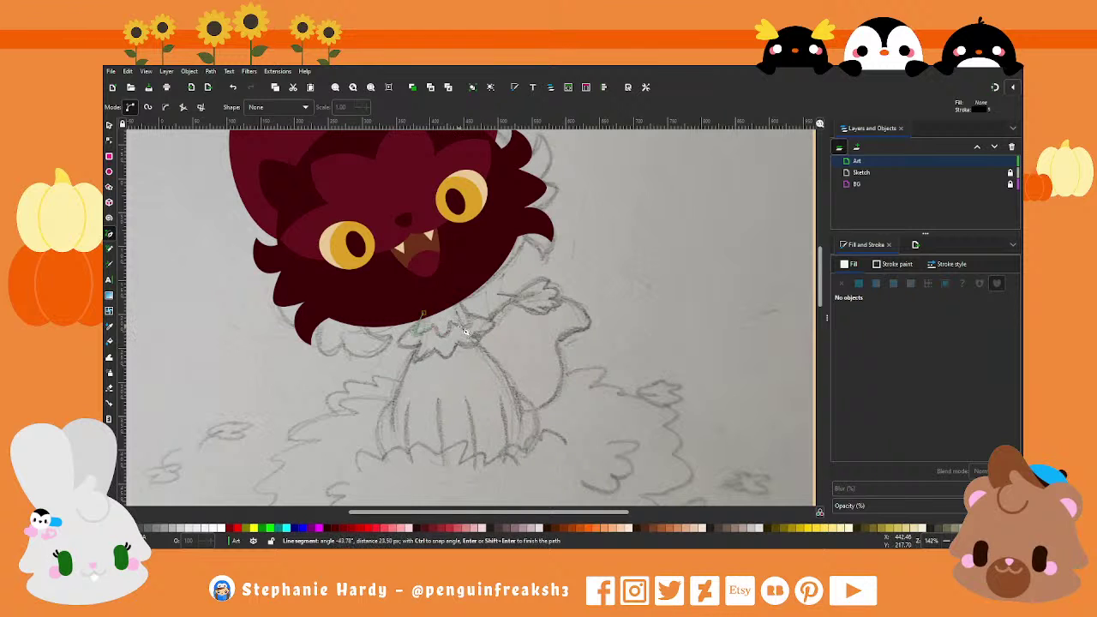
left_click(459, 328)
left_click(446, 296)
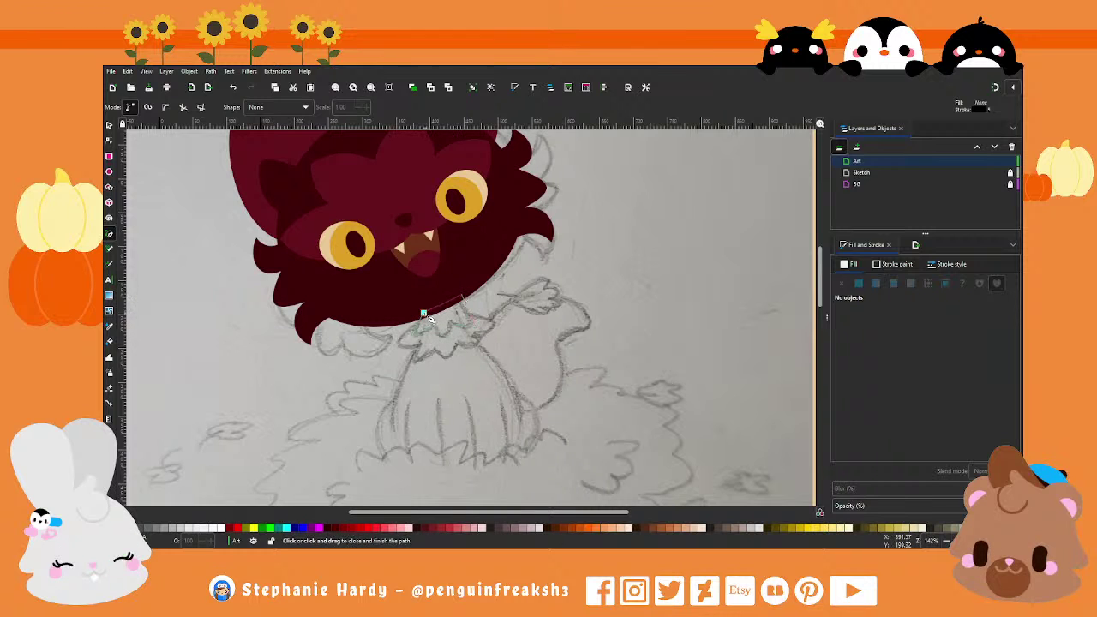
left_click(423, 315)
left_click(859, 283)
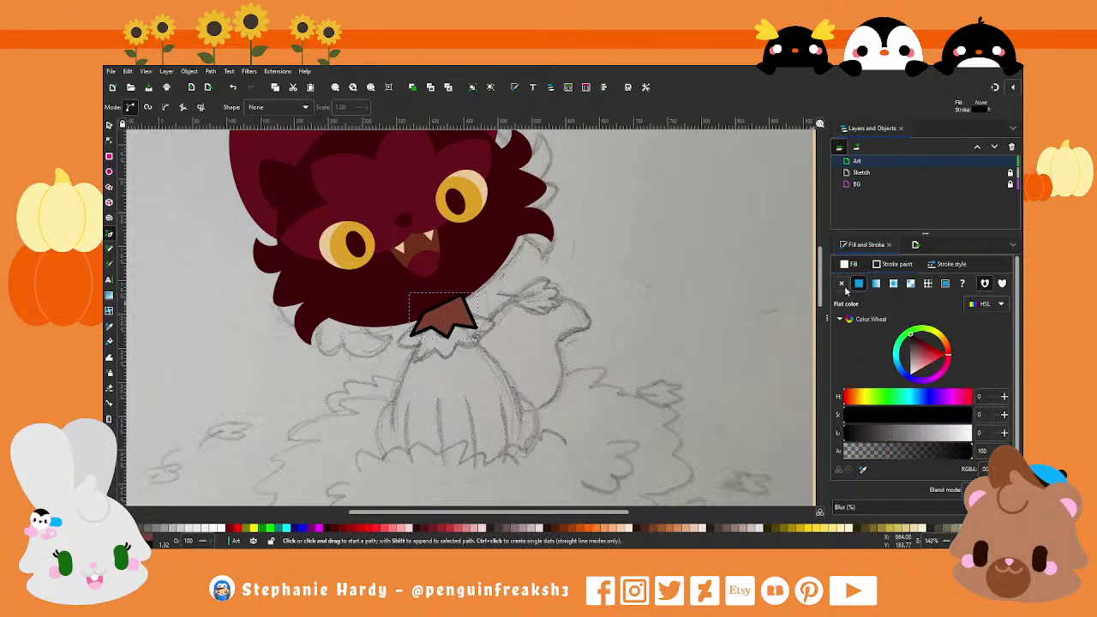
left_click(862, 471)
left_click(455, 261)
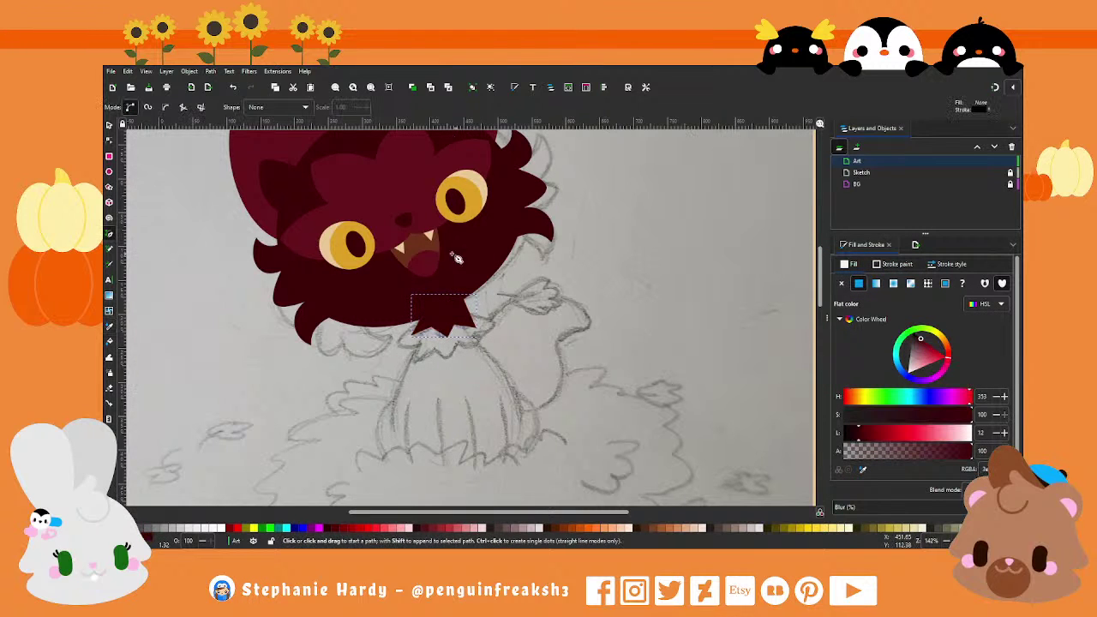
left_click(109, 125)
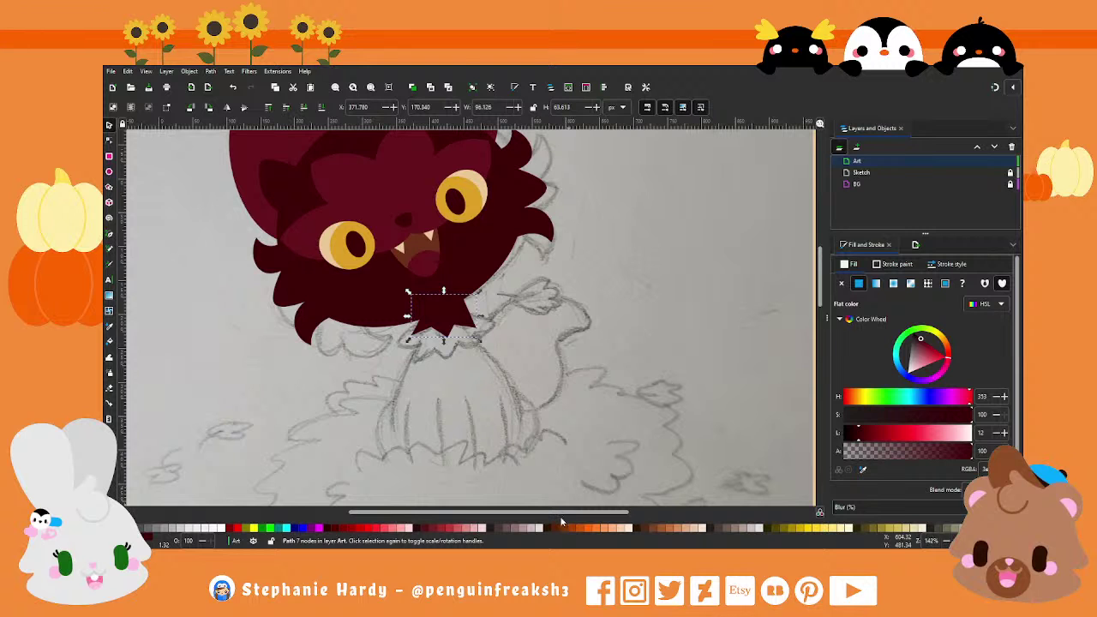
Step: Reposition the chin tuft's bottom, right-corner and top-right points to follow the sketch
key("plus")
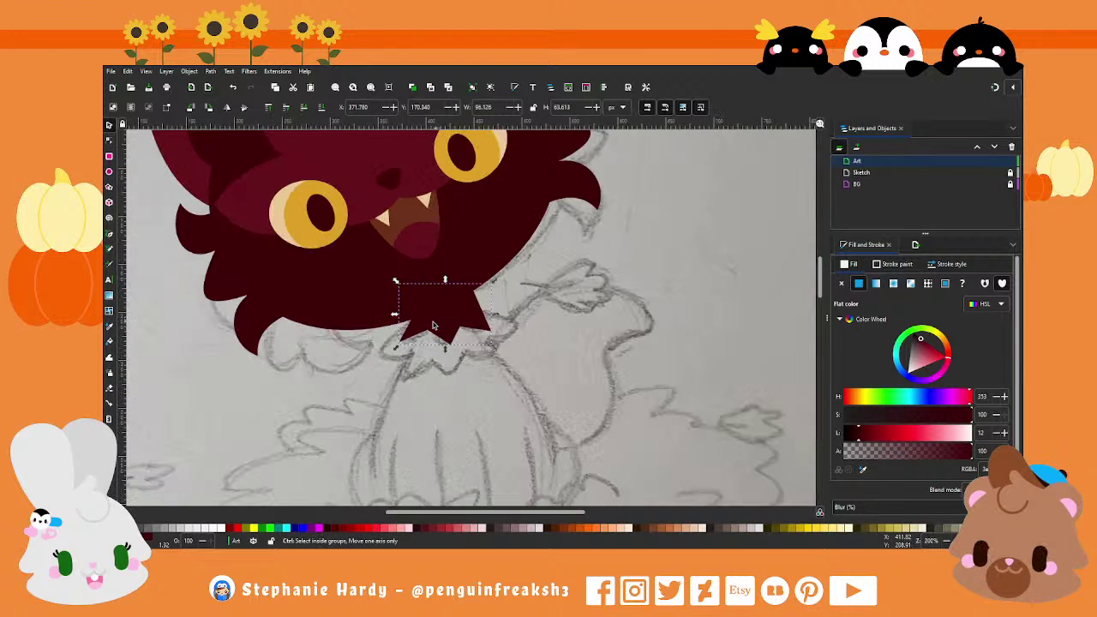
key("plus")
left_click(109, 142)
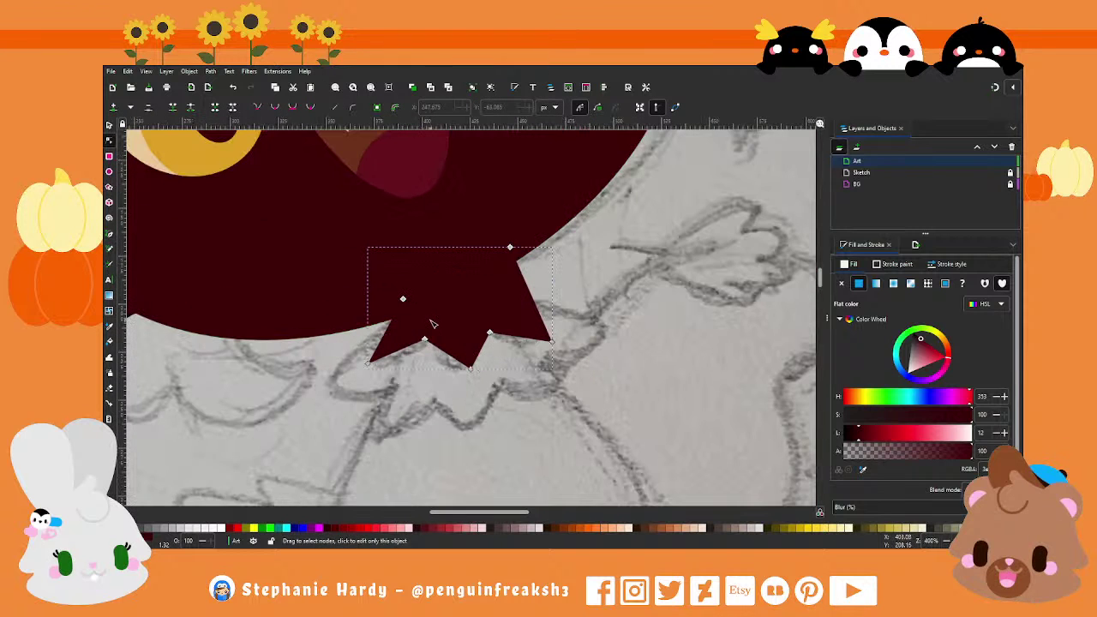
scroll(429, 324, "up", 1)
left_click_drag(470, 369, 461, 371)
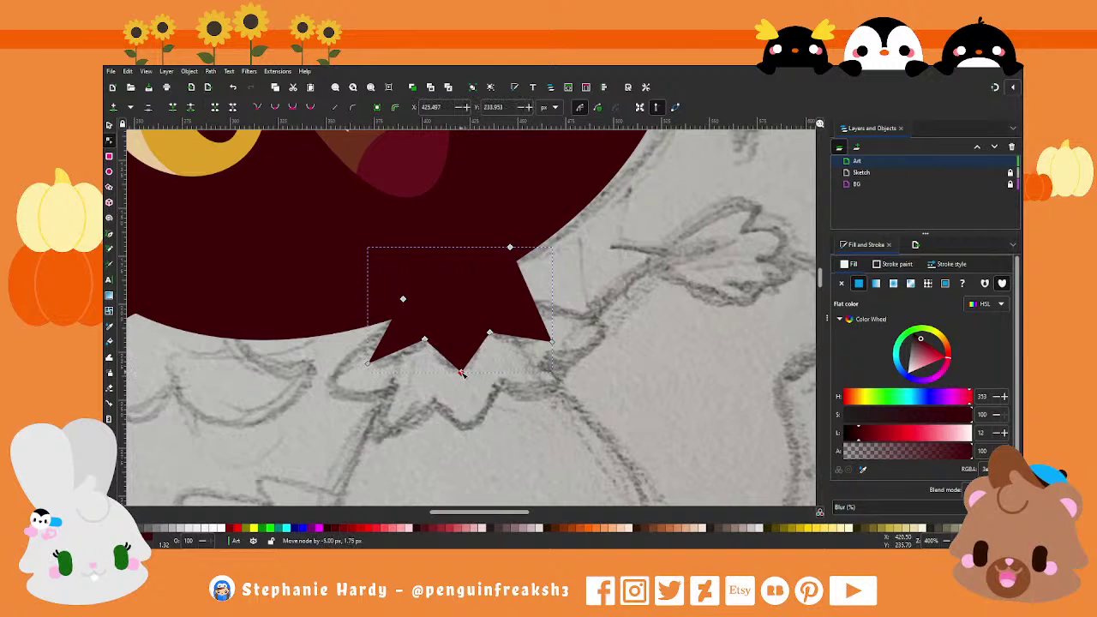
left_click_drag(553, 344, 547, 365)
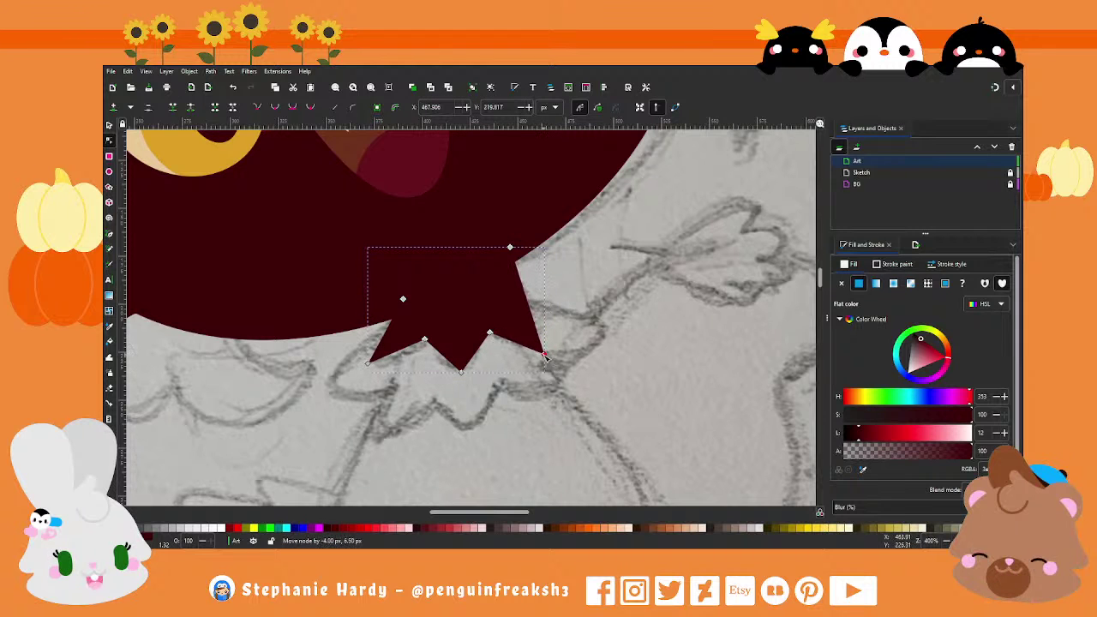
left_click_drag(510, 247, 502, 262)
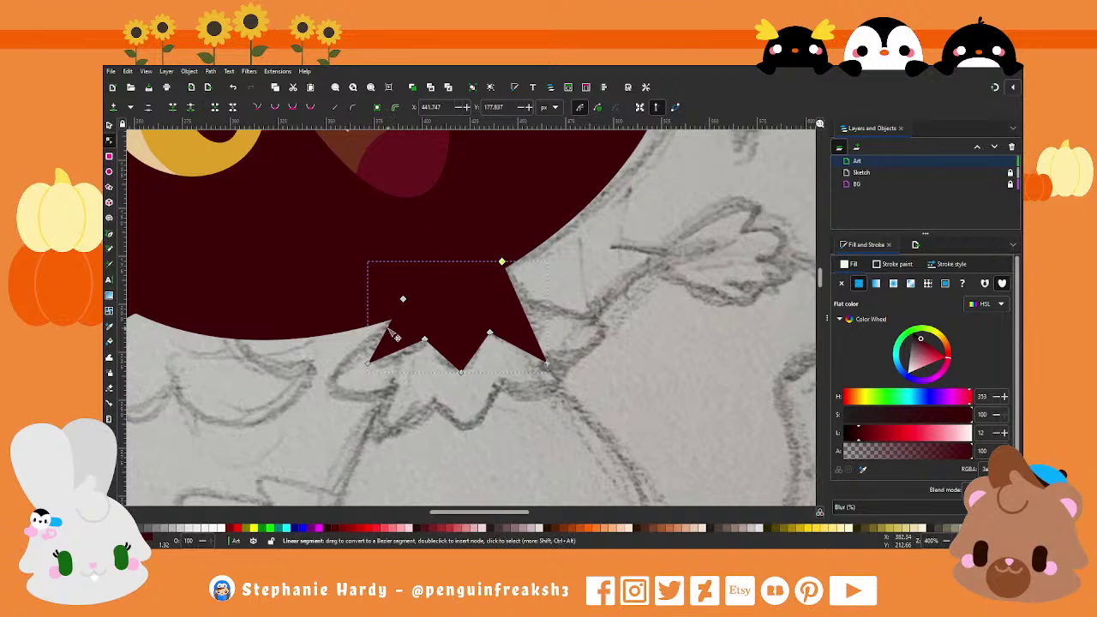
Step: Curve the edges of the tuft's left and right spikes
left_click(403, 298)
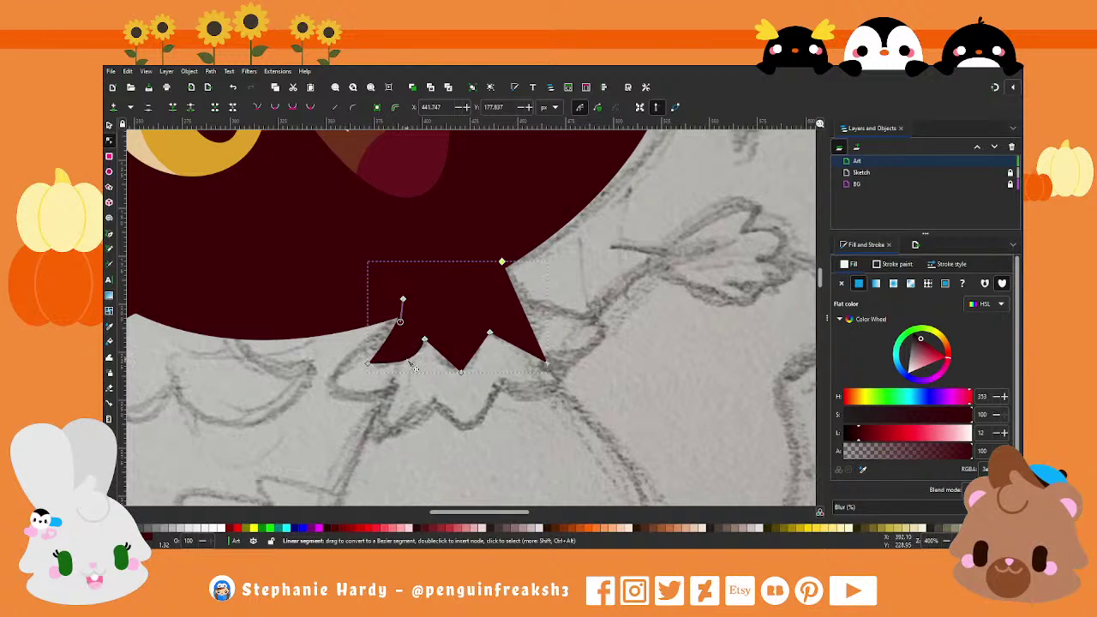
left_click(367, 363)
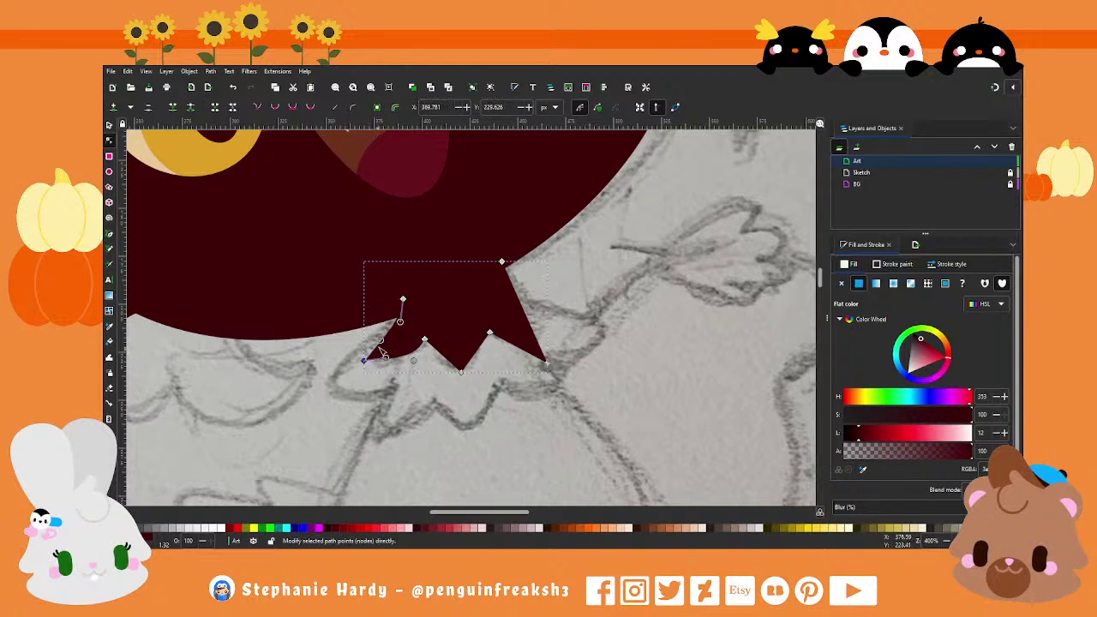
left_click_drag(387, 359, 418, 361)
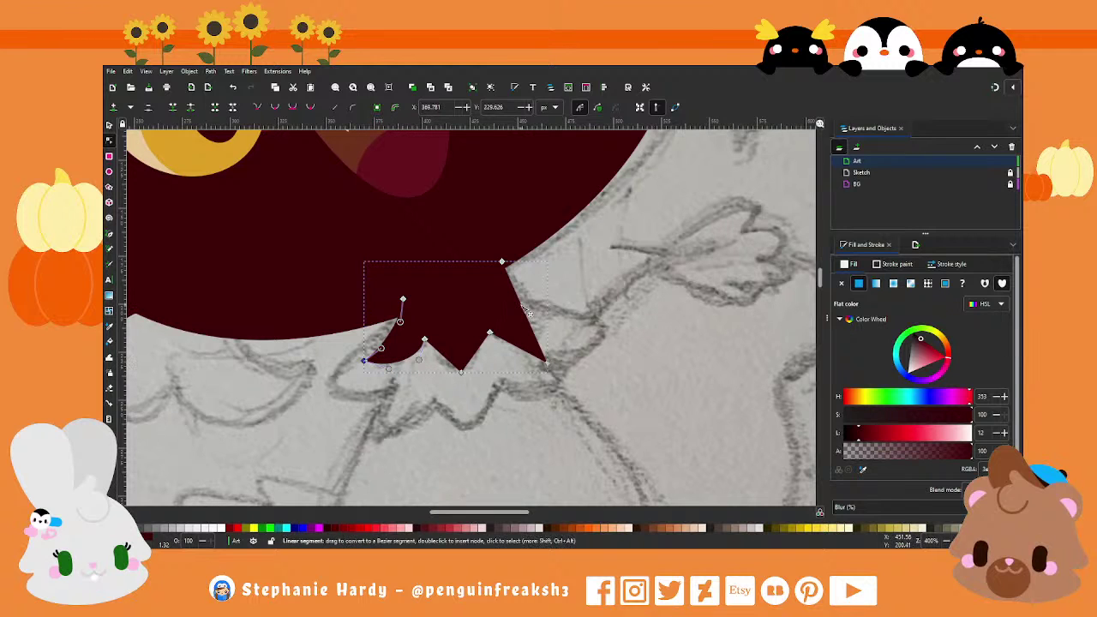
left_click_drag(524, 310, 512, 315)
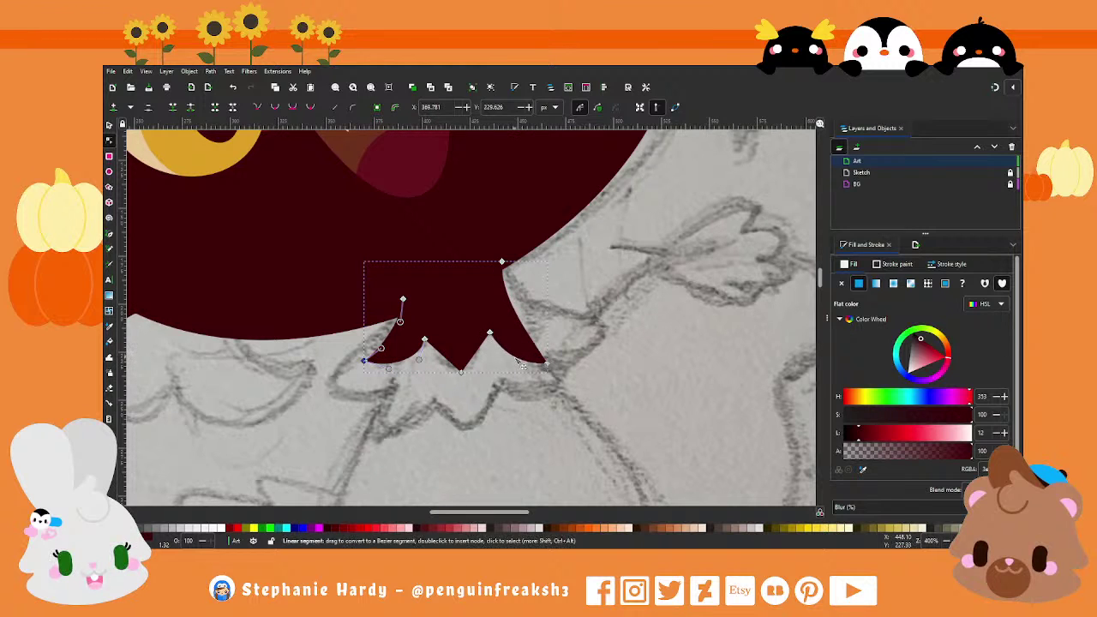
left_click(546, 362)
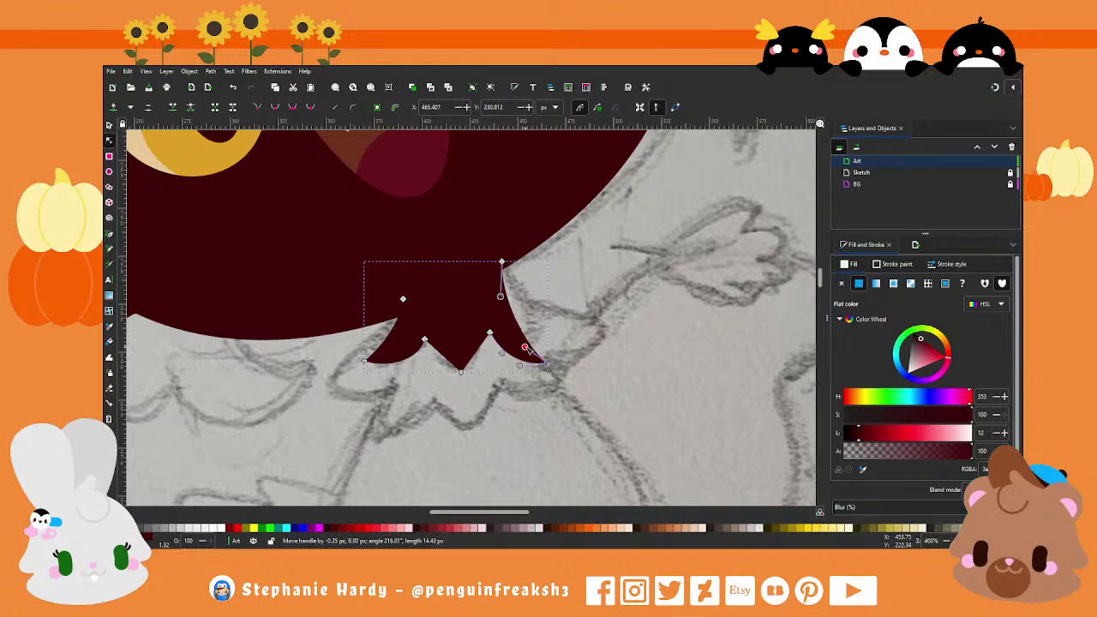
left_click_drag(548, 365, 502, 354)
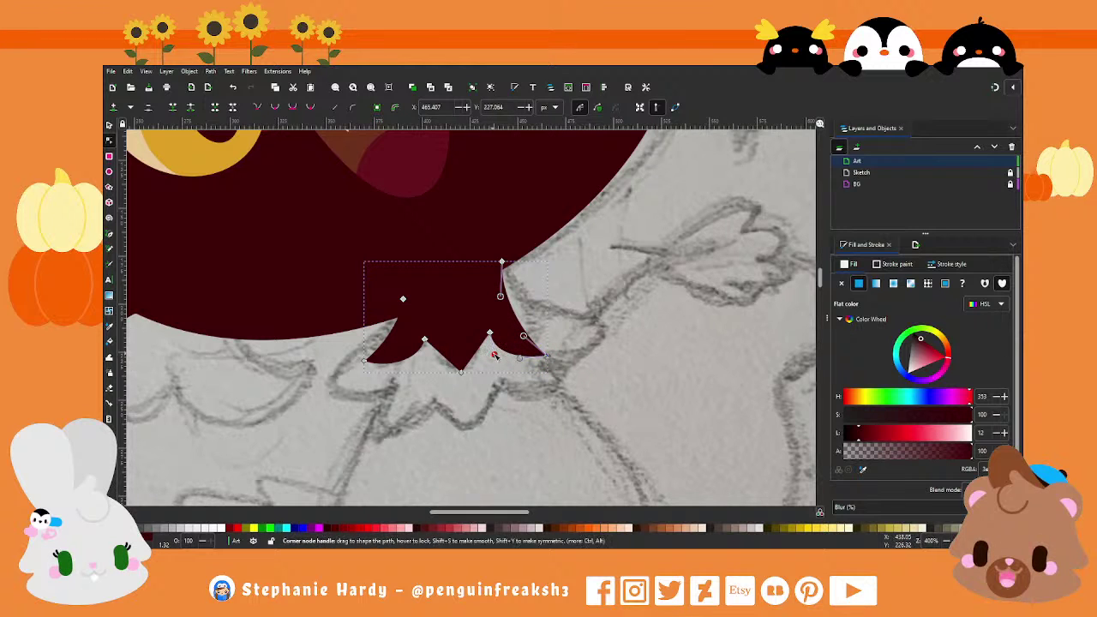
mouse_move(503, 354)
left_mouse_down()
mouse_move(529, 367)
mouse_move(499, 359)
left_mouse_up()
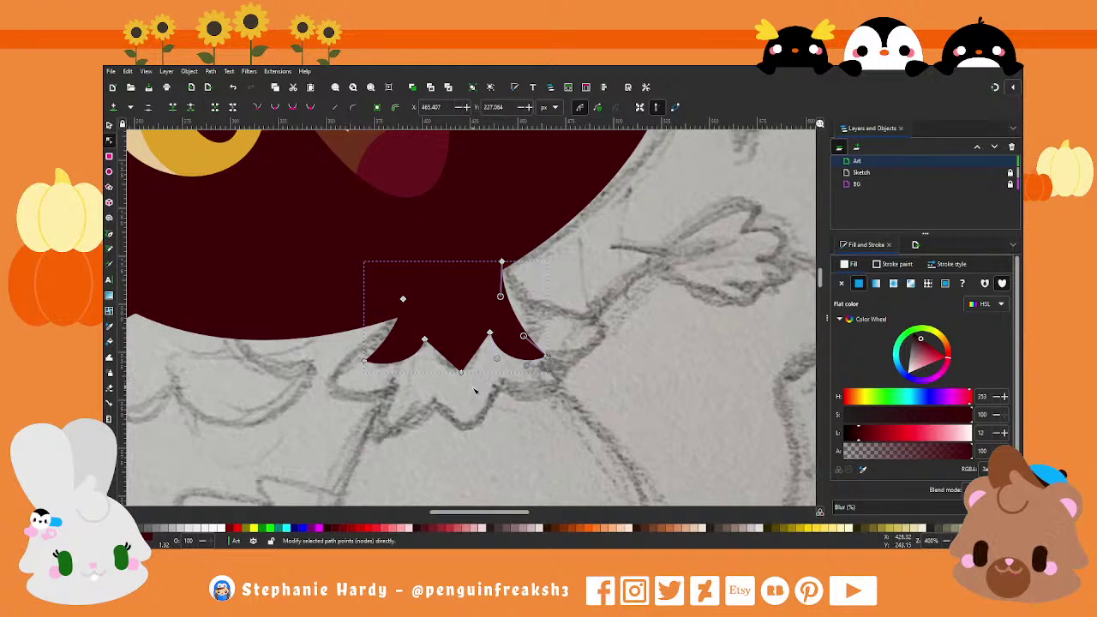
Step: Round the middle notch into a smooth curve and reshape the tuft's left curve
left_click(461, 371)
key("shift+y")
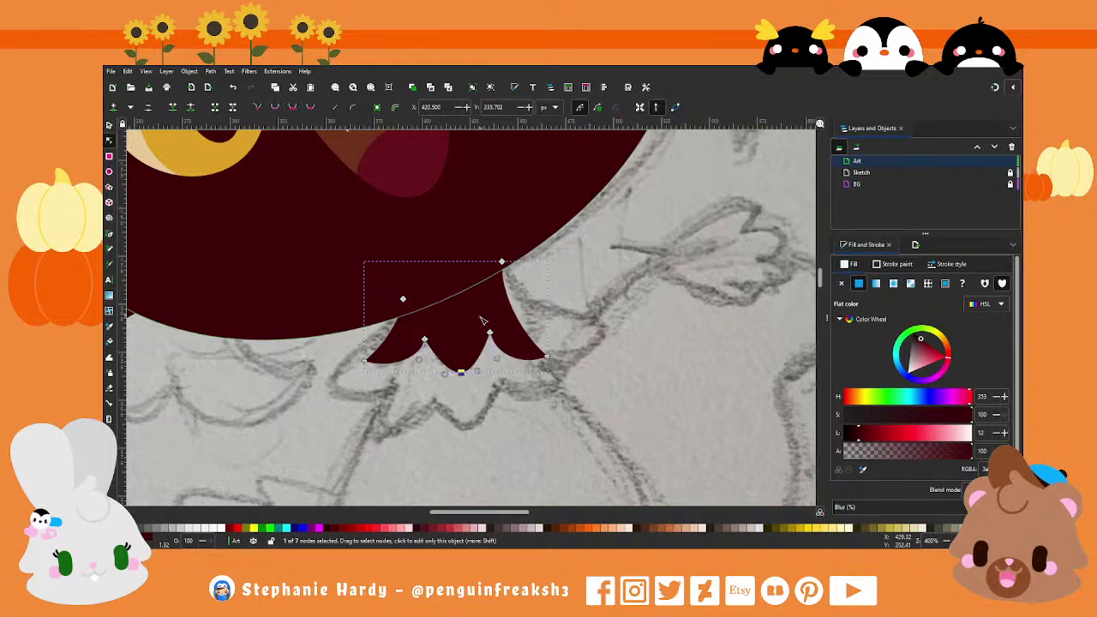
key("Up")
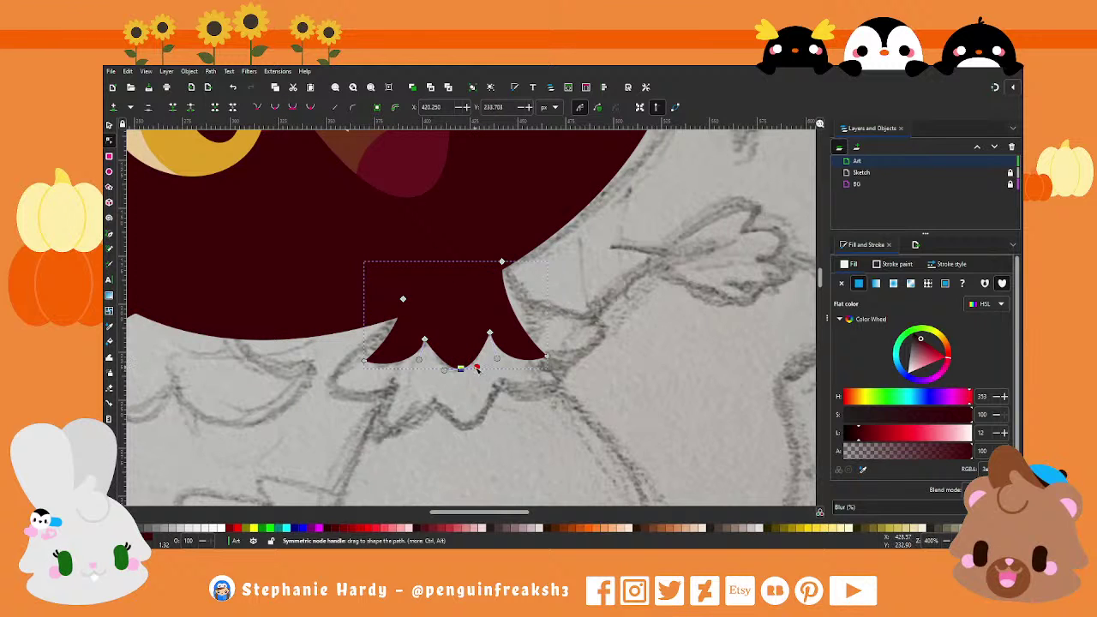
left_click_drag(425, 340, 486, 337)
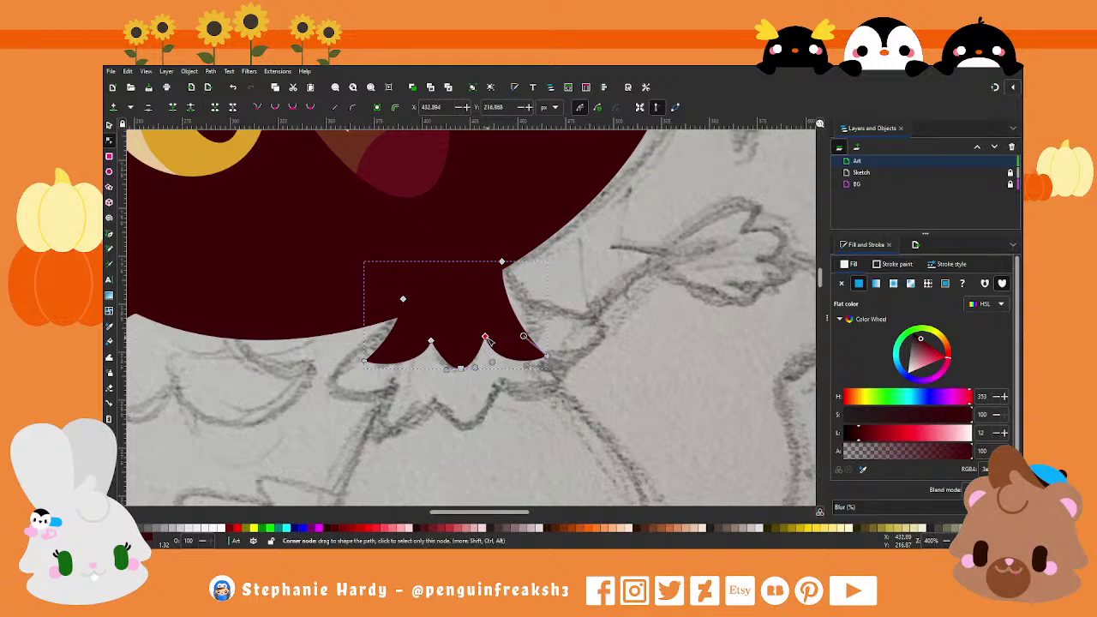
left_click(458, 369)
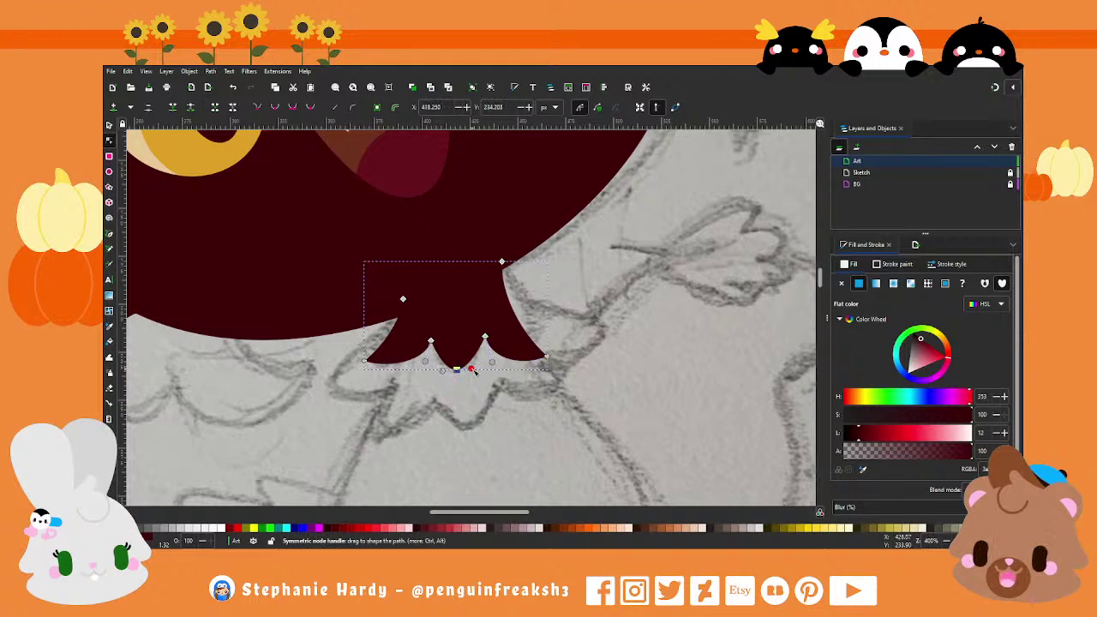
left_click_drag(471, 369, 475, 371)
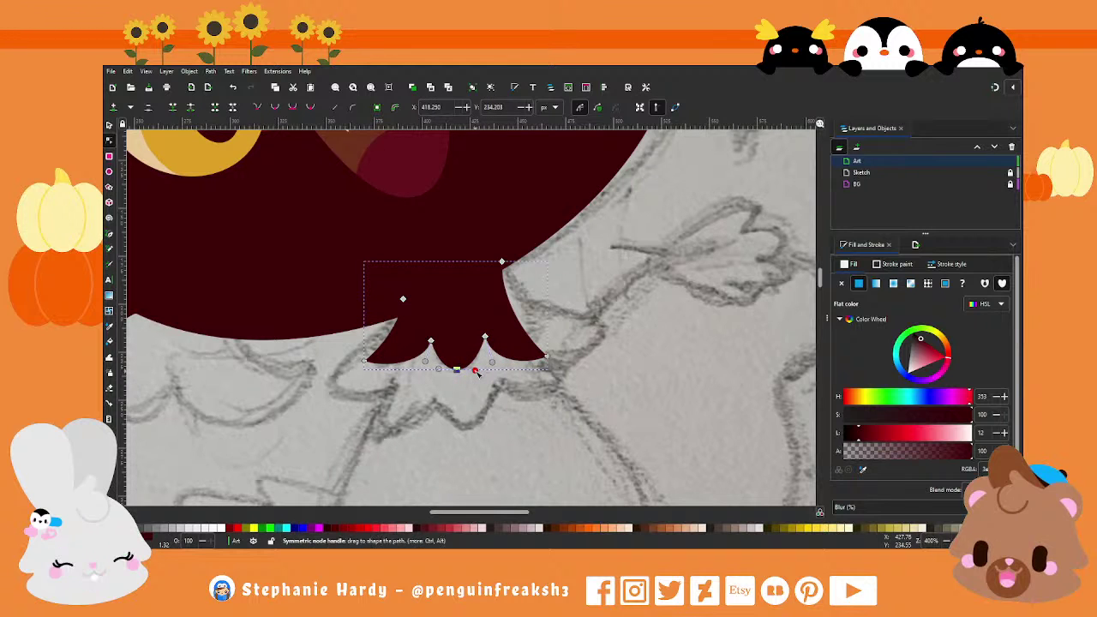
left_click(366, 362)
left_click_drag(385, 354, 413, 324)
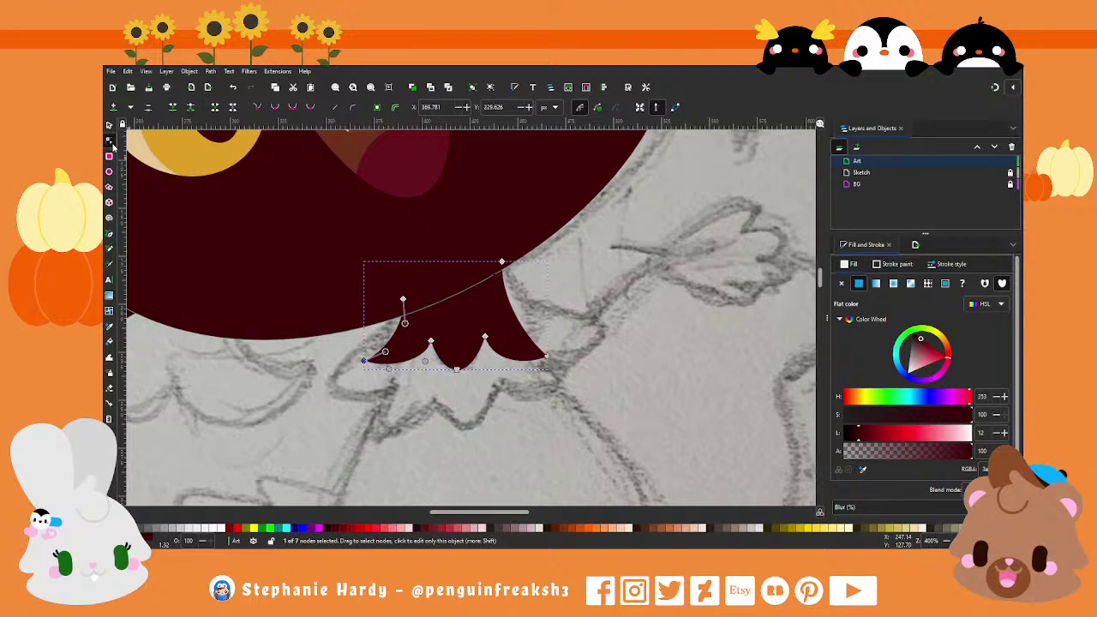
key("s")
left_click(514, 421)
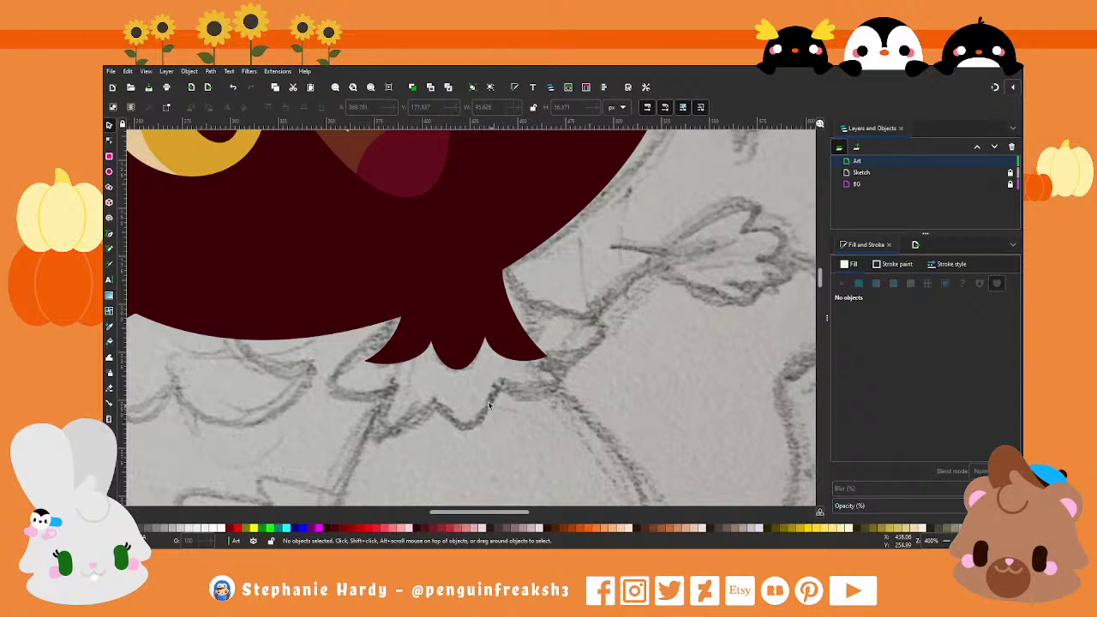
Step: Trace the zigzag chin tuft over the sketch as a closed straight-segment path
scroll(463, 376, "down", 2)
scroll(470, 380, "down", 1)
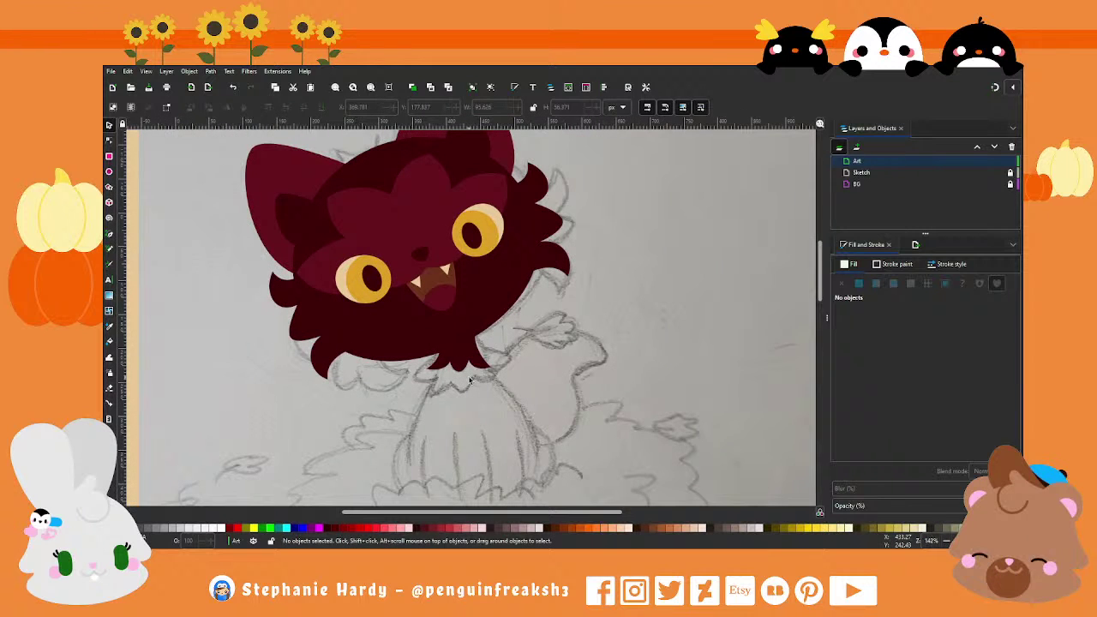
scroll(472, 382, "up", 1)
scroll(484, 392, "up", 1)
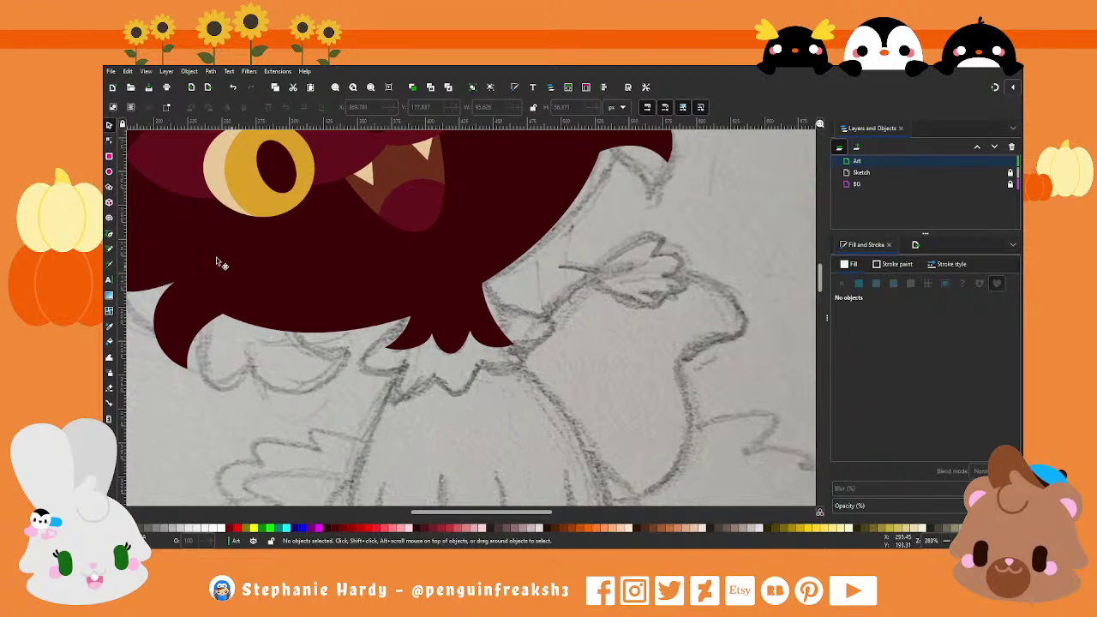
left_click(110, 234)
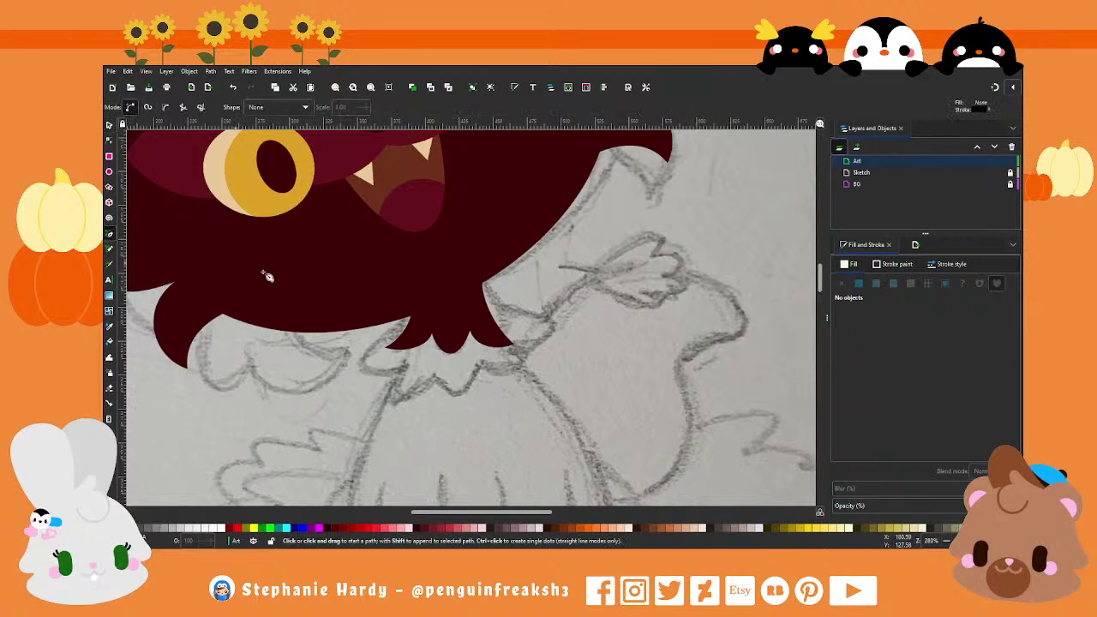
left_click(408, 321)
left_click(374, 364)
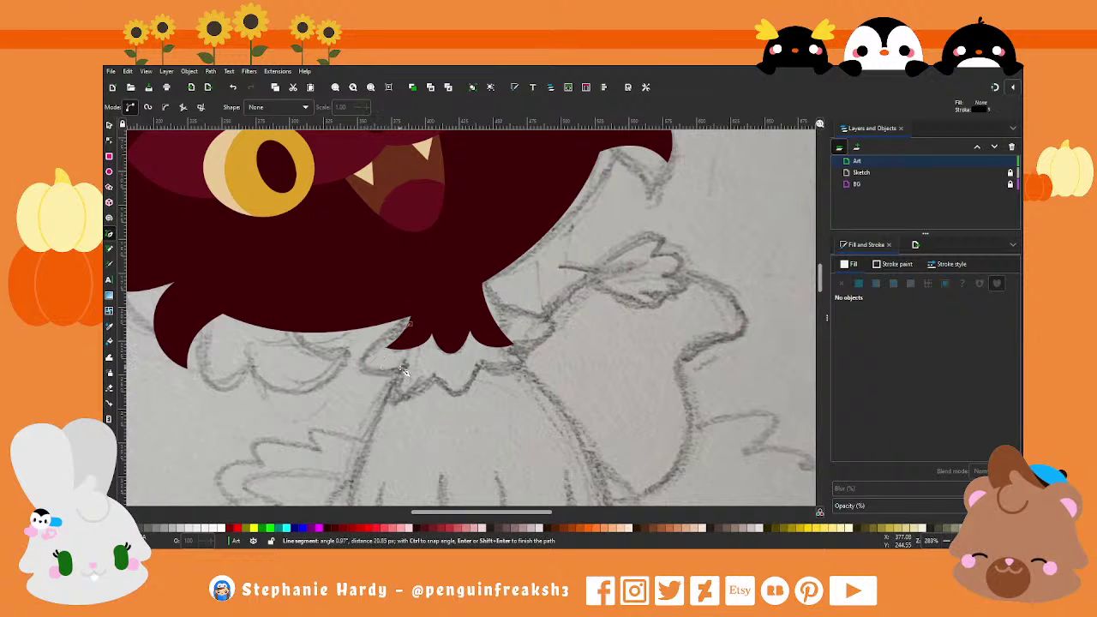
left_click(450, 377)
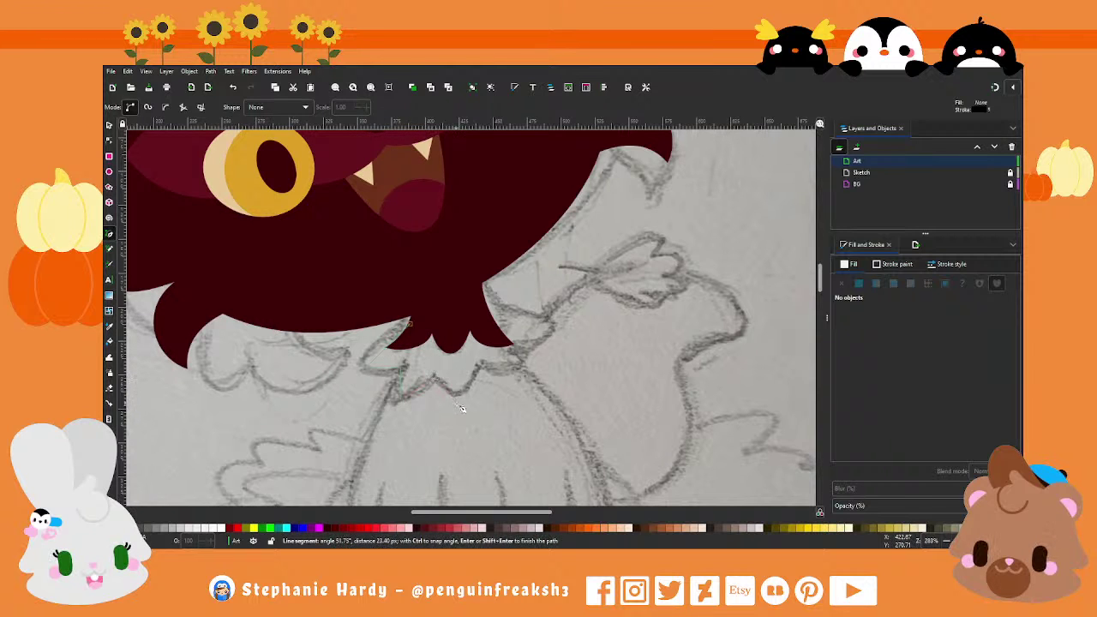
left_click(487, 371)
left_click(519, 361)
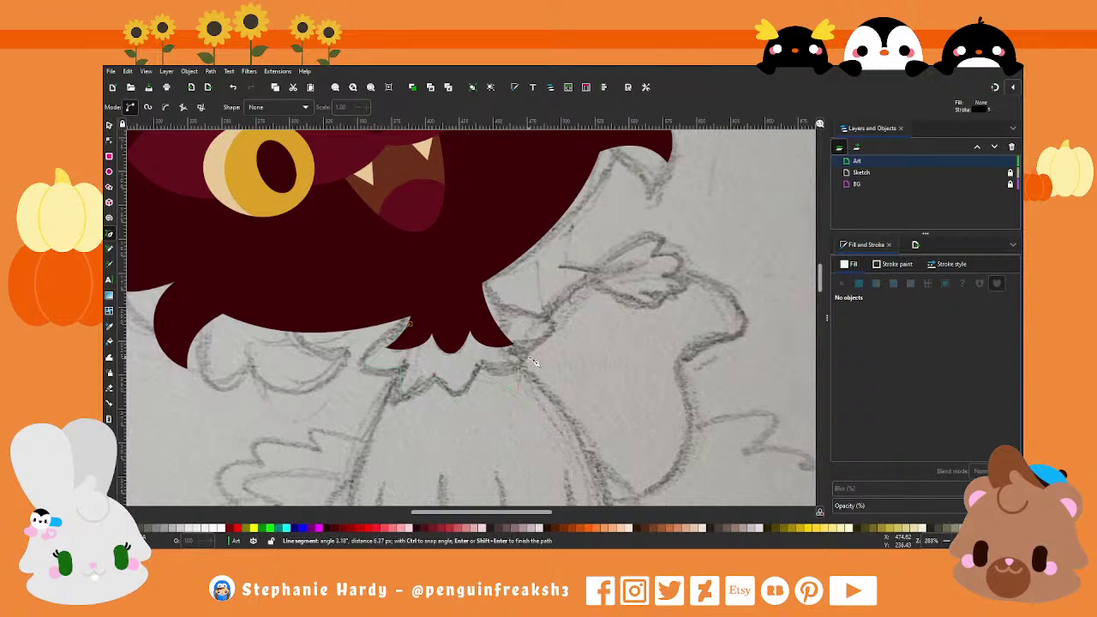
left_click(485, 309)
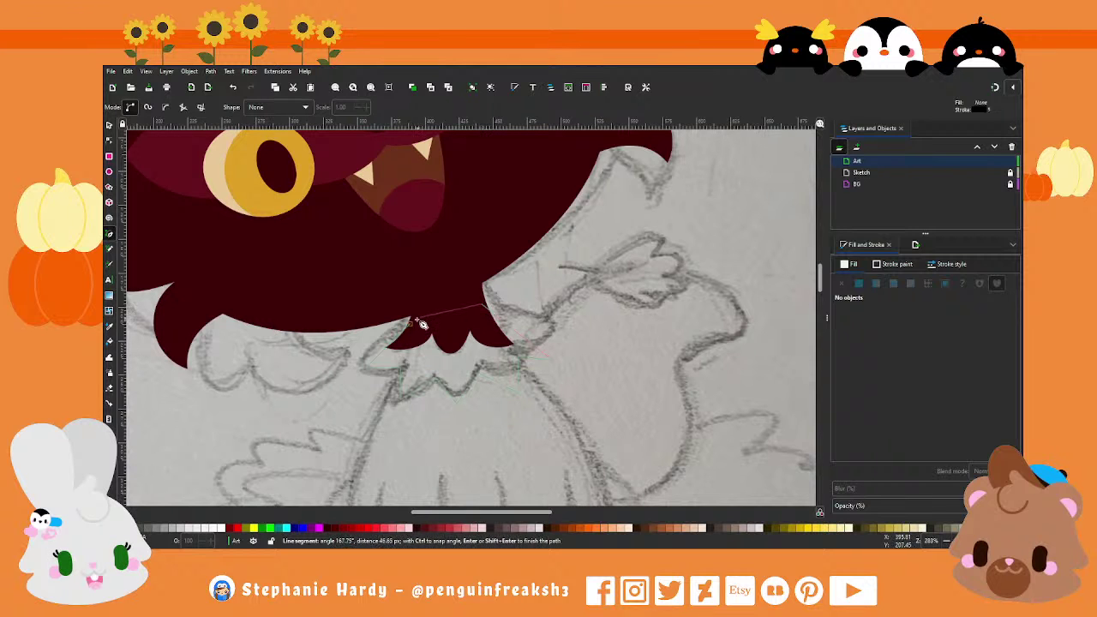
left_click(411, 321)
key("s")
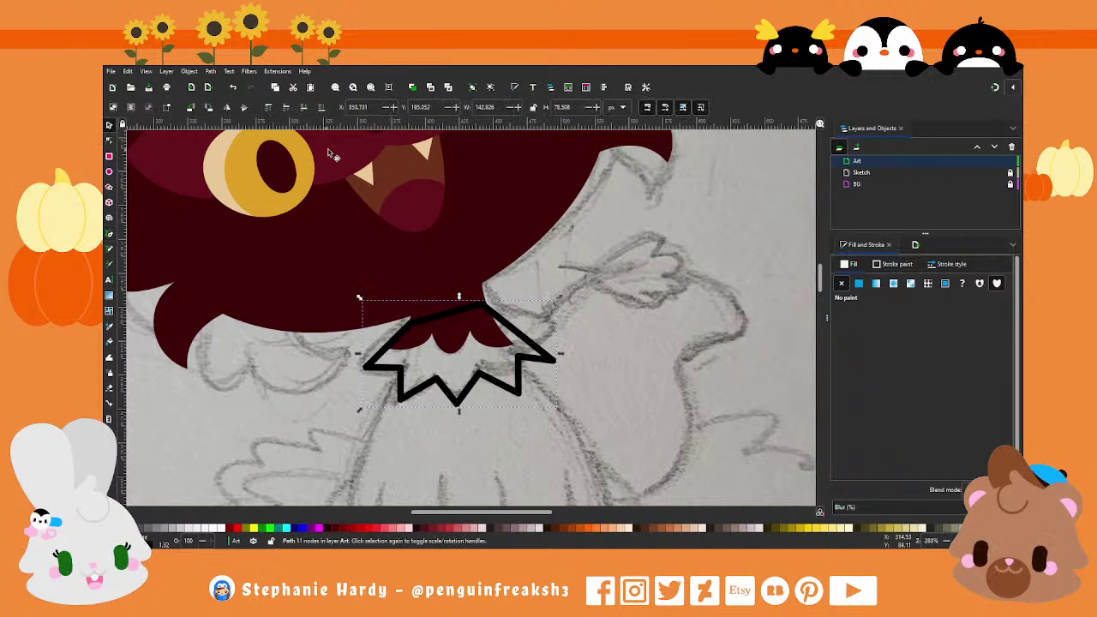
Step: Bend the tuft's top edge and right end into curves by moving nodes
left_click(109, 139)
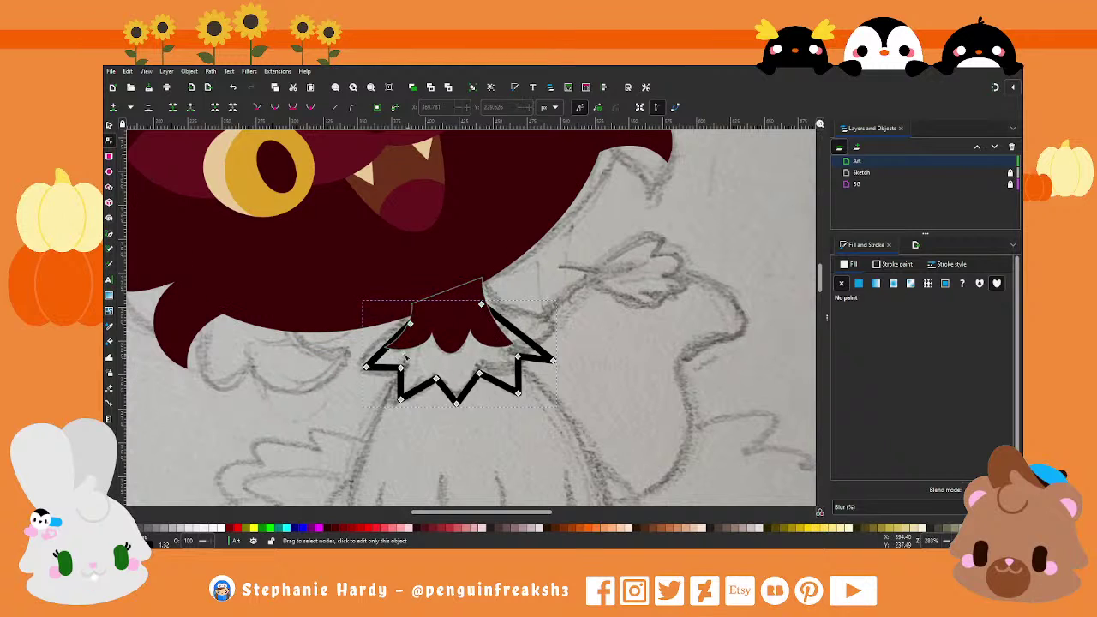
mouse_move(403, 359)
left_mouse_down()
mouse_move(407, 344)
mouse_move(386, 354)
left_mouse_up()
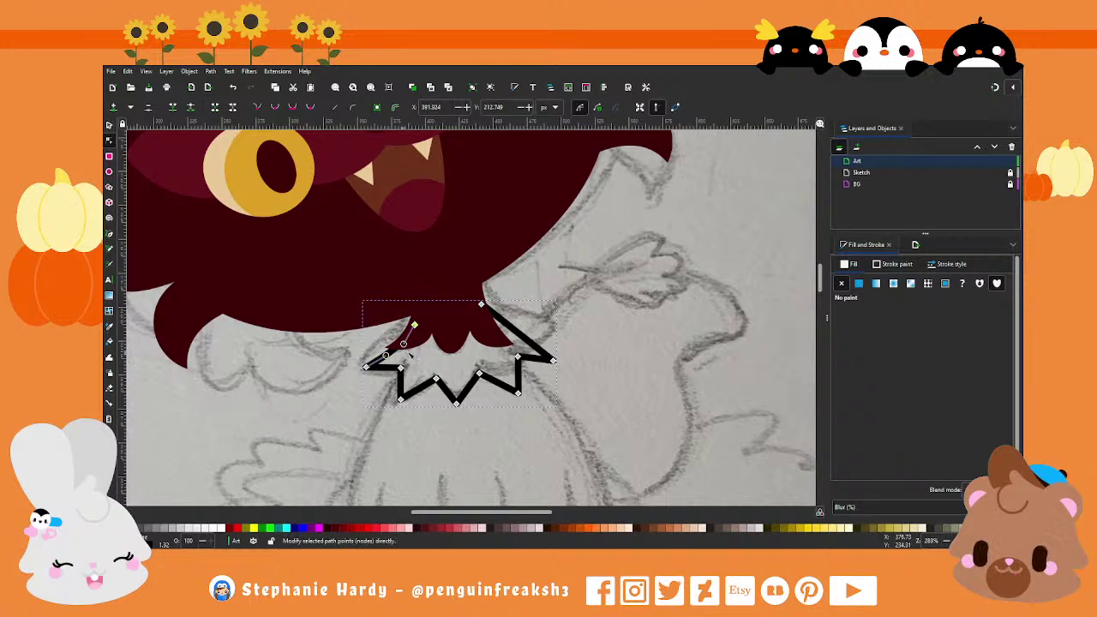
left_click_drag(481, 305, 483, 315)
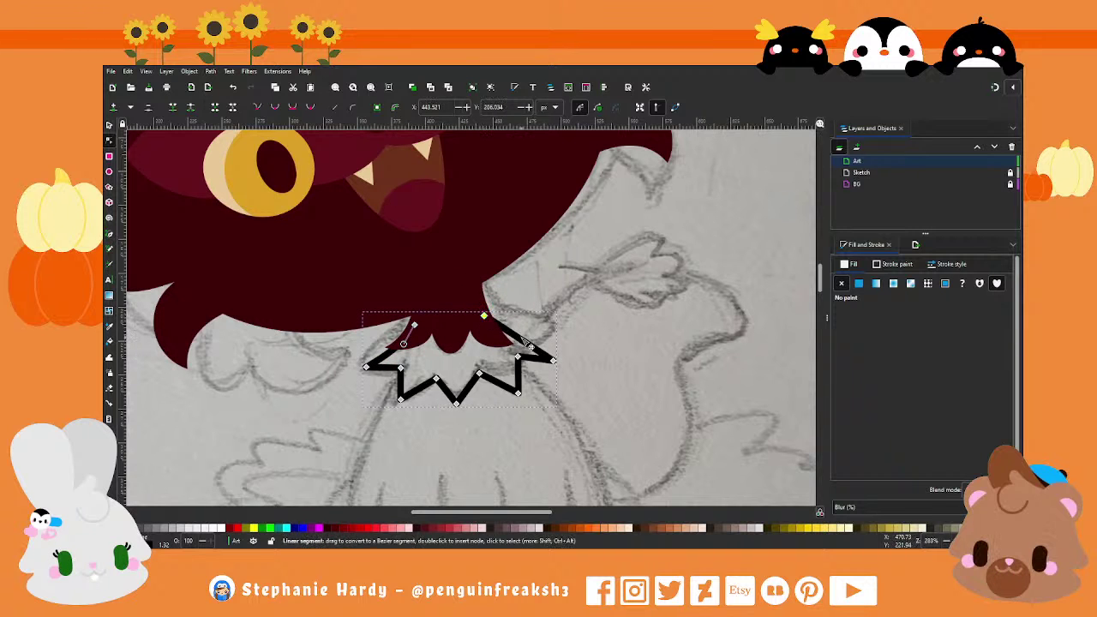
left_click(523, 347)
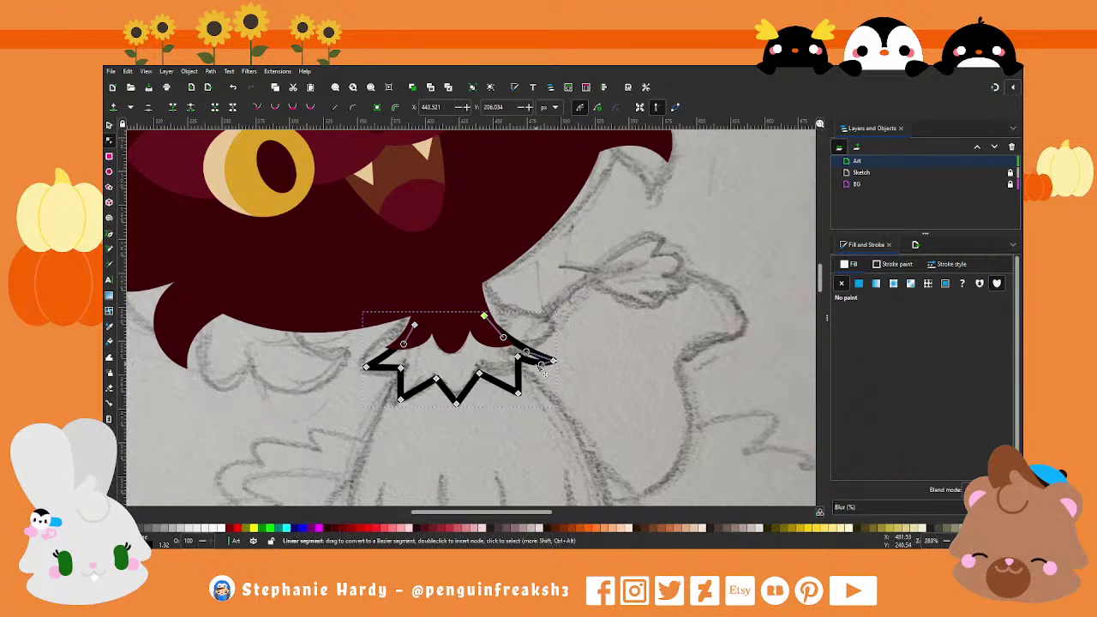
left_click(551, 360)
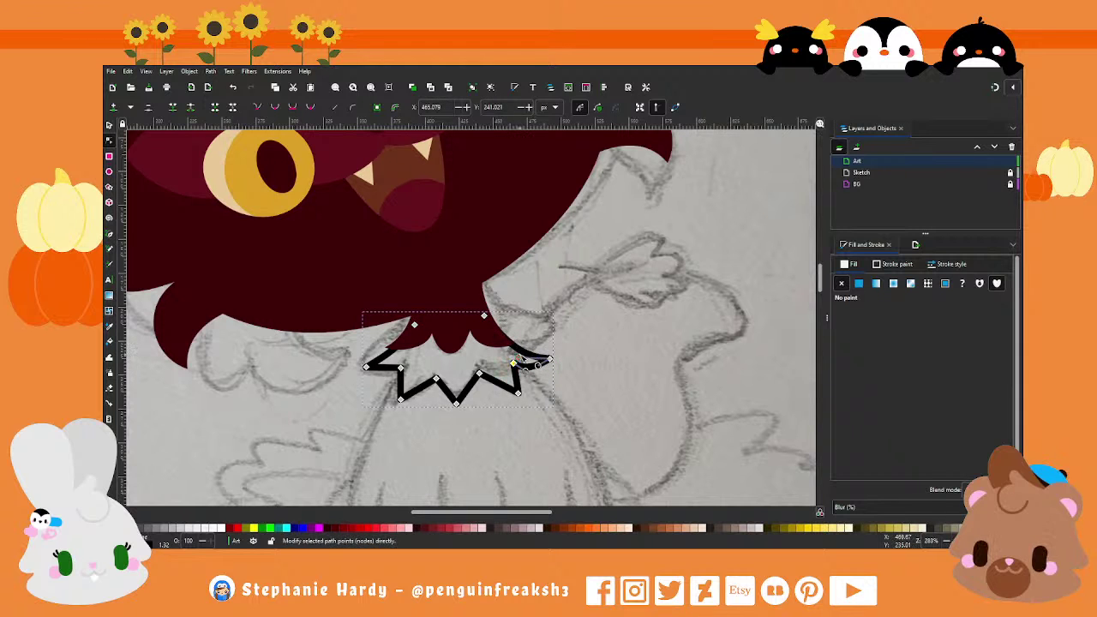
left_click_drag(520, 395, 507, 399)
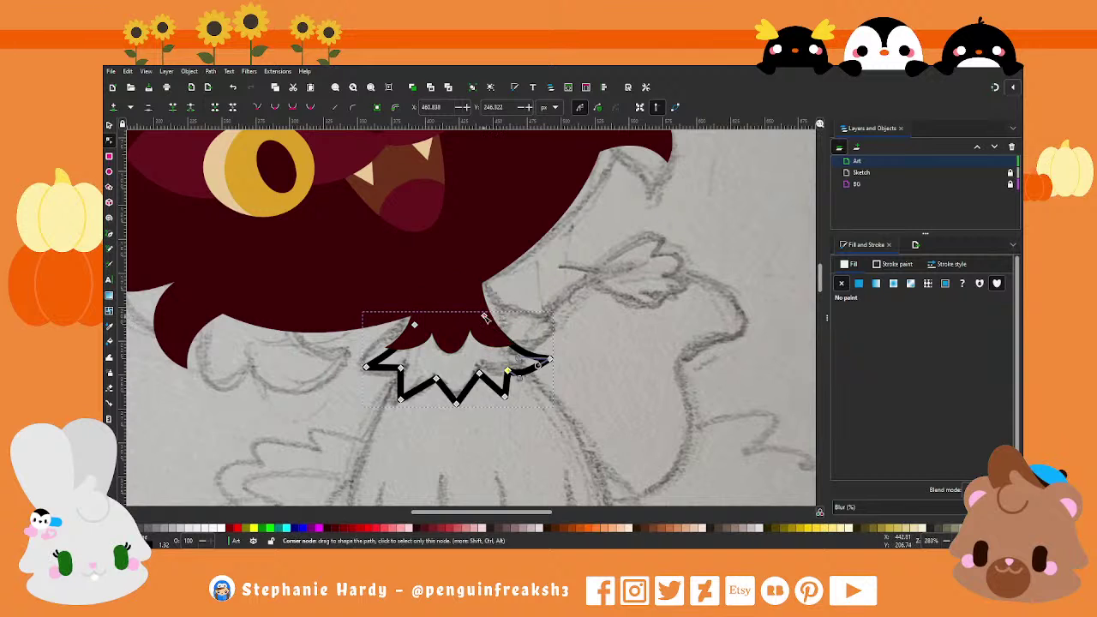
left_click_drag(484, 316, 484, 322)
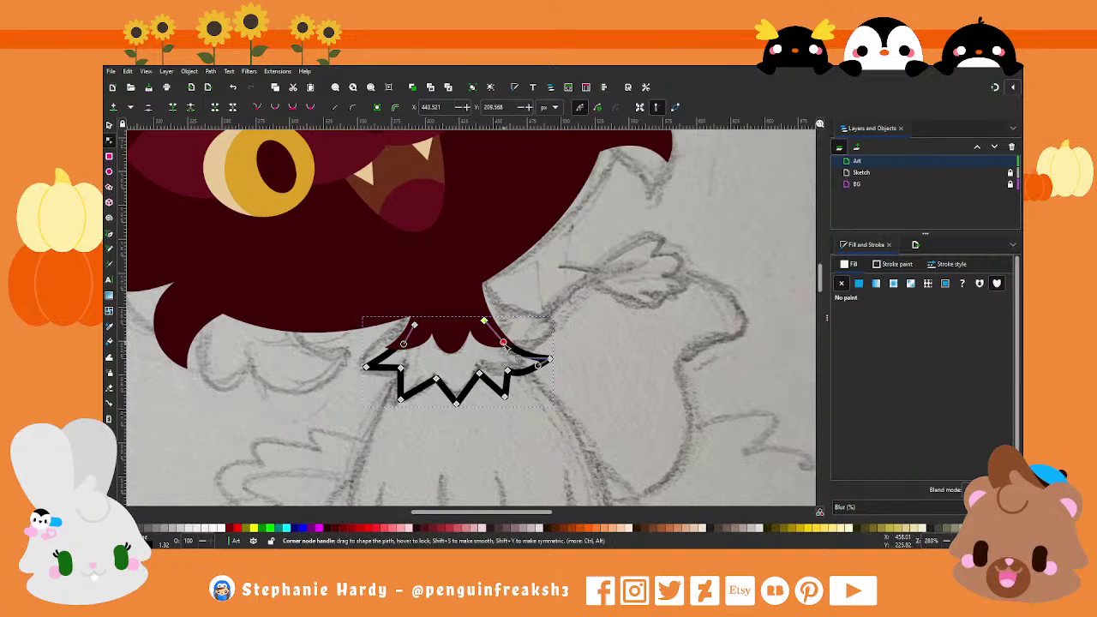
left_click_drag(533, 360, 543, 373)
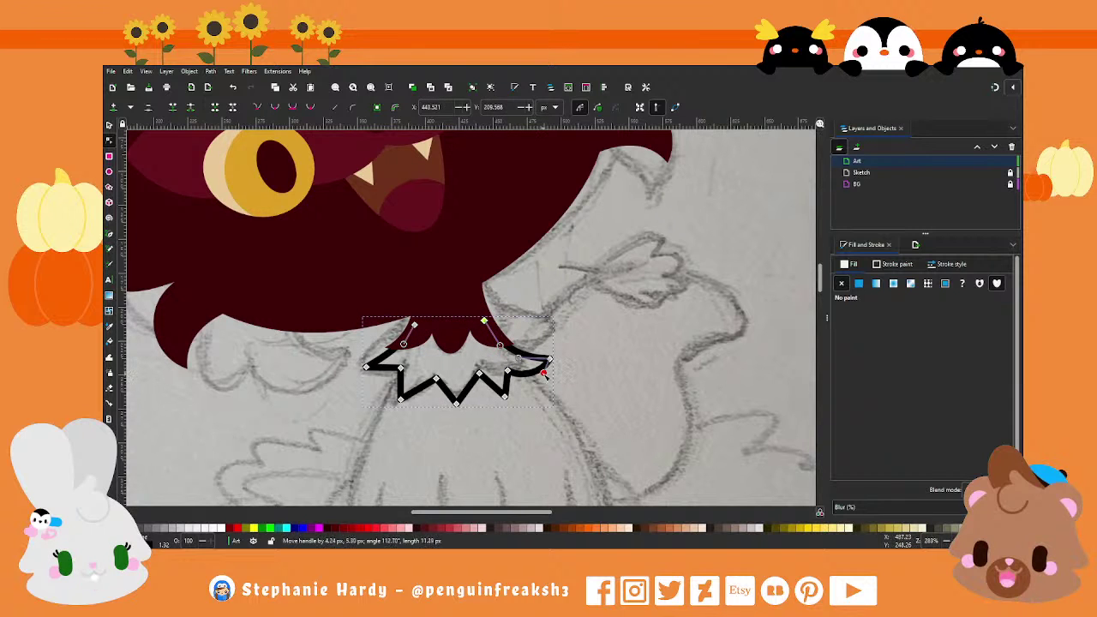
left_click(508, 371)
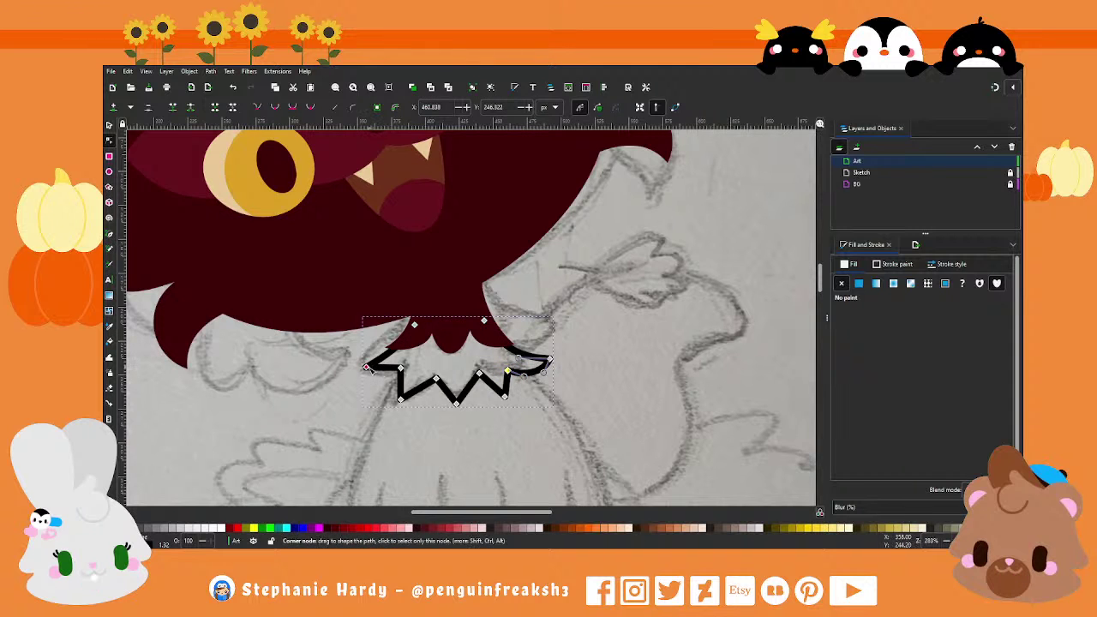
Step: Round the left end and bottom points into scalloped bumps, then fill the tuft dark red
left_click_drag(377, 372, 387, 365)
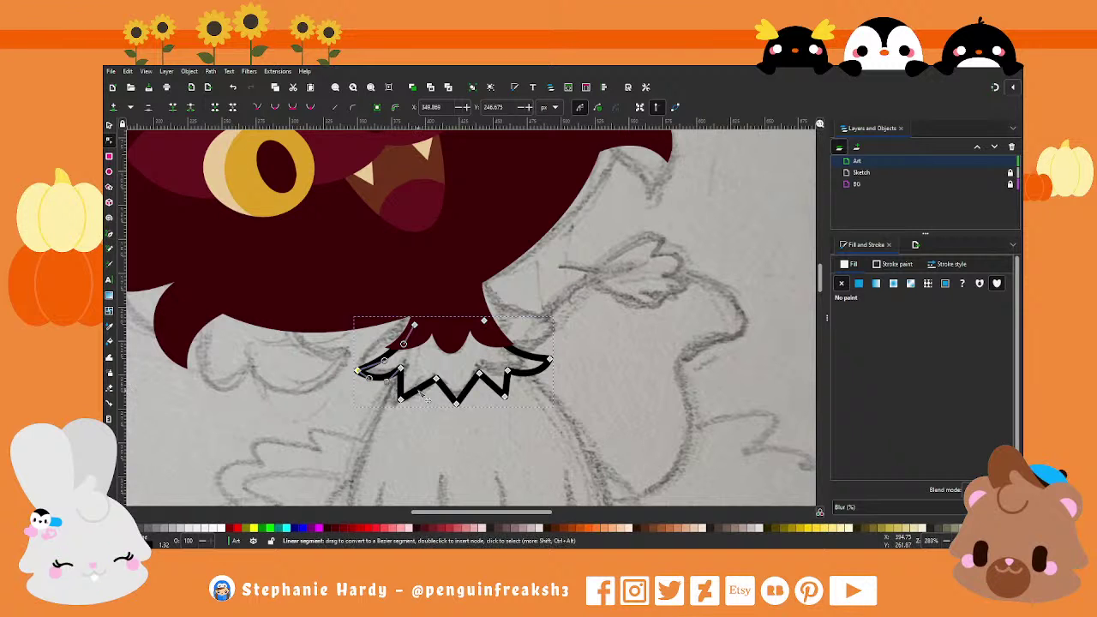
left_click(400, 399)
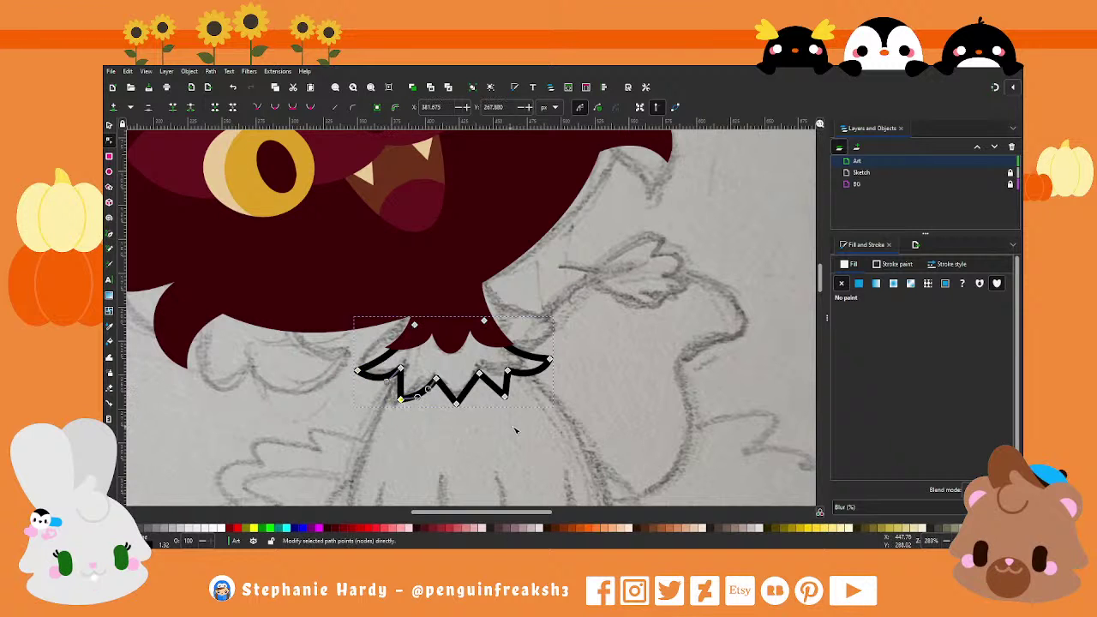
left_click_drag(448, 402, 520, 421)
left_click(506, 396, "shift")
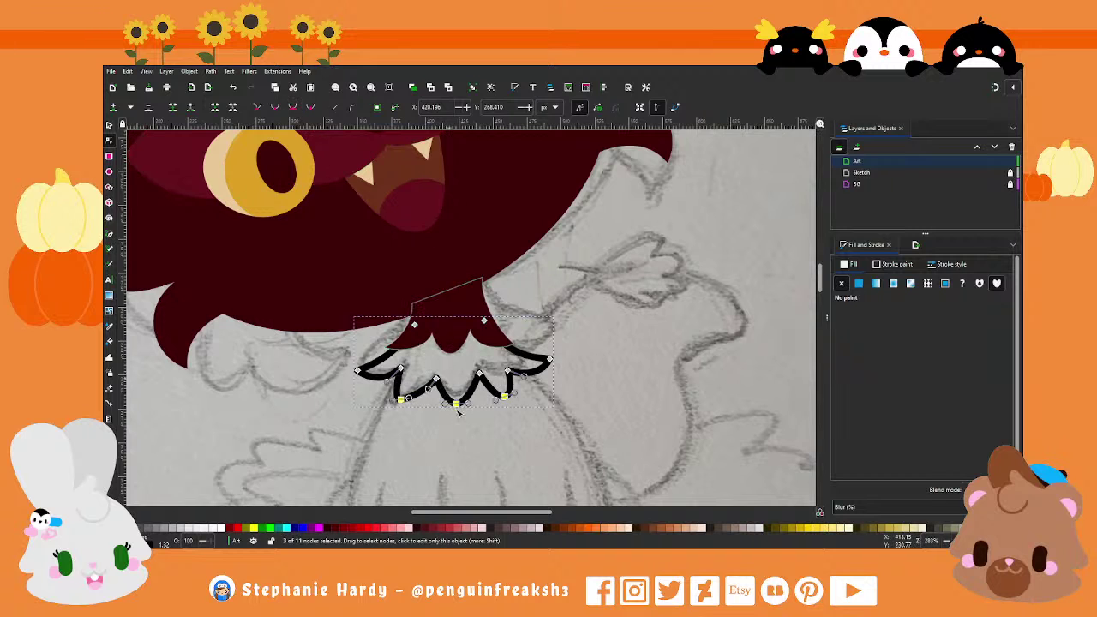
left_click_drag(408, 400, 411, 405)
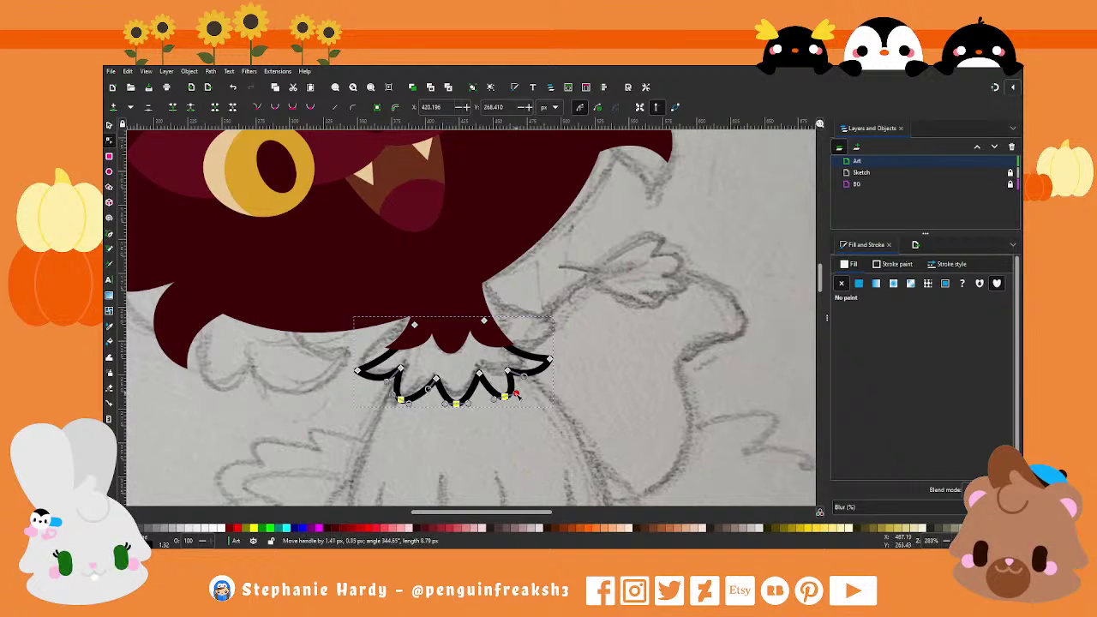
left_click_drag(455, 404, 437, 375)
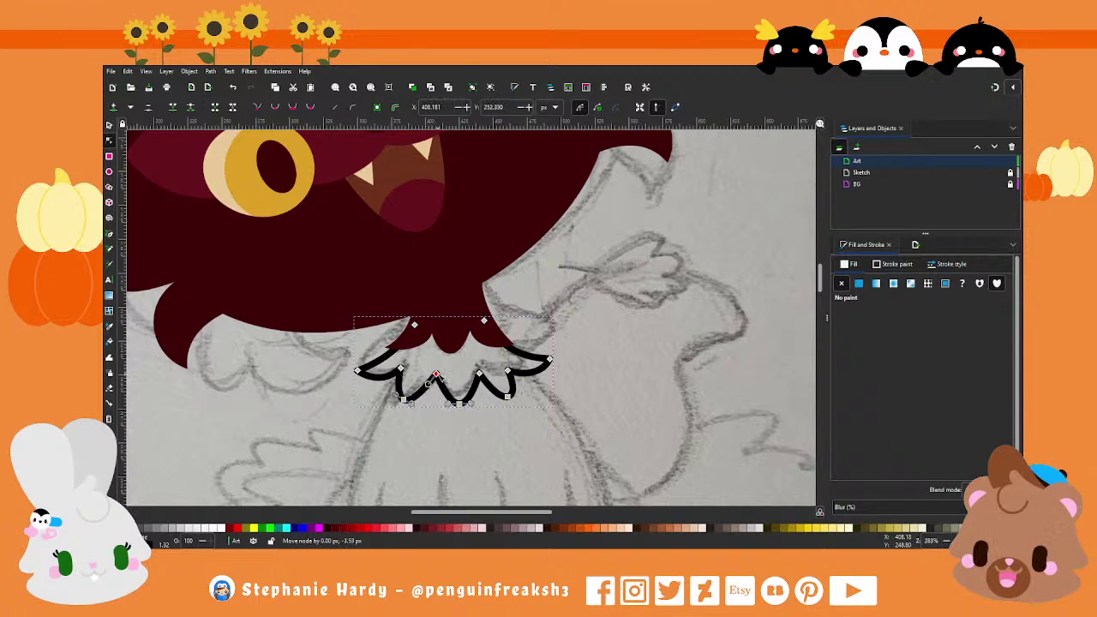
left_click(358, 370)
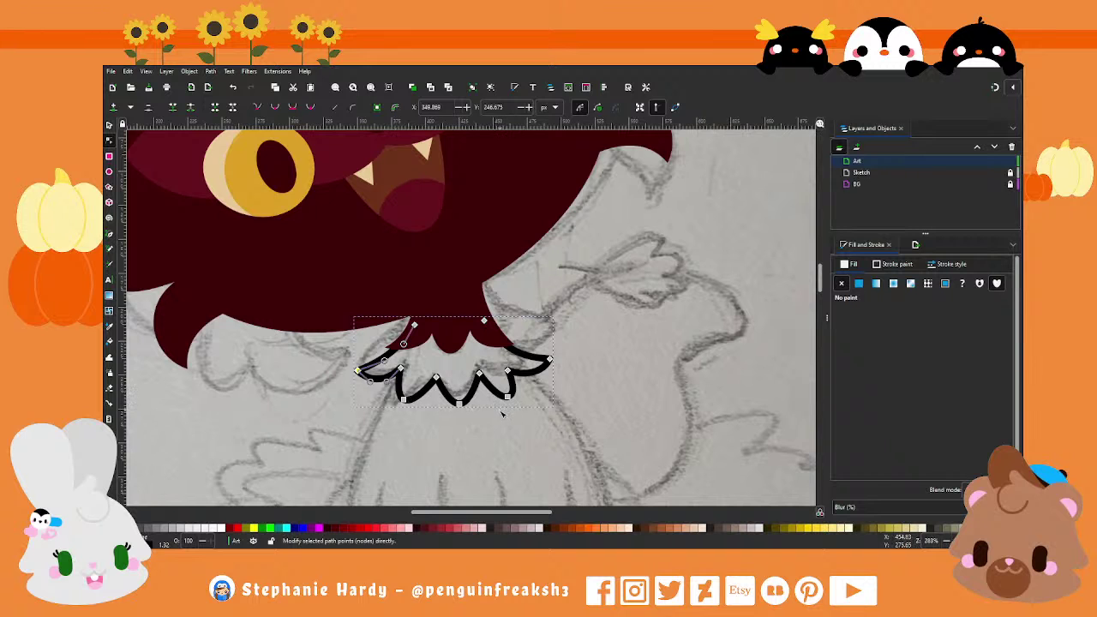
left_click(859, 282)
Step: Remove the chin tuft's black outline
left_click(896, 264)
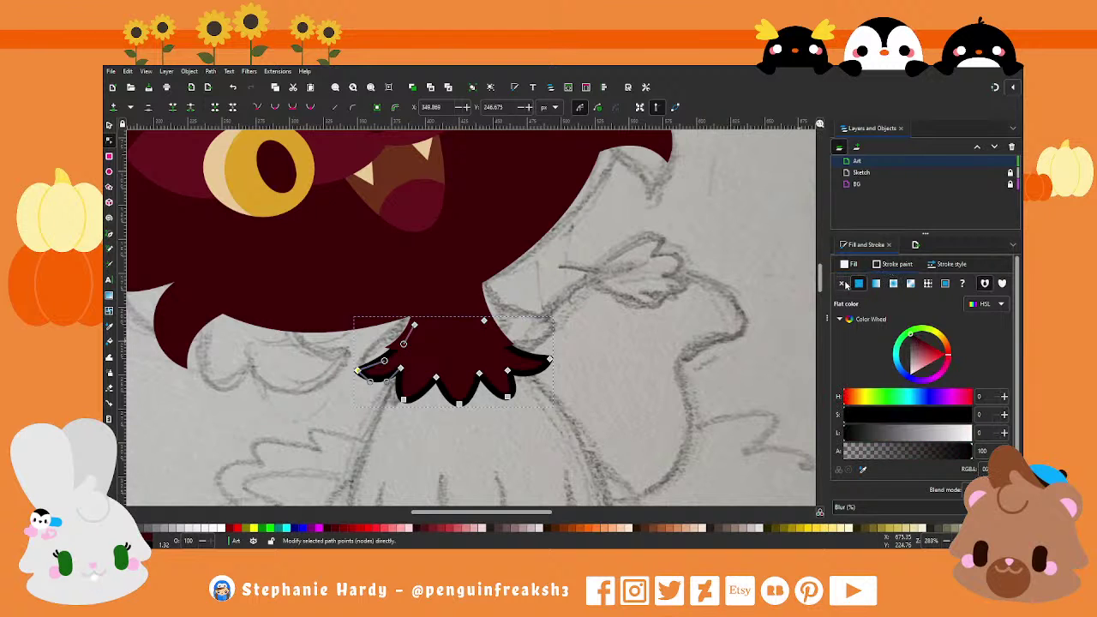
left_click(841, 283)
scroll(445, 367, "down", 2, "ctrl")
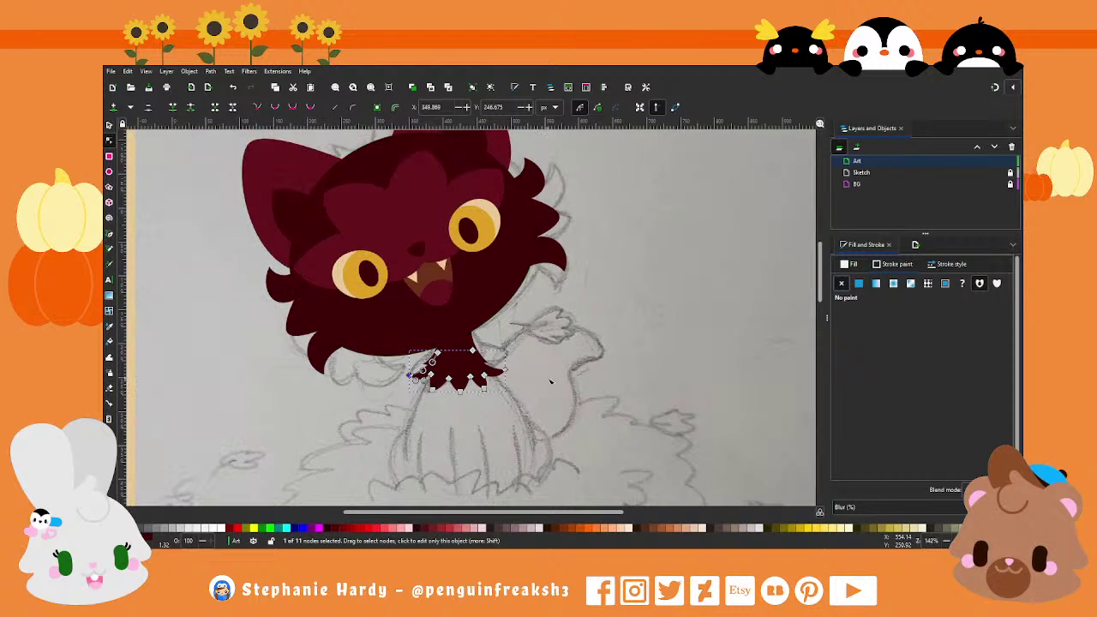
key("s")
Step: Recolour the chin tuft with the face's lighter crimson using the Dropper
key("ctrl+shift+f")
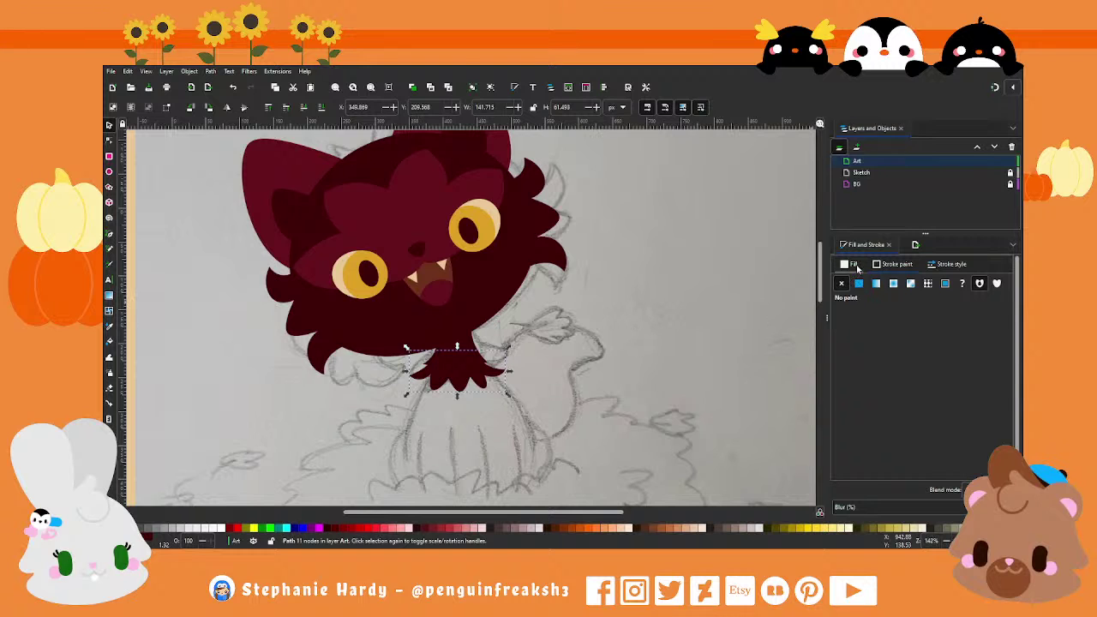
key("d")
key("s")
key("Escape")
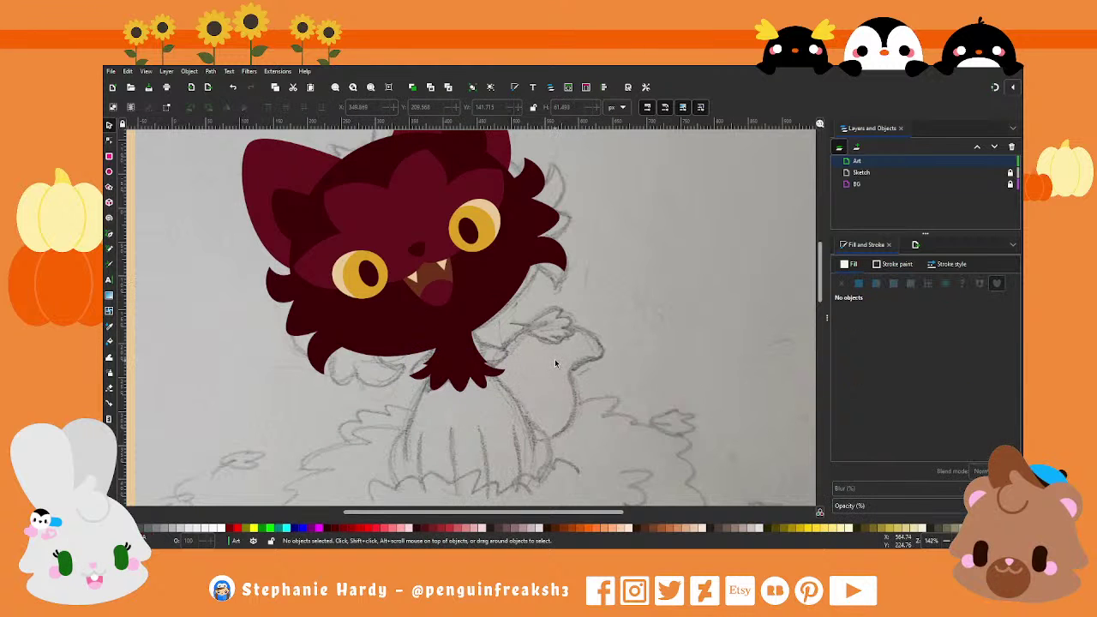
left_click(473, 387)
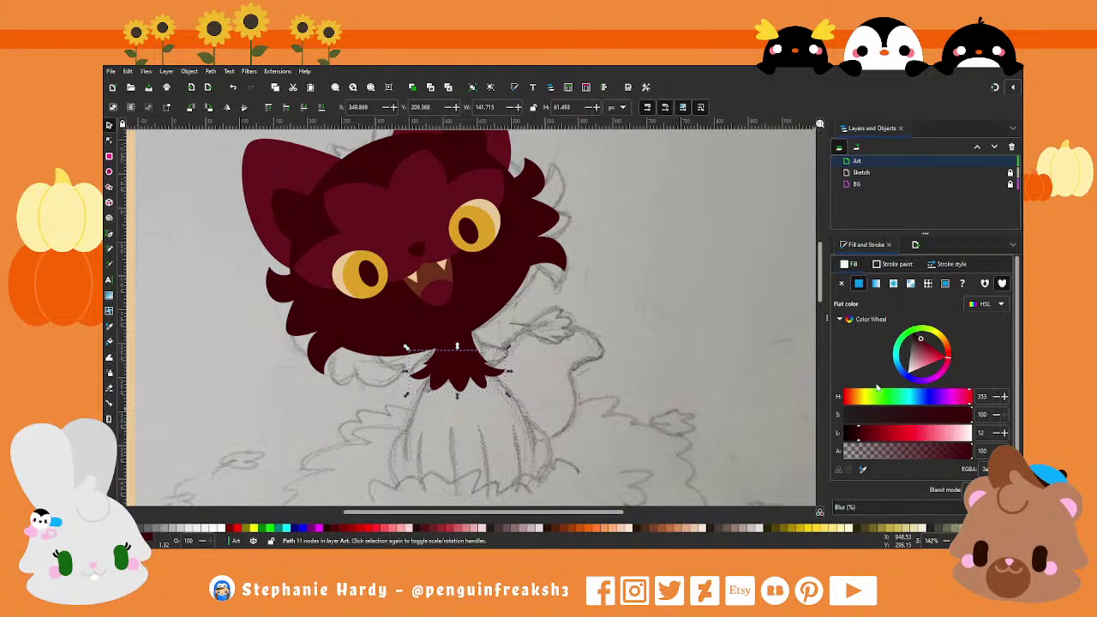
left_click(864, 469)
left_click(403, 184)
Step: Deselect, fit the whole page in view and save the drawing
key("Escape")
key("1")
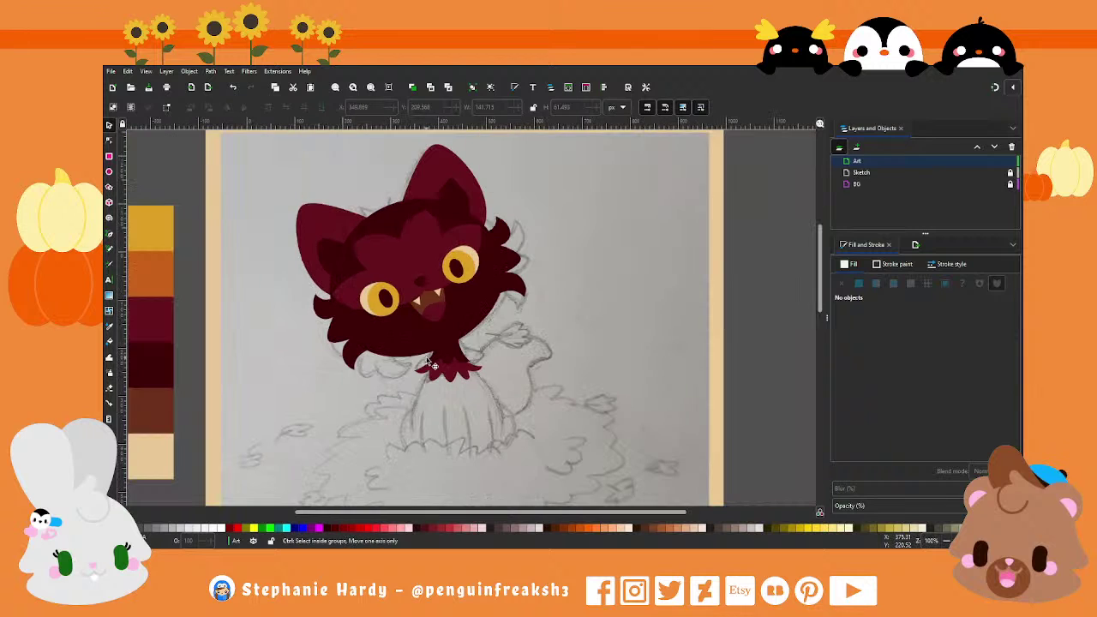
key("ctrl+s")
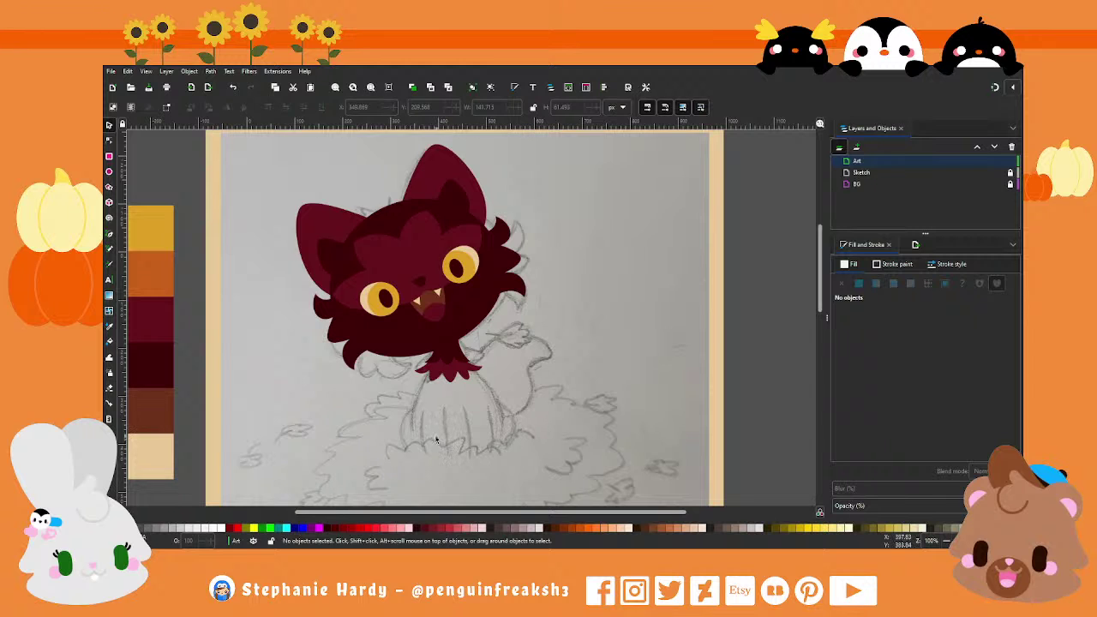
scroll(436, 440, "up", 1, "ctrl")
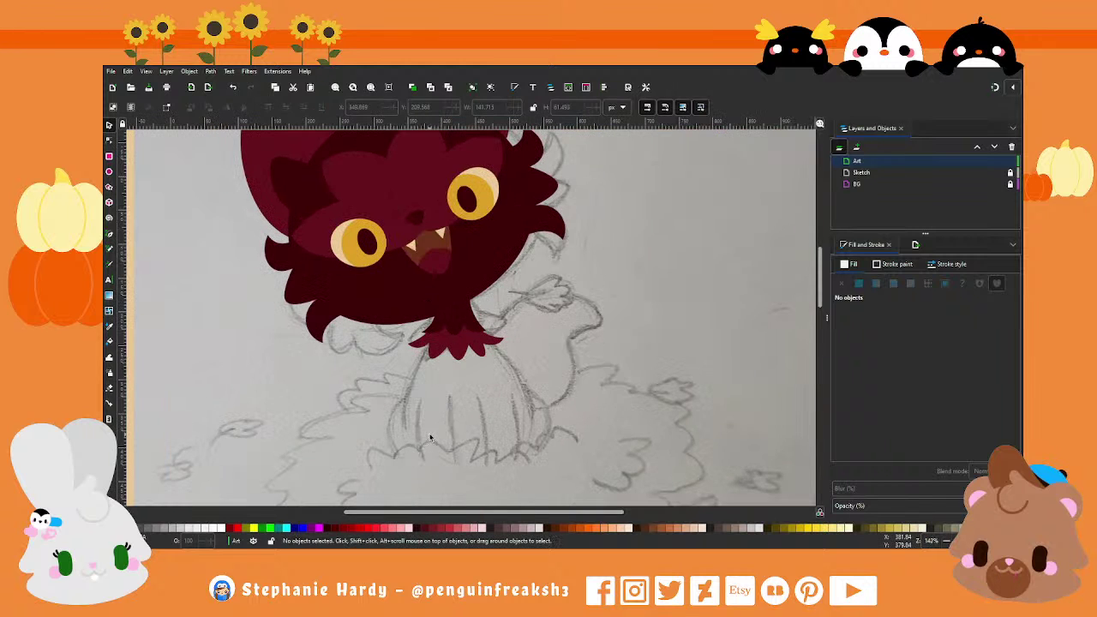
Step: Trace a closed trapezoid body outline below the chin tuft with the Pen tool
left_click(110, 234)
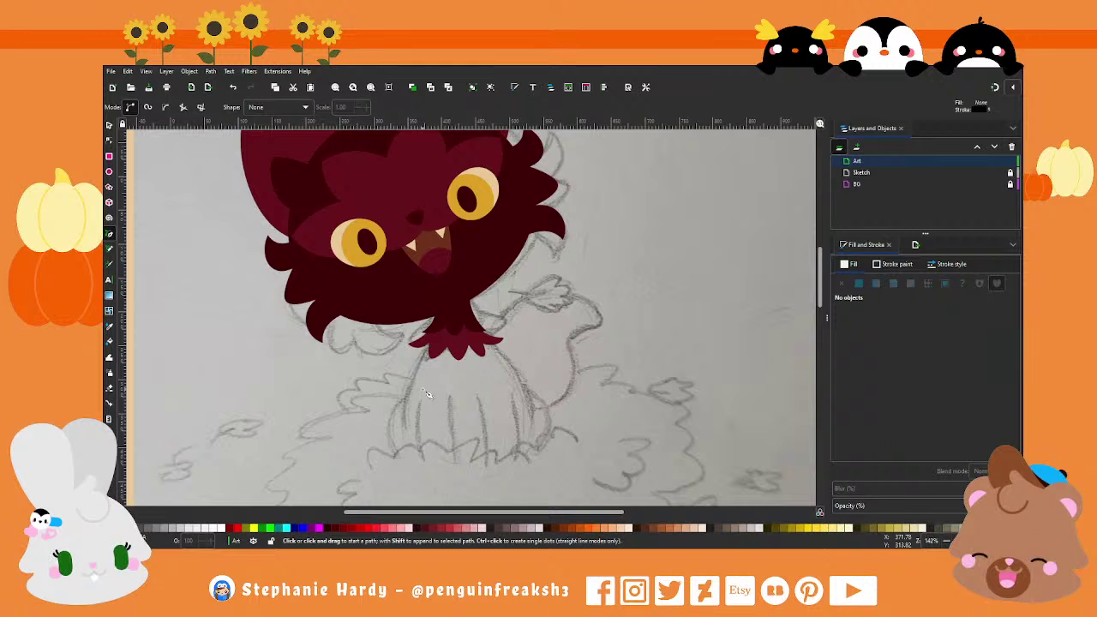
scroll(423, 394, "down", 1)
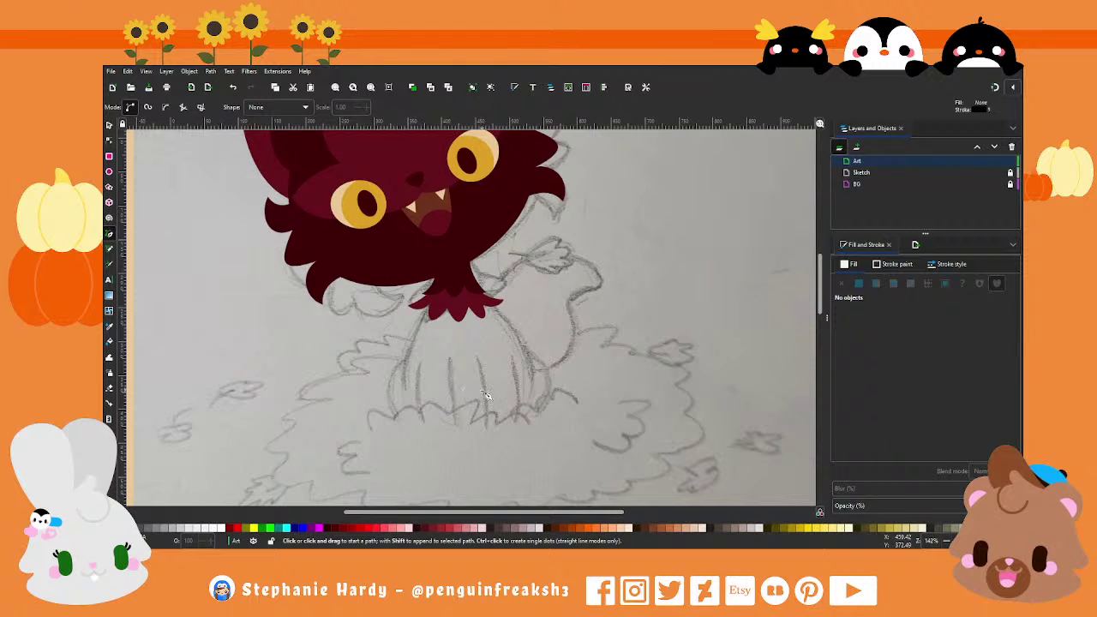
scroll(485, 396, "up", 1)
scroll(485, 395, "down", 1)
left_click(430, 302)
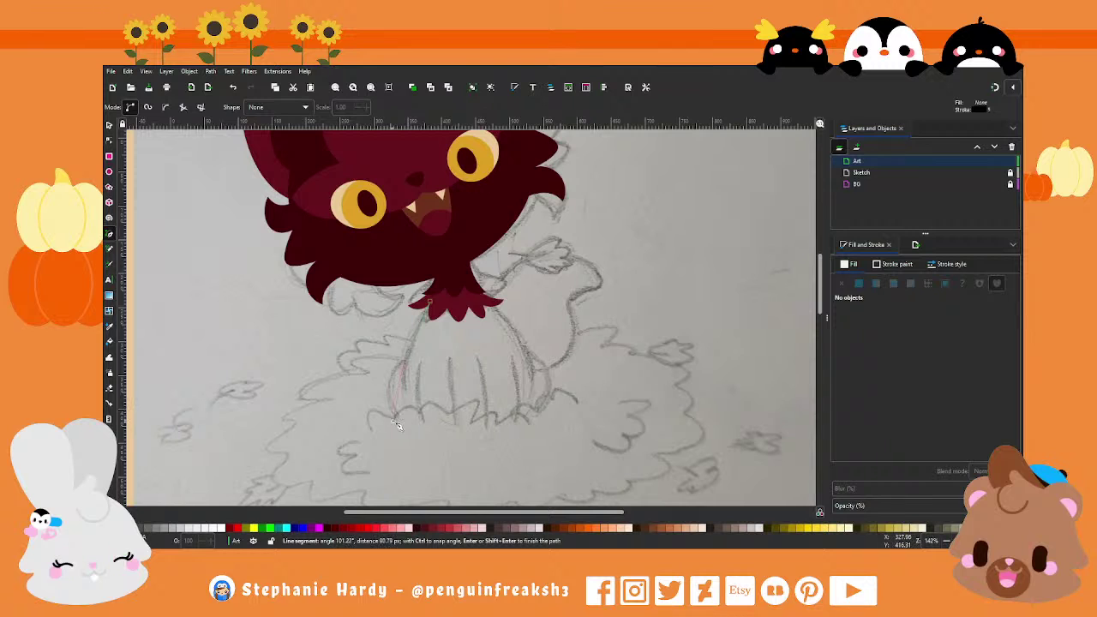
left_click(397, 418)
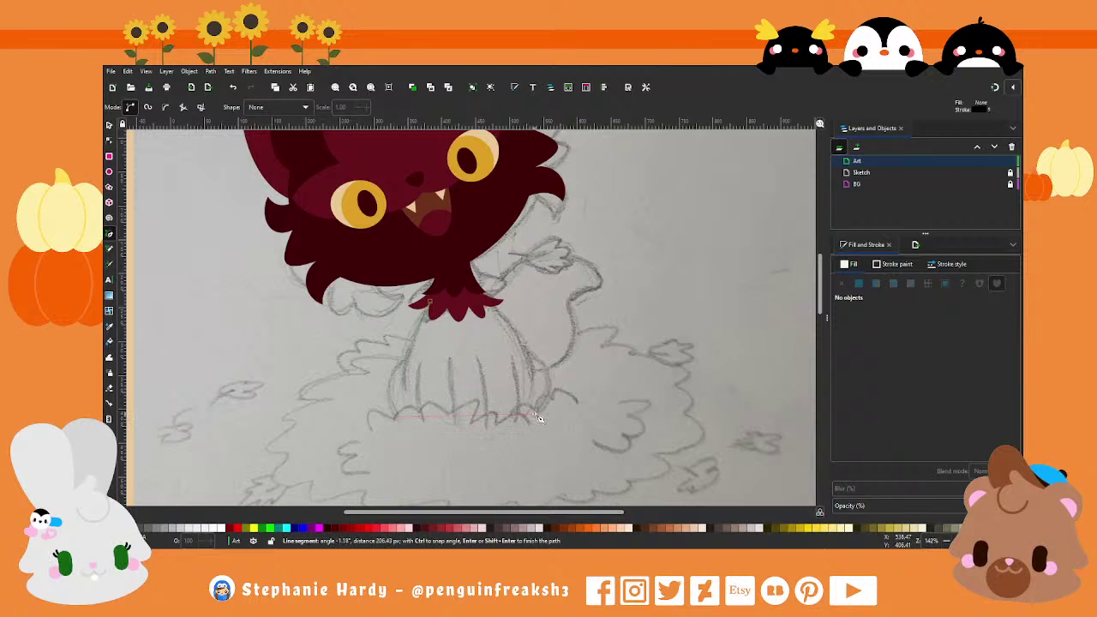
left_click(532, 359)
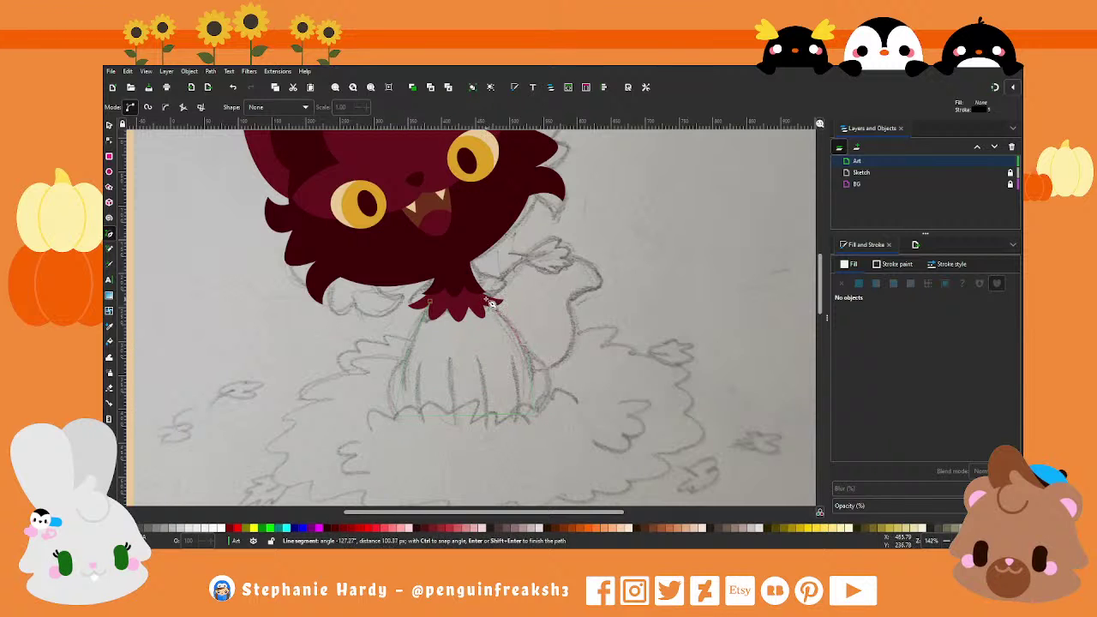
left_click(429, 301)
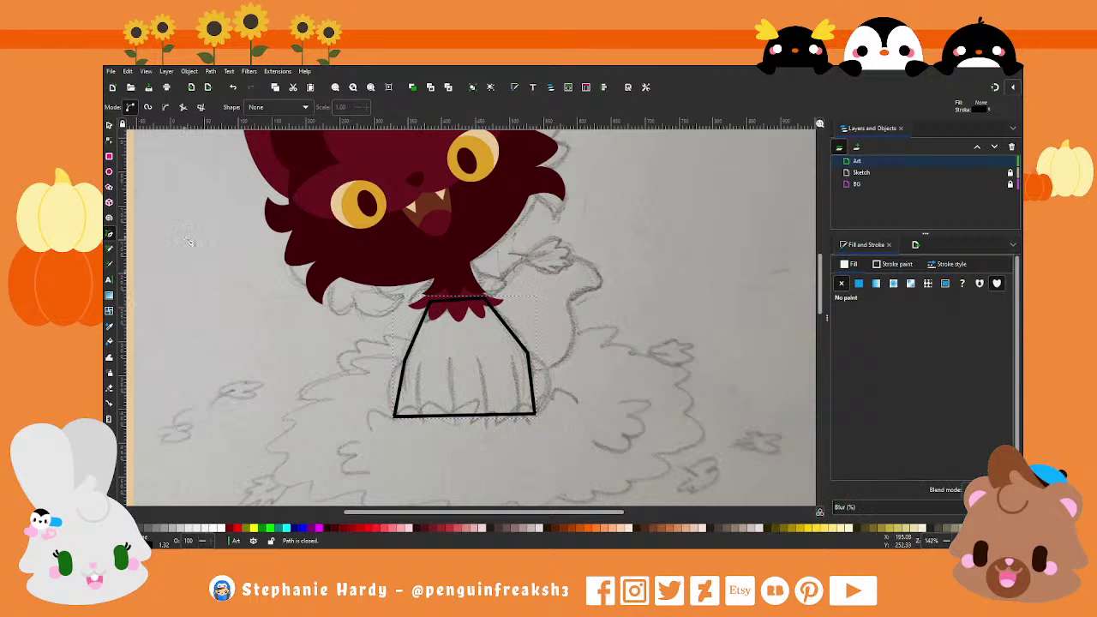
left_click(110, 126)
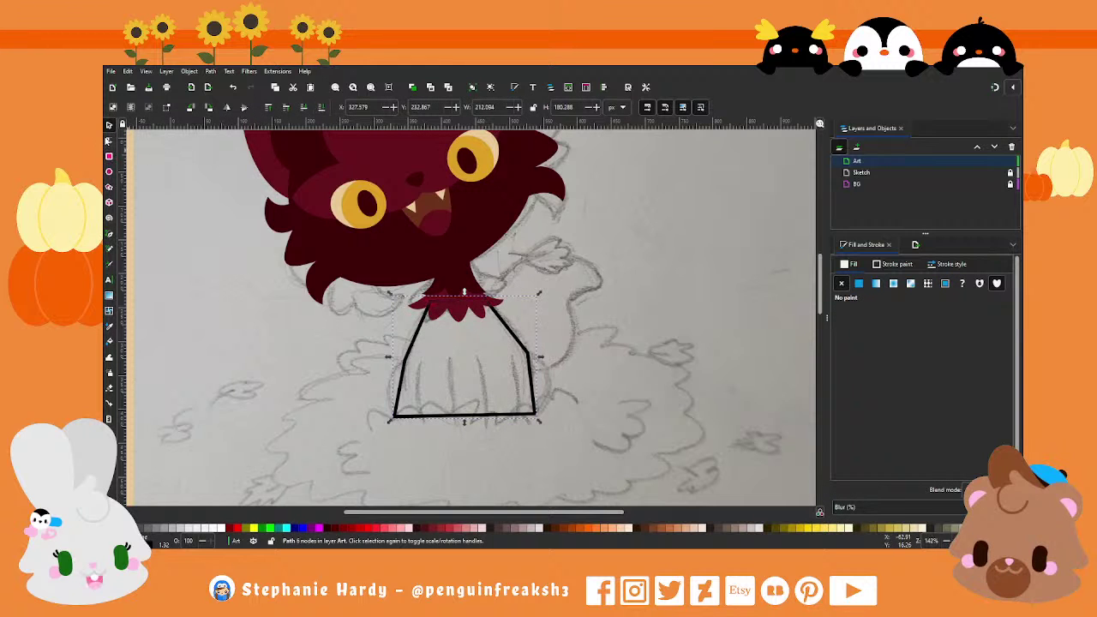
Step: Curve the body outline's left side and round its lower right corner
key("n")
scroll(469, 360, "up", 1)
scroll(468, 360, "up", 1)
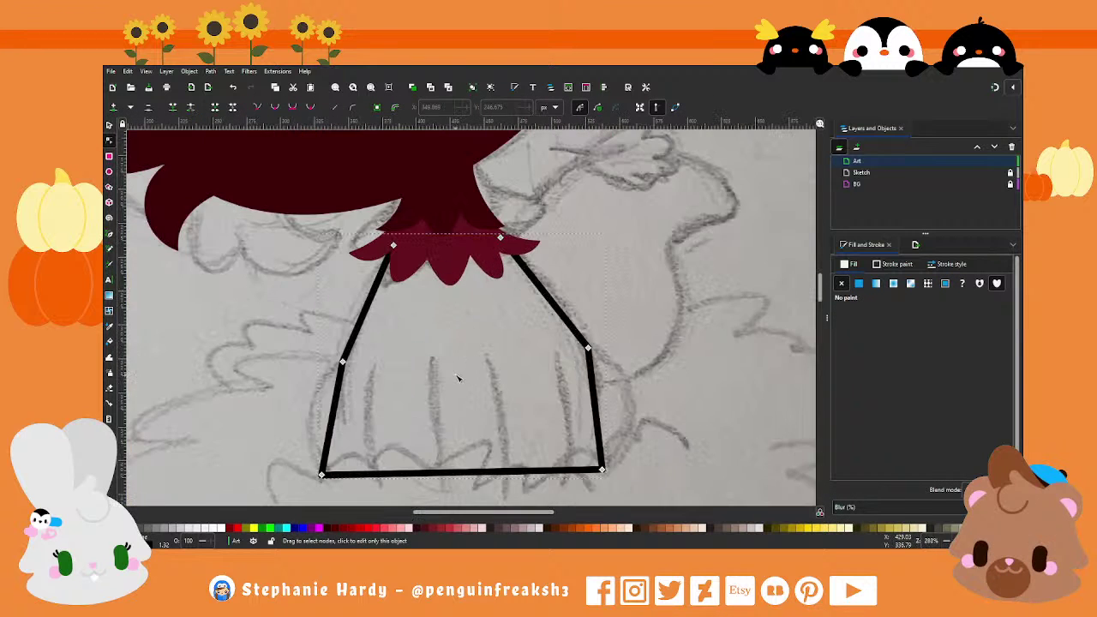
scroll(421, 360, "down", 1)
left_click_drag(354, 443, 347, 439)
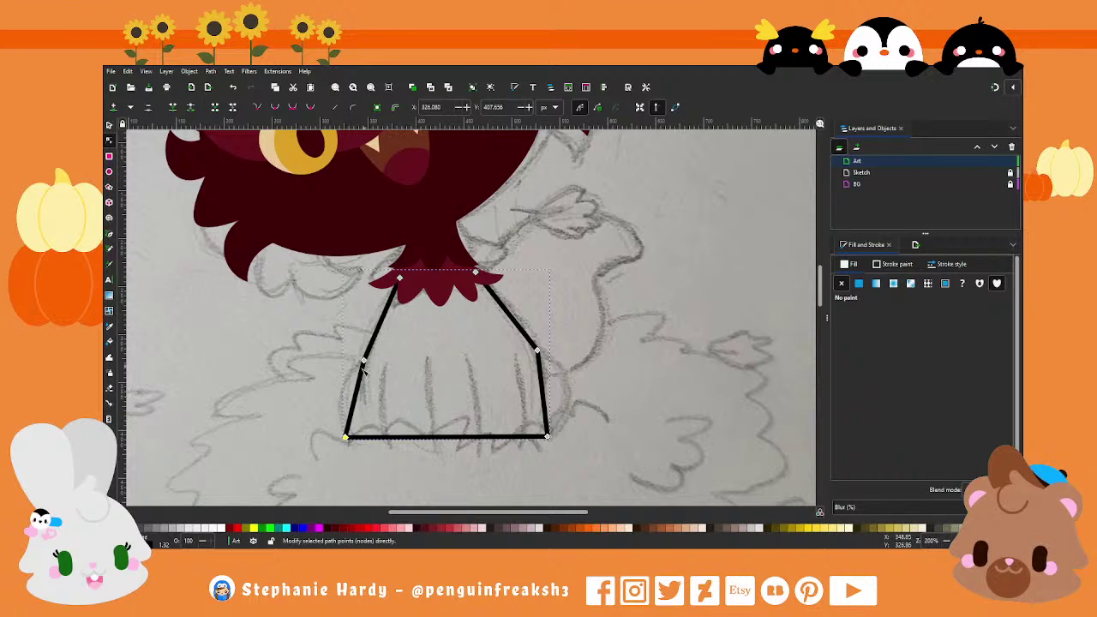
mouse_move(363, 369)
left_mouse_down()
mouse_move(339, 372)
mouse_move(331, 415)
left_mouse_up()
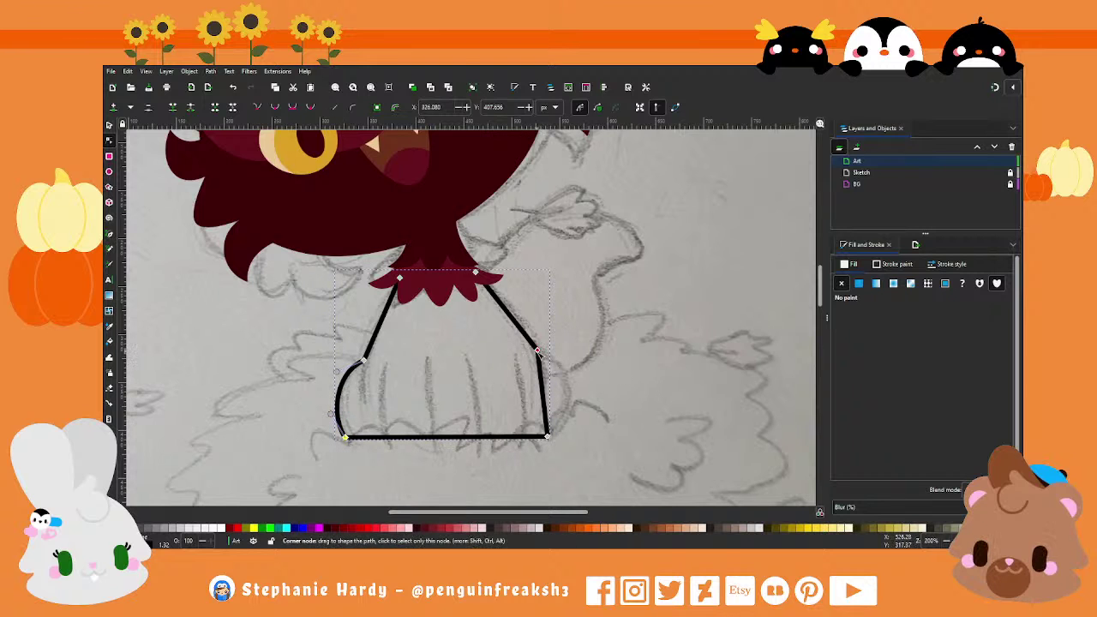
mouse_move(537, 350)
left_mouse_down()
mouse_move(564, 371)
mouse_move(572, 420)
left_mouse_up()
left_click_drag(566, 373, 568, 369)
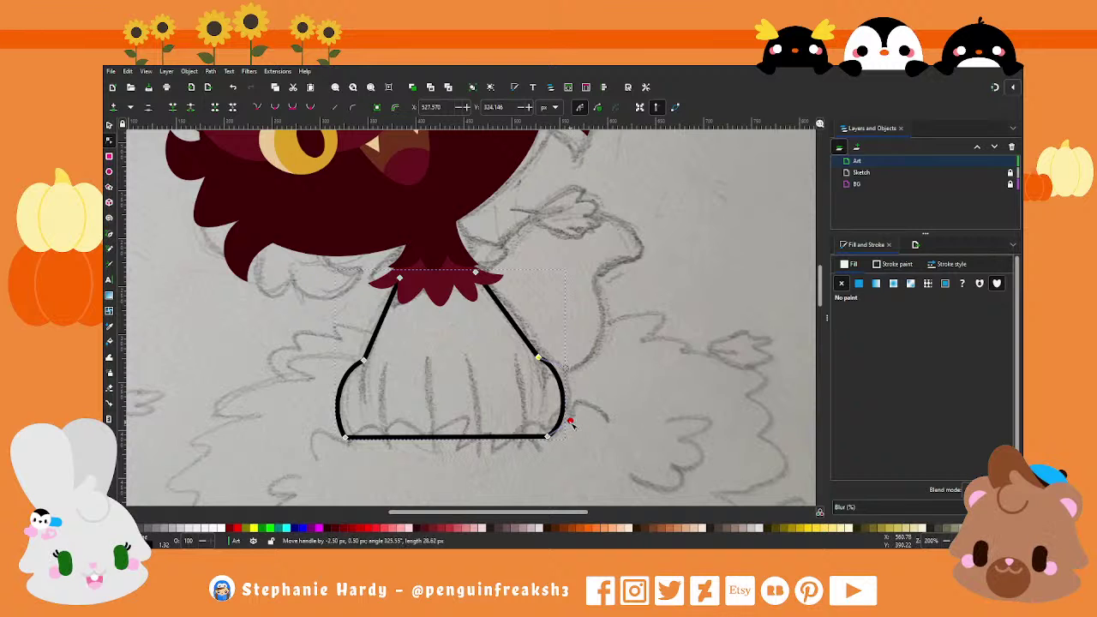
left_click_drag(574, 421, 573, 422)
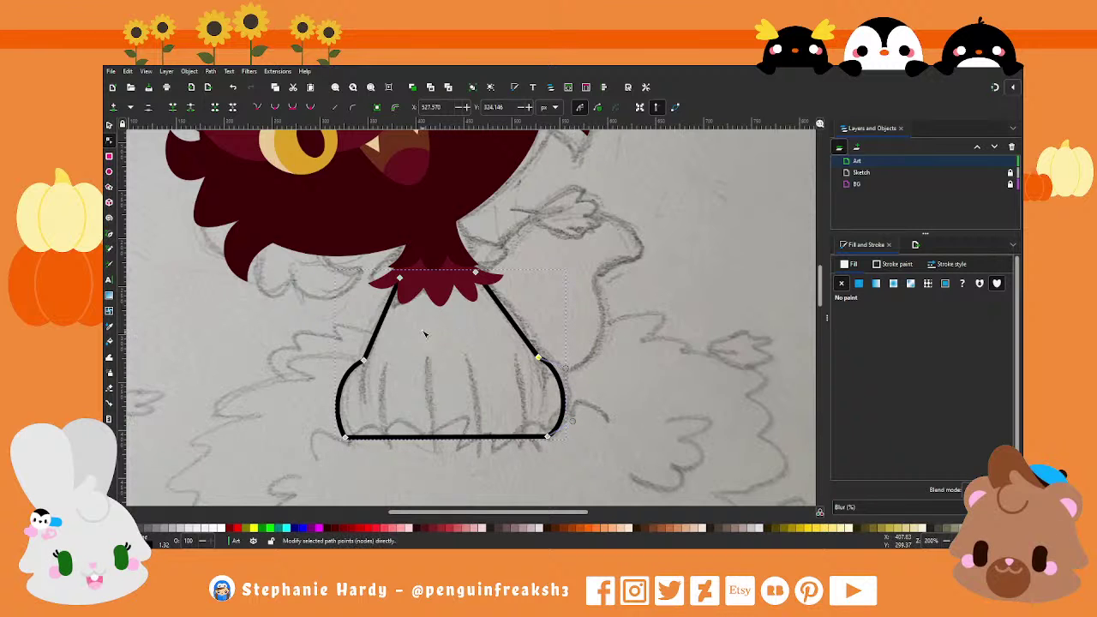
Step: Bend the upper left side and narrow the right side into an outward bulge
scroll(432, 319, "up", 1)
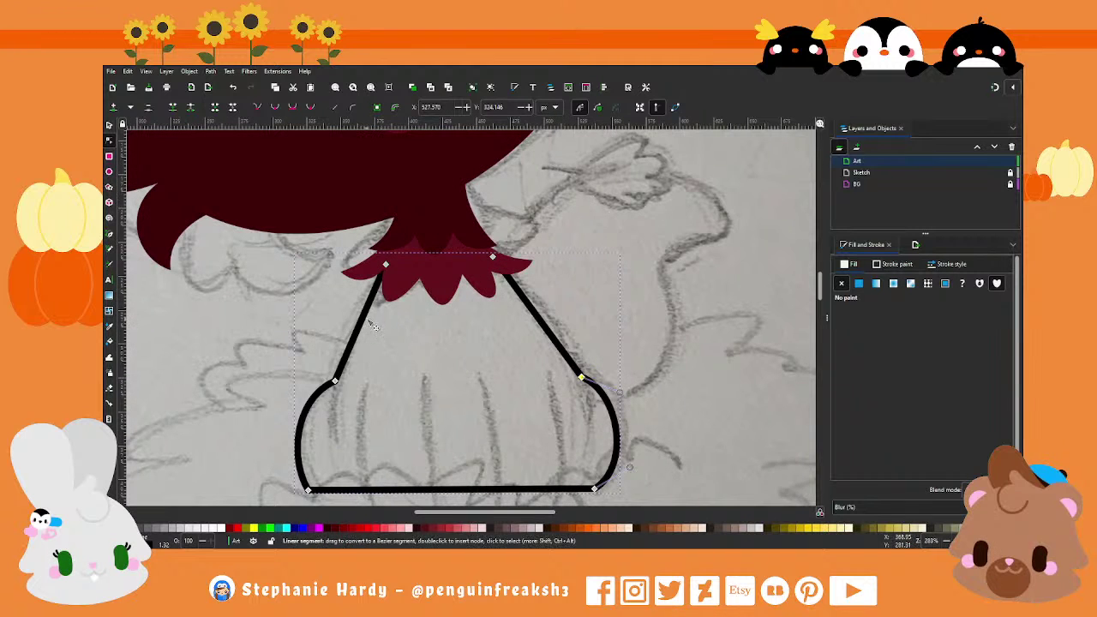
mouse_move(367, 321)
left_mouse_down()
mouse_move(354, 344)
mouse_move(336, 334)
mouse_move(381, 262)
left_mouse_up()
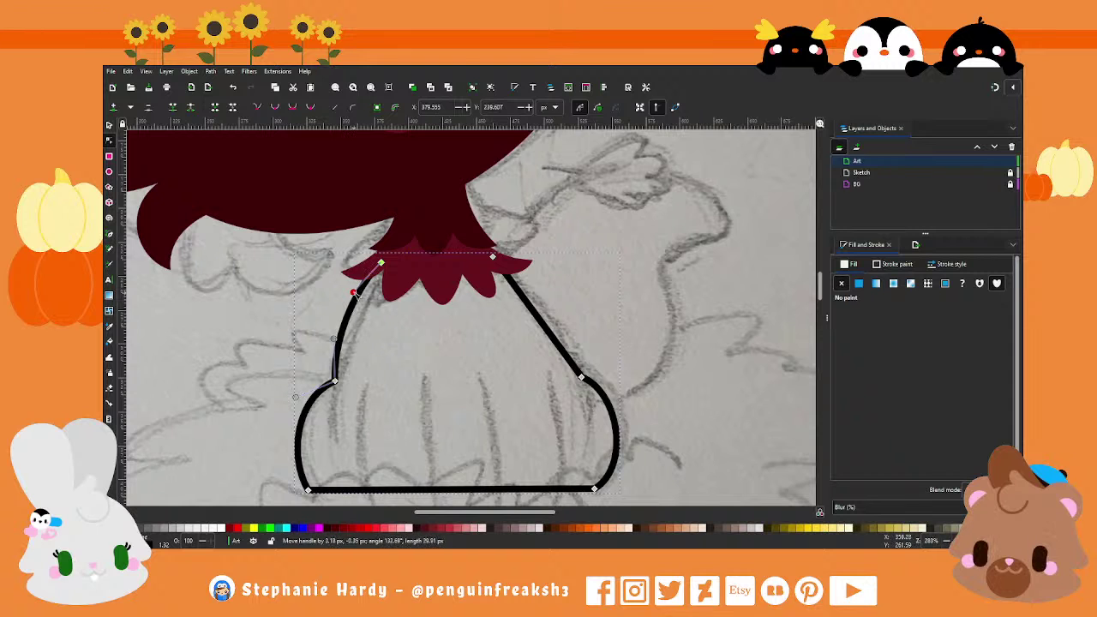
scroll(542, 361, "down", 1)
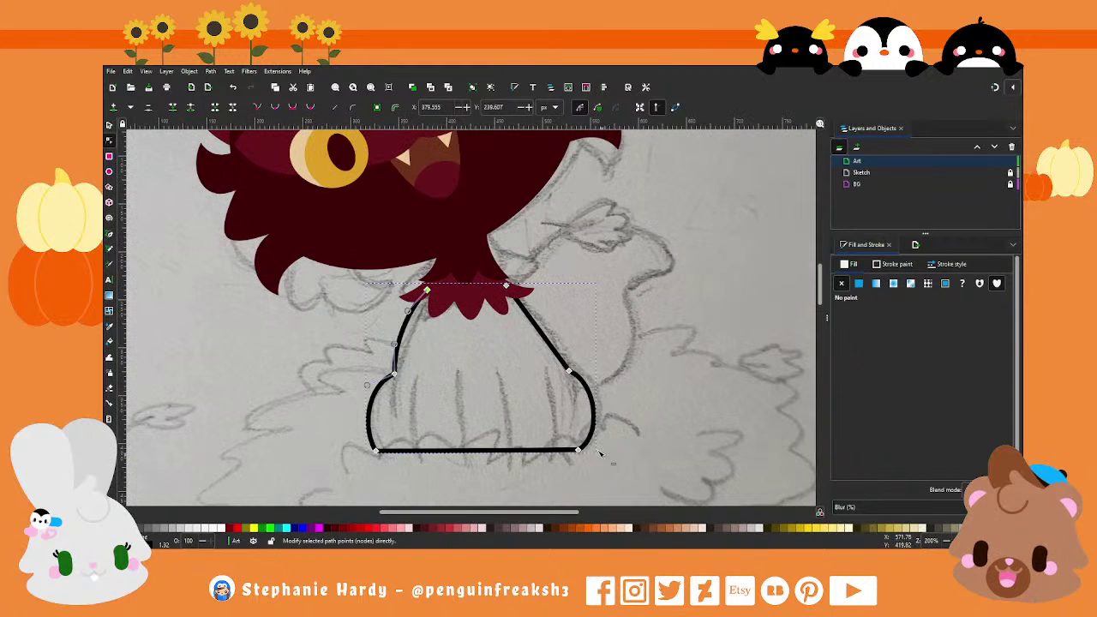
left_click_drag(570, 371, 558, 375)
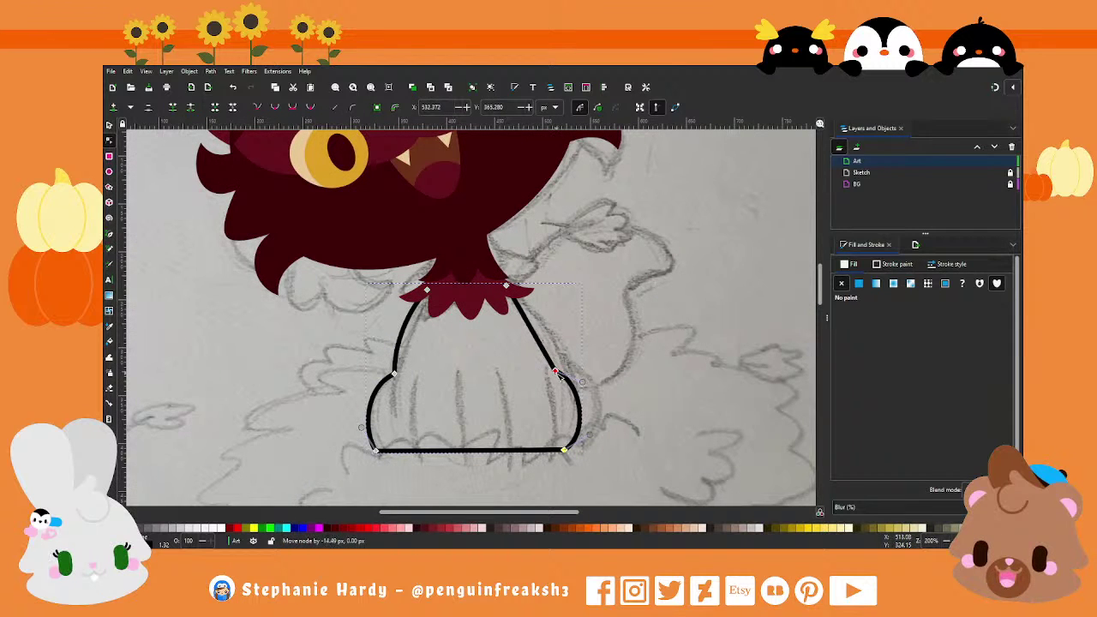
left_click_drag(528, 317, 525, 307)
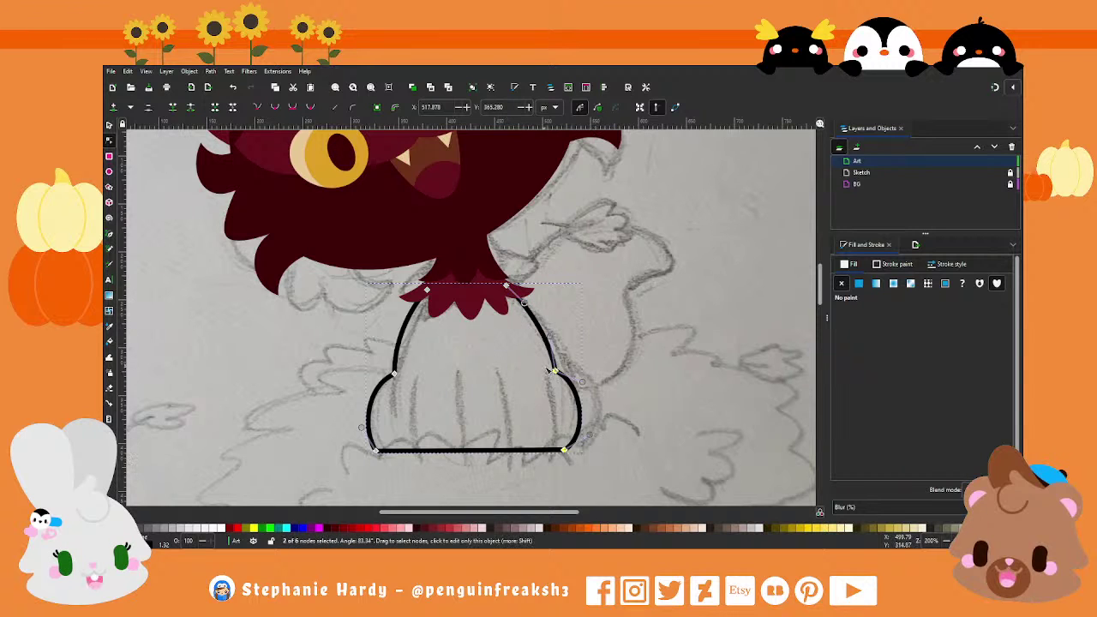
left_click_drag(555, 371, 550, 371)
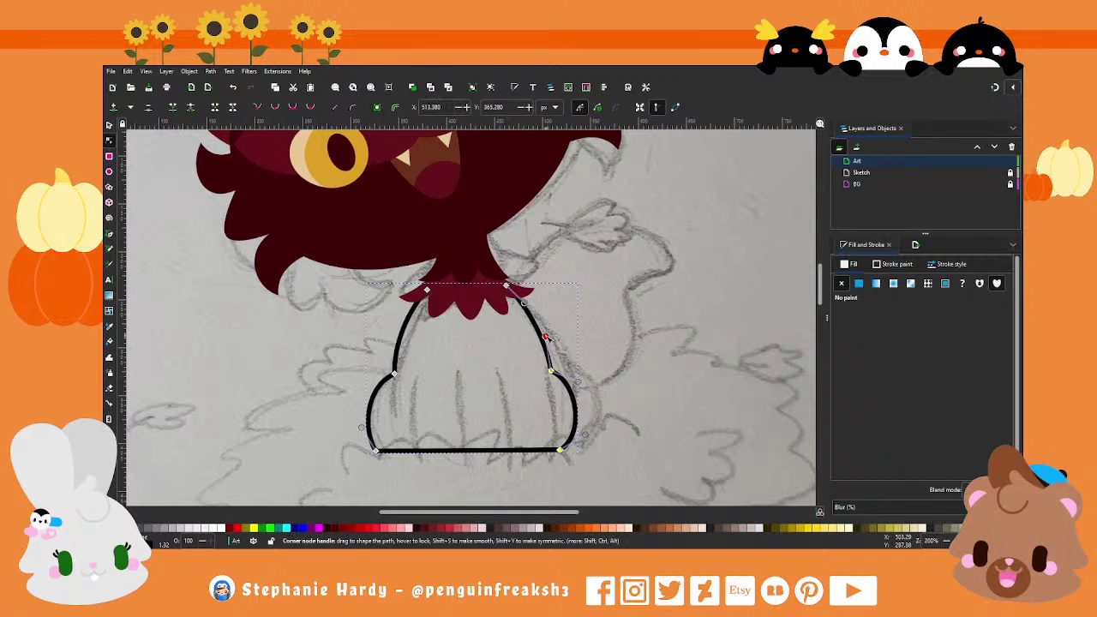
left_click_drag(523, 302, 529, 305)
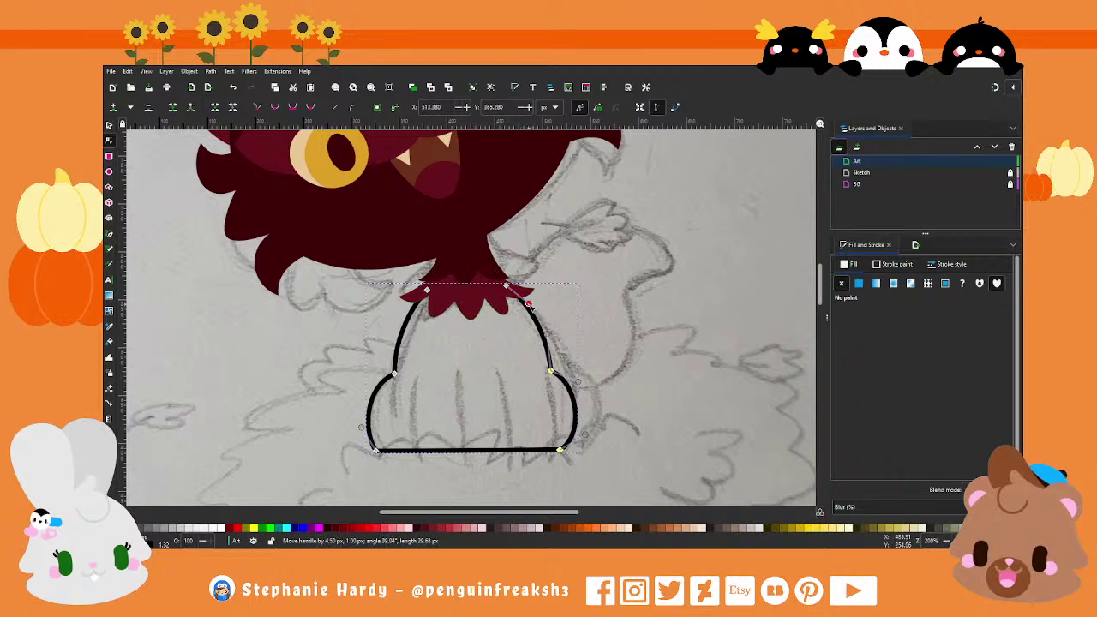
Step: Fine-tune the body's lower and upper right curves into a bell shape
scroll(571, 313, "down", 2)
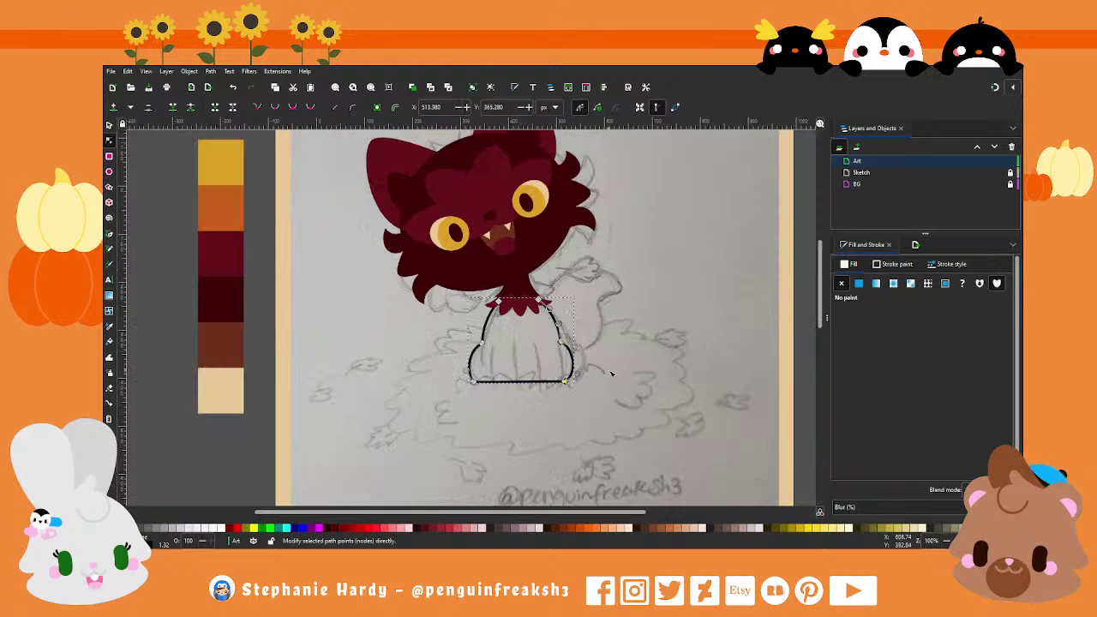
scroll(613, 365, "up", 1)
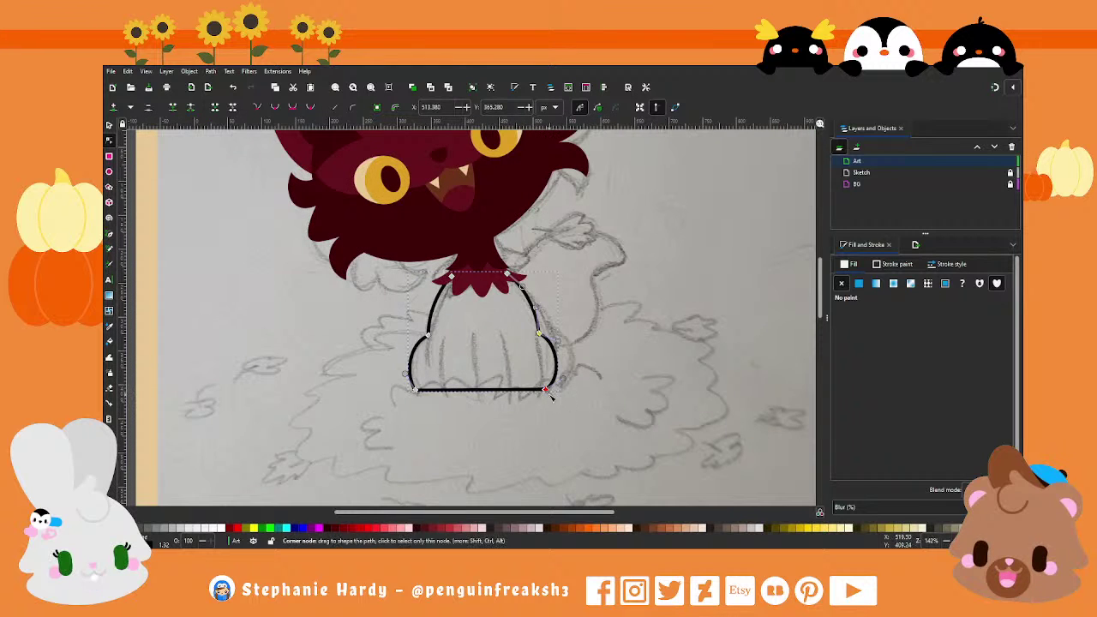
mouse_move(539, 387)
left_mouse_down()
mouse_move(564, 414)
mouse_move(572, 375)
mouse_move(559, 339)
left_mouse_up()
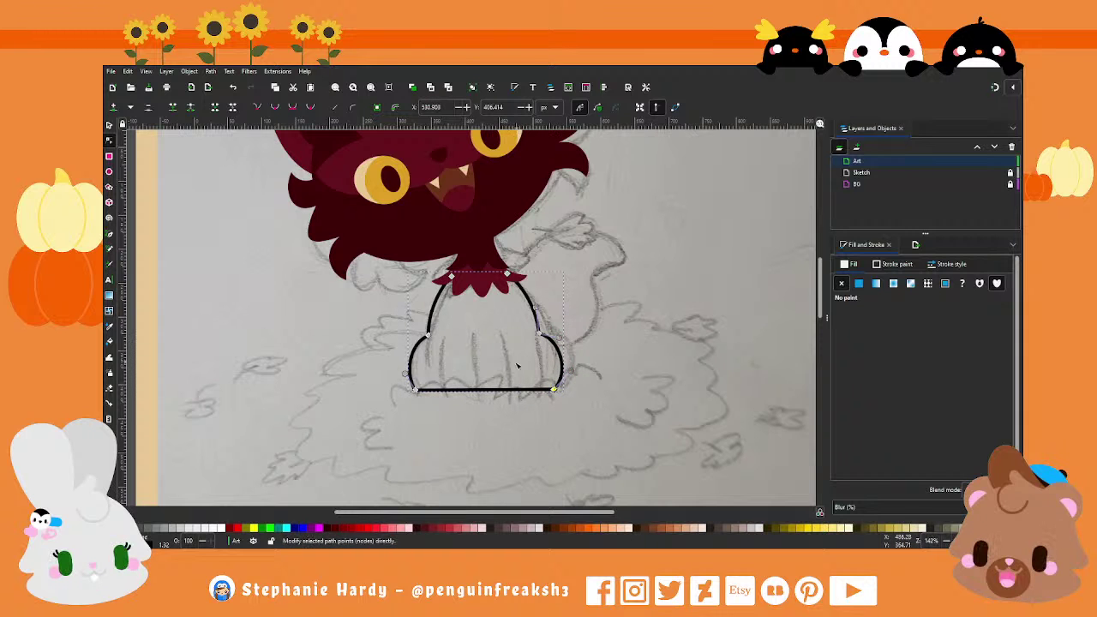
scroll(494, 364, "down", 1, "ctrl")
scroll(497, 345, "up", 1, "ctrl")
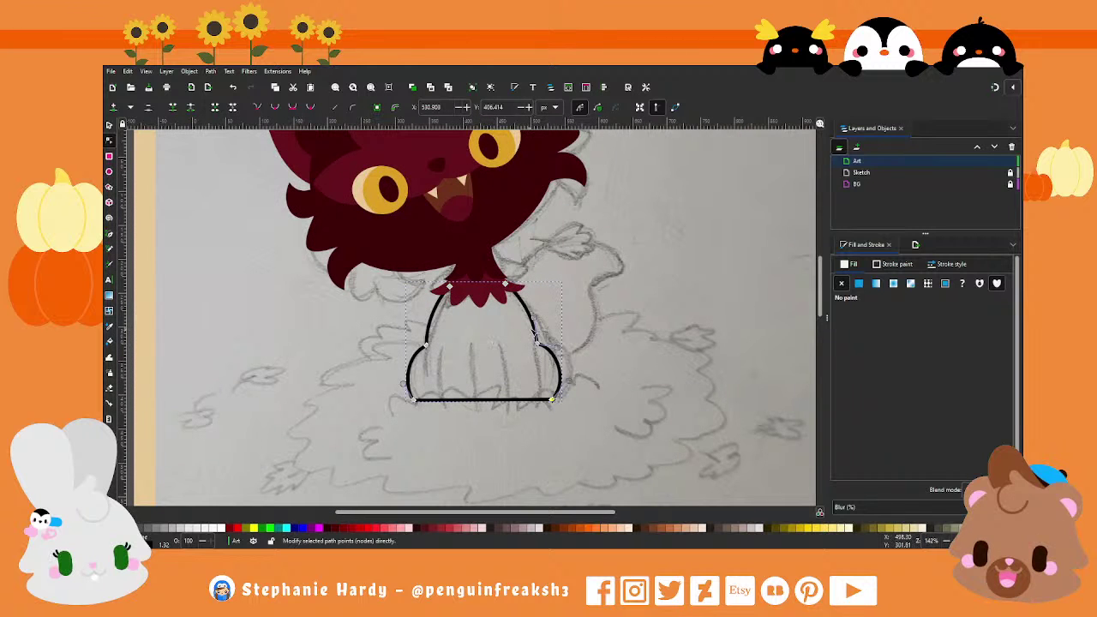
left_click_drag(534, 322, 534, 315)
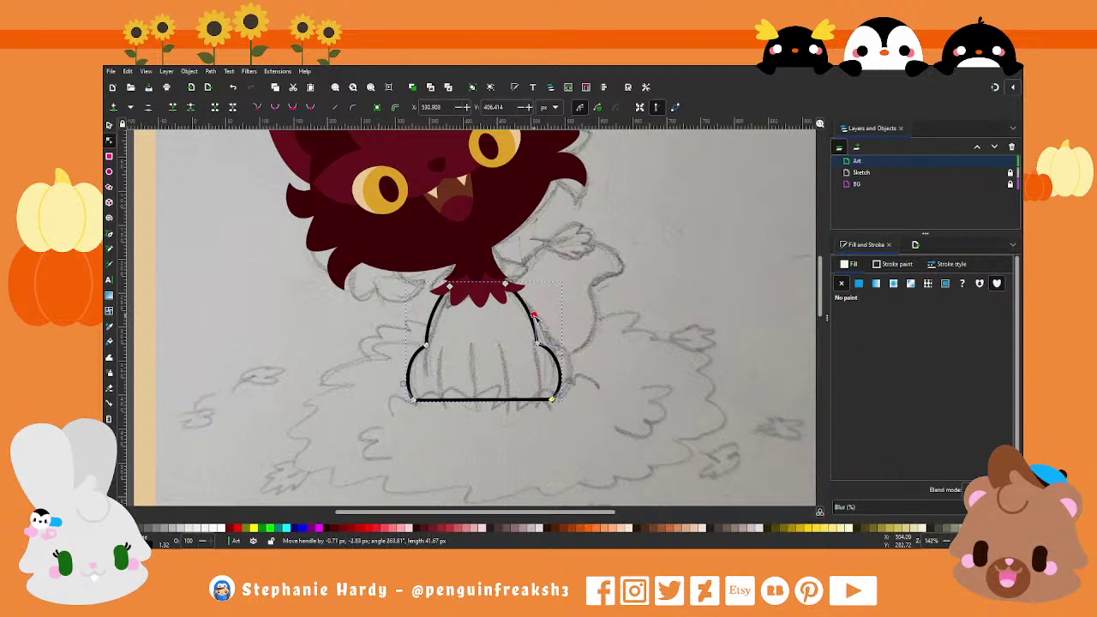
scroll(468, 361, "down", 1, "ctrl")
scroll(472, 360, "up", 1, "ctrl")
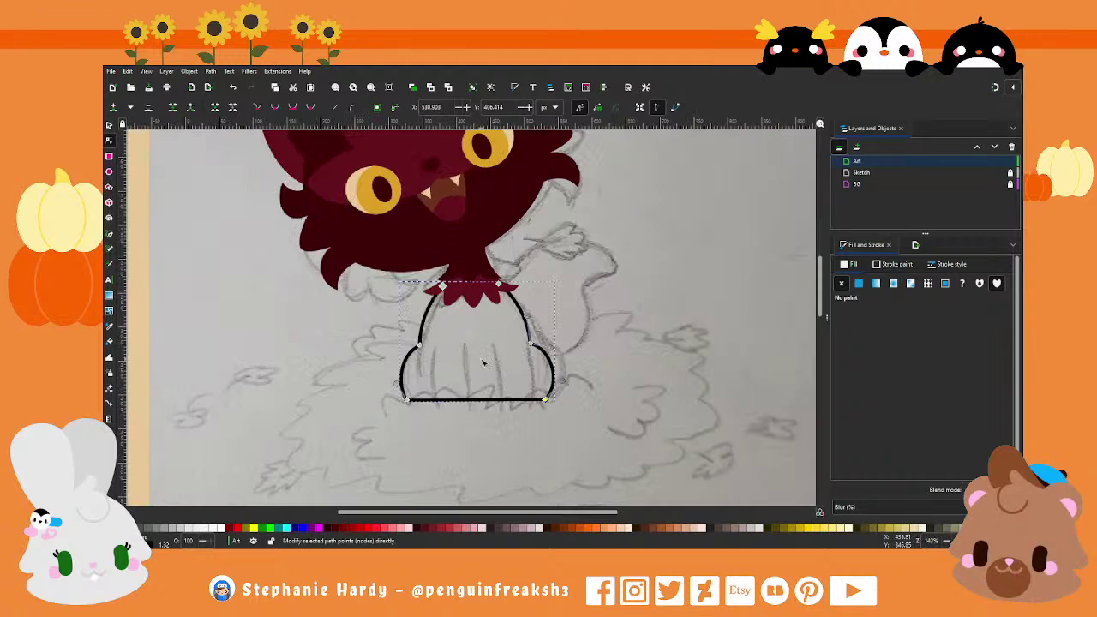
left_click(109, 234)
scroll(463, 361, "up", 1, "ctrl")
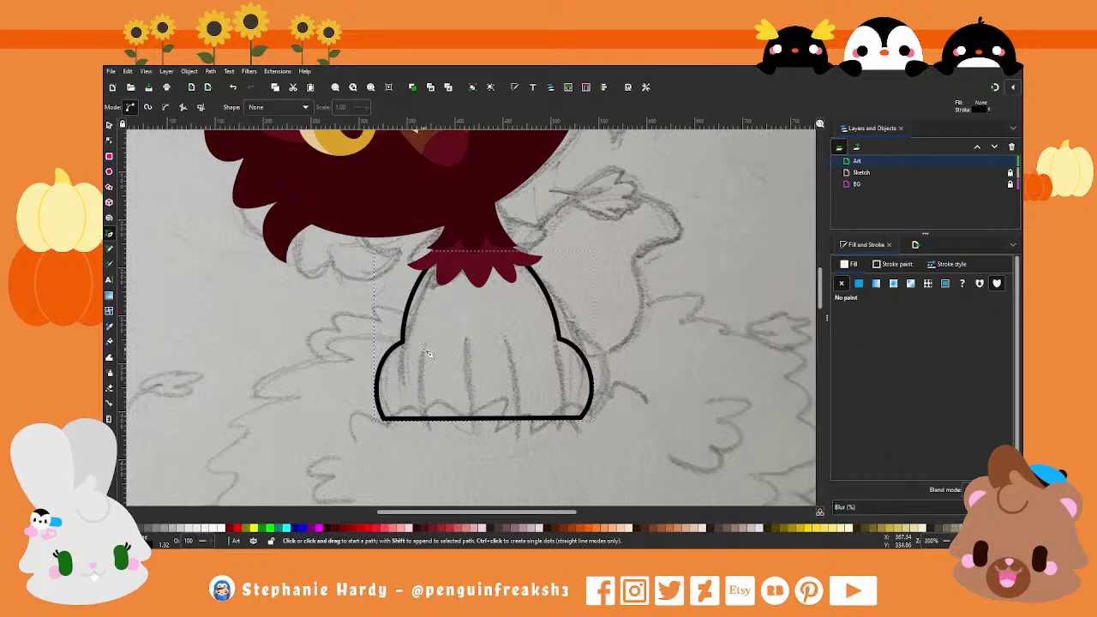
Step: Draw a vertical leg line inside the body and bend it into a slight curve
left_click(426, 352)
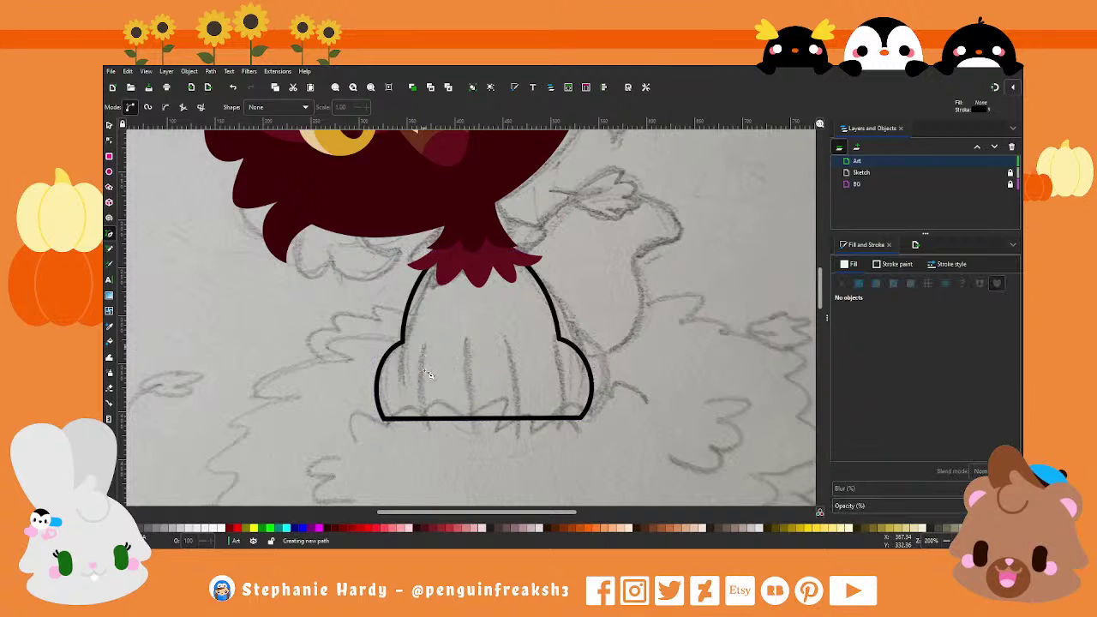
double_click(424, 419)
left_click(109, 140)
scroll(450, 413, "up", 2, "ctrl")
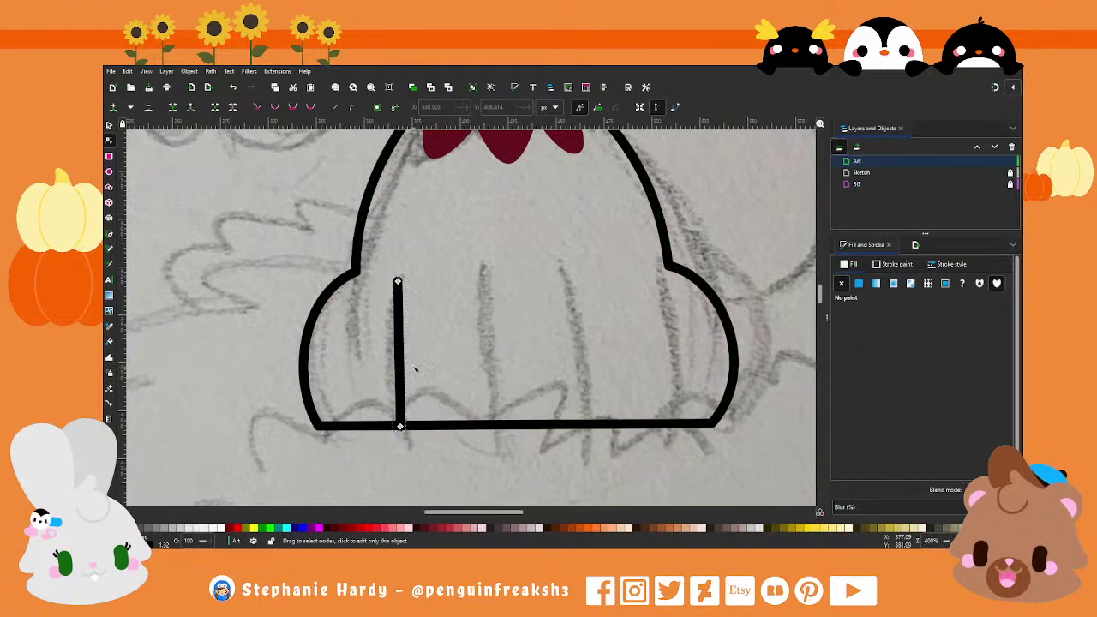
left_click_drag(398, 360, 388, 319)
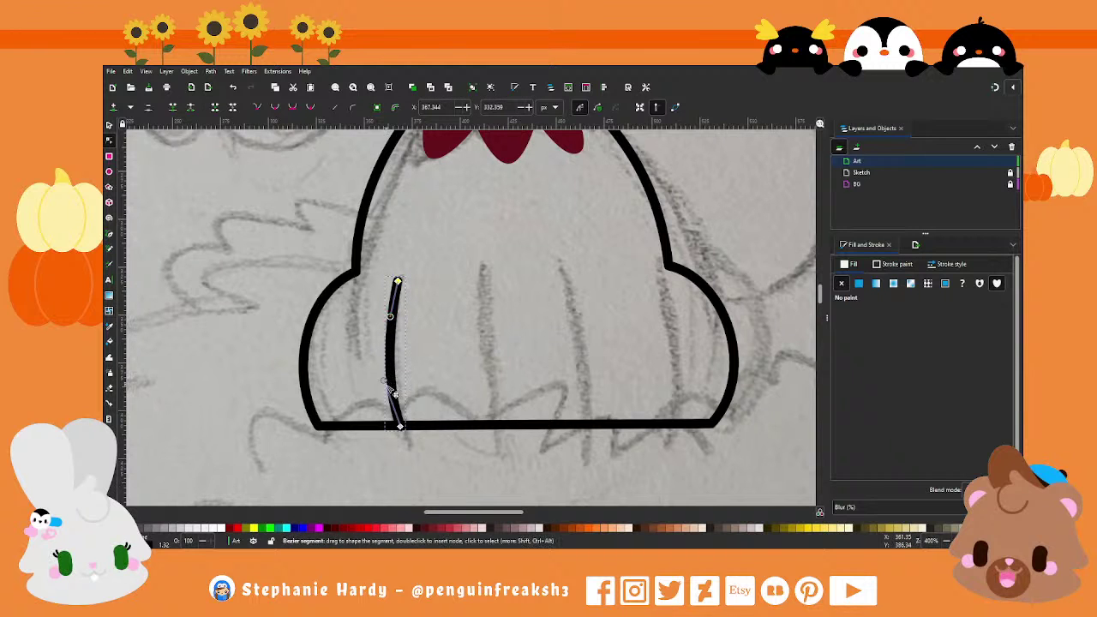
left_click_drag(386, 380, 390, 382)
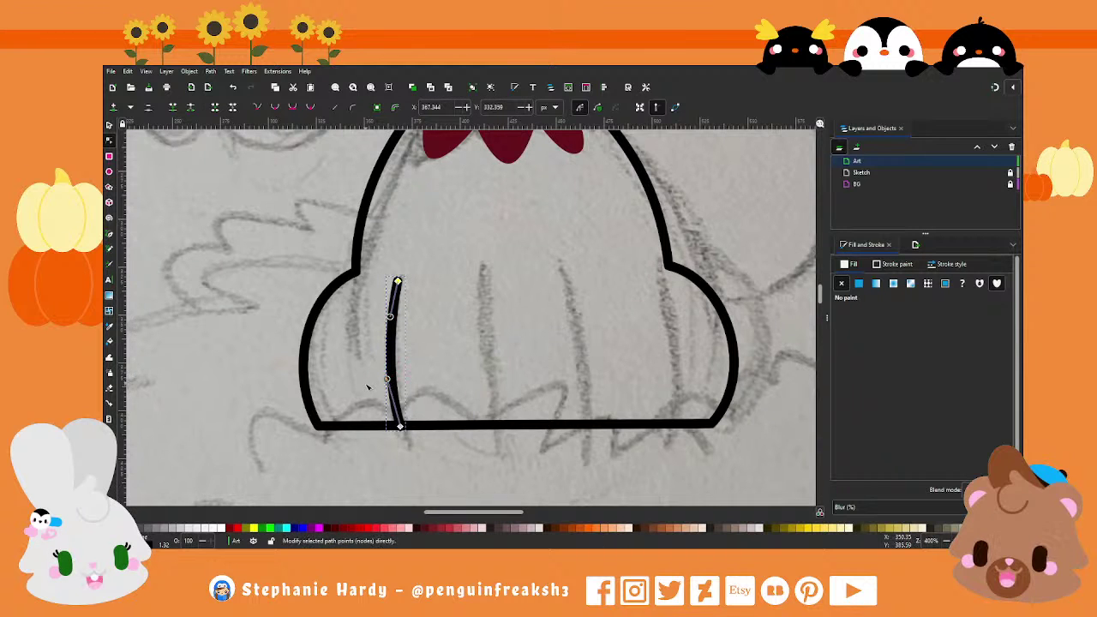
scroll(375, 393, "down", 2, "ctrl")
Step: Copy the leg line rightward, then duplicate both lines onto the body's right side
left_click(109, 125)
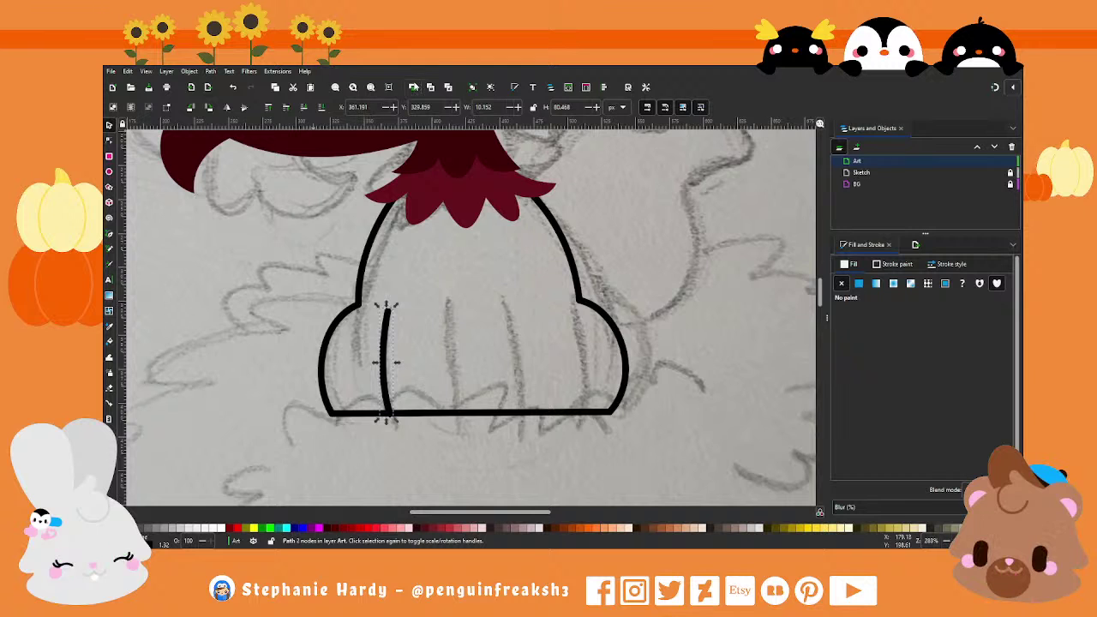
left_click_drag(403, 351, 453, 353)
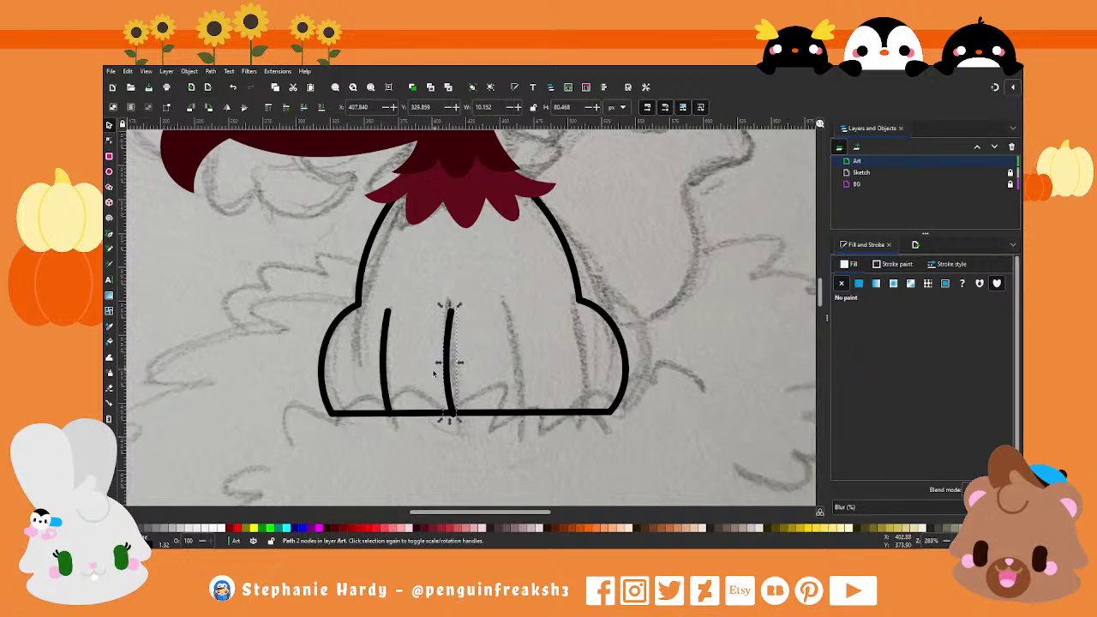
scroll(411, 420, "down", 1)
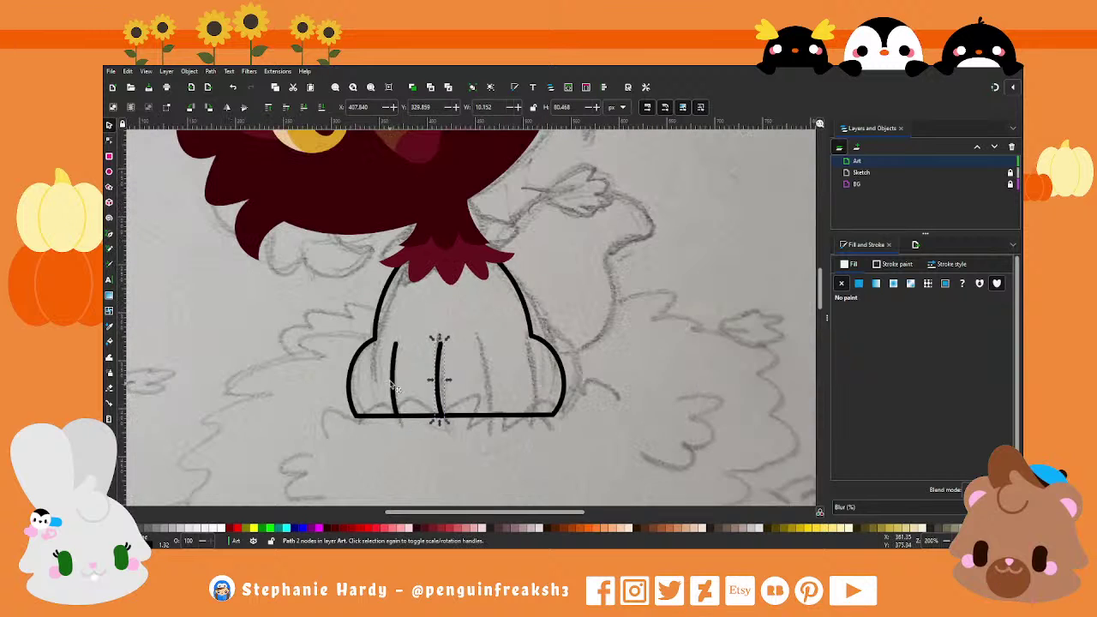
left_click(394, 387, "shift")
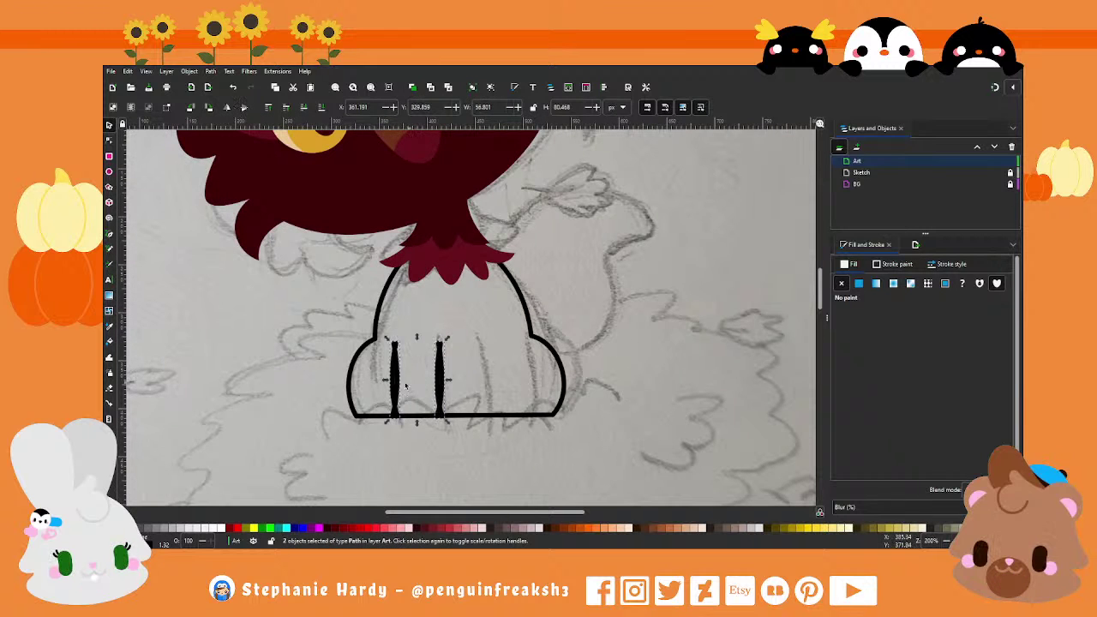
key("ctrl+d")
mouse_move(414, 399)
left_mouse_down()
mouse_move(499, 399)
mouse_move(480, 399)
left_mouse_up()
left_click(478, 442)
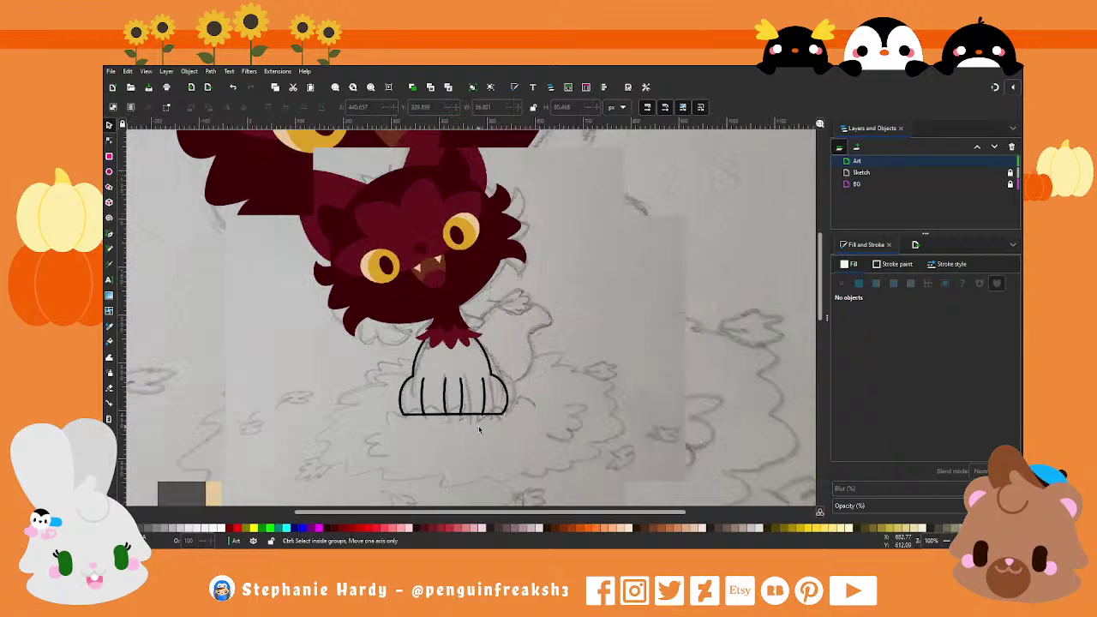
Step: Move the leftmost leg line up and left onto the body's left edge
scroll(478, 426, "down", 2)
scroll(486, 415, "down", 1)
scroll(486, 415, "up", 2)
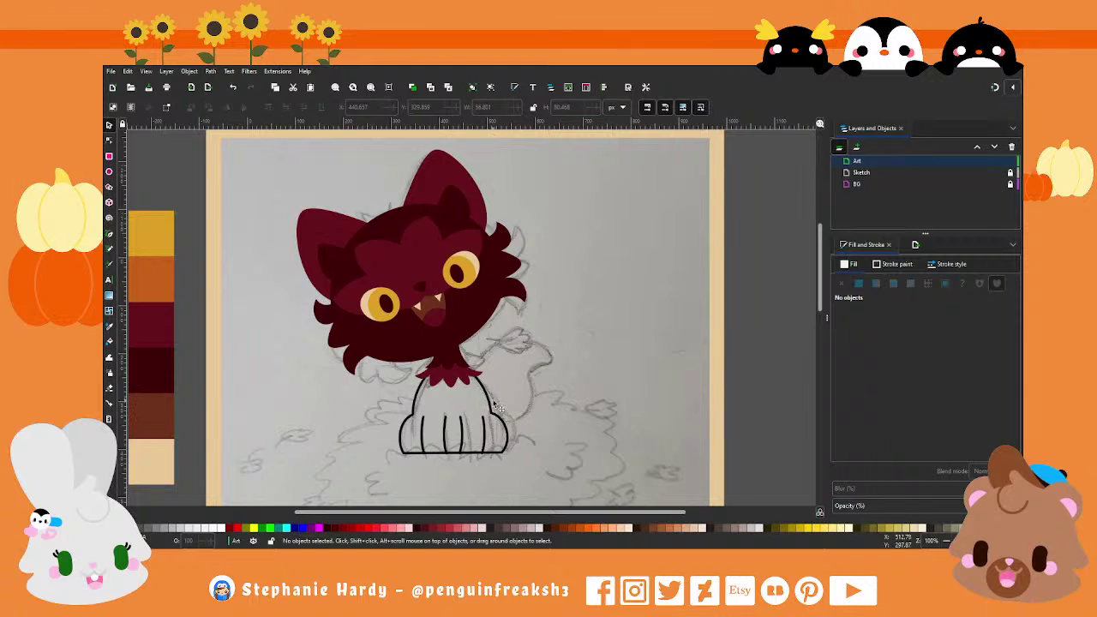
left_click(527, 399)
scroll(562, 390, "down", 1)
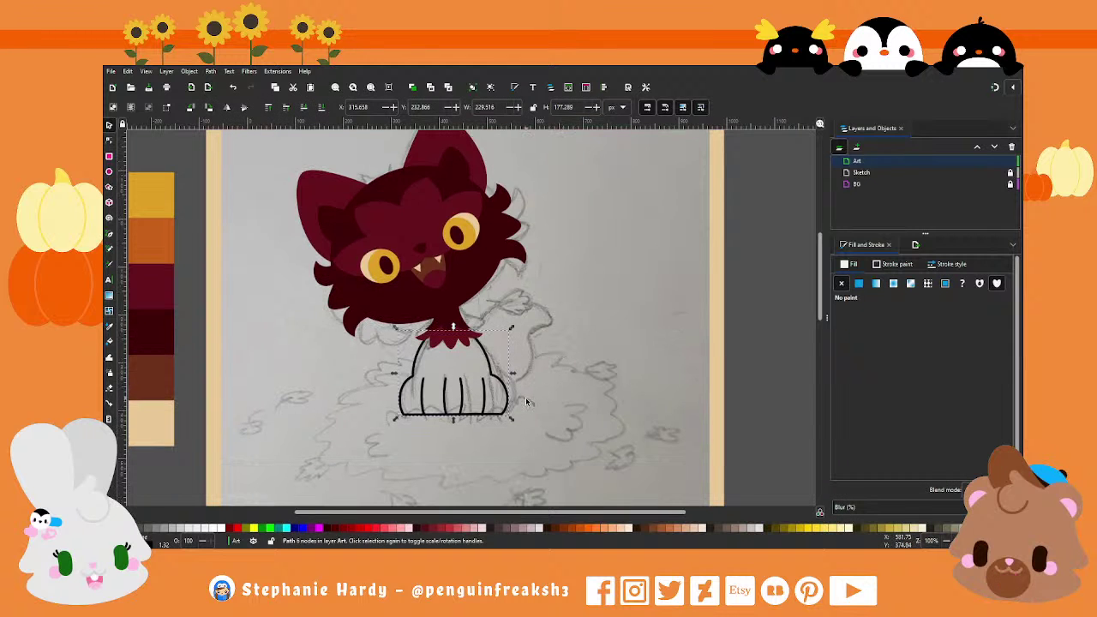
left_click(426, 397)
scroll(426, 397, "up", 1)
scroll(426, 395, "up", 1)
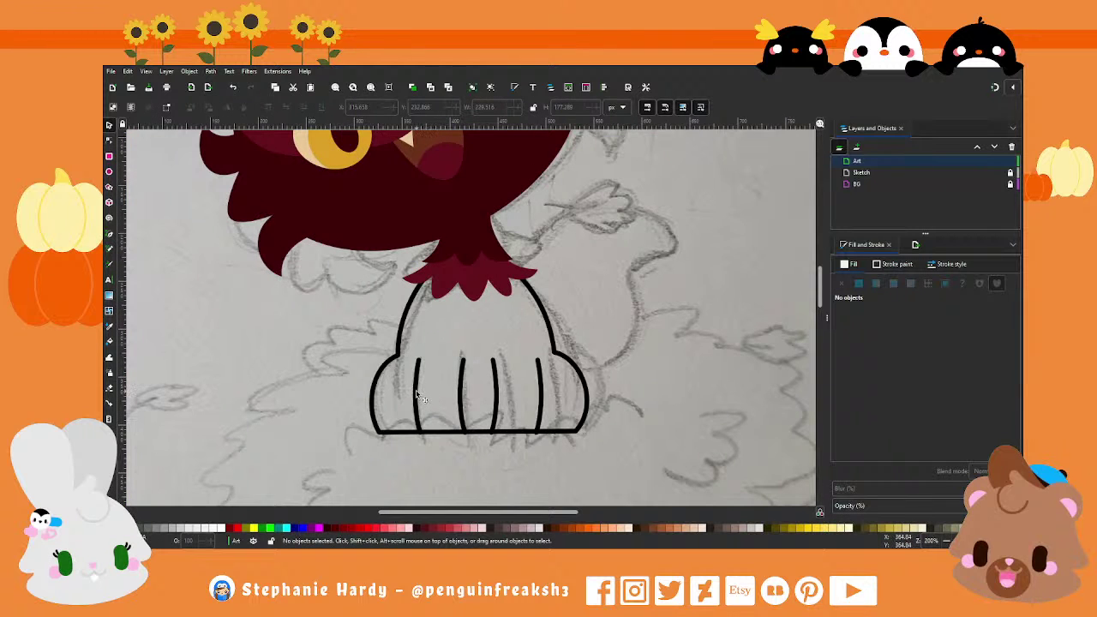
left_click(418, 396)
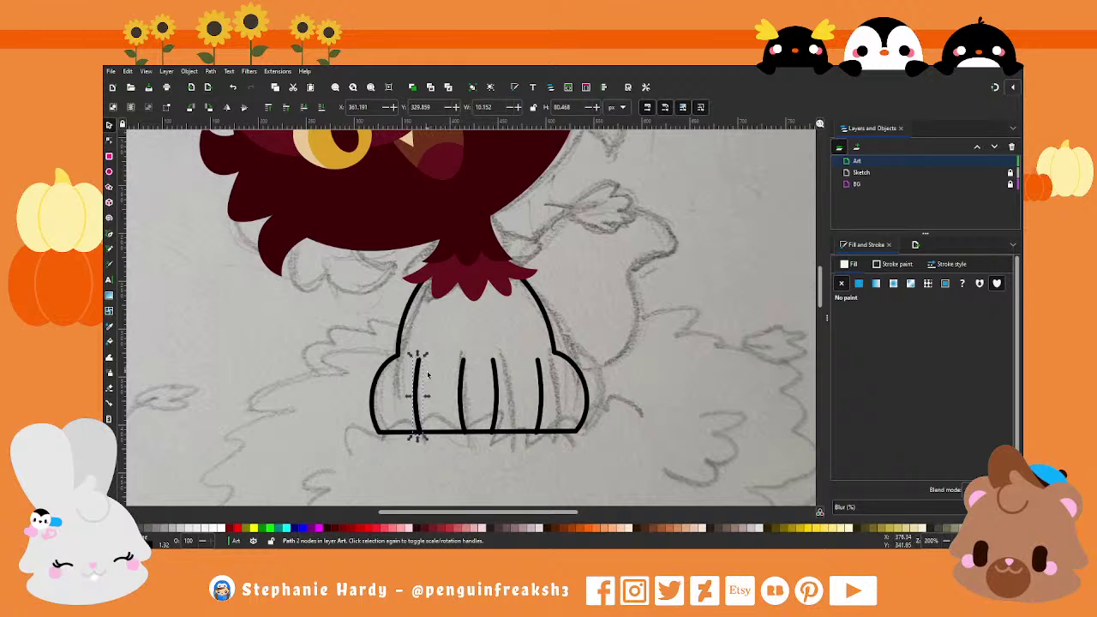
mouse_move(416, 372)
left_mouse_down()
mouse_move(396, 322)
mouse_move(395, 338)
left_mouse_up()
Step: Reshape the left haunch stroke's ends and curvature with the Node tool
scroll(396, 384, "up", 2, "ctrl")
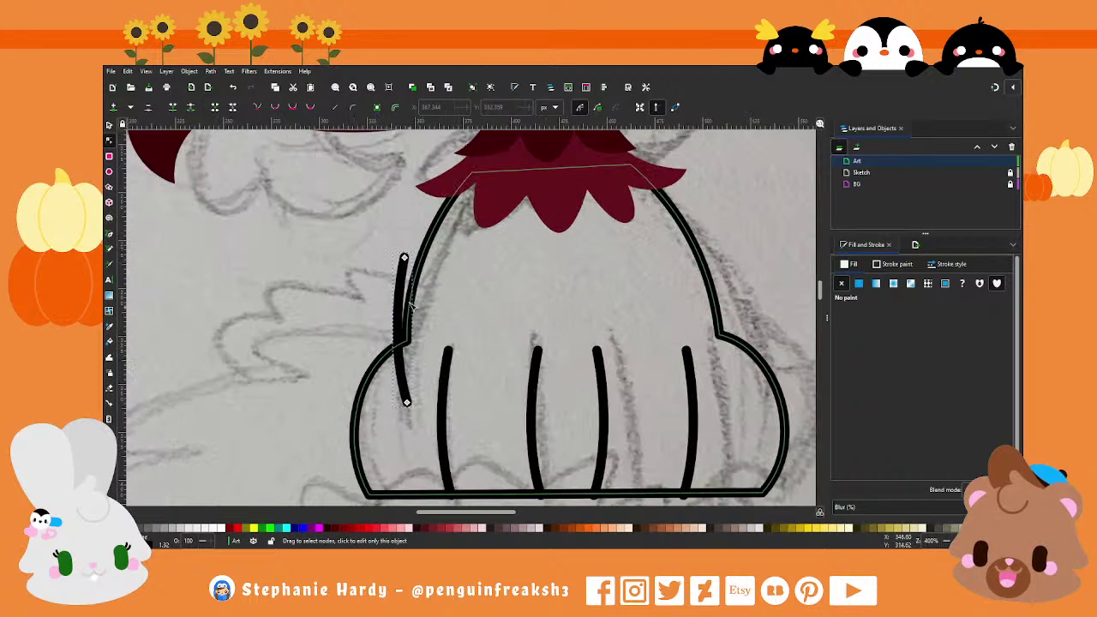
left_click_drag(404, 257, 399, 320)
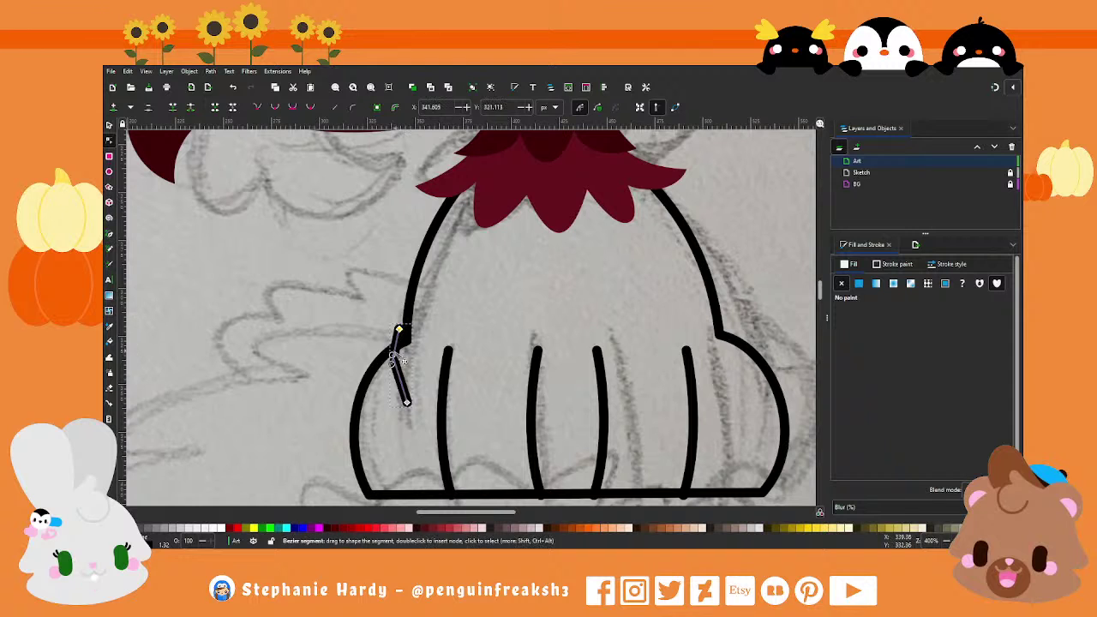
left_click_drag(392, 359, 399, 351)
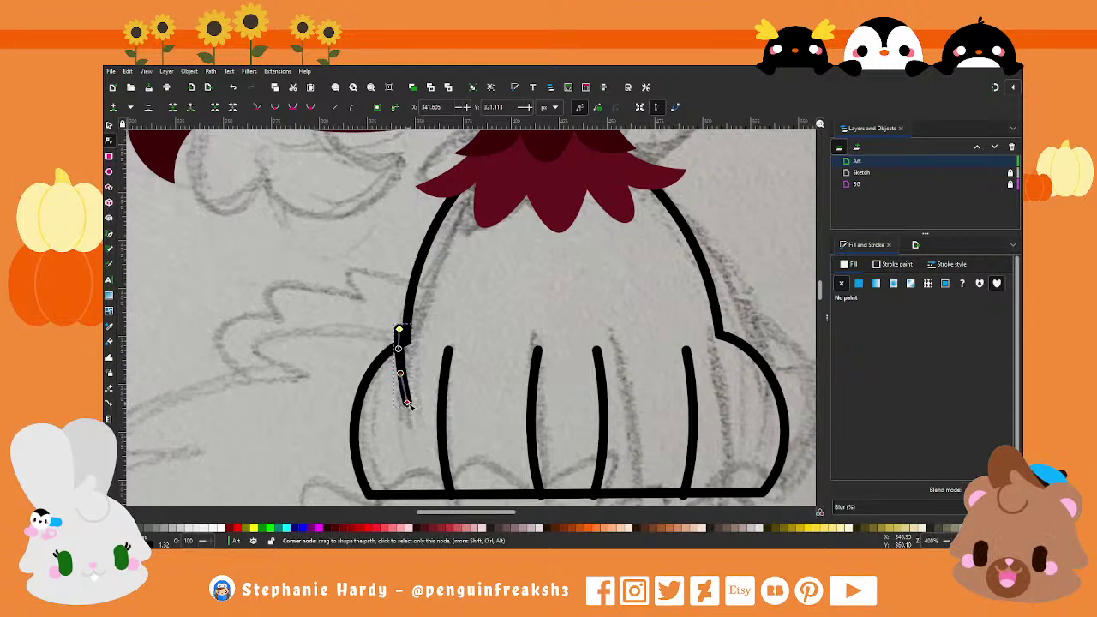
left_click_drag(407, 403, 406, 396)
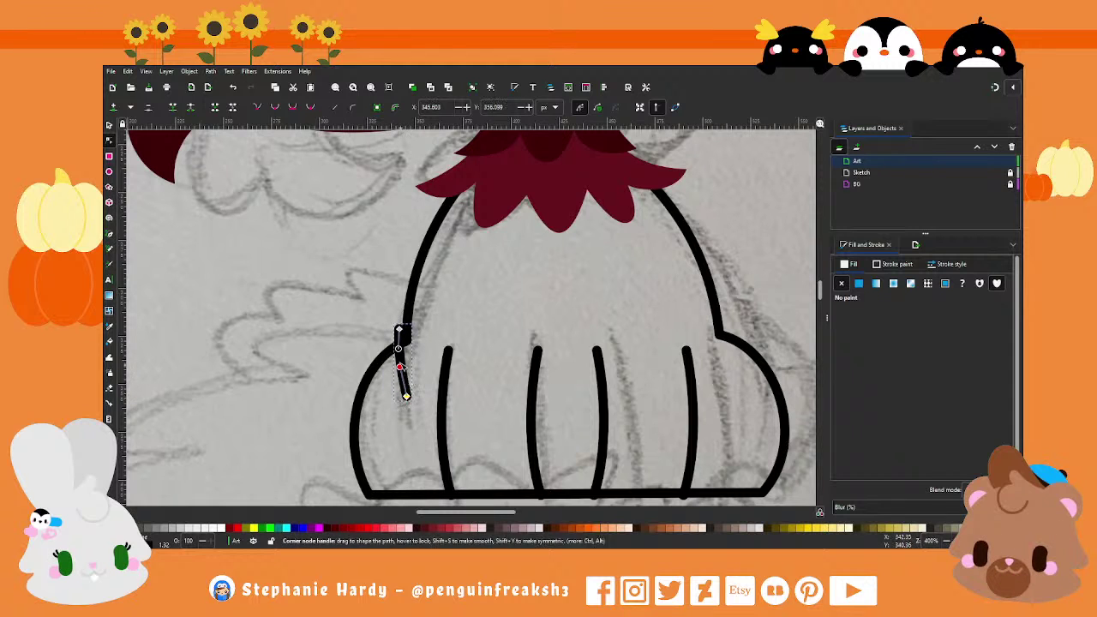
left_click_drag(398, 350, 401, 370)
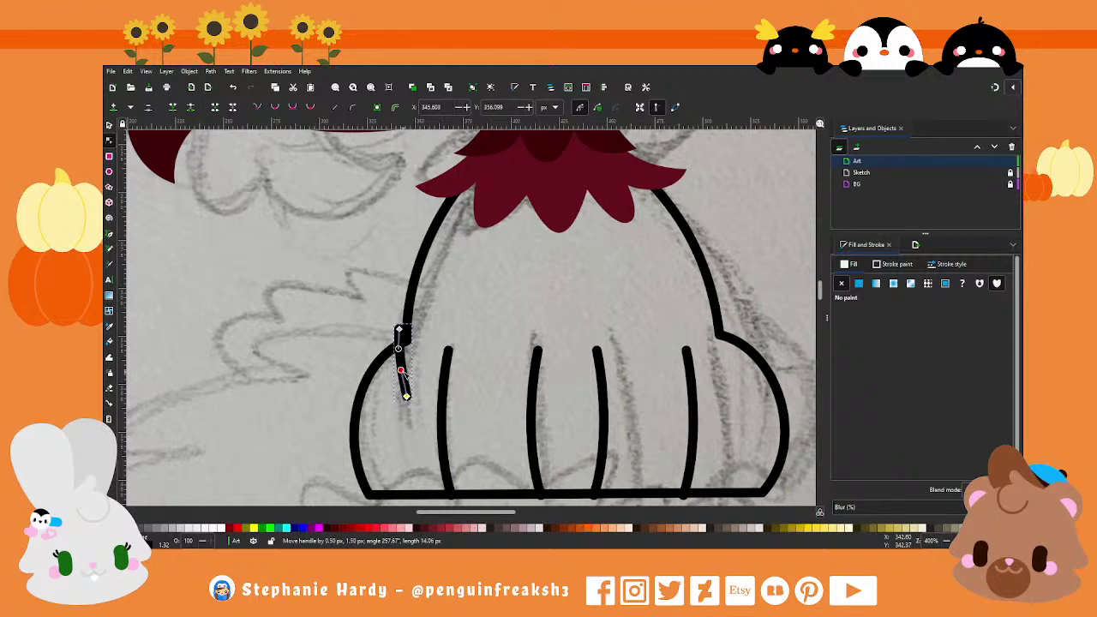
scroll(345, 250, "down", 1, "ctrl")
Step: Duplicate the haunch stroke onto the right haunch and nudge it into place
key("s")
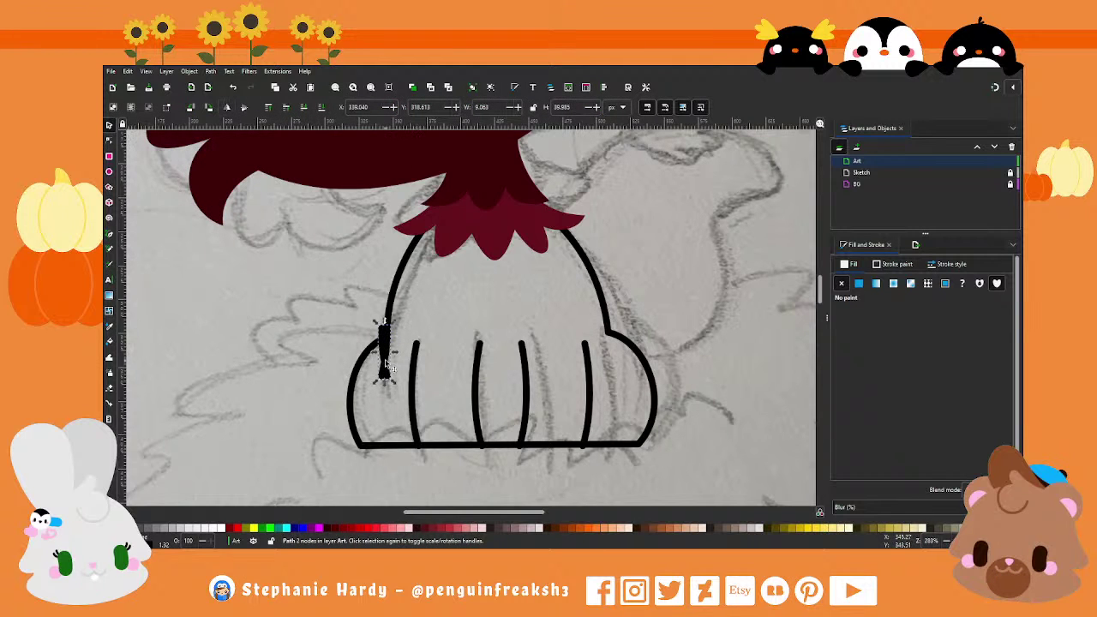
key("ctrl+d")
left_click_drag(385, 365, 621, 381)
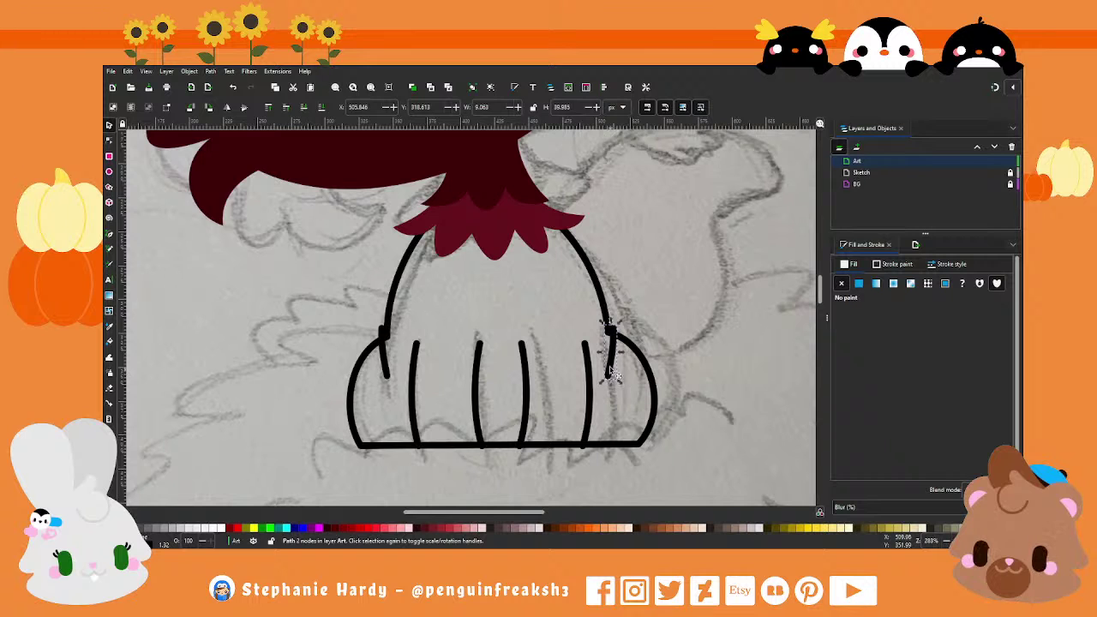
key("Escape")
scroll(493, 375, "down", 1, "ctrl")
mouse_move(596, 459)
left_mouse_down()
mouse_move(493, 339)
mouse_move(518, 373)
left_mouse_up()
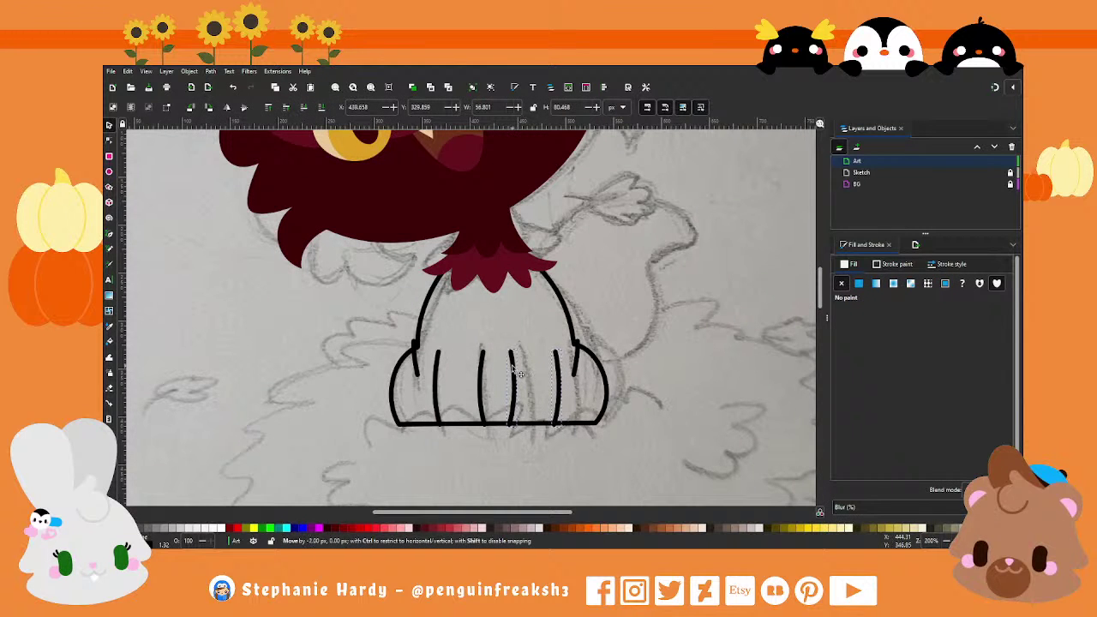
left_click(508, 441)
scroll(498, 360, "down", 3, "ctrl")
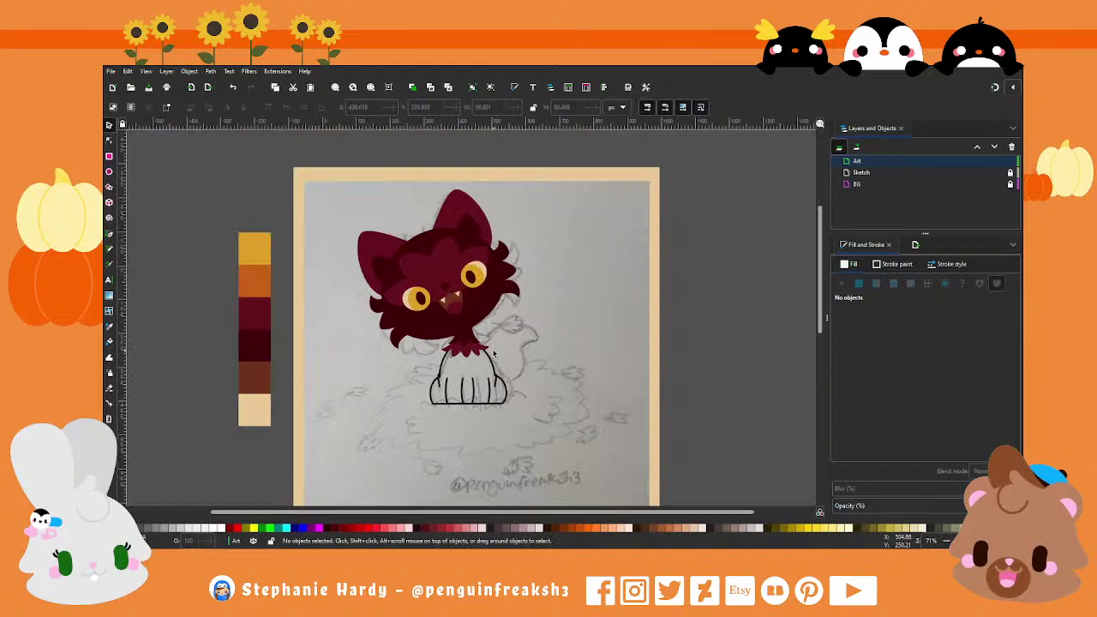
Step: Fill the cat's bell-shaped lower body with a flat dark maroon colour
left_click(499, 367)
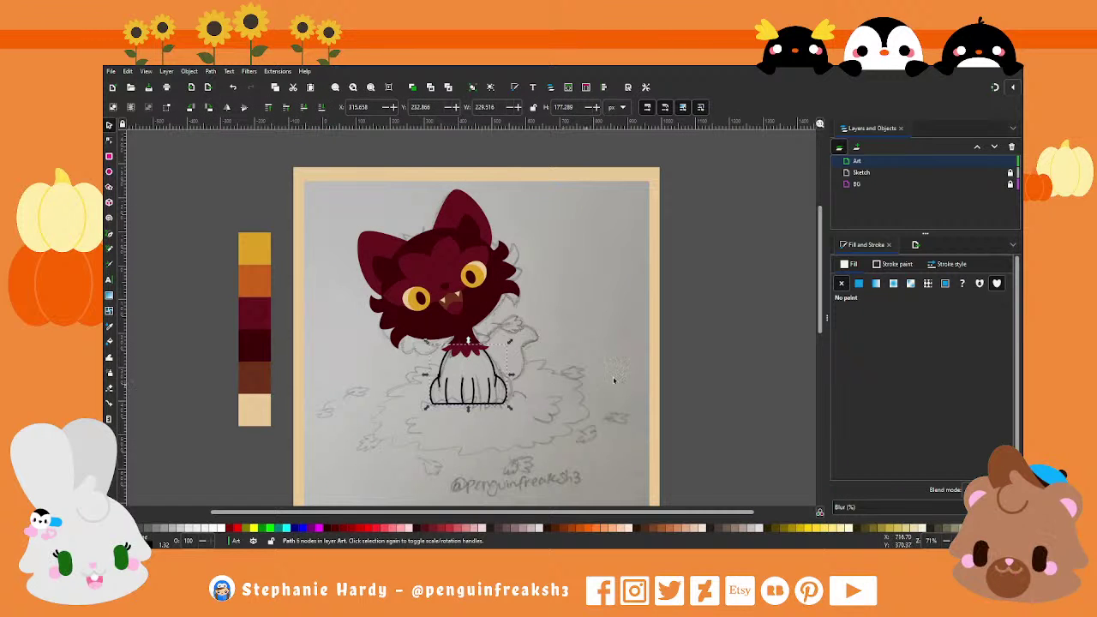
left_click(860, 284)
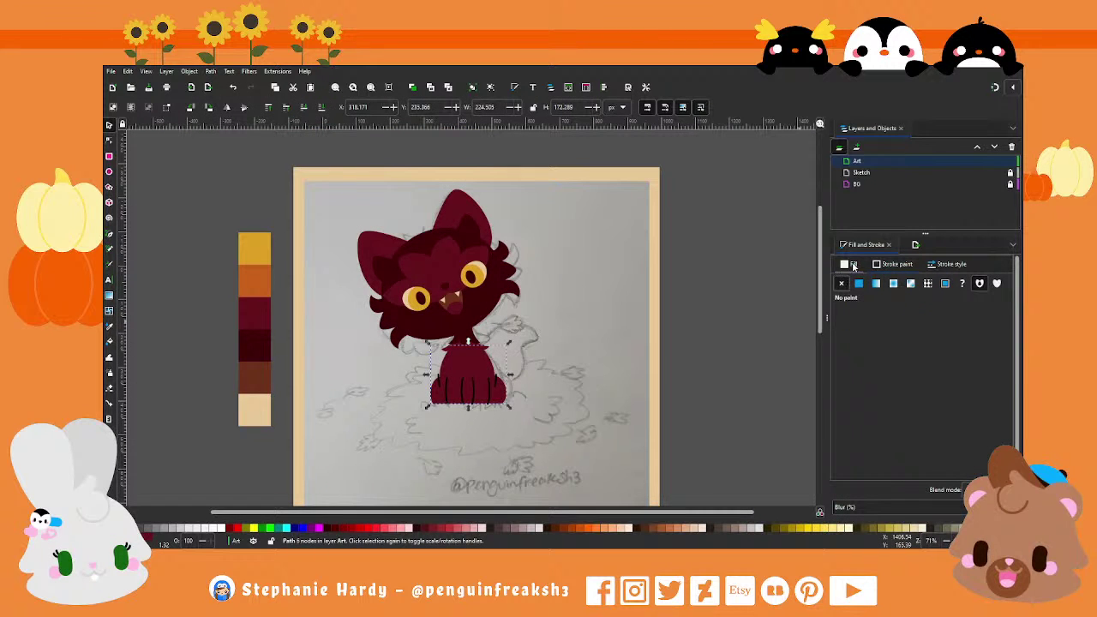
left_click(864, 470)
left_click(470, 352)
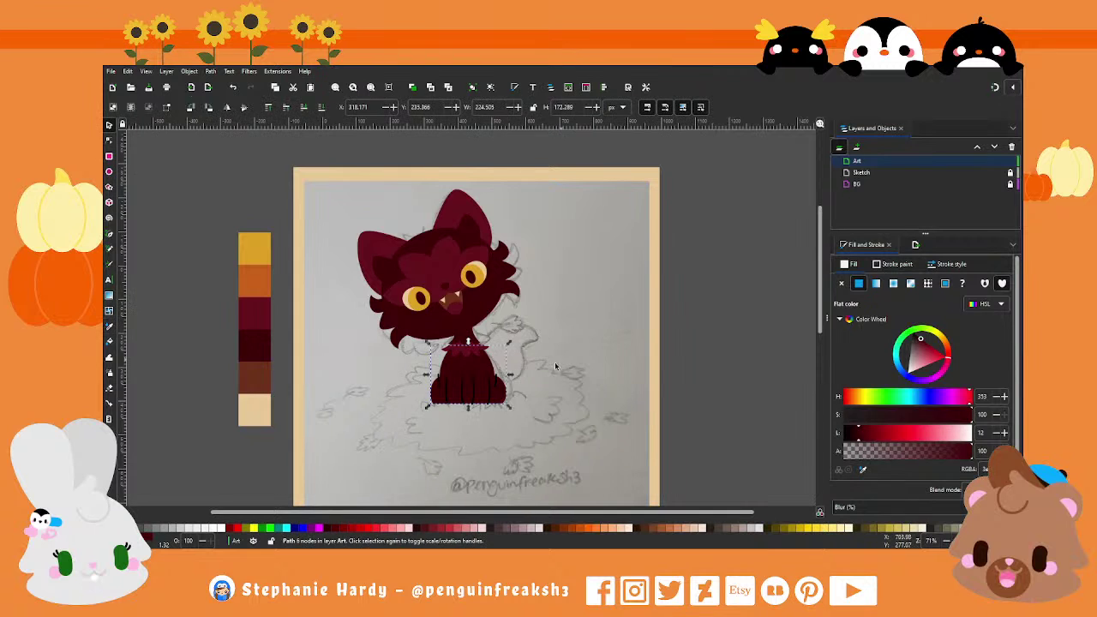
left_click(512, 418)
Step: Nudge the left haunch stroke into place and check the right haunch stroke
scroll(468, 397, "up", 3)
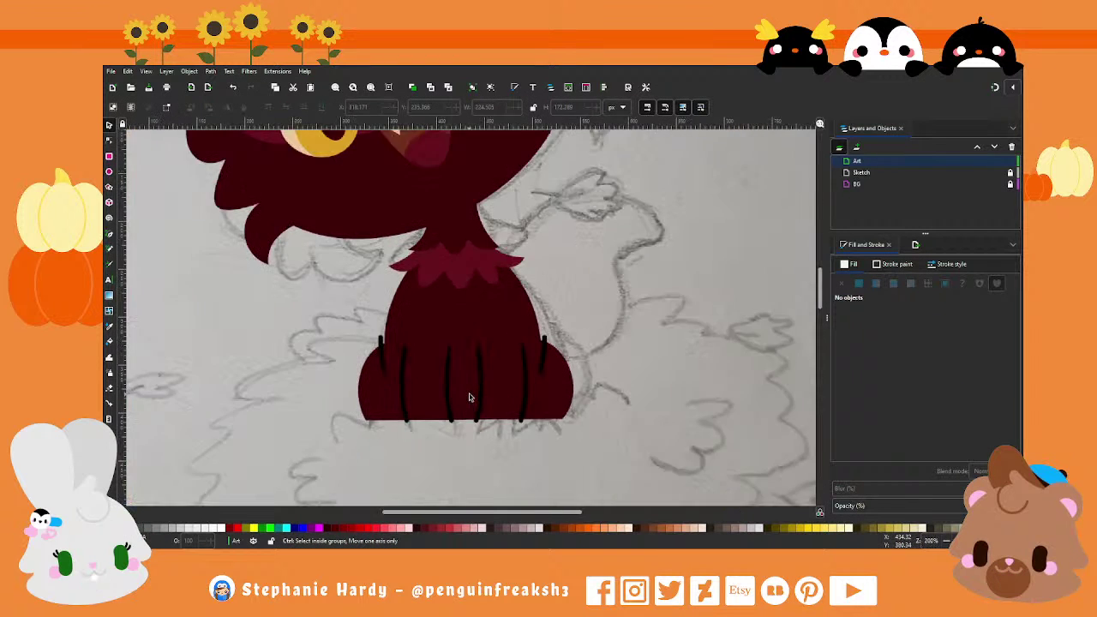
scroll(399, 370, "up", 1)
left_click(347, 339)
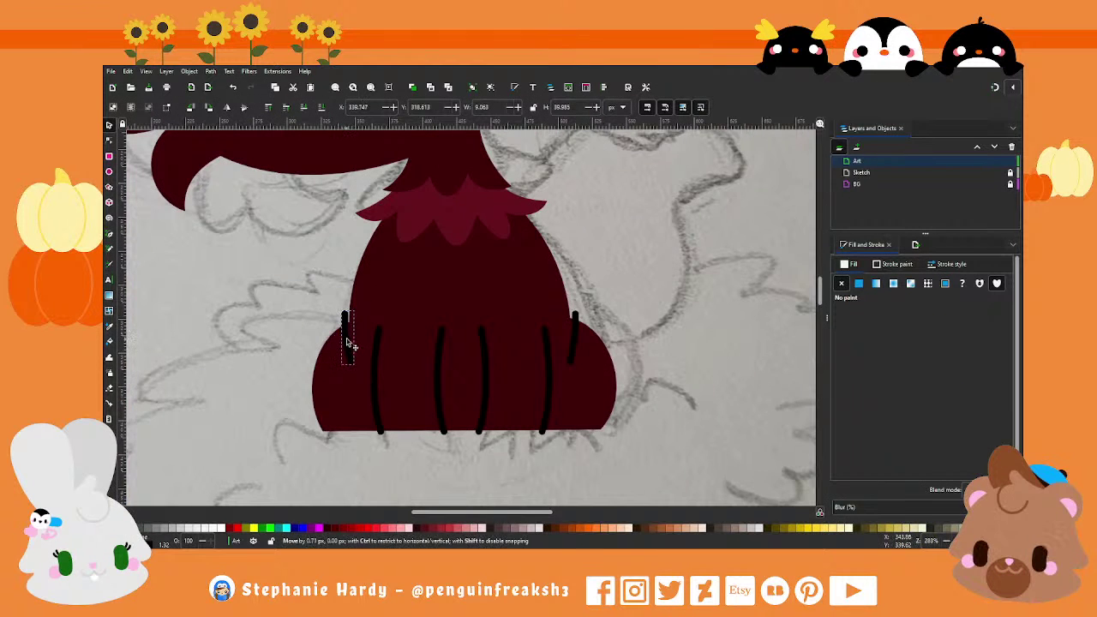
left_click_drag(349, 343, 350, 342)
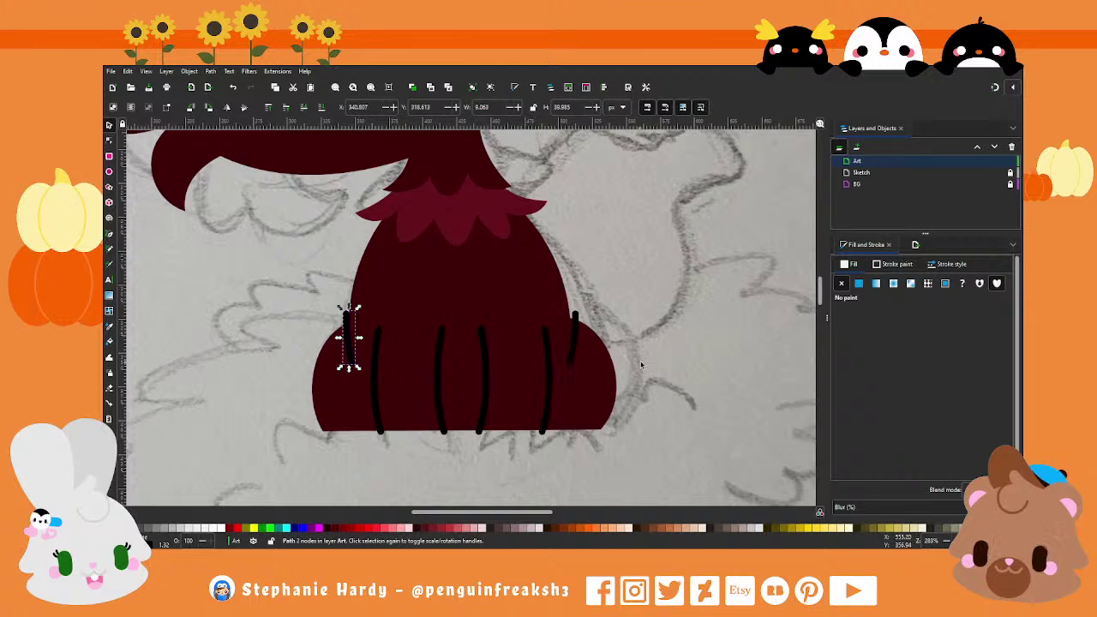
left_click(576, 334)
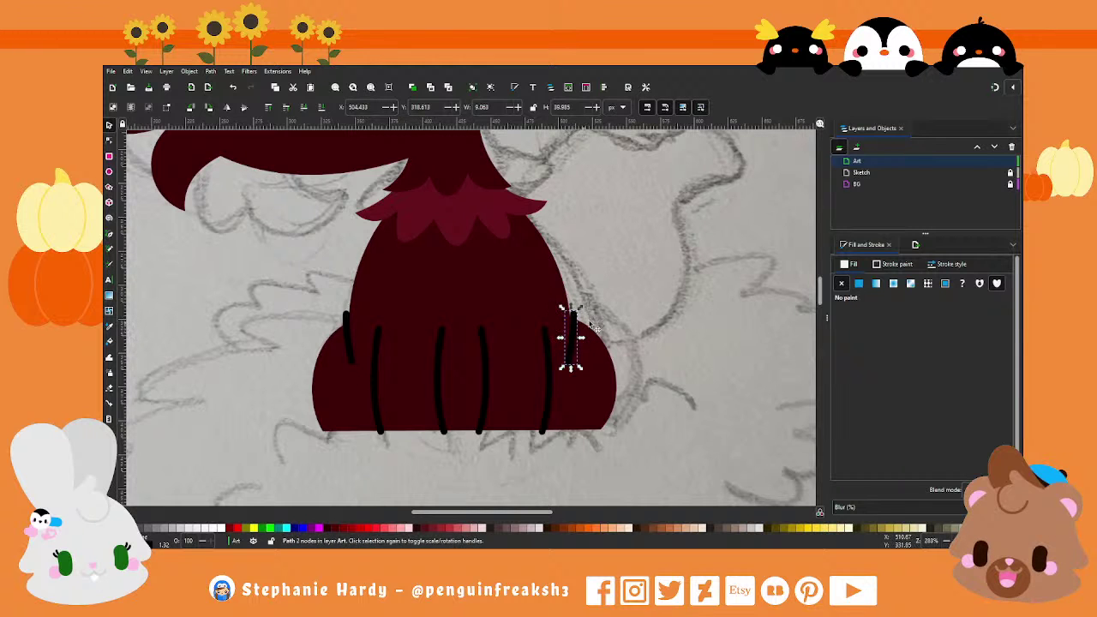
key("Escape")
Step: Fit the page in view, then select and deselect the six claw strokes
scroll(519, 397, "down", 1)
scroll(520, 408, "down", 1)
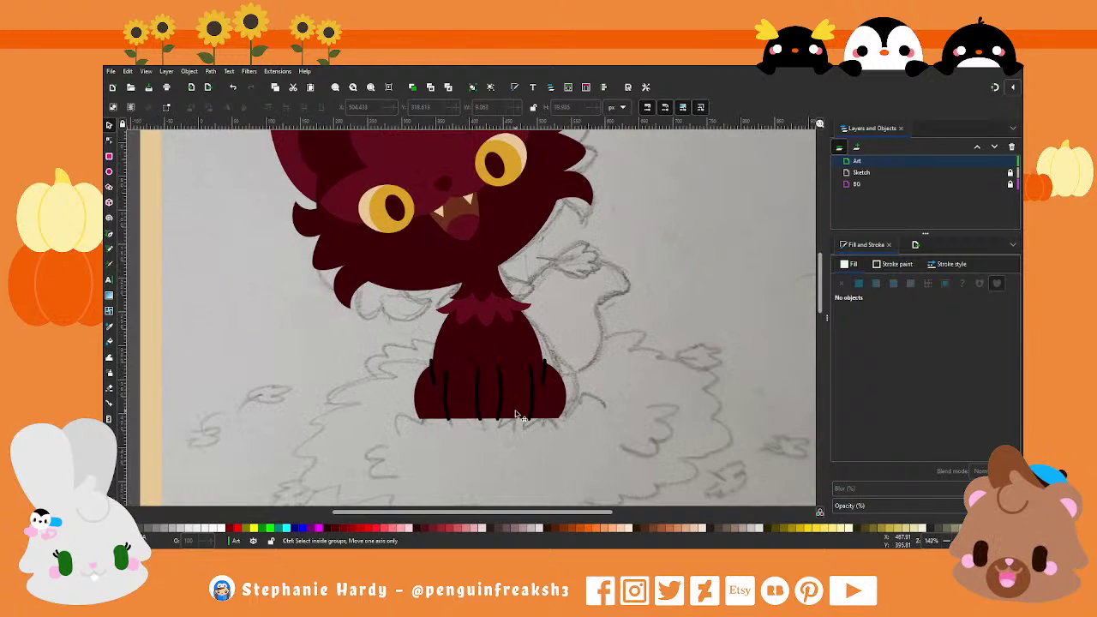
scroll(518, 420, "down", 1)
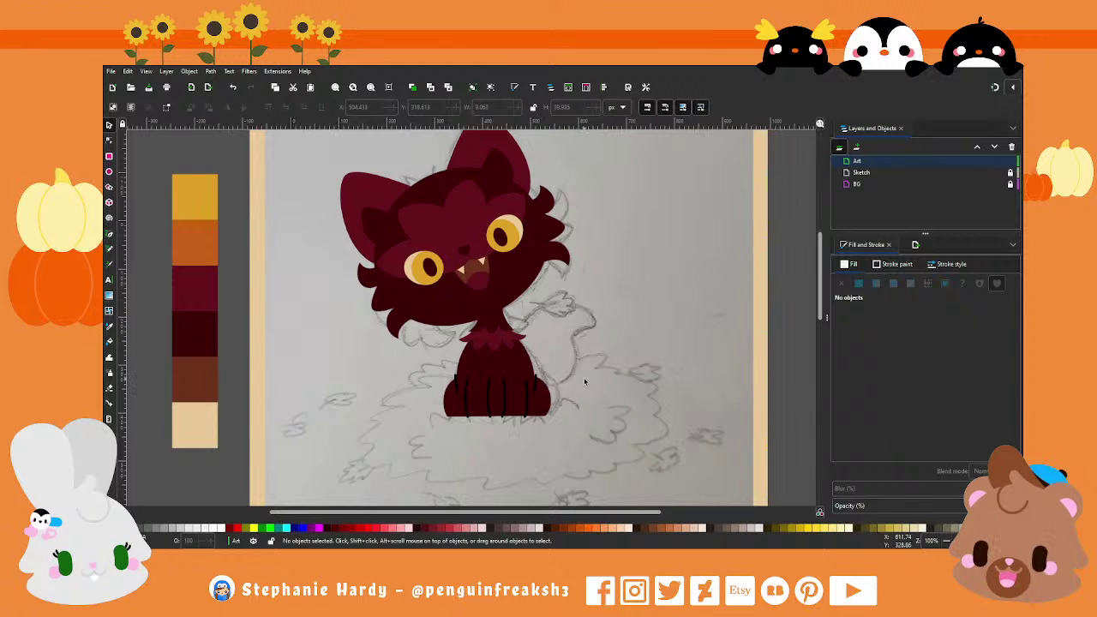
scroll(589, 392, "up", 1)
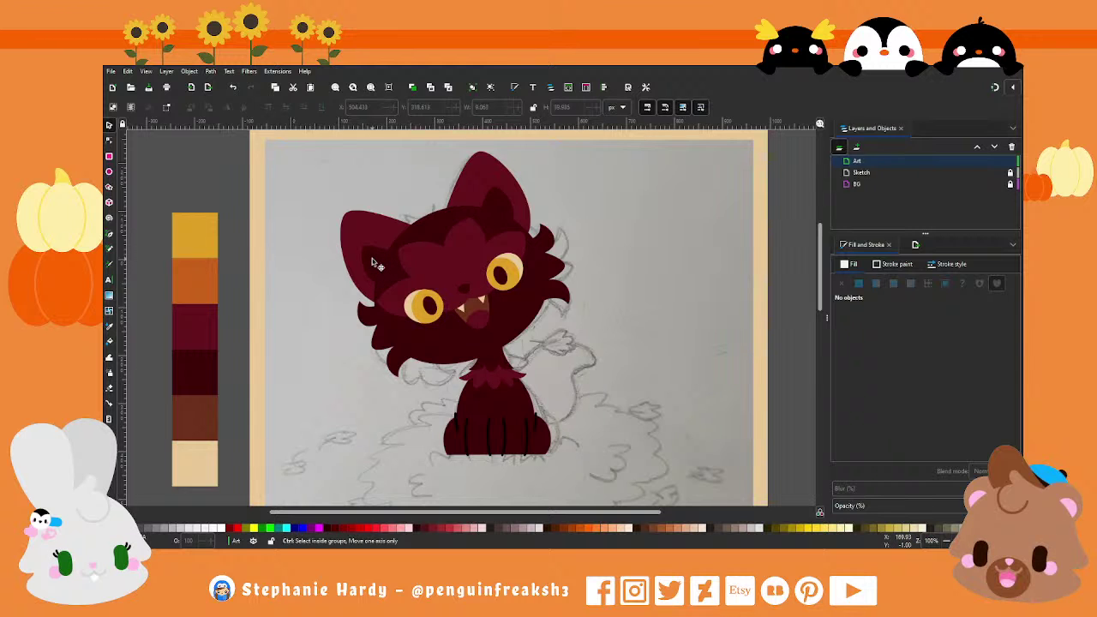
key("5")
scroll(516, 346, "up", 1)
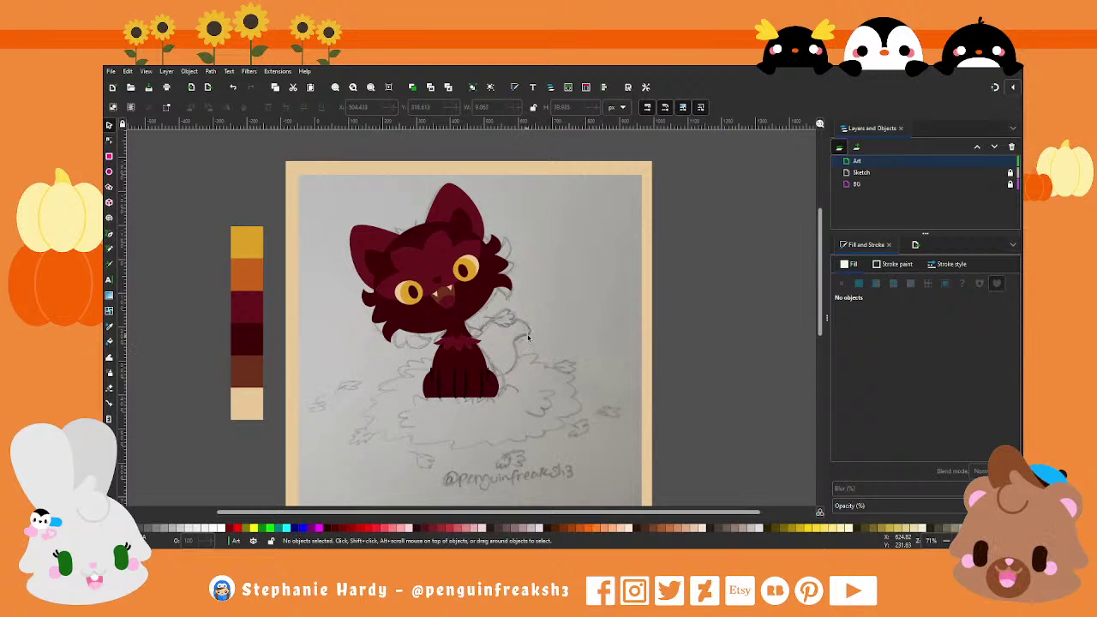
scroll(528, 334, "down", 1)
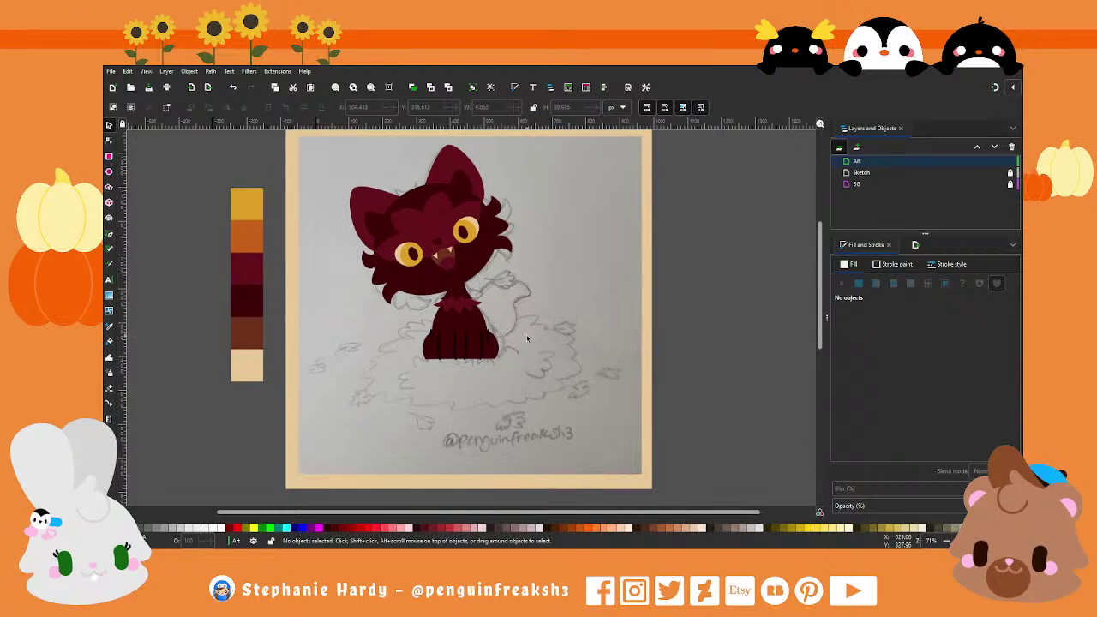
scroll(526, 343, "up", 1)
scroll(505, 393, "up", 1, "ctrl")
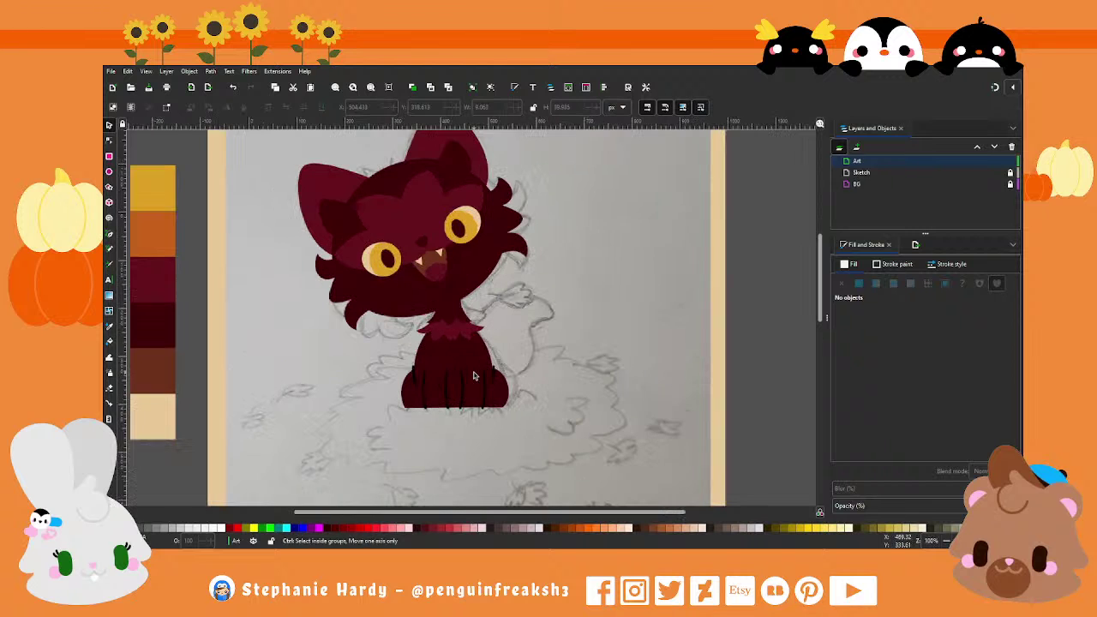
scroll(482, 379, "up", 1, "ctrl")
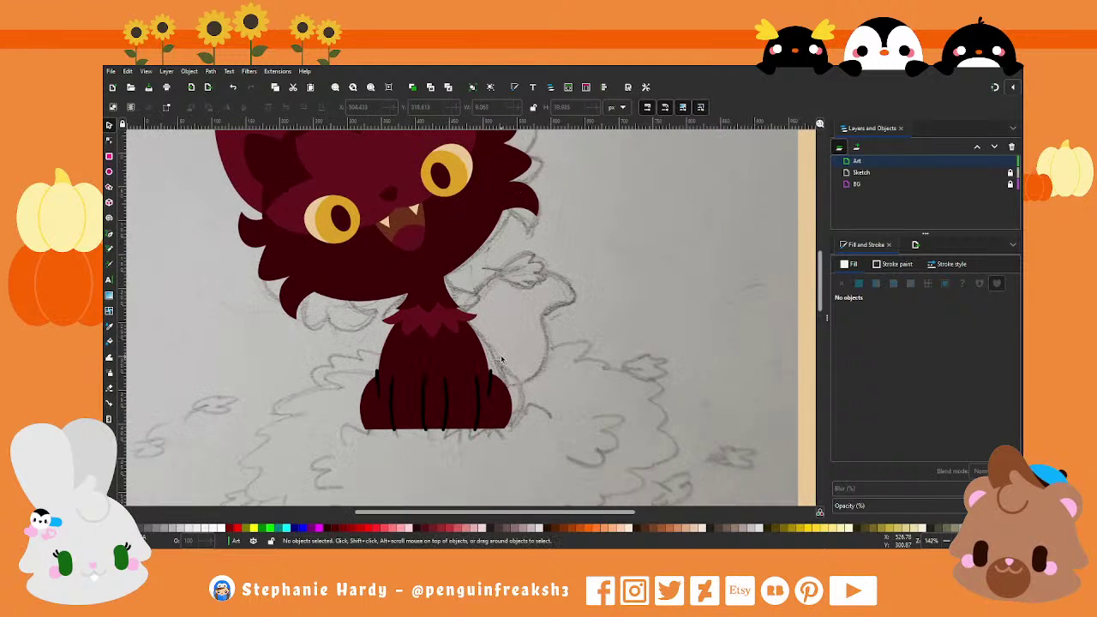
scroll(474, 400, "up", 1, "ctrl")
left_click_drag(573, 457, 353, 312)
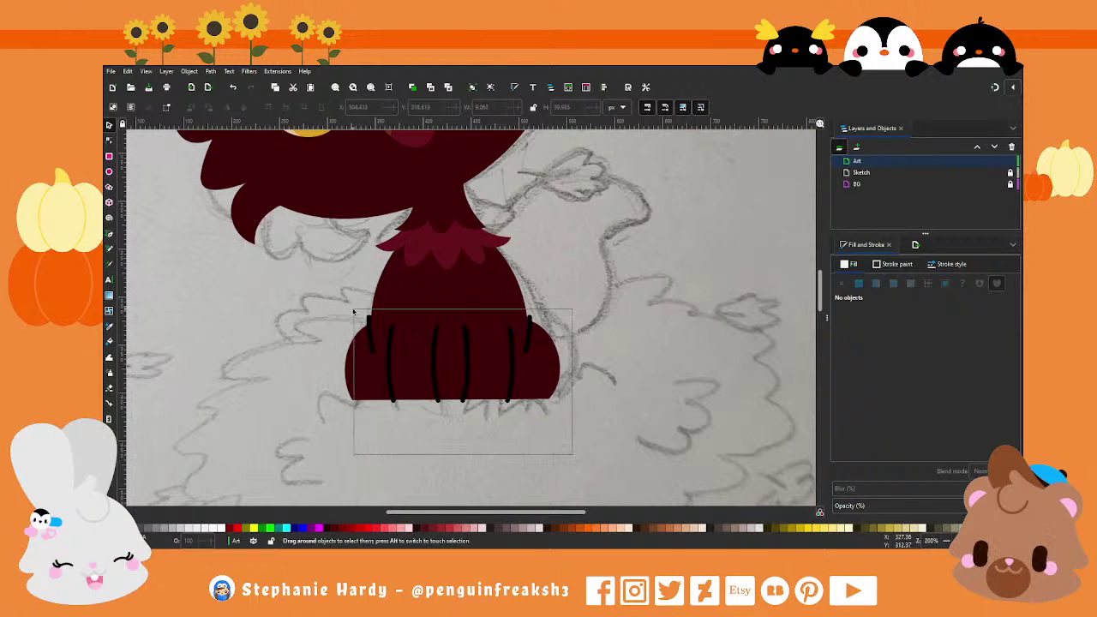
scroll(455, 385, "down", 1, "ctrl")
scroll(471, 383, "down", 1, "ctrl")
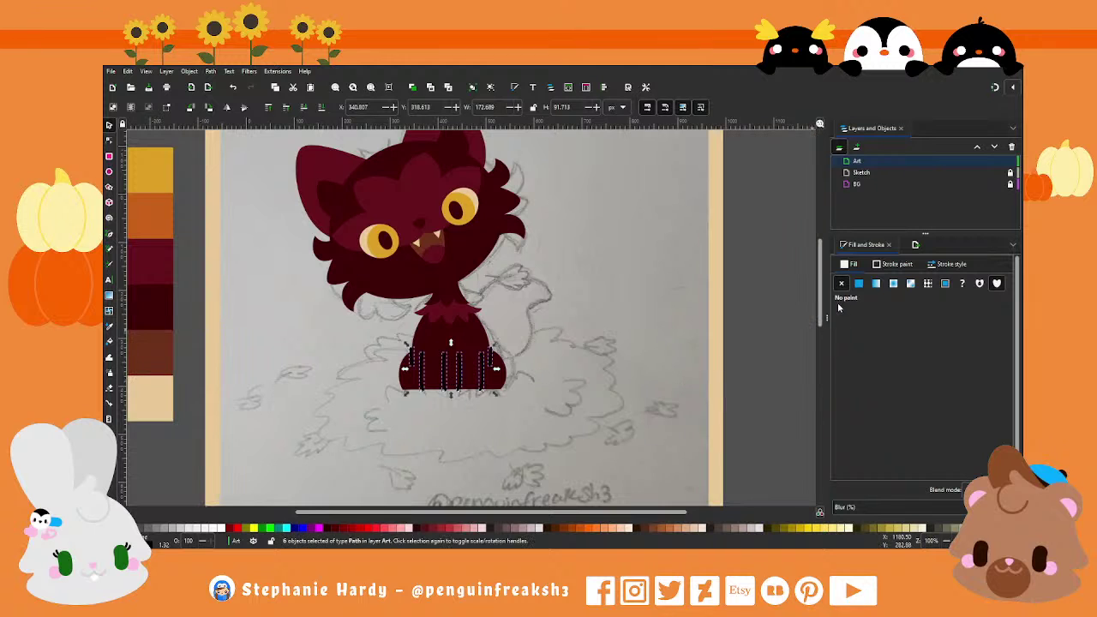
left_click(550, 414)
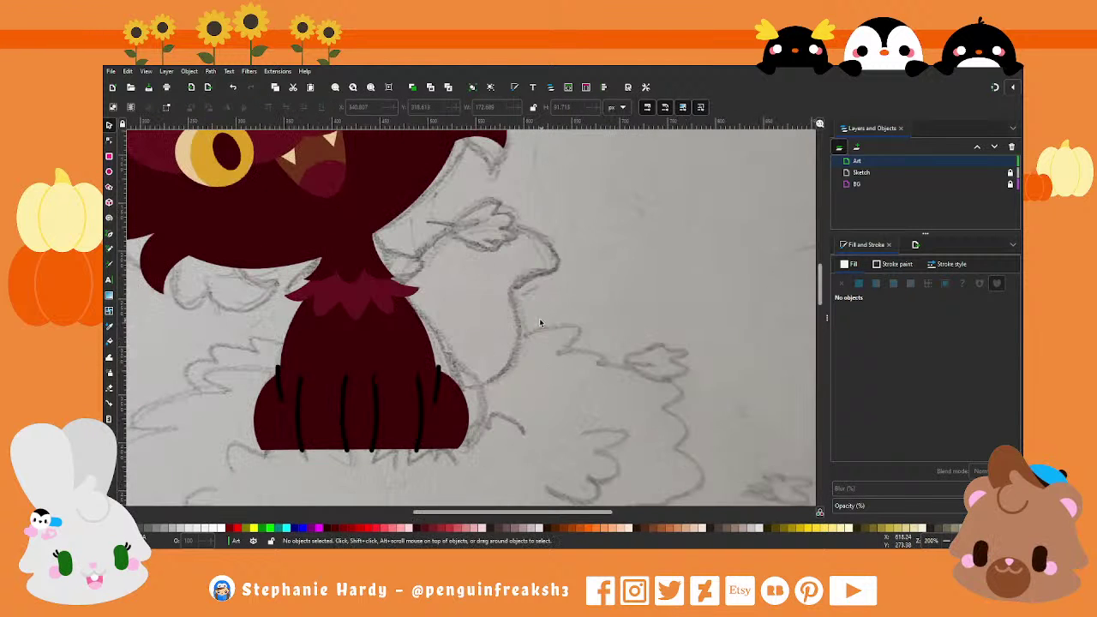
scroll(539, 318, "up", 2, "ctrl")
Step: Draw a first two-node stroke on the cat's right haunch
left_click(109, 233)
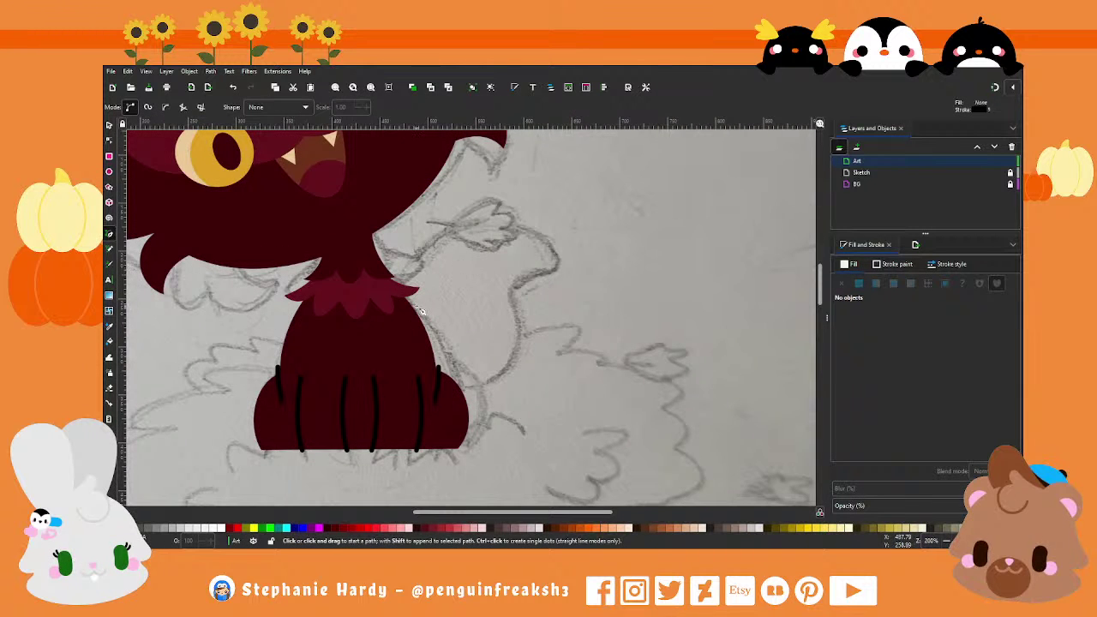
left_click(435, 367)
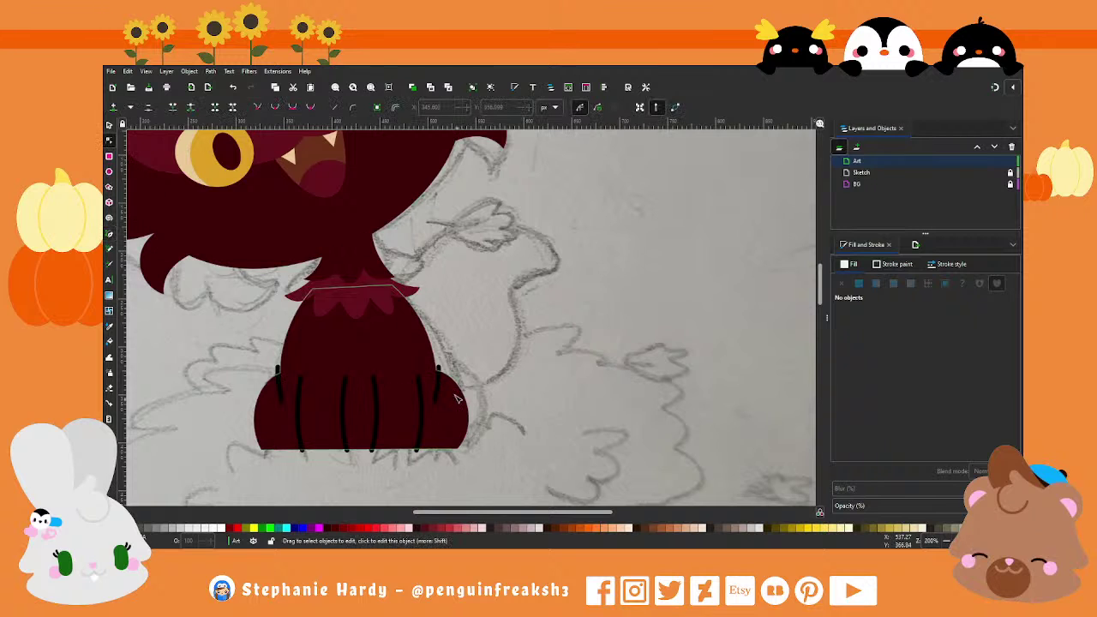
double_click(436, 400)
key("n")
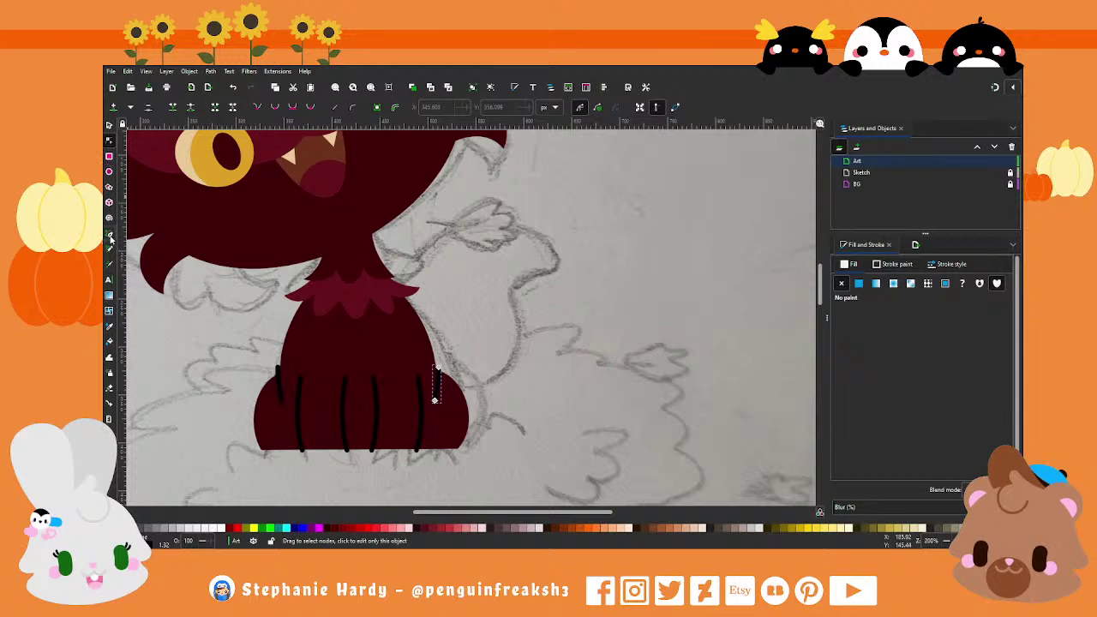
Step: Draw a line from below the chest fur down the body's right edge and bend it into a curve
left_click(109, 234)
left_click(435, 368)
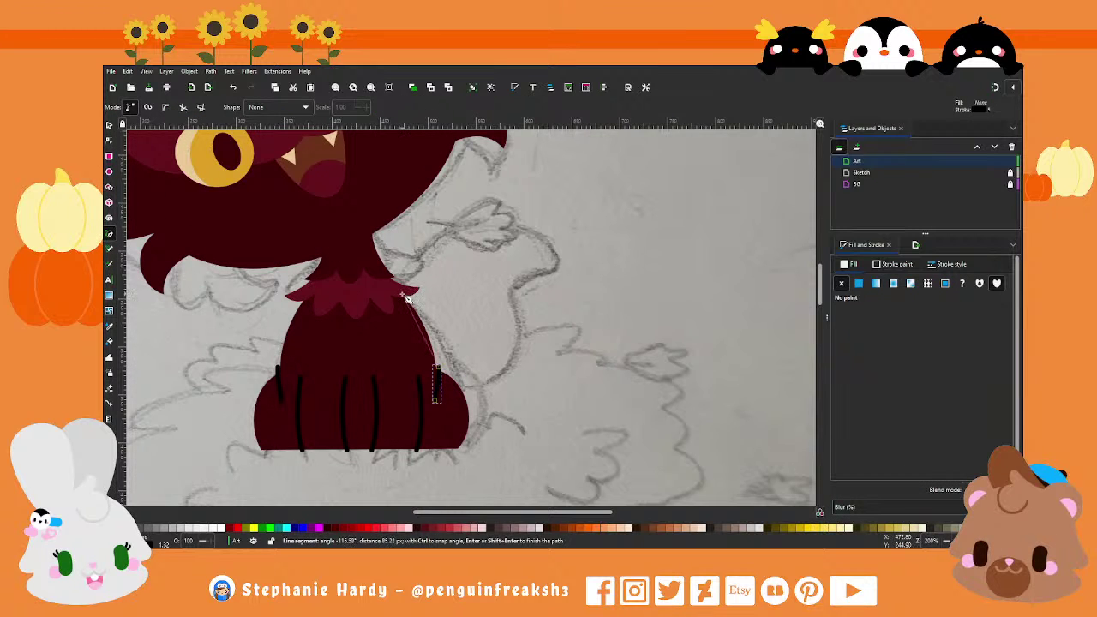
double_click(402, 295)
key("n")
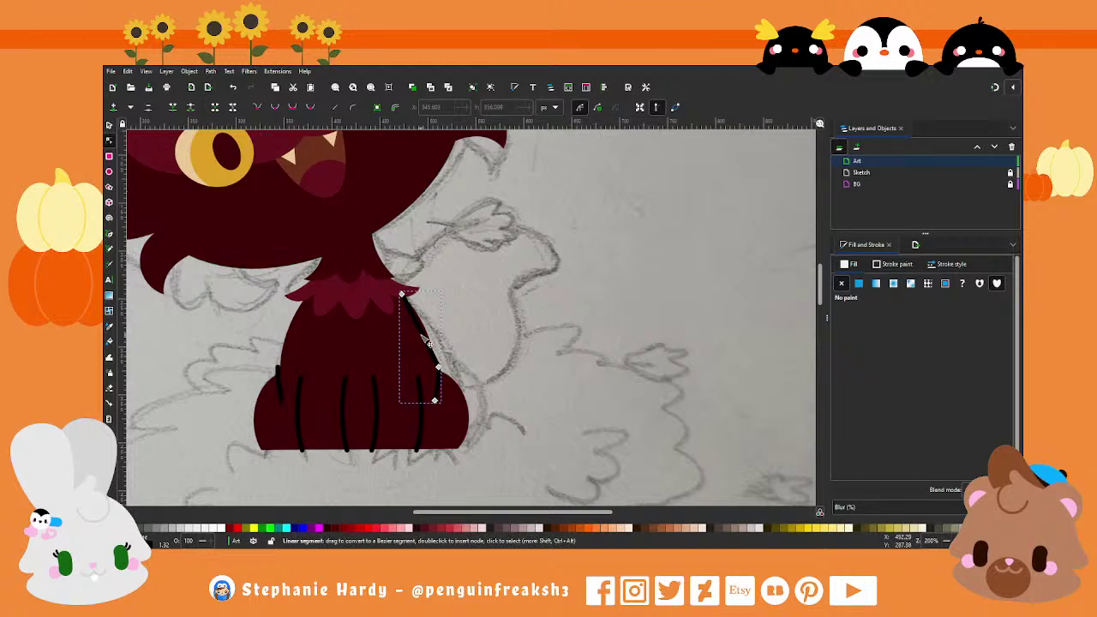
mouse_move(424, 338)
left_mouse_down()
mouse_move(428, 375)
mouse_move(416, 376)
left_mouse_up()
key("3")
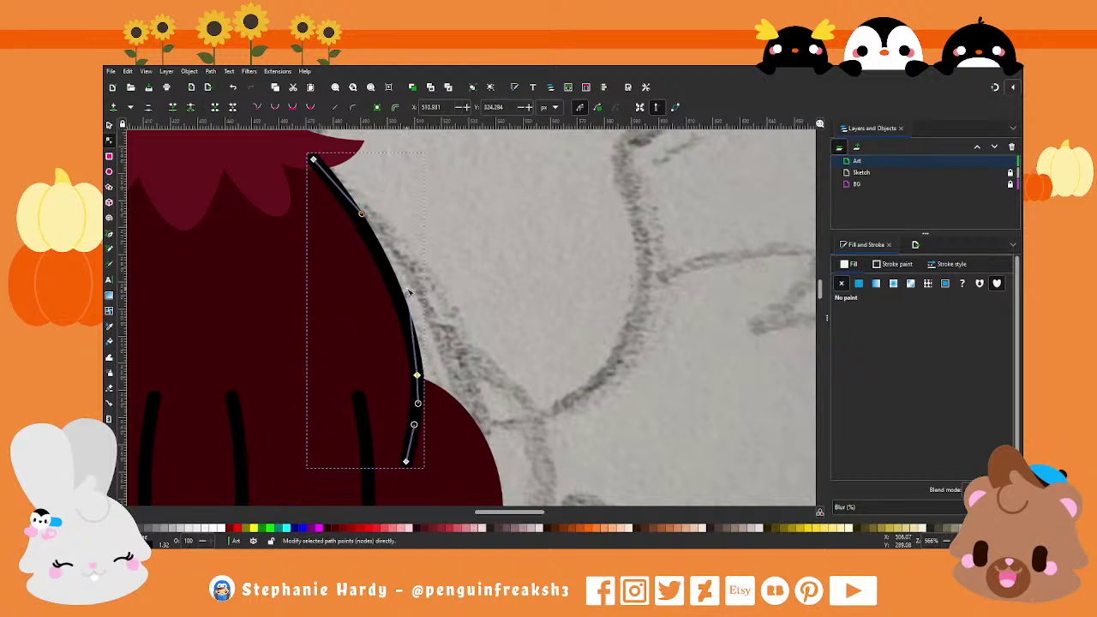
left_click_drag(407, 295, 408, 291)
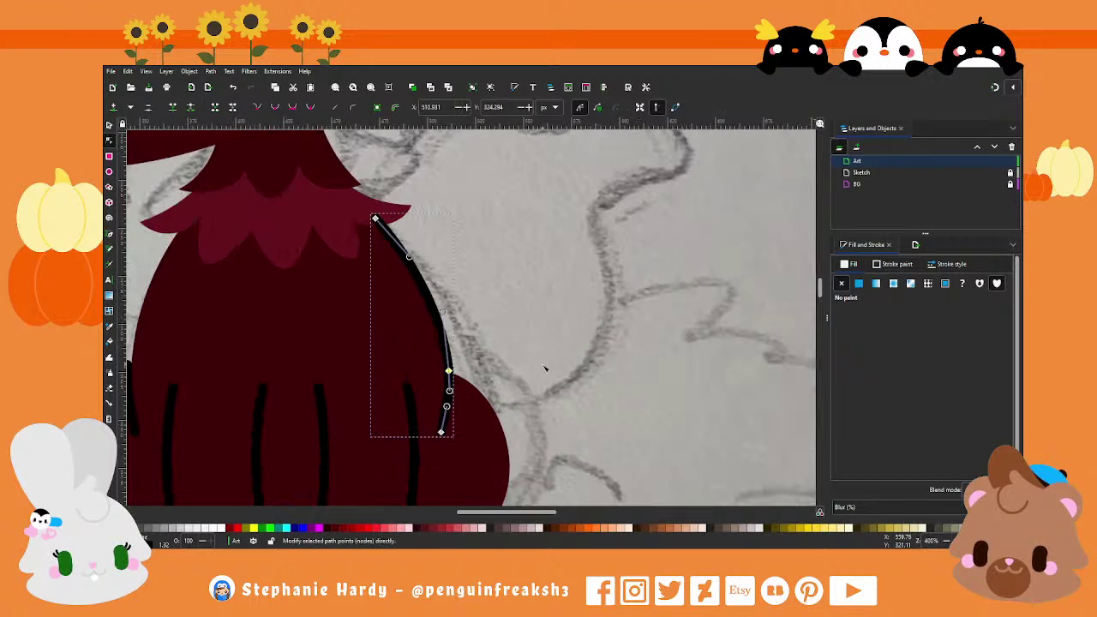
scroll(531, 364, "down", 1)
left_click(109, 124)
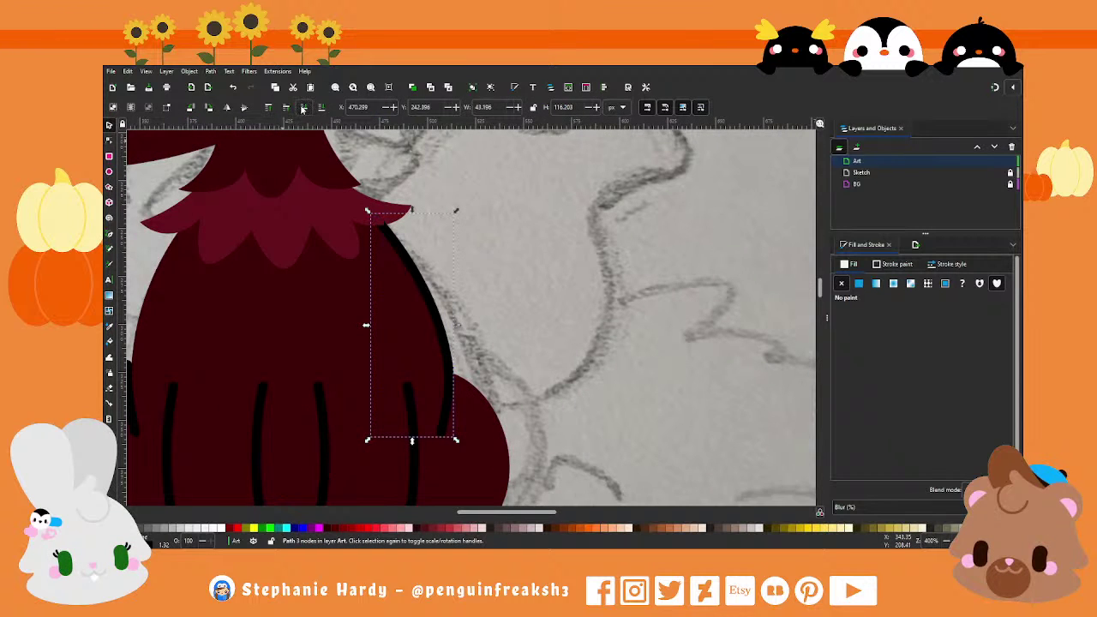
left_click(534, 352)
scroll(525, 364, "down", 1)
Step: Draw a closed five-point tail shape beside the cat's right haunch
scroll(534, 386, "down", 2)
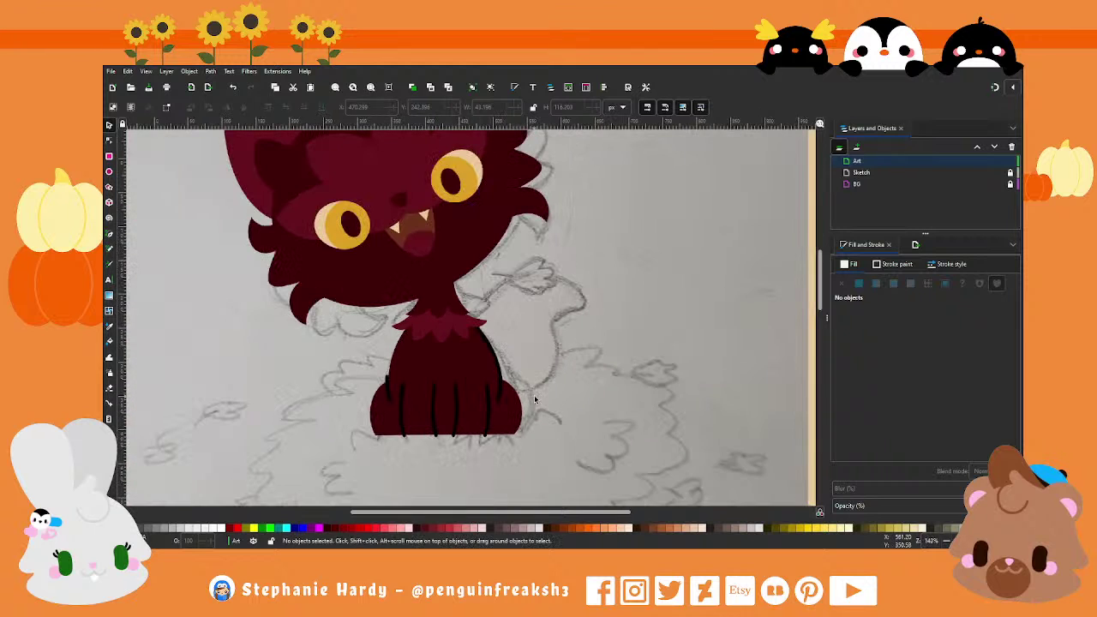
left_click(109, 234)
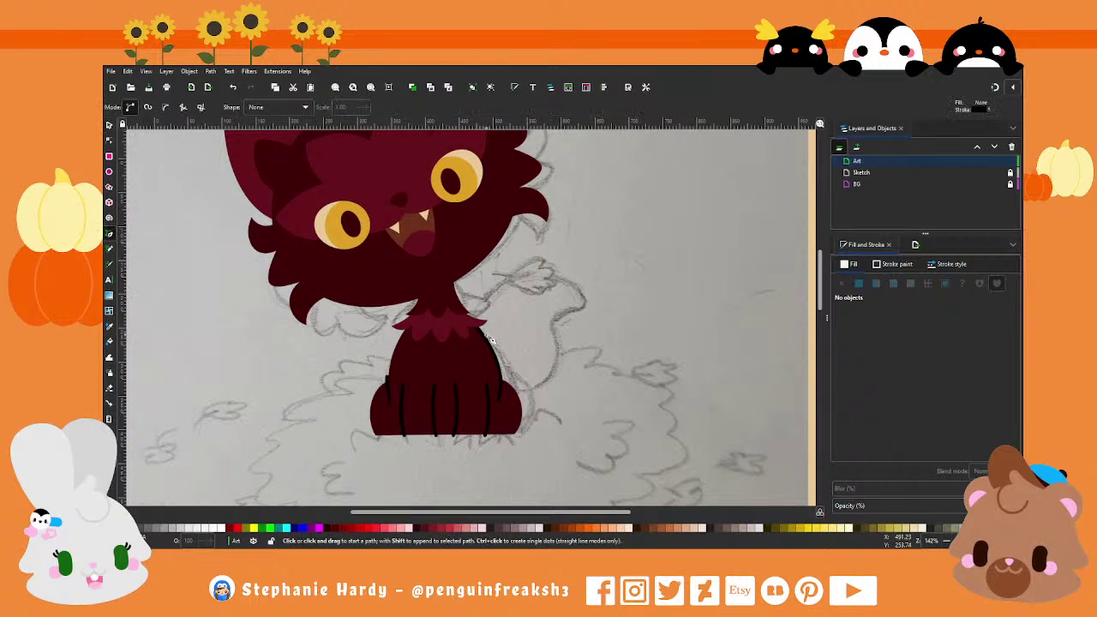
left_click(476, 336)
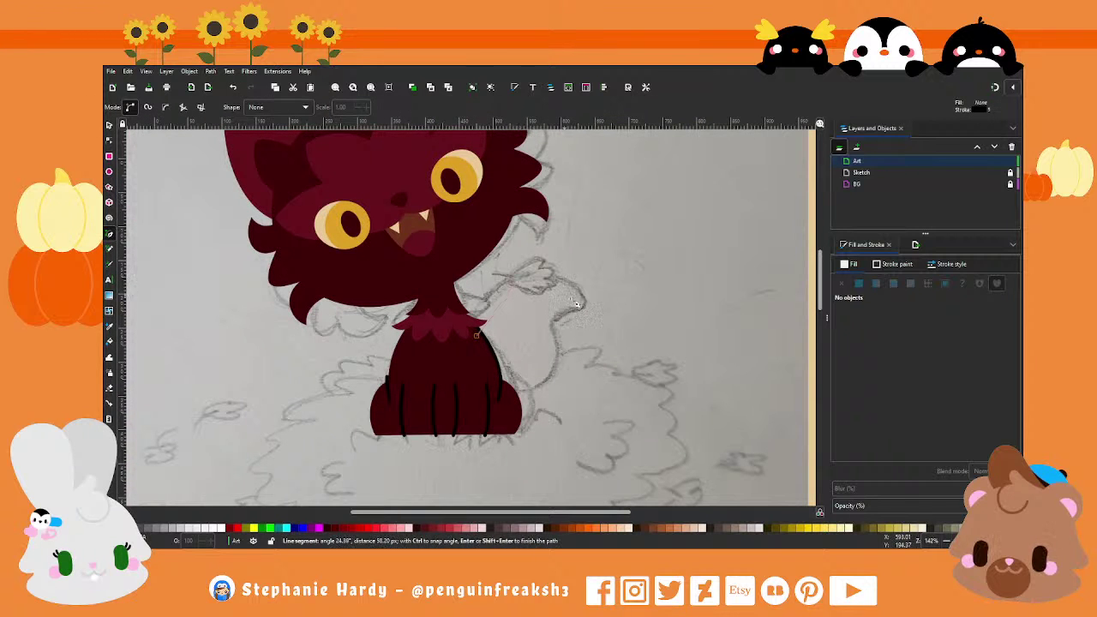
left_click(580, 306)
left_click(559, 321)
left_click(516, 396)
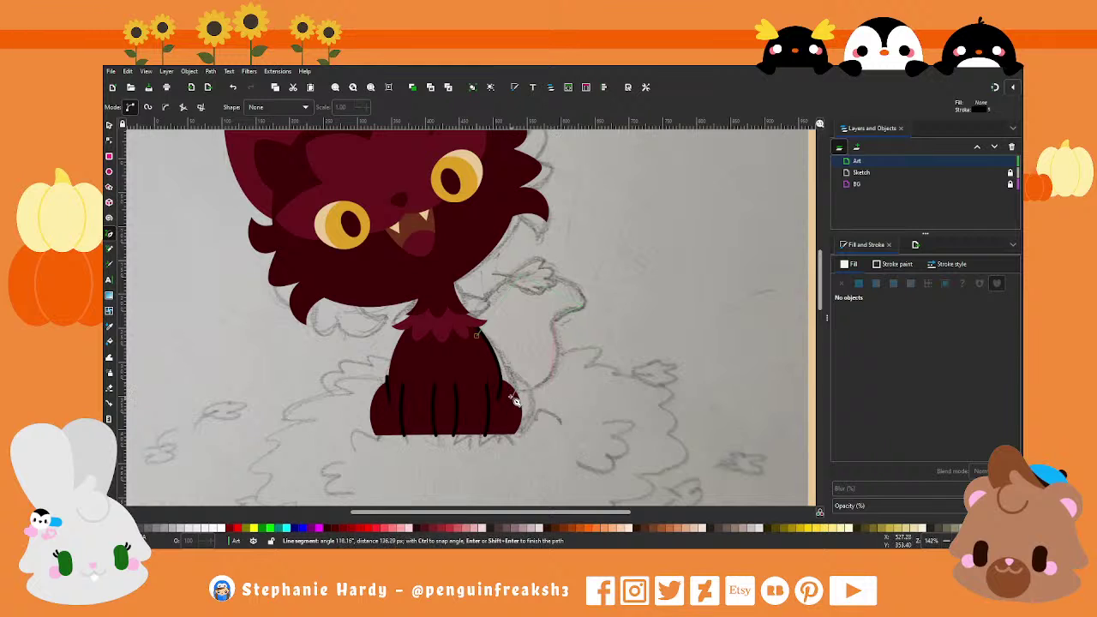
left_click(477, 333)
Step: Curve the tail's edges, arch its top and shape the hooked tip
left_click(109, 139)
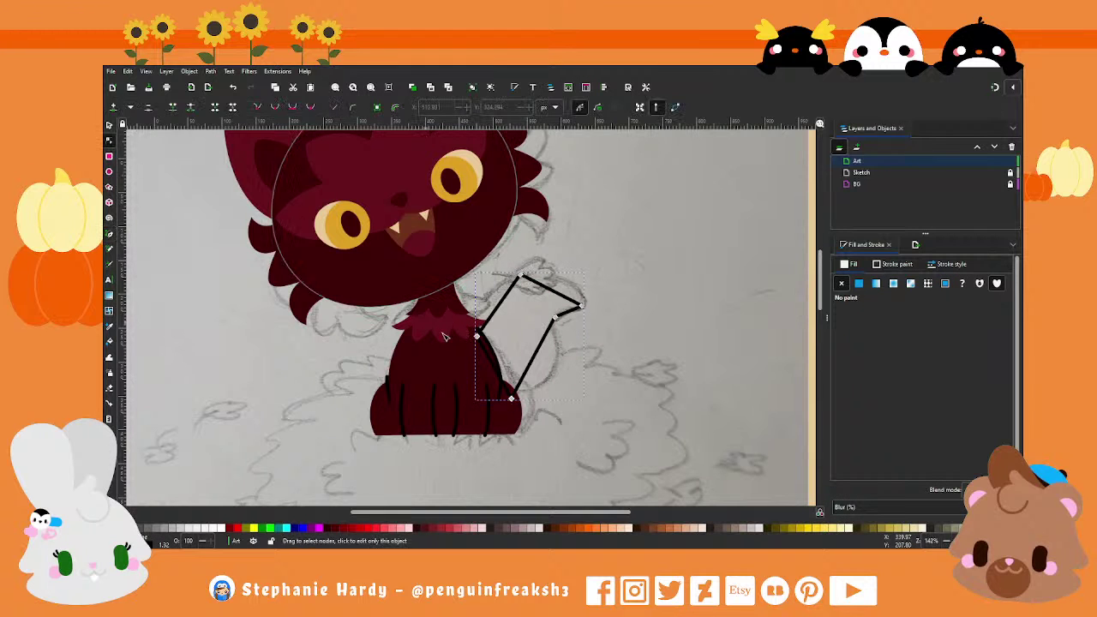
left_click_drag(496, 367, 542, 349)
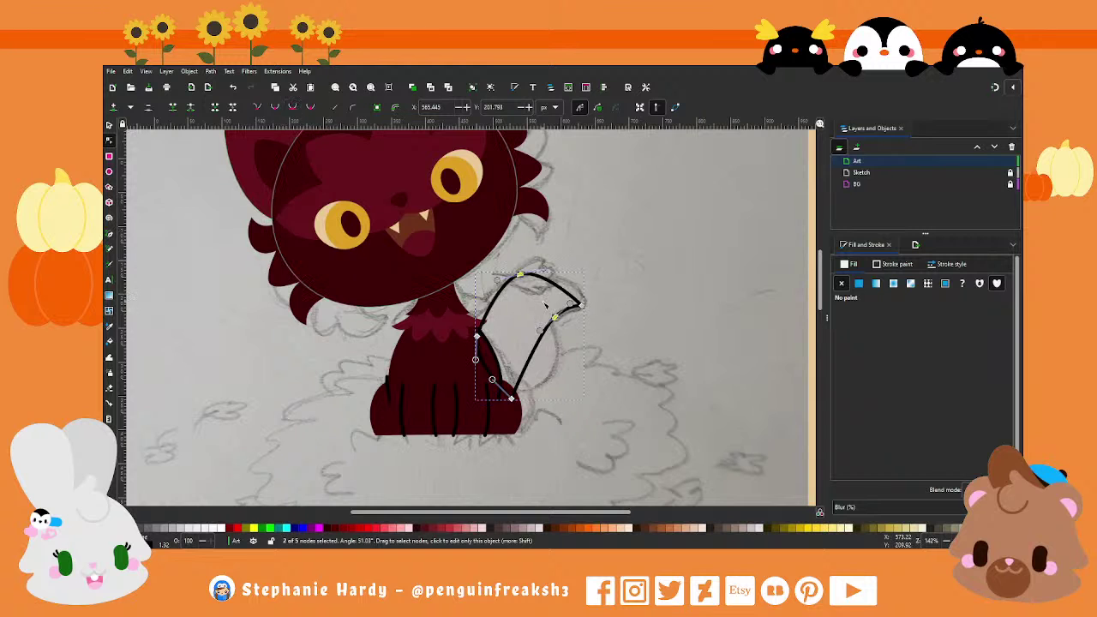
left_click_drag(532, 266, 561, 266)
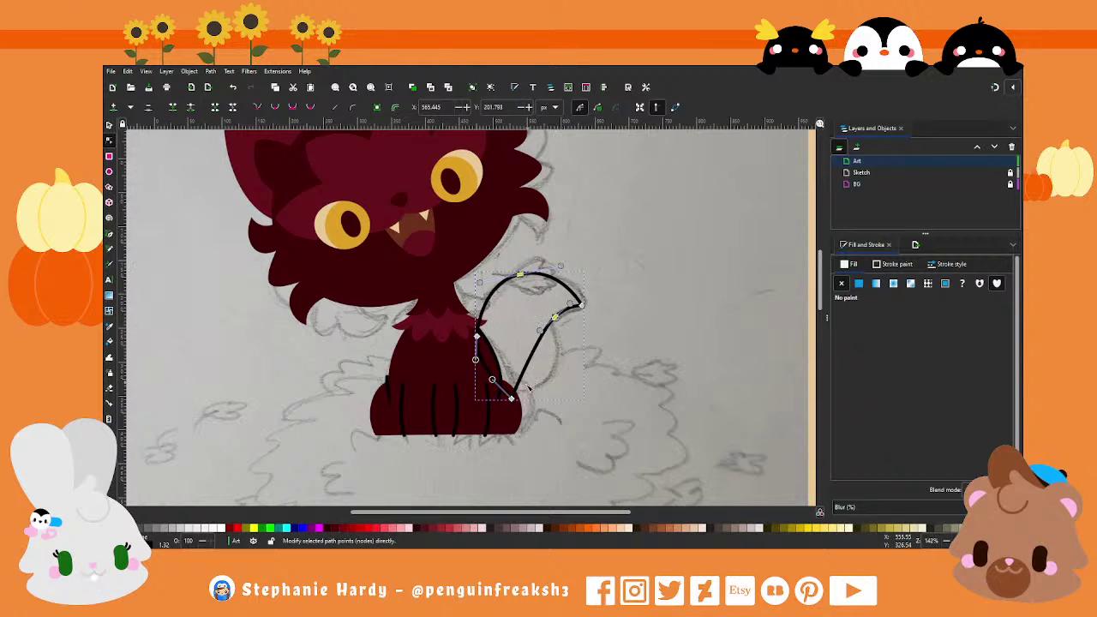
left_click_drag(528, 387, 563, 408)
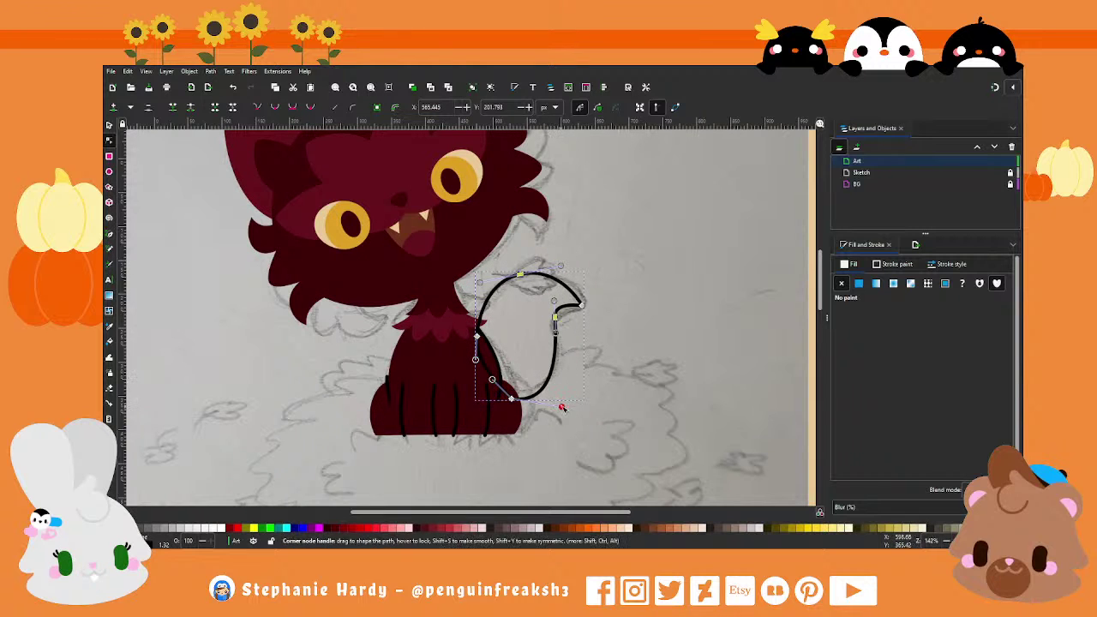
mouse_move(554, 315)
left_mouse_down()
mouse_move(559, 307)
mouse_move(583, 378)
left_mouse_up()
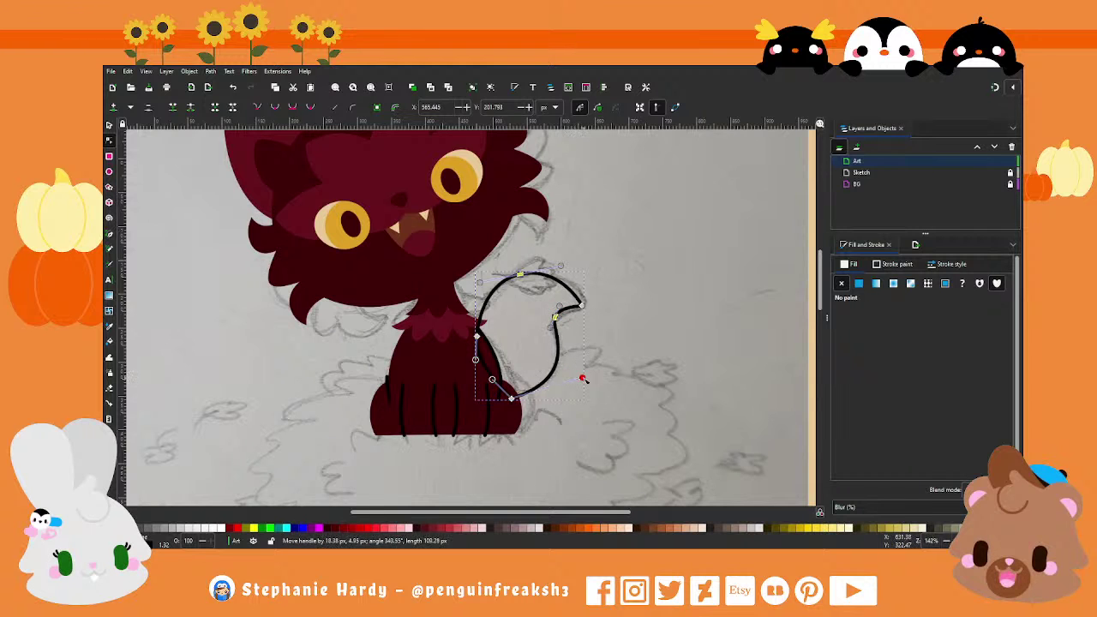
left_click_drag(588, 386, 585, 387)
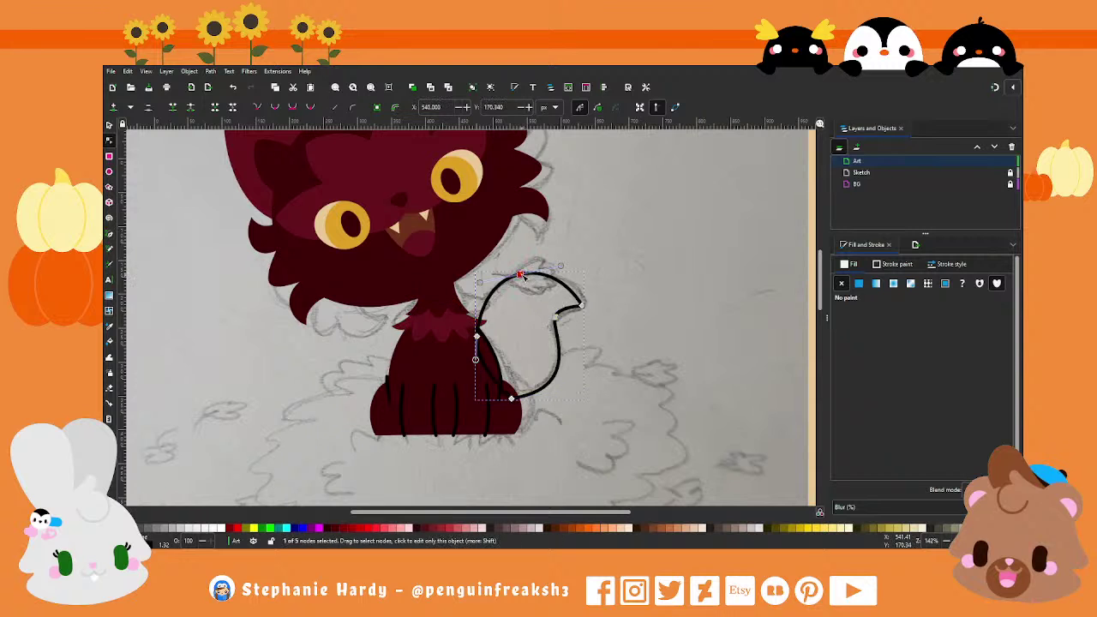
mouse_move(520, 274)
left_mouse_down()
mouse_move(513, 279)
mouse_move(554, 264)
mouse_move(580, 291)
mouse_move(550, 266)
left_mouse_up()
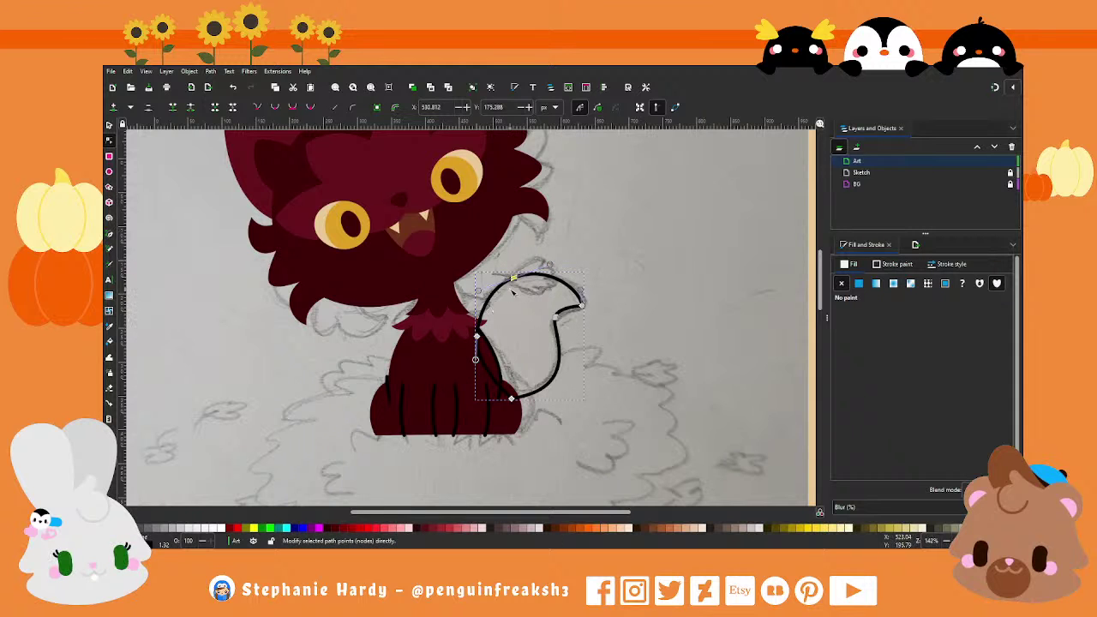
left_click_drag(513, 280, 545, 263)
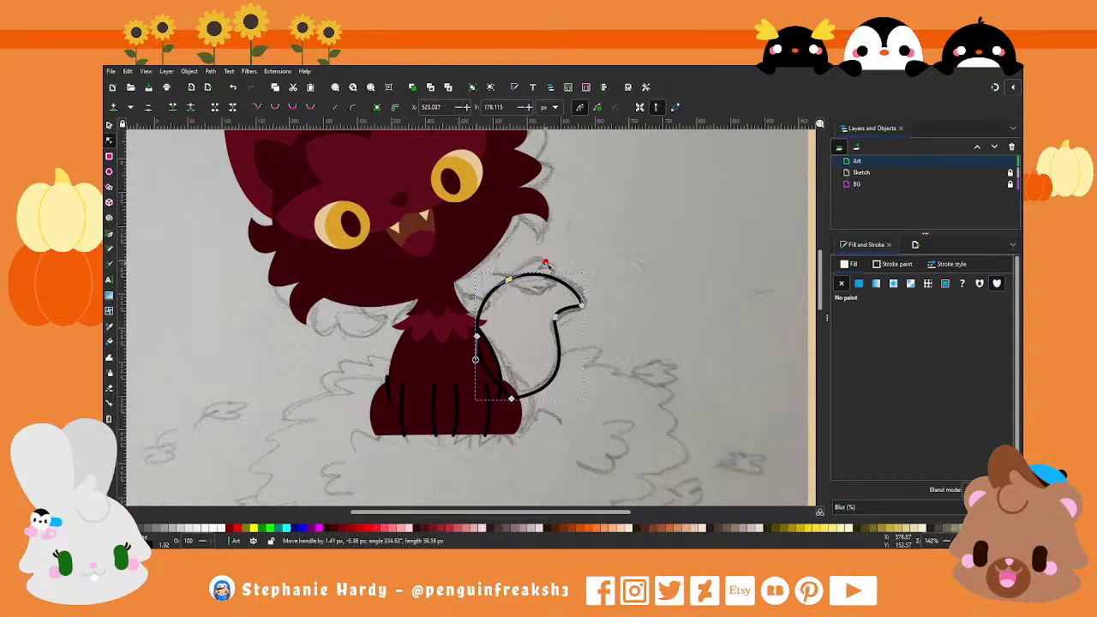
Step: Refine the tail's inner curve and smooth its bottom curve
key("s")
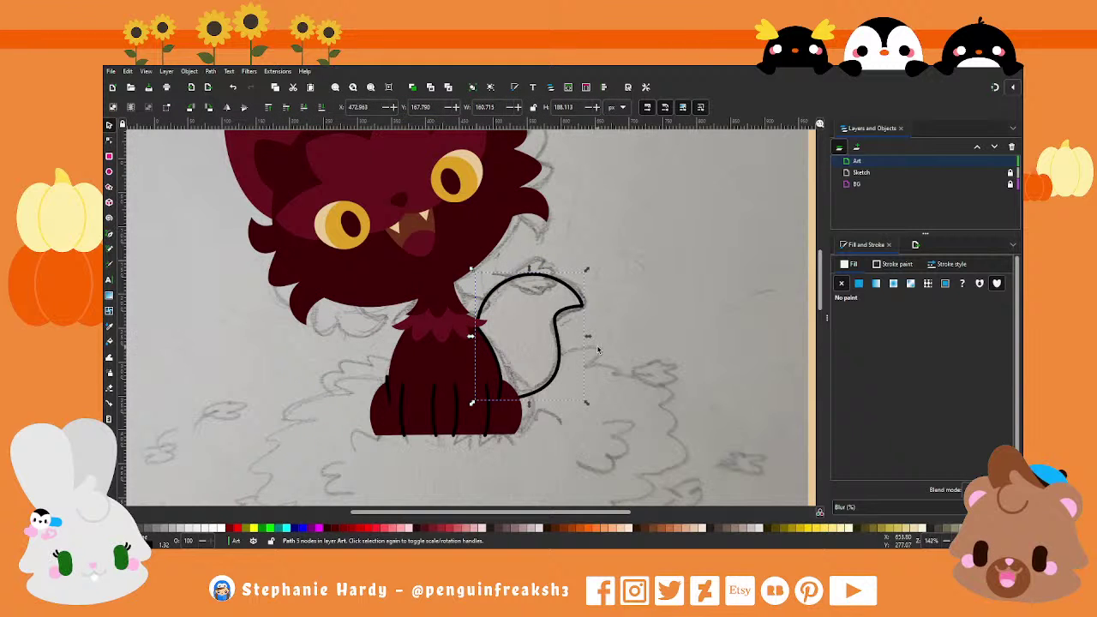
scroll(641, 325, "up", 1, "ctrl")
key("n")
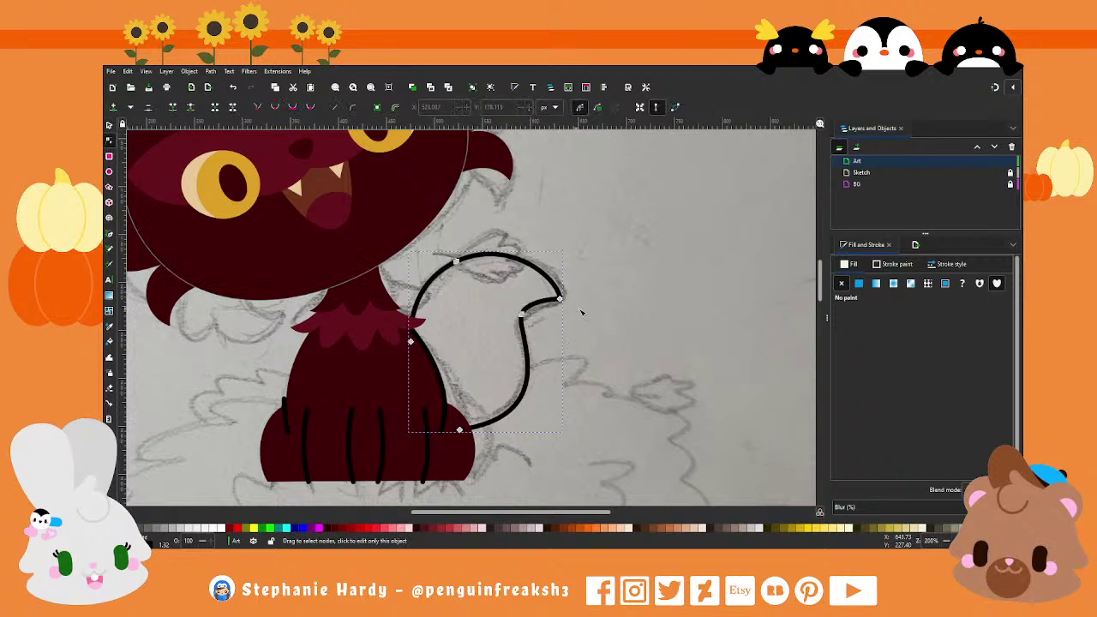
left_click_drag(521, 314, 534, 296)
left_click_drag(564, 415, 563, 420)
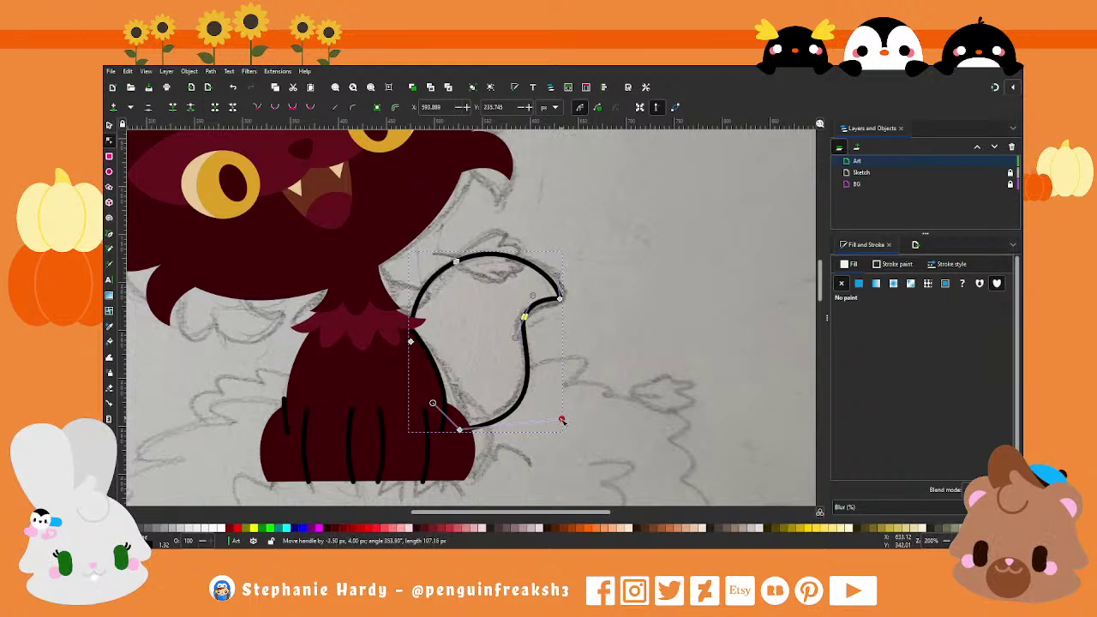
key("minus")
key("minus")
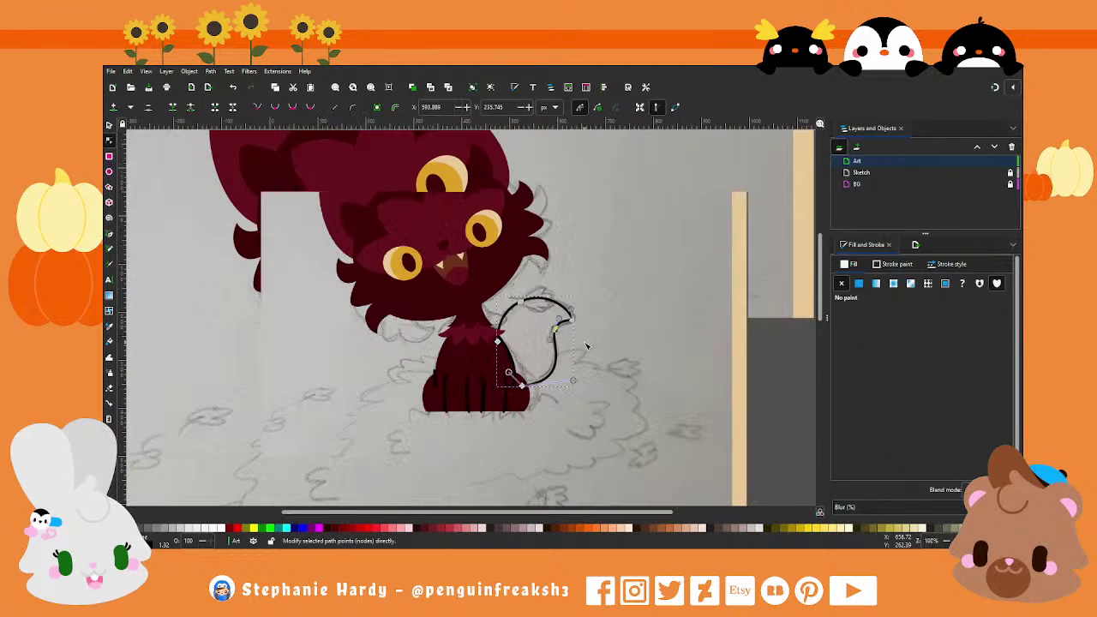
left_click(109, 125)
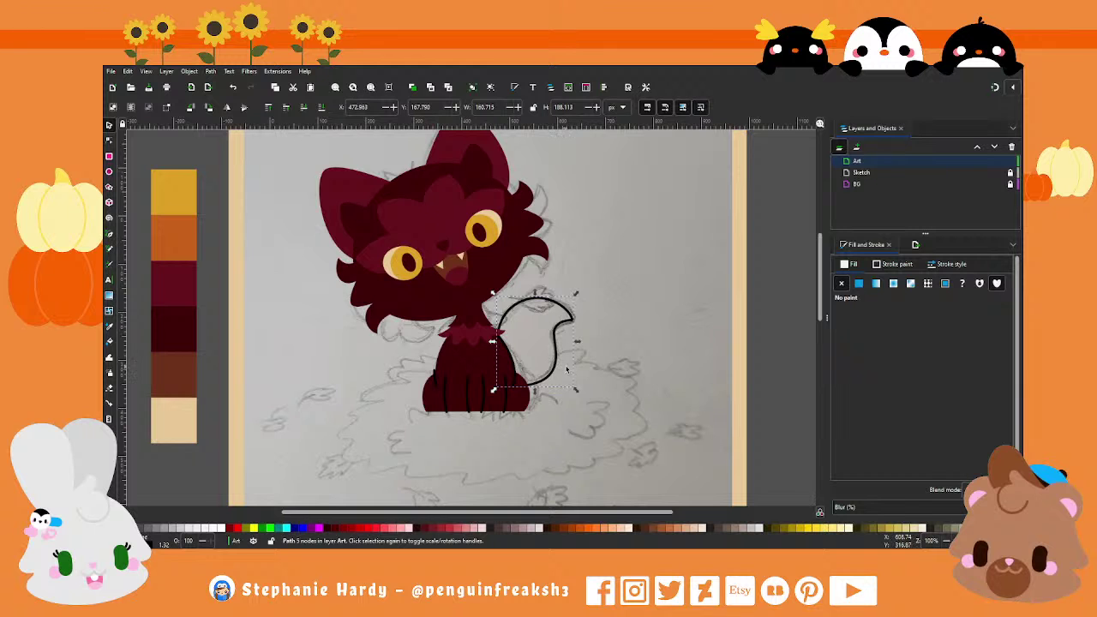
Step: Fill the tail with the body's dark maroon and set its stroke paint to None
left_click(859, 283)
left_click(894, 264)
left_click(841, 283)
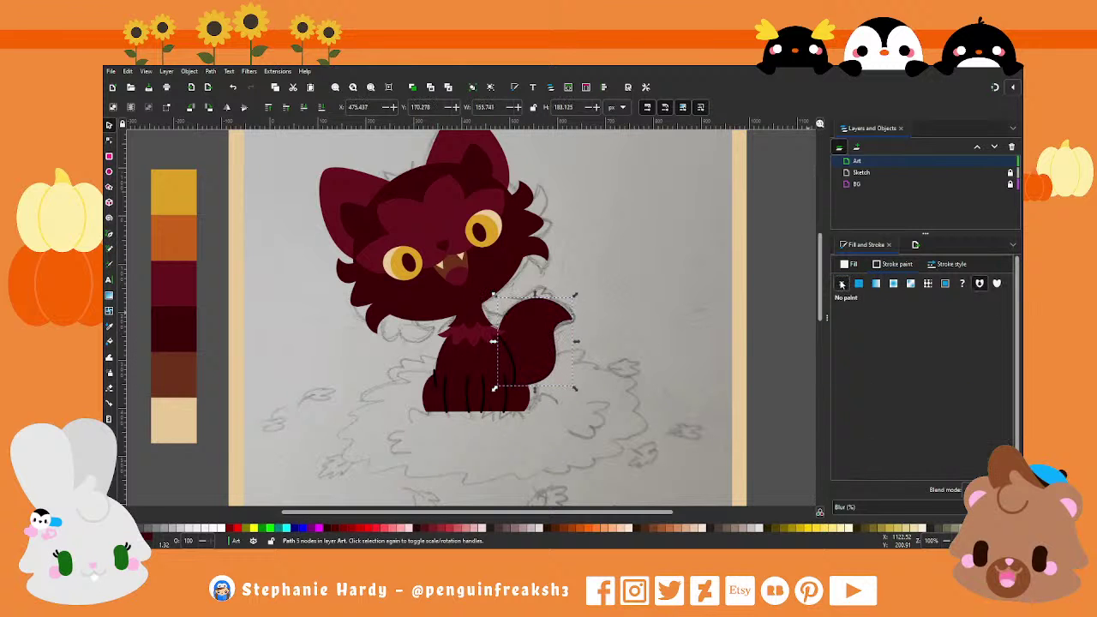
left_click(605, 386)
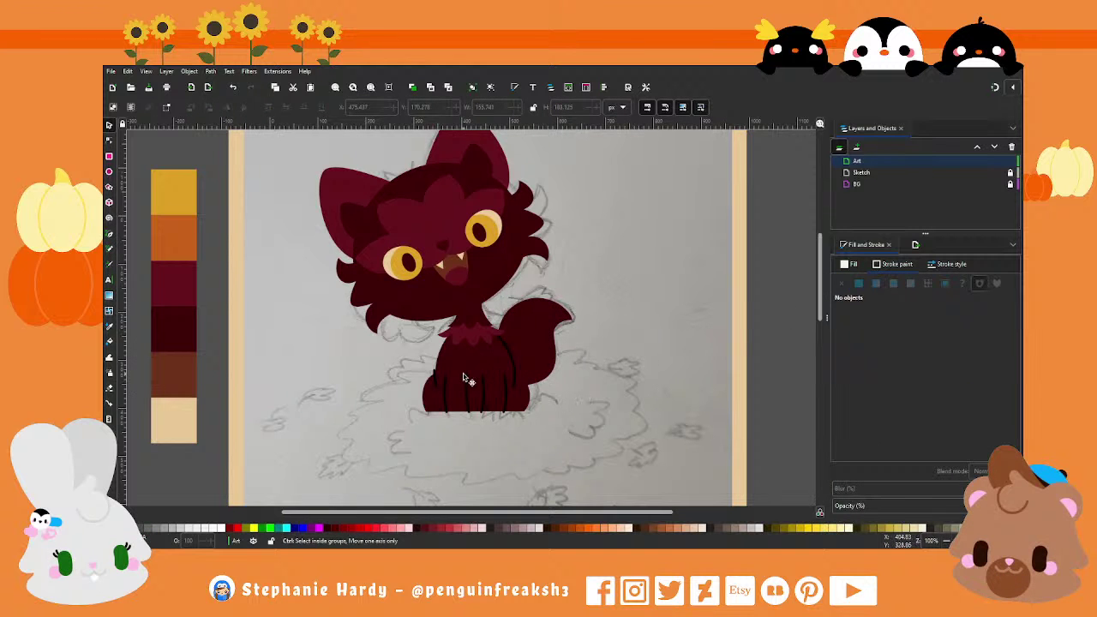
scroll(587, 396, "down", 1)
scroll(549, 386, "up", 2)
scroll(515, 380, "up", 1)
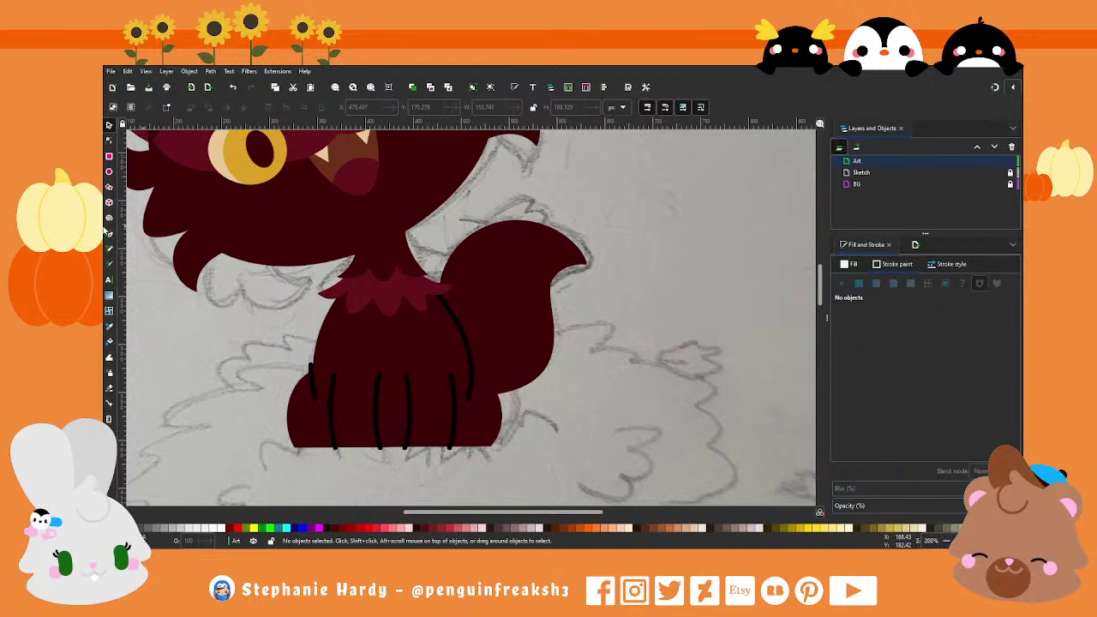
Step: Draw a short line from where the tail meets the body to the tail's edge
key("b")
scroll(523, 447, "up", 1)
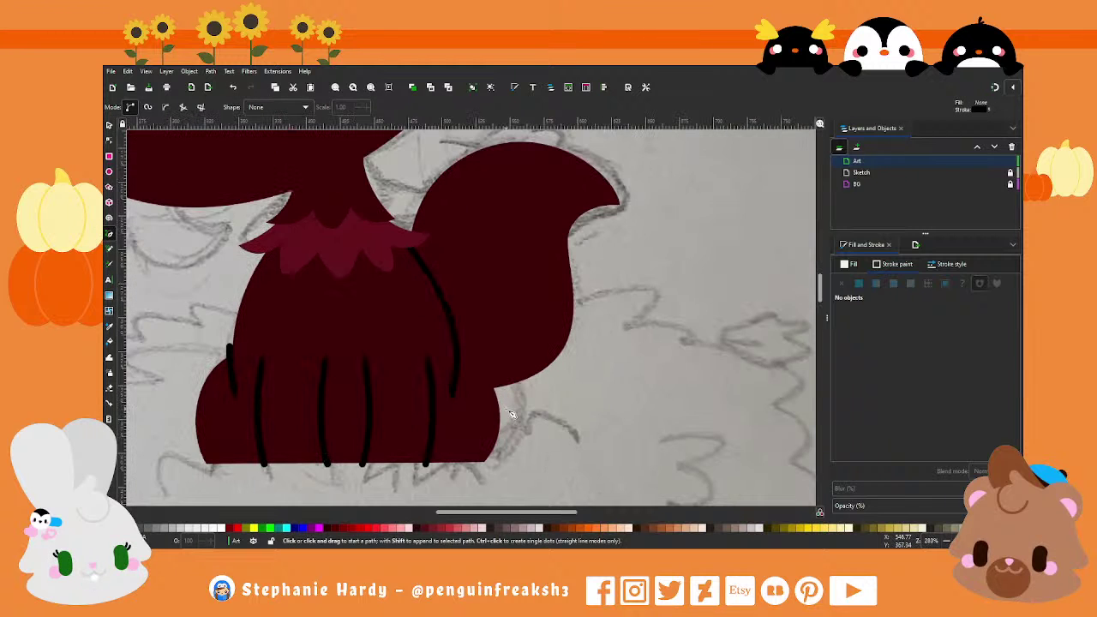
left_click(457, 357)
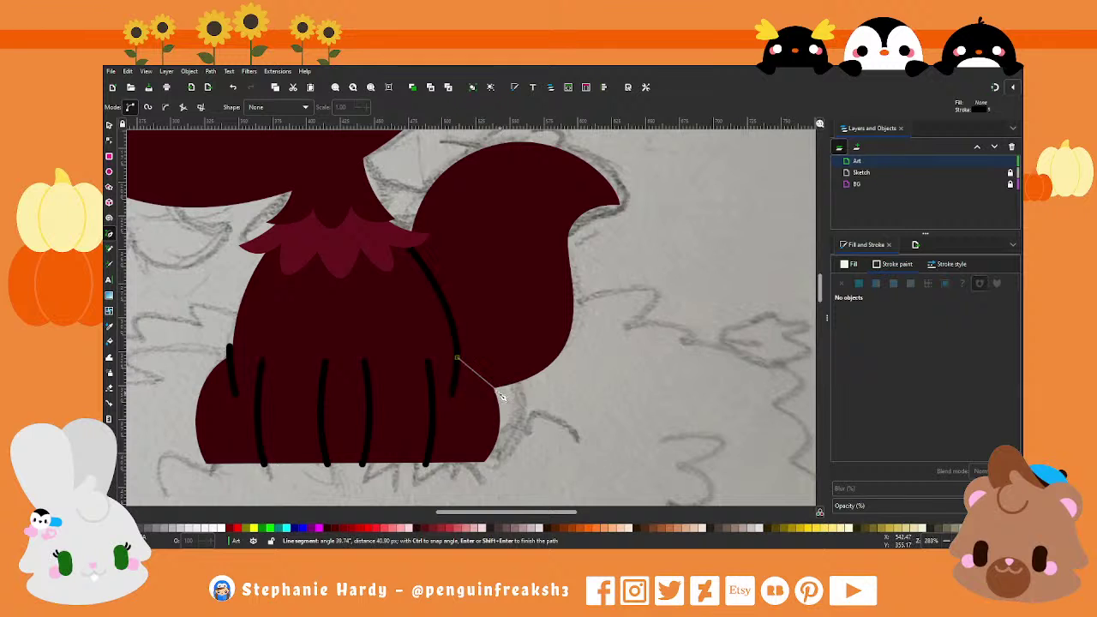
double_click(499, 391)
key("n")
scroll(477, 387, "up", 3)
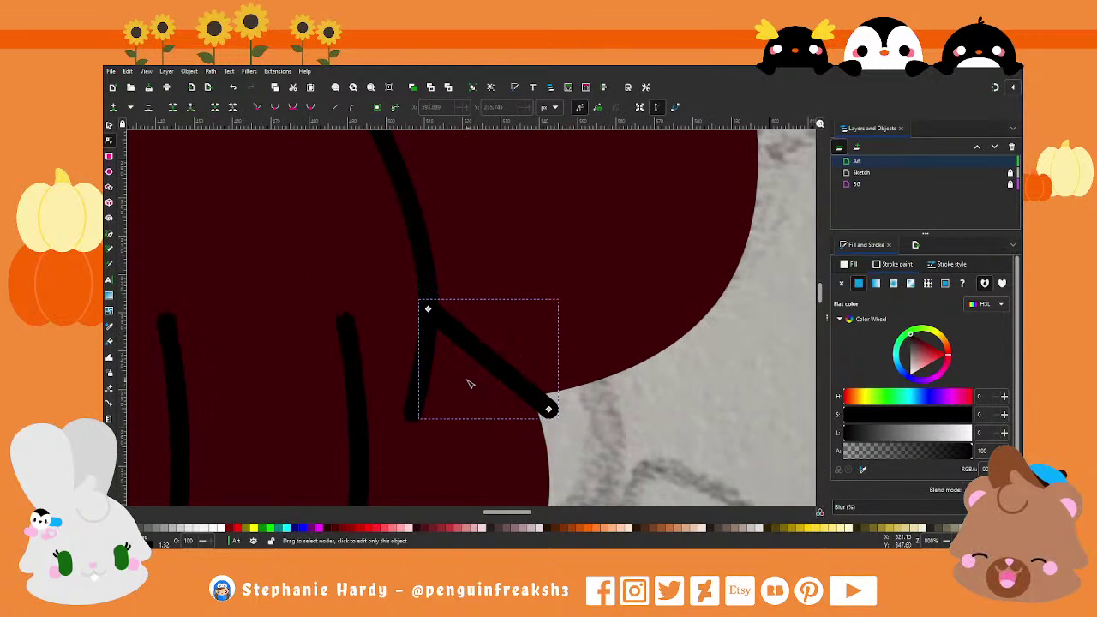
Step: Bend the short fur line so its curve follows the body edge
mouse_move(470, 379)
left_mouse_down()
mouse_move(499, 375)
mouse_move(502, 360)
mouse_move(439, 319)
mouse_move(433, 293)
mouse_move(474, 304)
left_mouse_up()
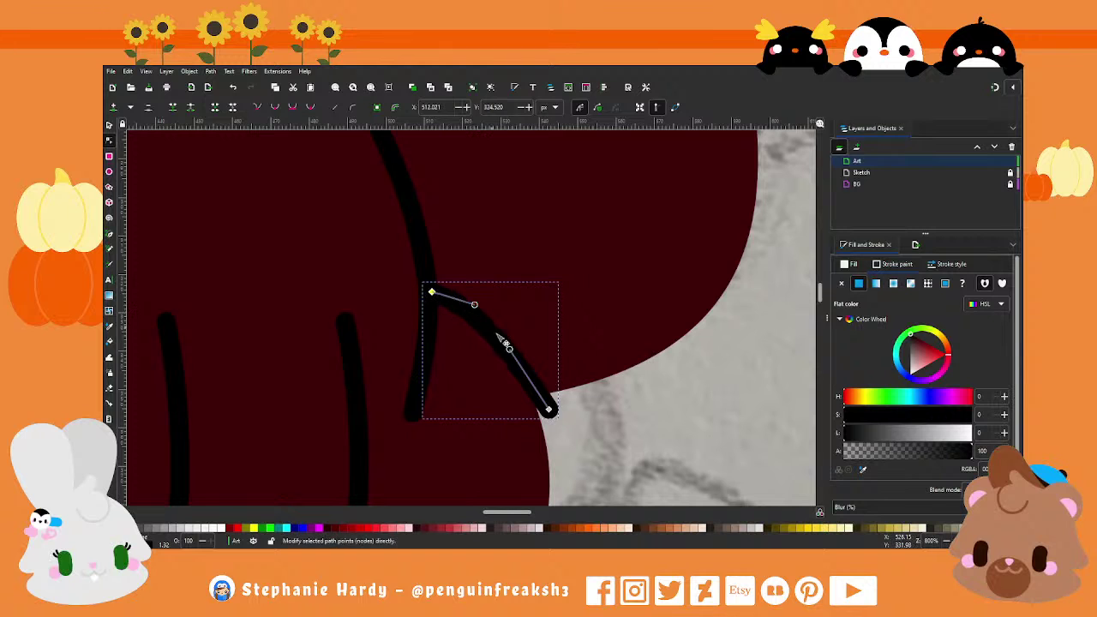
left_click_drag(510, 349, 520, 332)
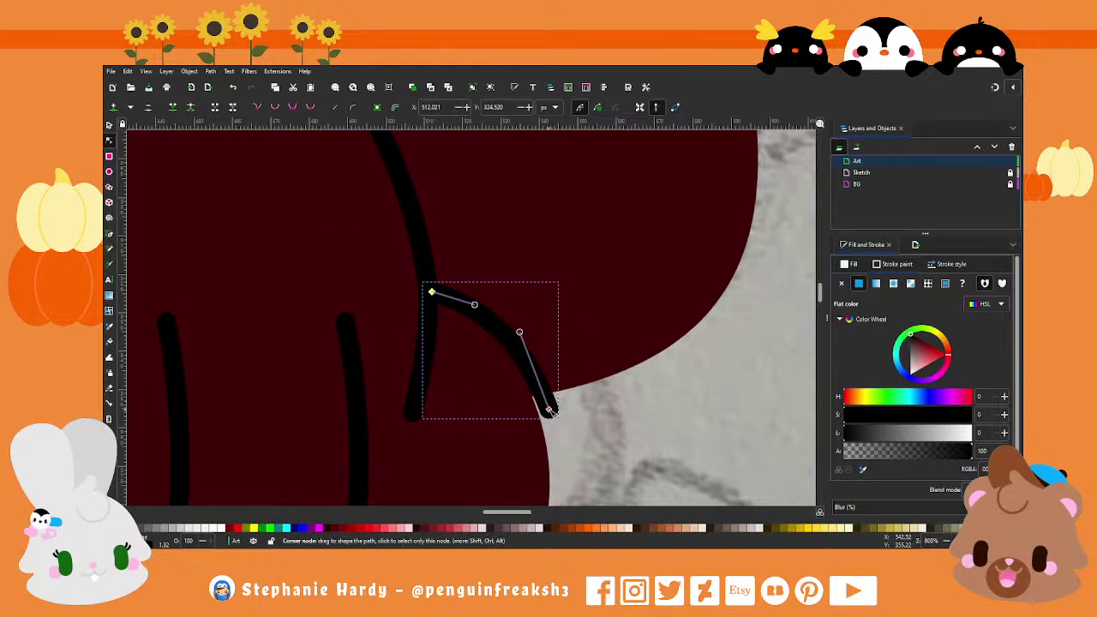
left_click_drag(548, 409, 547, 411)
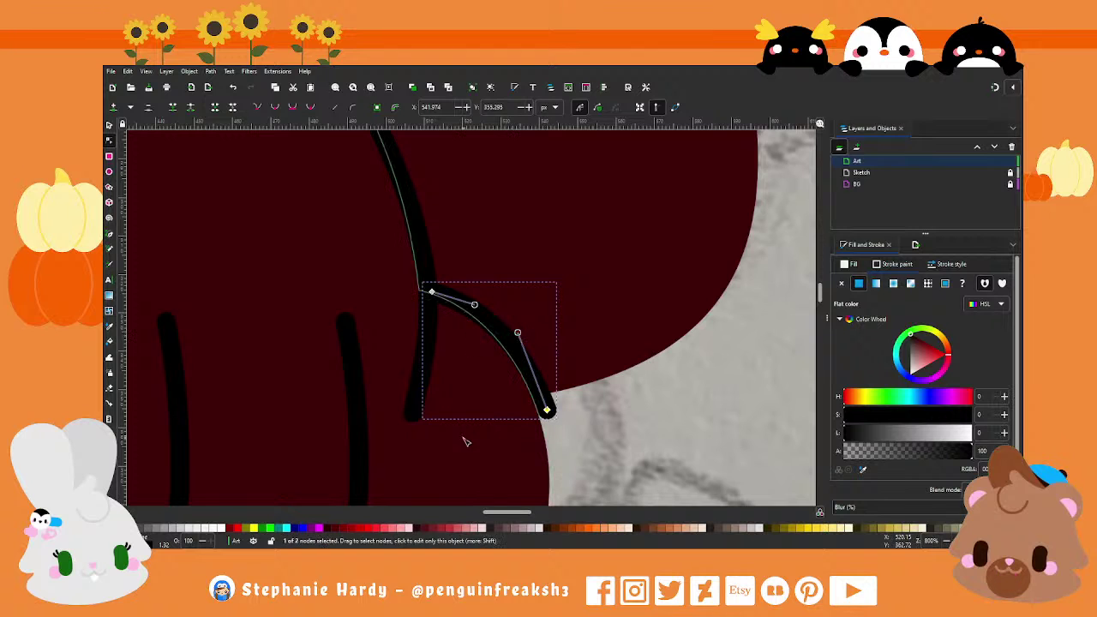
left_click_drag(518, 332, 519, 330)
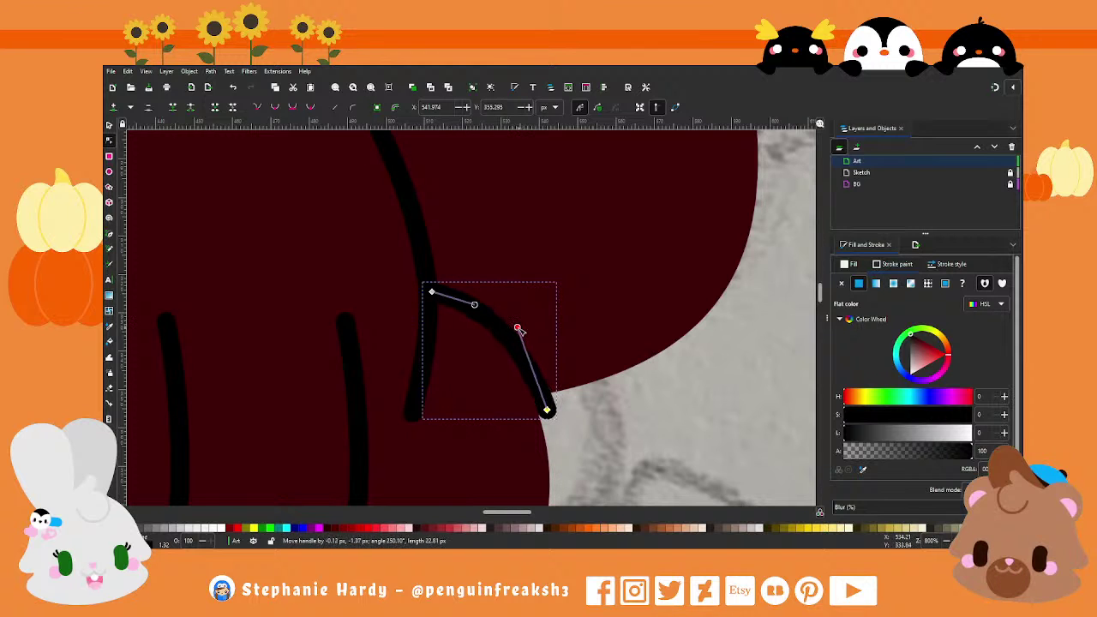
left_click_drag(474, 304, 466, 297)
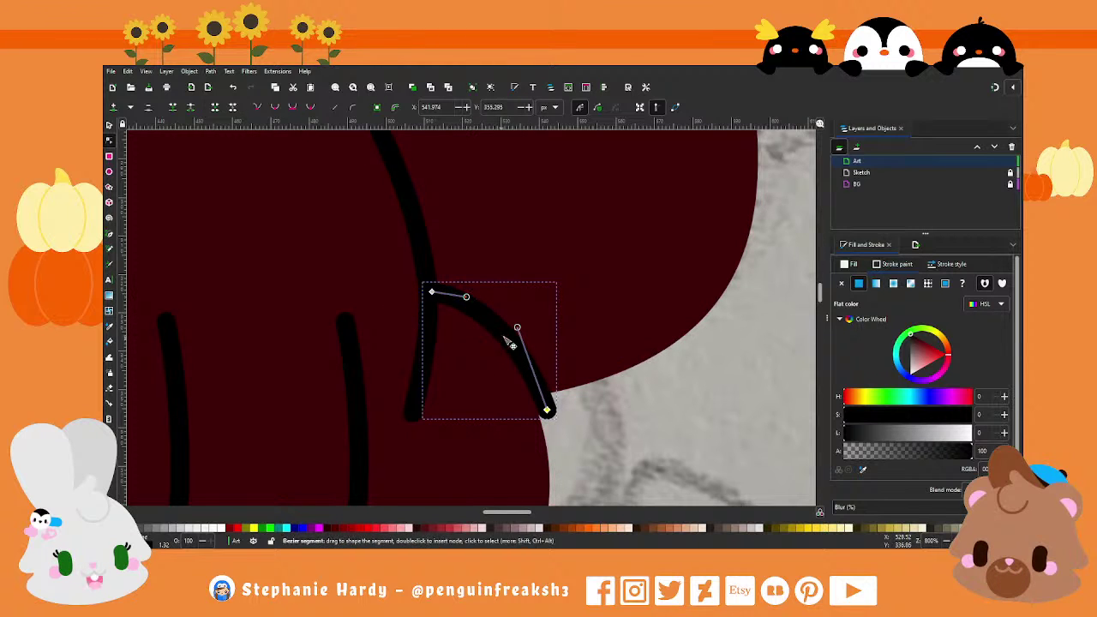
scroll(580, 348, "down", 3)
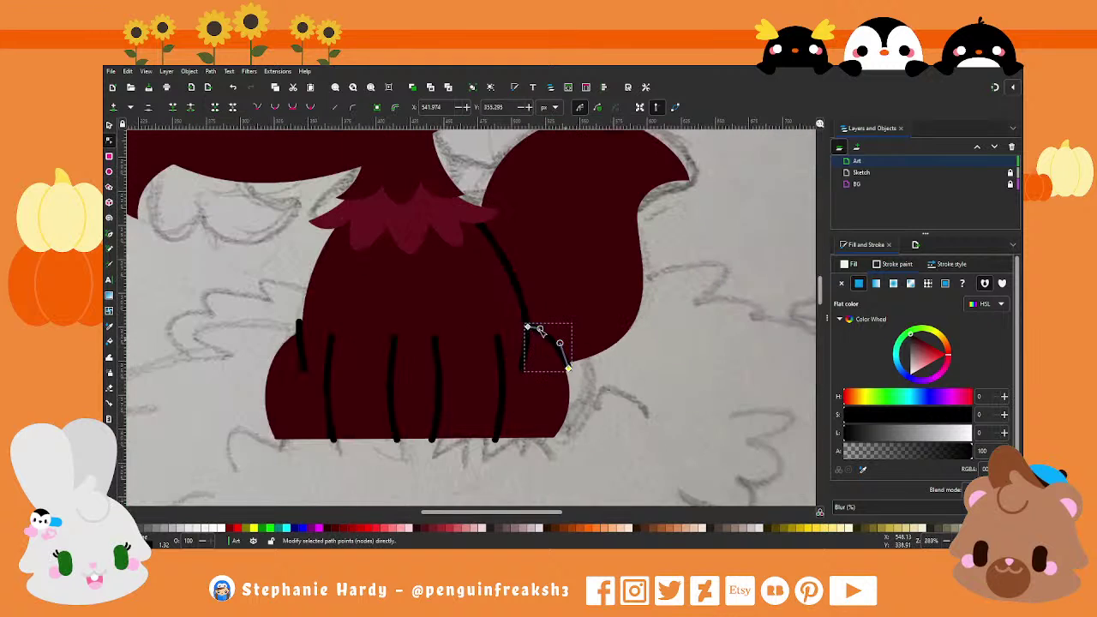
key("s")
key("Escape")
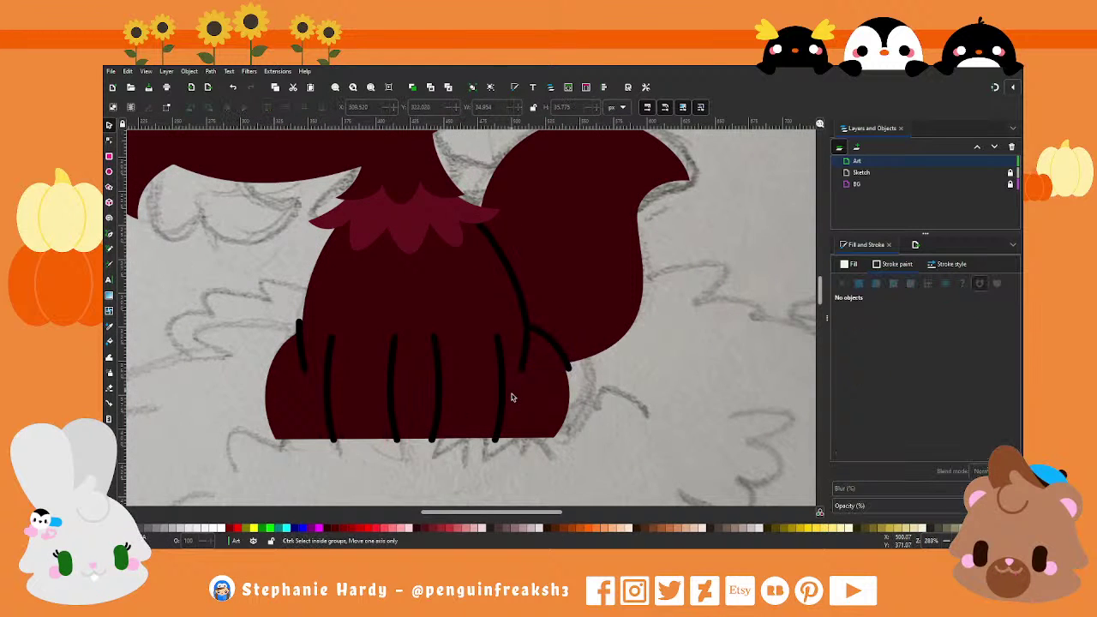
Step: Save the drawing, zoom out to the whole page, and pick the Pen tool over the leaf pile
key("1")
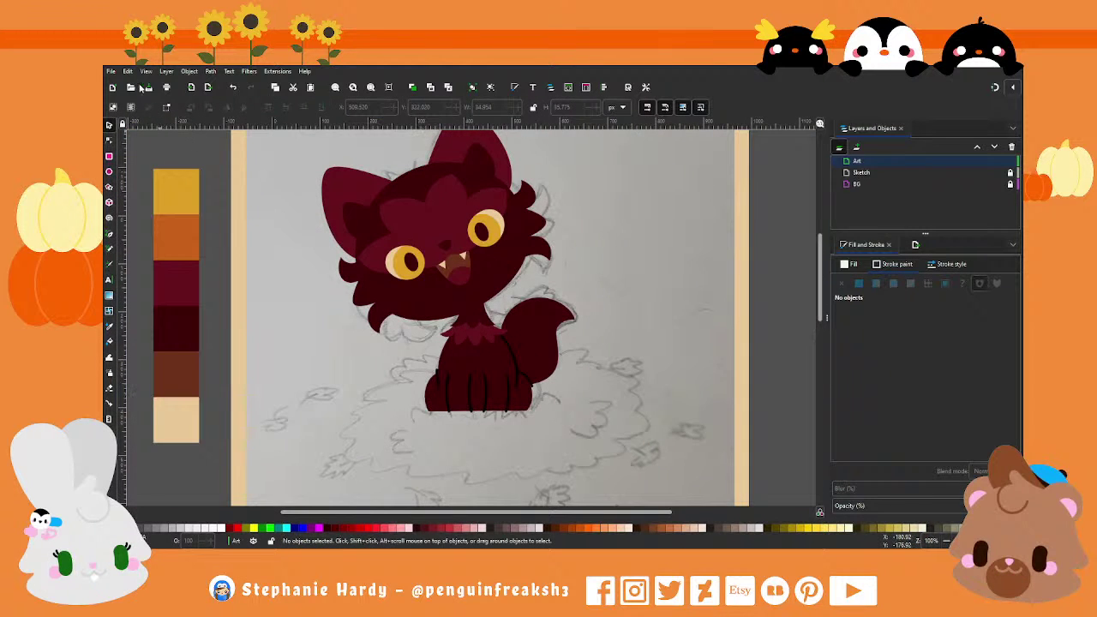
left_click(146, 88)
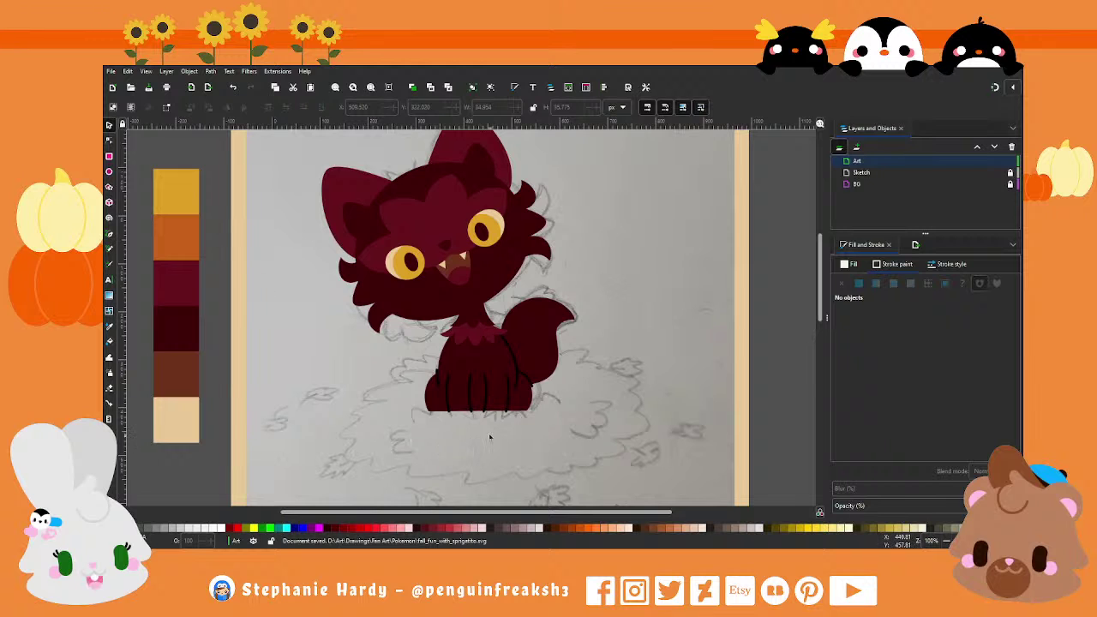
key("minus")
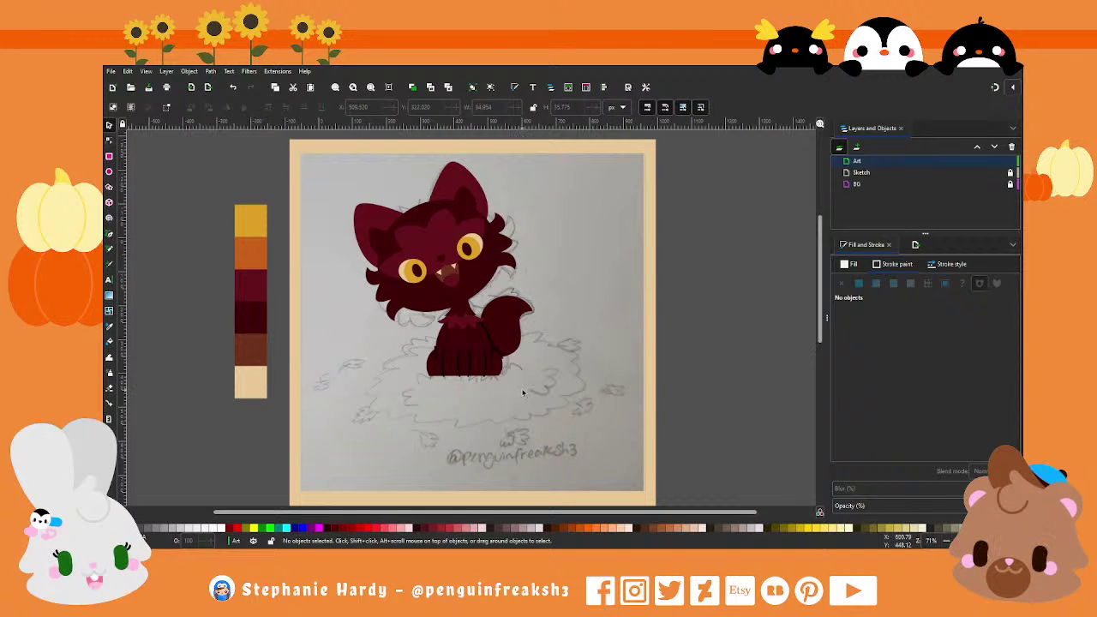
scroll(514, 394, "down", 1)
scroll(515, 394, "up", 1)
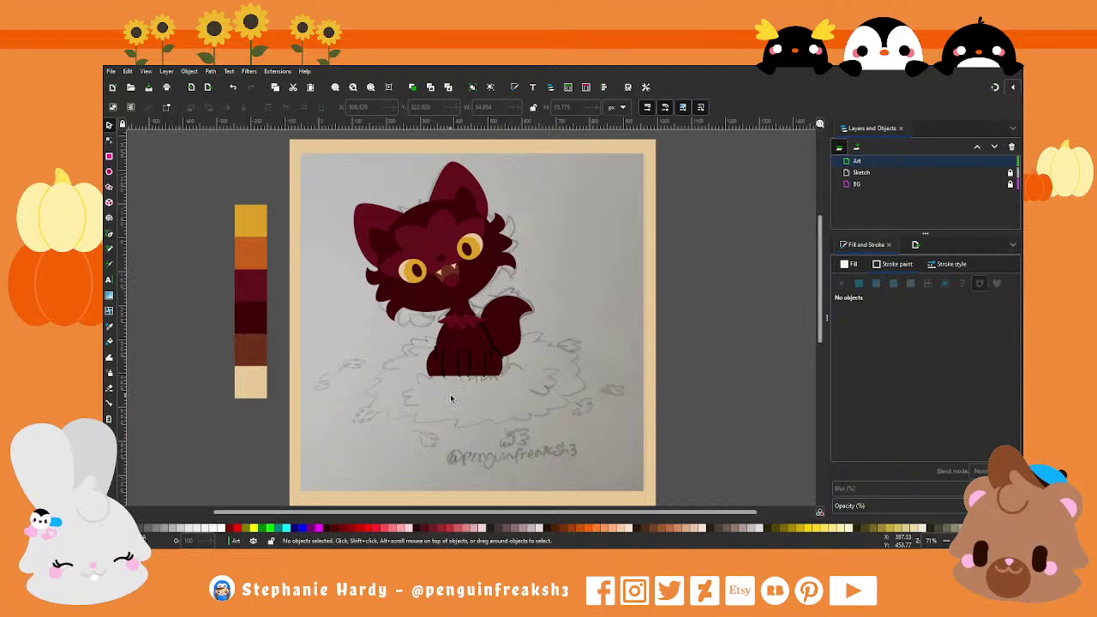
left_click(110, 234)
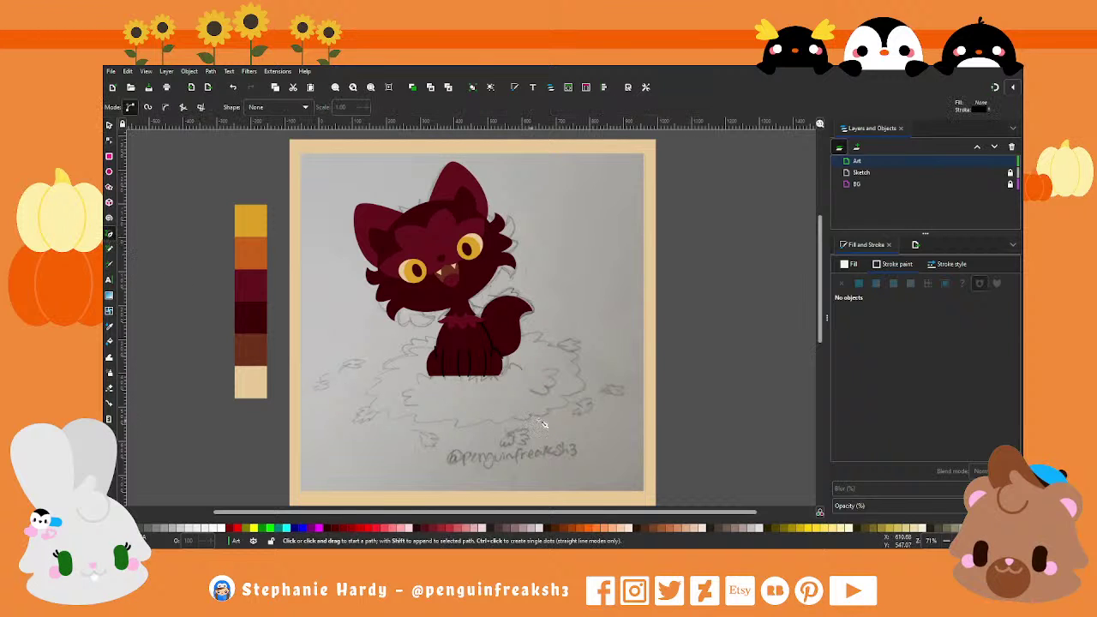
scroll(491, 398, "up", 1)
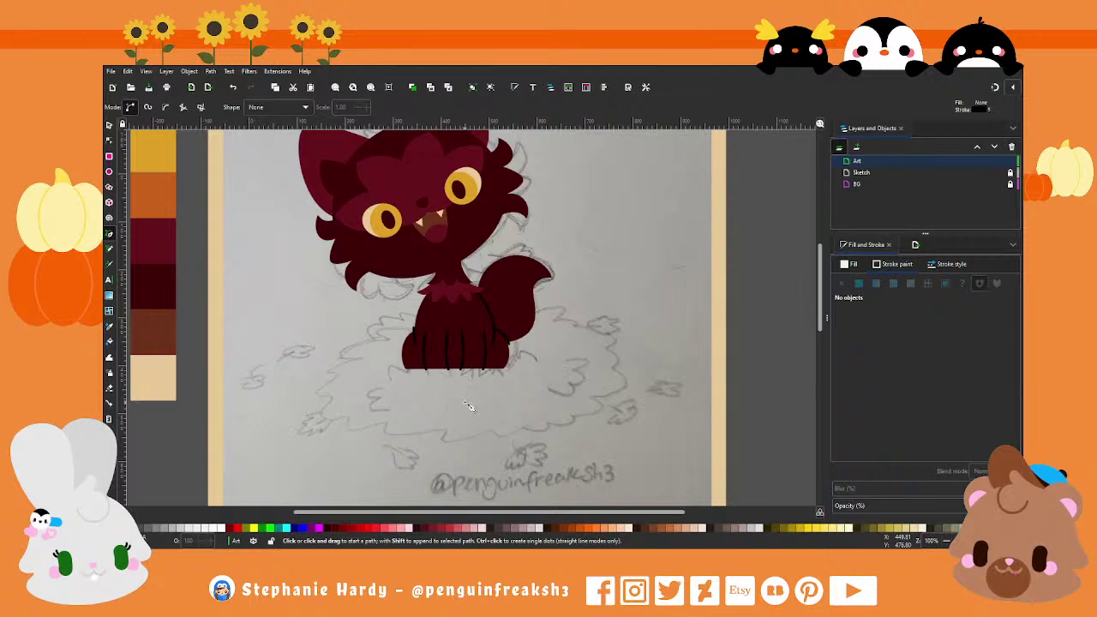
Step: Start the leaf-pile outline at the body and trace down its left side and along the bottom
left_click(432, 331)
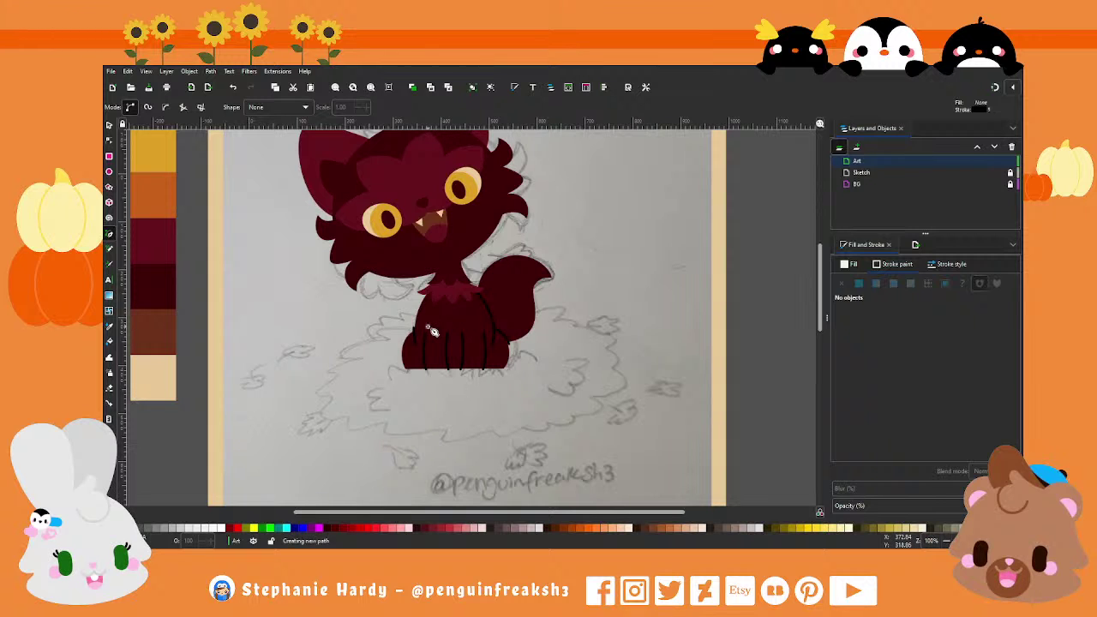
left_click(378, 335)
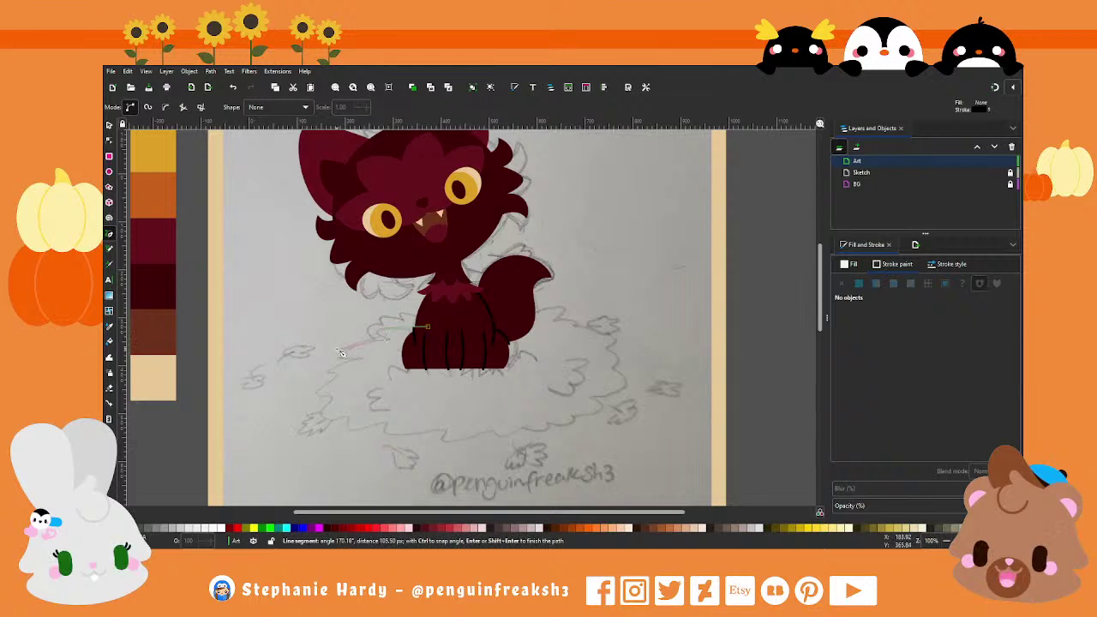
left_click(347, 363)
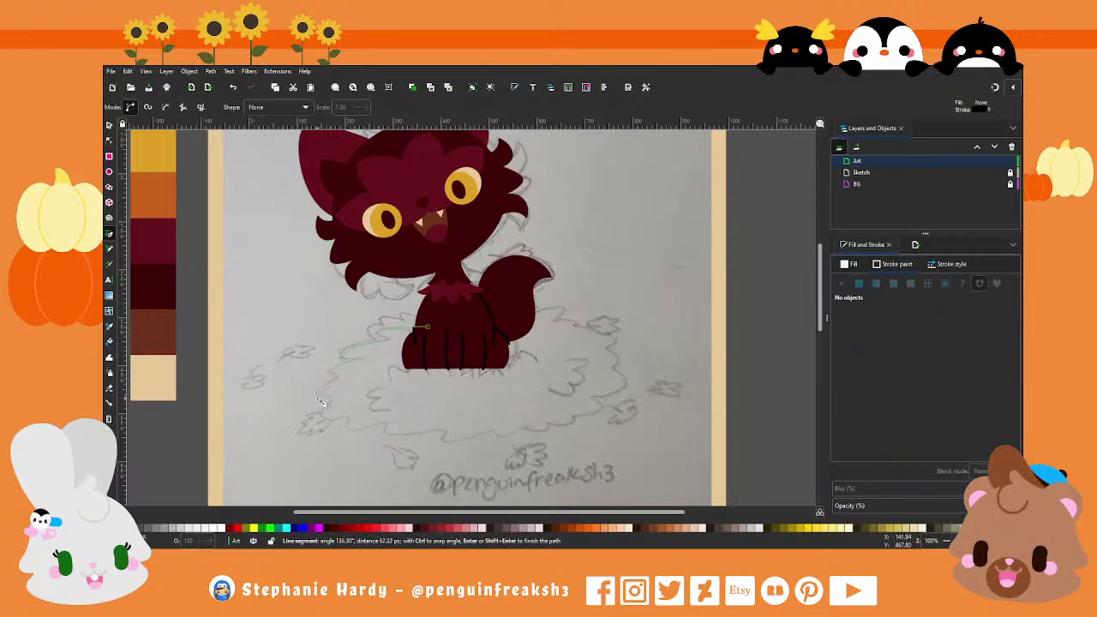
left_click(324, 401)
left_click(327, 420)
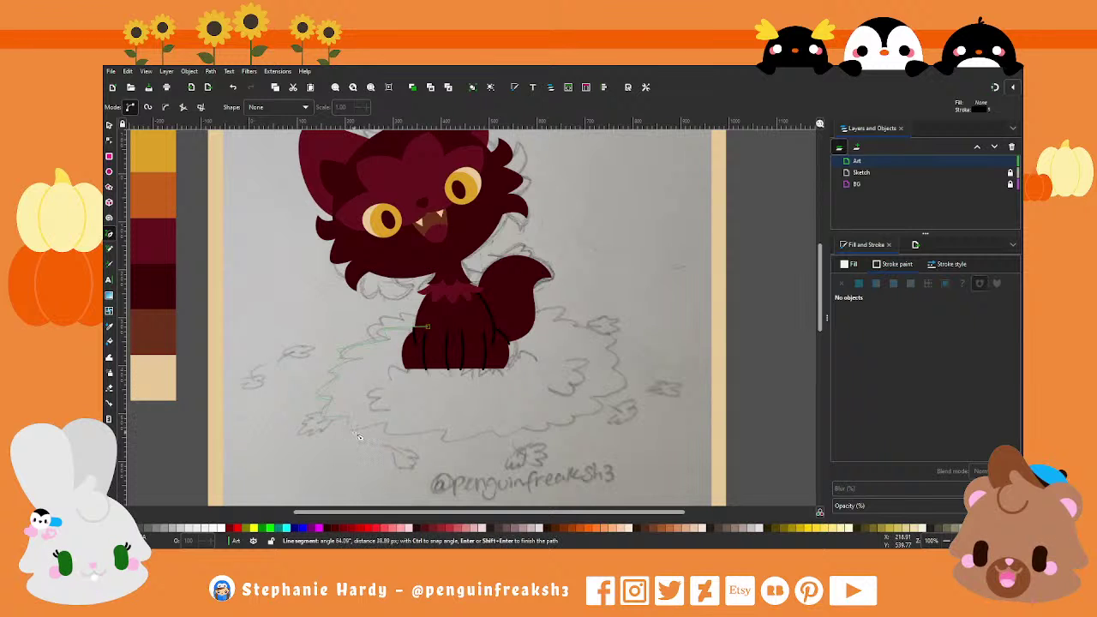
left_click(377, 433)
left_click(446, 436)
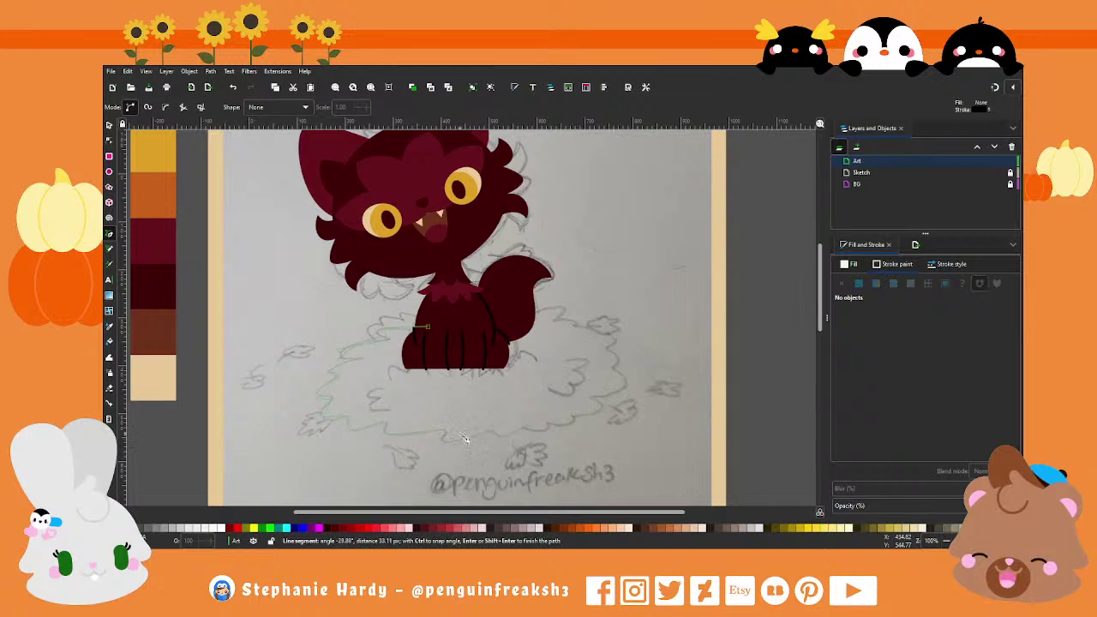
left_click(502, 424)
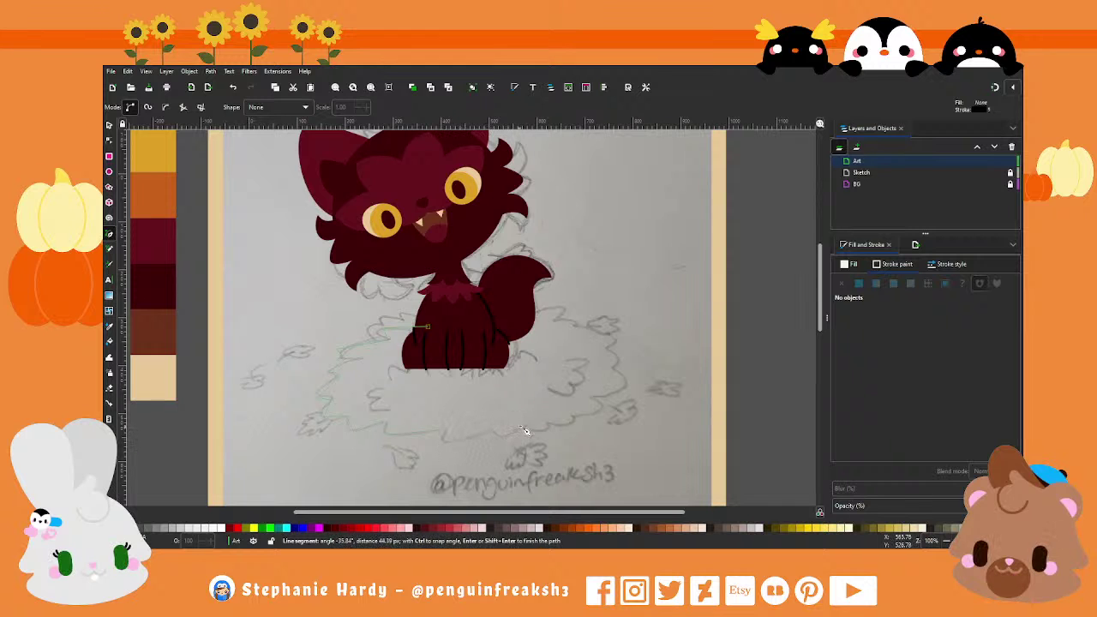
Step: Continue the outline up the right side past the tail and close it at the start point
left_click(578, 417)
left_click(598, 401)
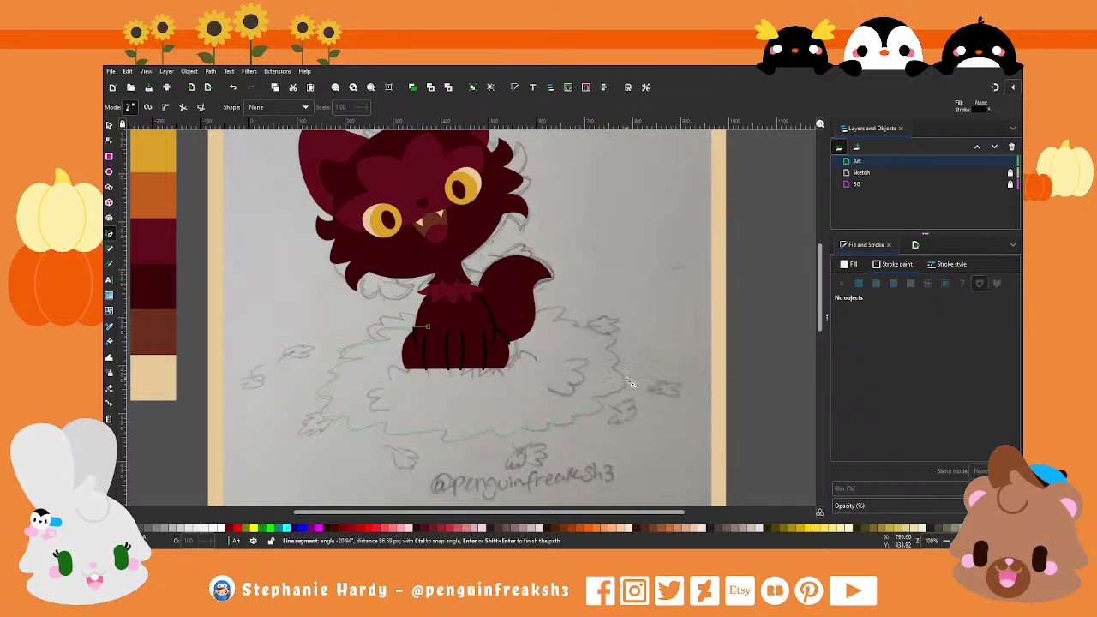
left_click(631, 383)
left_click(618, 341)
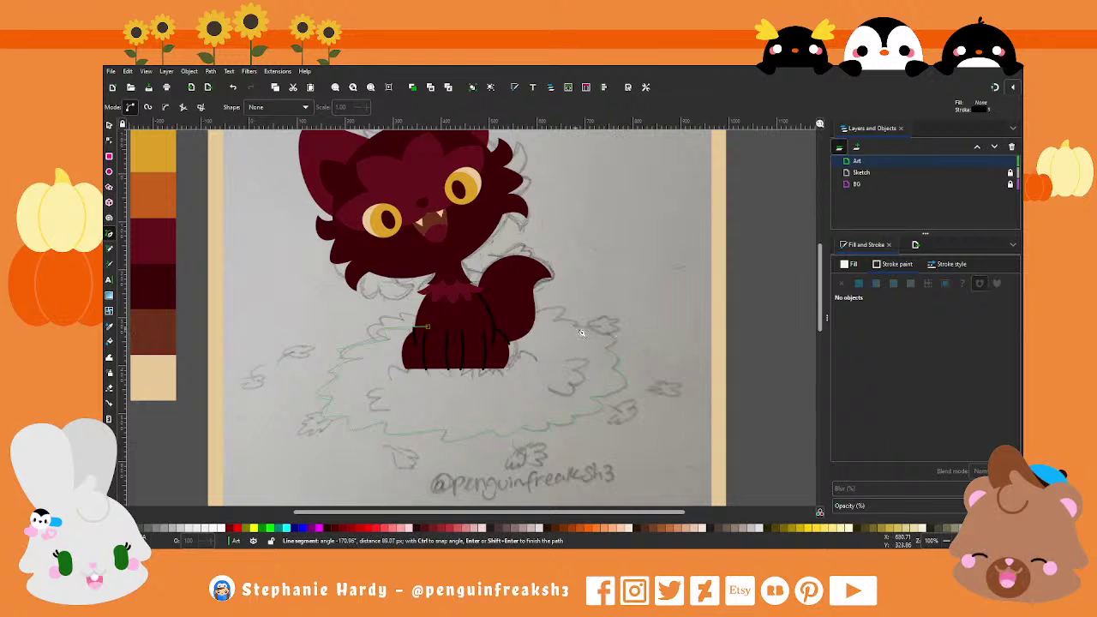
left_click(564, 313)
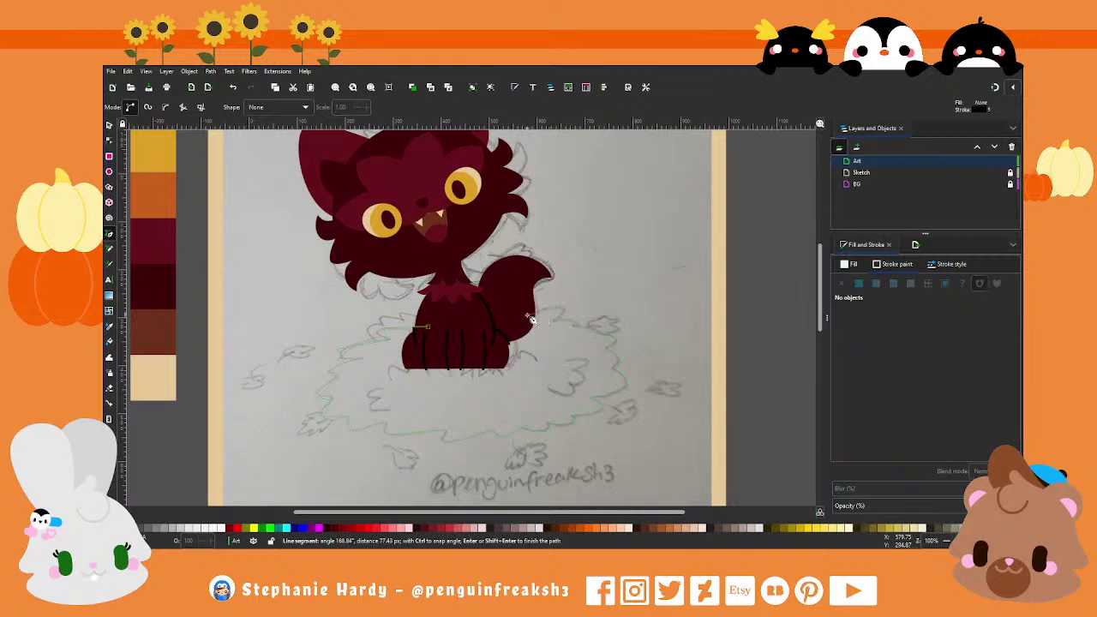
left_click(426, 327)
left_click(109, 125)
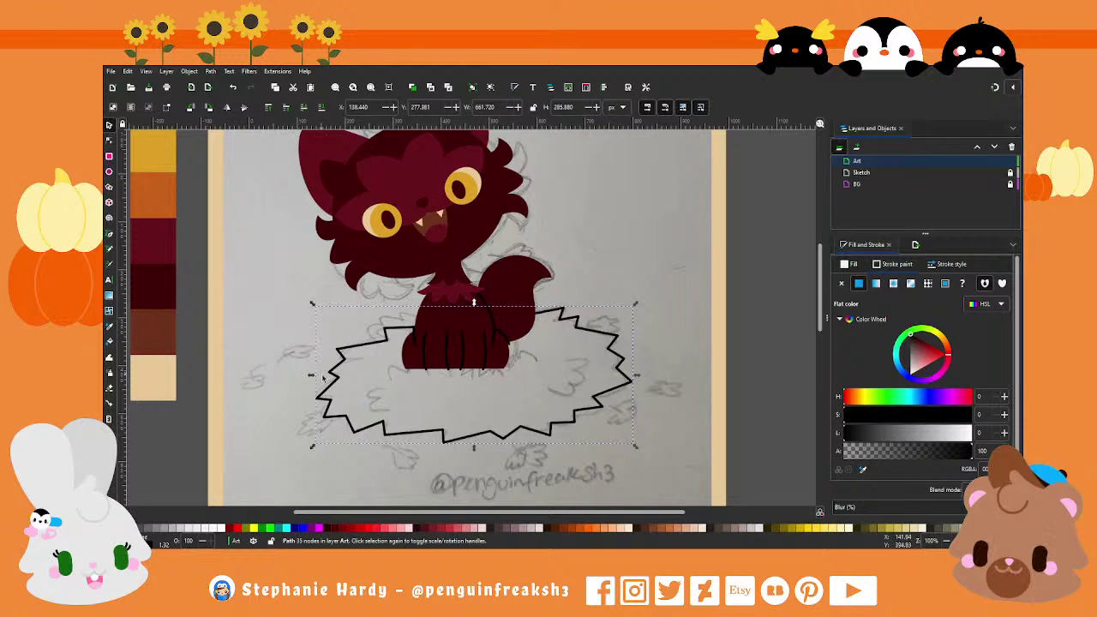
Step: Select the outline's nodes around its left, bottom and right sides
left_click(109, 141)
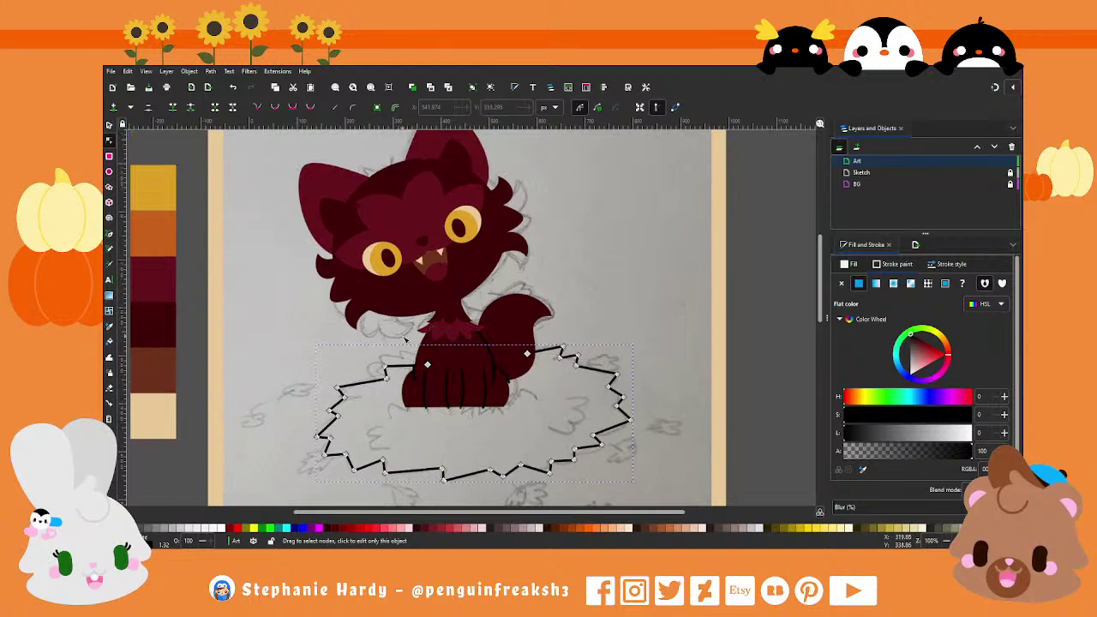
left_click(384, 329)
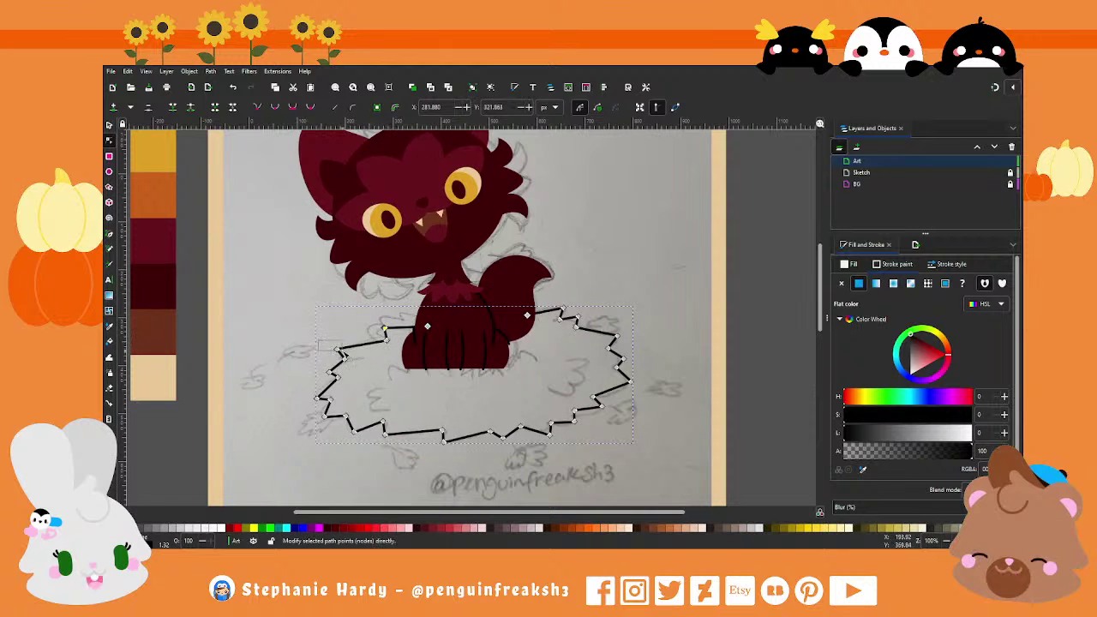
left_click(337, 350, "shift")
left_click(330, 372, "shift")
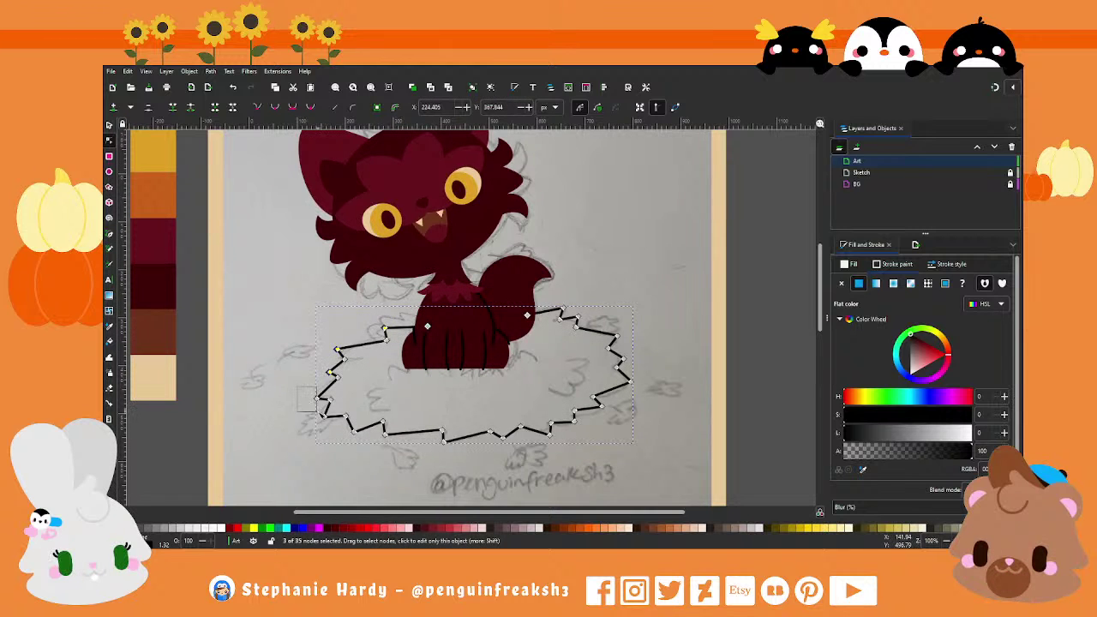
left_click_drag(317, 411, 329, 424)
left_click(353, 431, "shift")
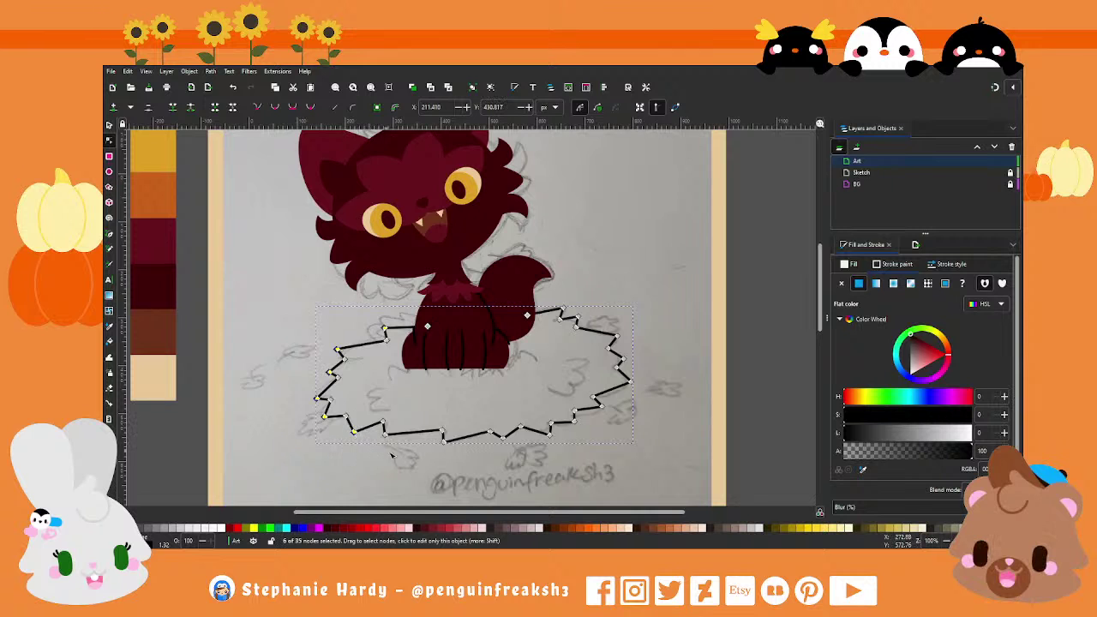
left_click_drag(460, 452, 431, 437)
left_click(504, 437, "shift")
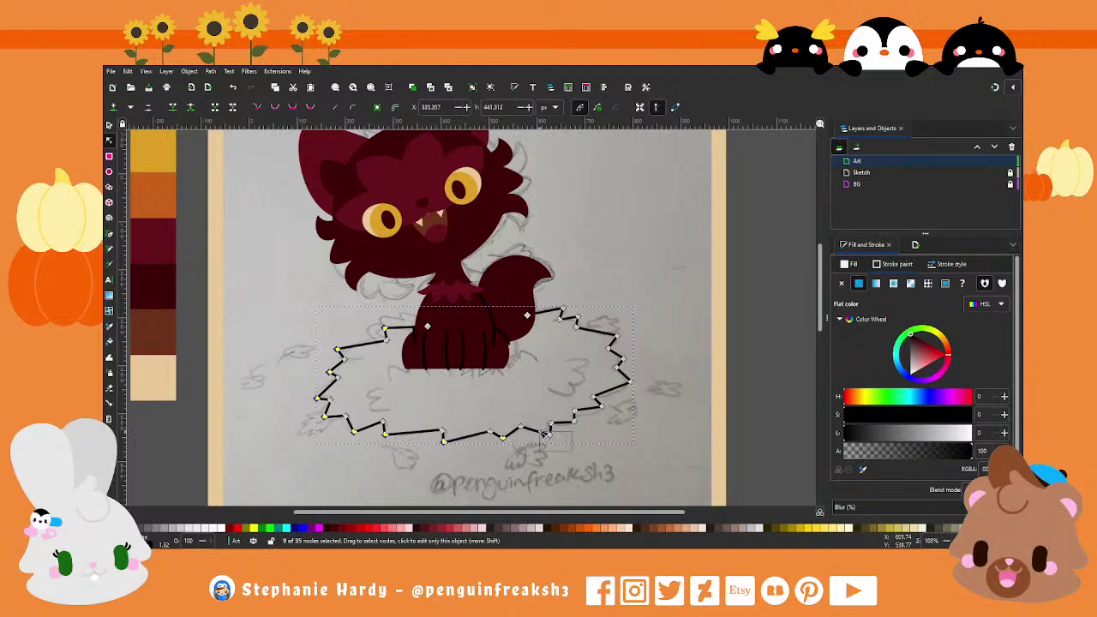
left_click(550, 426, "shift")
left_click(573, 421, "shift")
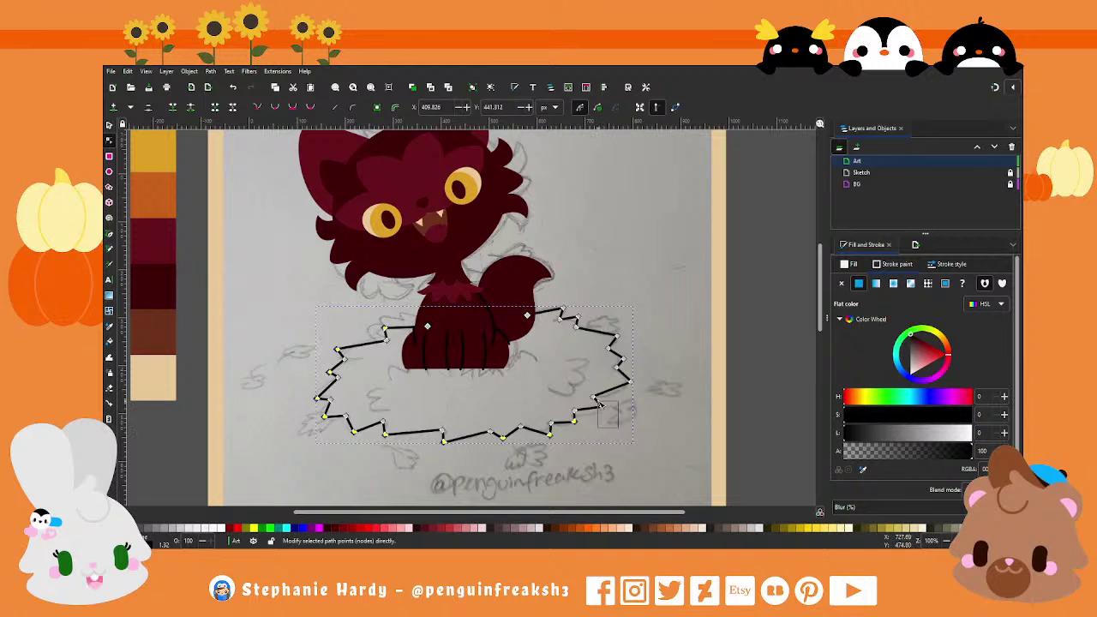
mouse_move(599, 403)
left_mouse_down()
mouse_move(636, 366)
mouse_move(559, 302)
left_mouse_up()
left_click(627, 347, "shift")
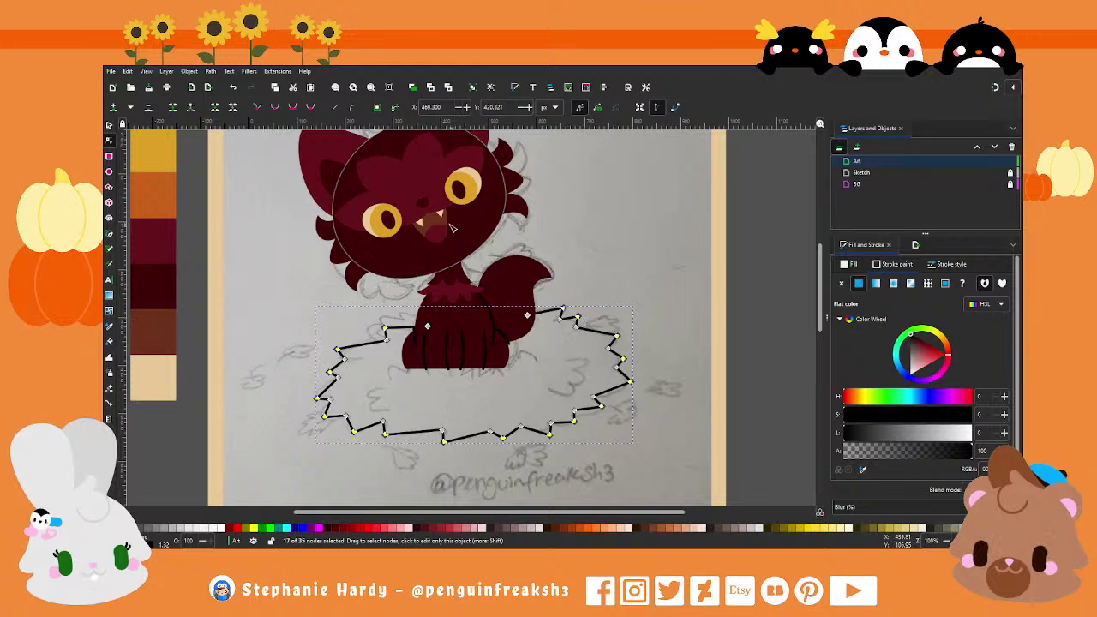
Step: Make the selected nodes smooth and adjust the curves at the upper-left and bottom
left_click(292, 107)
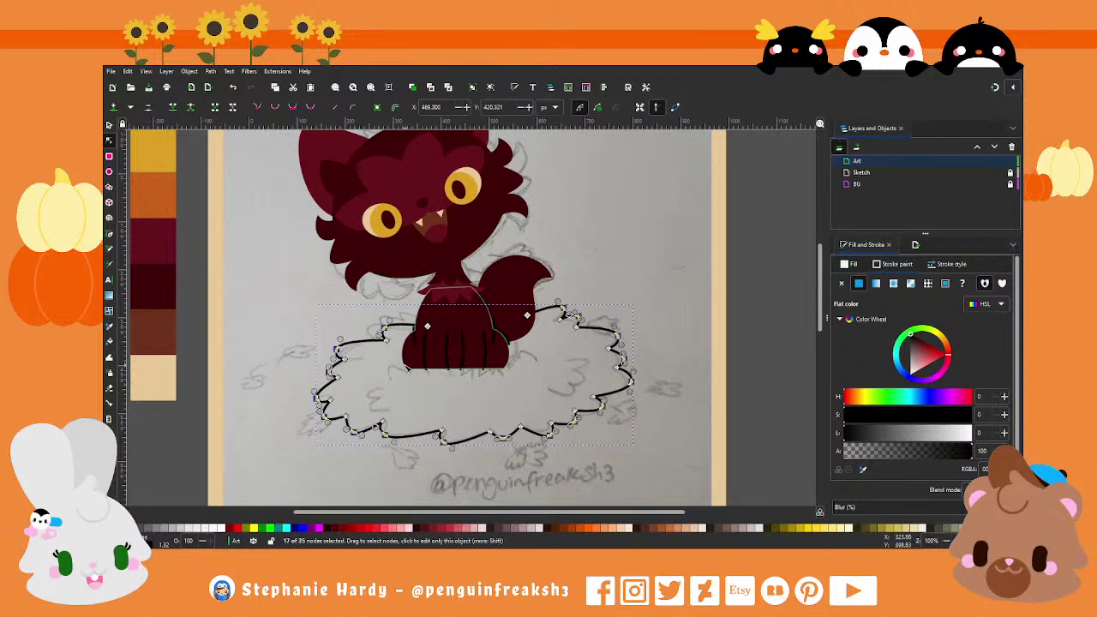
left_click_drag(342, 344, 337, 341)
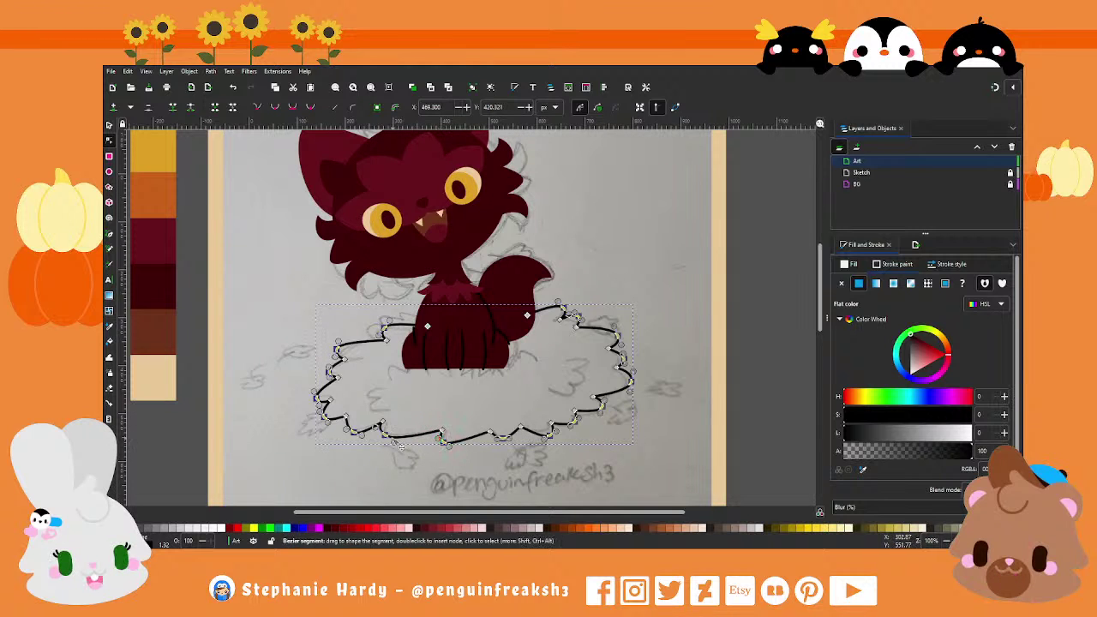
left_click_drag(381, 432, 383, 439)
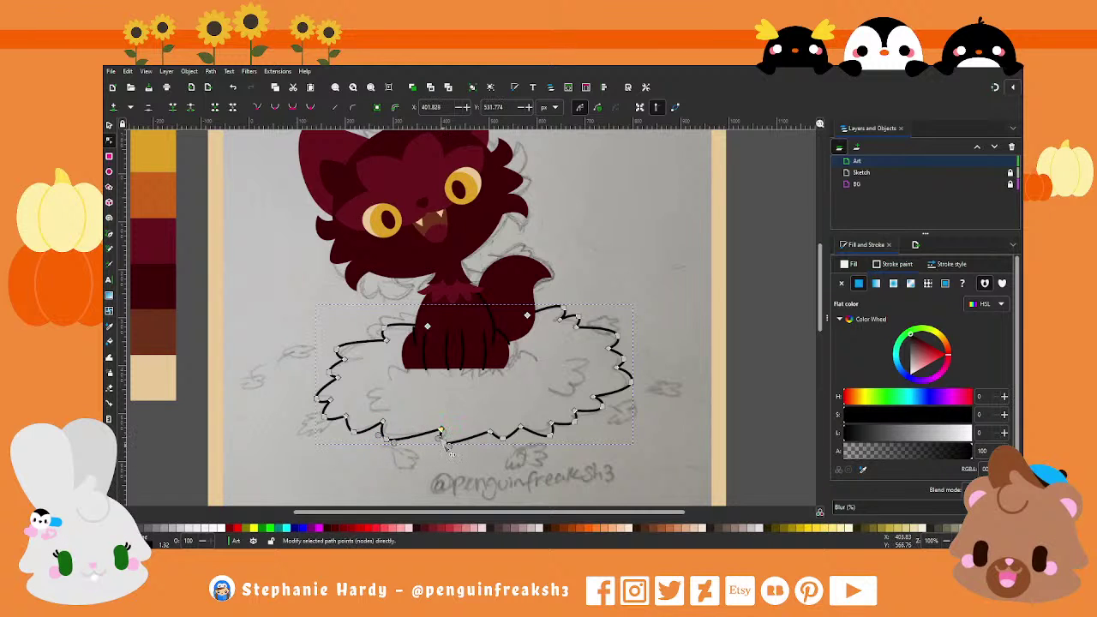
left_click_drag(447, 444, 440, 443)
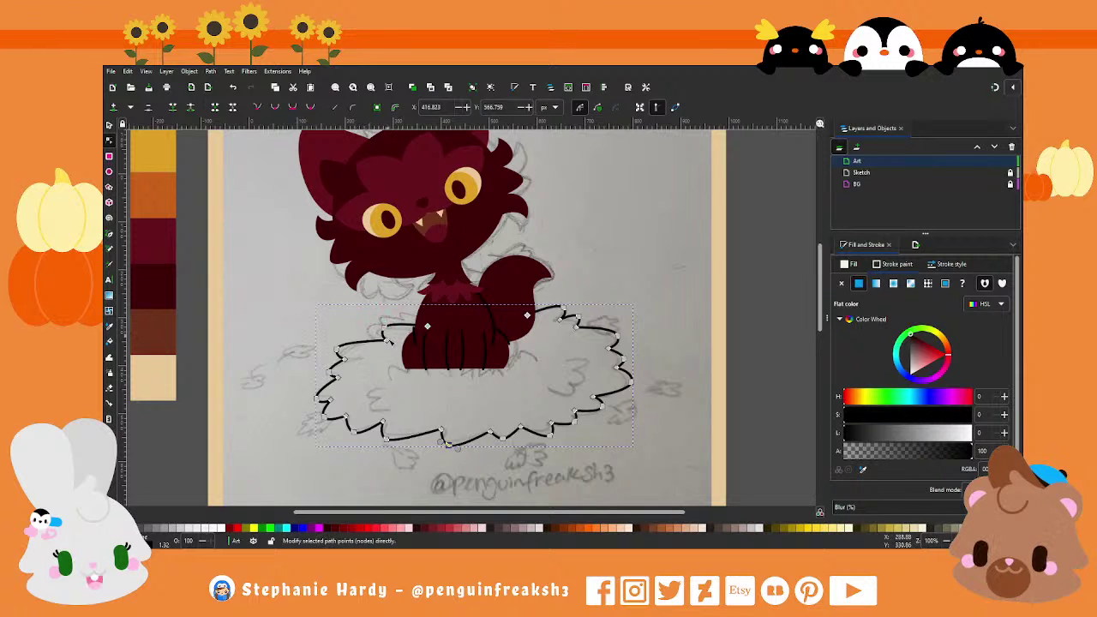
key("s")
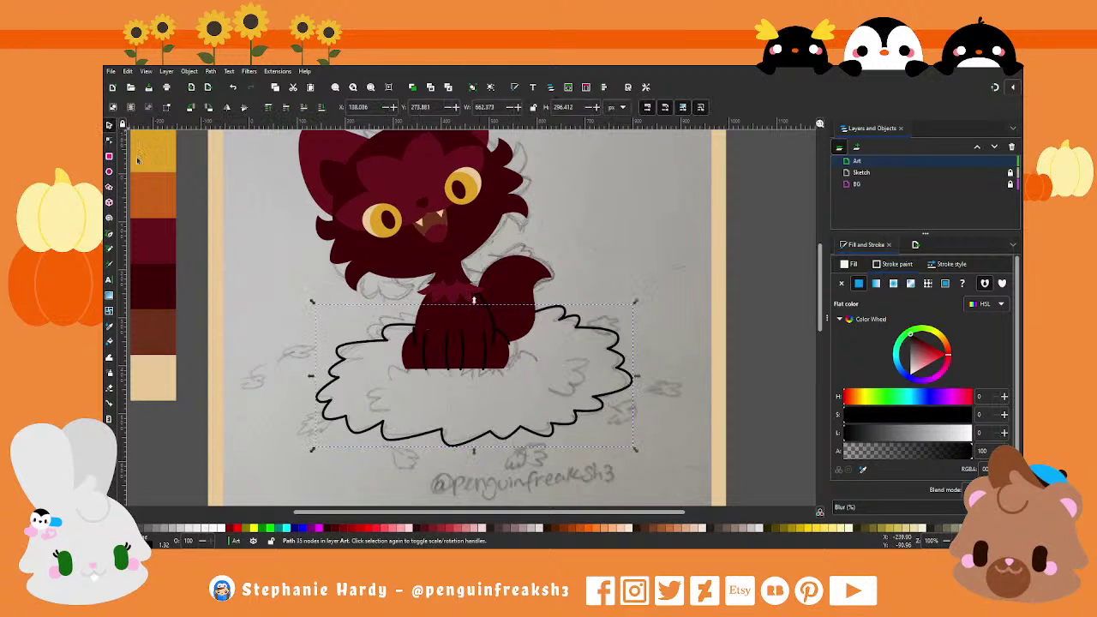
left_click(269, 315)
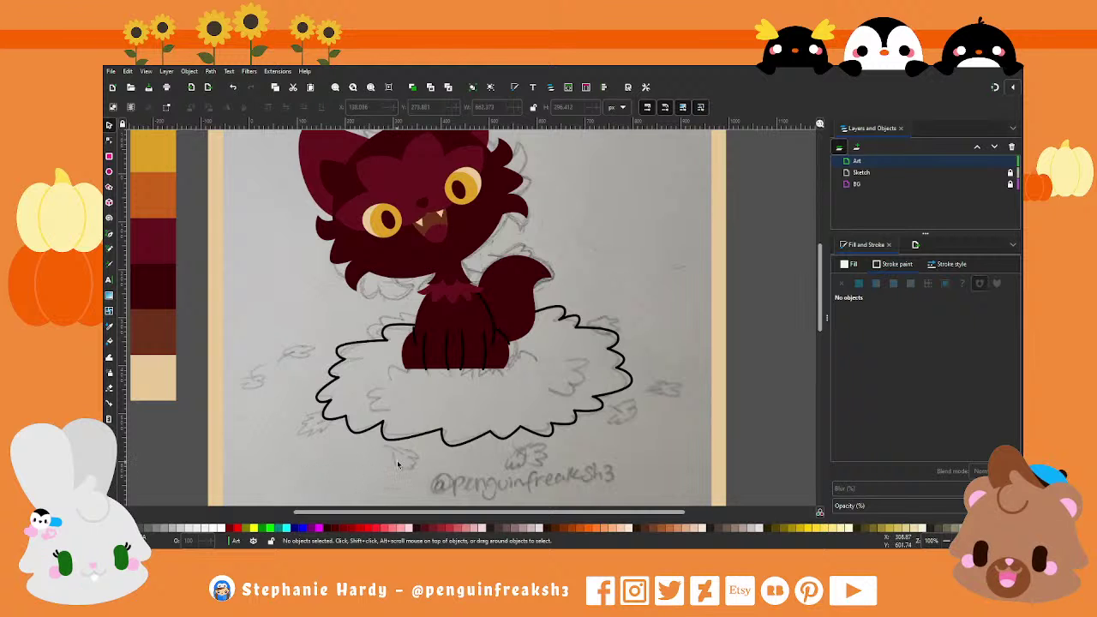
scroll(343, 427, "down", 1, "ctrl")
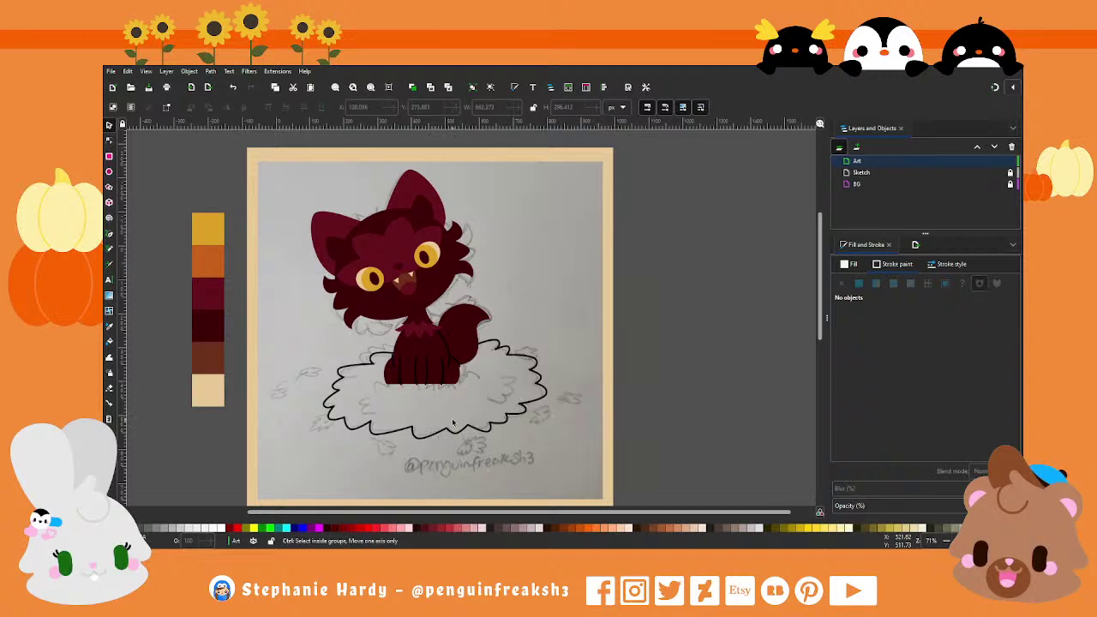
scroll(453, 422, "up", 1, "ctrl")
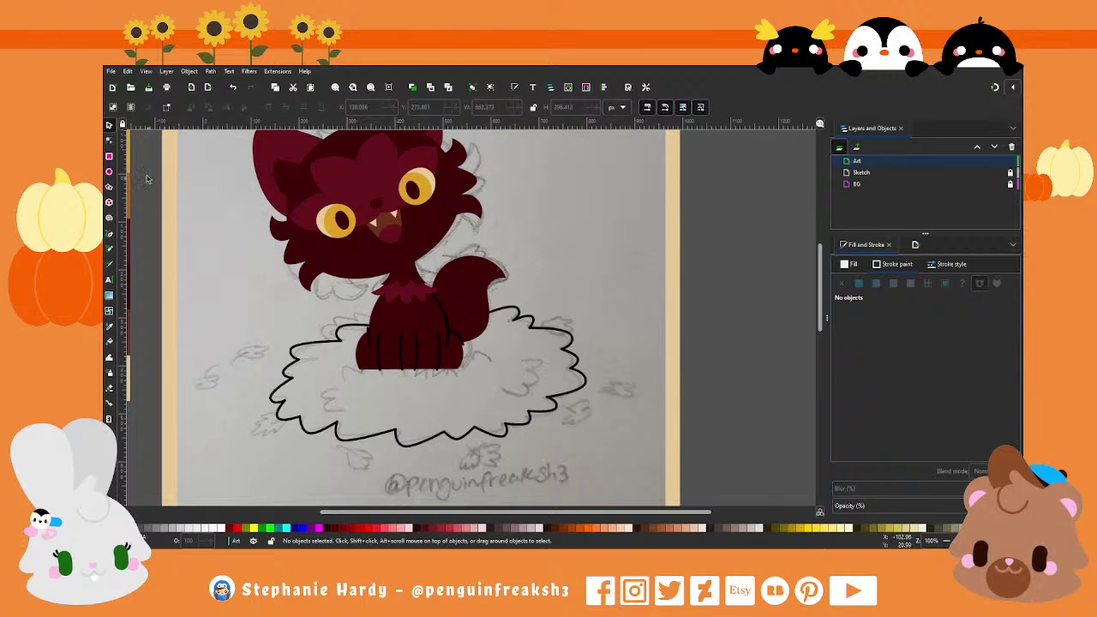
left_click(109, 140)
left_click(302, 350)
left_click(292, 350)
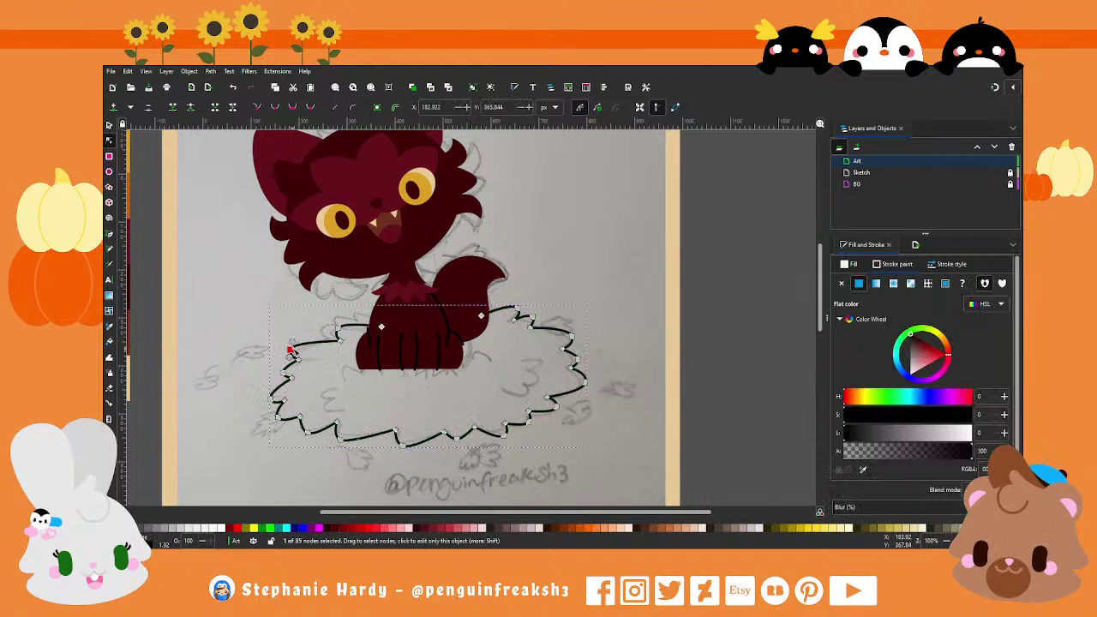
key("Escape")
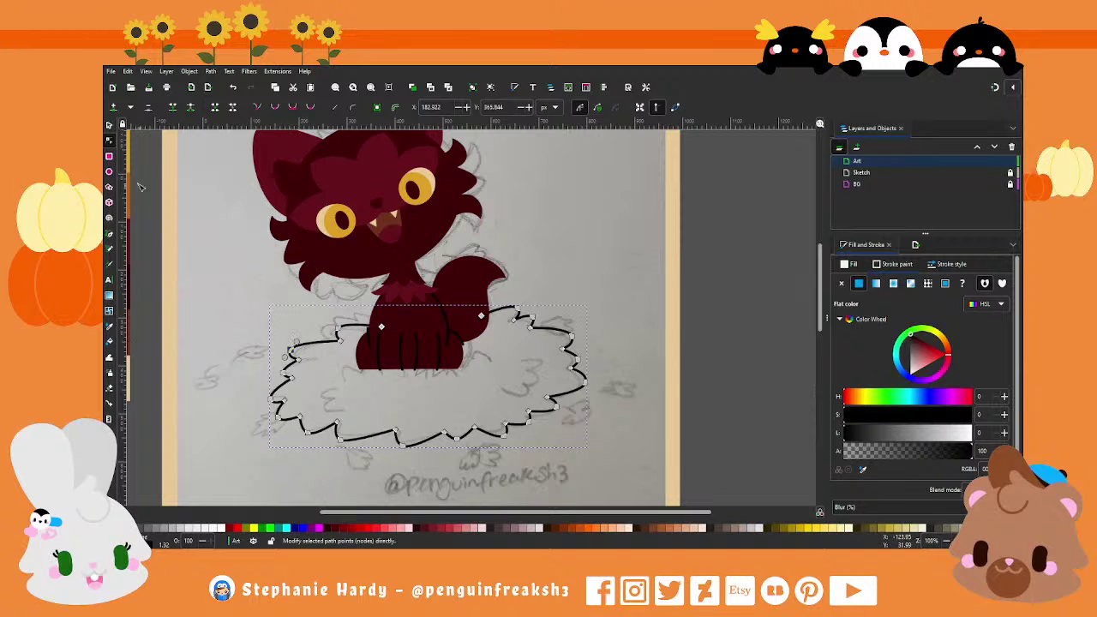
left_click(109, 125)
key("Escape")
scroll(401, 395, "down", 1, "ctrl")
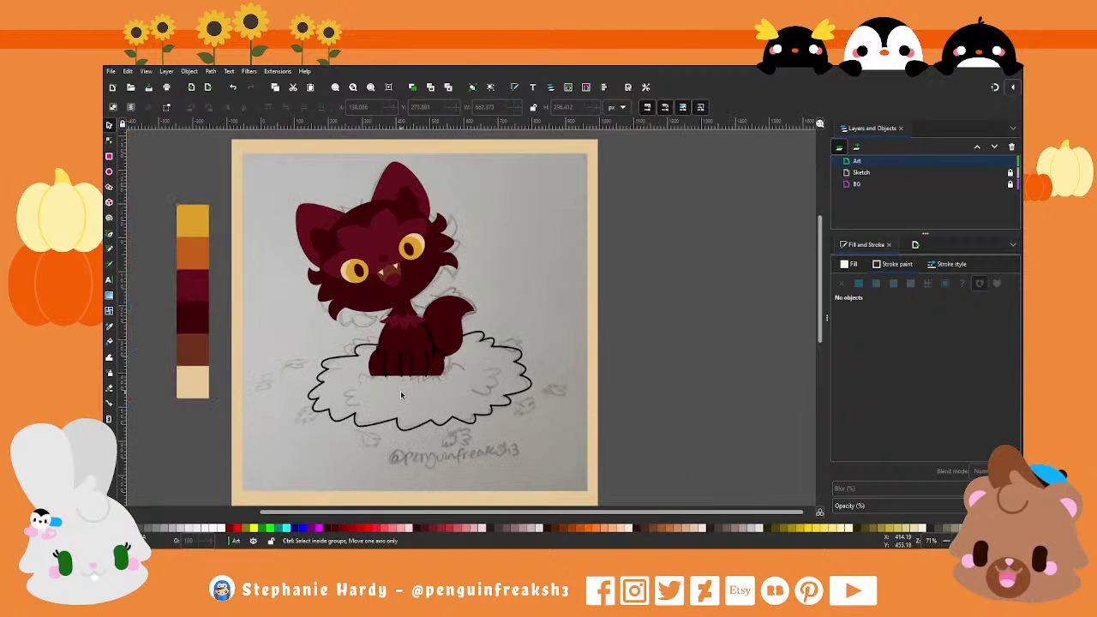
scroll(422, 417, "up", 1, "ctrl")
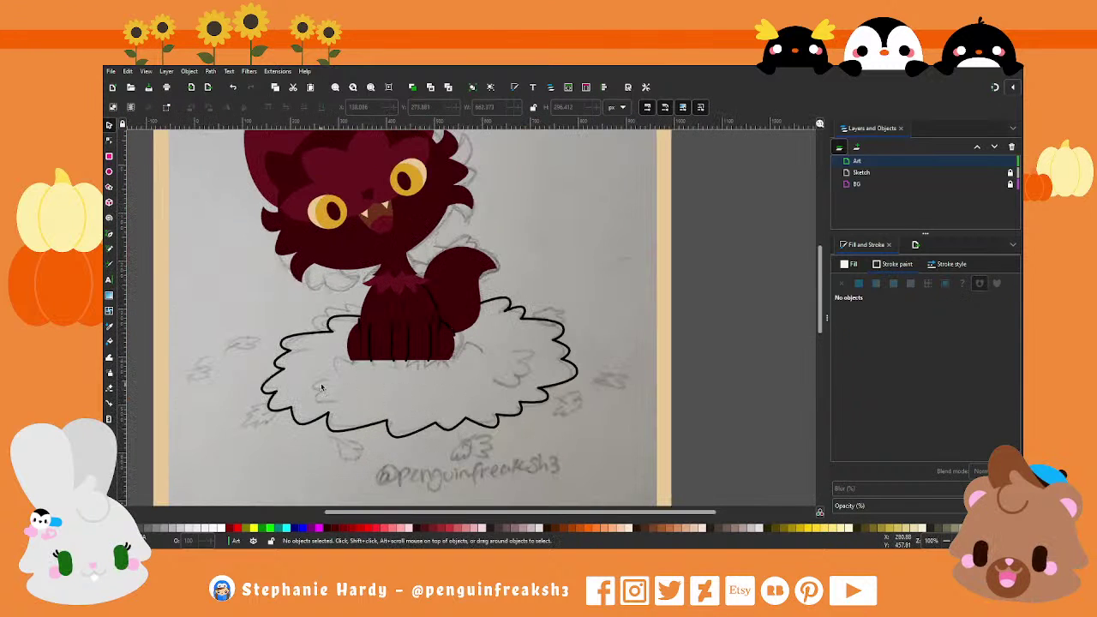
left_click(109, 234)
scroll(360, 382, "up", 1, "ctrl")
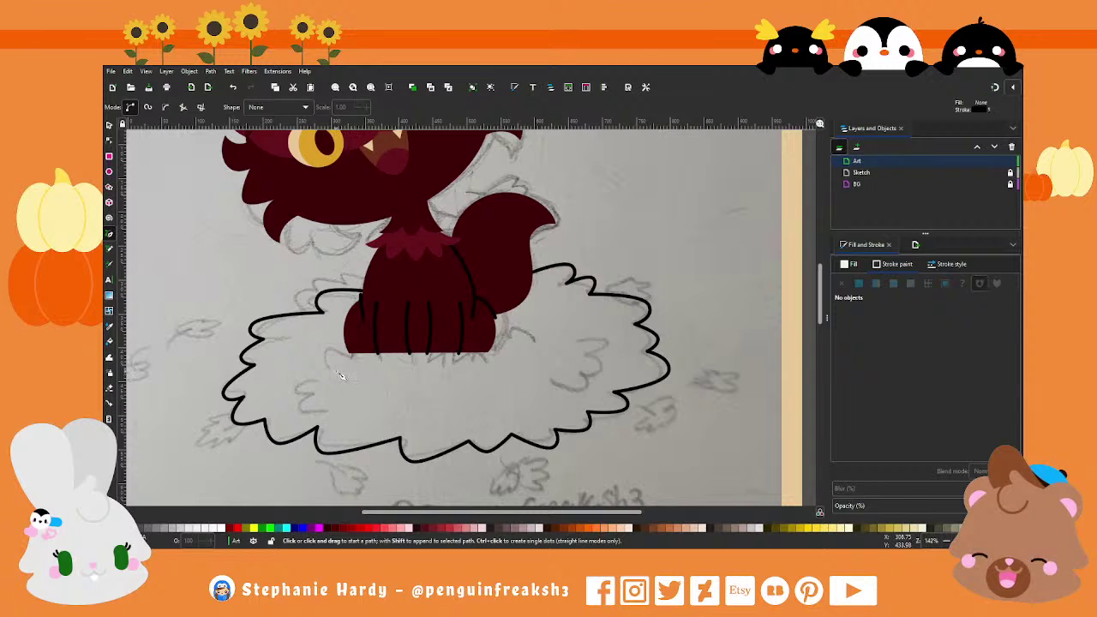
Step: Draw a zigzag leaf-edge path along the cat's feet
left_click(334, 375)
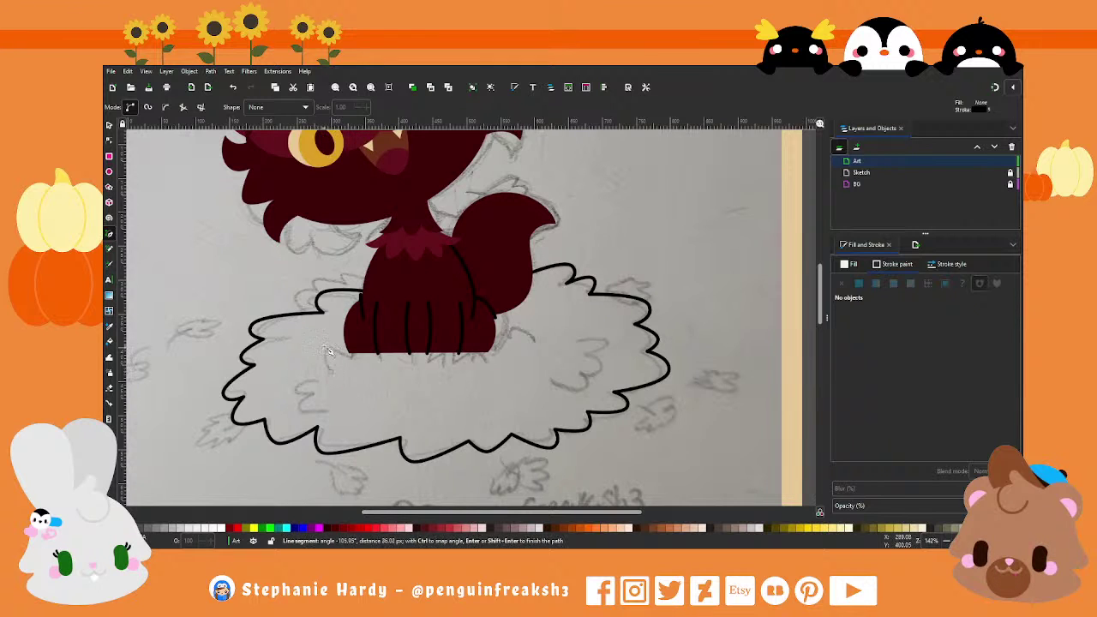
left_click(327, 342)
left_click(363, 339)
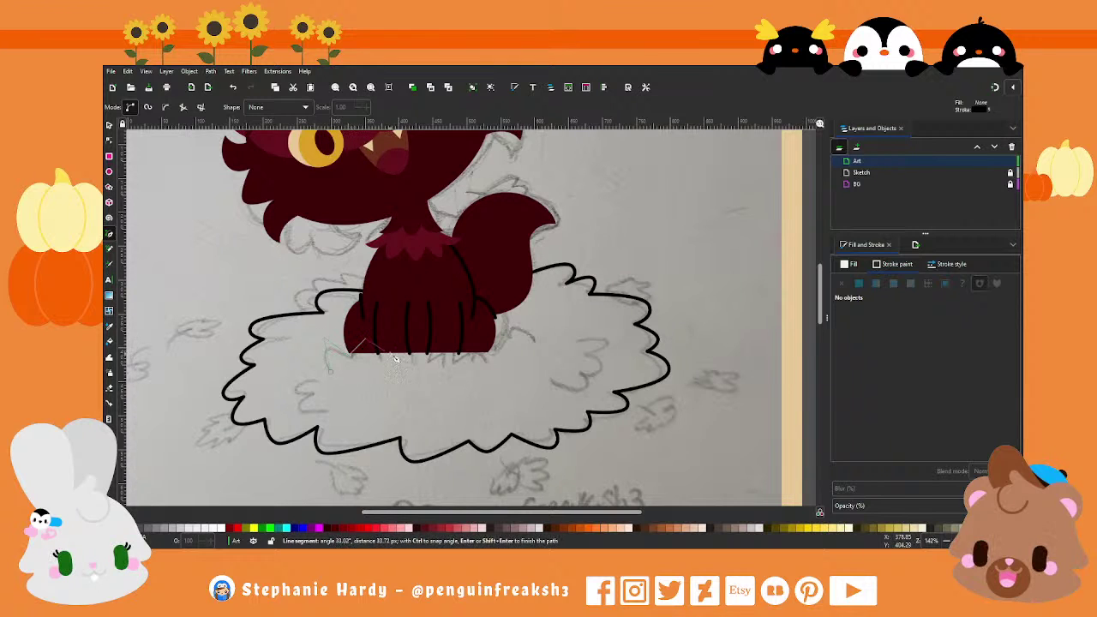
left_click(382, 349)
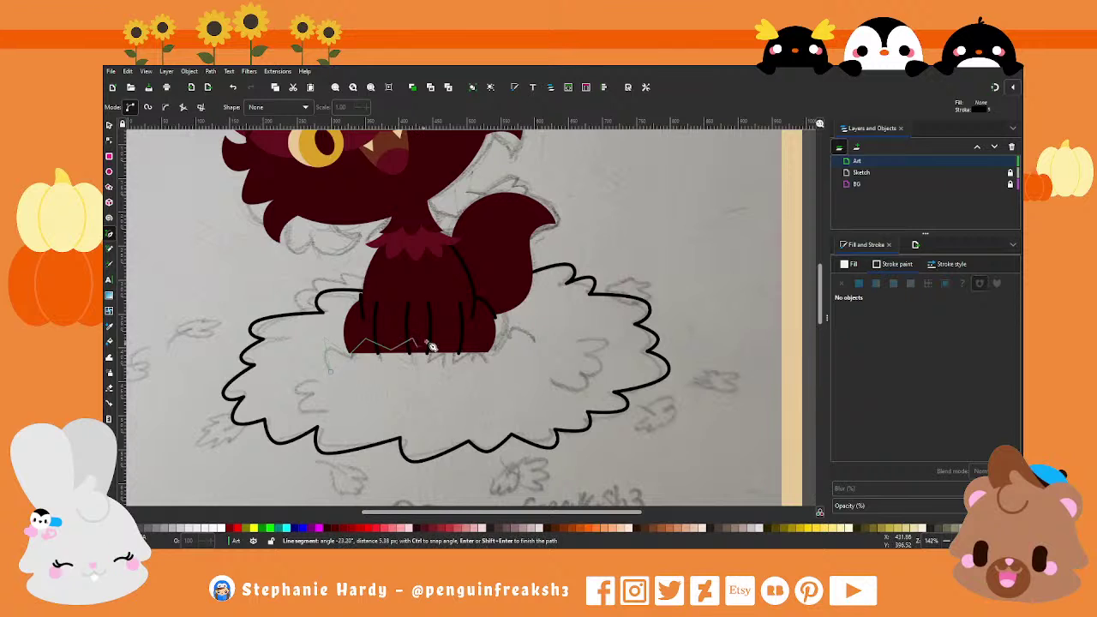
left_click(412, 348)
left_click(429, 339)
left_click(482, 344)
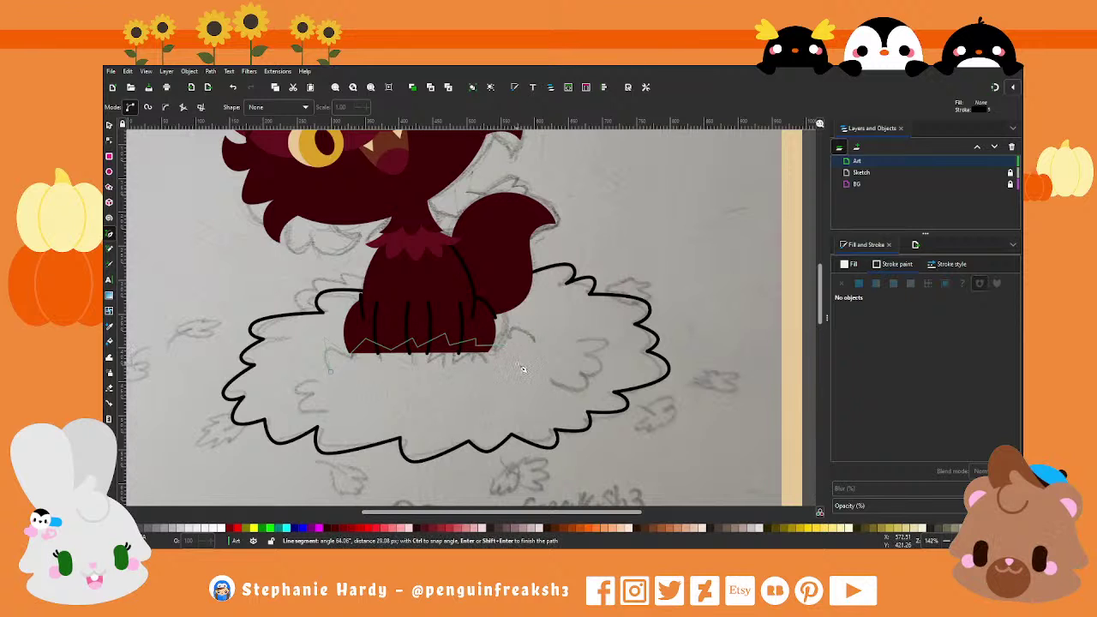
double_click(523, 365)
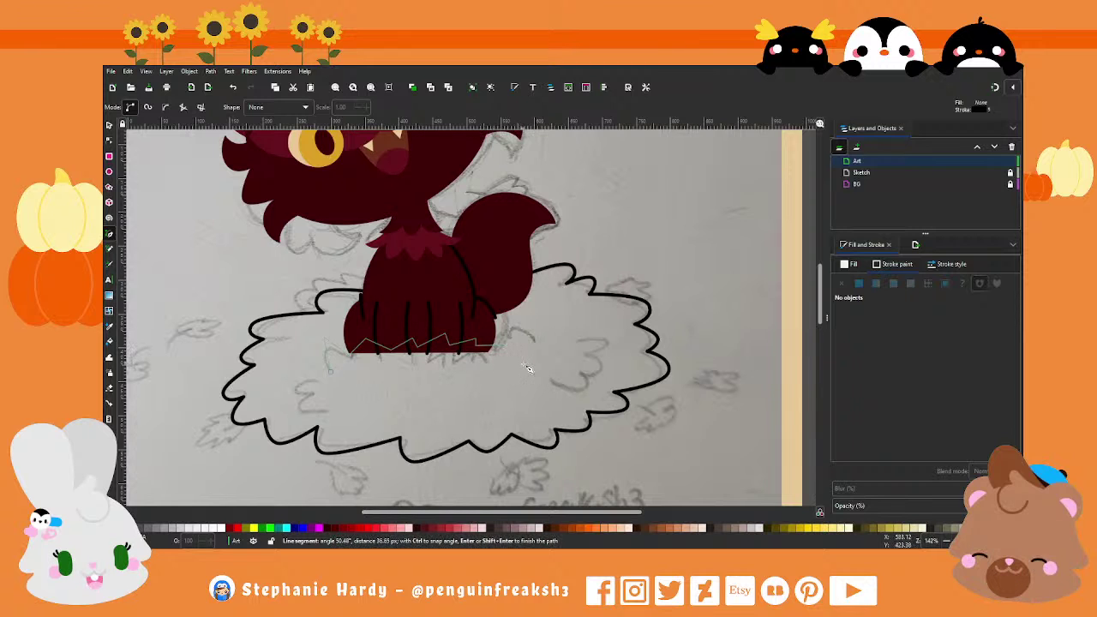
Step: Fill the zigzag shape dark red, then recolour it with the orange swatch
left_click(109, 141)
mouse_move(304, 313)
left_mouse_down()
mouse_move(514, 350)
mouse_move(515, 335)
left_mouse_up()
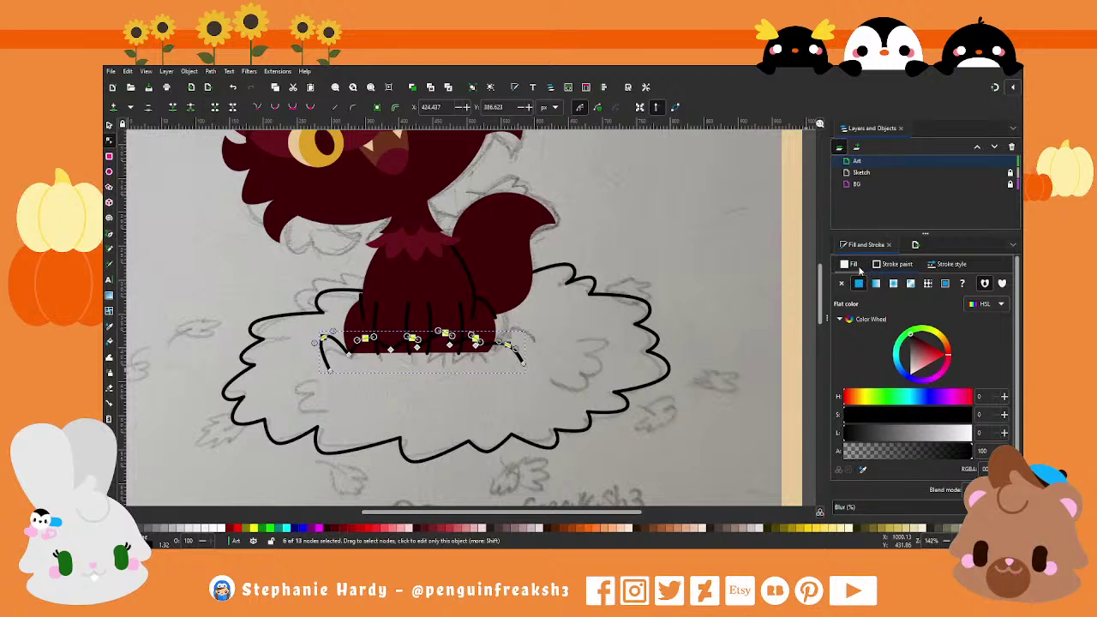
left_click(858, 283)
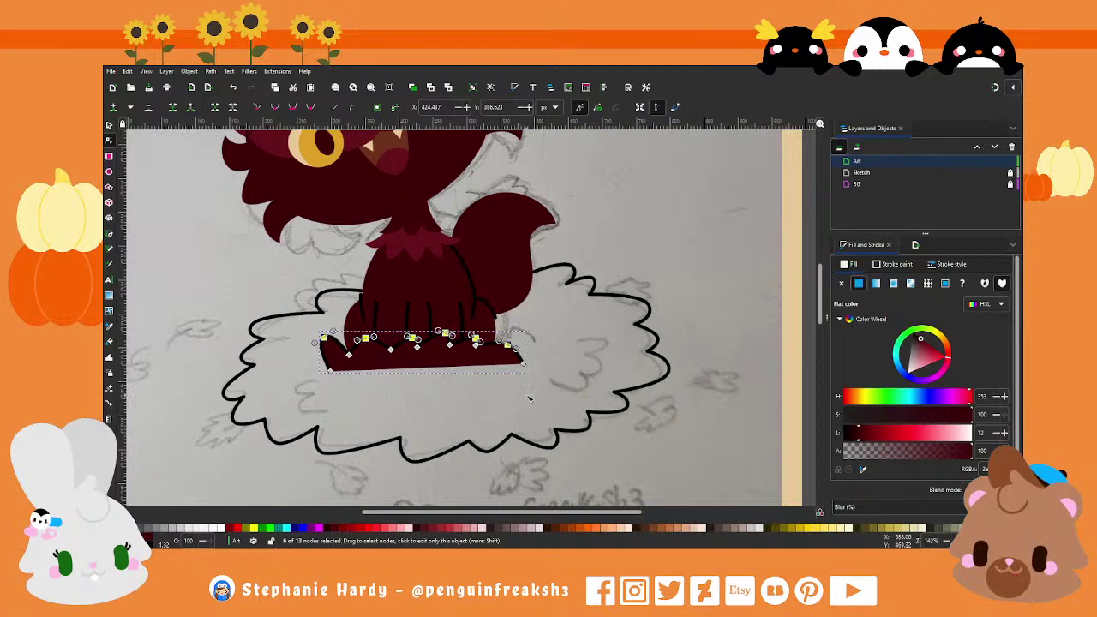
key("5")
left_click(864, 471)
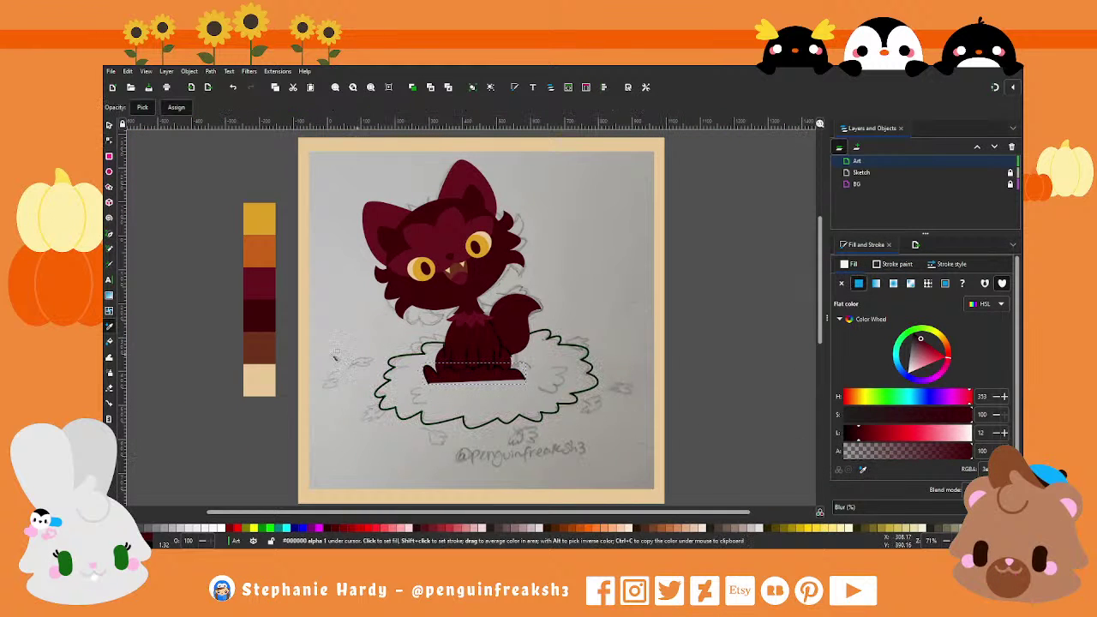
left_click(268, 257)
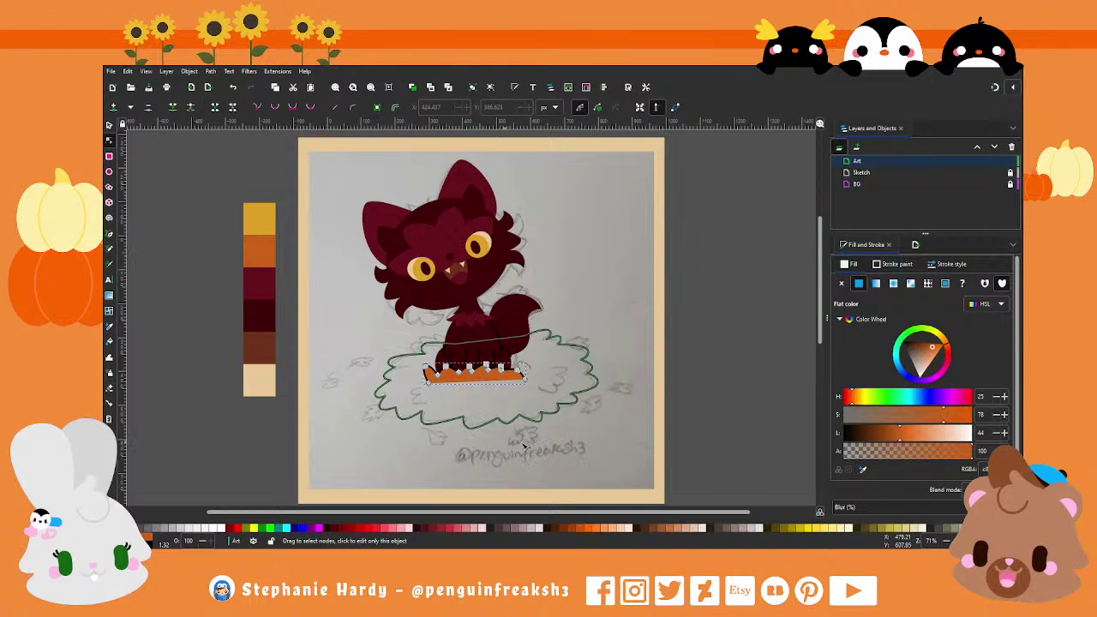
scroll(558, 435, "up", 1)
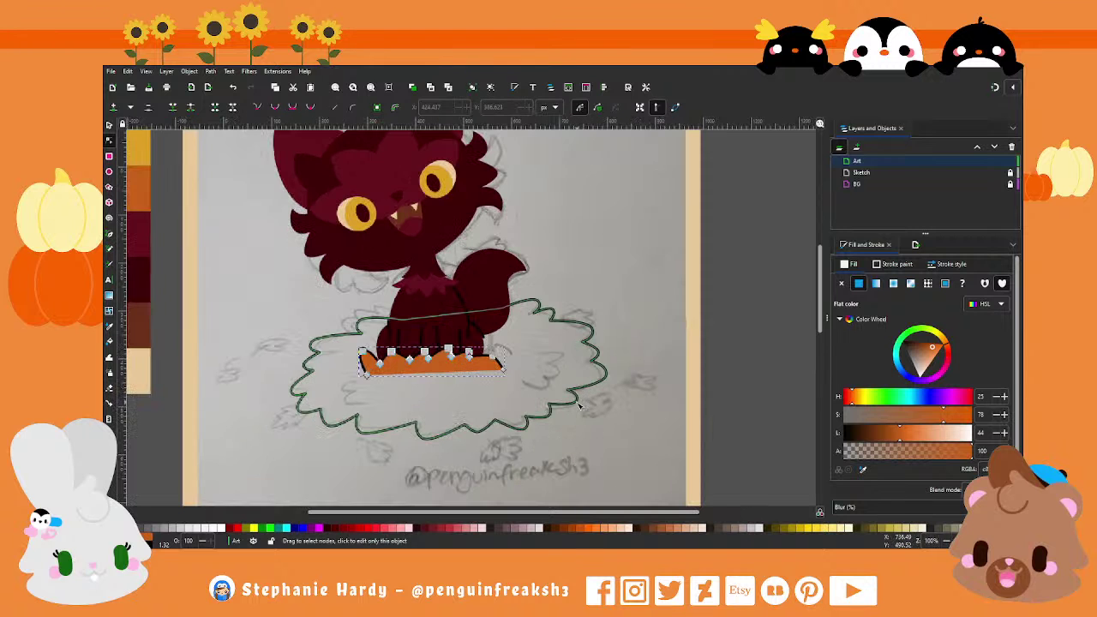
left_click(109, 233)
scroll(353, 390, "up", 1)
Step: Draw a small zigzag leaf stroke on the pile's left and smooth its nodes into curves
left_click(352, 378)
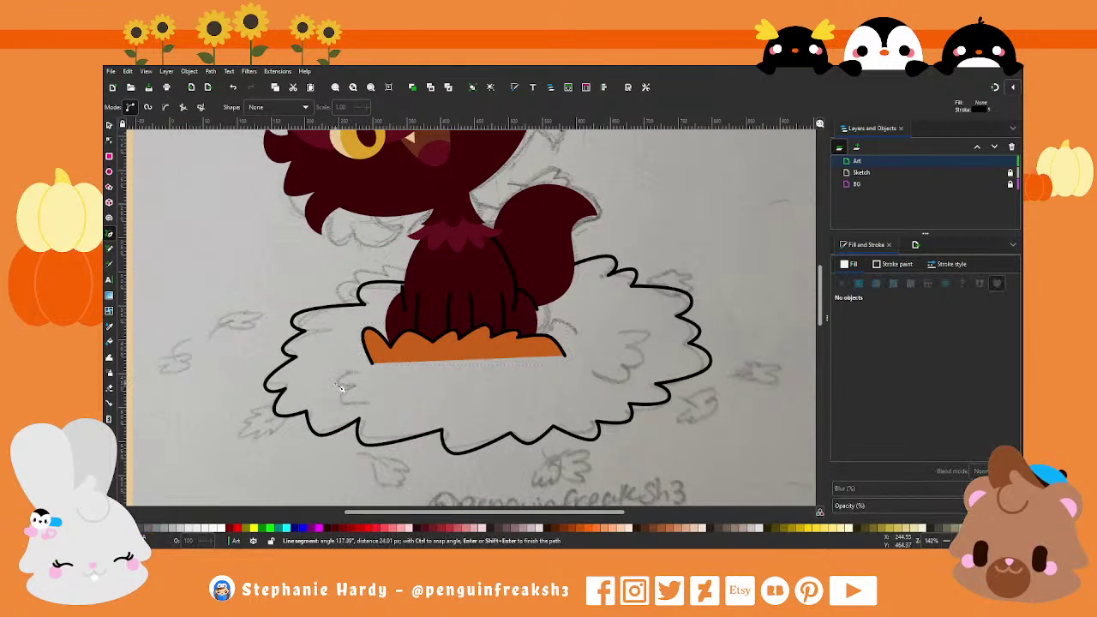
double_click(370, 403)
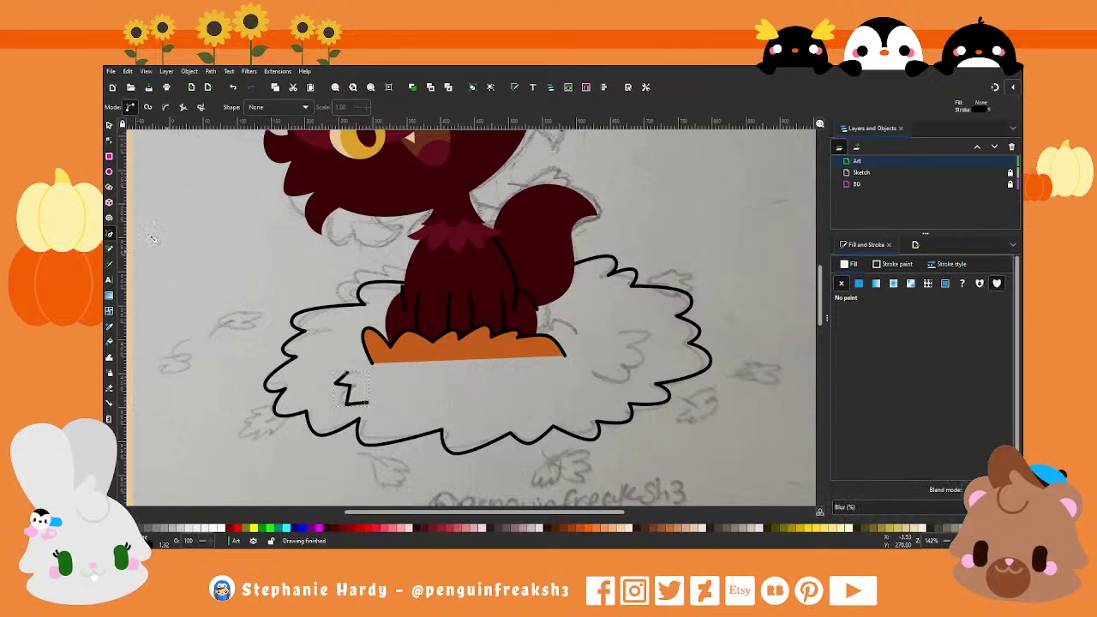
left_click(109, 140)
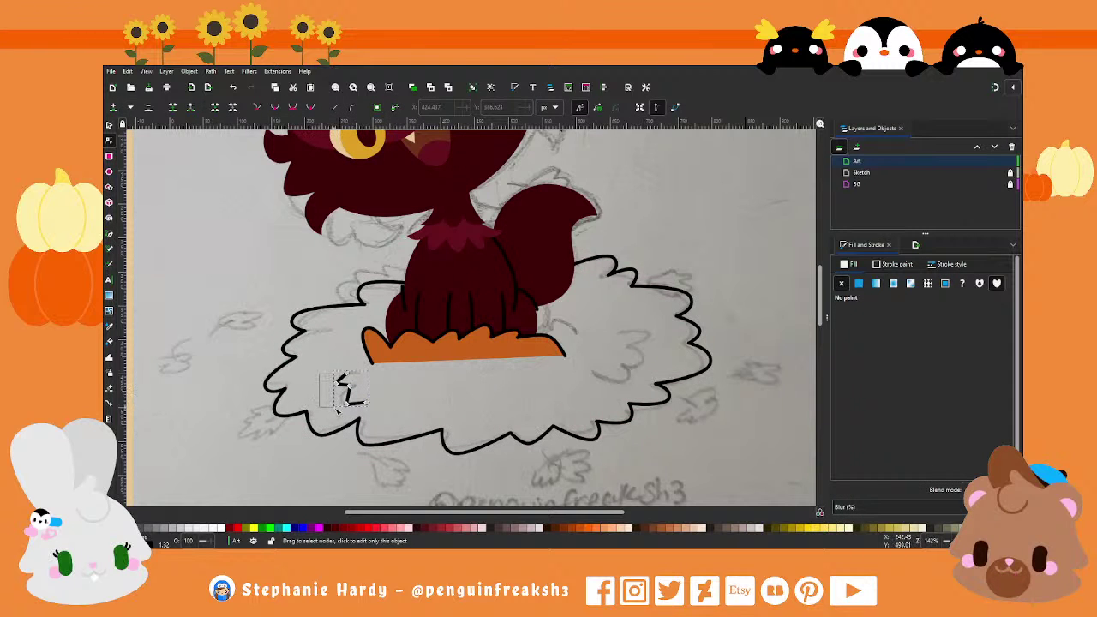
left_click_drag(337, 409, 351, 411)
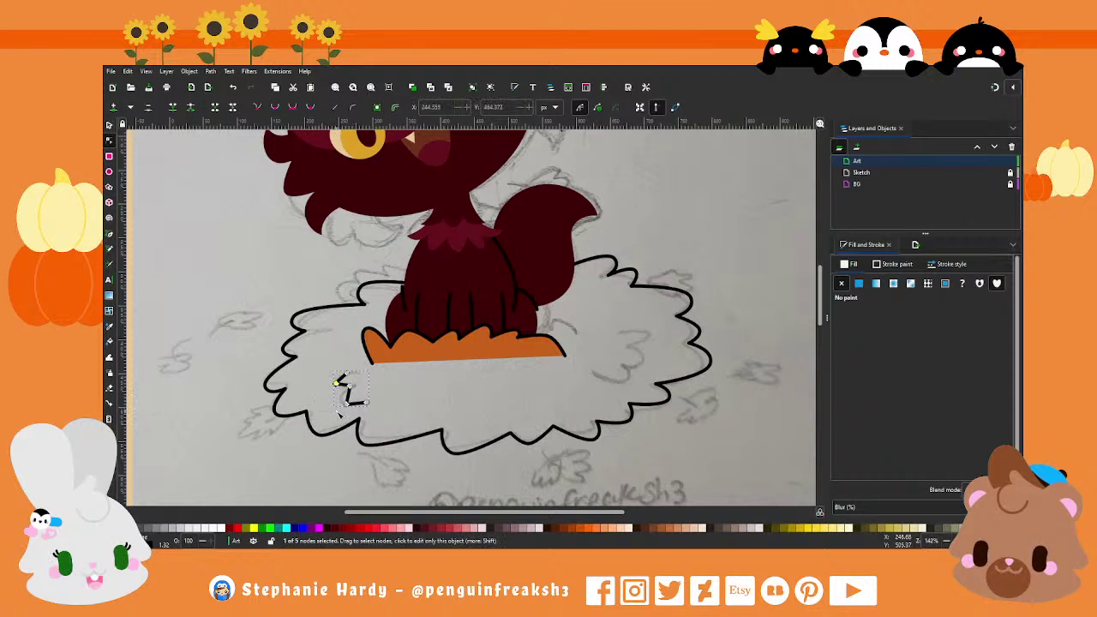
left_click(292, 106)
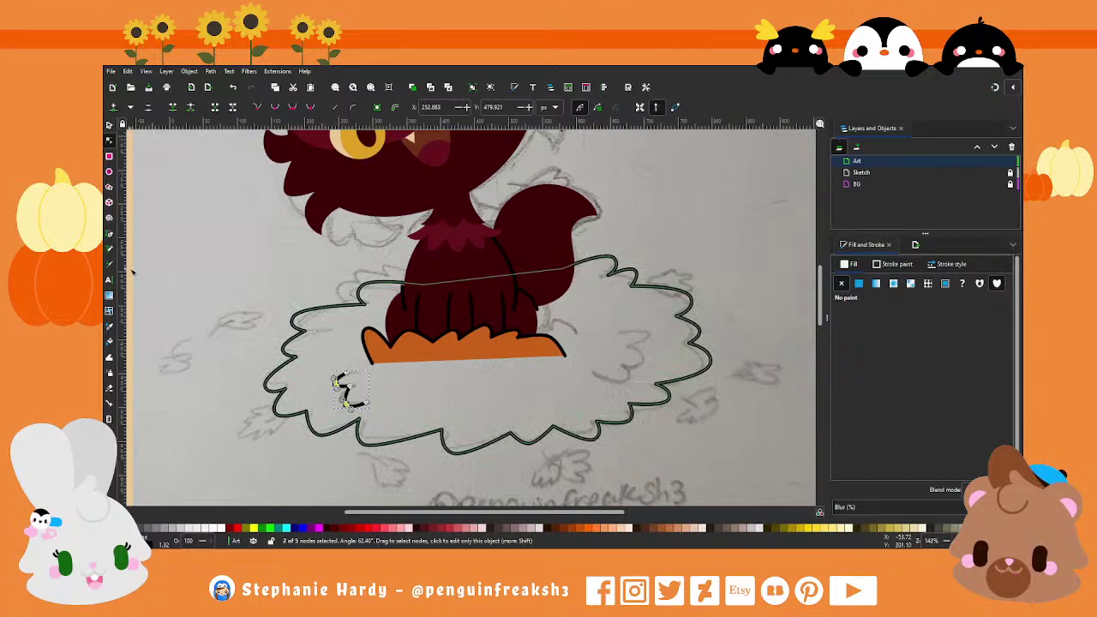
Step: Draw a second zigzag leaf stroke on the pile's right and smooth its three nodes
key("Escape")
key("b")
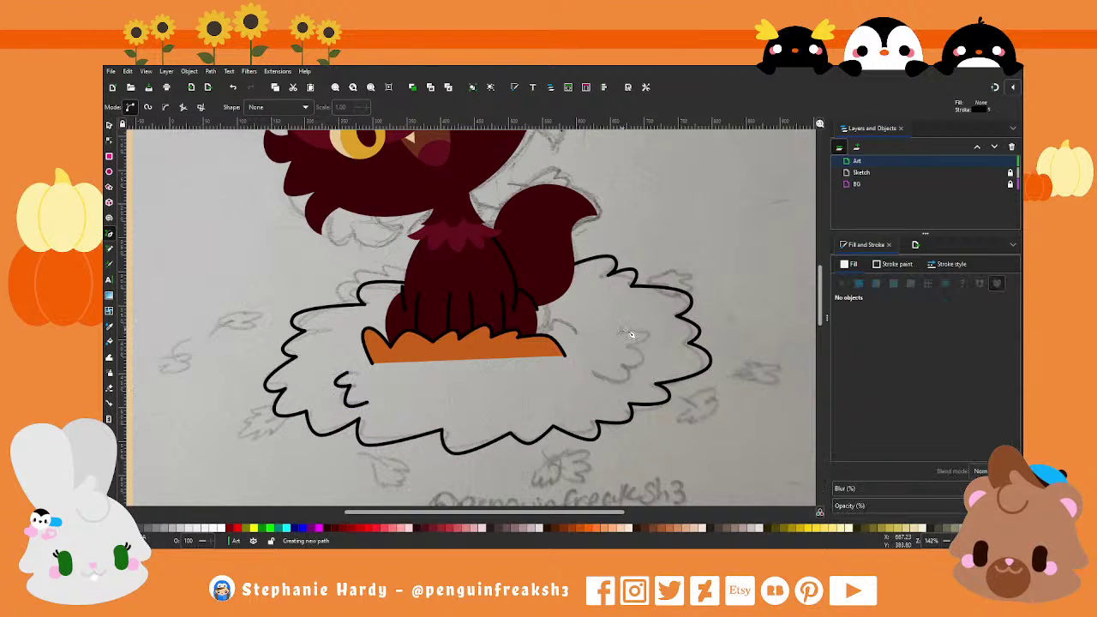
left_click(624, 330)
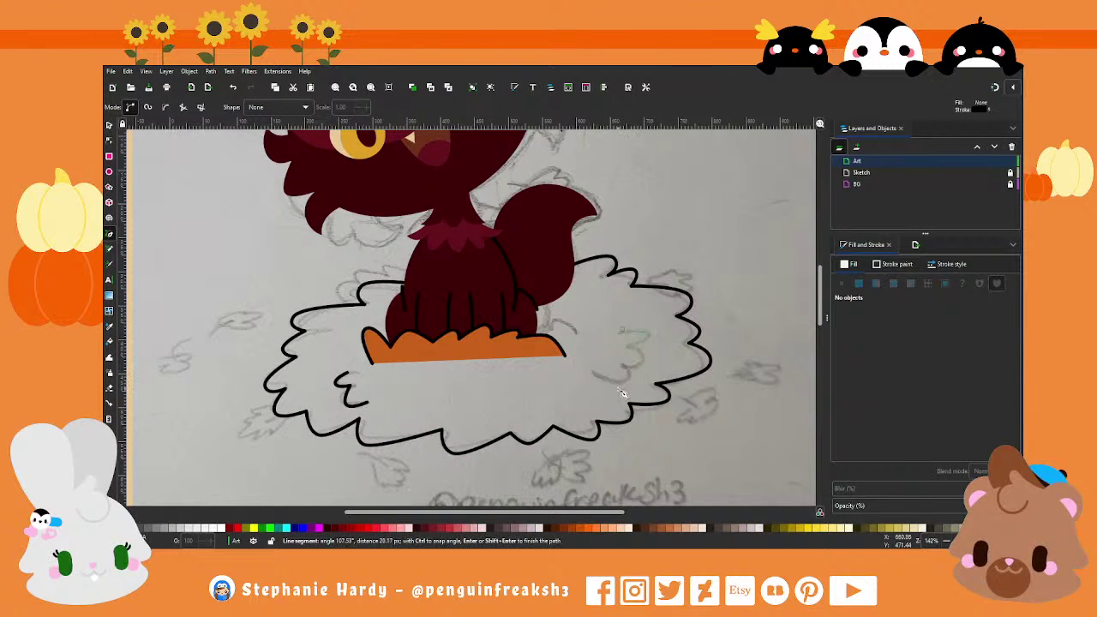
double_click(591, 380)
left_click(109, 140)
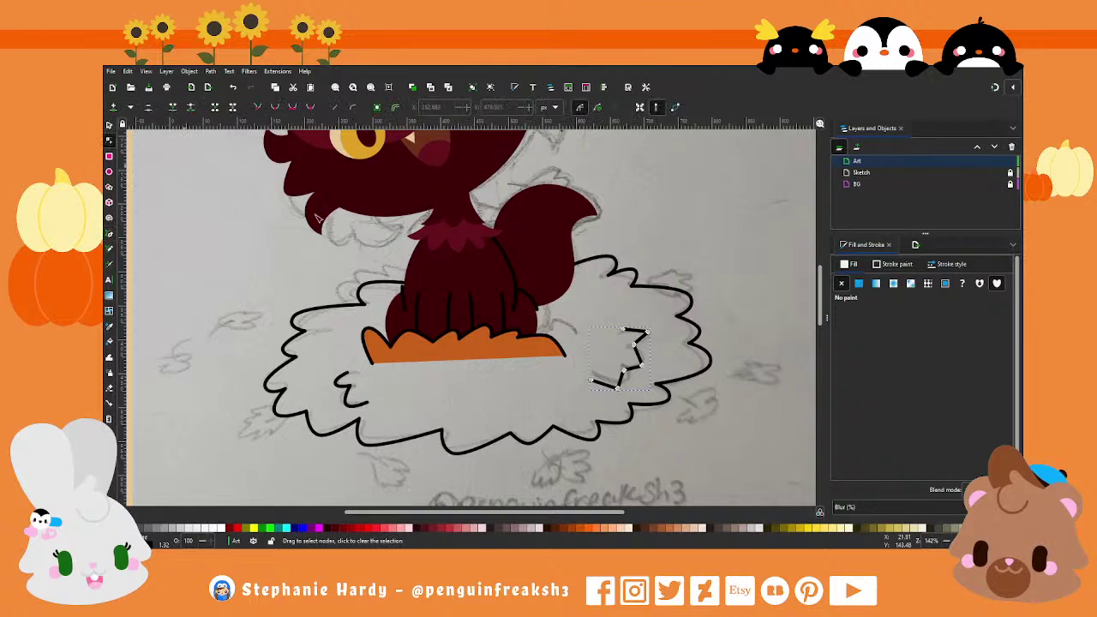
left_click(617, 387)
left_click(641, 366, "shift")
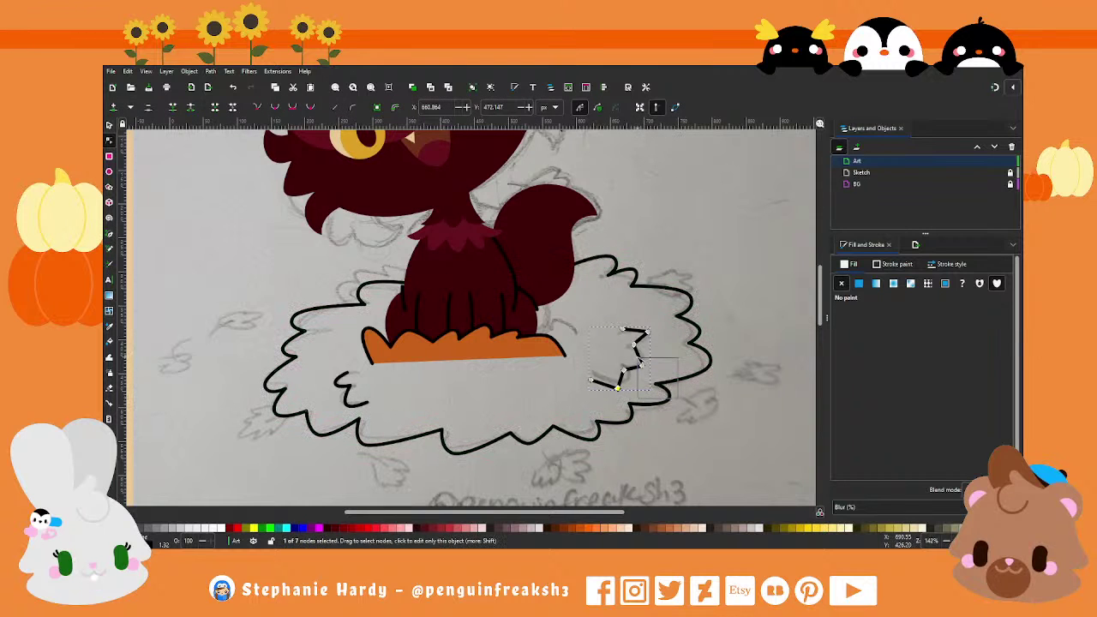
left_click(647, 331, "shift")
left_click(293, 107)
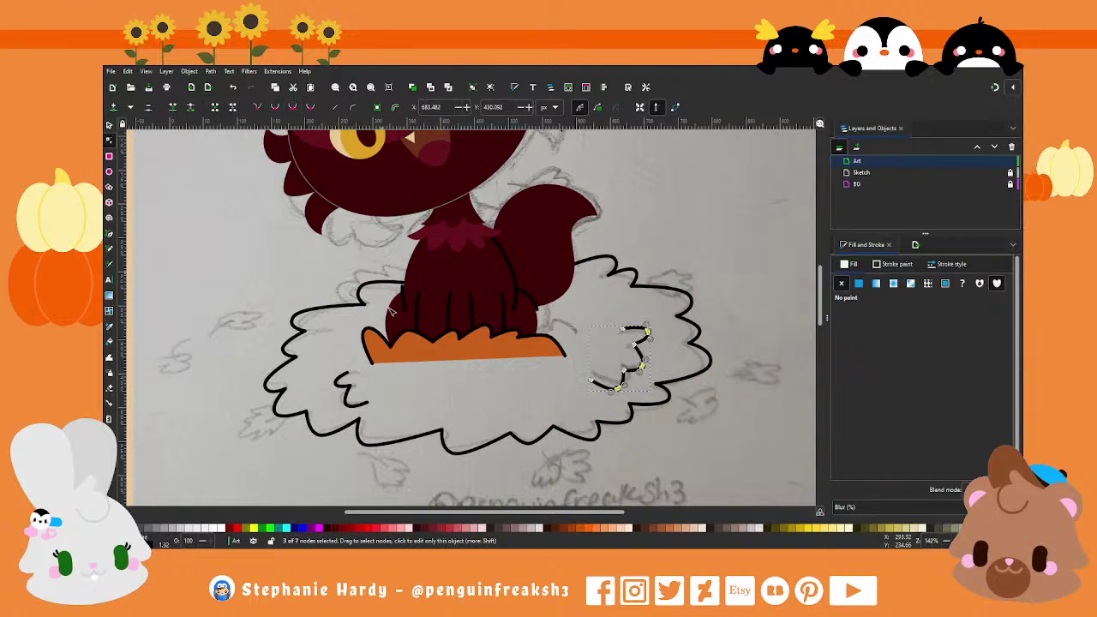
Step: Deselect the finished strokes and zoom out to view the whole leaf pile
left_click(109, 125)
left_click(340, 330)
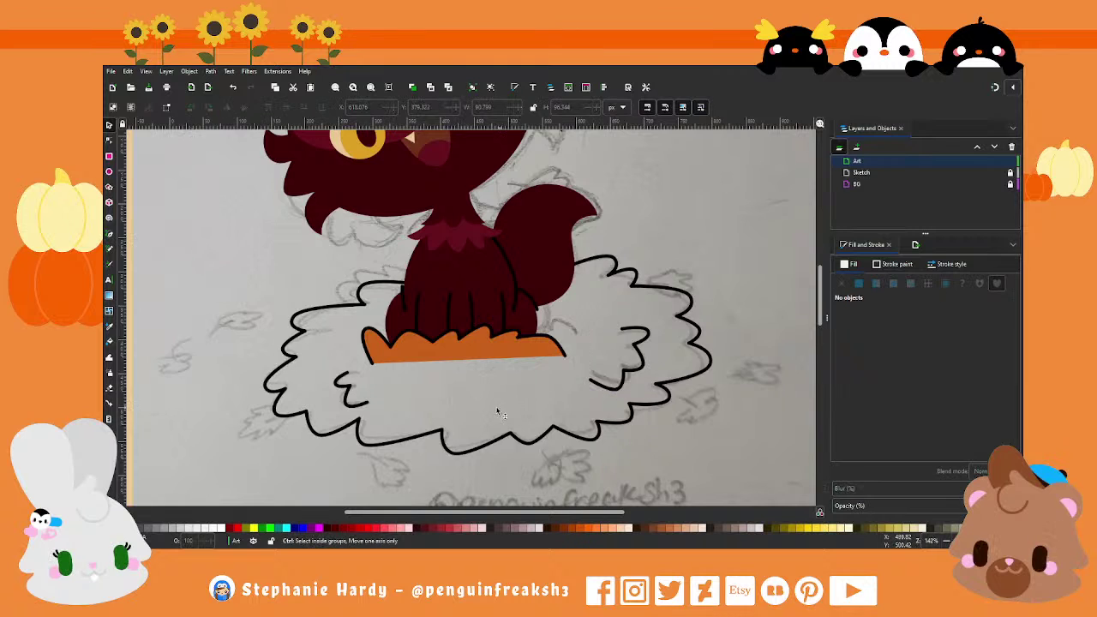
scroll(514, 377, "down", 1)
scroll(570, 417, "down", 1)
scroll(581, 414, "up", 1)
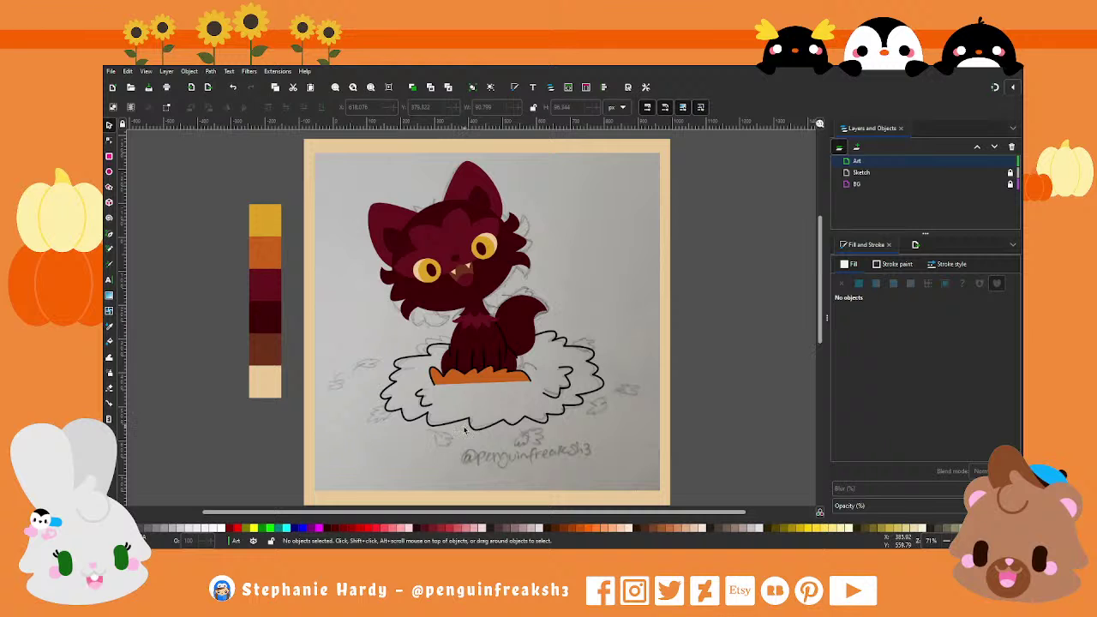
Step: Fill the leaf pile under the cat solid orange with no outline, then deselect it
scroll(547, 352, "up", 1, "ctrl")
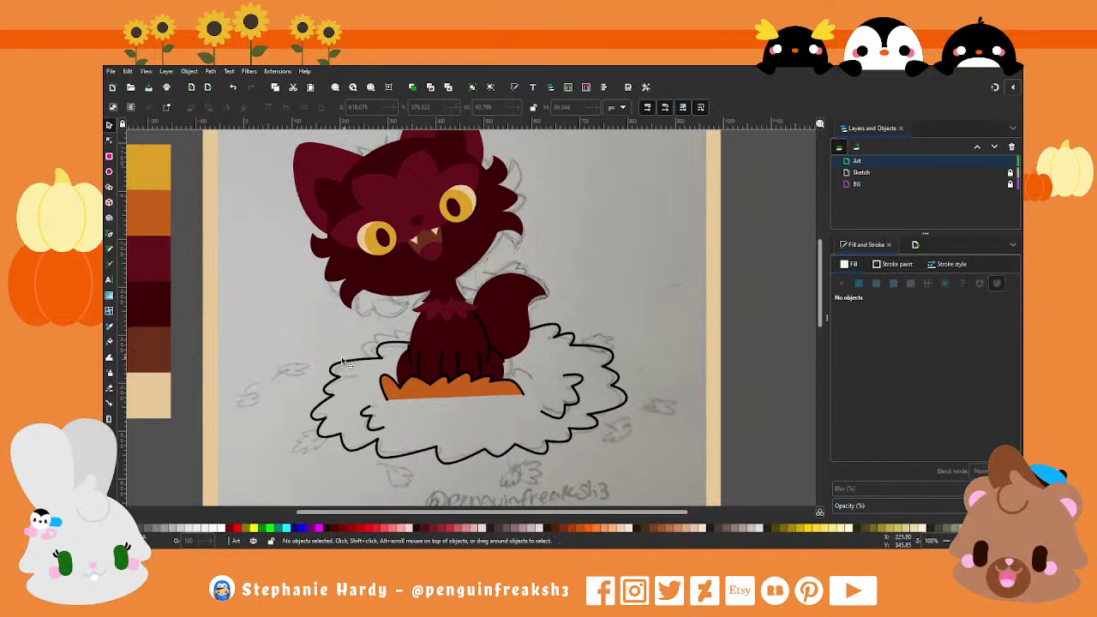
scroll(461, 410, "down", 1, "ctrl")
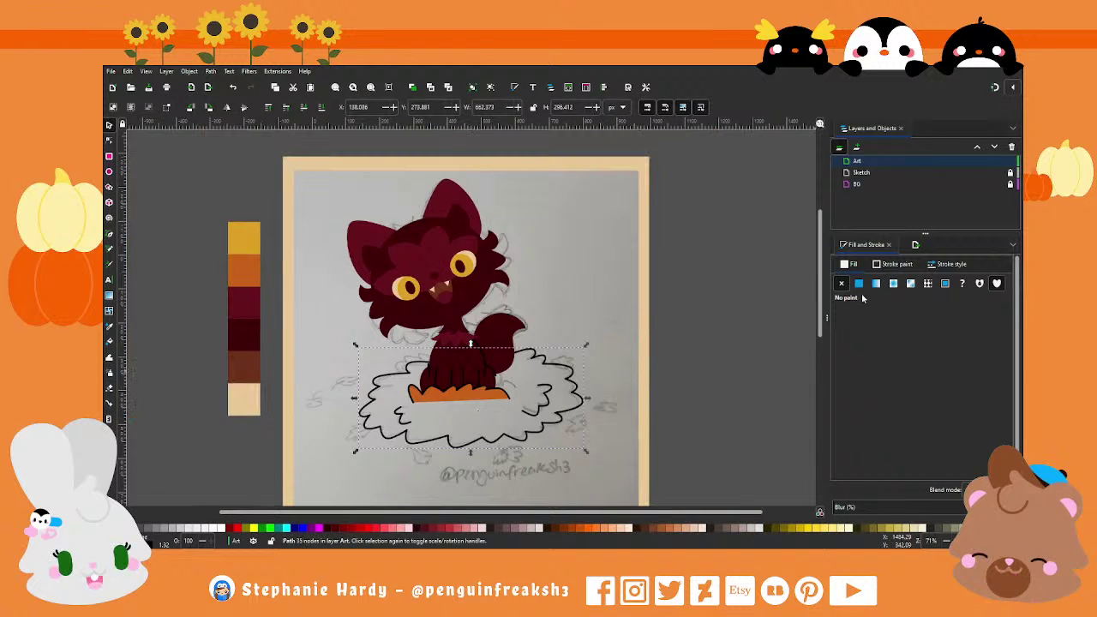
left_click(467, 412)
key("Escape")
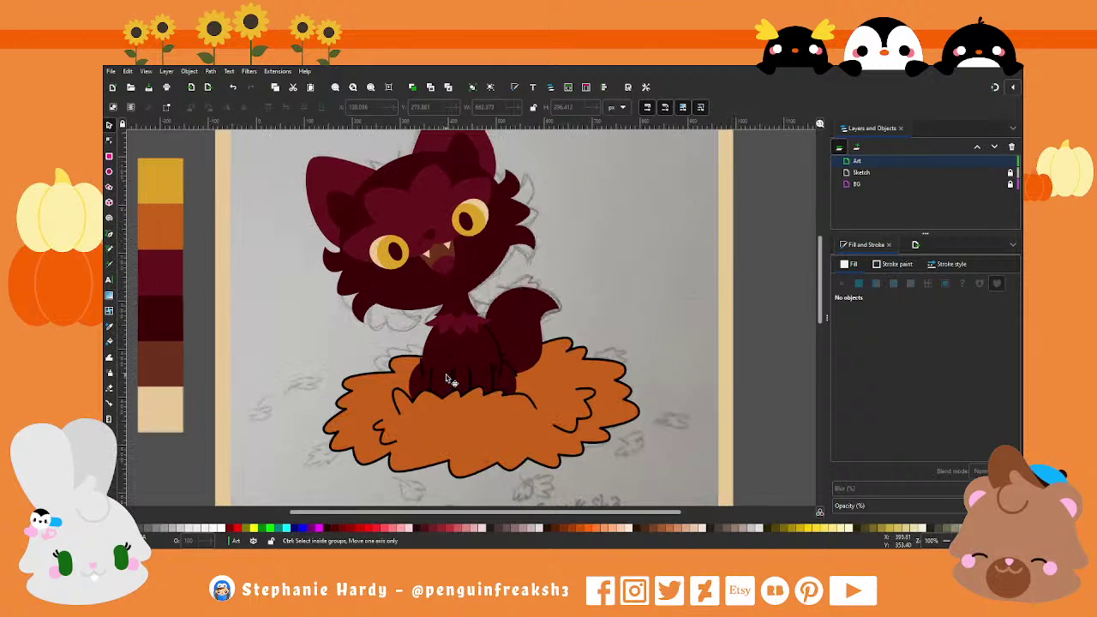
scroll(450, 378, "up", 1, "ctrl")
left_click(383, 377)
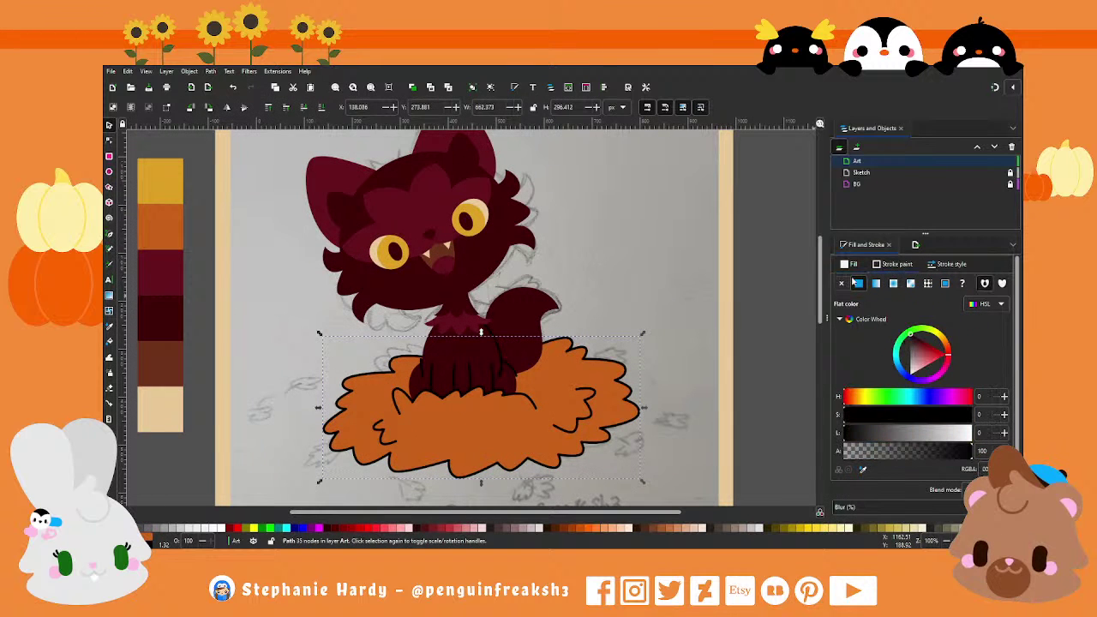
key("Escape")
scroll(471, 420, "down", 1, "ctrl")
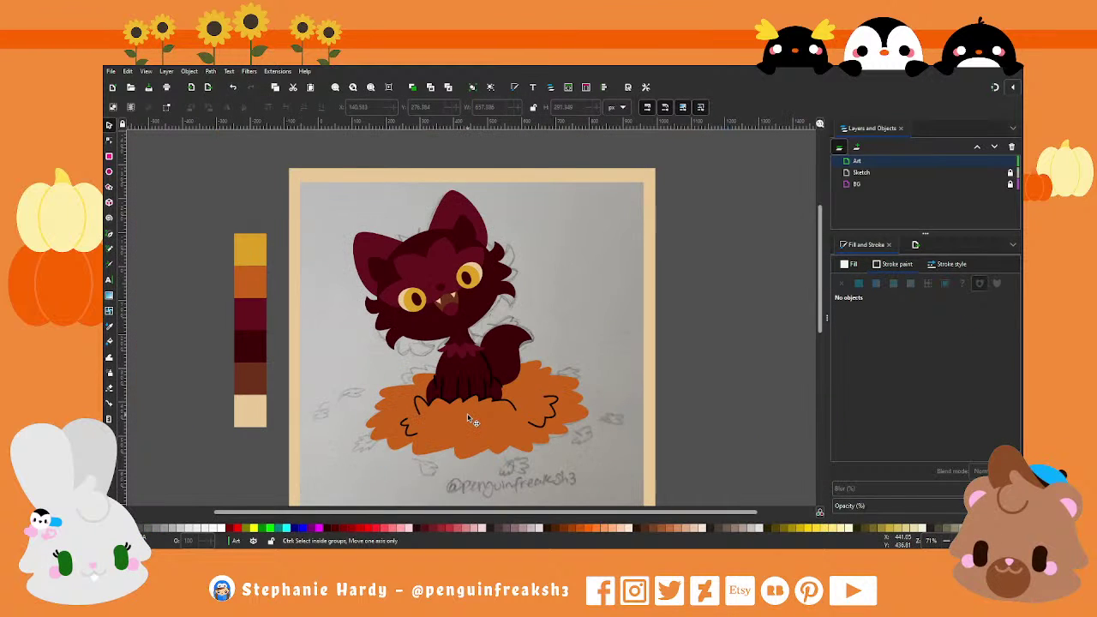
scroll(428, 400, "up", 1, "ctrl")
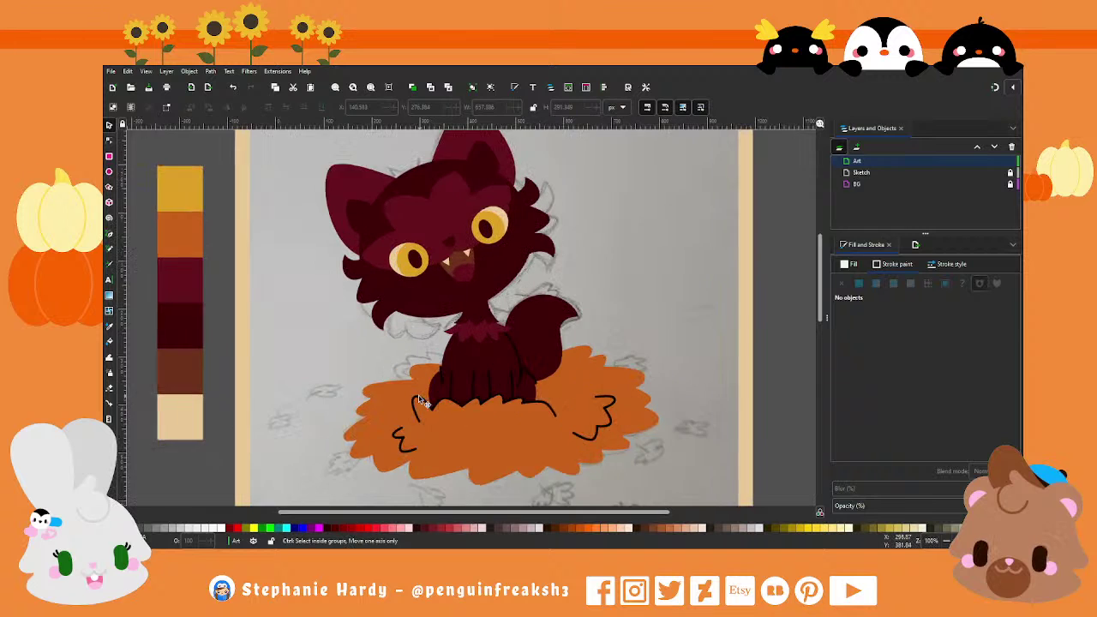
scroll(373, 386, "up", 1, "ctrl")
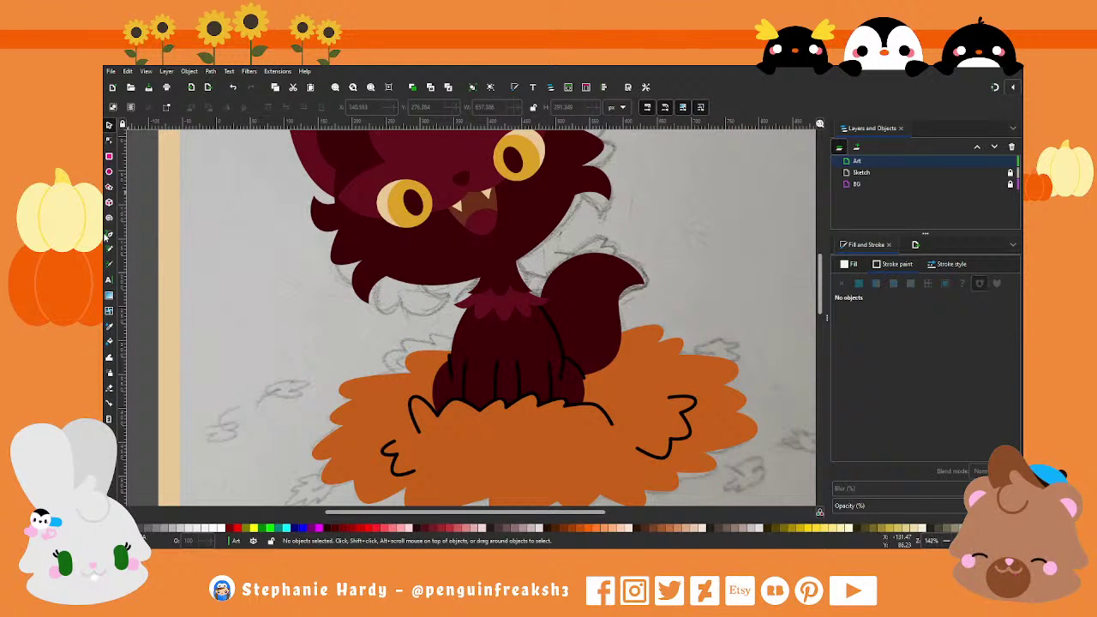
left_click(109, 249)
Step: Draw a closed zigzag shape beside the cat with no outline and a golden-yellow fill
left_click(376, 389)
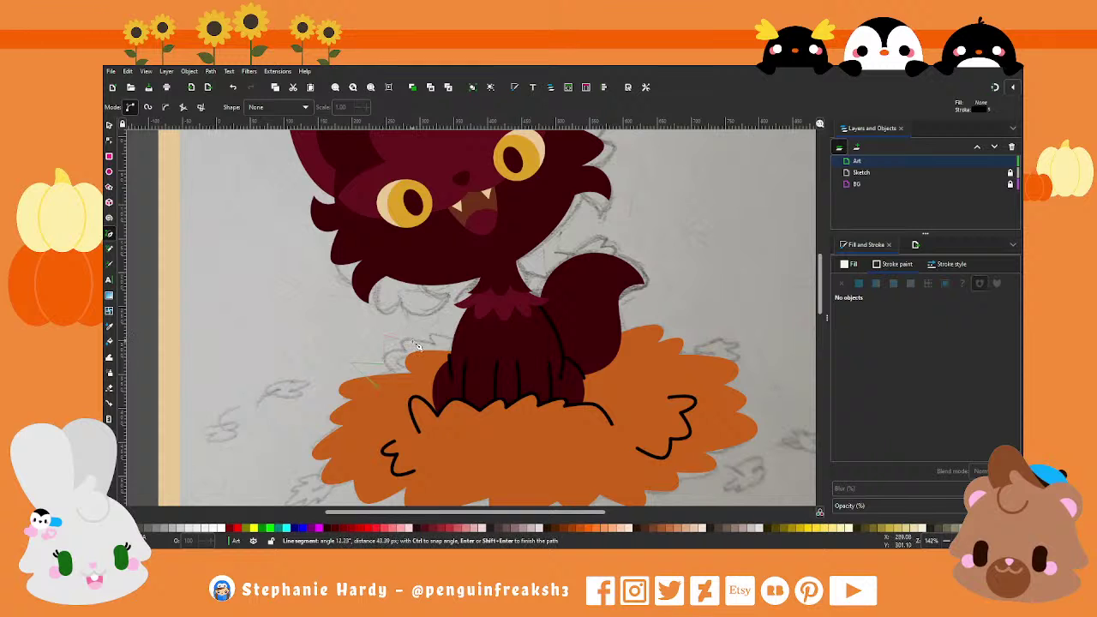
left_click(478, 331)
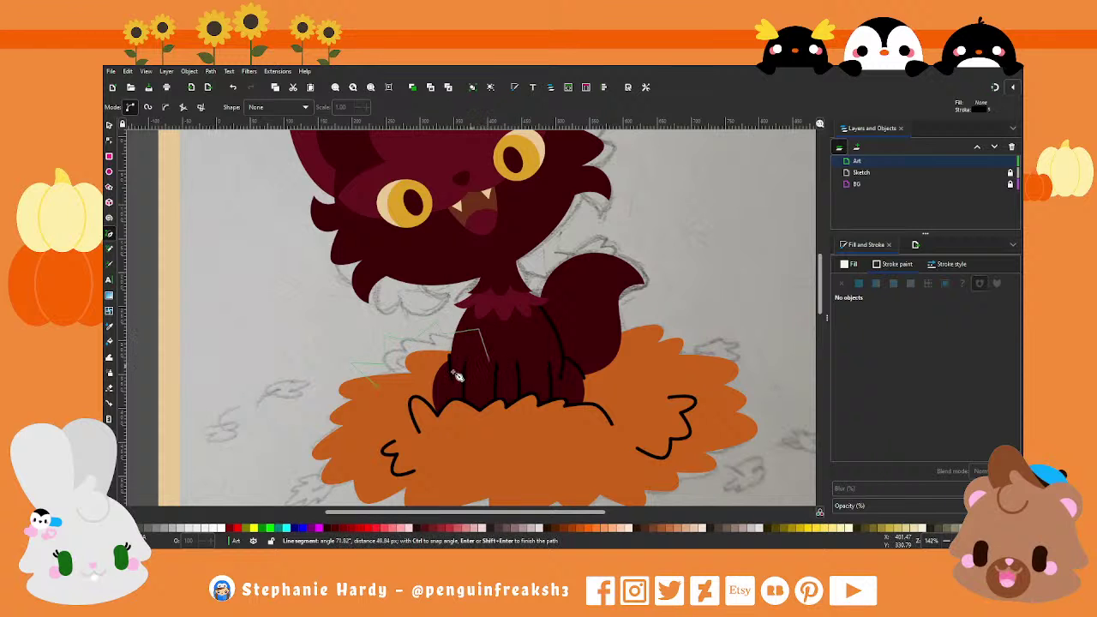
left_click(375, 388)
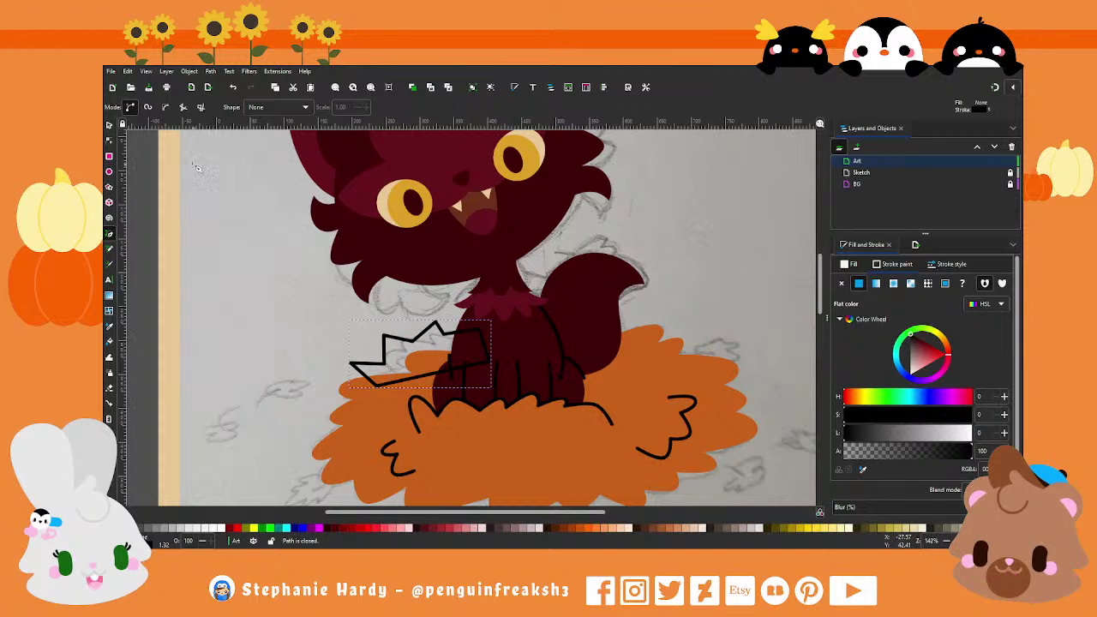
left_click(109, 126)
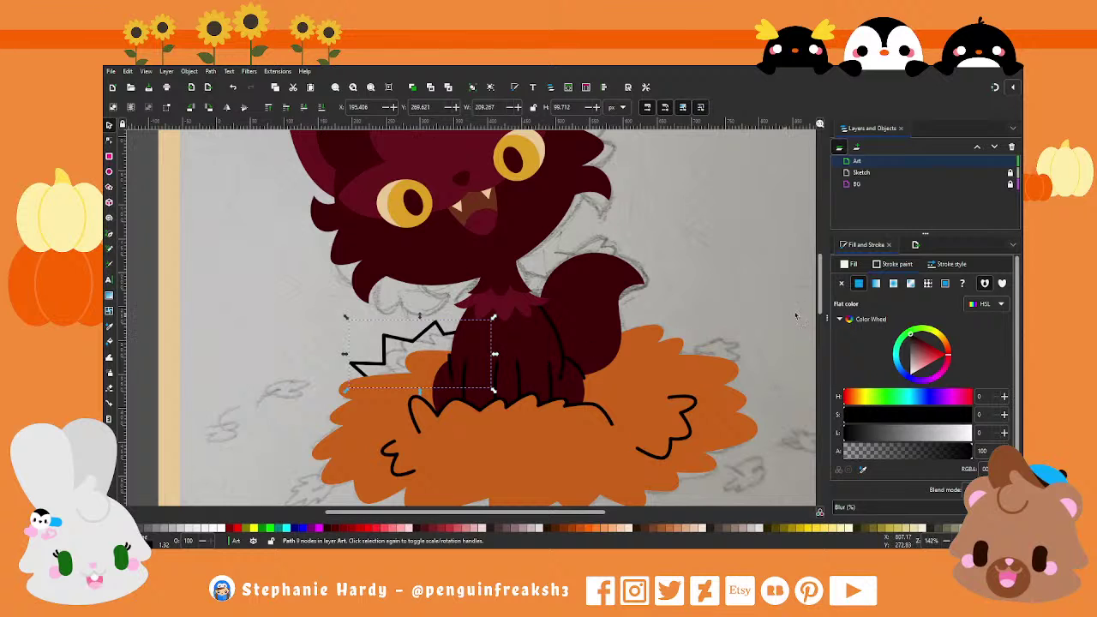
left_click(841, 285)
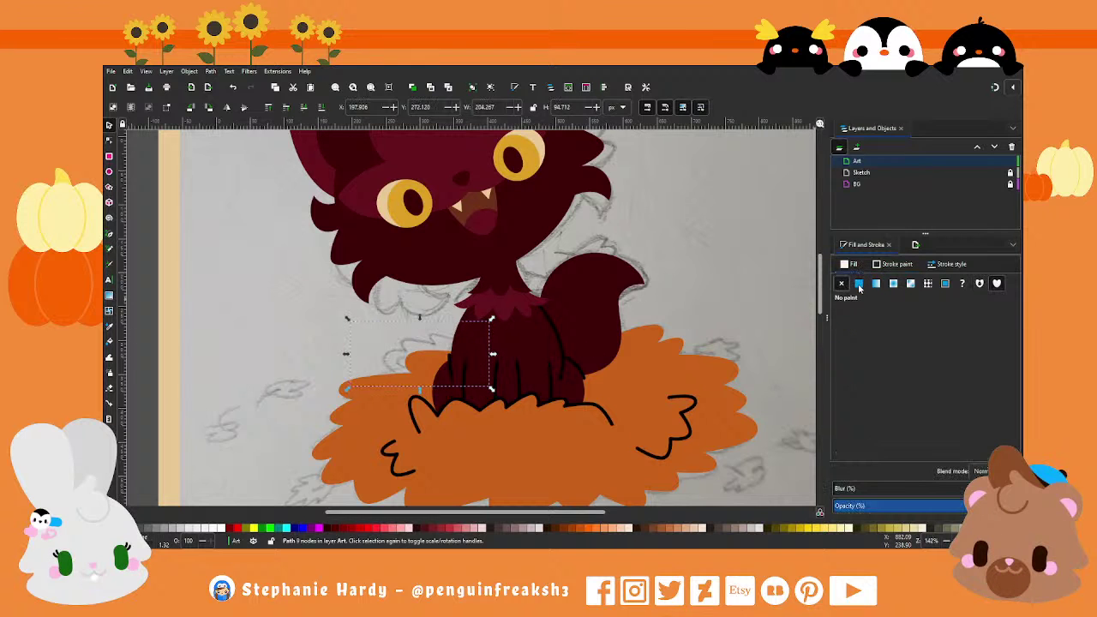
left_click(860, 284)
key("d")
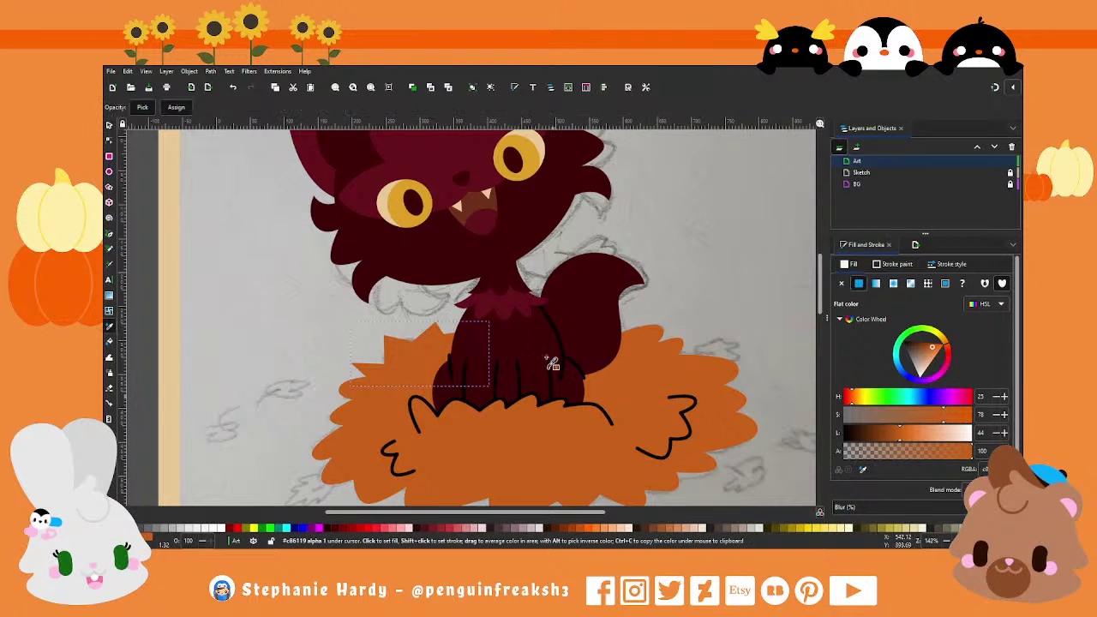
left_click(538, 176)
Step: Make the zigzag's tip nodes smooth curves and adjust them into rounded leaf tips
left_click(108, 142)
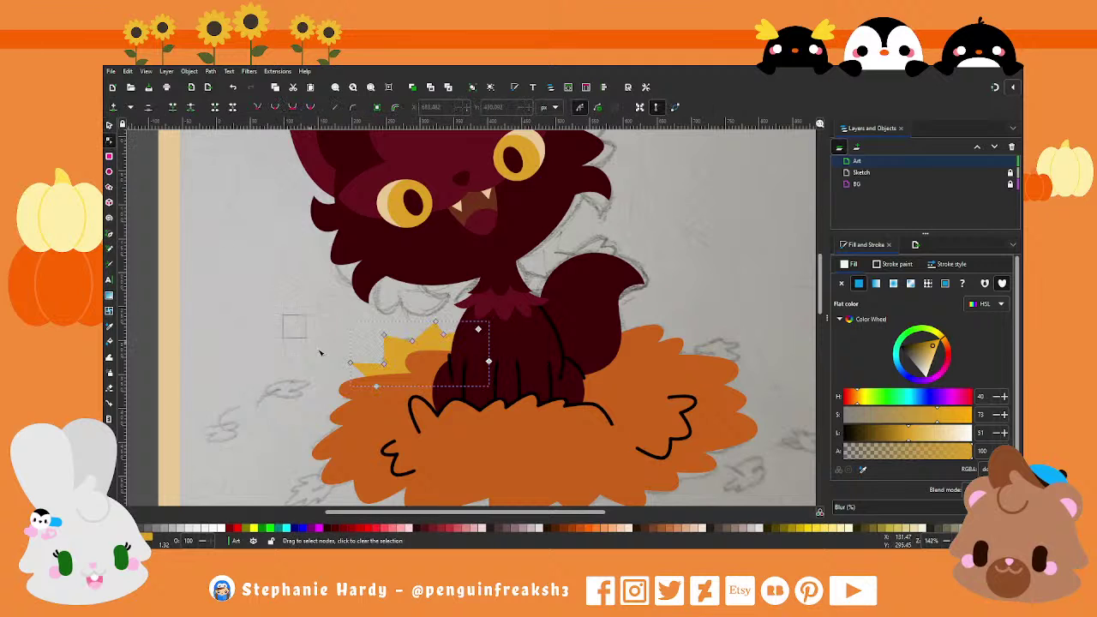
left_click_drag(283, 316, 362, 383)
left_click_drag(355, 316, 396, 348)
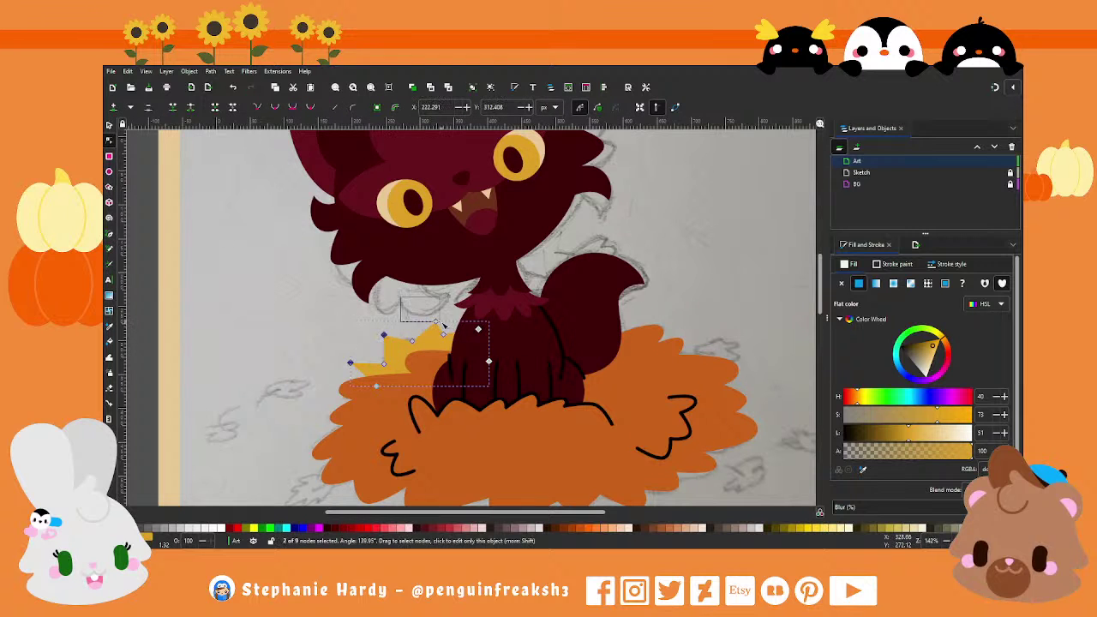
left_click_drag(399, 297, 453, 333)
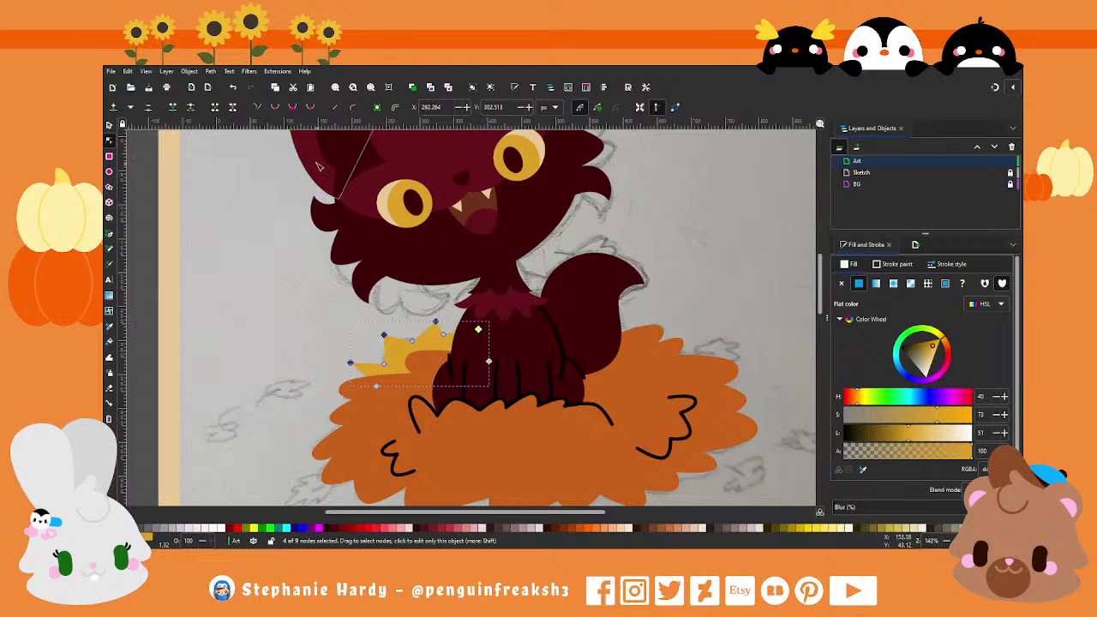
left_click(296, 108)
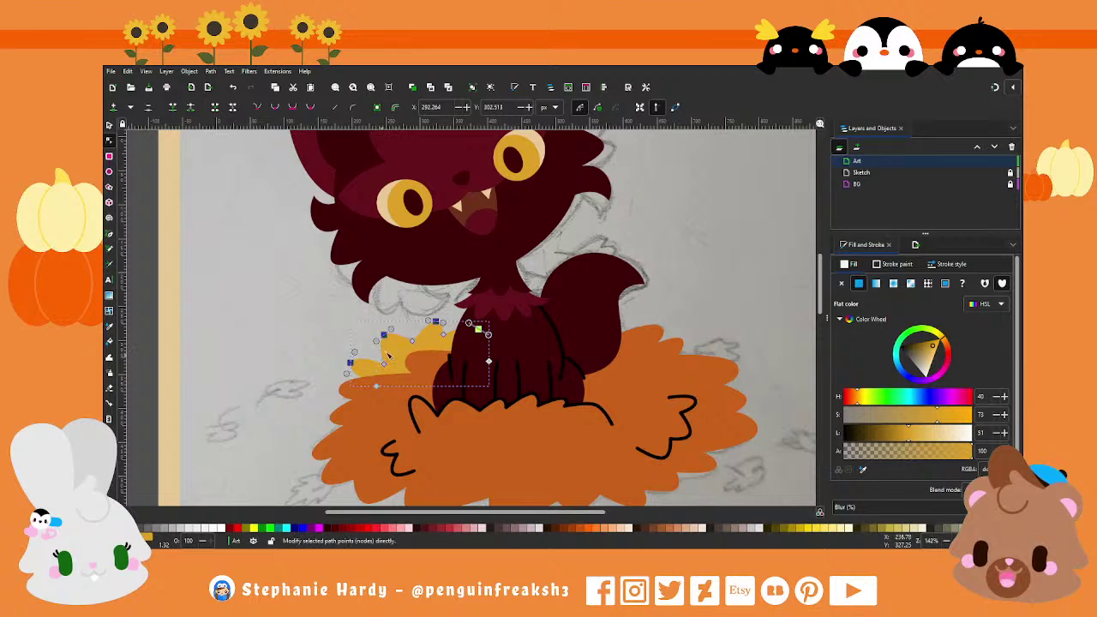
left_click_drag(388, 340, 374, 333)
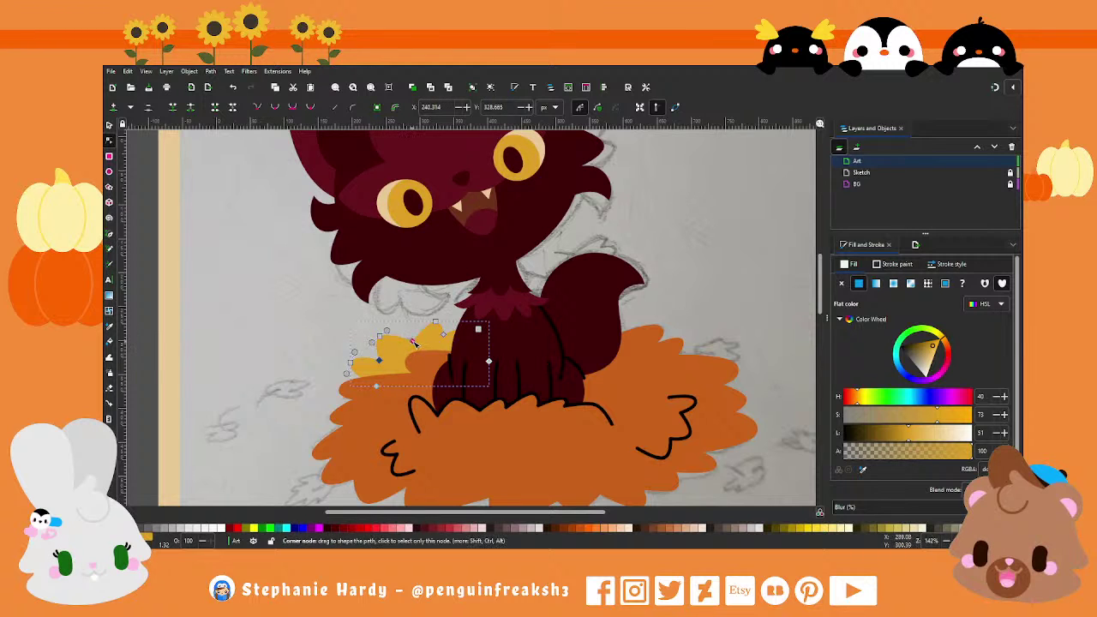
left_click_drag(414, 344, 414, 341)
key("s")
key("Escape")
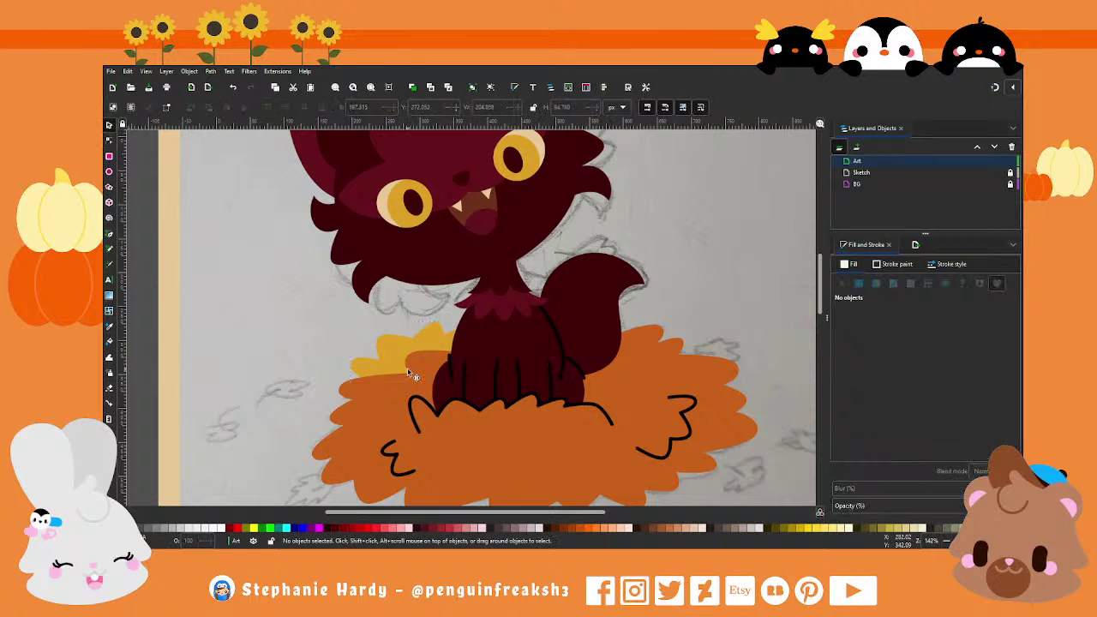
scroll(409, 376, "down", 2)
scroll(519, 394, "down", 1)
Step: Copy the yellow leaf, recolour the copy dark brown, and place it at the pile's lower left
scroll(457, 378, "up", 1, "ctrl")
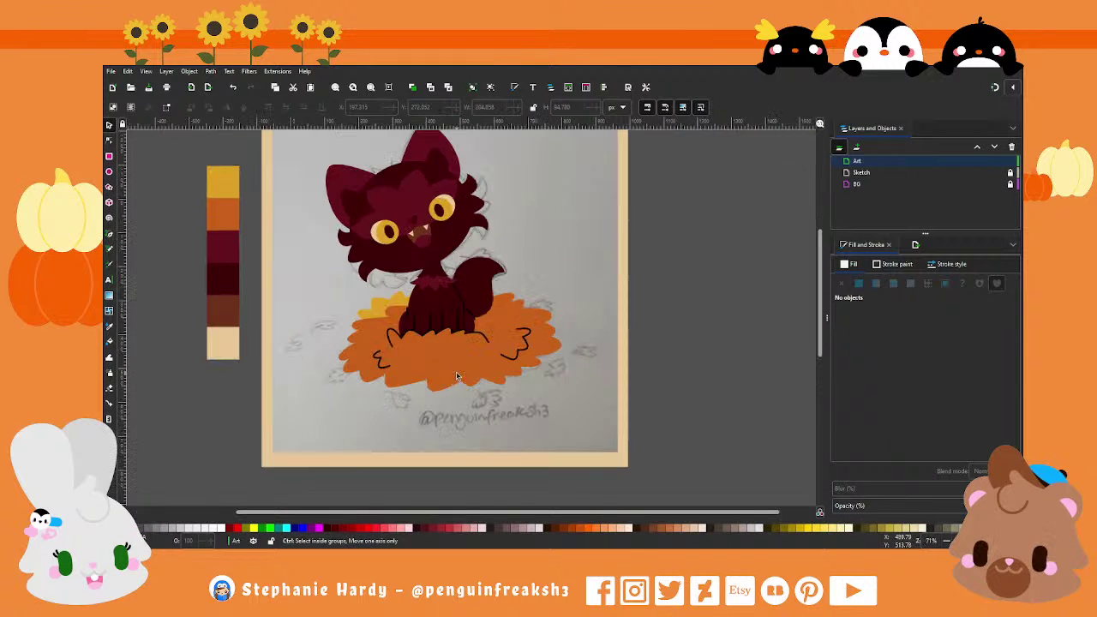
key("Tab")
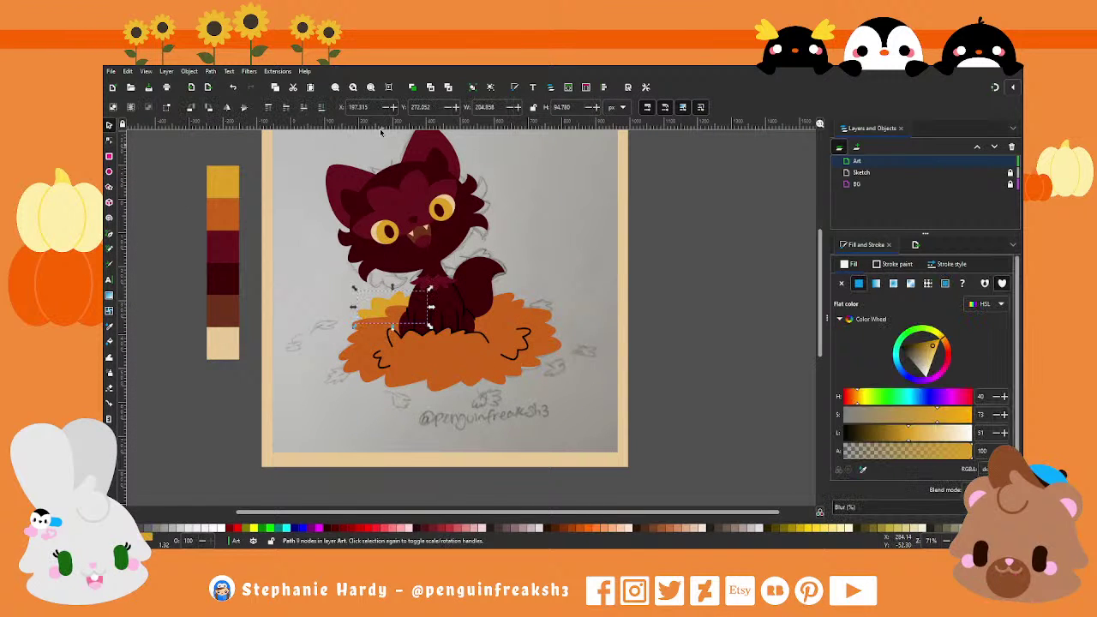
left_click_drag(406, 318, 506, 387)
left_click(321, 108)
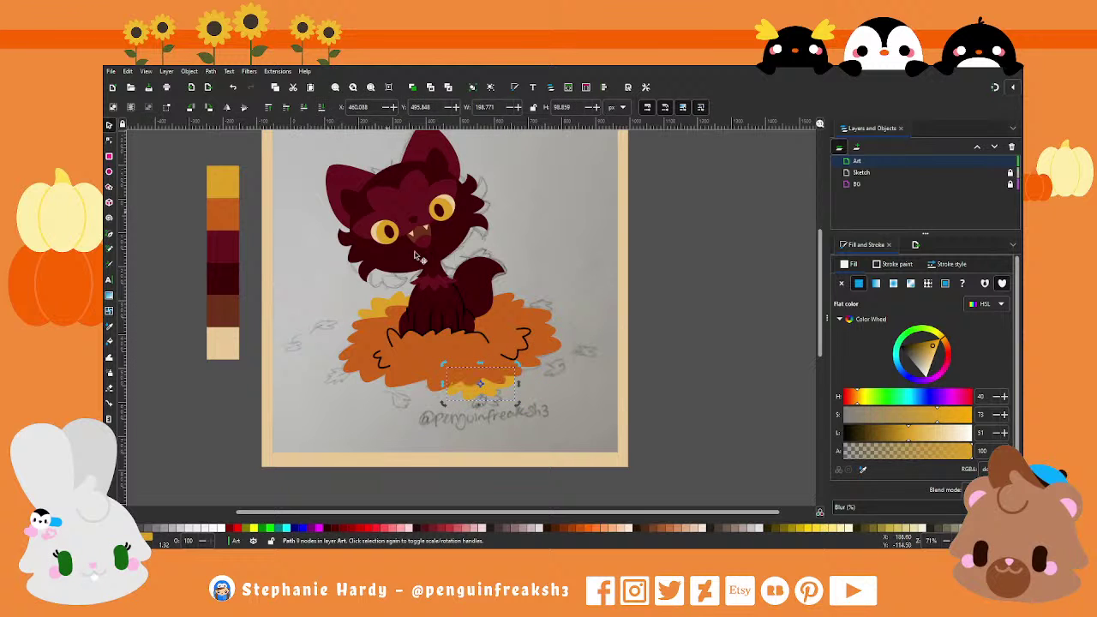
key("d")
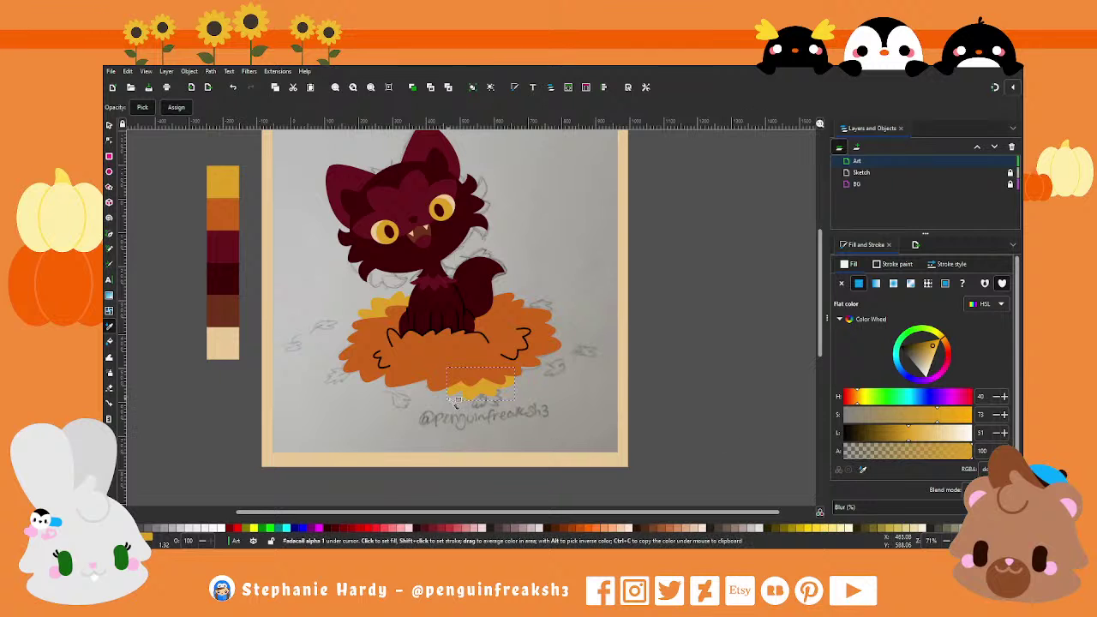
left_click(222, 313)
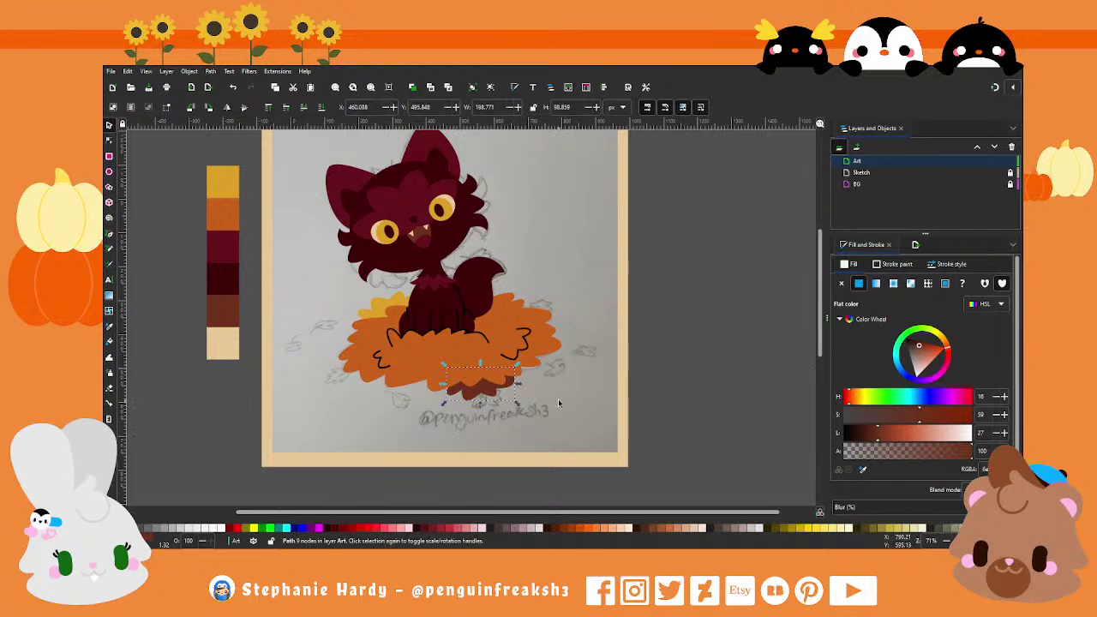
left_click(414, 87)
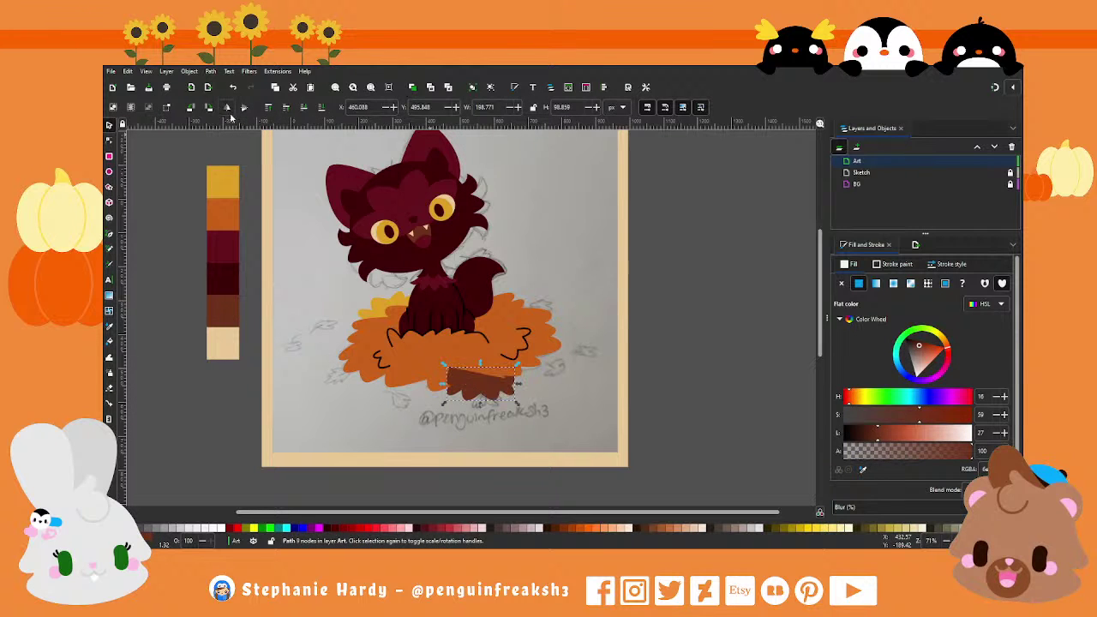
left_click_drag(493, 390, 417, 389)
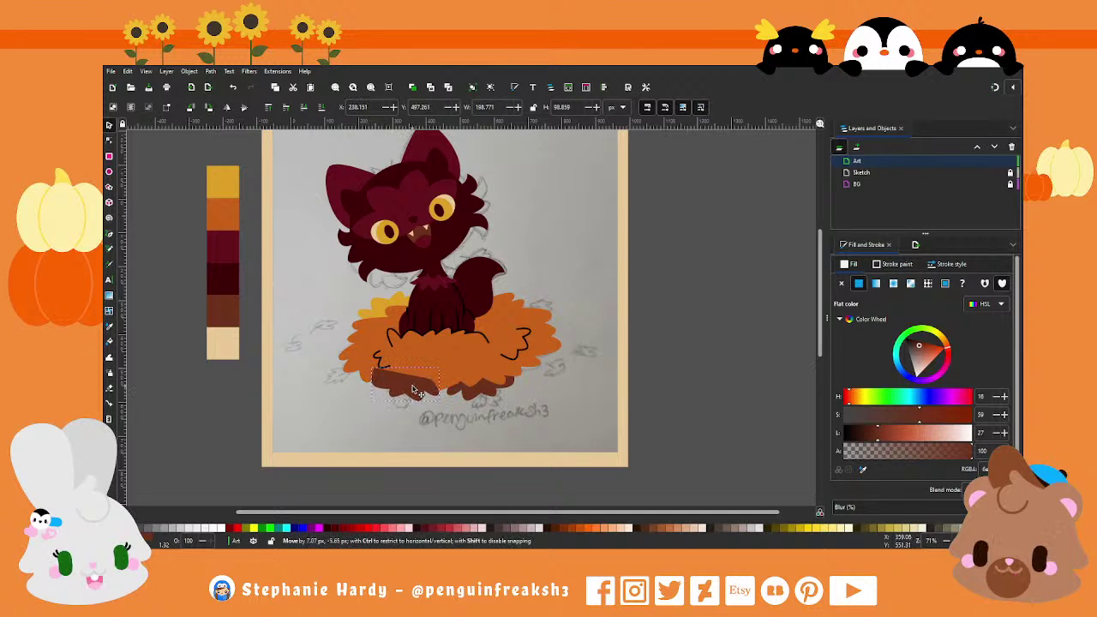
left_click(320, 107)
Step: Recolour the lower-left leaf golden yellow and tuck it behind the pile's right side
left_click(863, 471)
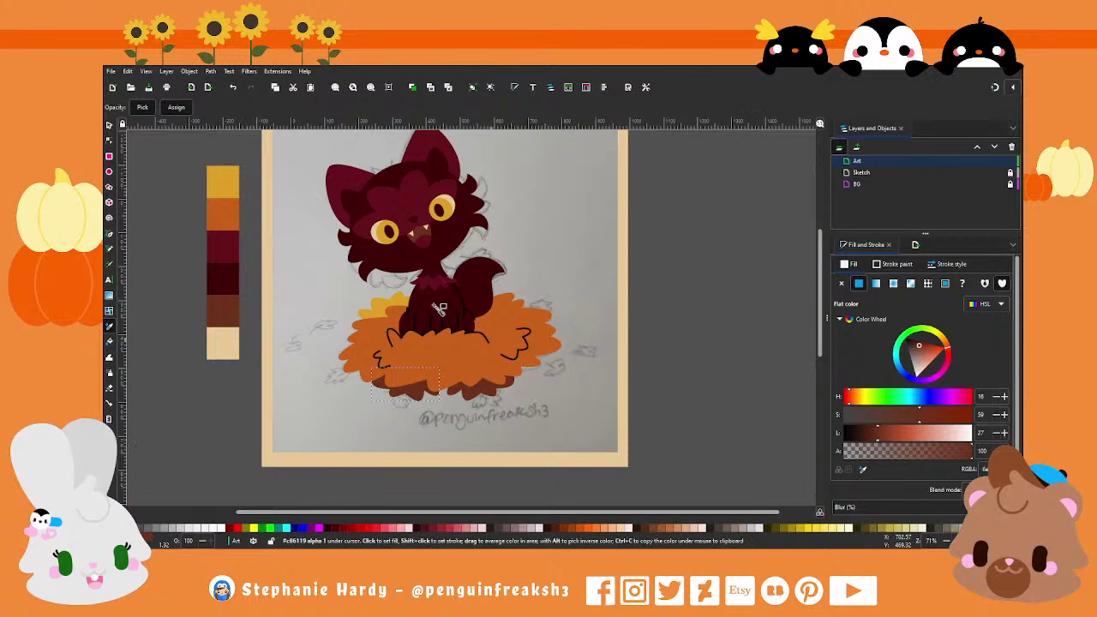
left_click(393, 315)
key("s")
key("Escape")
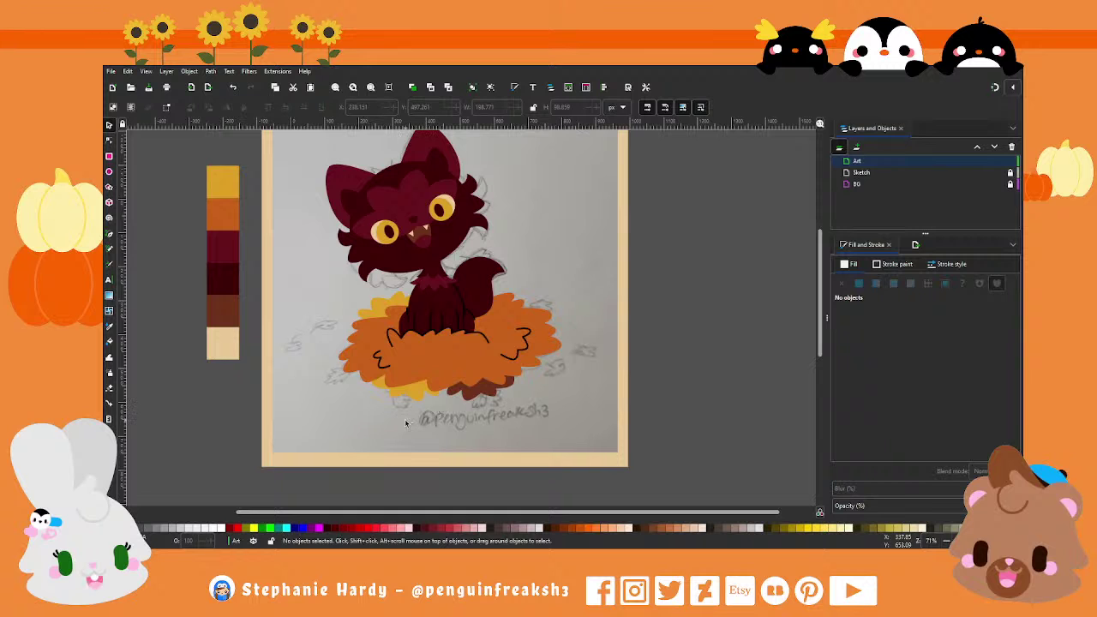
left_click(419, 400)
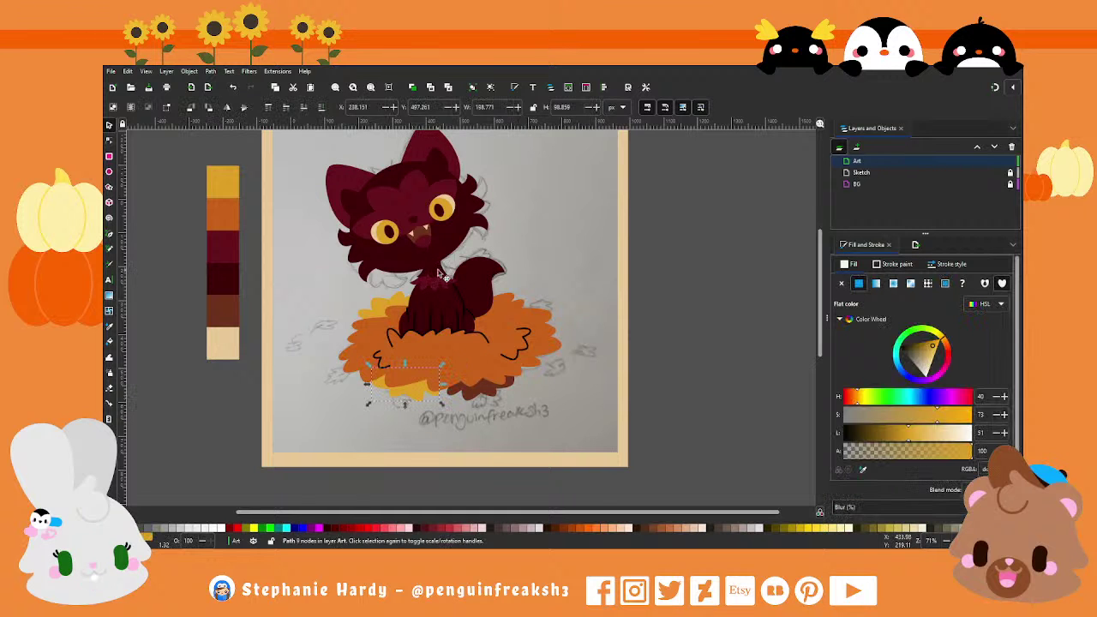
mouse_move(406, 390)
left_mouse_down()
mouse_move(533, 379)
mouse_move(553, 358)
left_mouse_up()
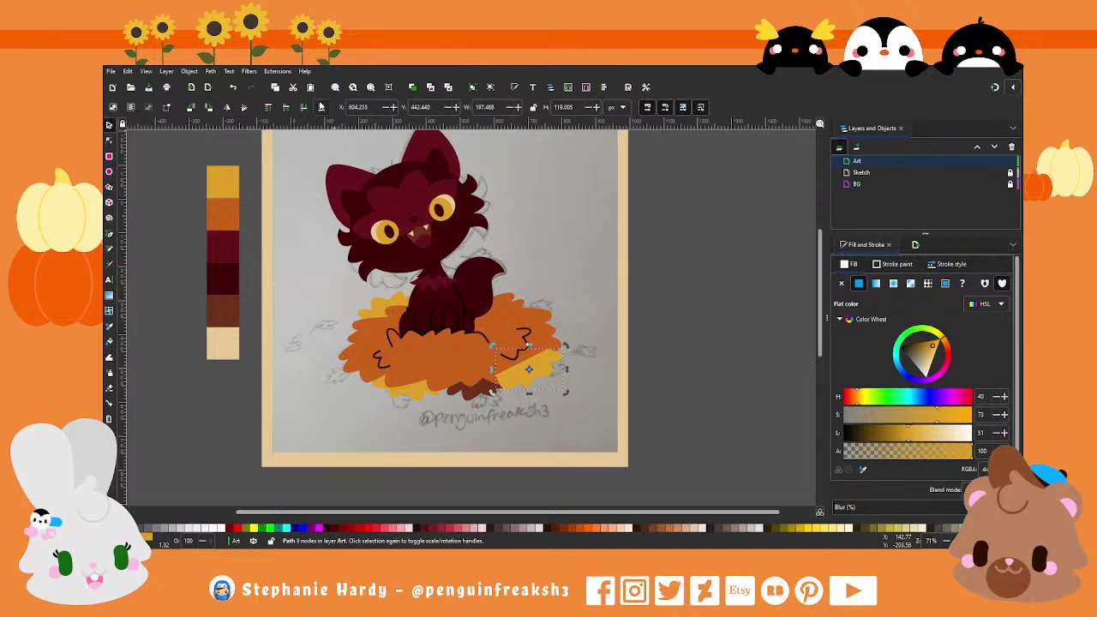
left_click(321, 107)
left_click(561, 425)
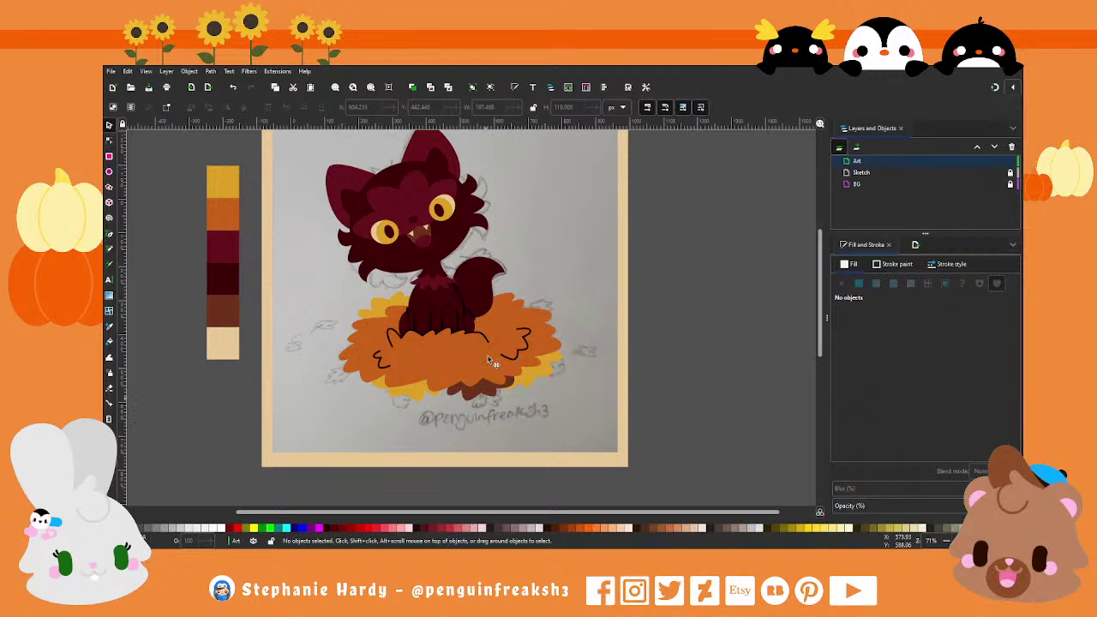
Step: Move the brown leaf up beside the tail and lower it behind the orange leaves
left_click_drag(488, 392, 508, 302)
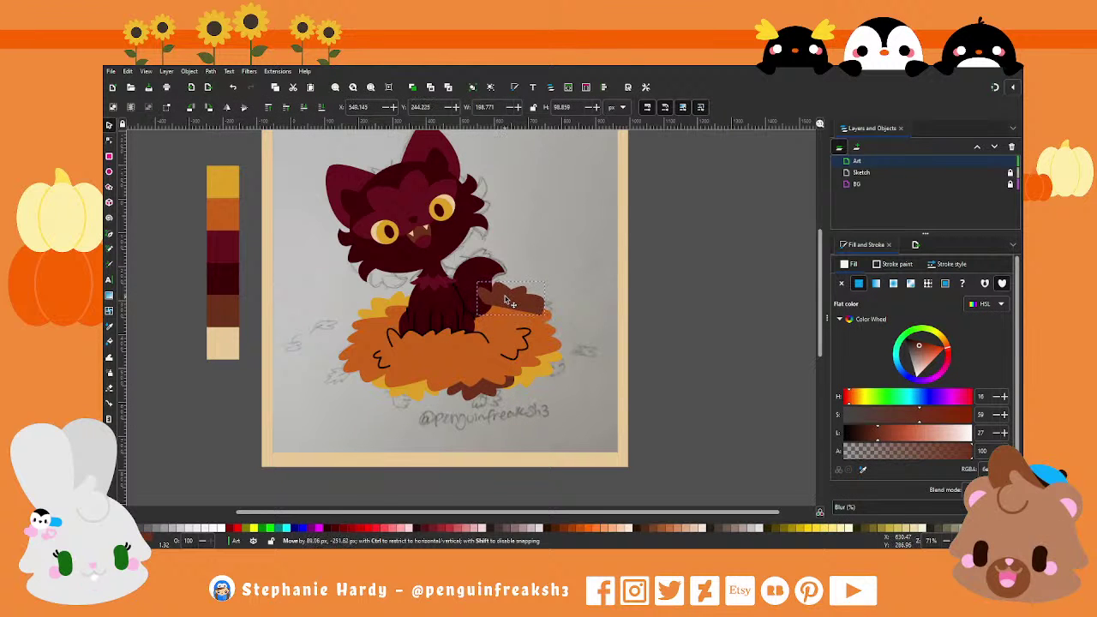
left_click_drag(508, 301, 513, 304)
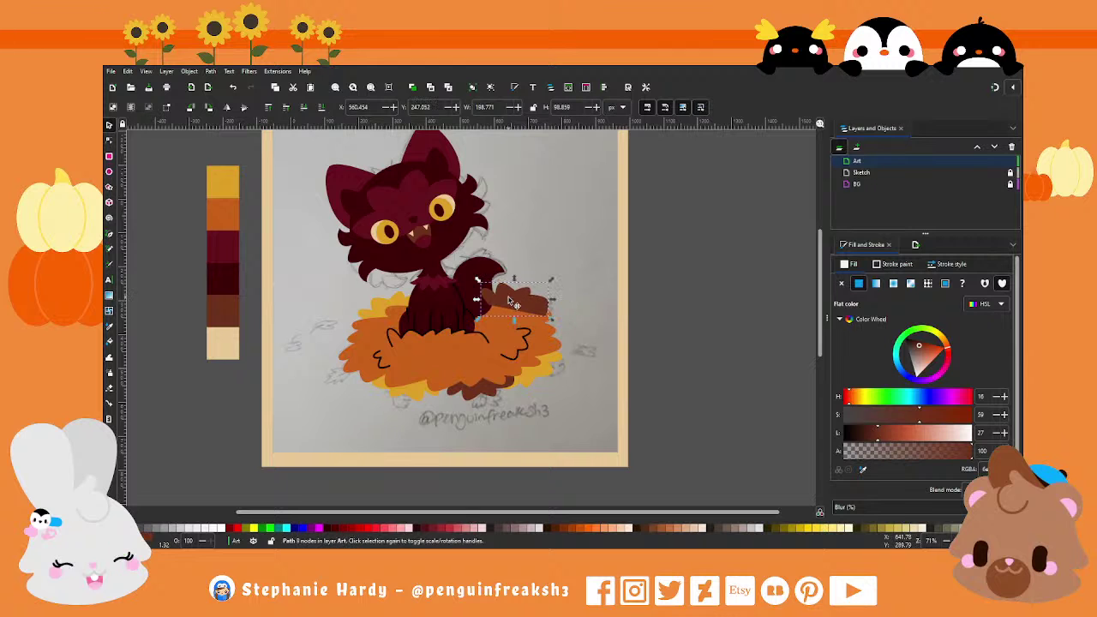
key("Page_Down")
key("Escape")
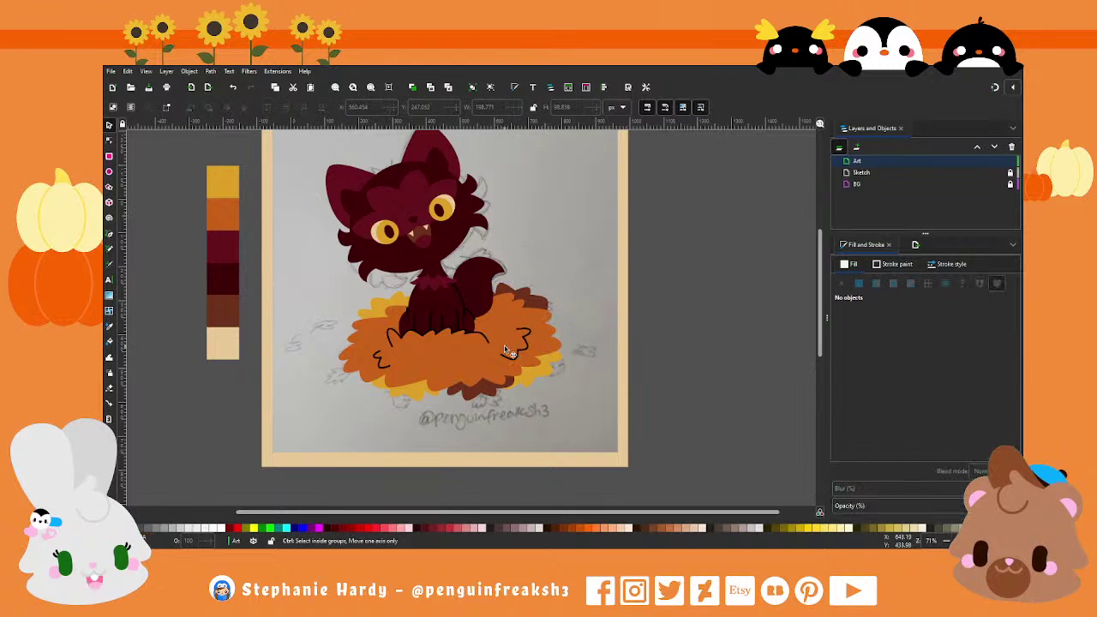
scroll(505, 352, "down", 1)
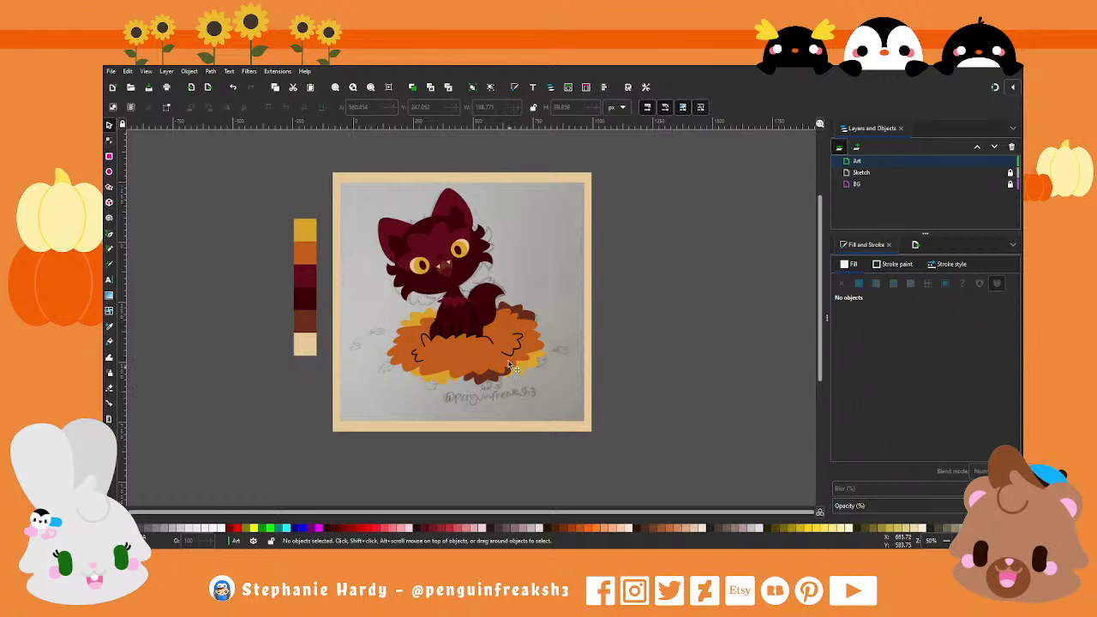
Step: Give the first two black leg lines an orange stroke sampled from the drawing
left_click(432, 325)
scroll(446, 328, "up", 3)
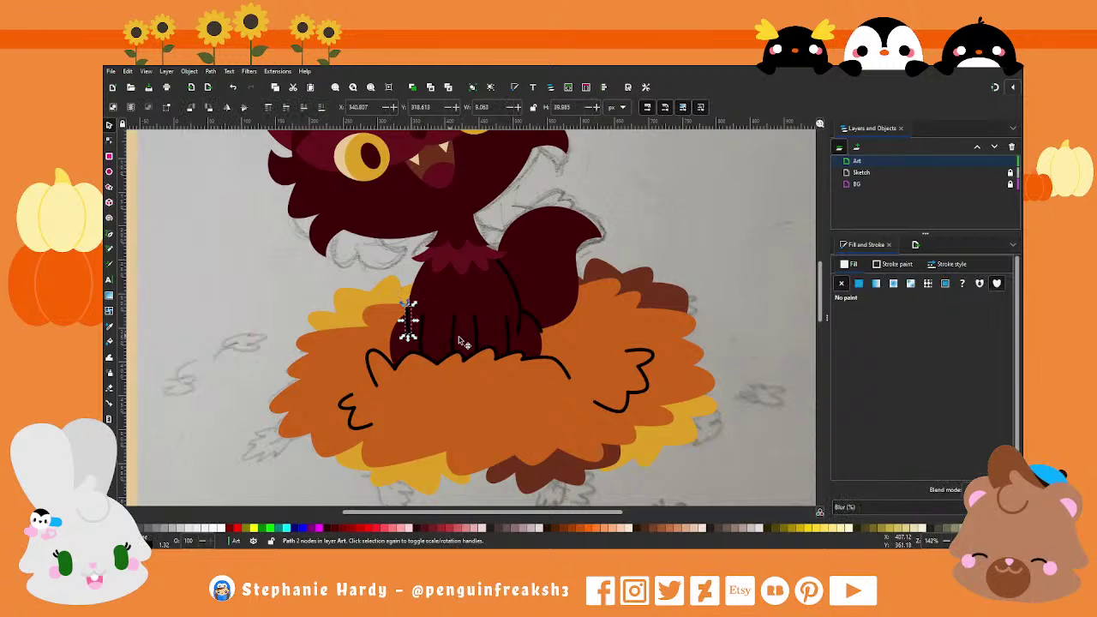
left_click(530, 324, "shift")
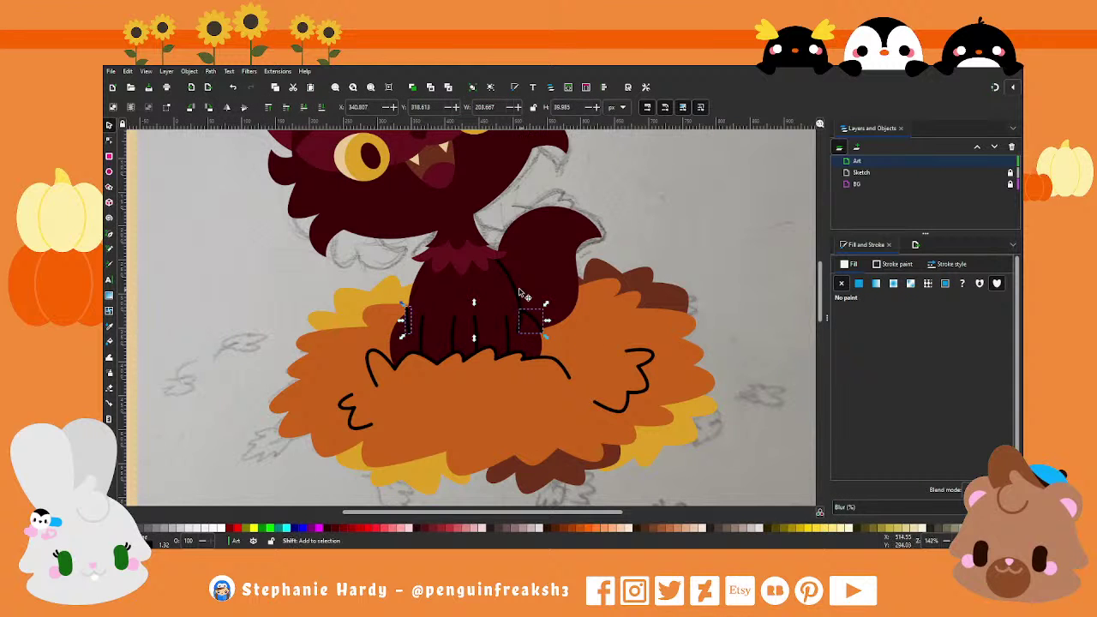
key("d")
left_click(897, 264)
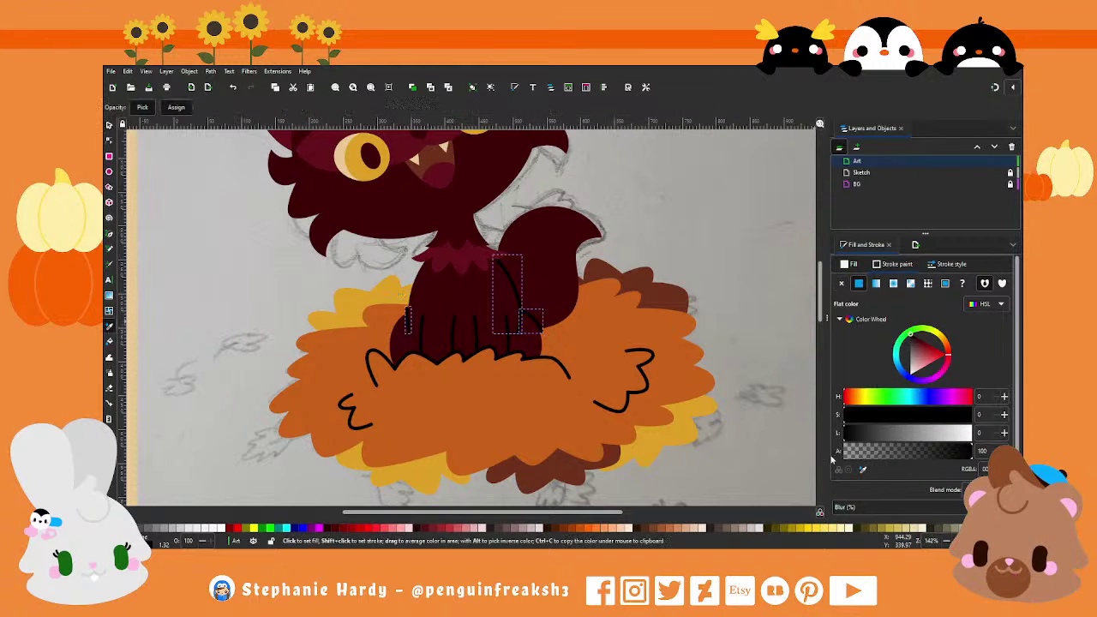
left_click(519, 339, "shift")
key("s")
Step: Give the remaining three black leg lines an orange stroke too
left_click(442, 330)
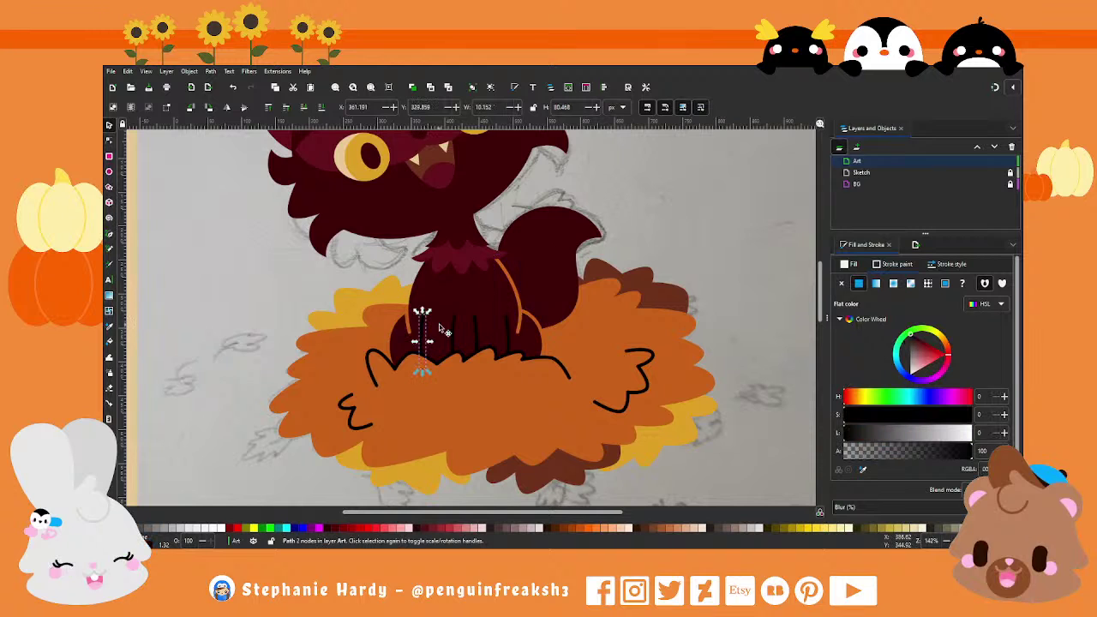
left_click(477, 328, "shift")
left_click(510, 328, "shift")
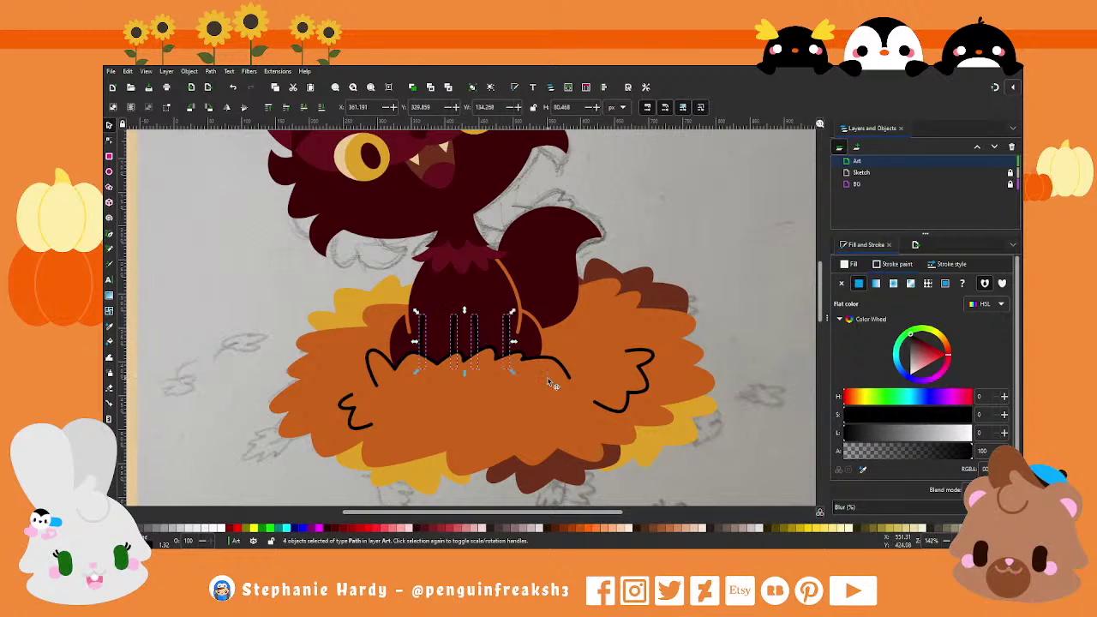
key("d")
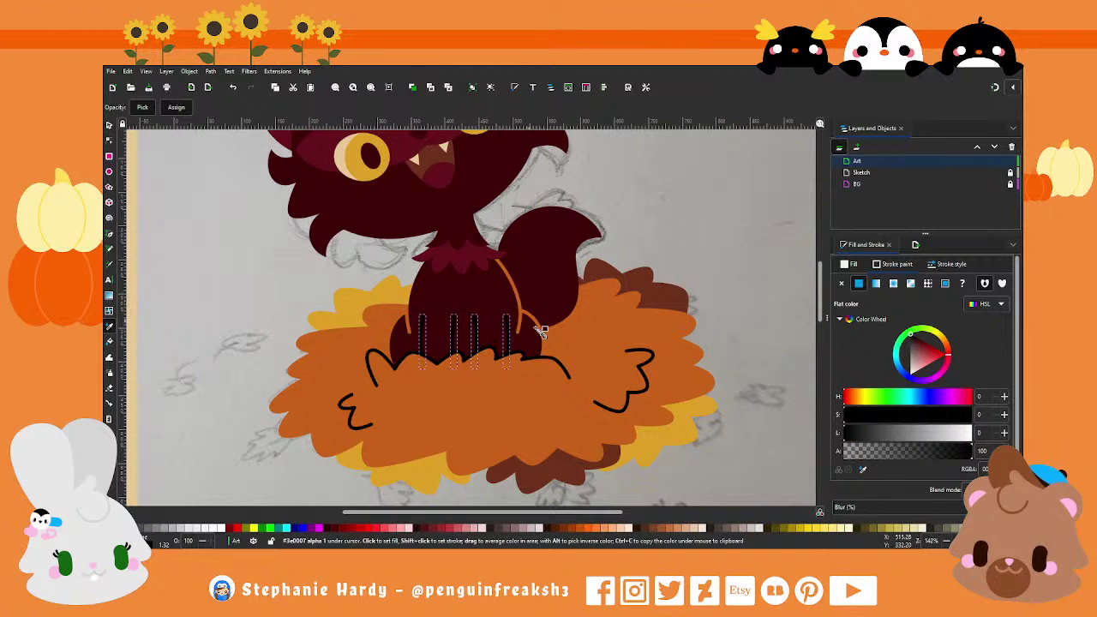
left_click(570, 347, "shift")
key("s")
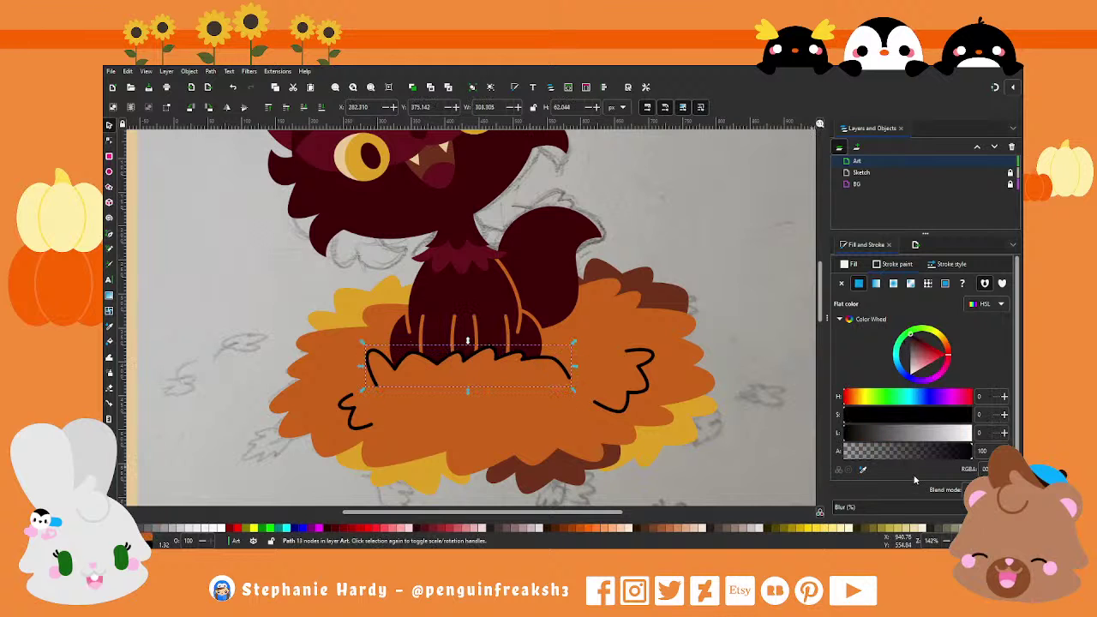
Step: Set the stroke of the two black squiggles on the leaf pile to dark red
left_click(549, 363)
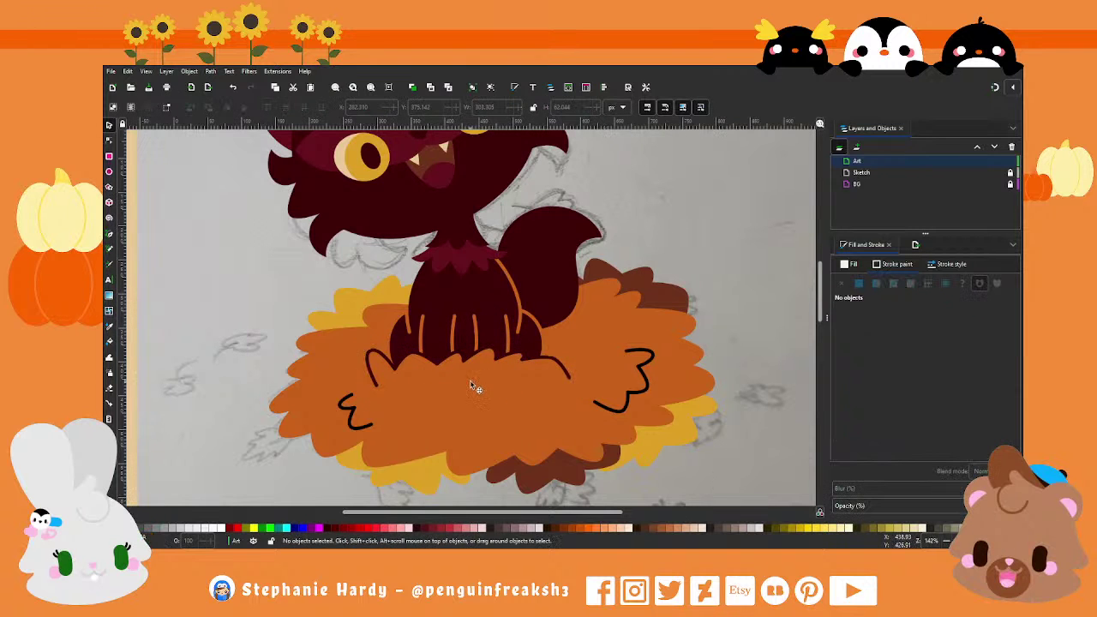
scroll(473, 381, "down", 1, "ctrl")
left_click(594, 393, "shift")
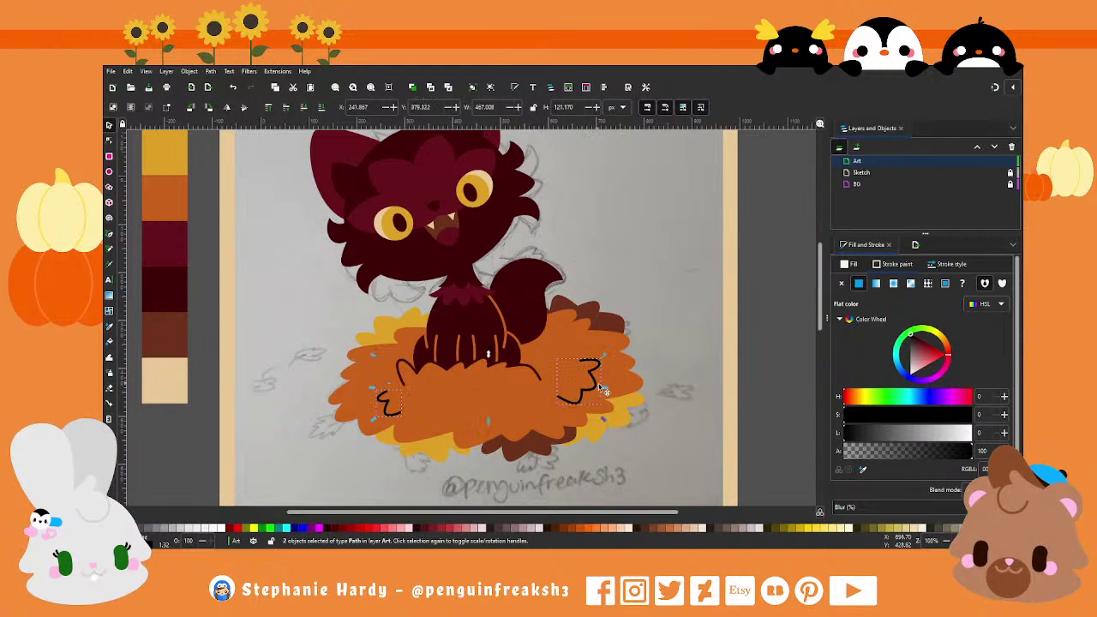
left_click(862, 469)
left_click(506, 331)
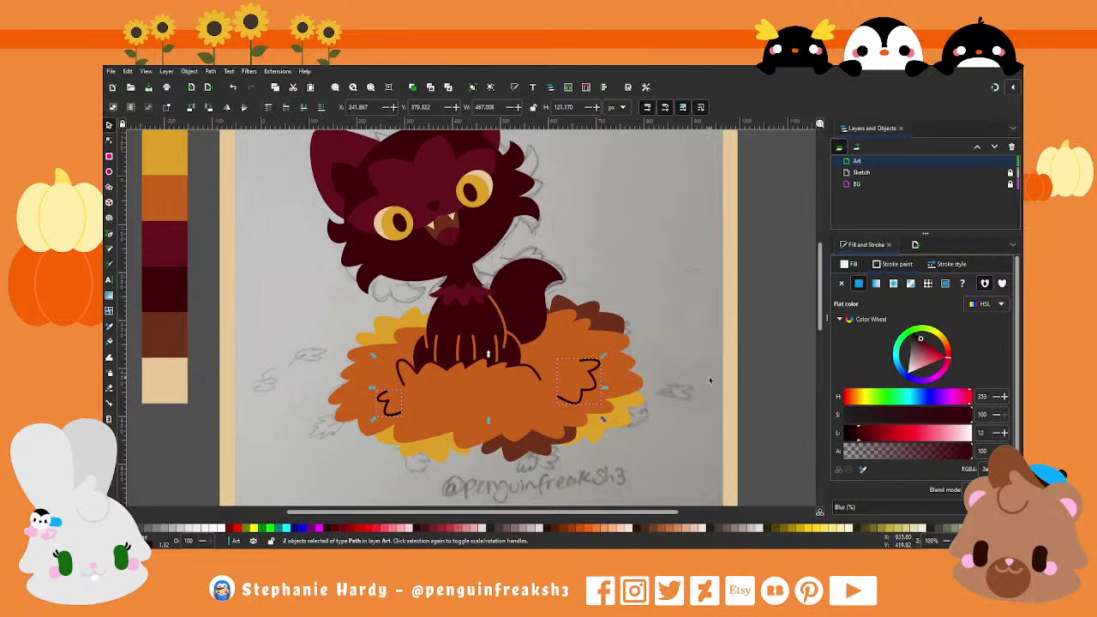
key("Escape")
scroll(508, 410, "down", 1, "ctrl")
scroll(505, 398, "down", 1, "ctrl")
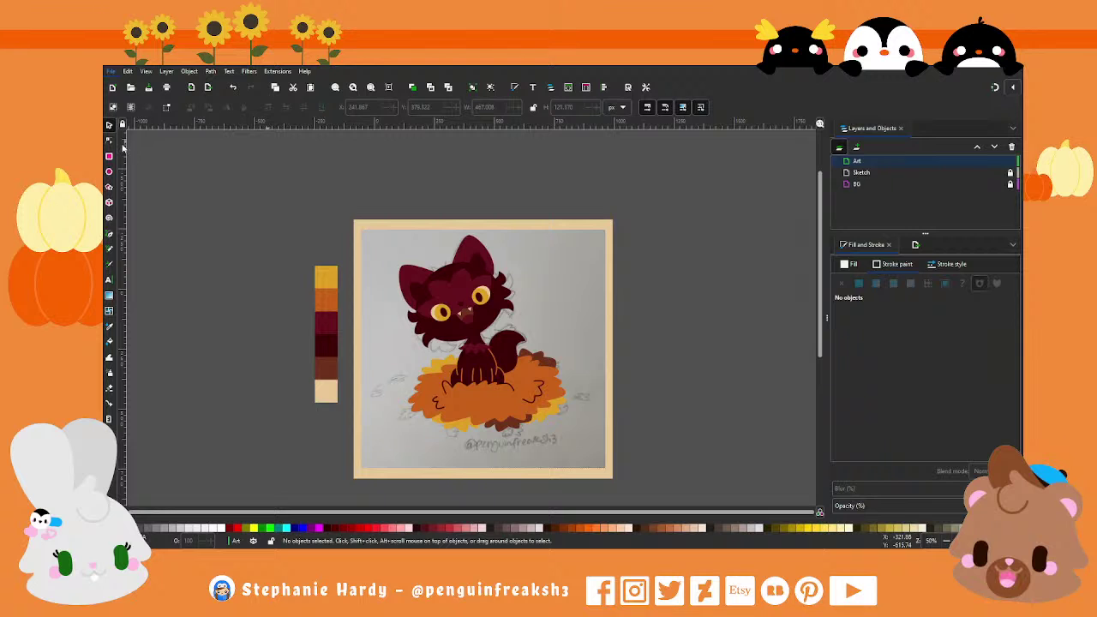
Step: Save the drawing and scroll up to the area above the cat's head
key("ctrl+s")
scroll(463, 384, "down", 1)
scroll(467, 377, "up", 1)
scroll(468, 375, "up", 1)
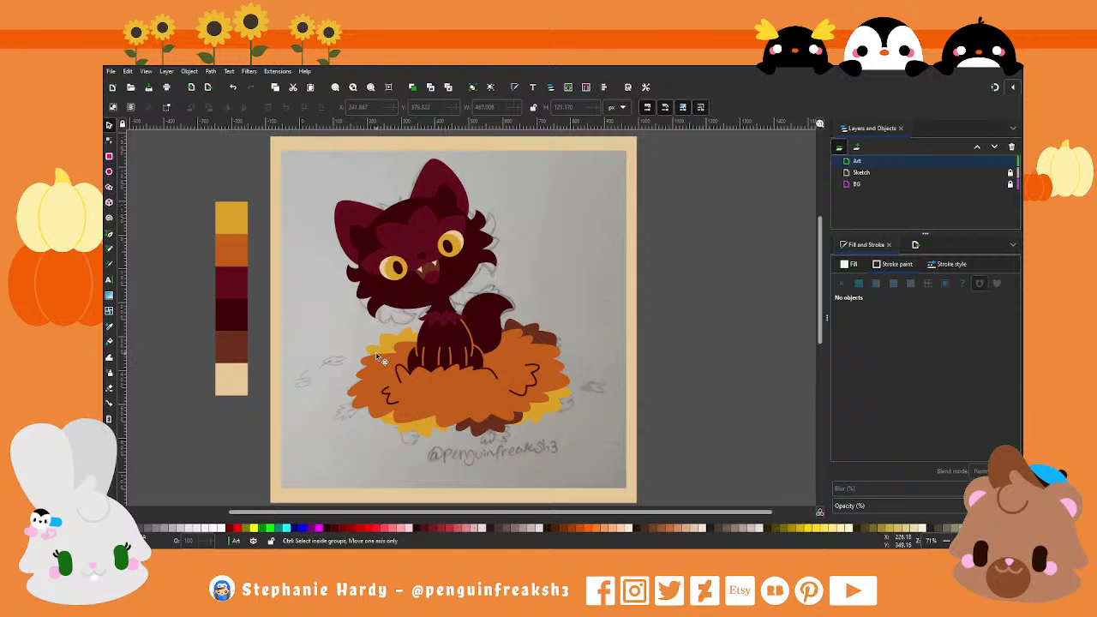
scroll(374, 353, "up", 1, "ctrl")
scroll(373, 355, "up", 1)
scroll(373, 355, "up", 1)
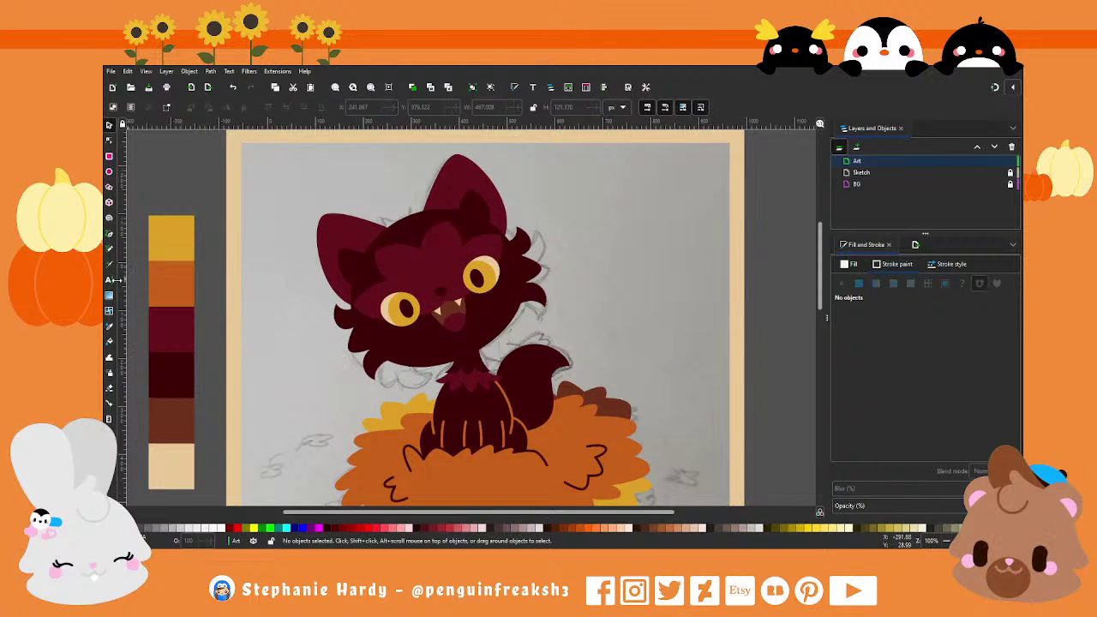
Step: Draw a closed leaf outline with the Pen tool beside the cat's ear
left_click(110, 234)
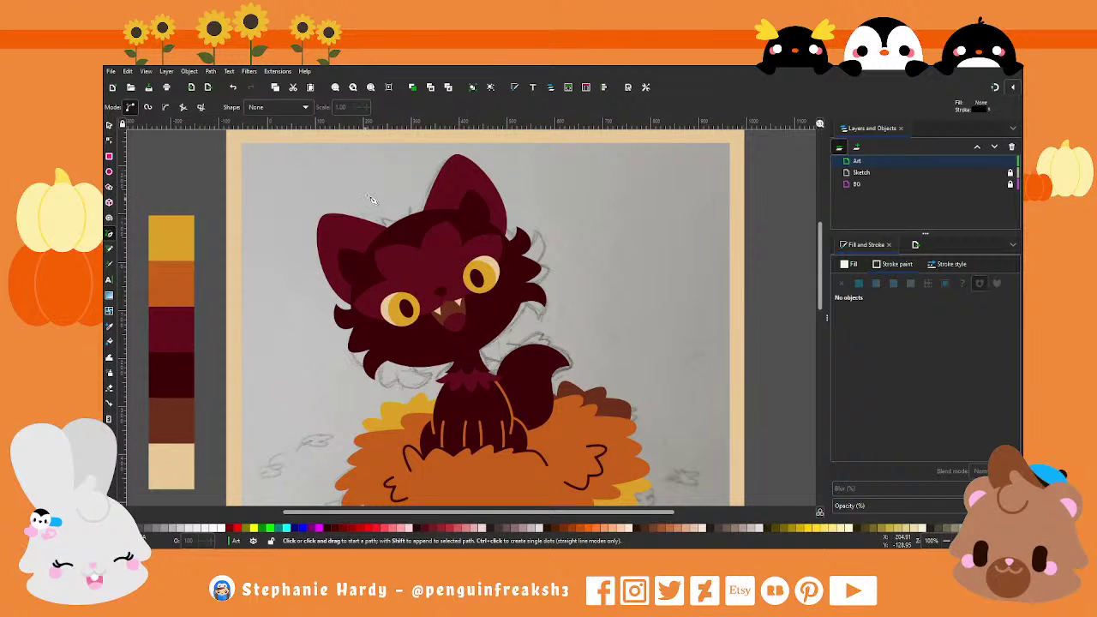
left_click(385, 195)
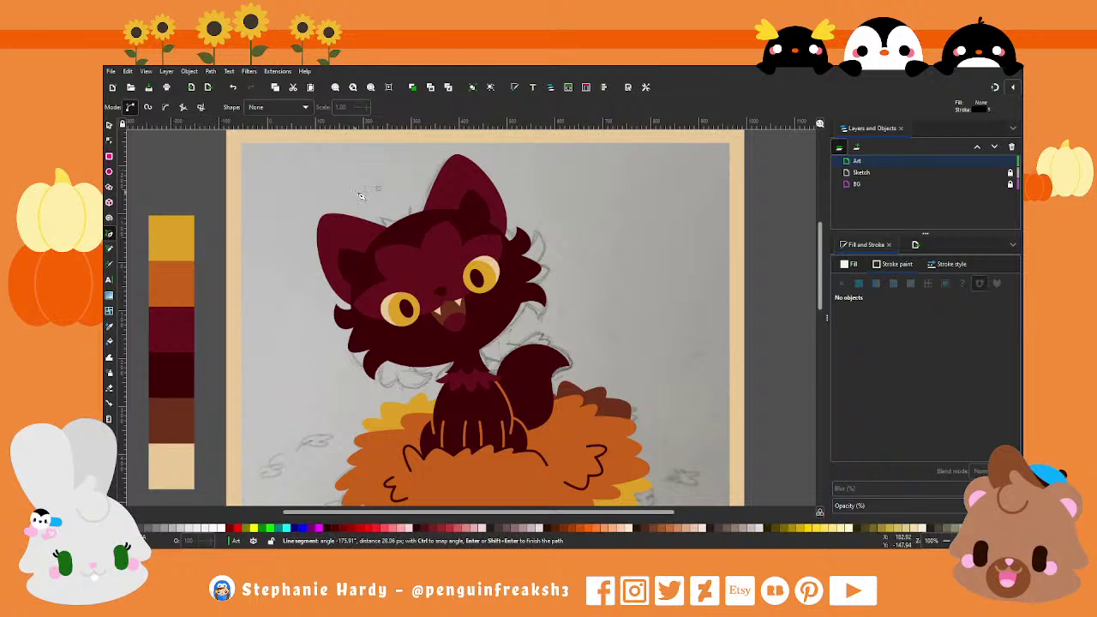
left_click(377, 187)
left_click(360, 204)
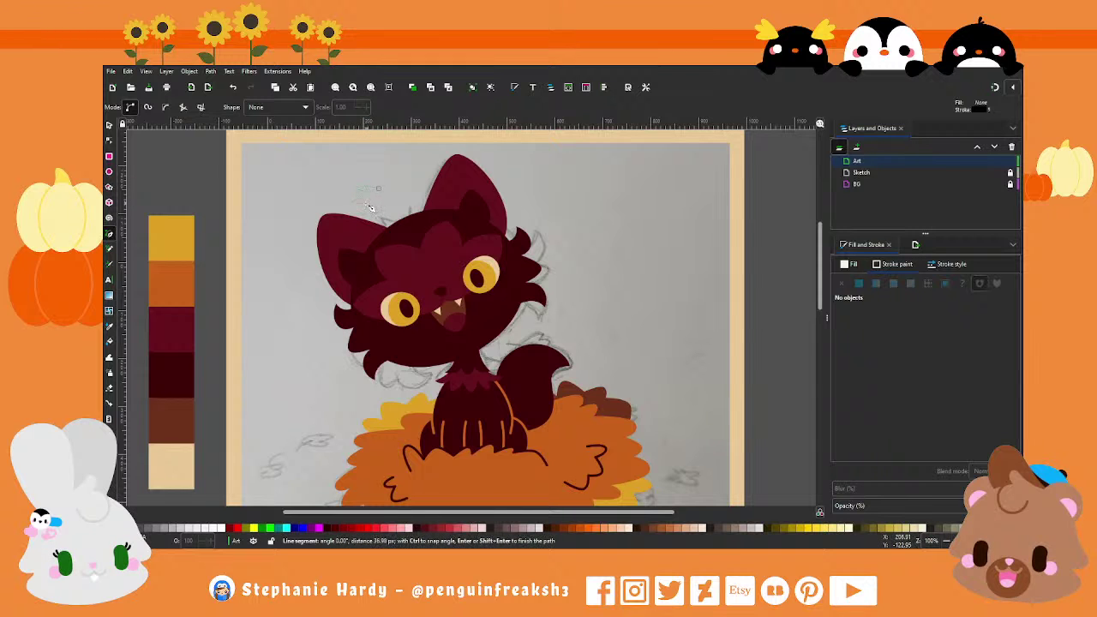
left_click(370, 209)
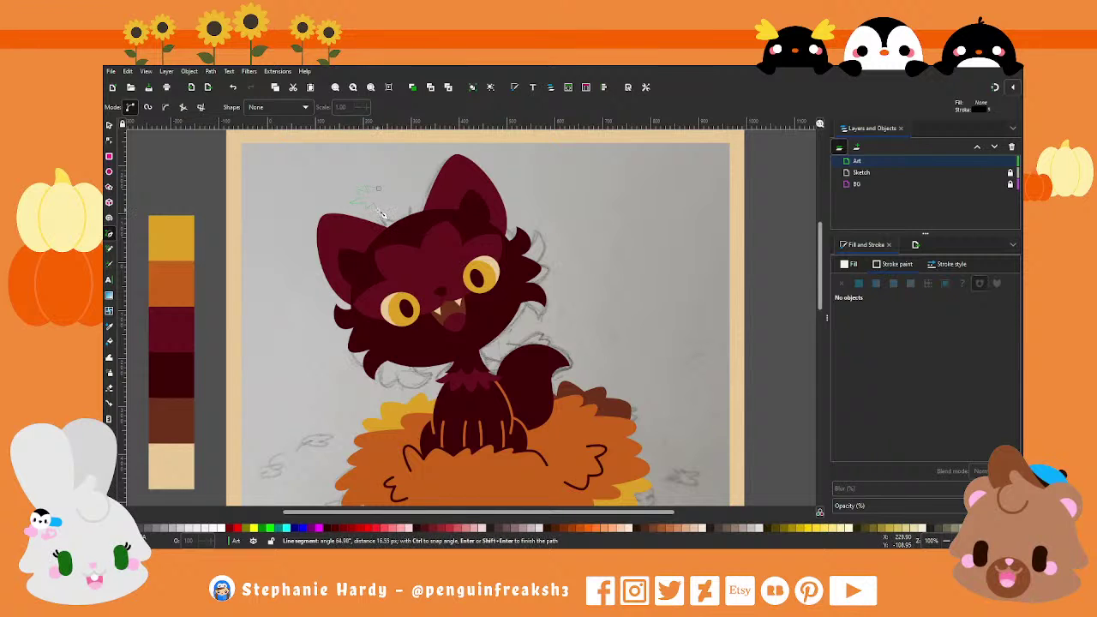
left_click(377, 188)
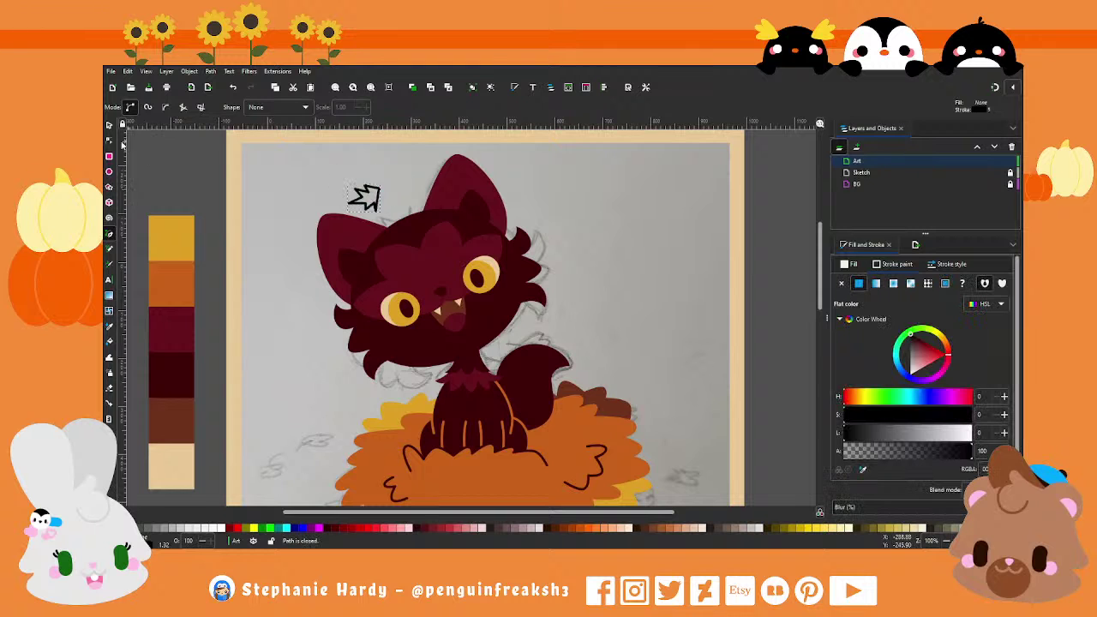
Step: Make the leaf's nodes smooth curves and reshape its bottom edge
left_click(110, 141)
left_click_drag(378, 187, 387, 198)
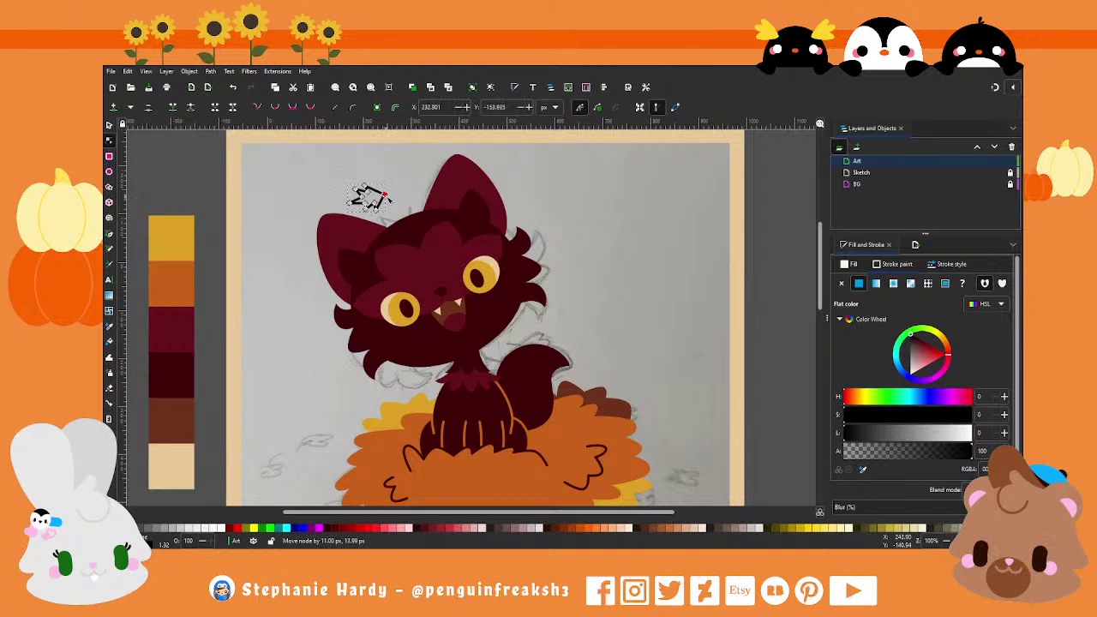
scroll(374, 185, "up", 3, "ctrl")
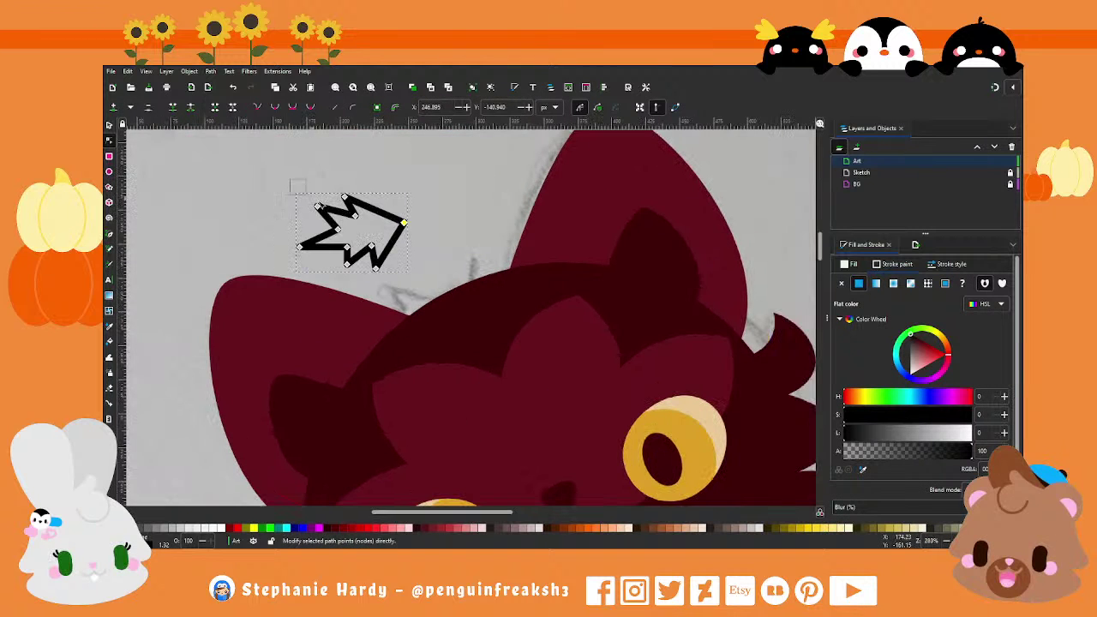
left_click_drag(297, 186, 331, 264)
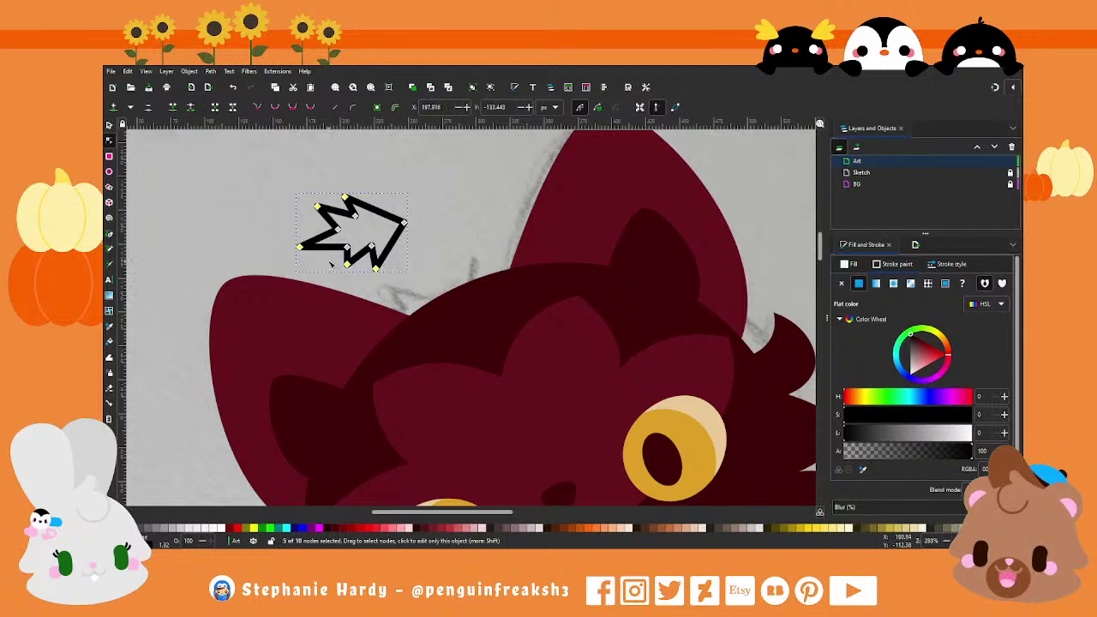
left_click(292, 107)
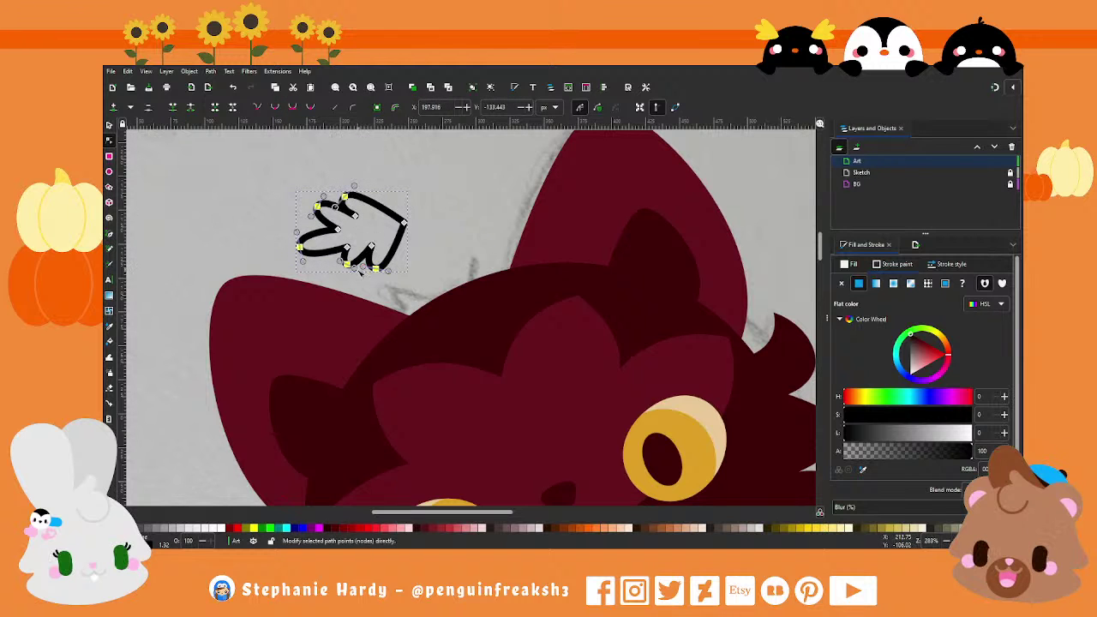
left_click_drag(346, 264, 337, 266)
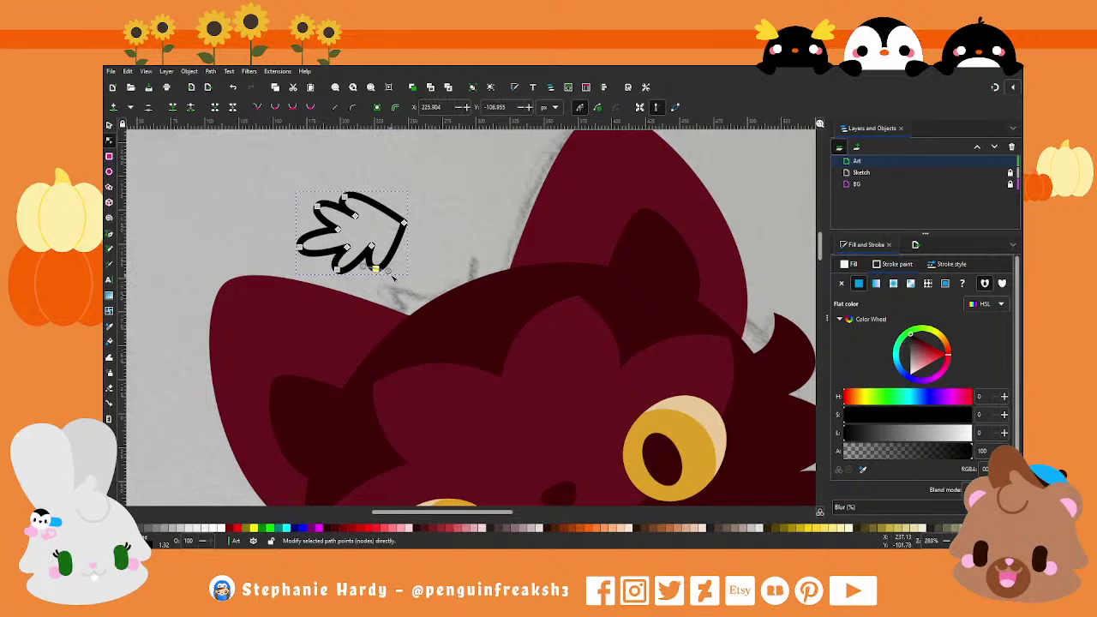
left_click_drag(382, 276, 385, 273)
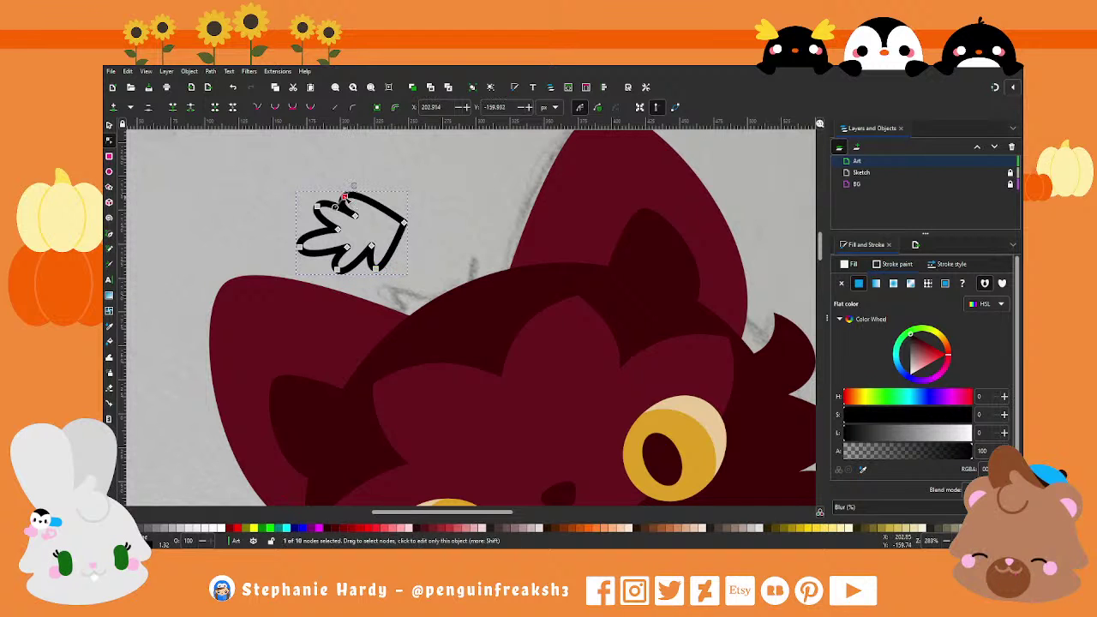
Step: Refine the leaf's upper-right and lower-right lobes by dragging their segments
left_click(347, 195)
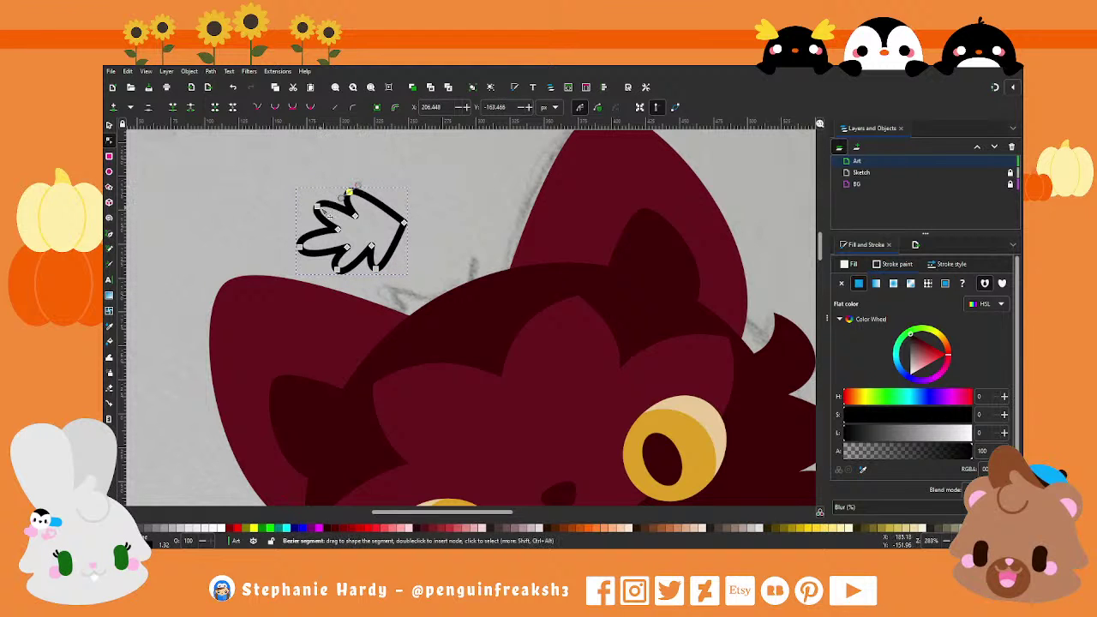
left_click(352, 216)
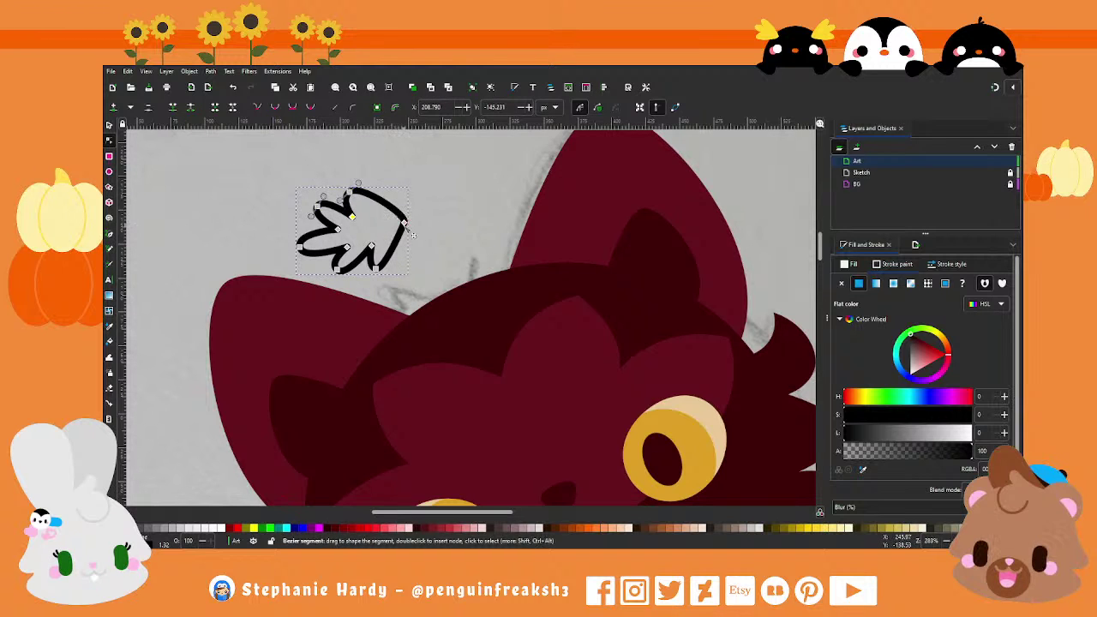
left_click_drag(403, 215, 392, 201)
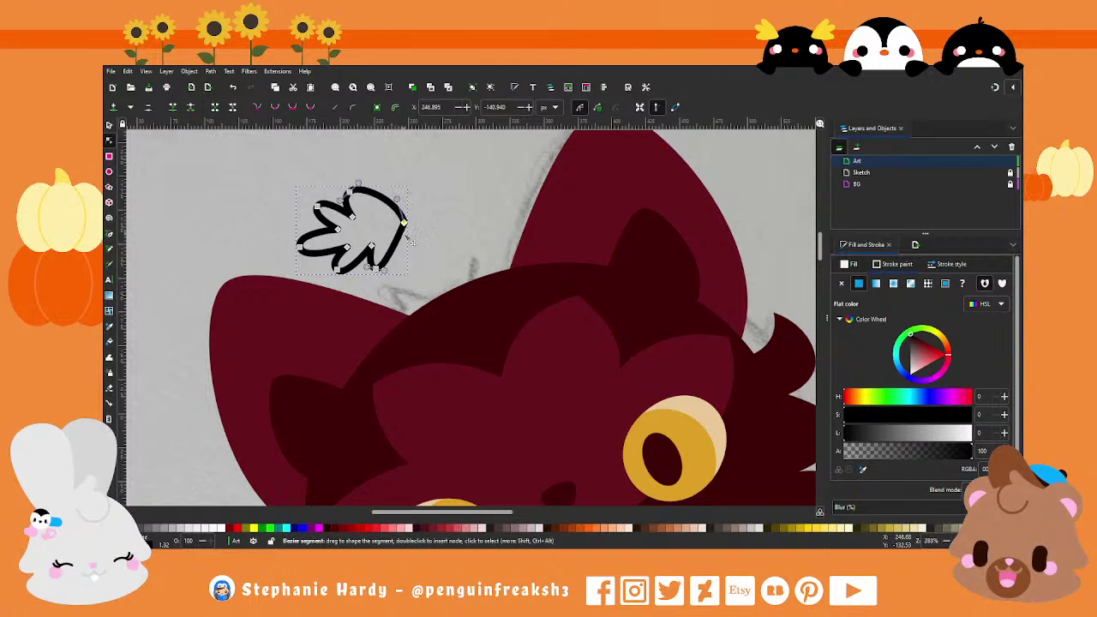
left_click_drag(411, 243, 400, 237)
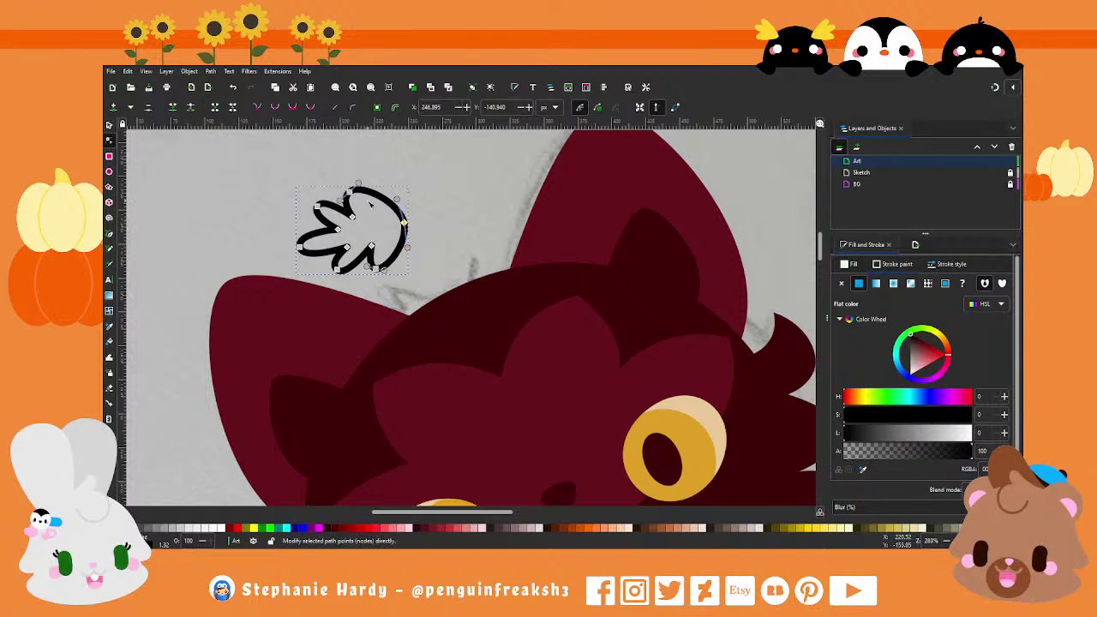
left_click(109, 234)
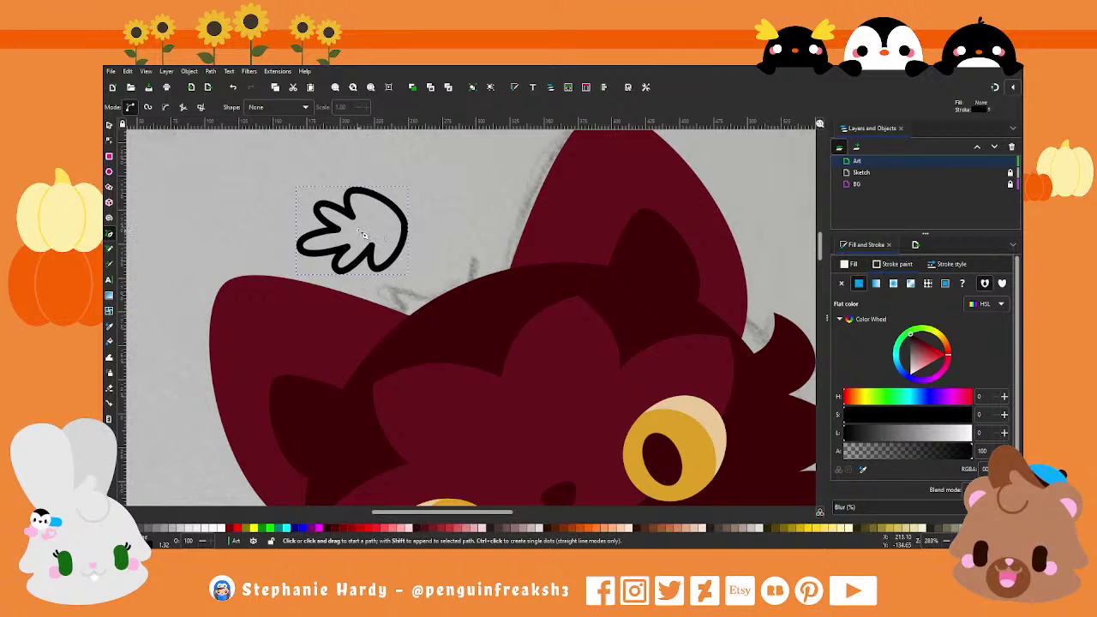
Step: Draw a short stem line for the leaf with the Pen tool
left_click(360, 231)
double_click(470, 207)
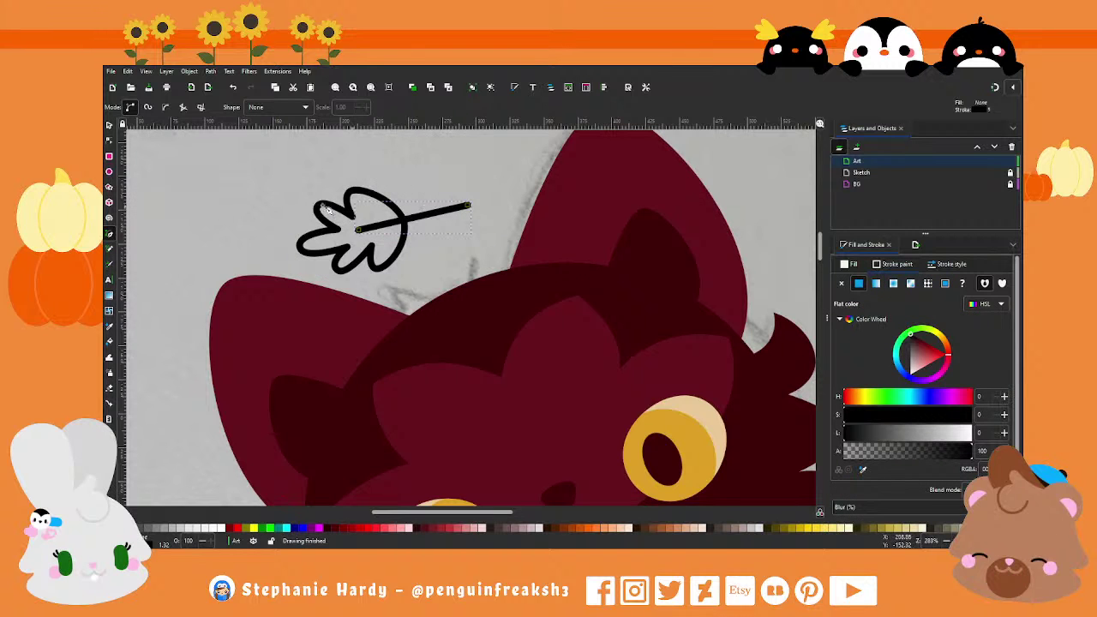
left_click(109, 140)
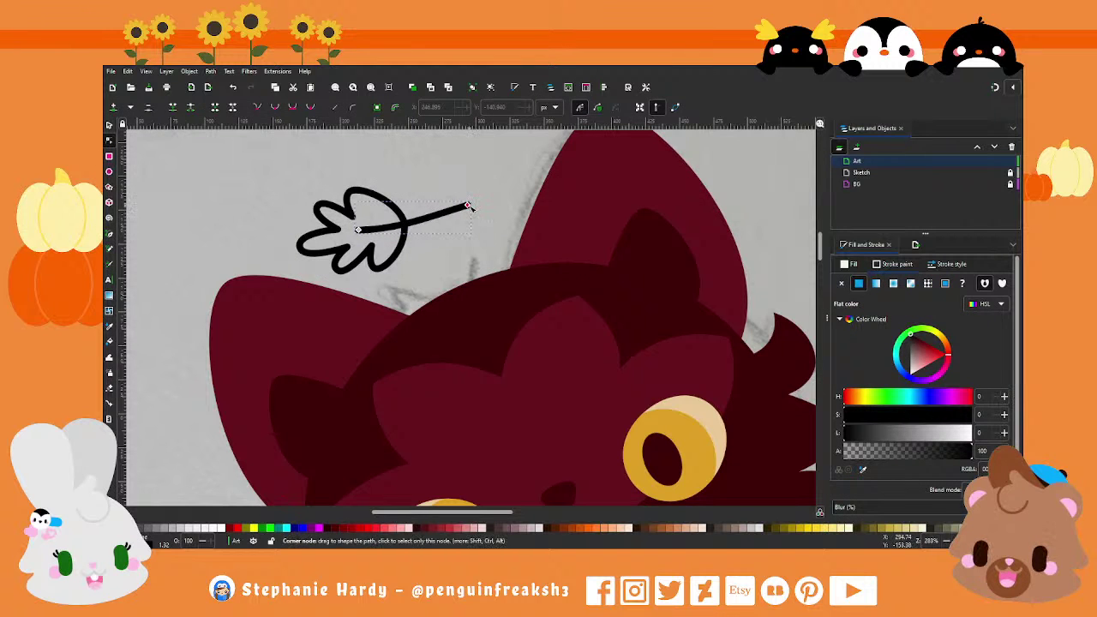
left_click_drag(467, 206, 422, 221)
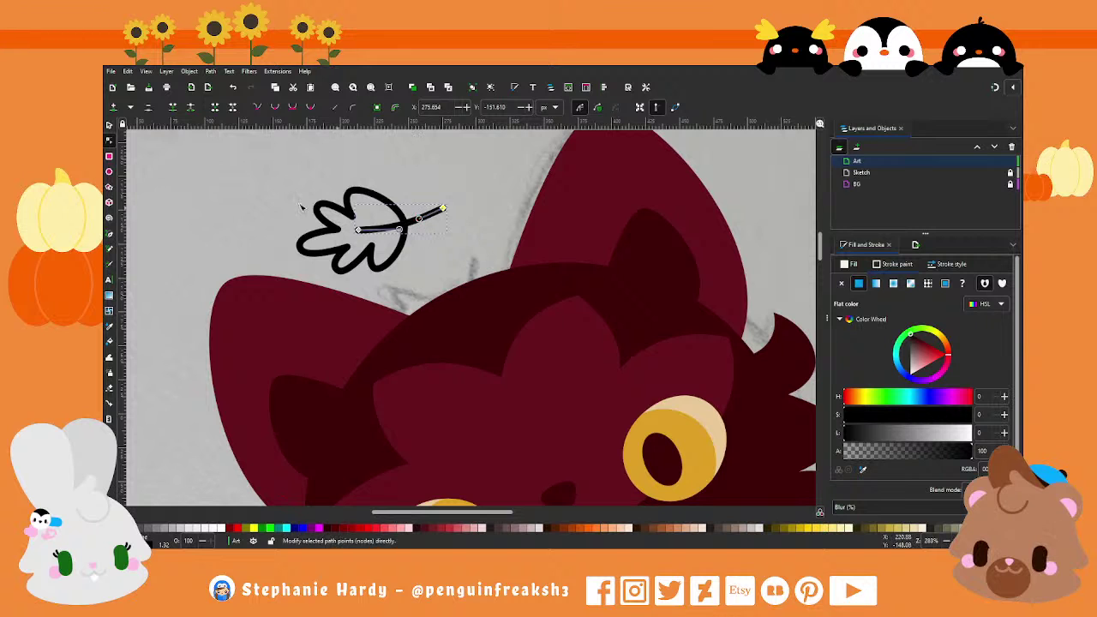
key("s")
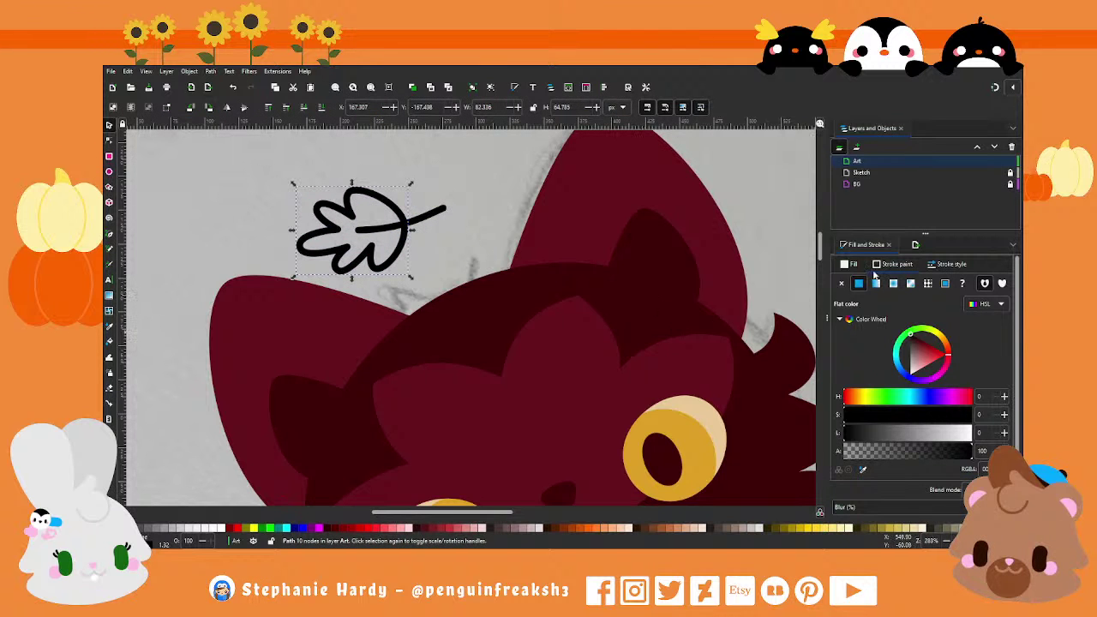
Step: Make the leaf solid orange without an outline and give the stem a brown stroke
left_click(842, 283)
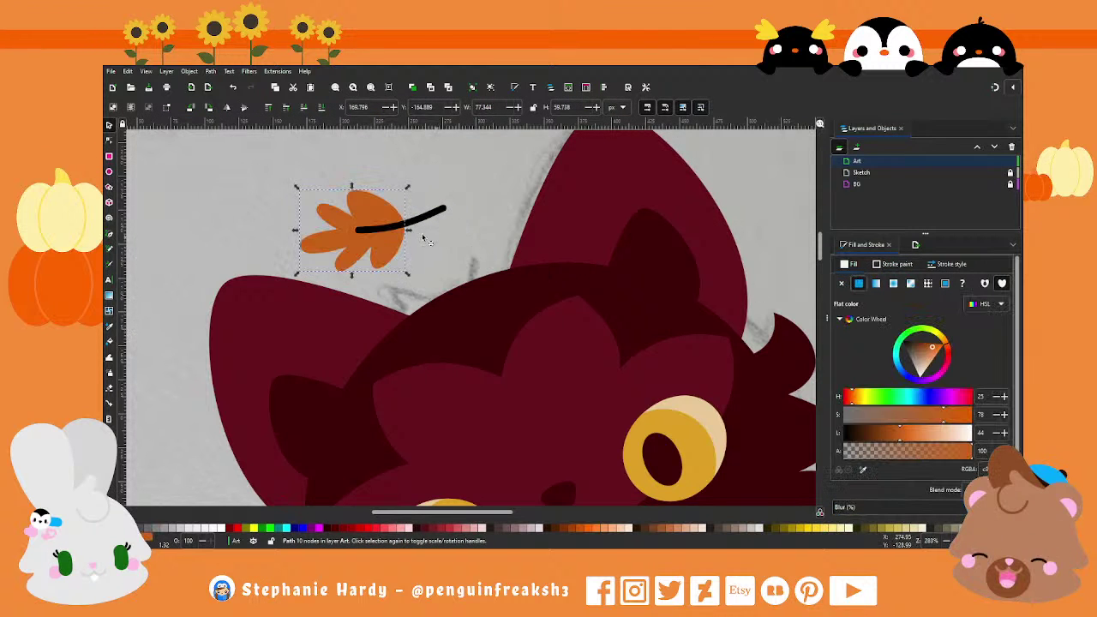
key("1")
key("Tab")
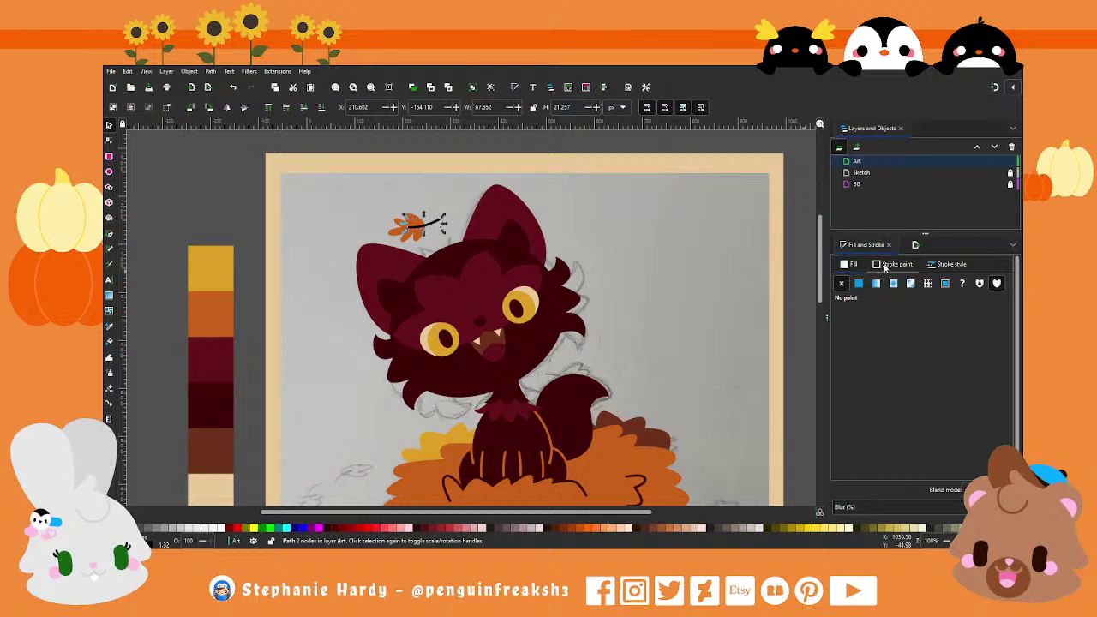
left_click(892, 264)
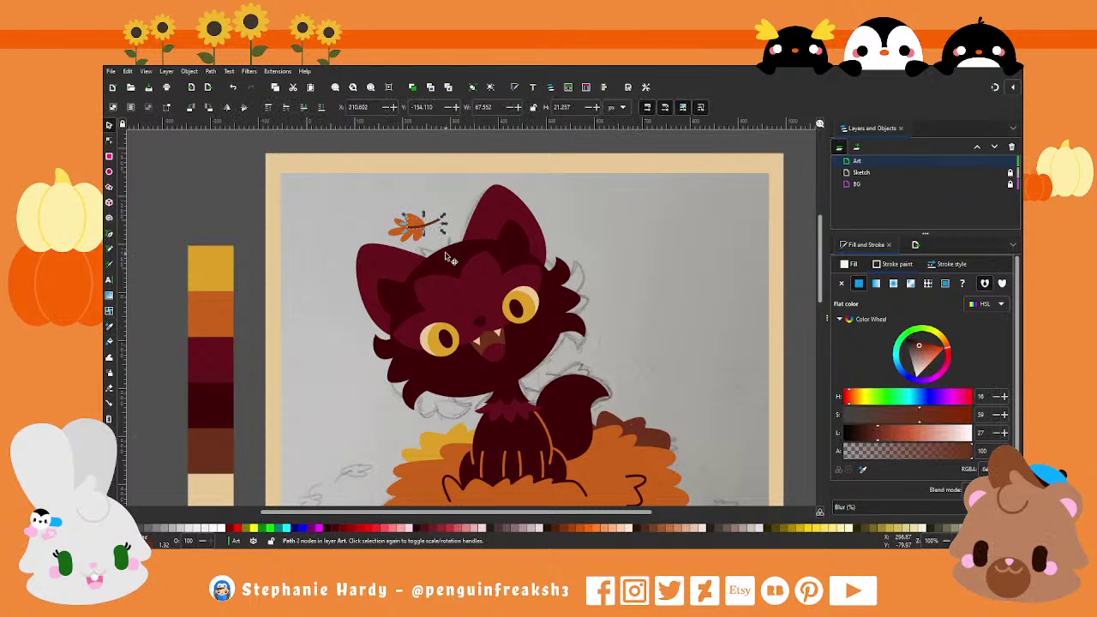
Step: Flatten the leaf vertically and tilt the leaf and stem counter-clockwise on the cat's head
left_click(412, 227, "shift")
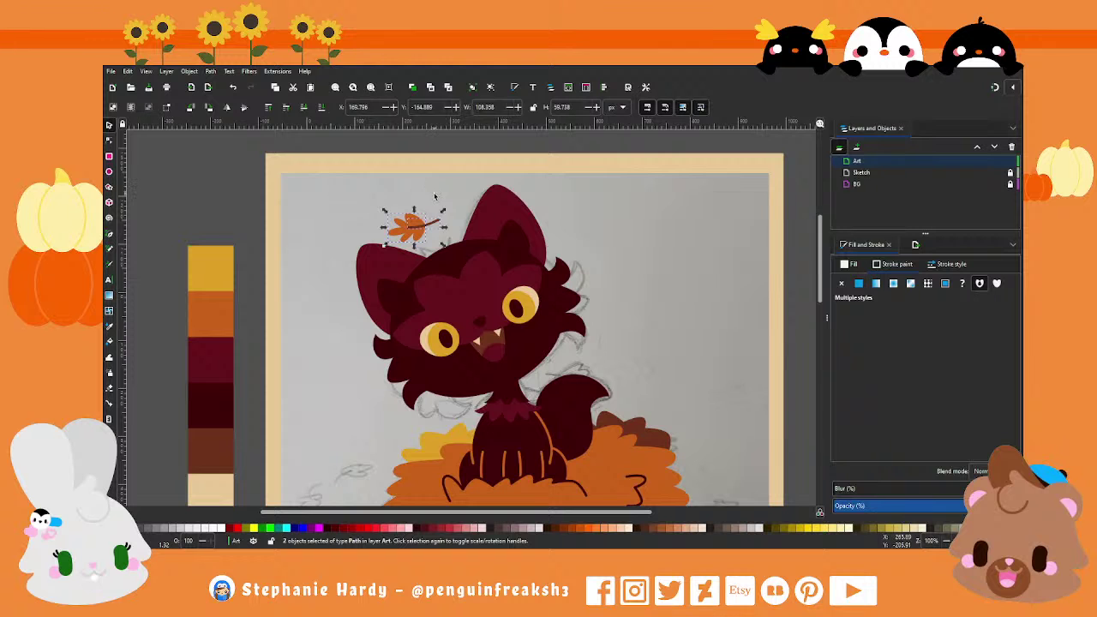
left_click(433, 224, "shift")
scroll(428, 216, "up", 1)
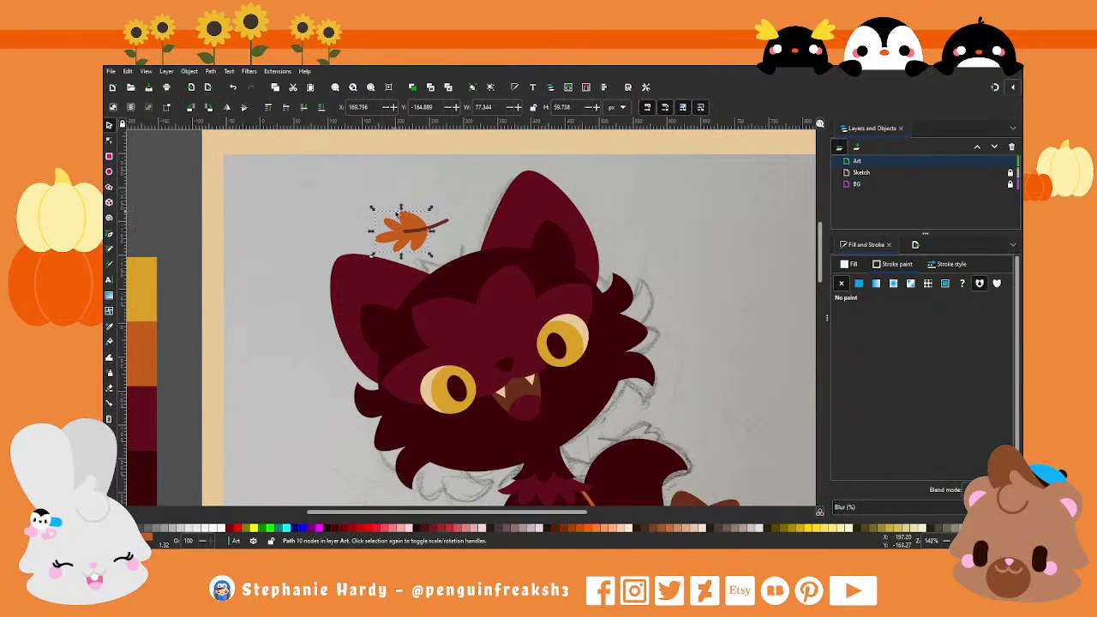
mouse_move(401, 208)
left_mouse_down()
mouse_move(431, 273)
mouse_move(450, 244)
left_mouse_up()
left_click(449, 230, "shift")
left_click(431, 273)
Step: Recolour the head leaf with the yellow sampled from the cat's eye
key("Escape")
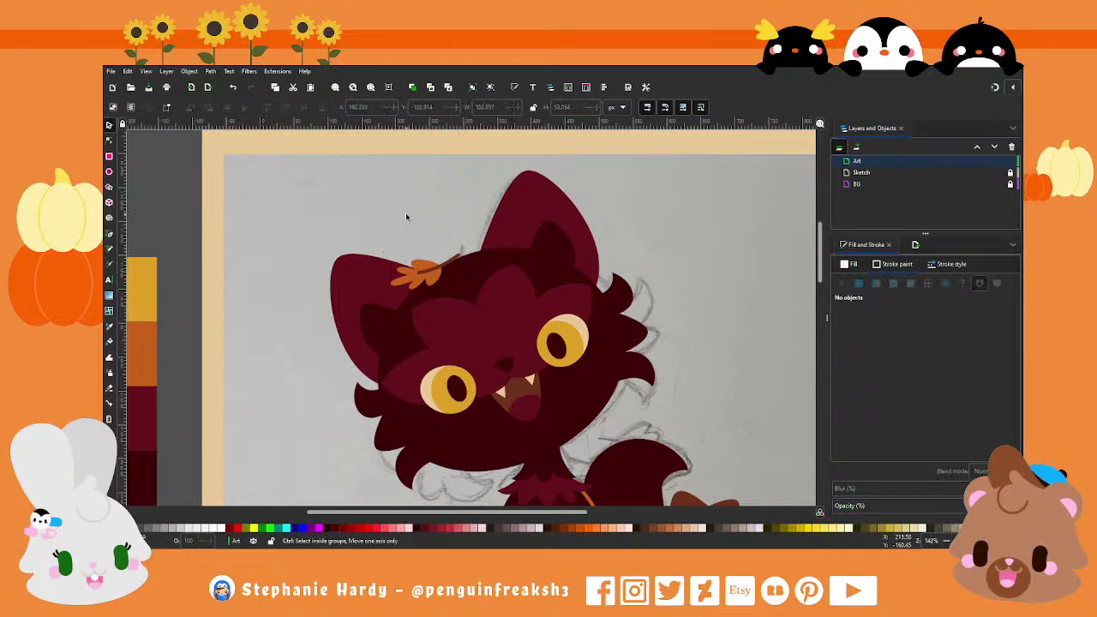
scroll(409, 211, "down", 2)
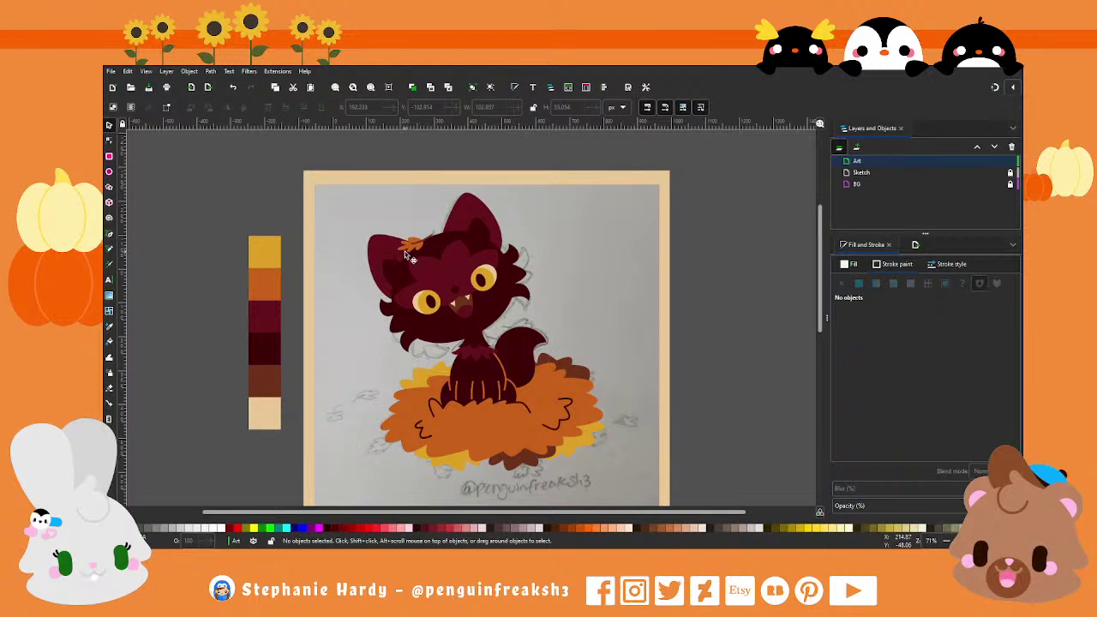
left_click(410, 250)
left_click(858, 283)
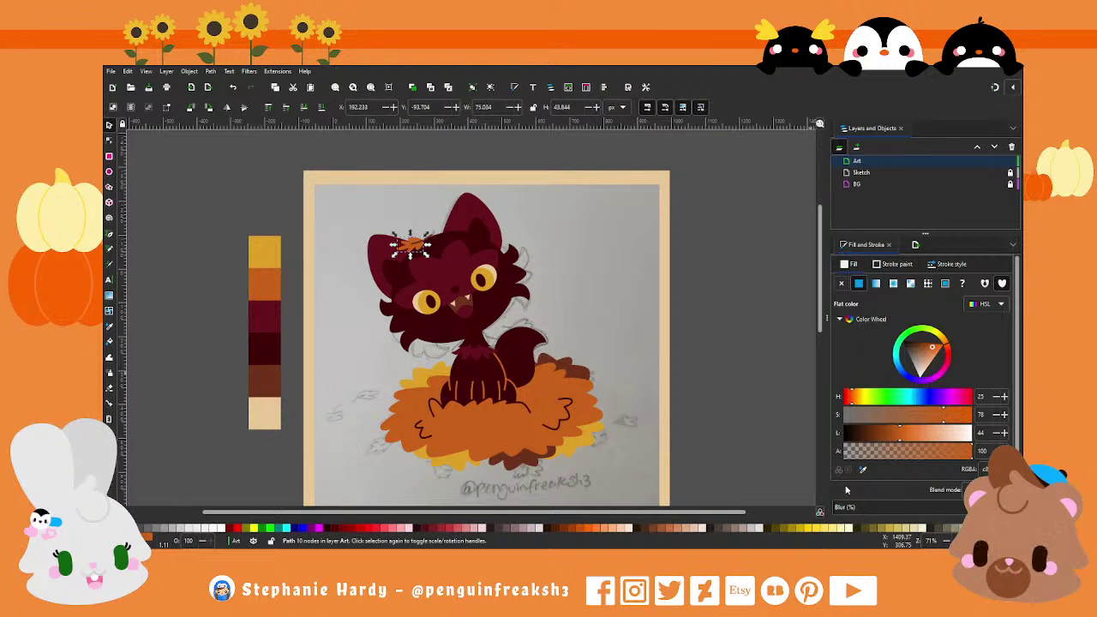
key("d")
left_click(429, 304)
key("s")
left_click(573, 291)
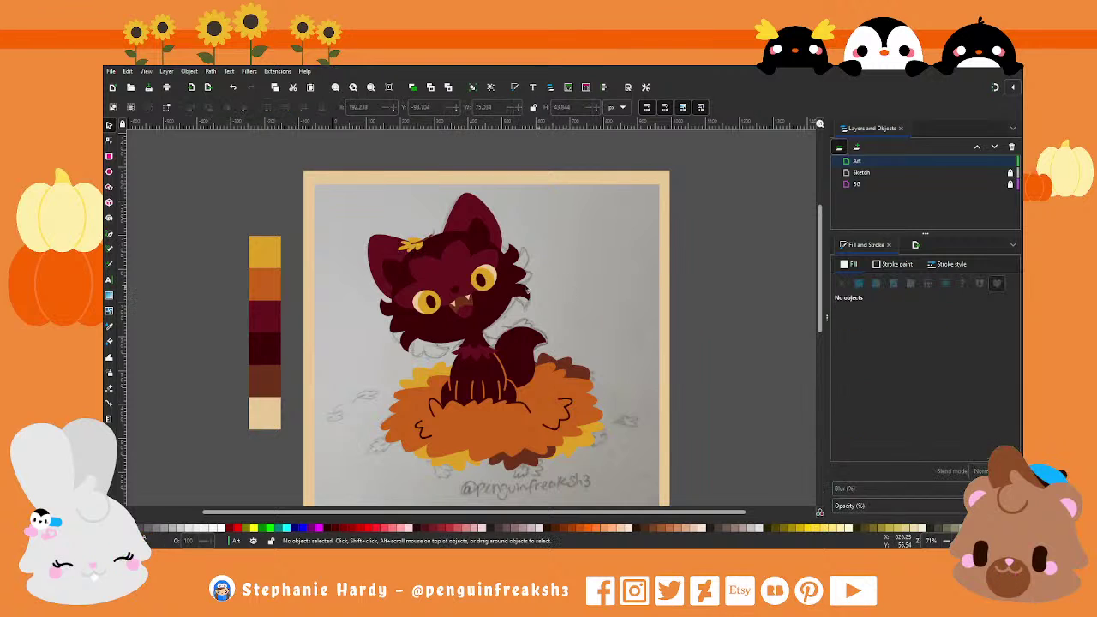
Step: Duplicate the head leaf with its stem and rotate the copy onto the tail tip
left_click(405, 252)
left_click(438, 235, "shift")
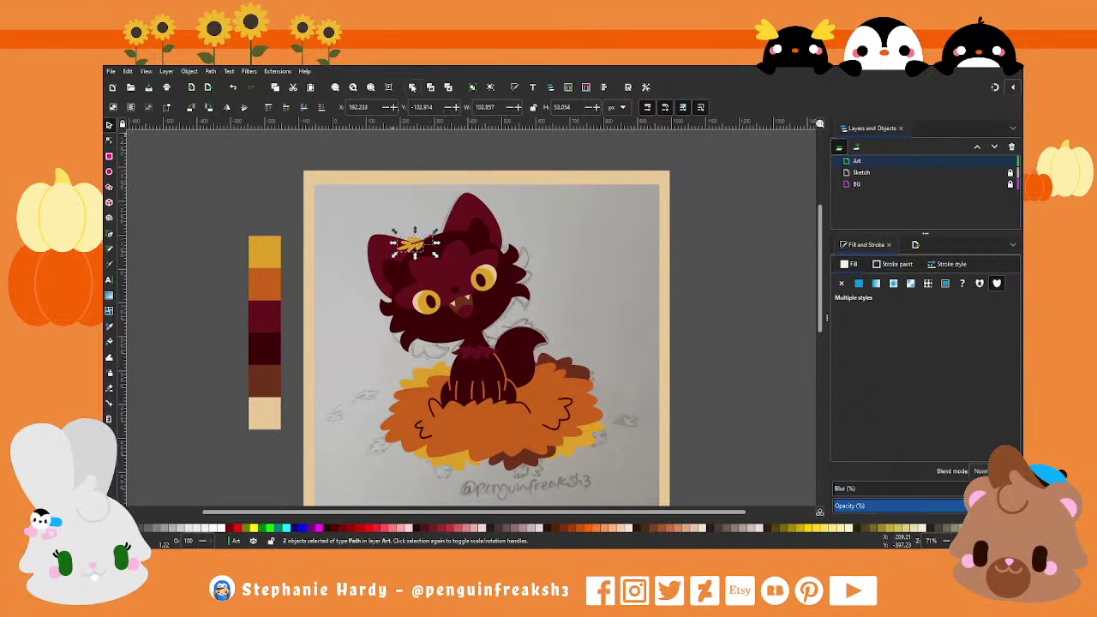
key("ctrl+d")
mouse_move(415, 243)
left_mouse_down()
mouse_move(530, 342)
mouse_move(534, 270)
left_mouse_up()
scroll(530, 342, "up", 2)
left_click(506, 321)
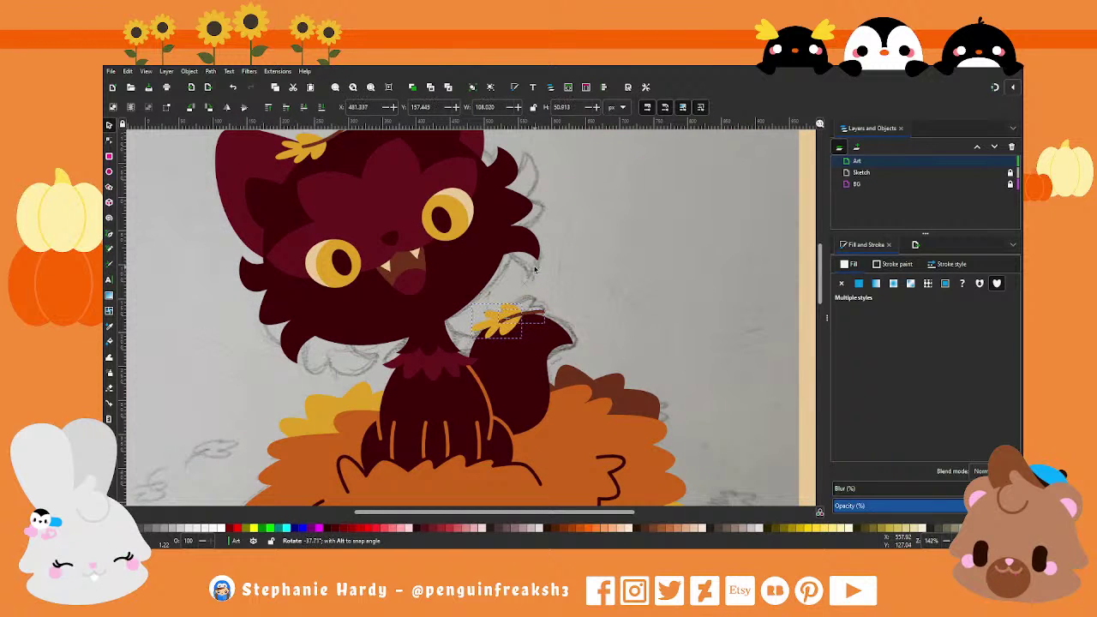
key("1")
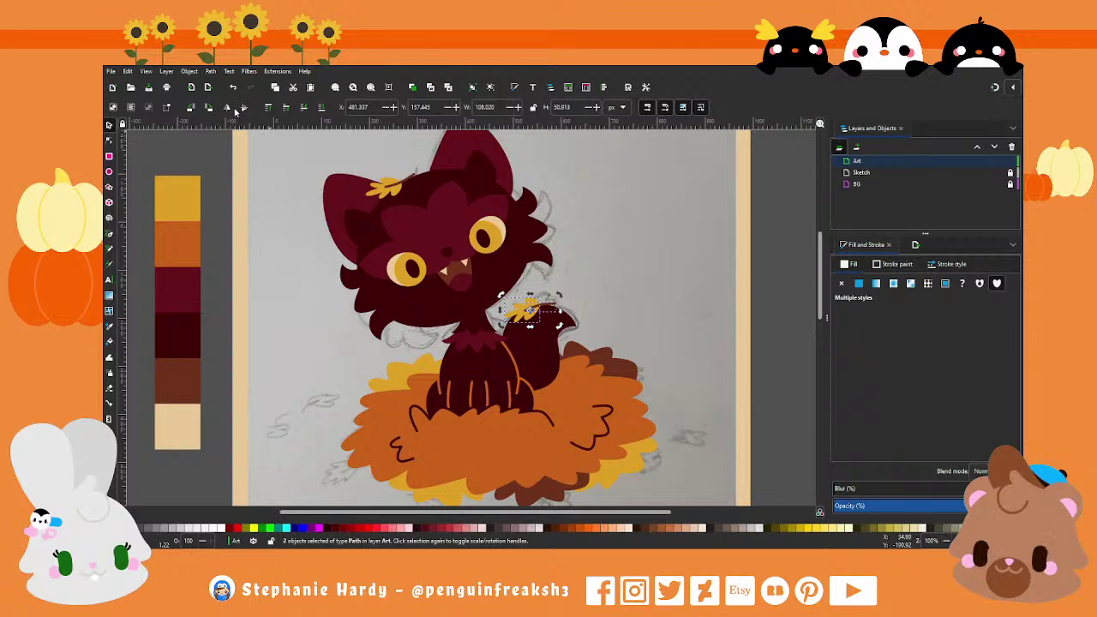
left_click_drag(501, 297, 501, 313)
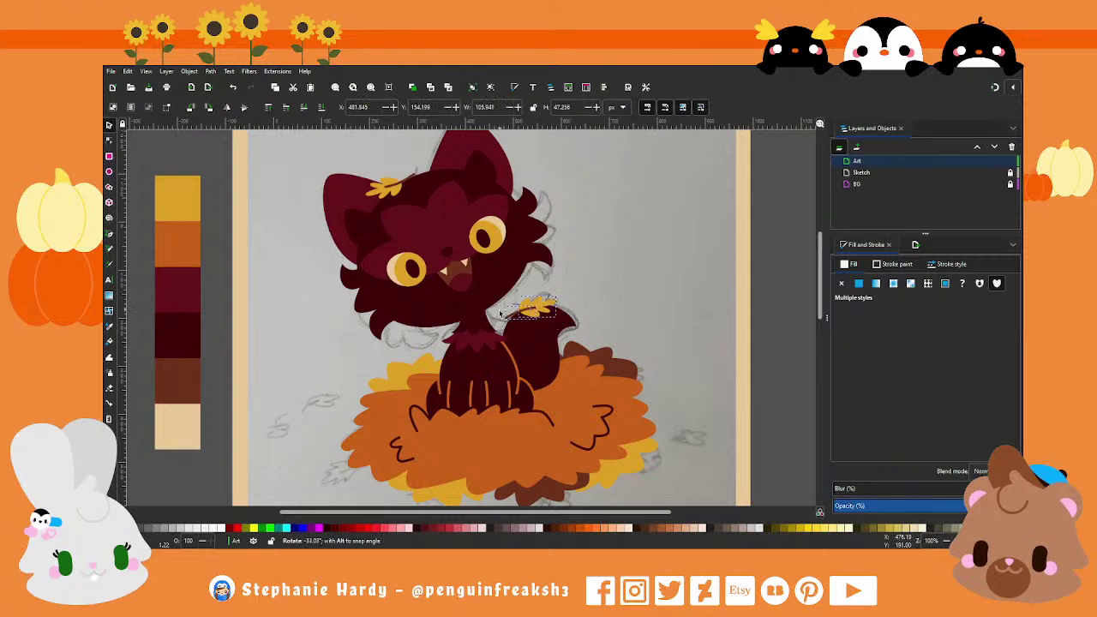
Step: Recolour the tail leaf orange sampled from the leaf pile, then deselect
left_click(548, 310)
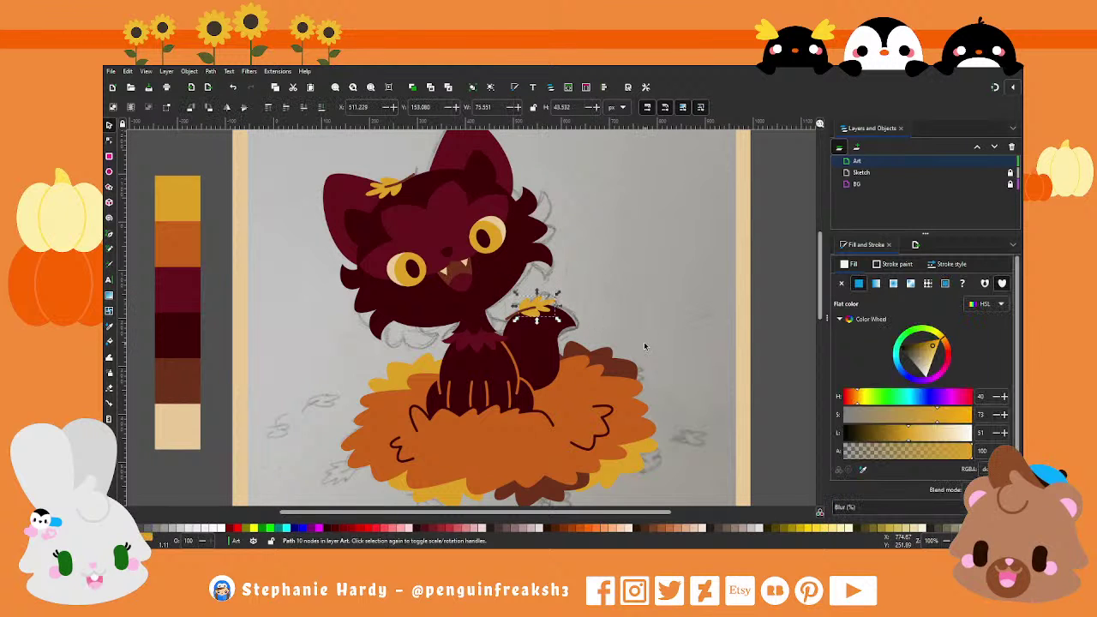
key("d")
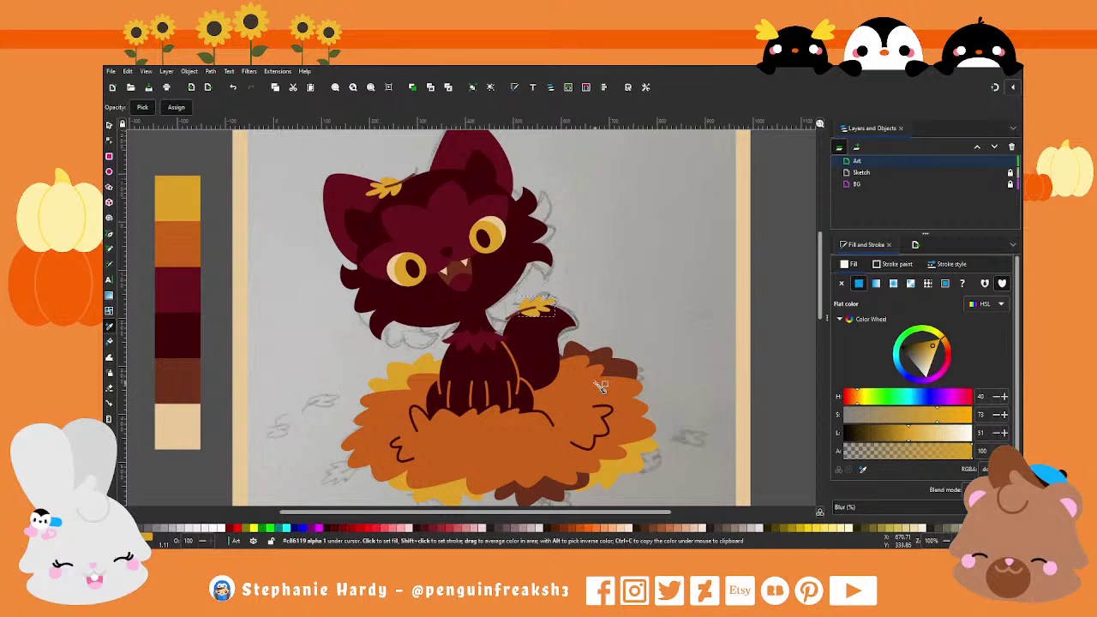
left_click(607, 360)
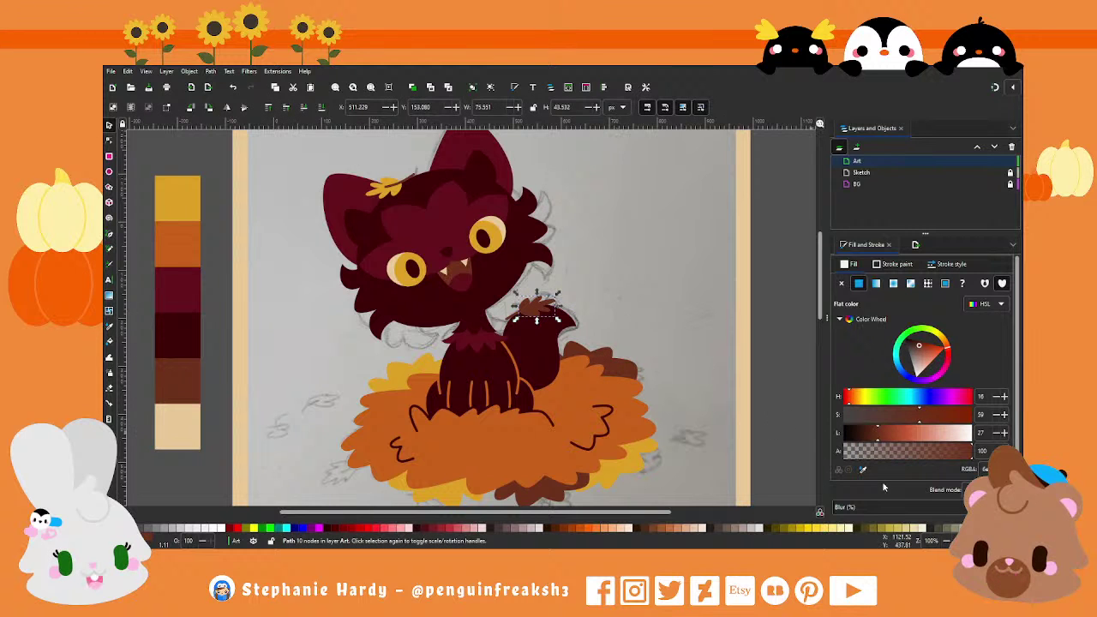
key("d")
left_click(575, 417)
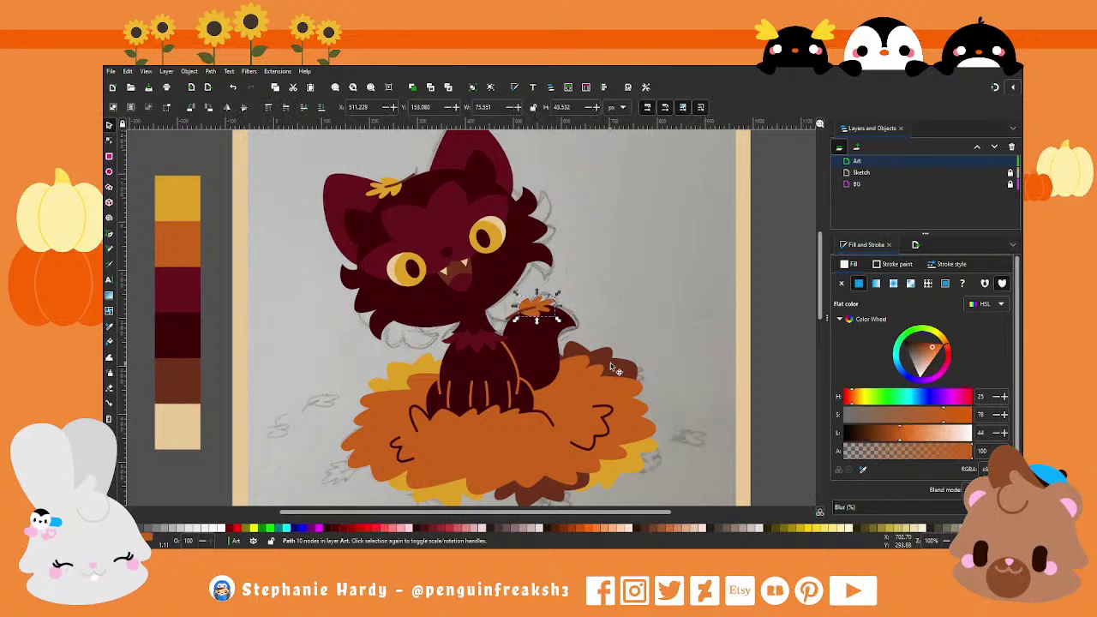
key("s")
key("Escape")
scroll(487, 370, "down", 1)
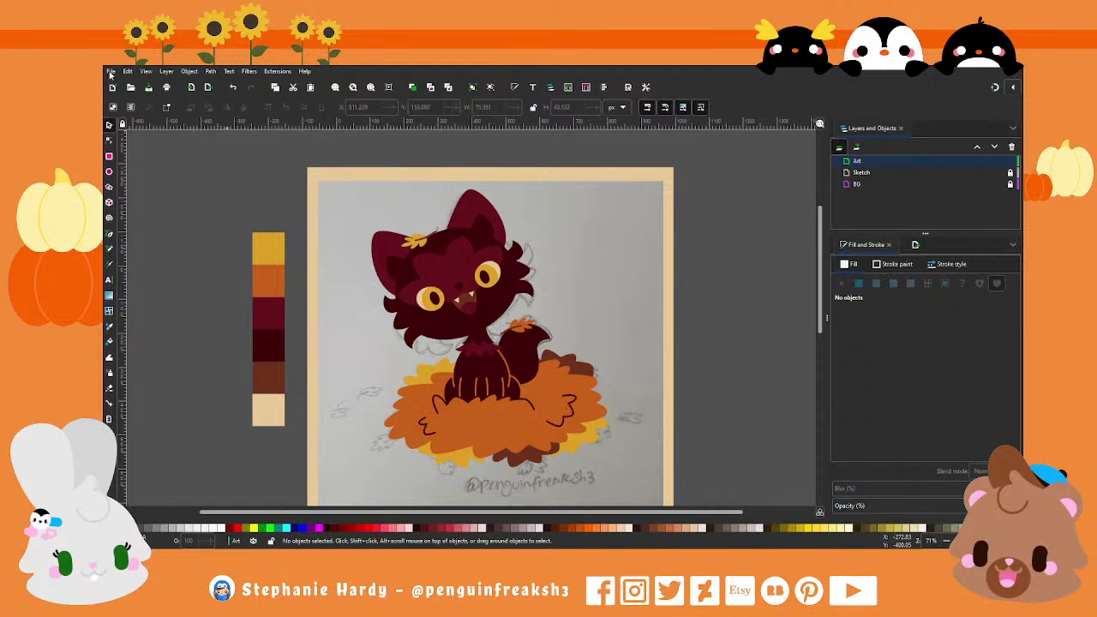
Step: Save the cat drawing's SVG file with Ctrl+S and scroll to view the whole page
key("ctrl+s")
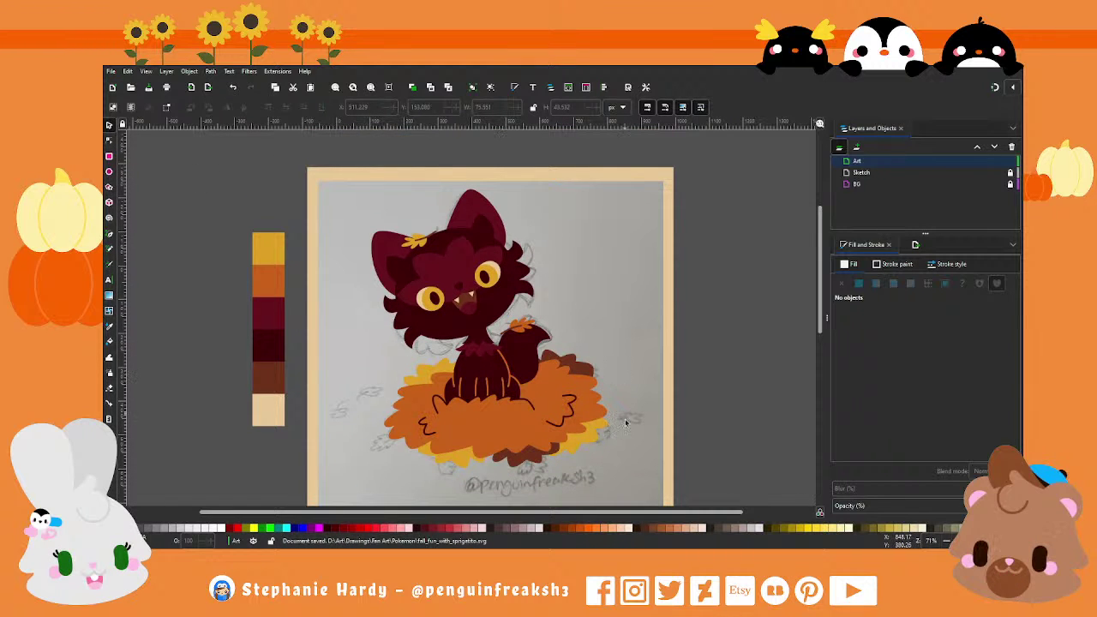
scroll(626, 422, "down", 1)
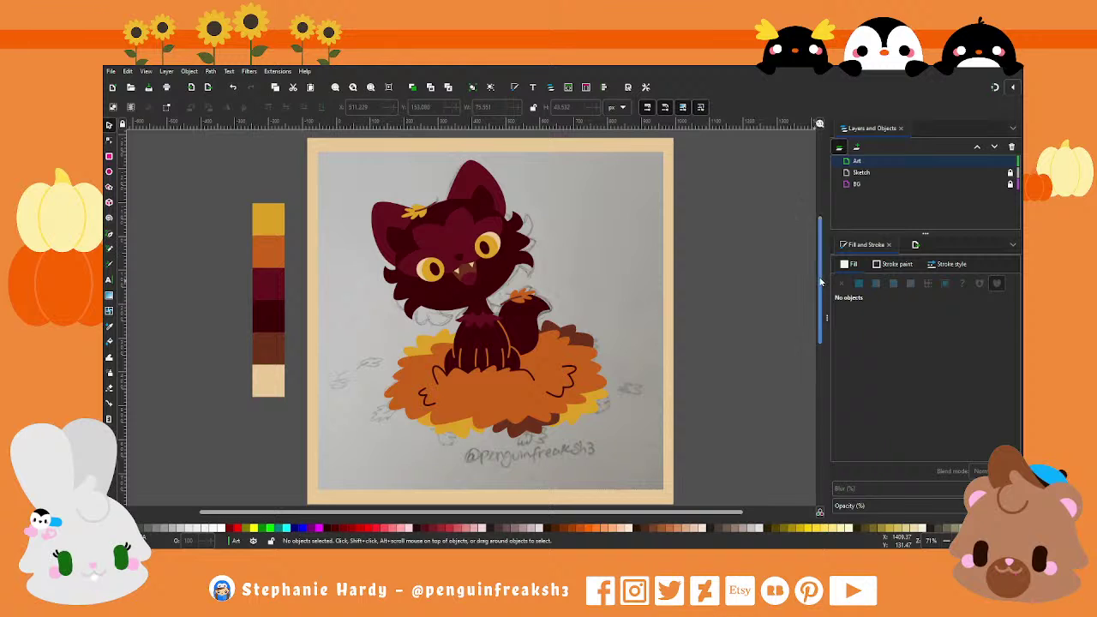
scroll(675, 297, "down", 2)
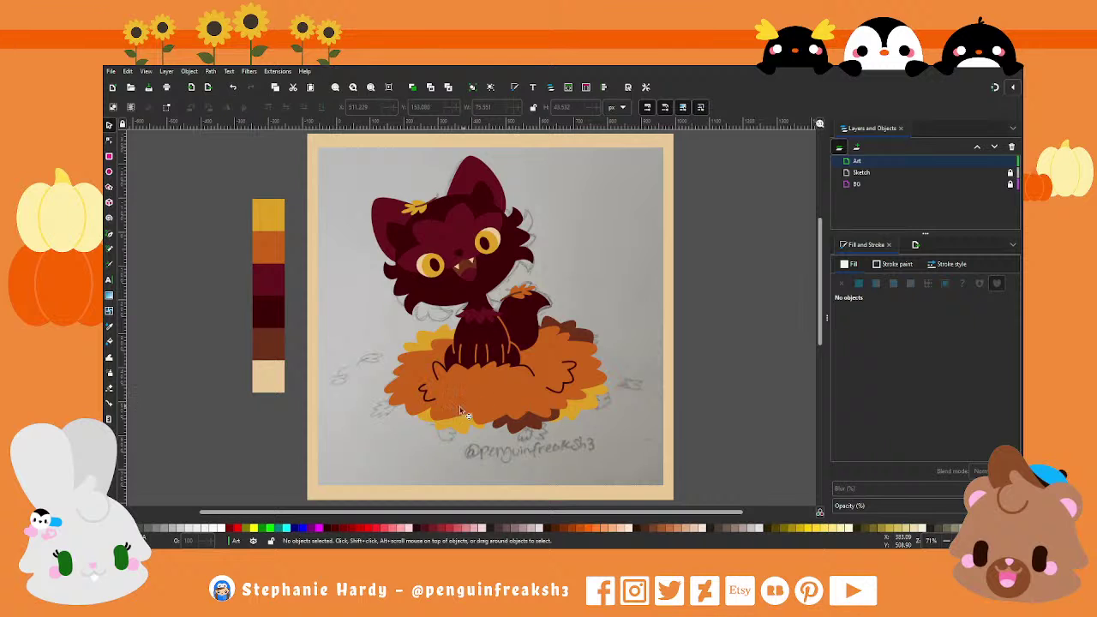
Step: Move a leaf copy to the pile's lower left edge and tilt it slightly
left_click(410, 216)
left_click(441, 206, "shift")
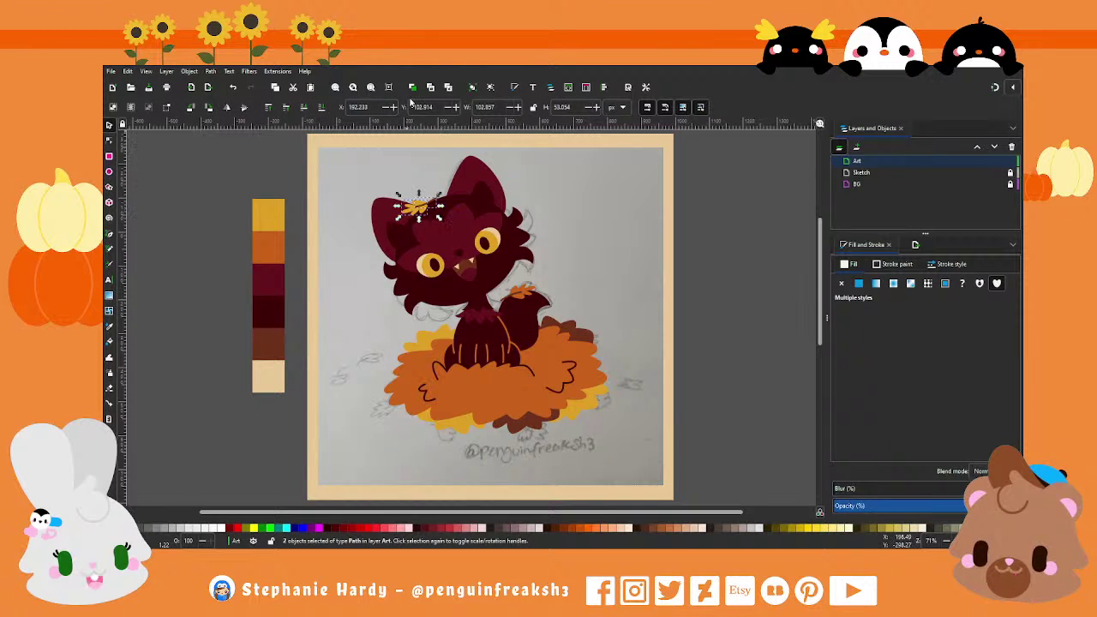
left_click_drag(419, 217, 376, 373)
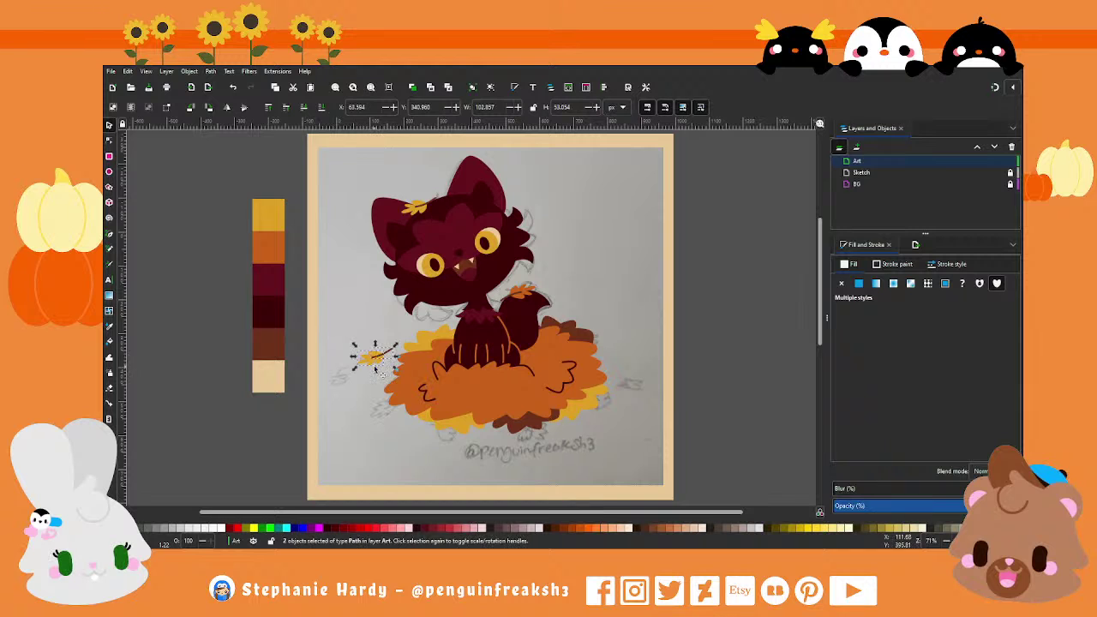
left_click(377, 364)
left_click_drag(396, 345, 400, 354)
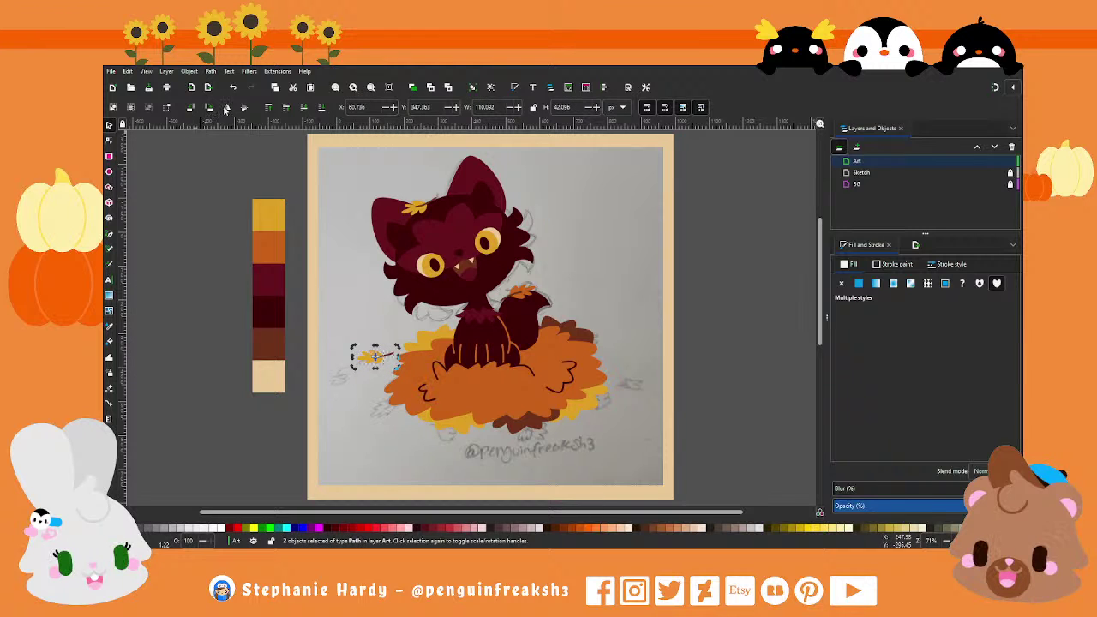
left_click_drag(393, 364, 397, 415)
key("Escape")
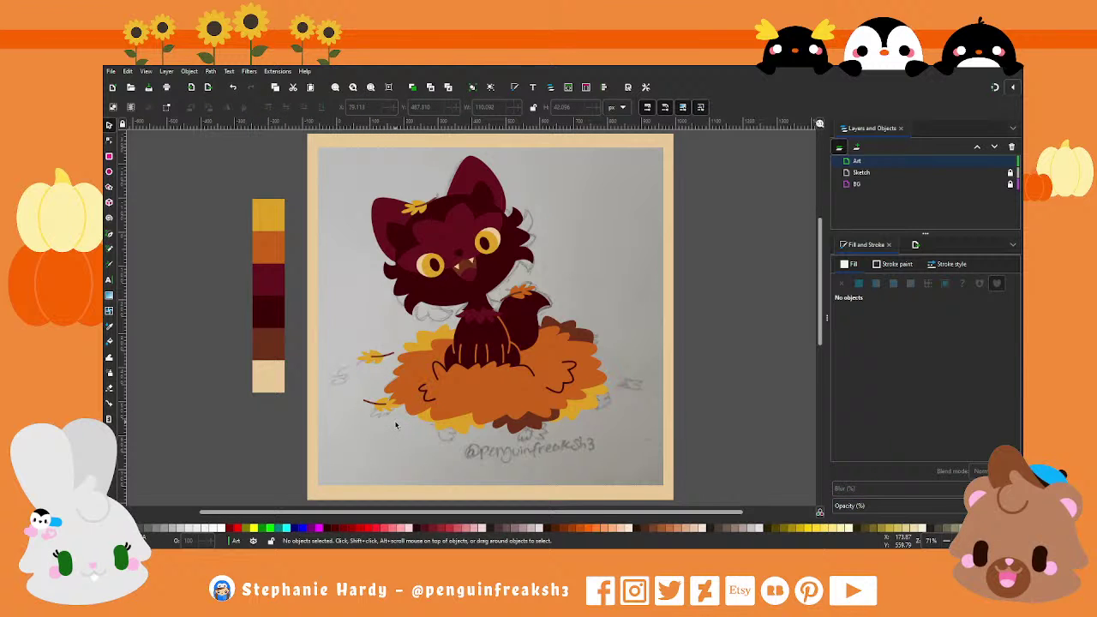
Step: Recolour the lower-left leaf's stem outline with dark maroon sampled from the cat
left_click(399, 413)
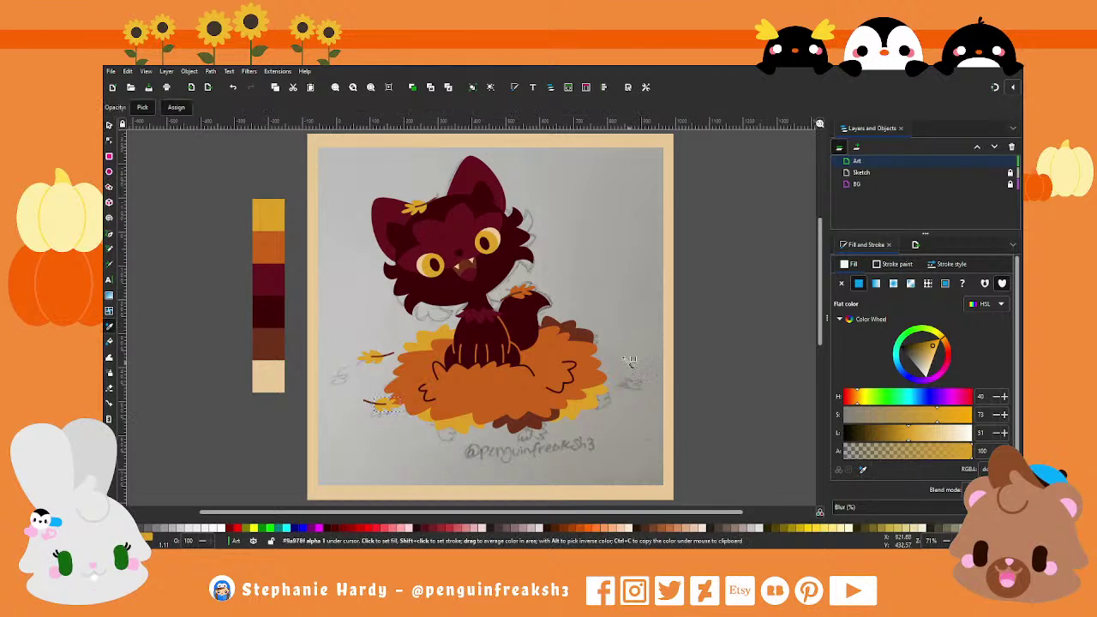
key("Escape")
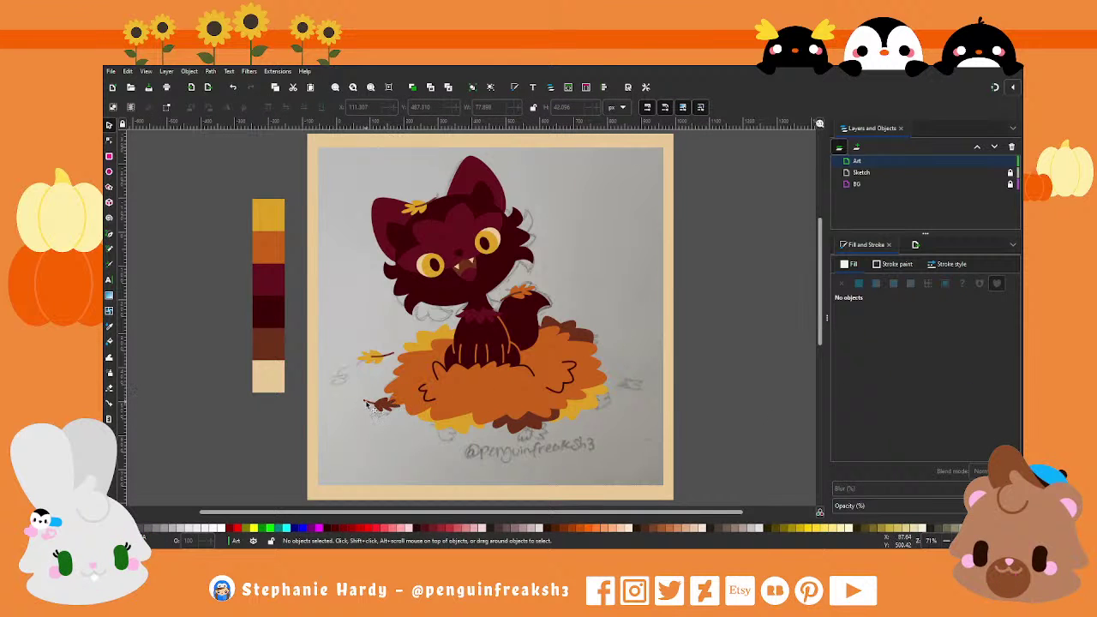
left_click(374, 404)
left_click(896, 264)
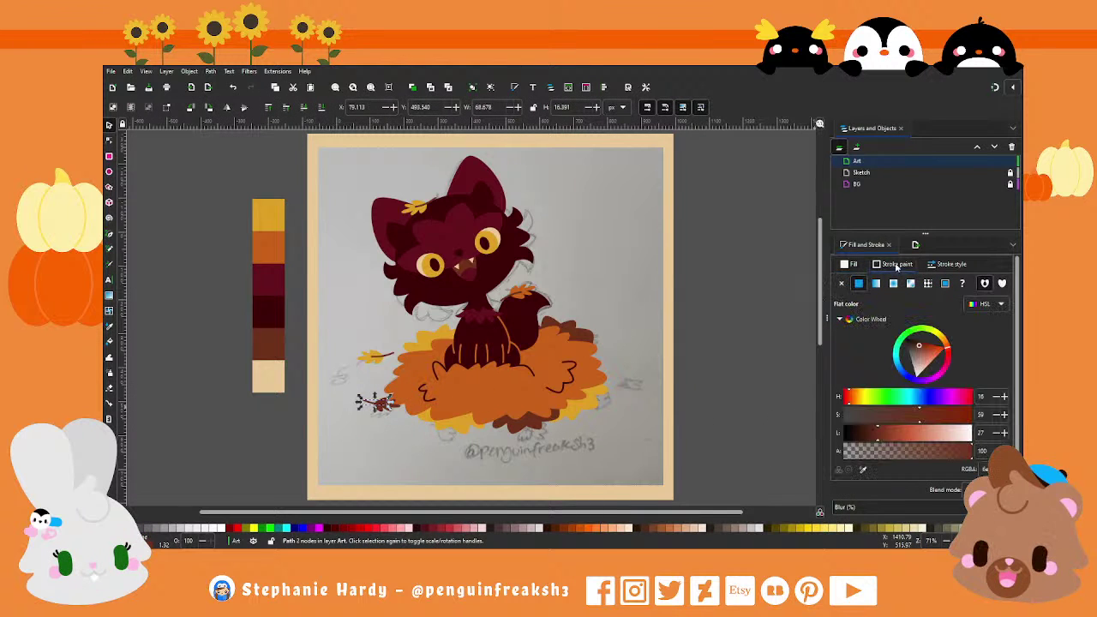
left_click(863, 472)
left_click(470, 291)
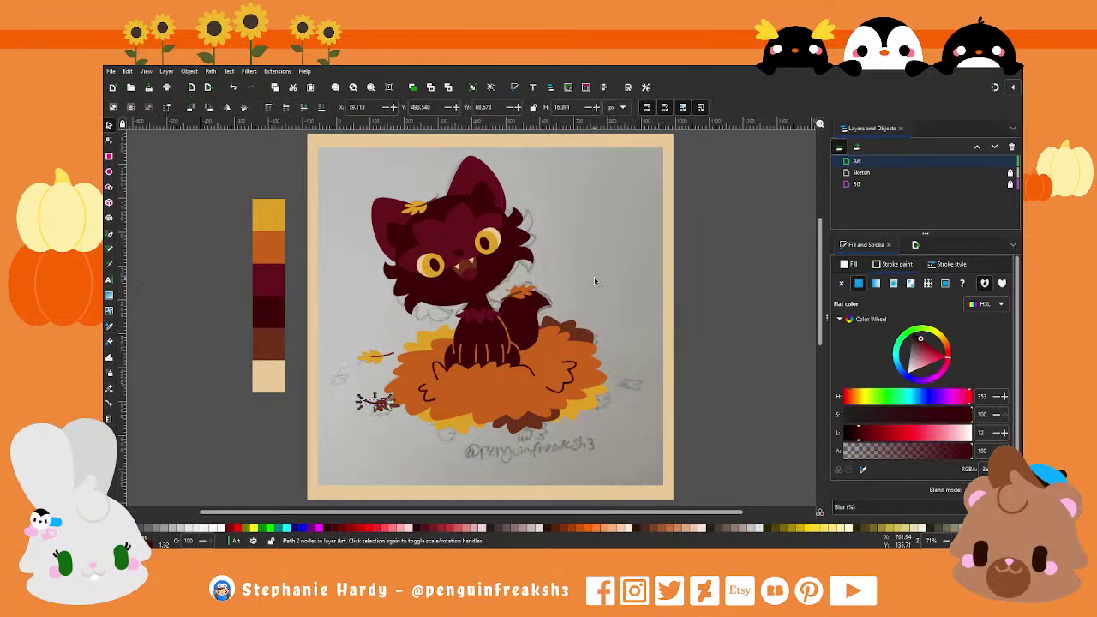
key("Escape")
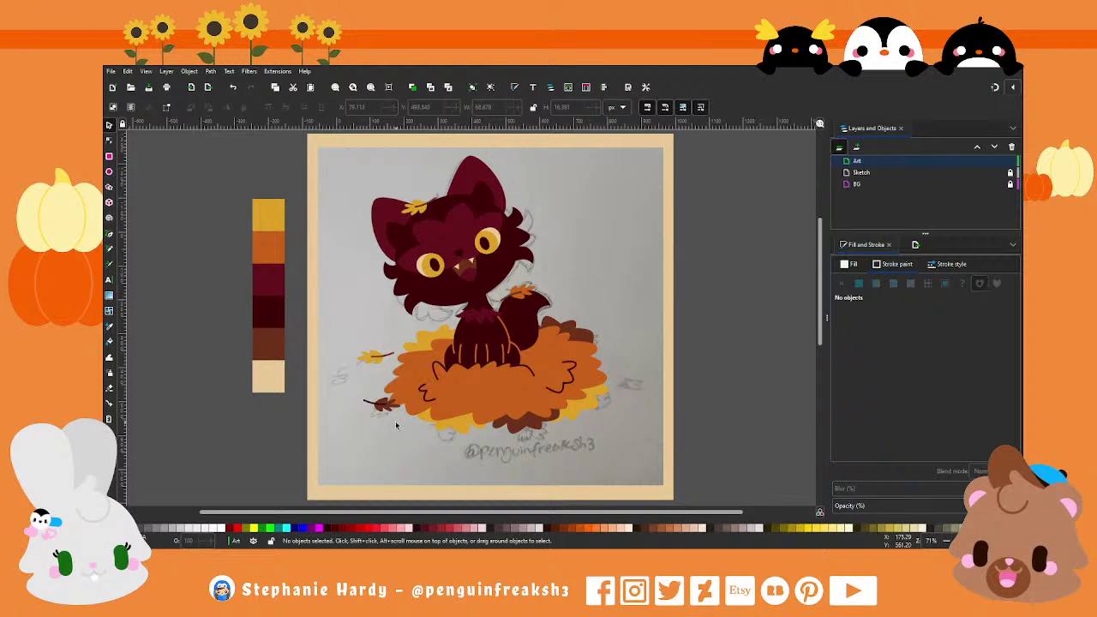
left_click_drag(353, 344, 399, 373)
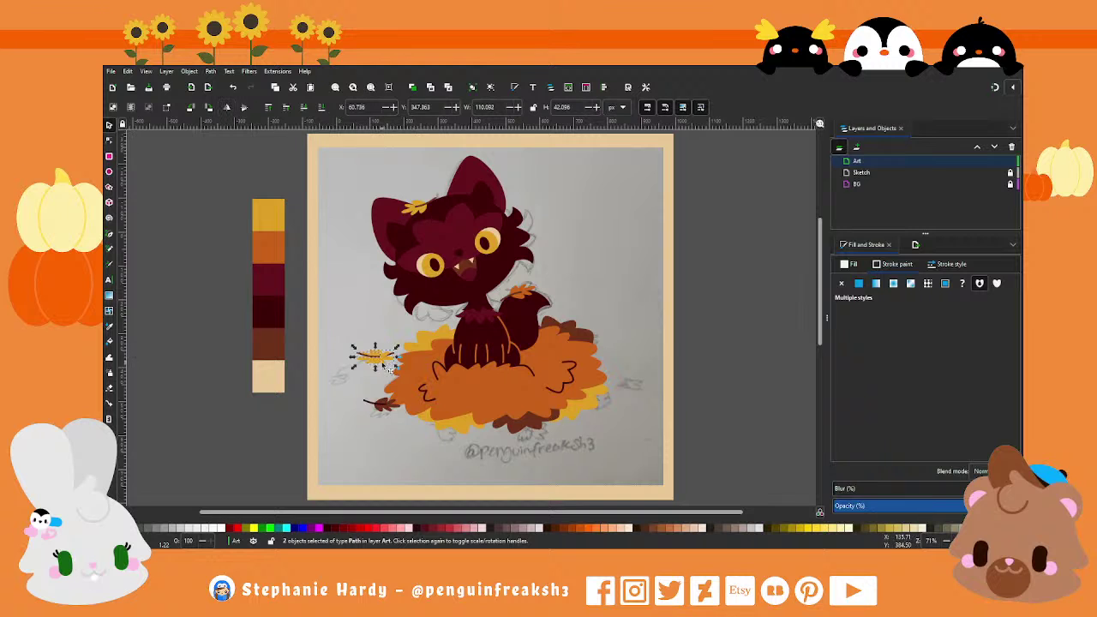
Step: Place the yellow leaf on the pile's right, duplicate it, and fill the copy orange
mouse_move(390, 367)
left_mouse_down()
mouse_move(572, 368)
mouse_move(604, 422)
left_mouse_up()
left_click(413, 86)
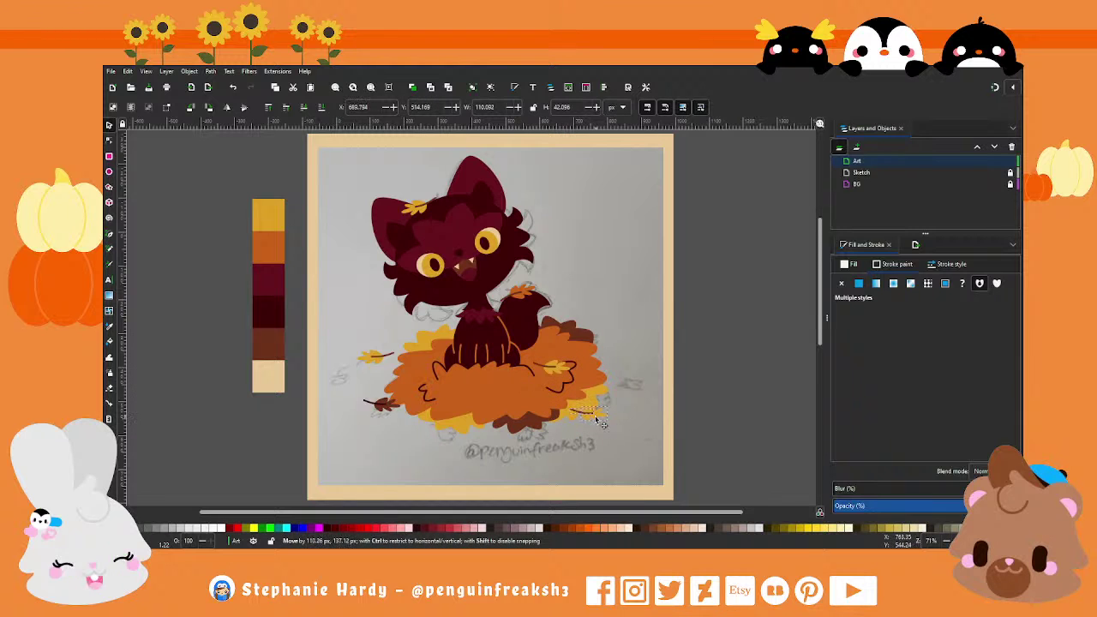
left_click_drag(604, 422, 638, 389)
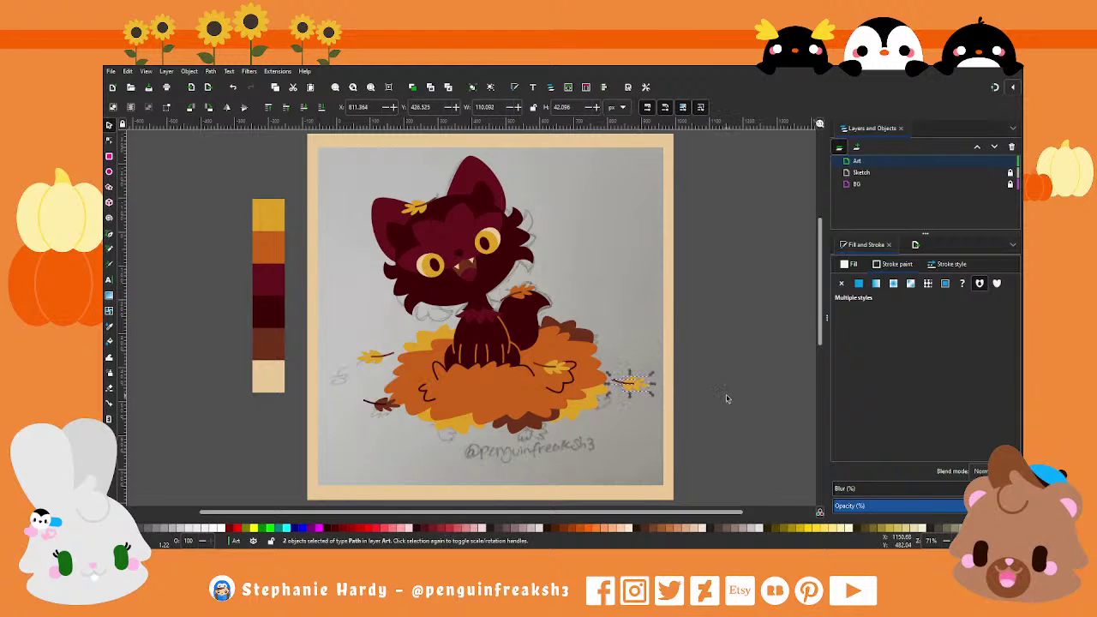
left_click(642, 384)
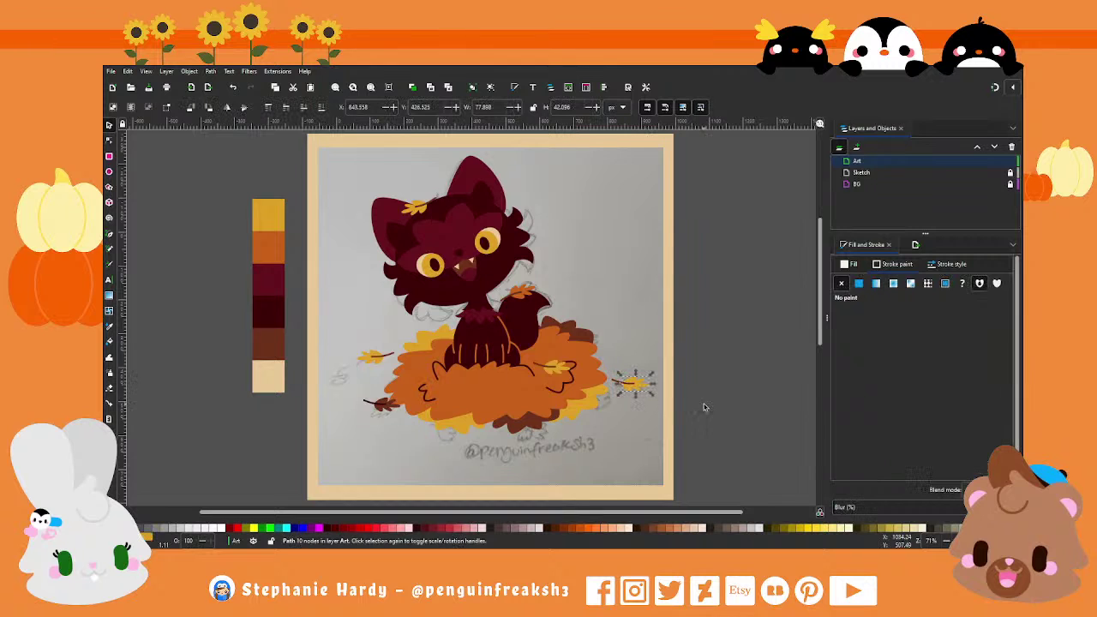
left_click(858, 282)
key("d")
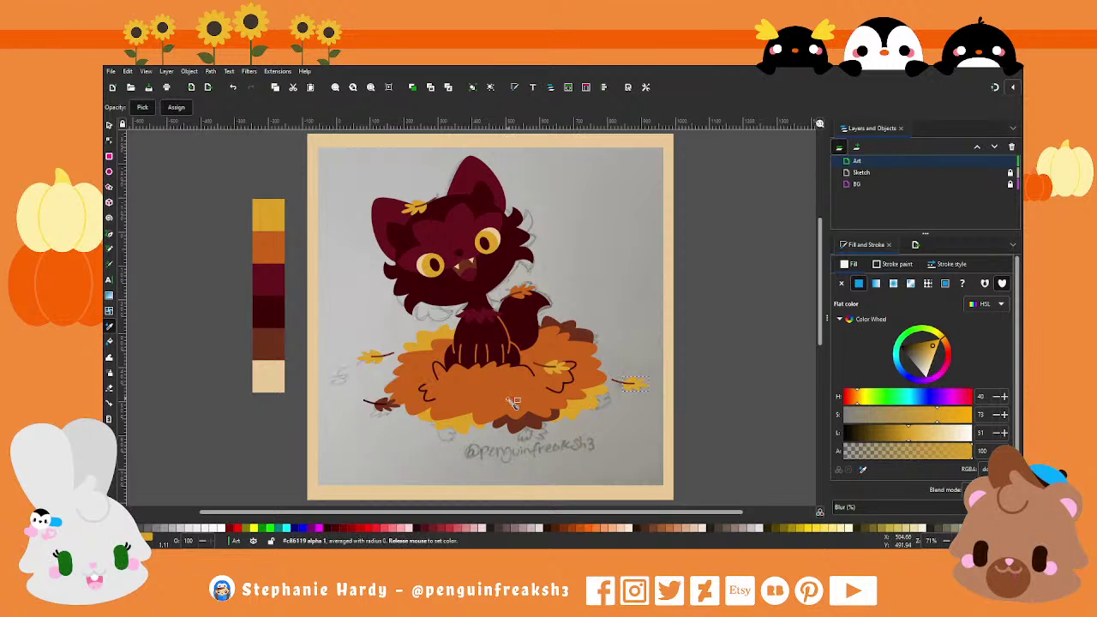
left_click(585, 401)
key("s")
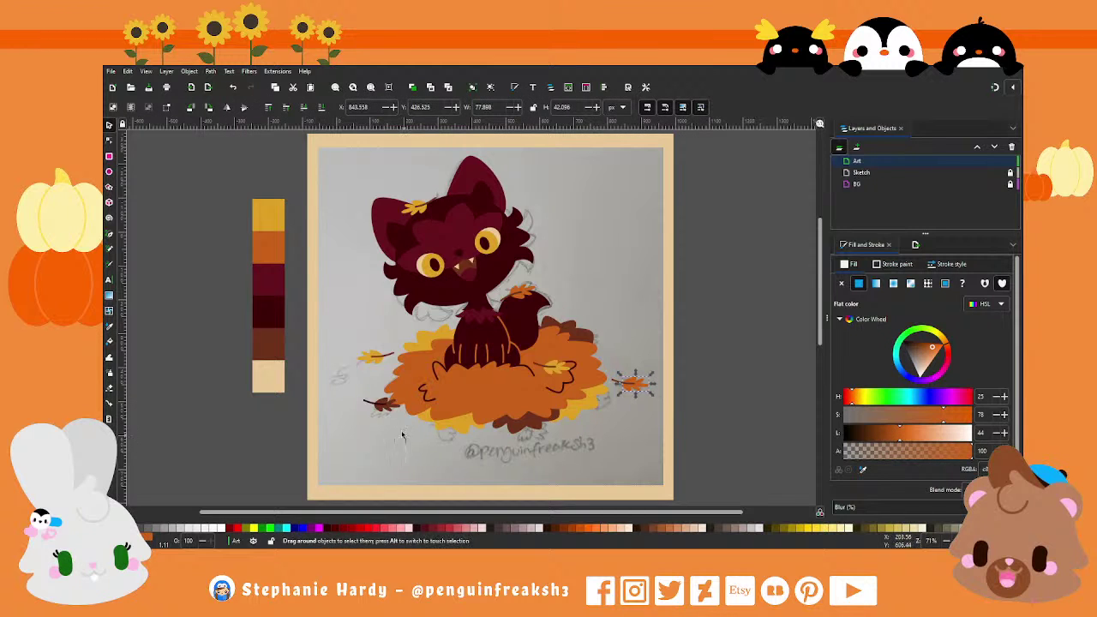
Step: Flip the red leaf at the lower left and move it onto the pile
left_click_drag(412, 425, 354, 385)
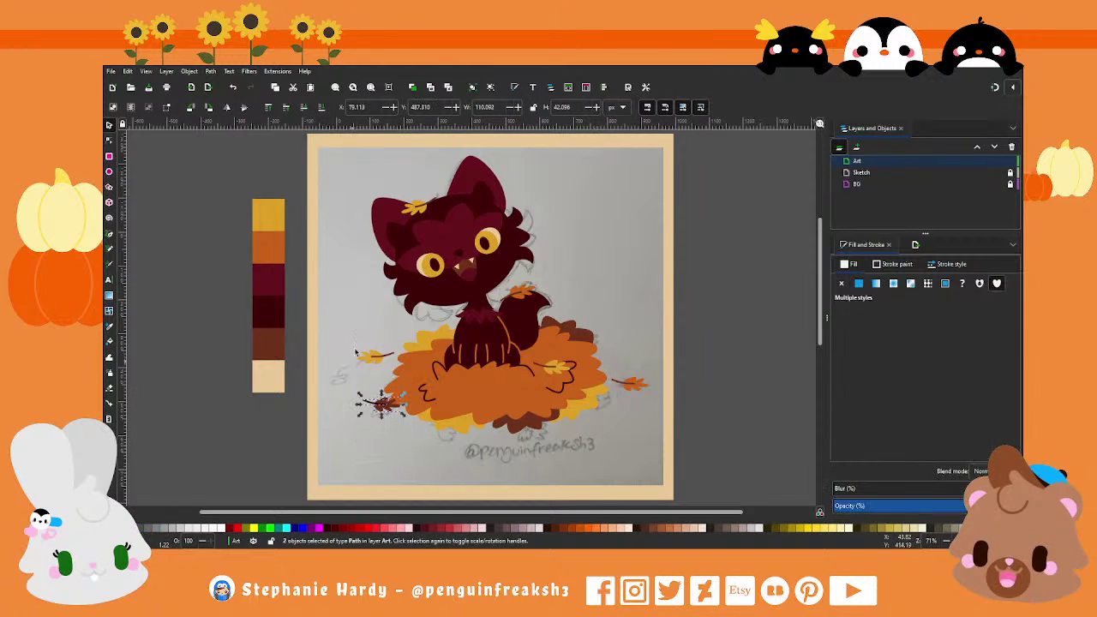
left_click(228, 107)
left_click_drag(383, 412, 486, 410)
Step: Turn off the Sketch layer's visibility, leaving the cat and leaves on beige
left_click(636, 430)
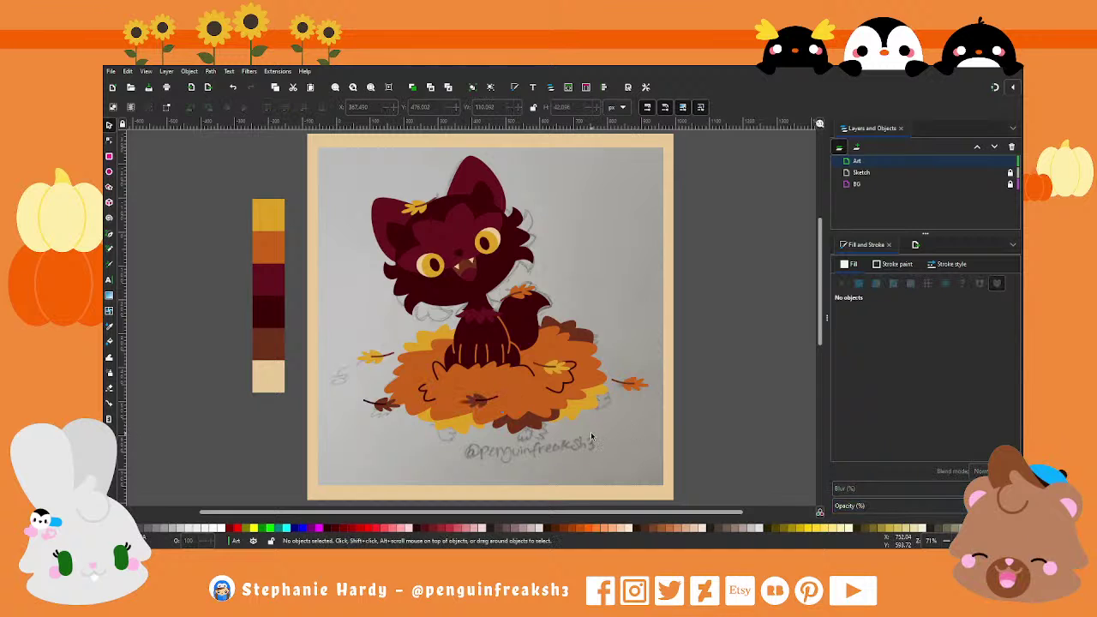
mouse_move(926, 172)
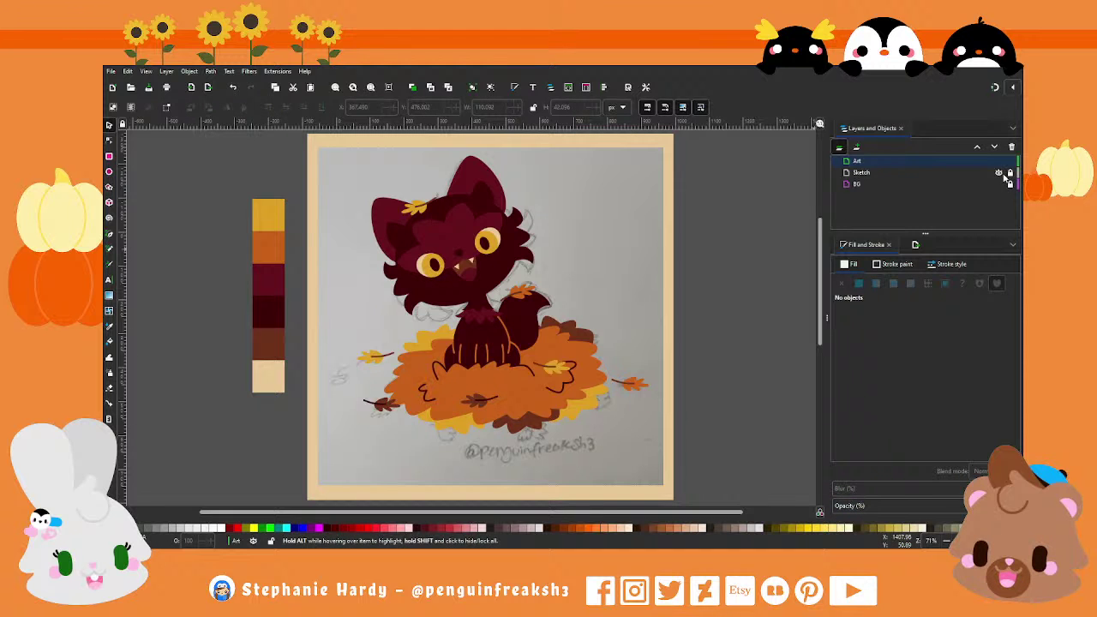
left_click(1001, 173)
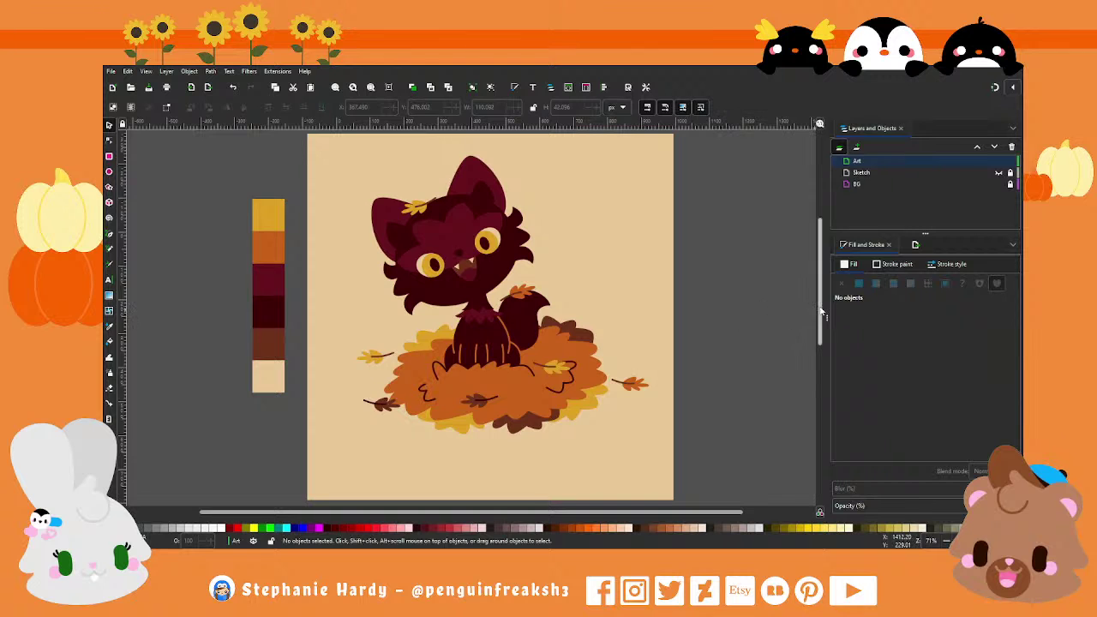
left_click_drag(820, 316, 822, 313)
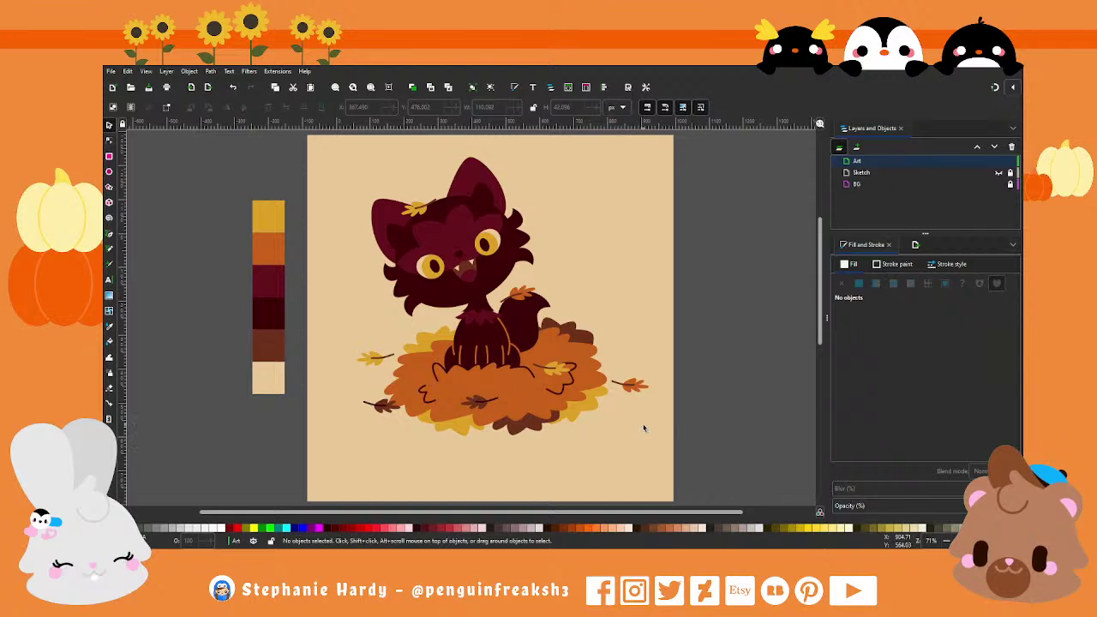
Step: Rotate the orange leaf right of the pile by about 13 degrees
left_click_drag(686, 418, 611, 367)
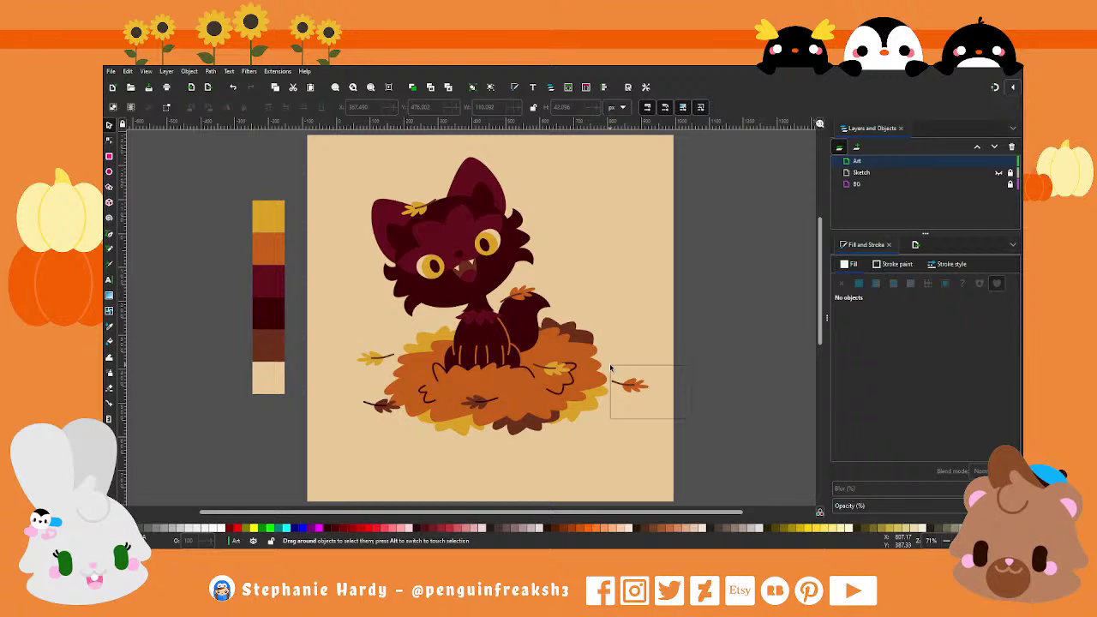
left_click(683, 411)
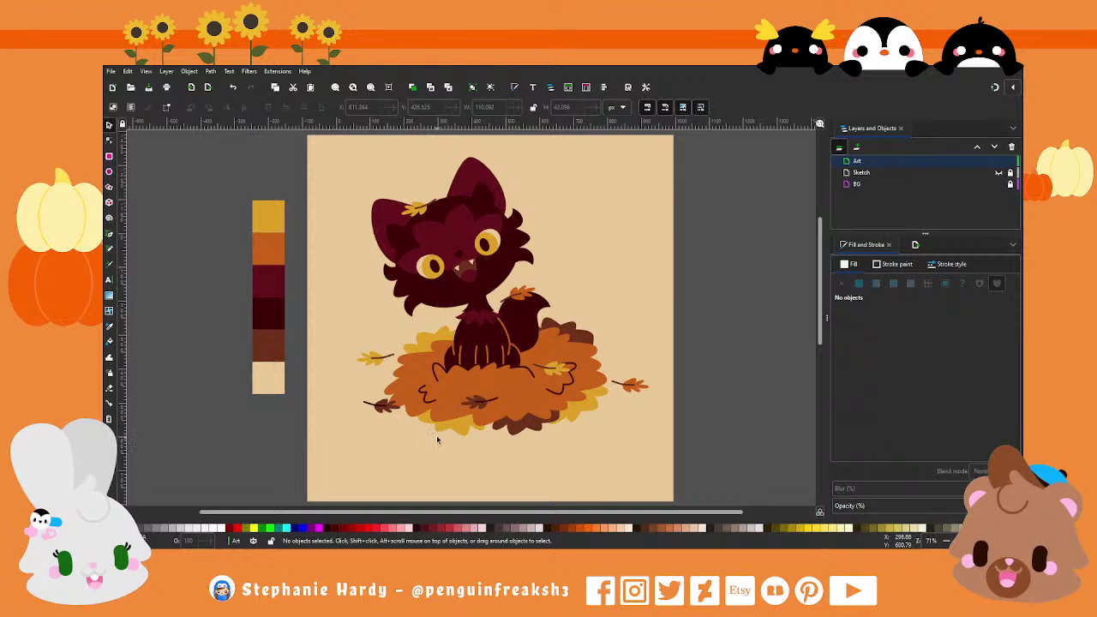
left_click_drag(701, 415, 608, 364)
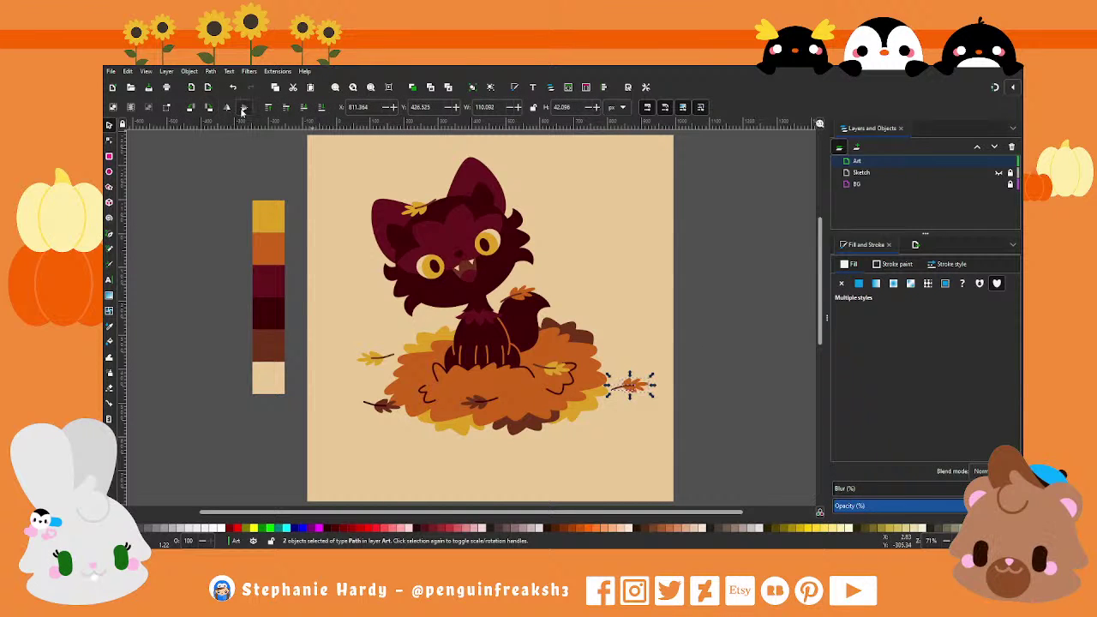
left_click(648, 393)
left_click_drag(653, 395, 655, 384)
left_click(646, 420)
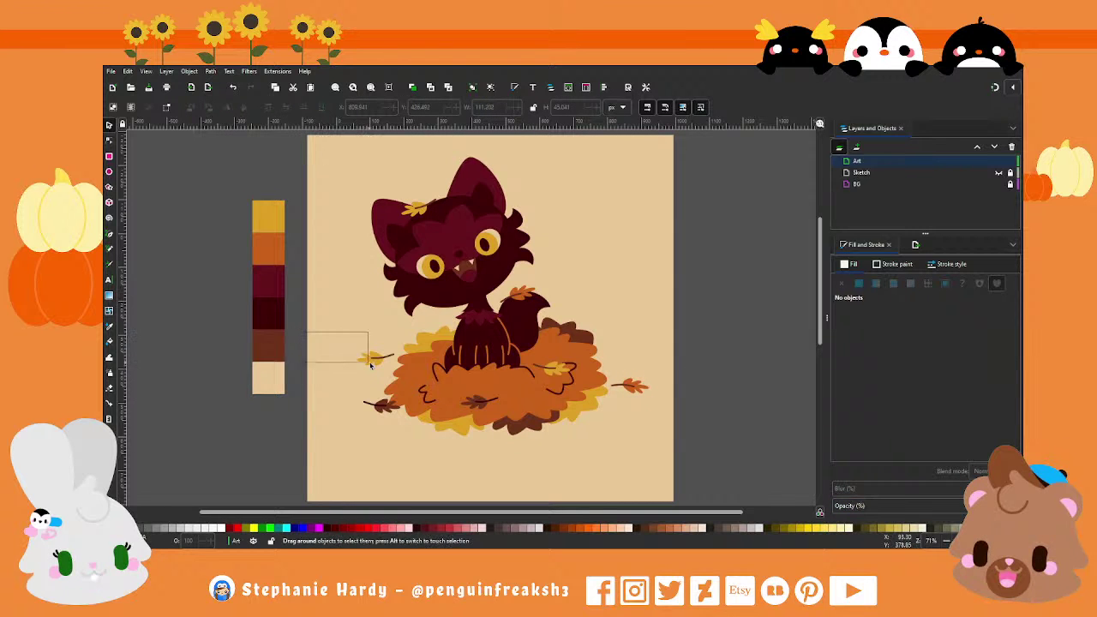
Step: Move the small yellow leaf to just below the pile
mouse_move(304, 336)
left_mouse_down()
mouse_move(403, 386)
mouse_move(446, 453)
mouse_move(535, 437)
left_mouse_up()
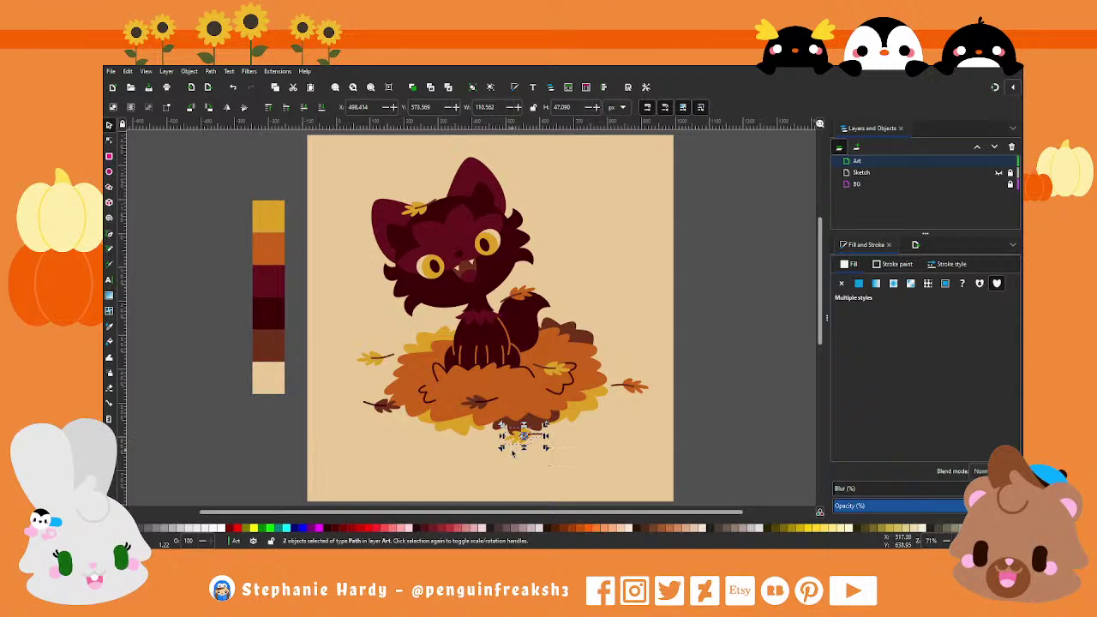
left_click_drag(523, 448, 512, 451)
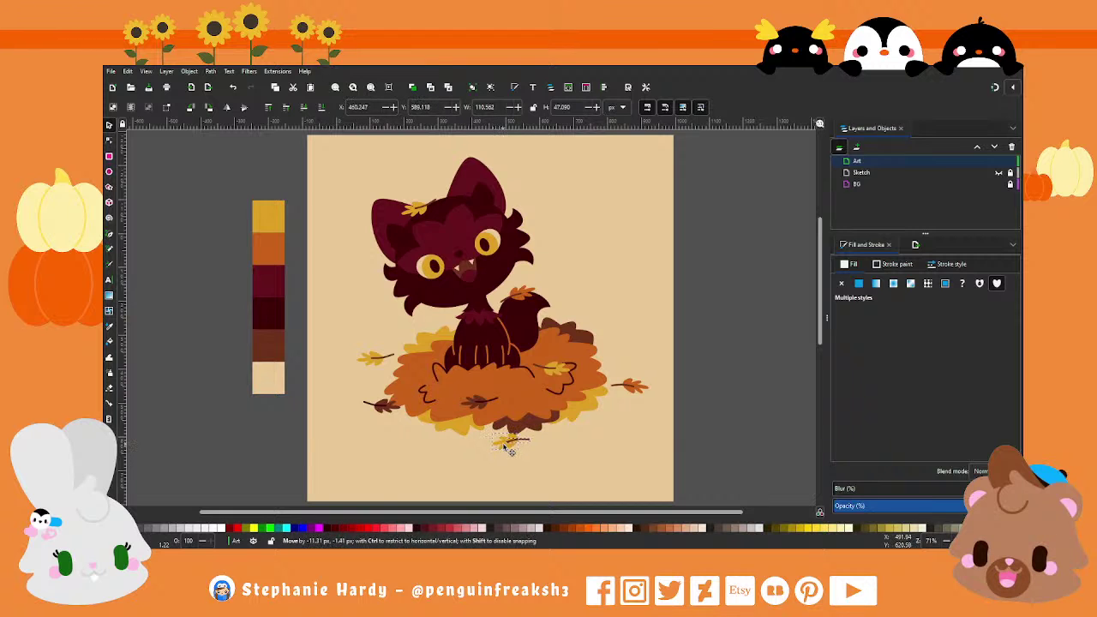
left_click(703, 424)
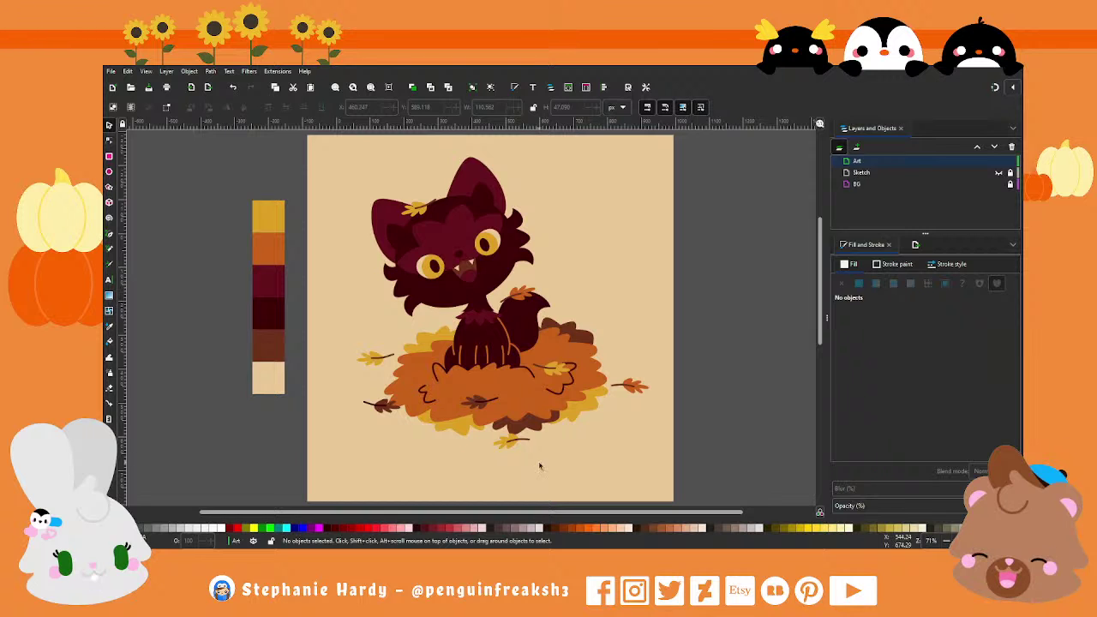
Step: Save, then shift all the cat-and-leaves artwork slightly down and left
key("ctrl+s")
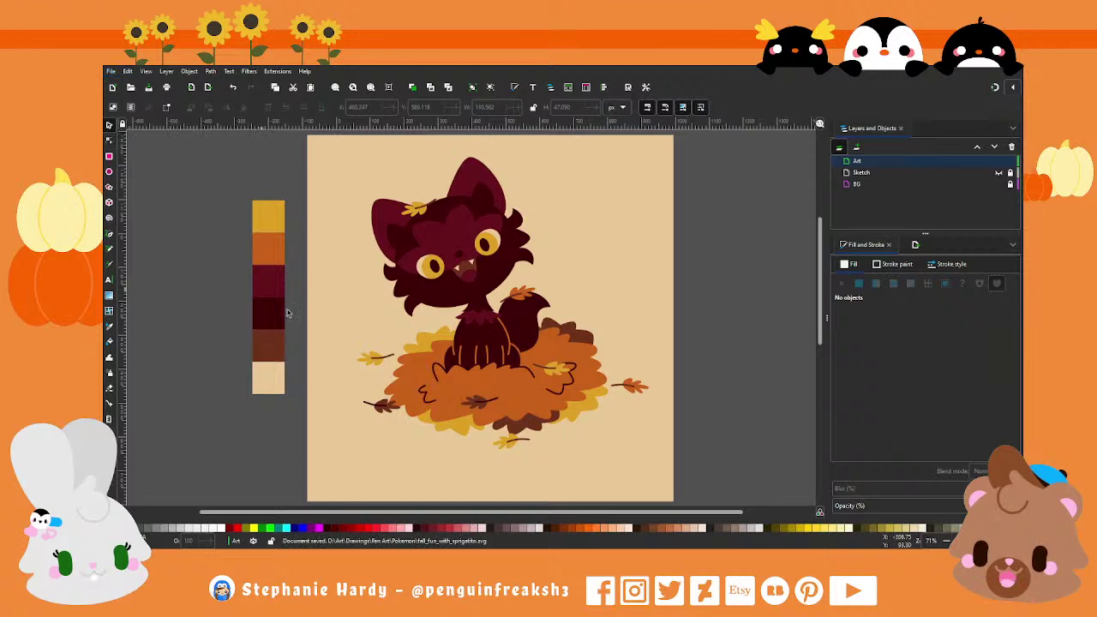
left_click_drag(685, 471, 331, 151)
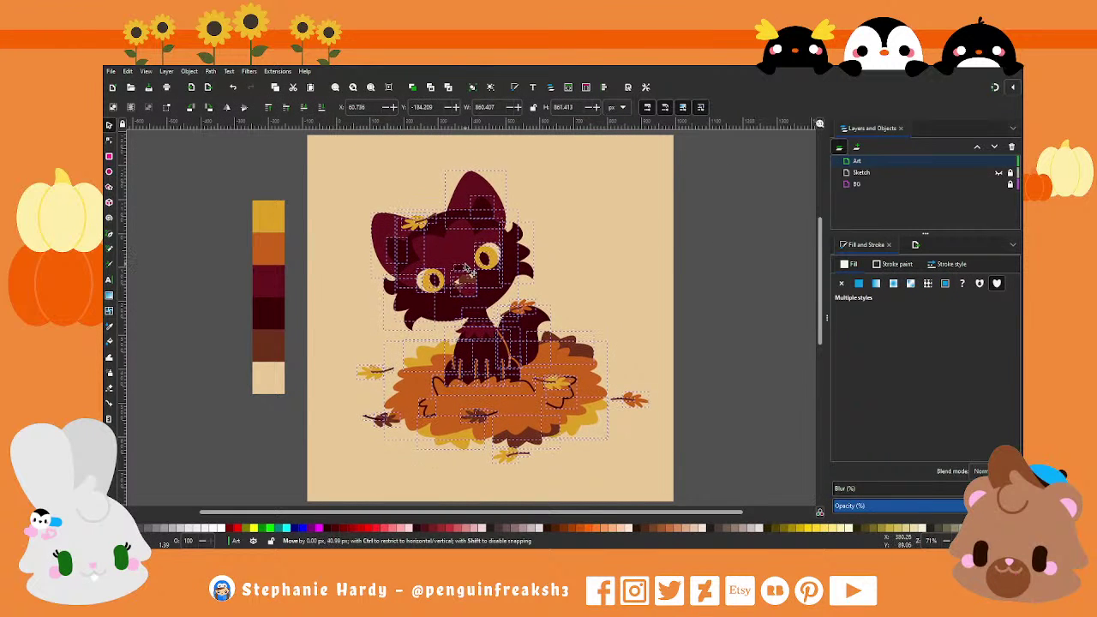
left_click_drag(466, 253, 467, 273)
left_click_drag(469, 323, 465, 323)
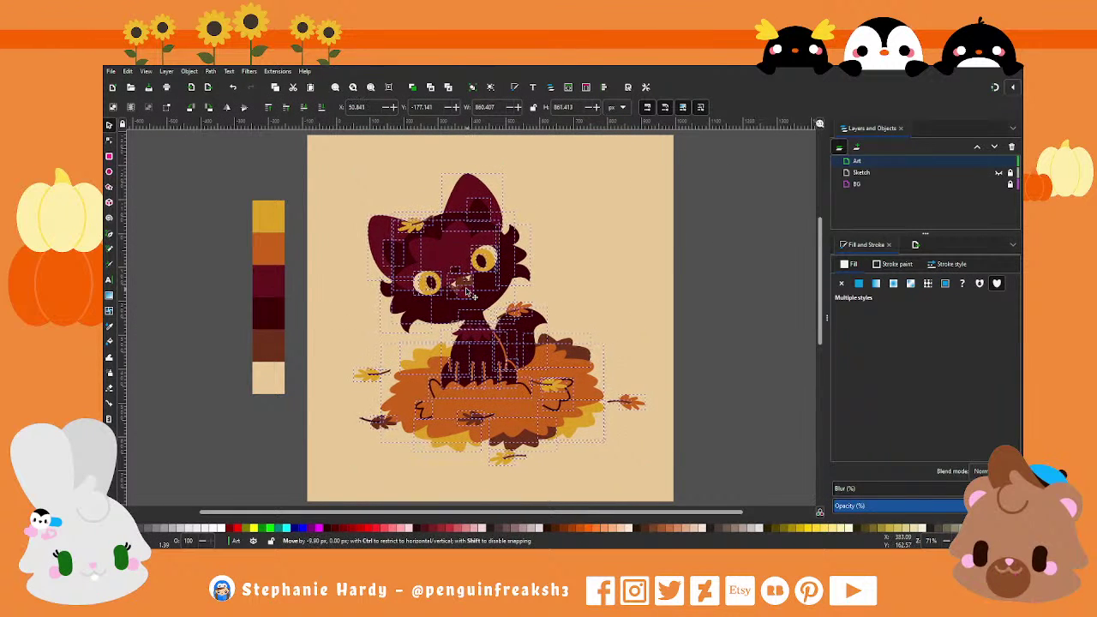
left_click(722, 361)
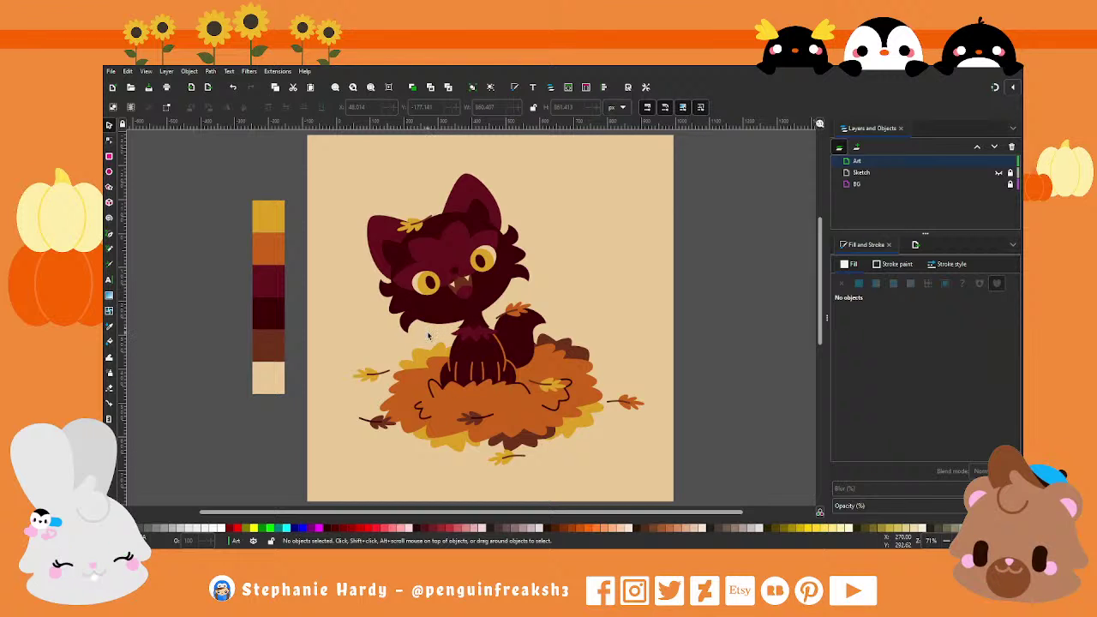
Step: Draw a straight guide line below the cat's face
scroll(432, 330, "up", 1)
scroll(429, 335, "up", 3)
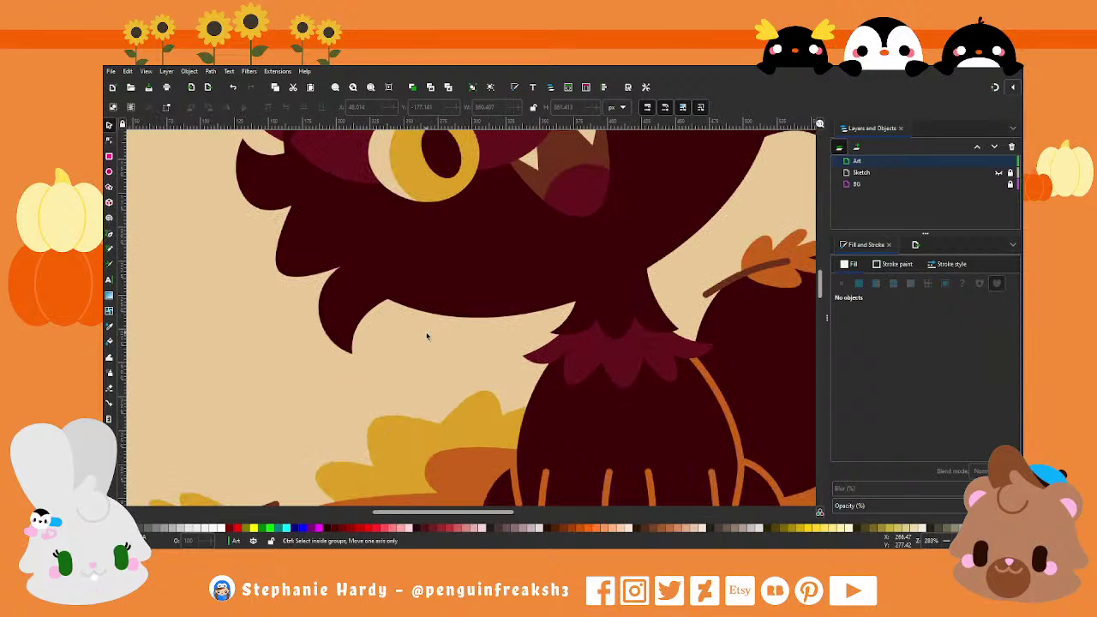
left_click(110, 235)
left_click(387, 310)
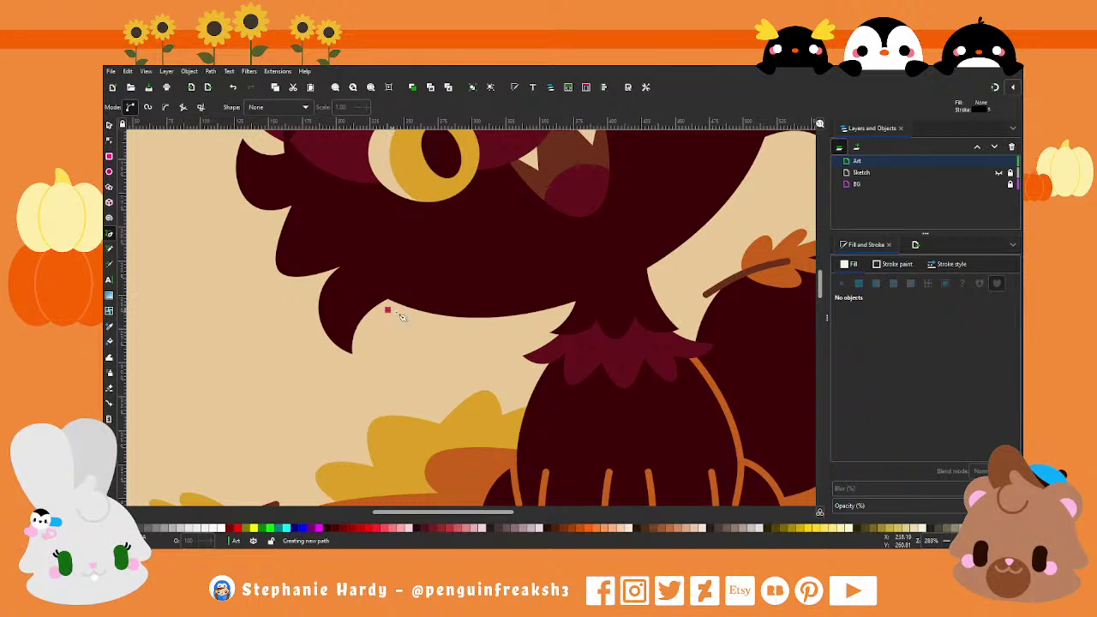
double_click(542, 324)
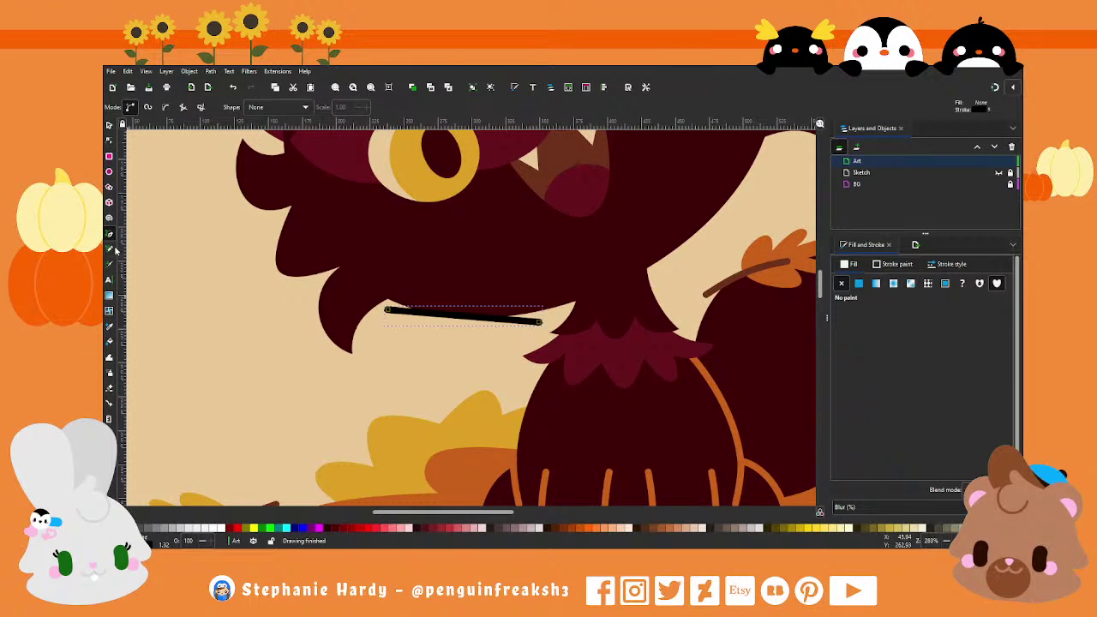
Step: Add the text 'oappy Autumn!!!' with no outline in Chela One font
key("t")
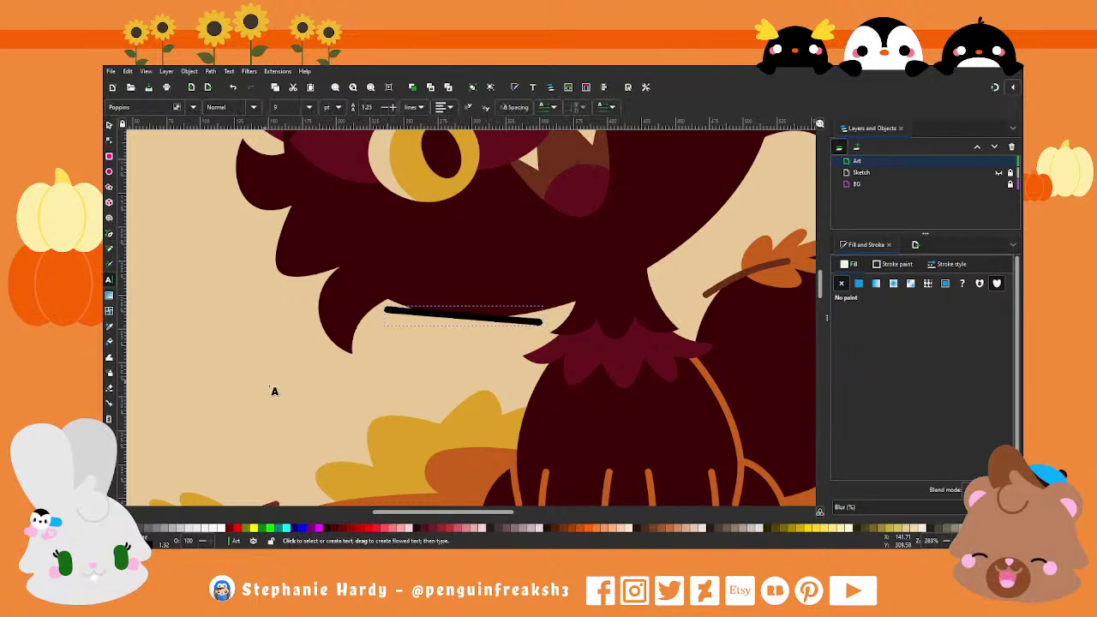
left_click(234, 382)
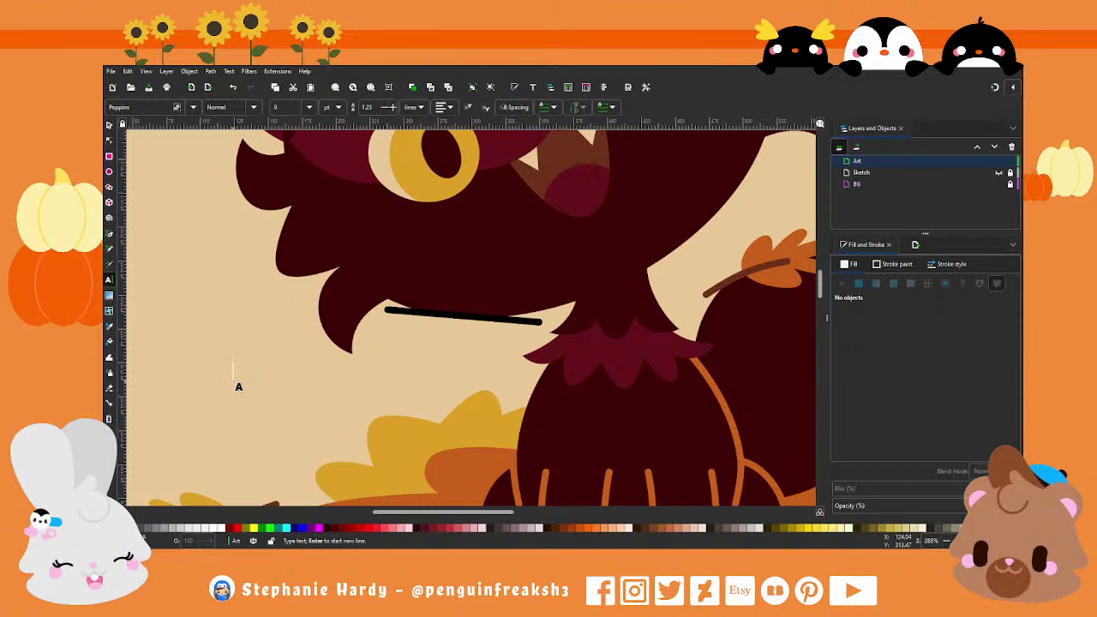
type("oapp")
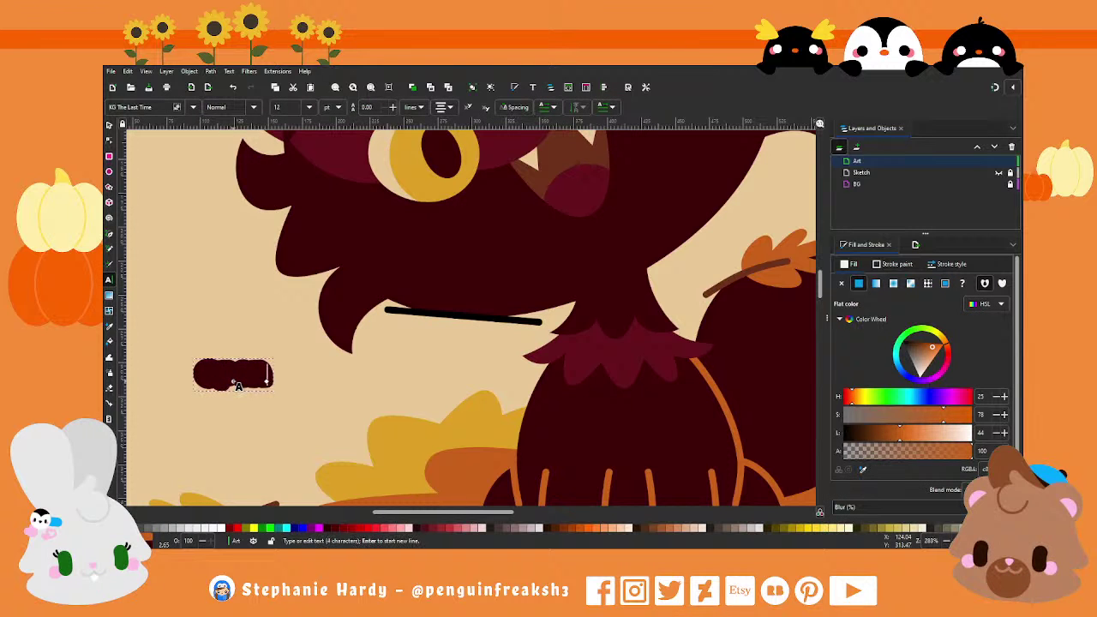
type("y Autumn!")
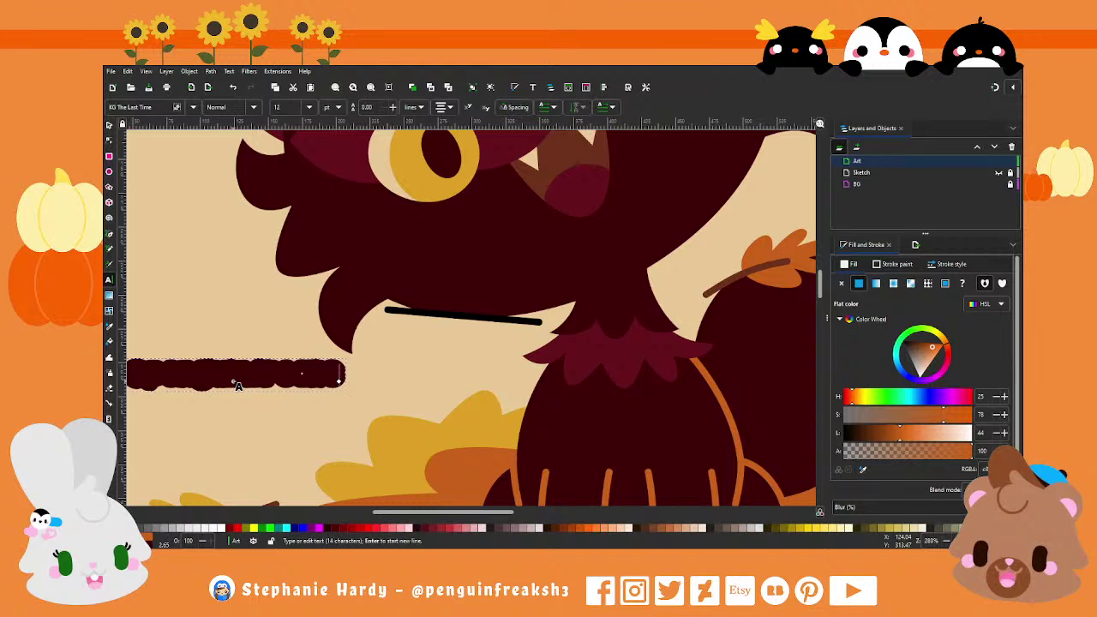
type("!!")
left_click(913, 267)
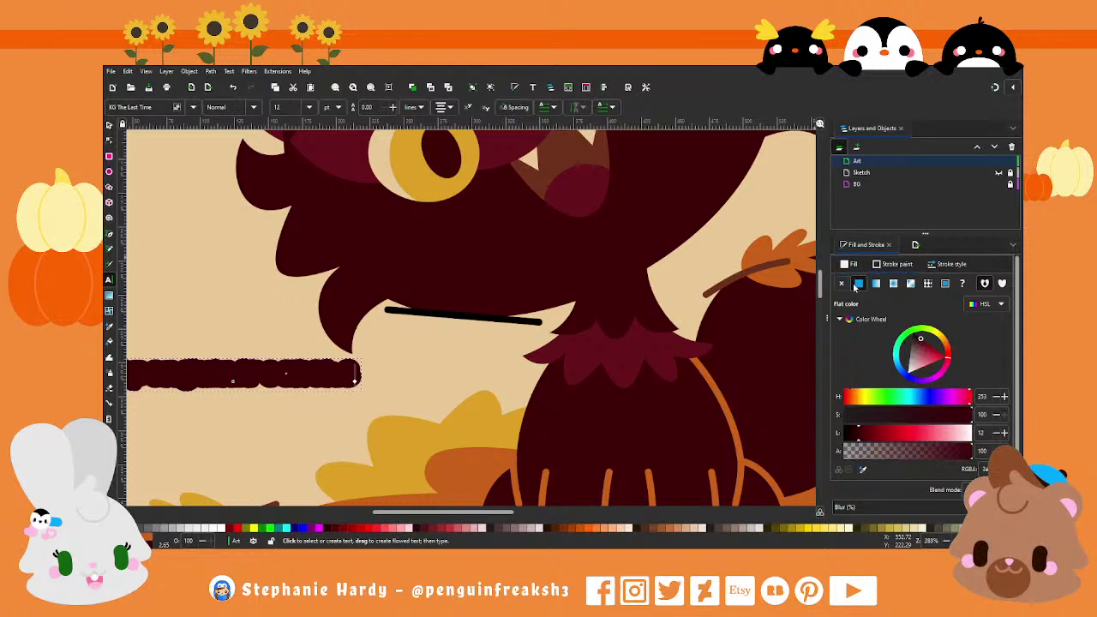
left_click(841, 283)
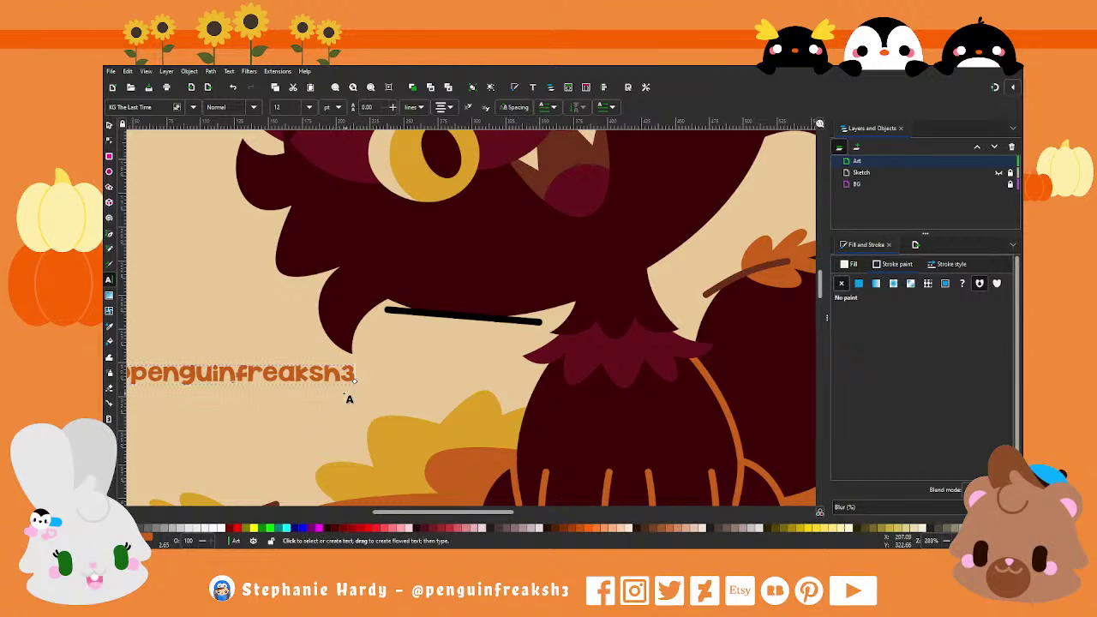
left_click(137, 107)
type("she")
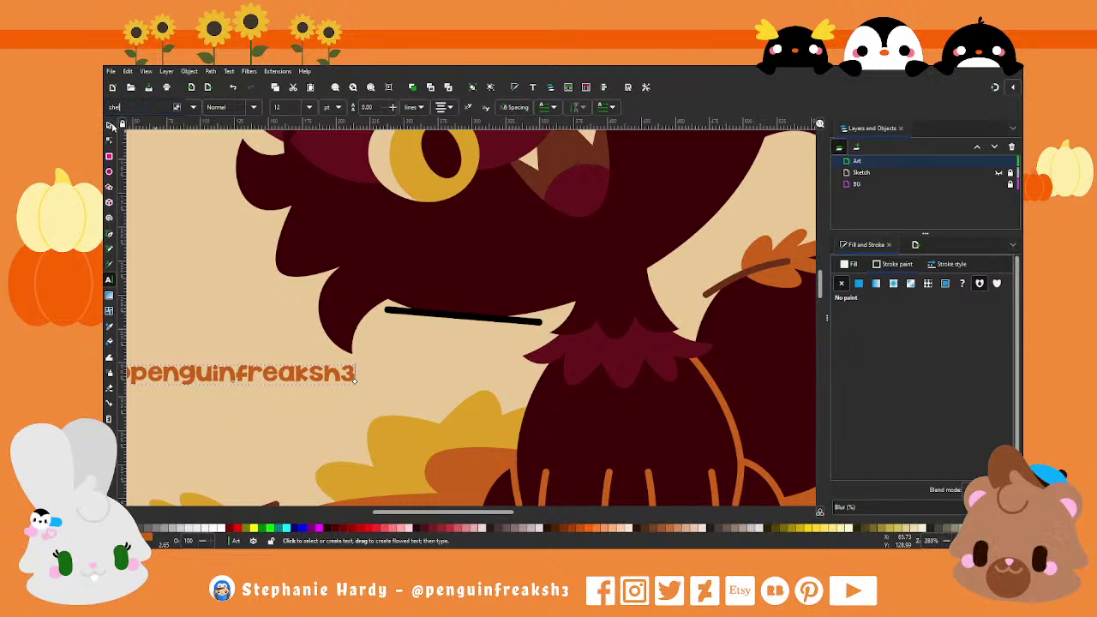
type("la One")
key("Return")
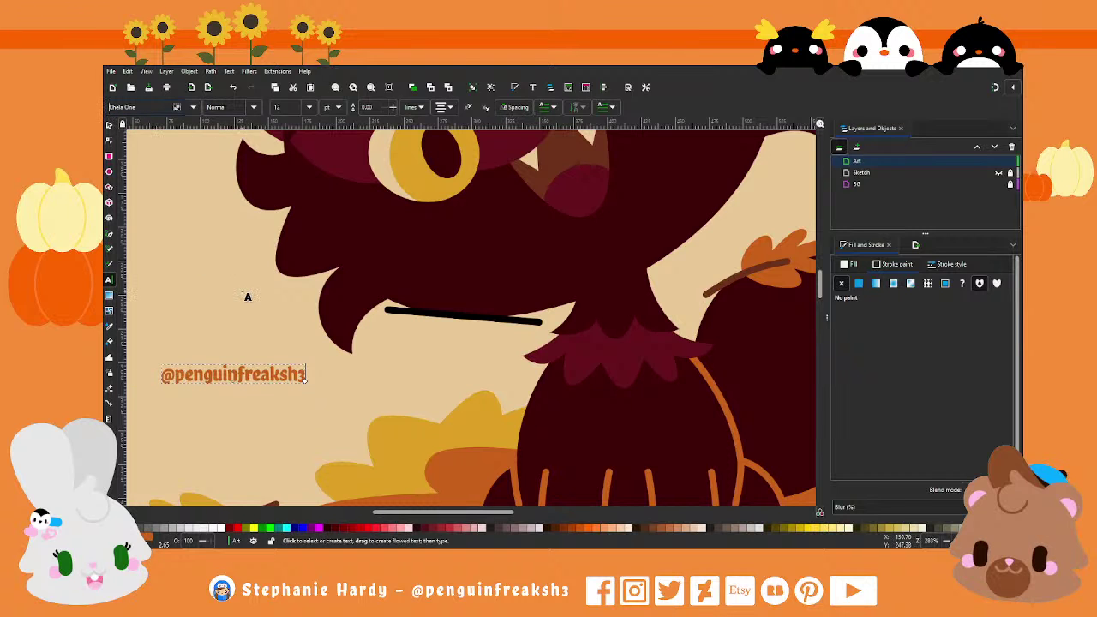
Step: Move the text under the cat's chin and set its letter spacing to 3
left_click(109, 125)
mouse_move(278, 384)
left_mouse_down()
mouse_move(463, 377)
mouse_move(477, 360)
left_mouse_up()
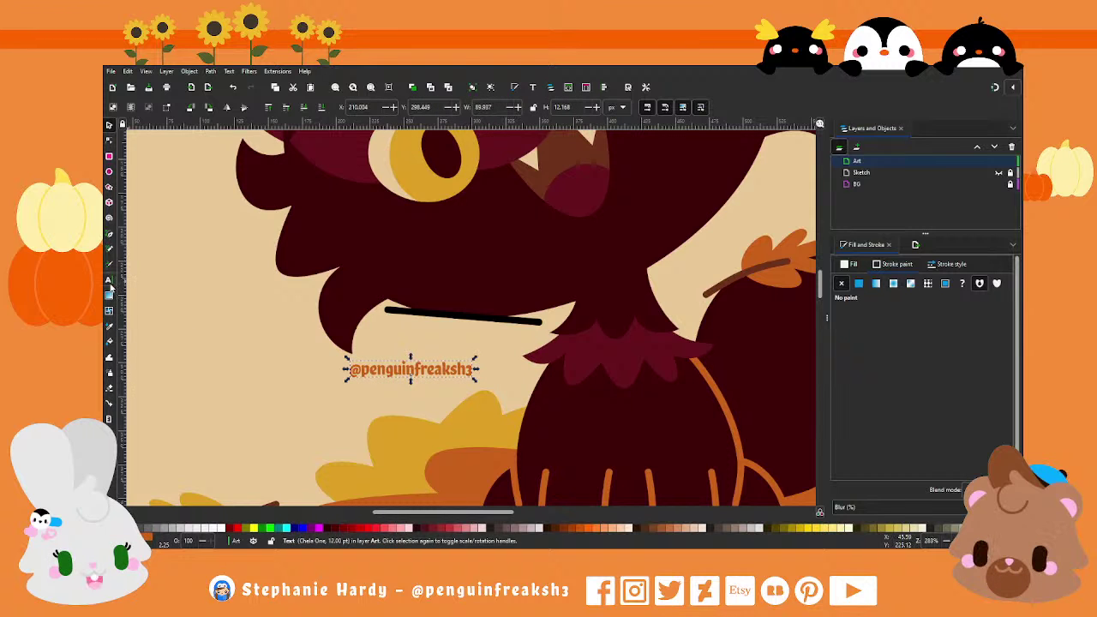
left_click(109, 279)
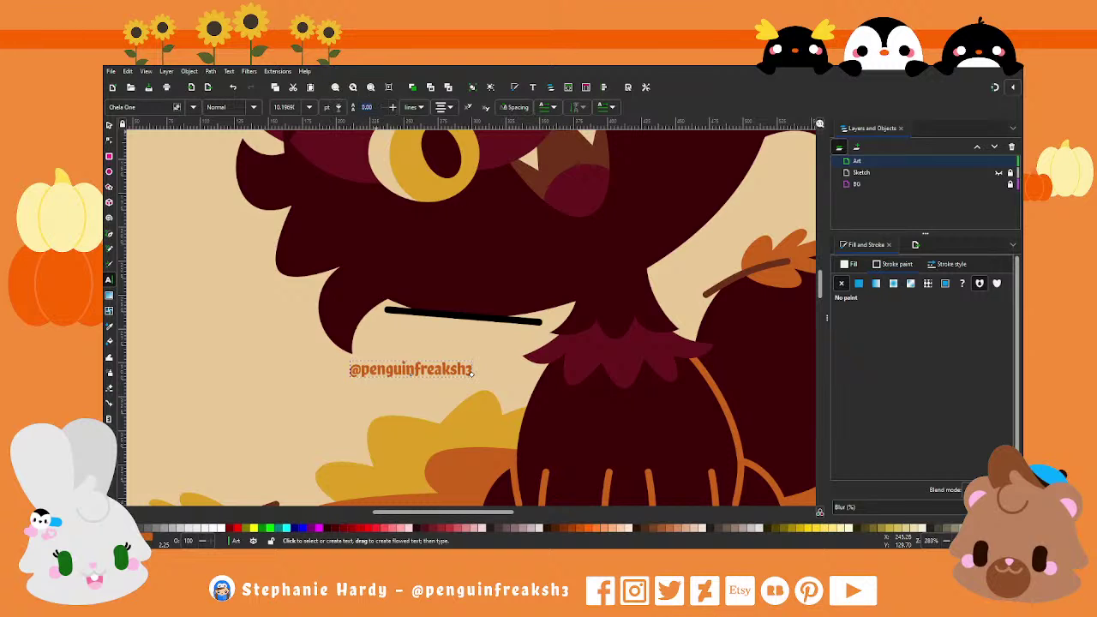
double_click(366, 108)
left_click(516, 108)
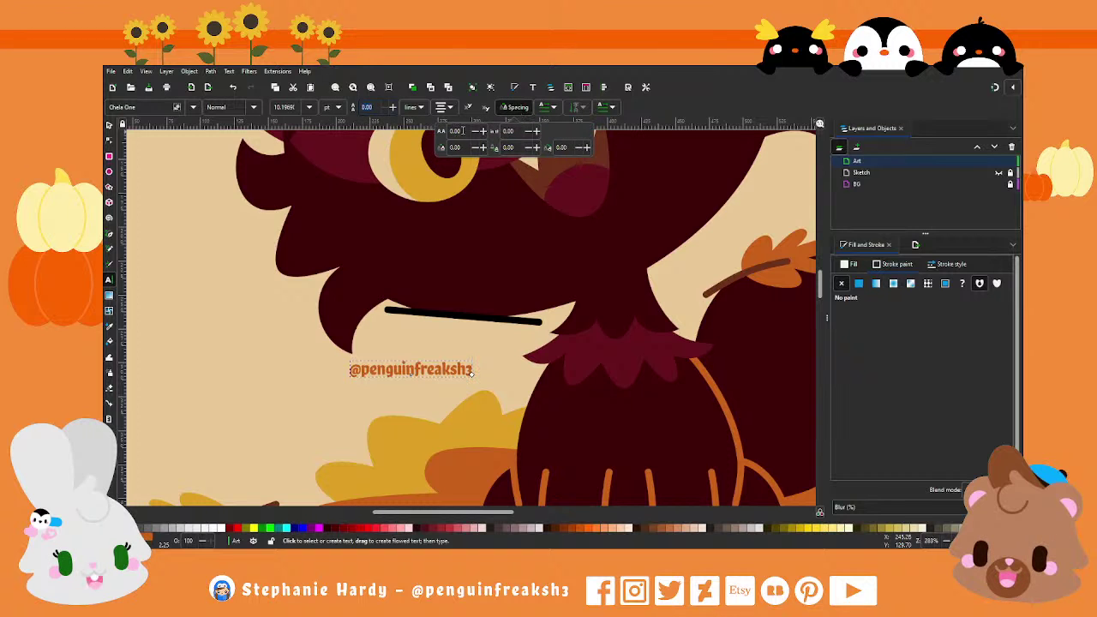
double_click(463, 130)
type("3")
key("Return")
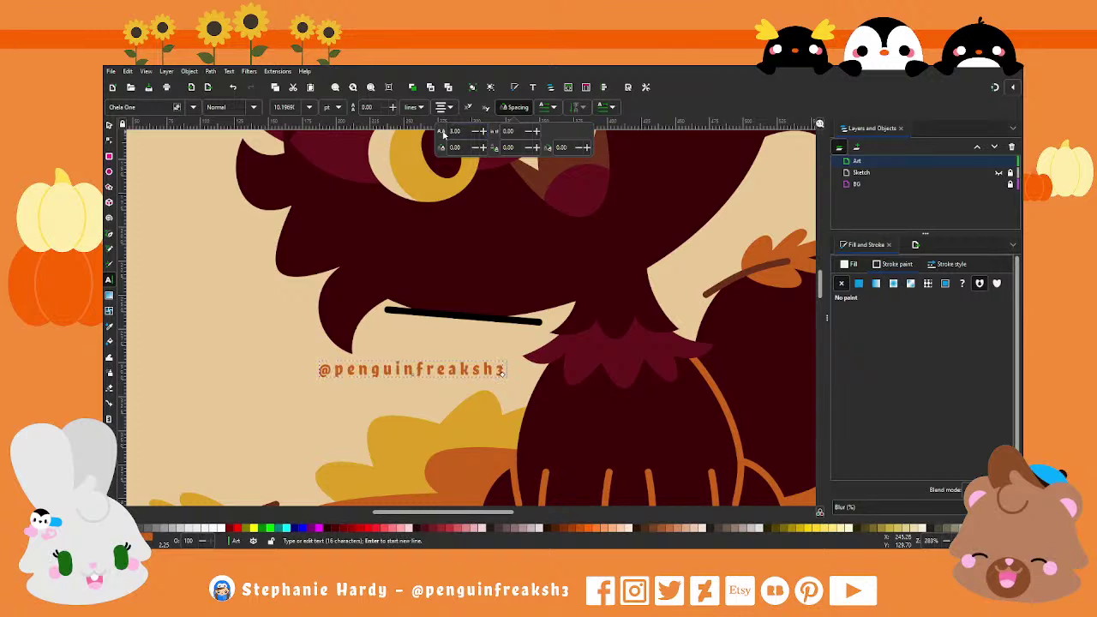
Step: Fill the text with the hair's dark maroon and select it together with the line
left_click(851, 264)
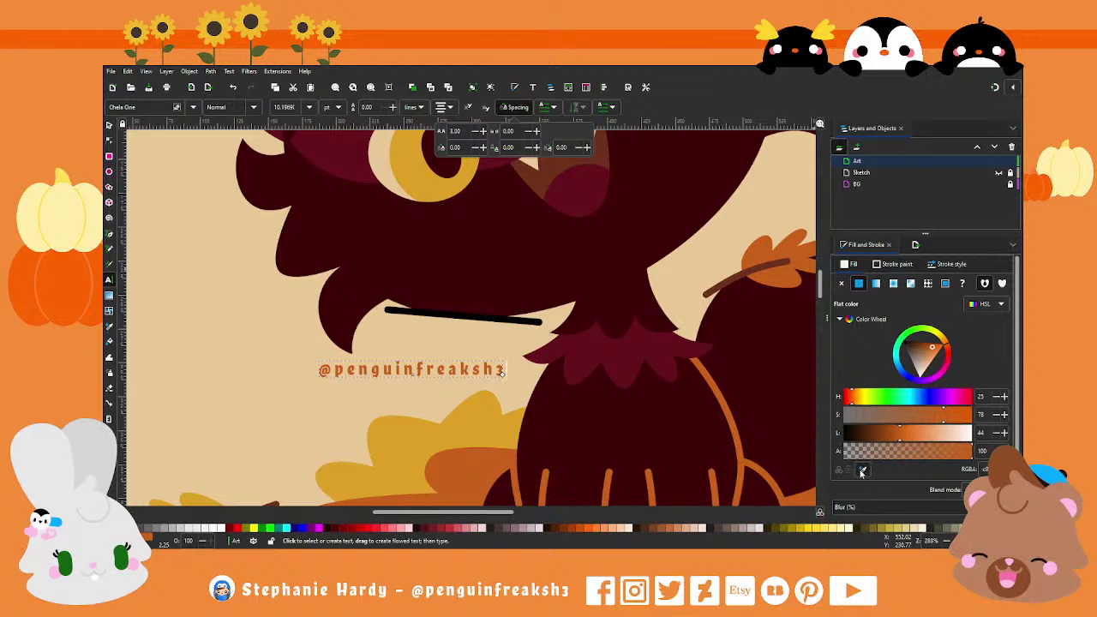
left_click(862, 471)
left_click(493, 281)
left_click(110, 126)
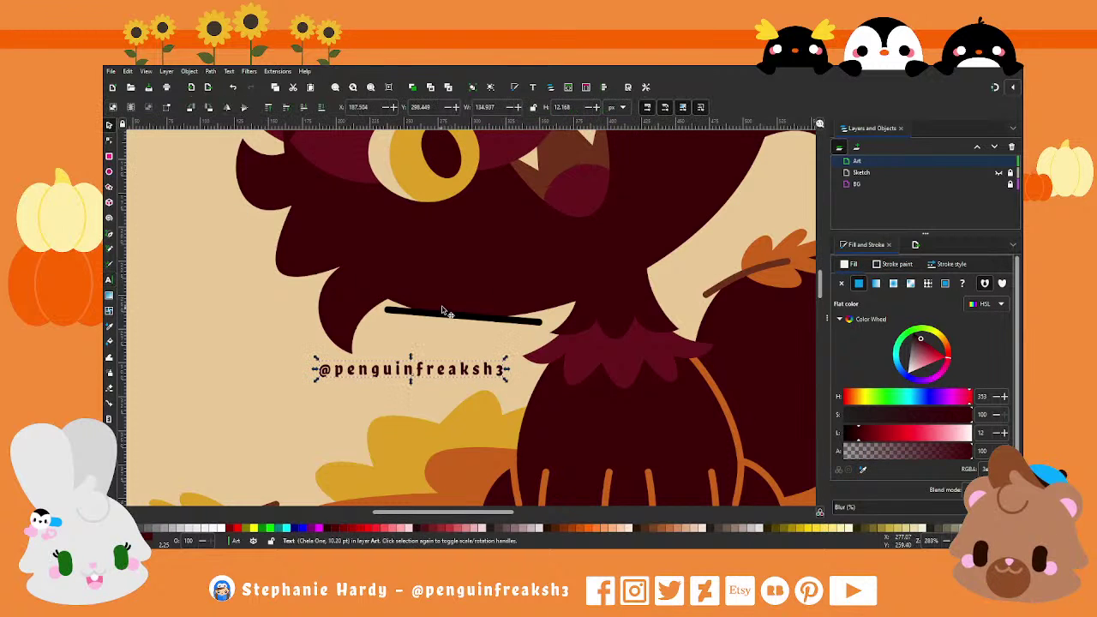
left_click(443, 316, "shift")
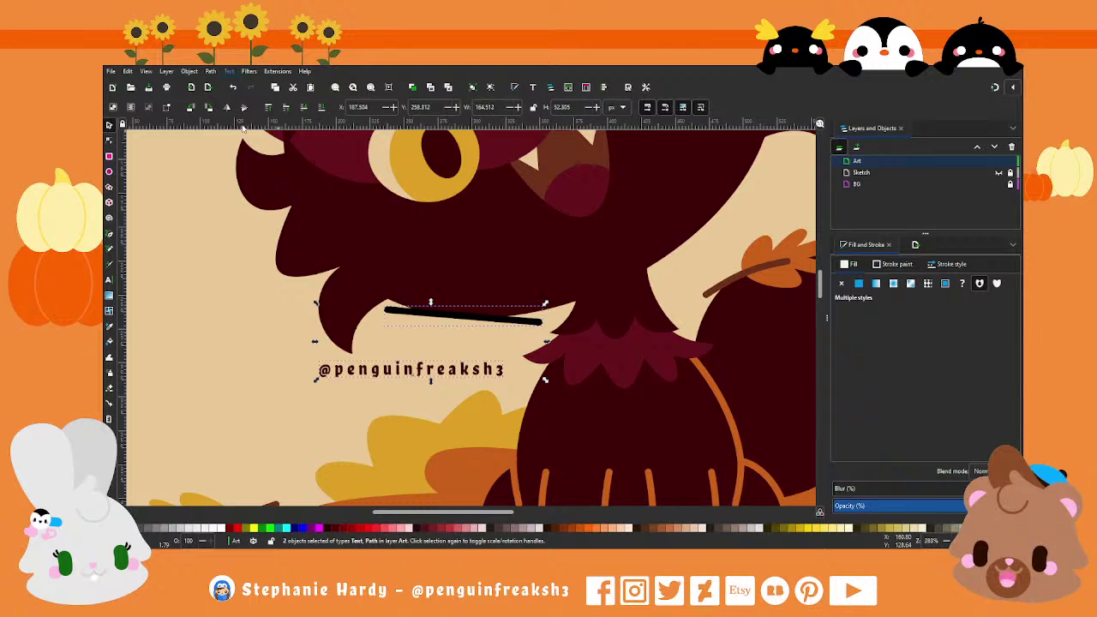
Step: Reposition the guide line's end nodes and bend it into a gentle curve
key("n")
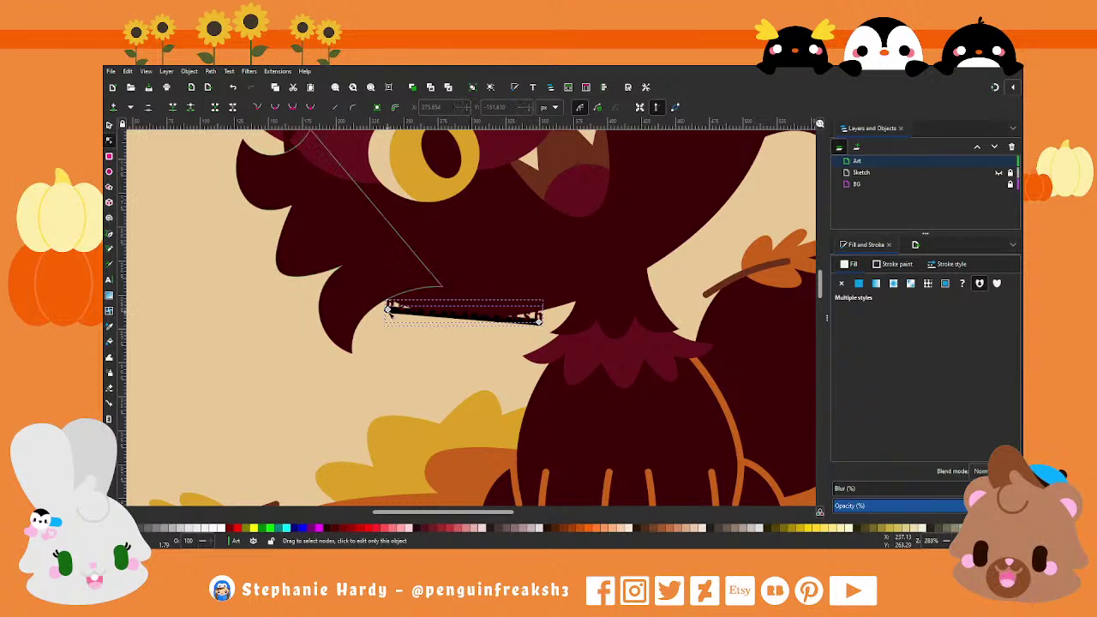
left_click_drag(387, 309, 383, 319)
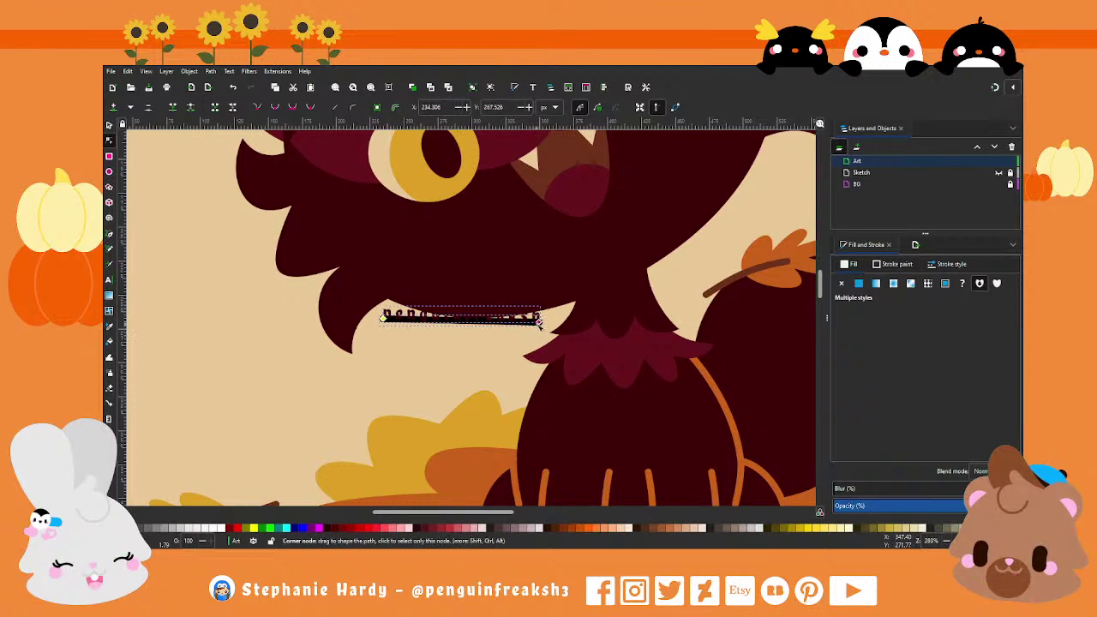
mouse_move(539, 321)
left_mouse_down()
mouse_move(563, 329)
mouse_move(496, 339)
left_mouse_up()
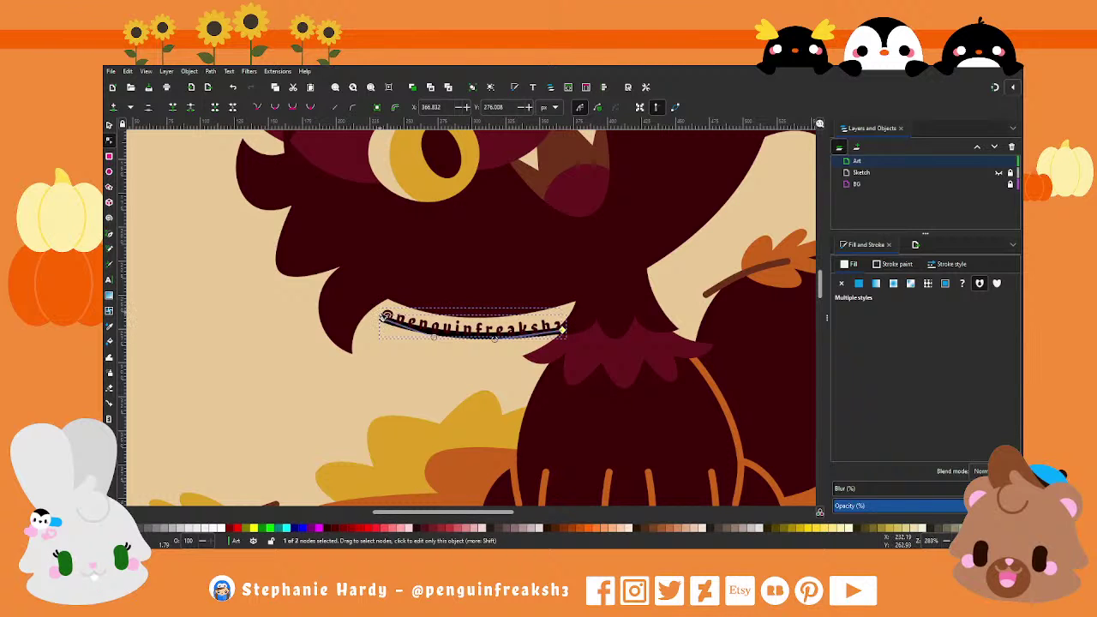
left_click_drag(385, 318, 420, 334)
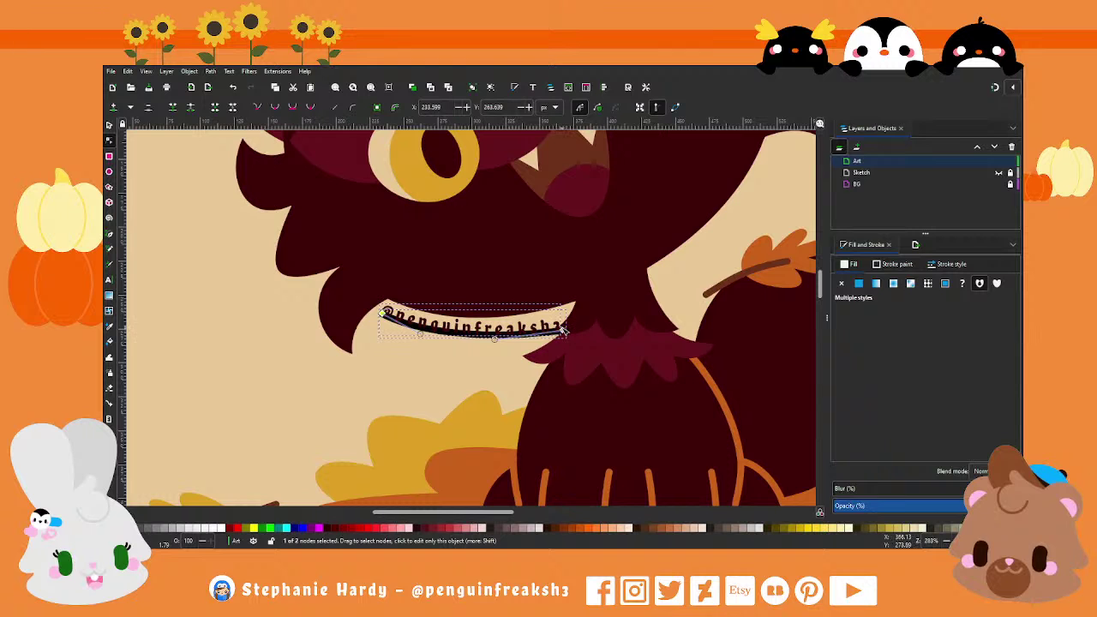
left_click_drag(565, 333, 561, 320)
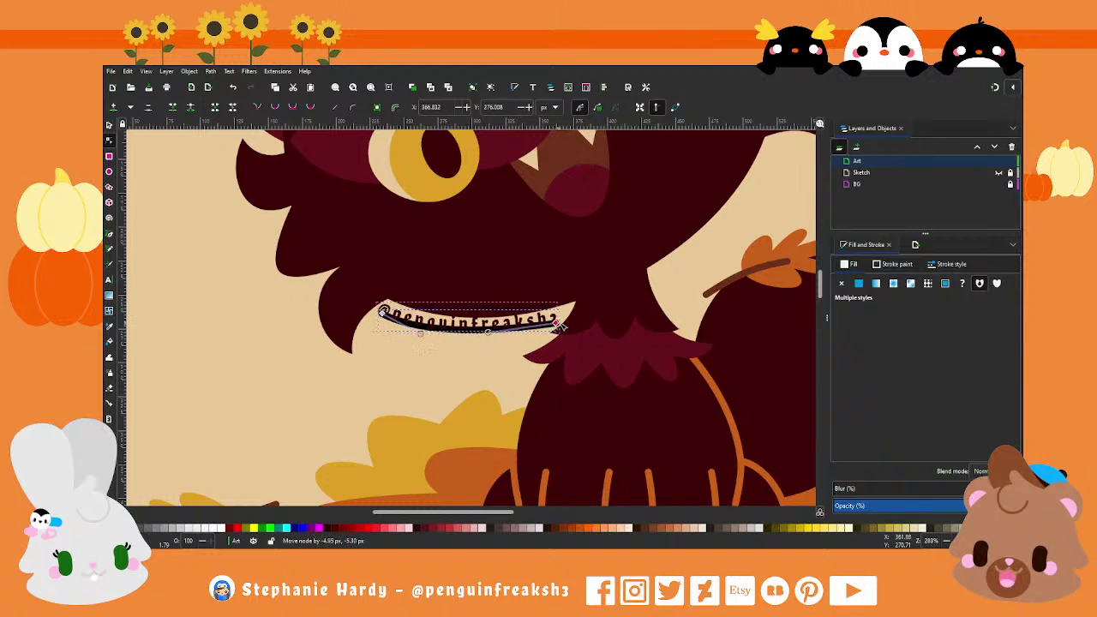
left_click_drag(495, 331, 422, 337)
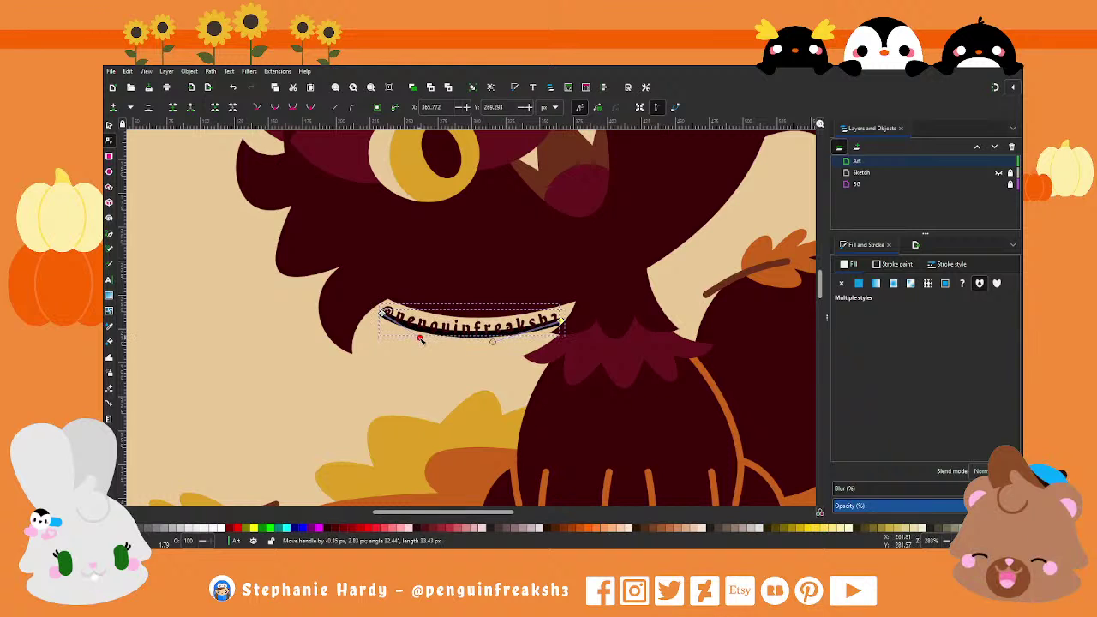
key("Escape")
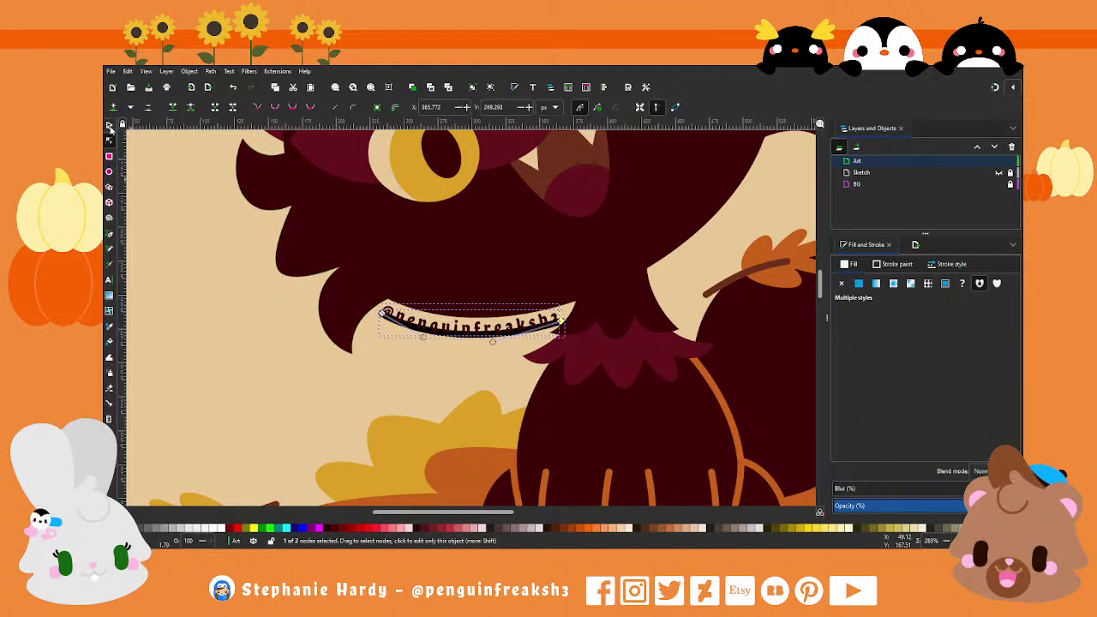
Step: Refine the curve's ends and deepen its bend under the text
left_click(109, 125)
left_click(547, 329)
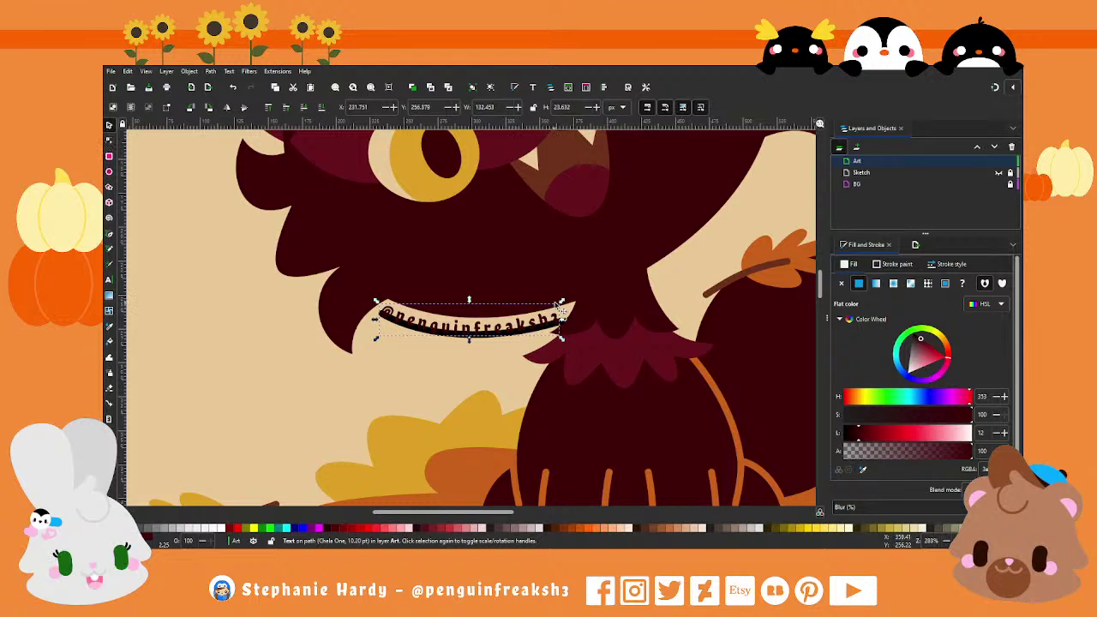
key("t")
left_click_drag(559, 321, 360, 309)
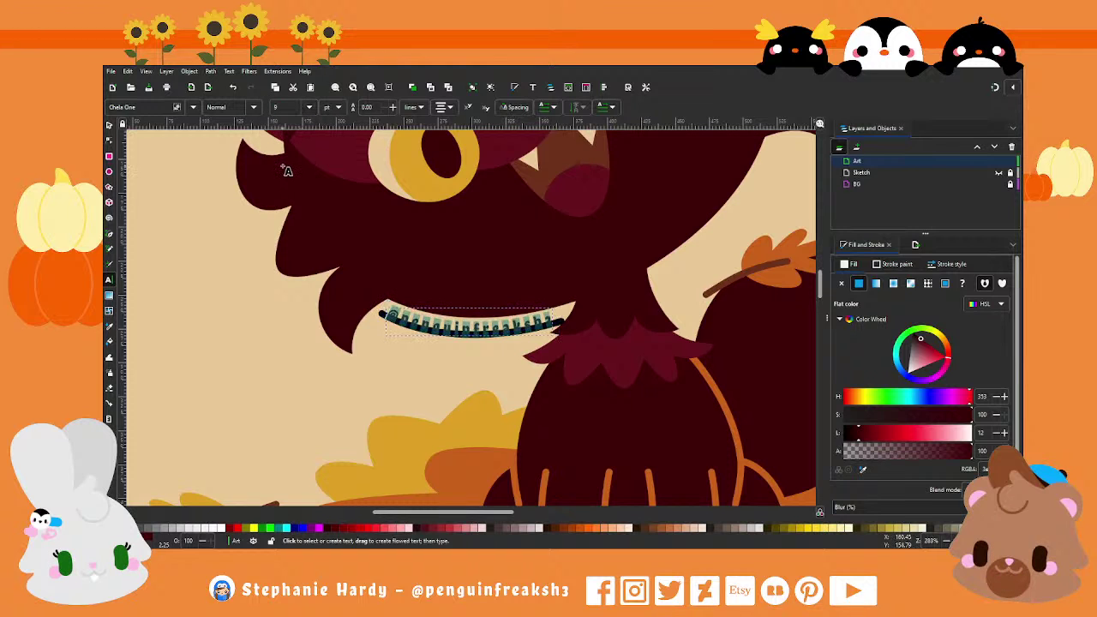
left_click(108, 140)
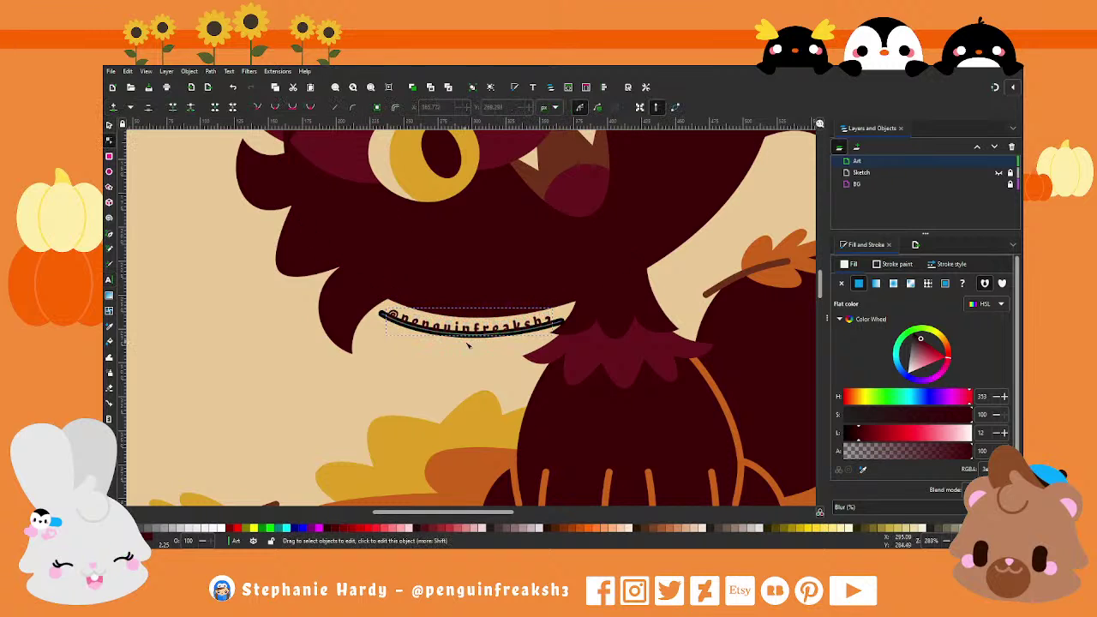
left_click(386, 316)
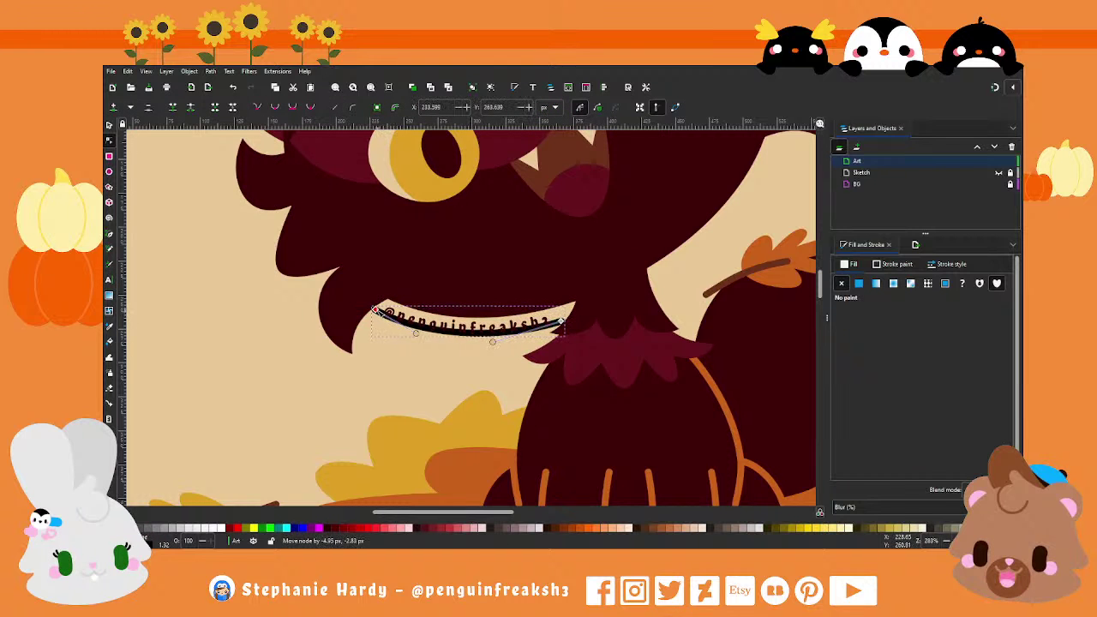
left_click_drag(386, 315, 372, 307)
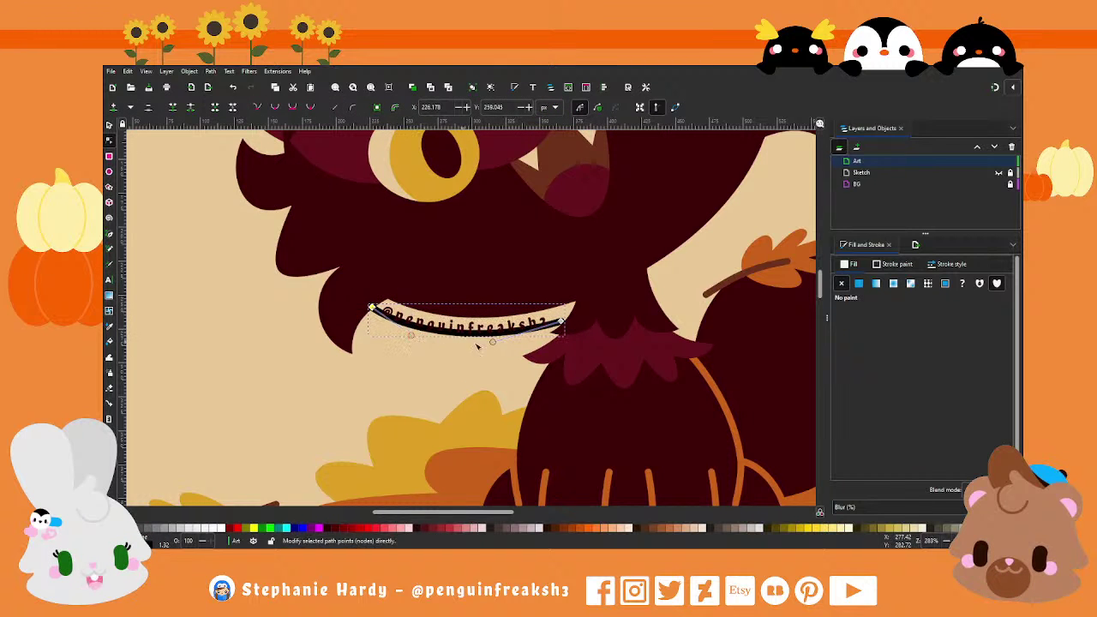
left_click_drag(562, 321, 553, 324)
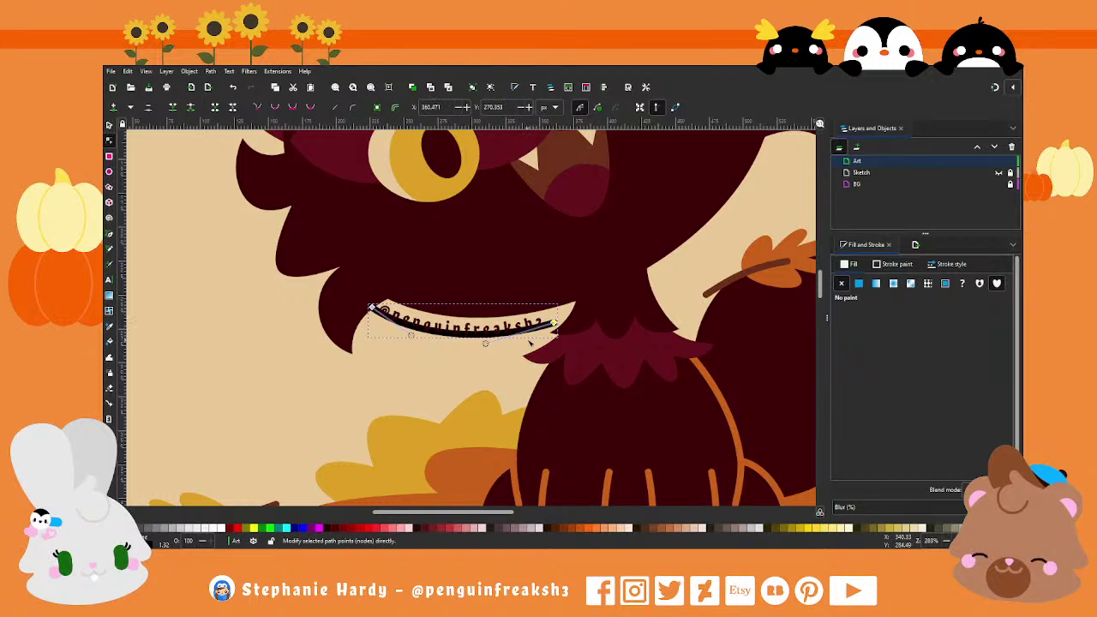
left_click_drag(485, 343, 487, 347)
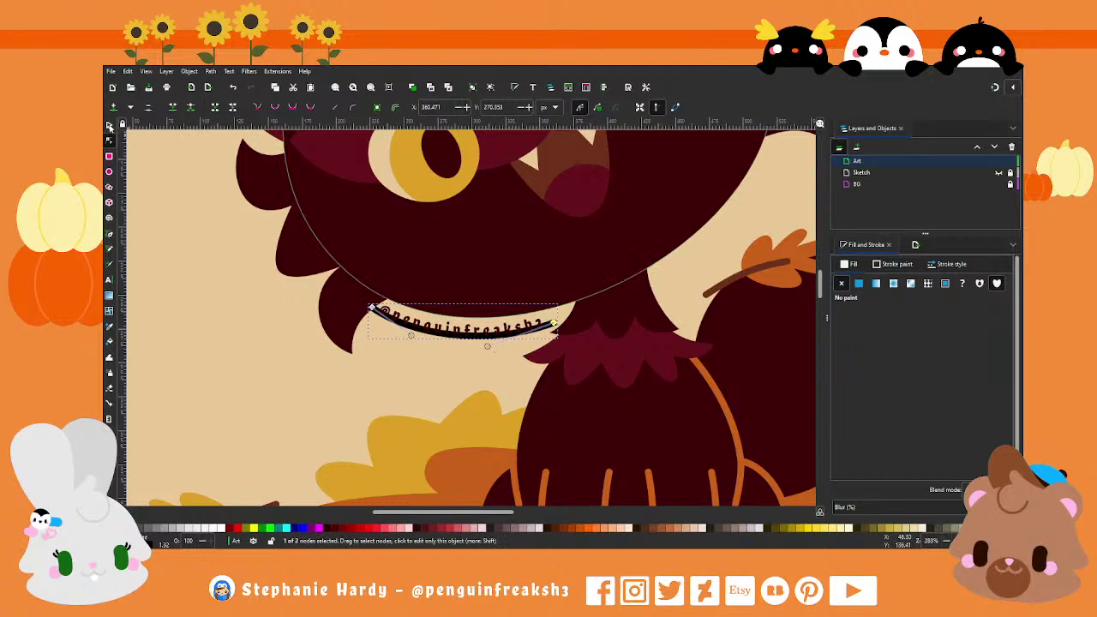
key("s")
key("Escape")
Step: Set the guide curve's alpha to 0 so only the curved text shows
left_click(555, 324)
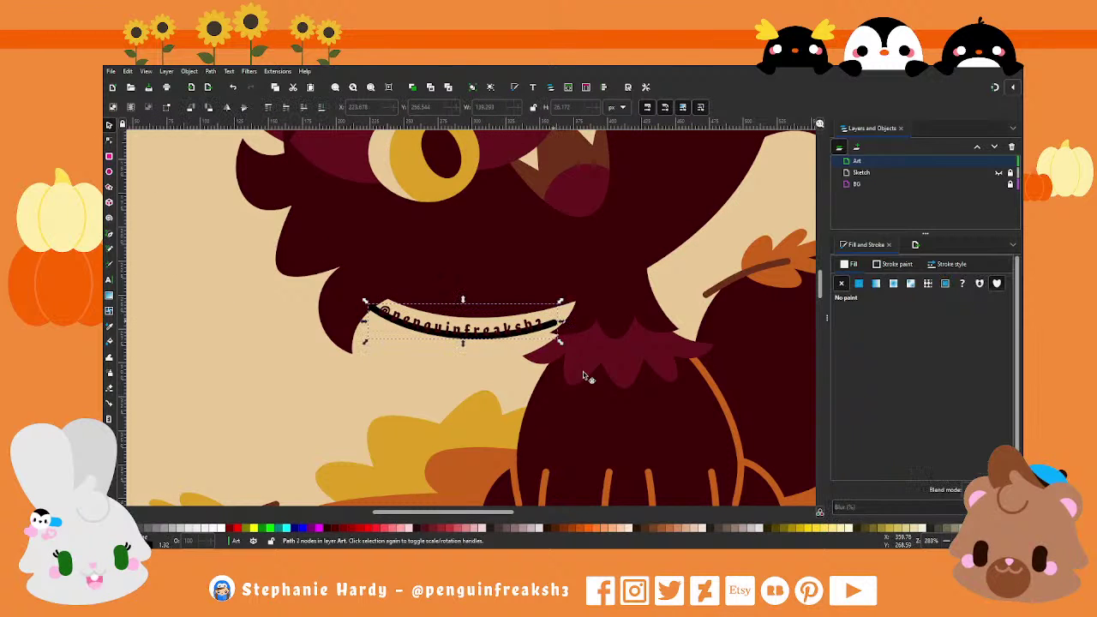
left_click_drag(874, 451, 845, 451)
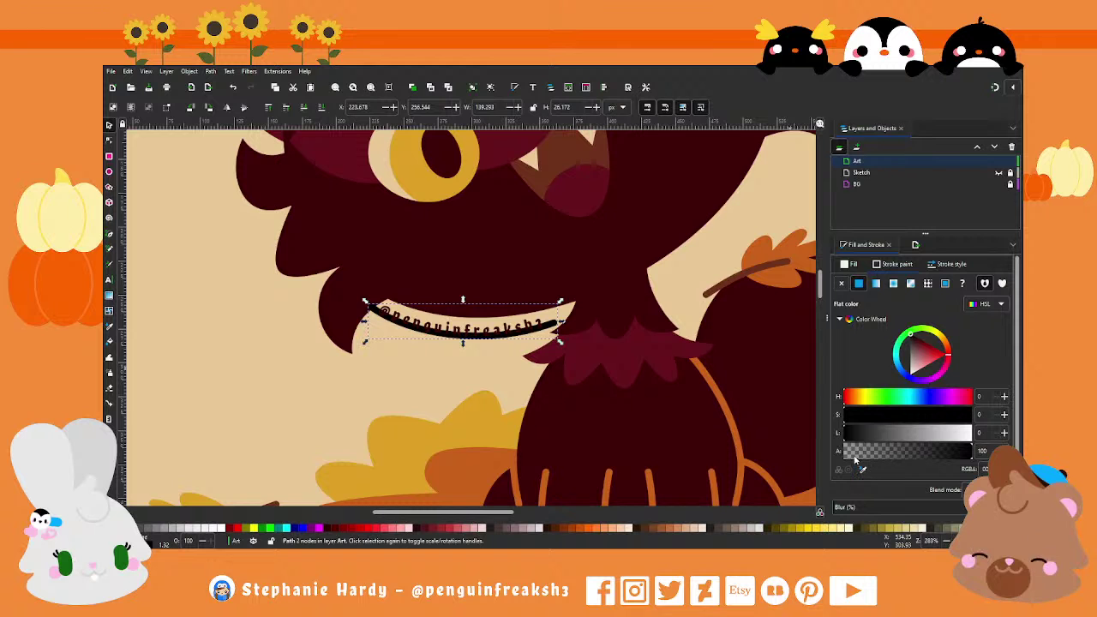
left_click(256, 353)
Step: Zoom out to the whole page and save the autumn cat SVG
scroll(445, 362, "down", 2)
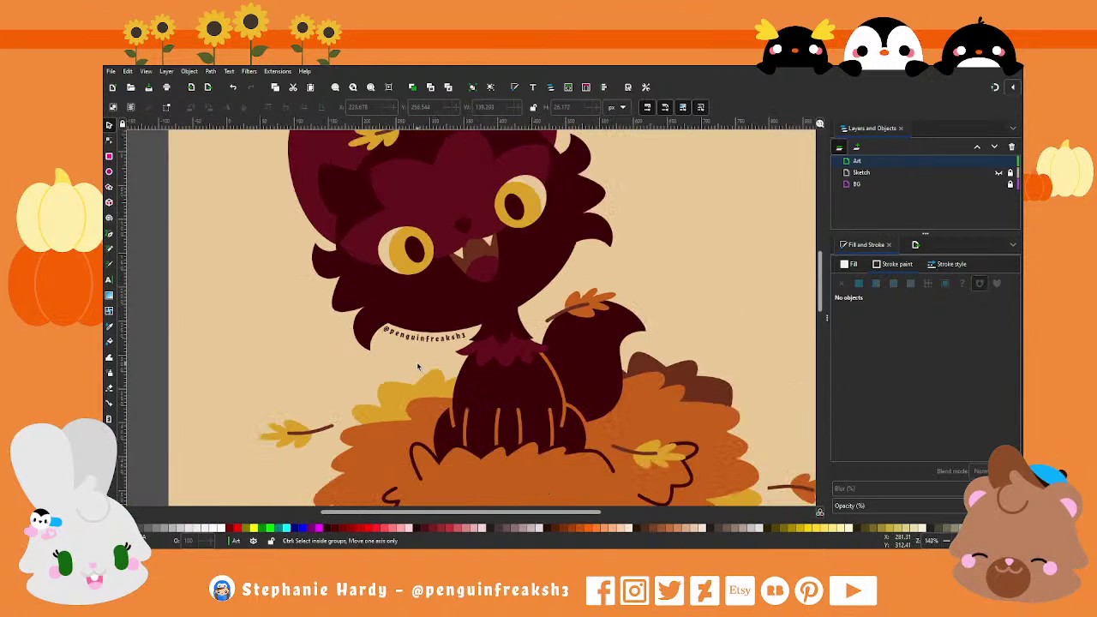
scroll(445, 362, "down", 1)
scroll(445, 362, "down", 1)
scroll(444, 362, "down", 1)
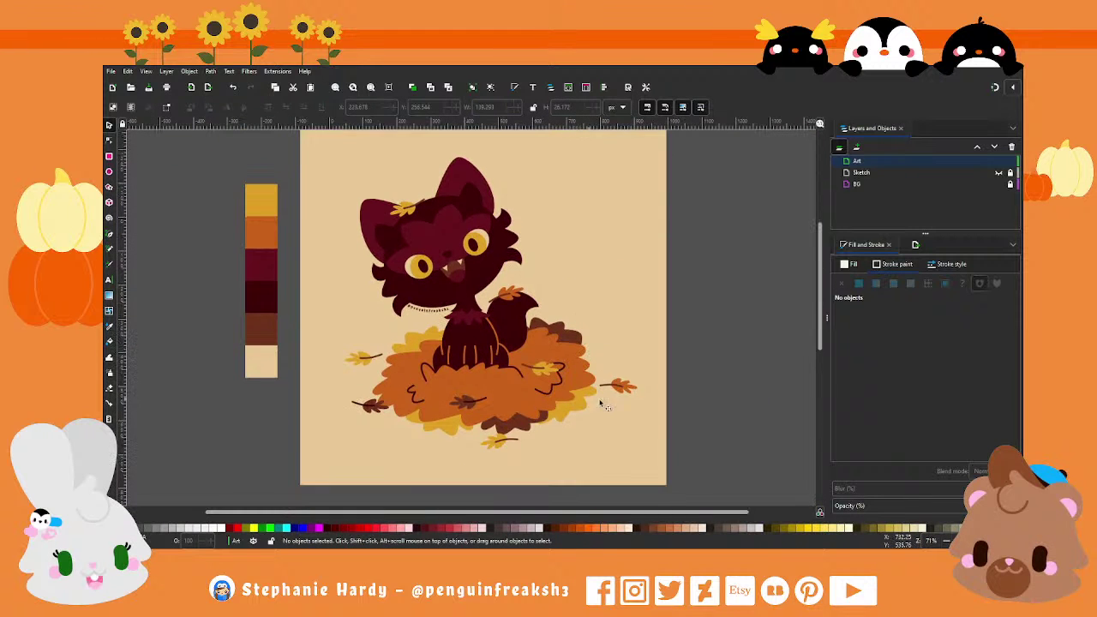
scroll(445, 362, "up", 1)
scroll(275, 268, "down", 1)
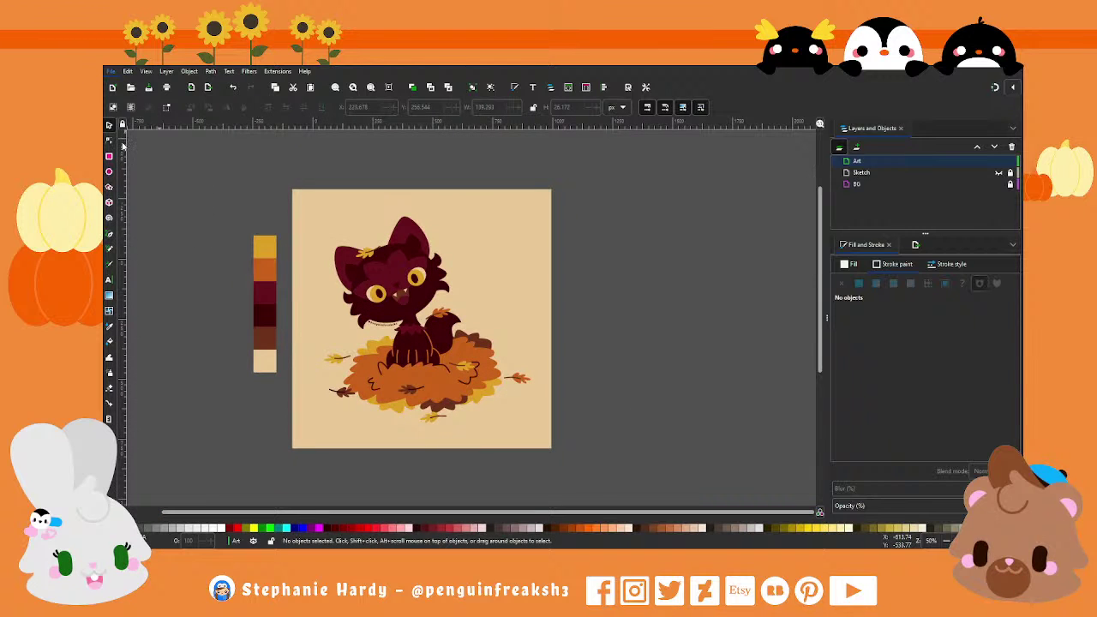
key("ctrl+s")
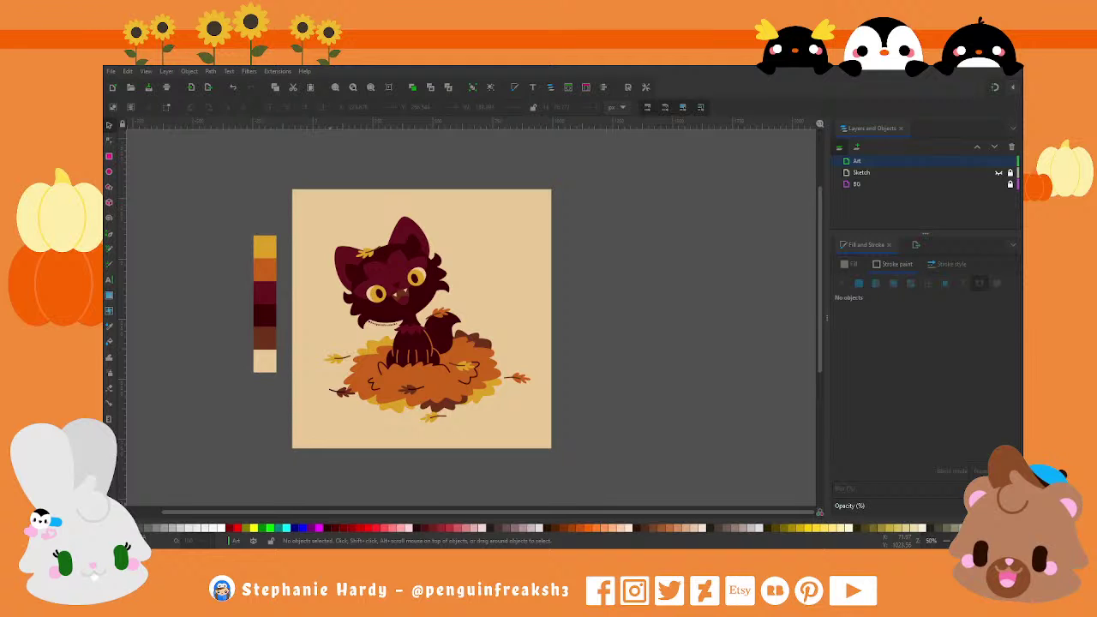
key("alt+Tab")
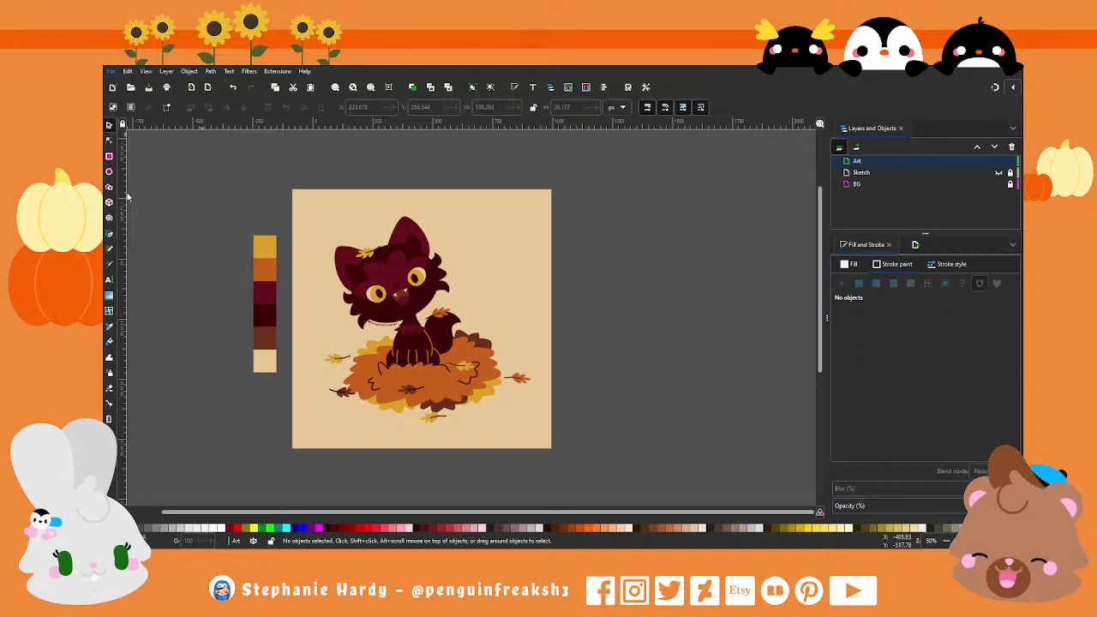
key("alt+Tab")
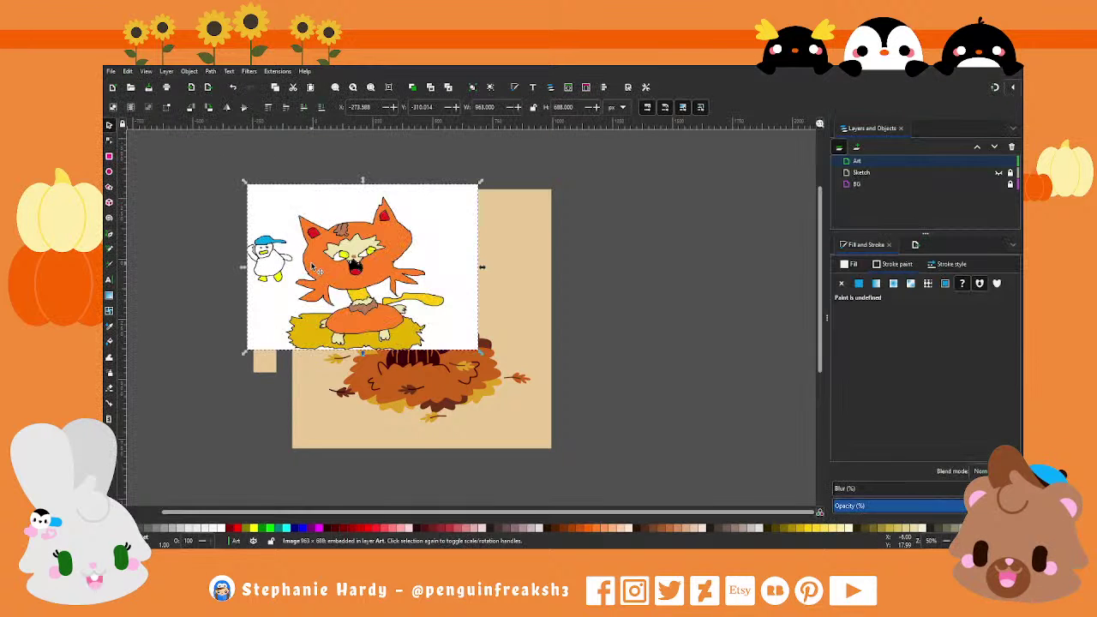
Step: Paste the old orange cat drawing right of the page, enlarged to about 1299 by 928
key("ctrl+v")
mouse_move(361, 267)
left_mouse_down()
mouse_move(444, 325)
mouse_move(712, 320)
left_mouse_up()
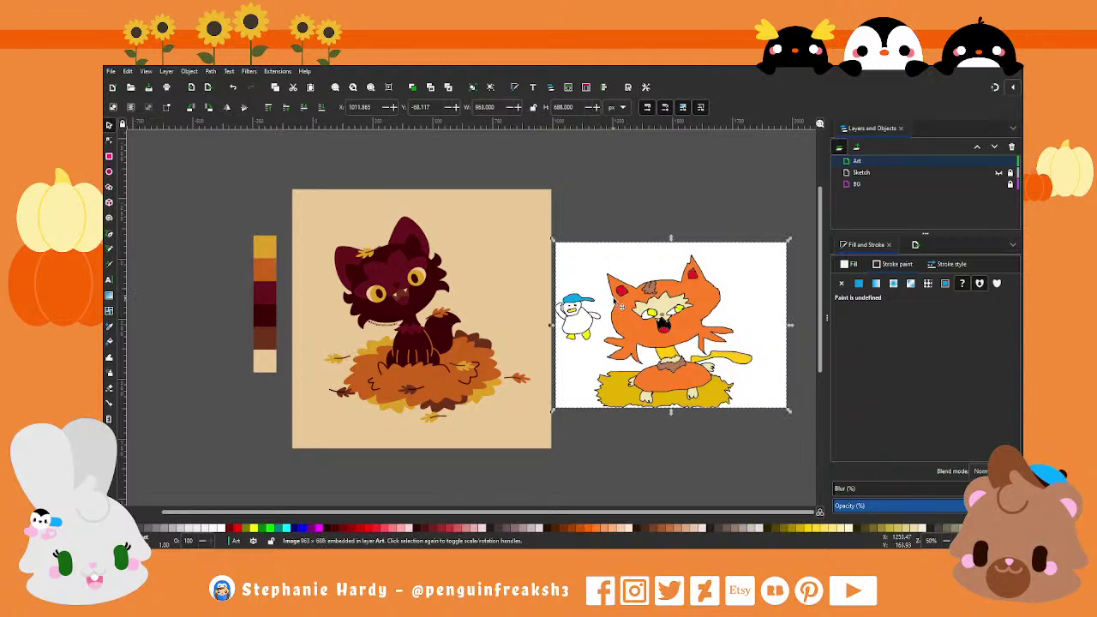
scroll(511, 339, "down", 1)
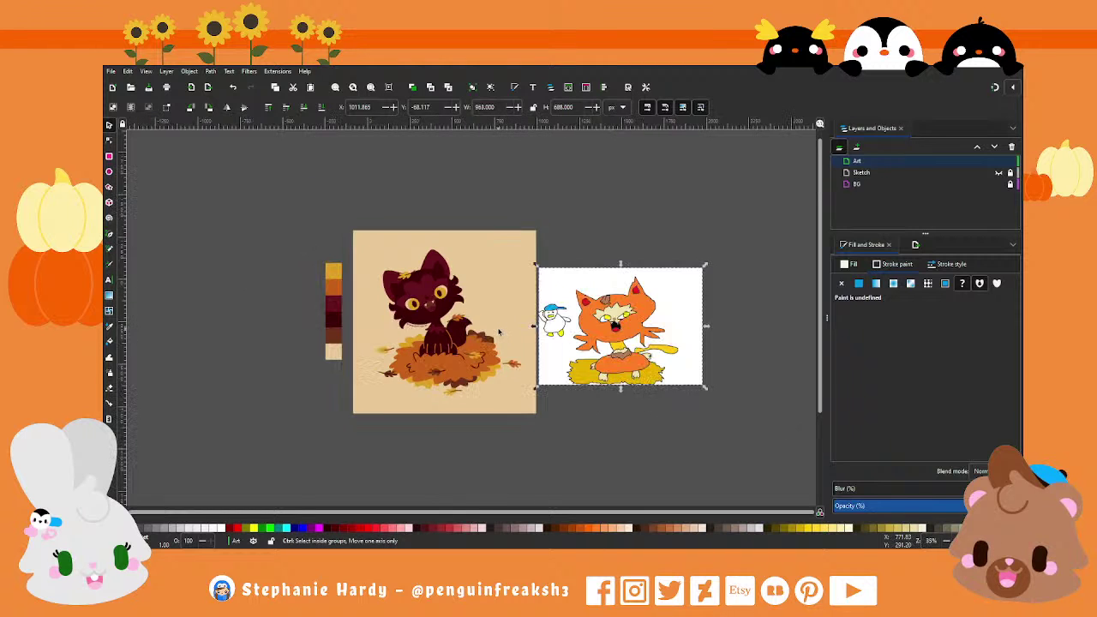
scroll(532, 352, "down", 1)
scroll(671, 370, "up", 1)
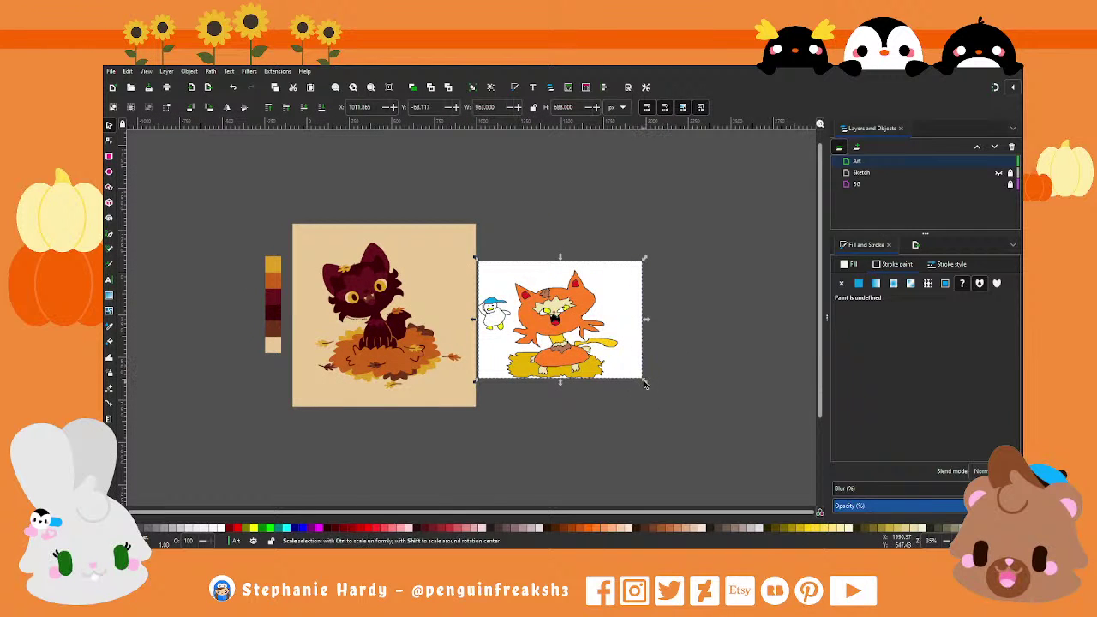
left_click_drag(643, 372, 699, 418)
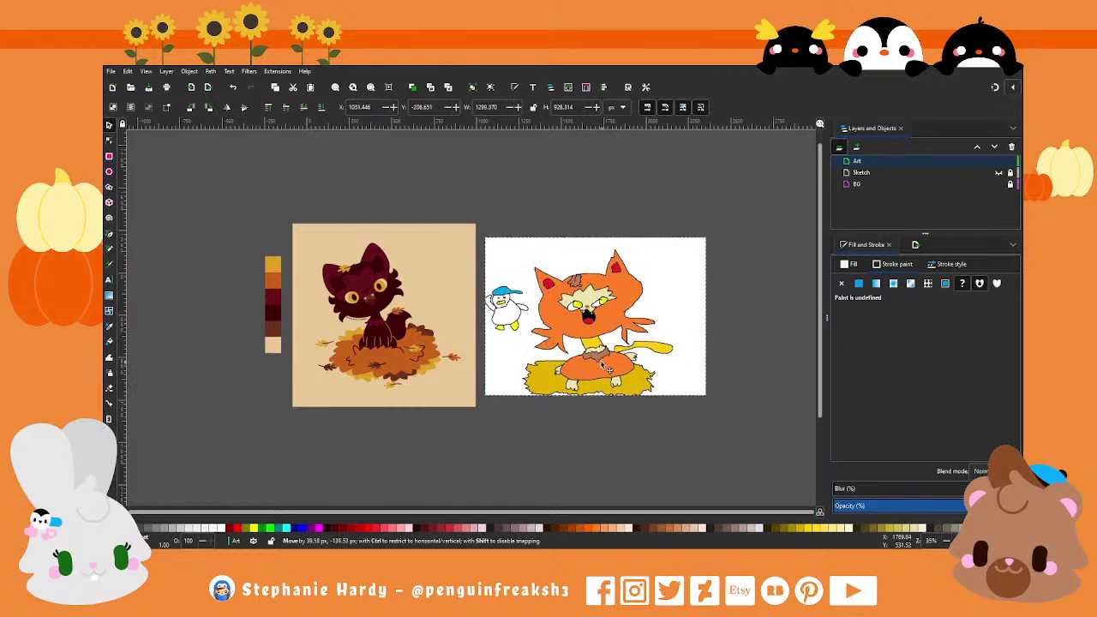
left_click_drag(606, 383, 607, 355)
key("Escape")
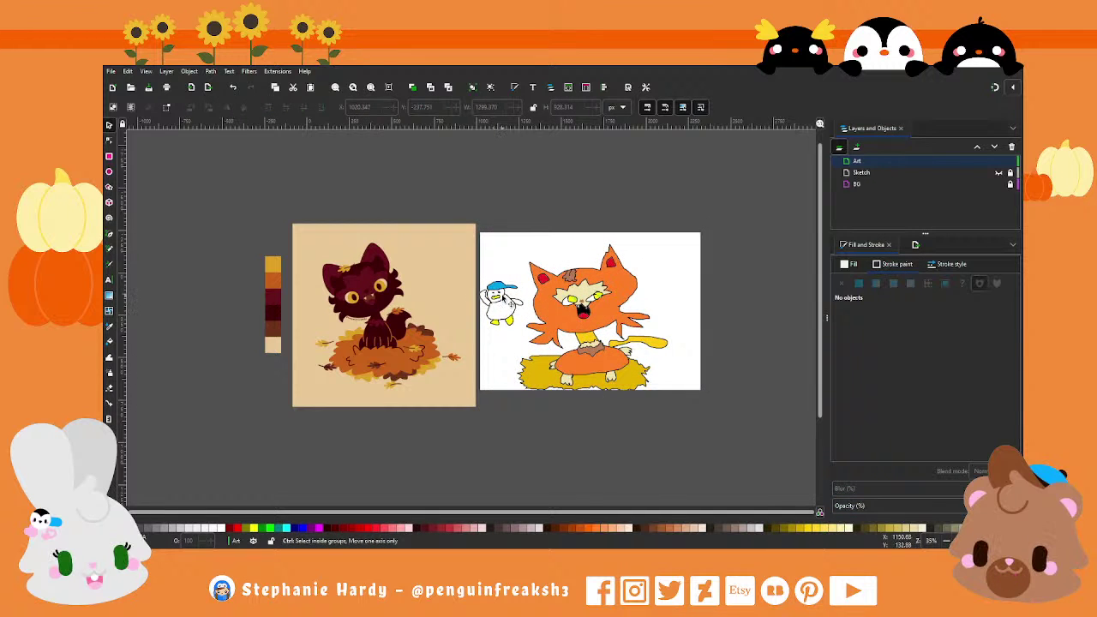
scroll(506, 306, "up", 4)
scroll(415, 314, "up", 1)
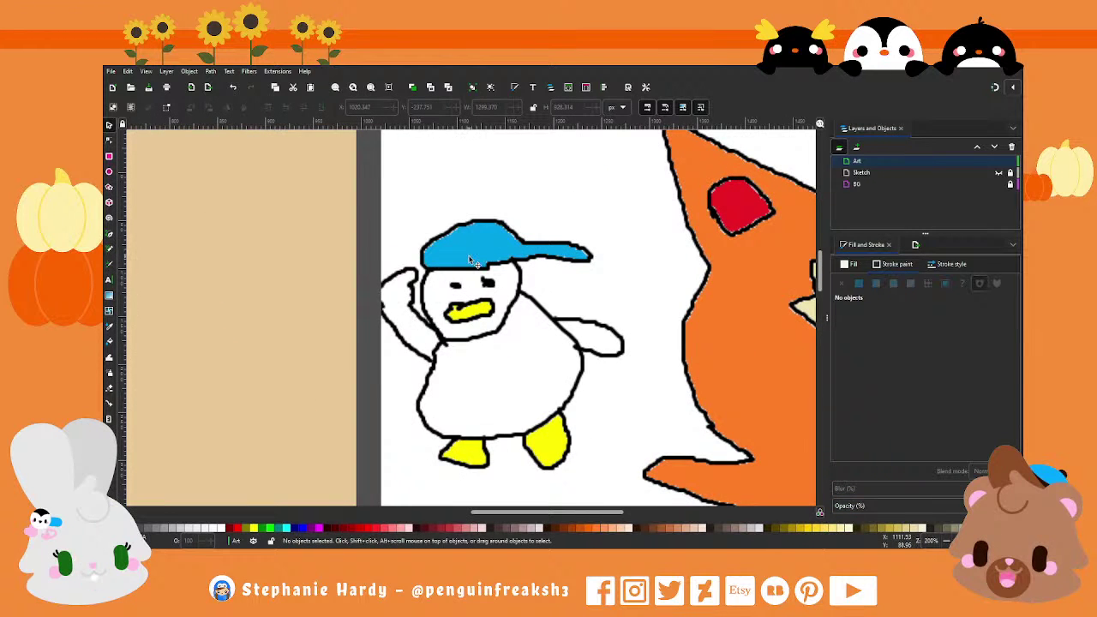
scroll(470, 255, "up", 1)
scroll(542, 343, "down", 1)
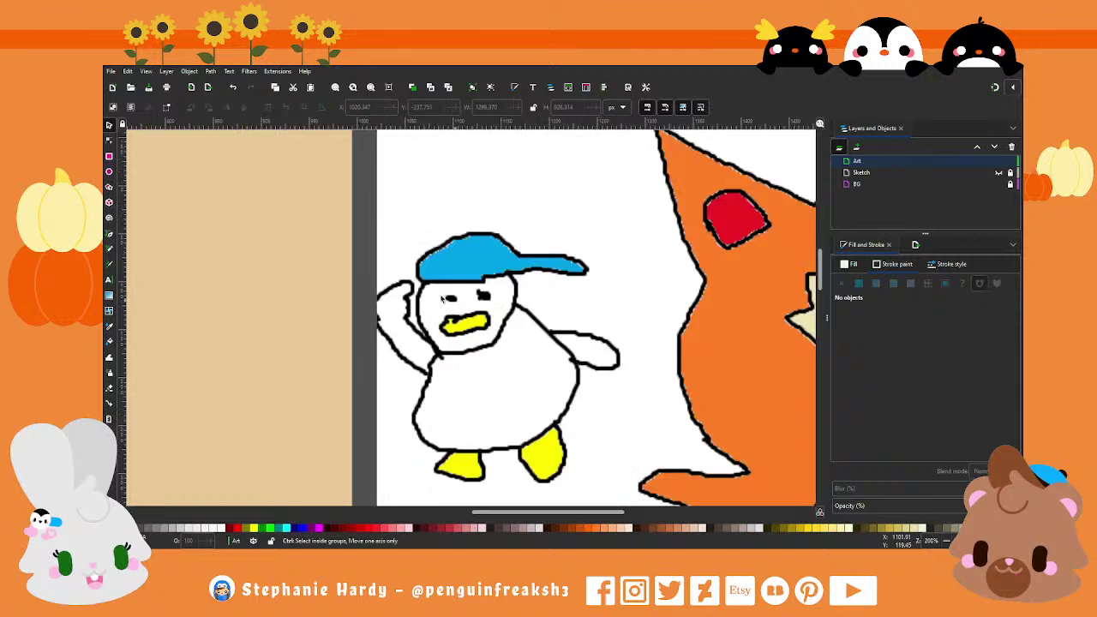
scroll(565, 334, "down", 2)
scroll(591, 324, "down", 1)
scroll(615, 313, "down", 1)
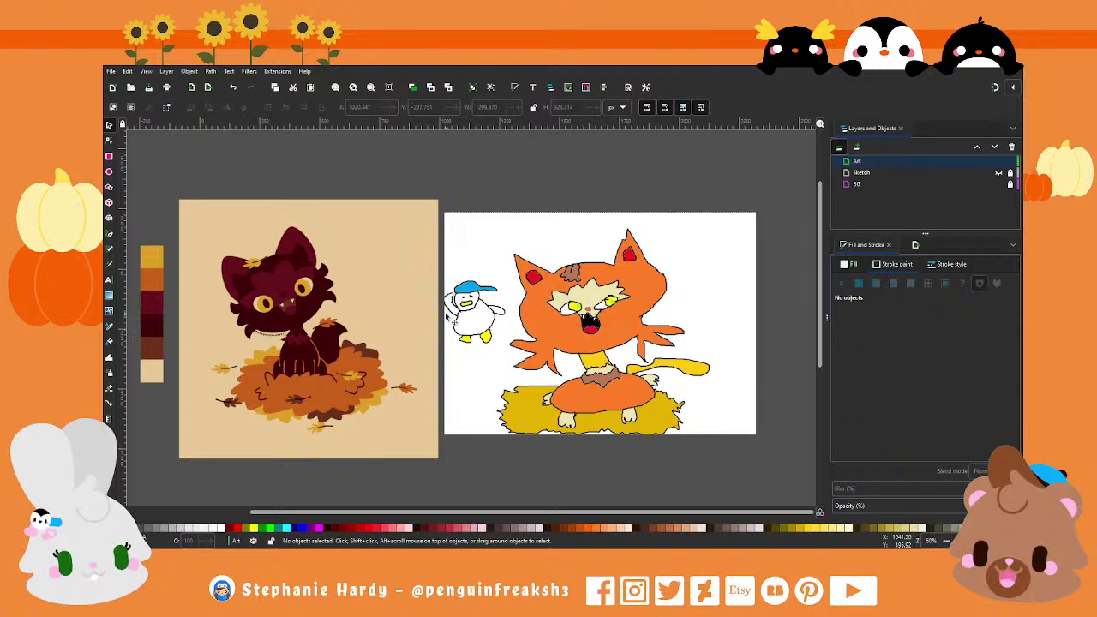
scroll(743, 352, "up", 1, "ctrl")
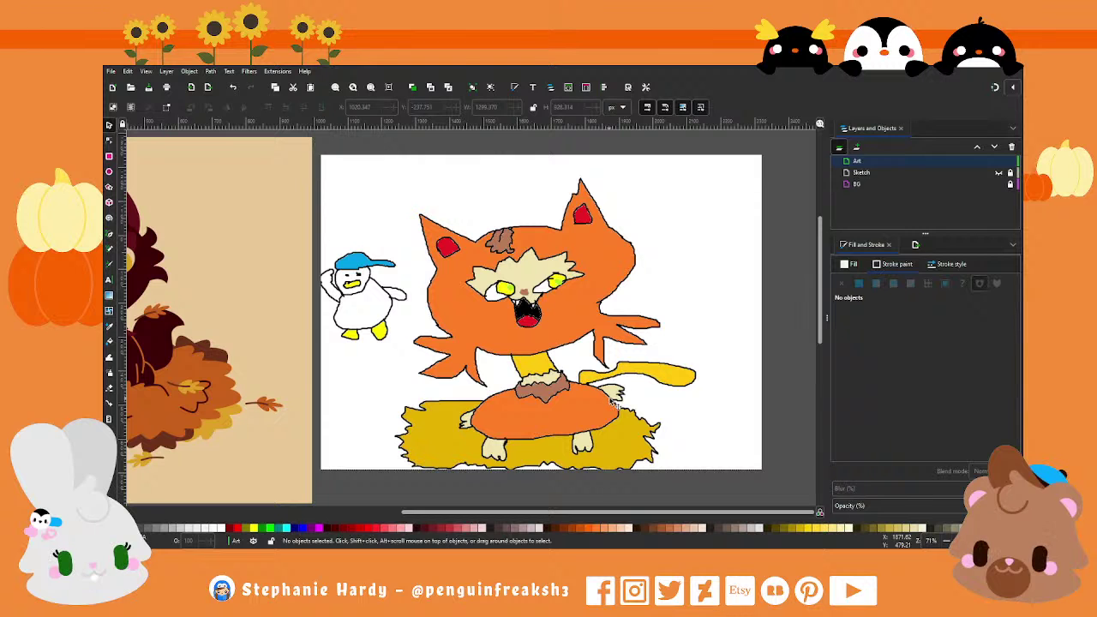
scroll(497, 292, "up", 1, "ctrl")
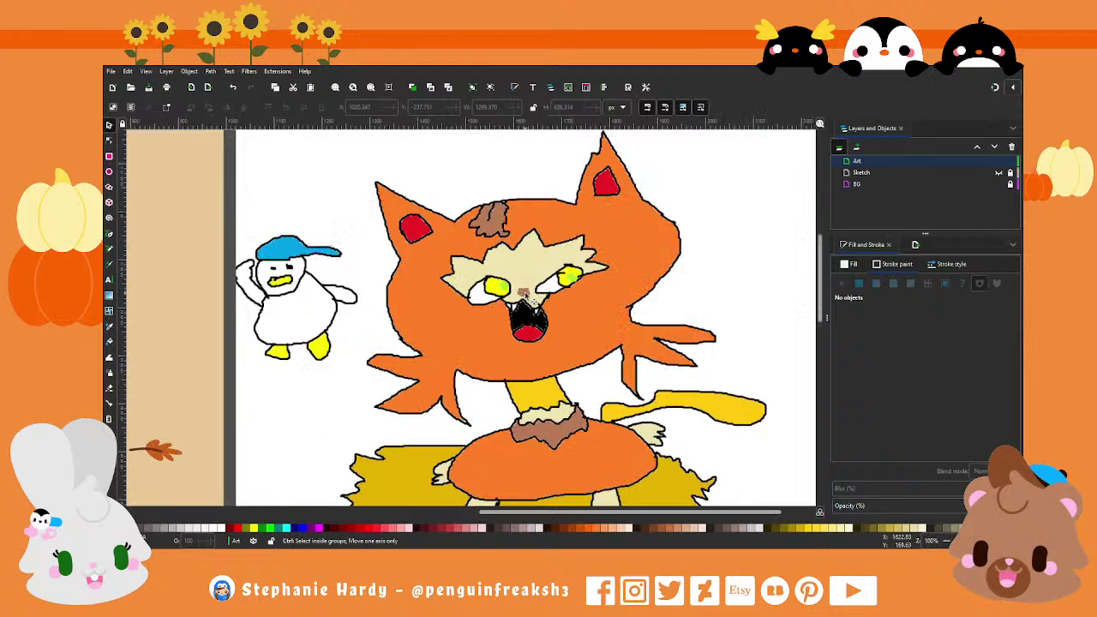
scroll(536, 293, "up", 2, "ctrl")
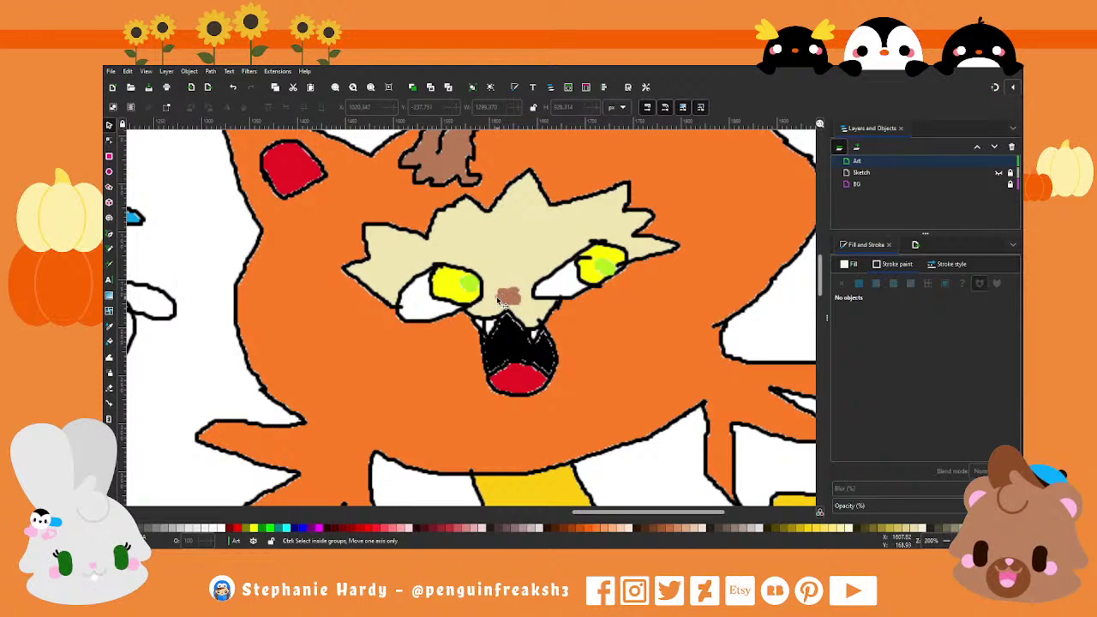
scroll(503, 301, "down", 1, "ctrl")
scroll(504, 300, "down", 2, "ctrl")
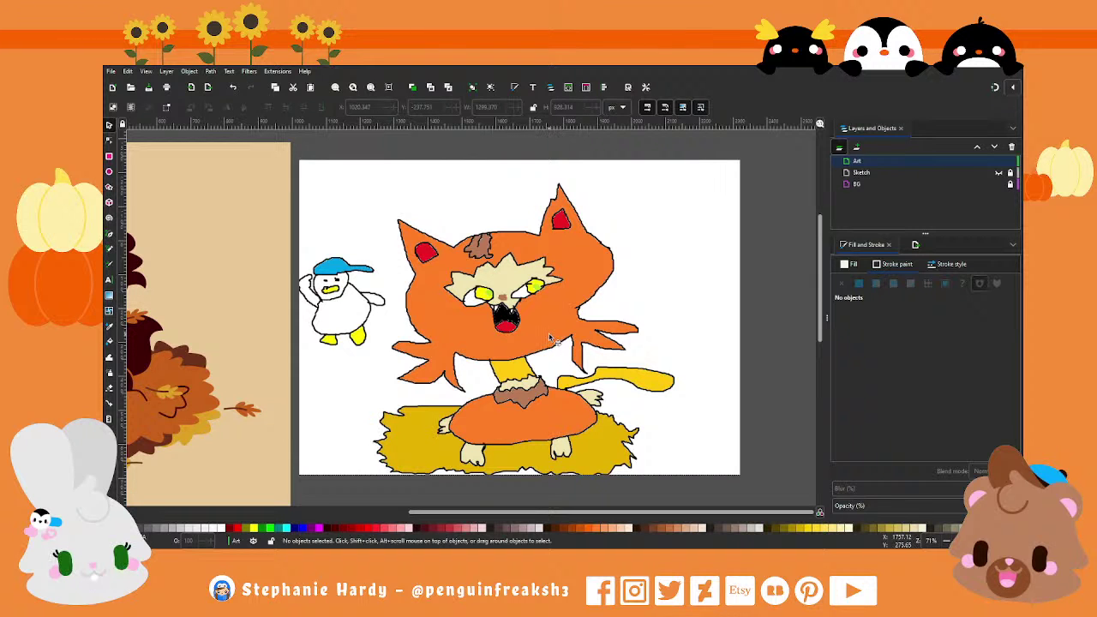
scroll(550, 337, "down", 1)
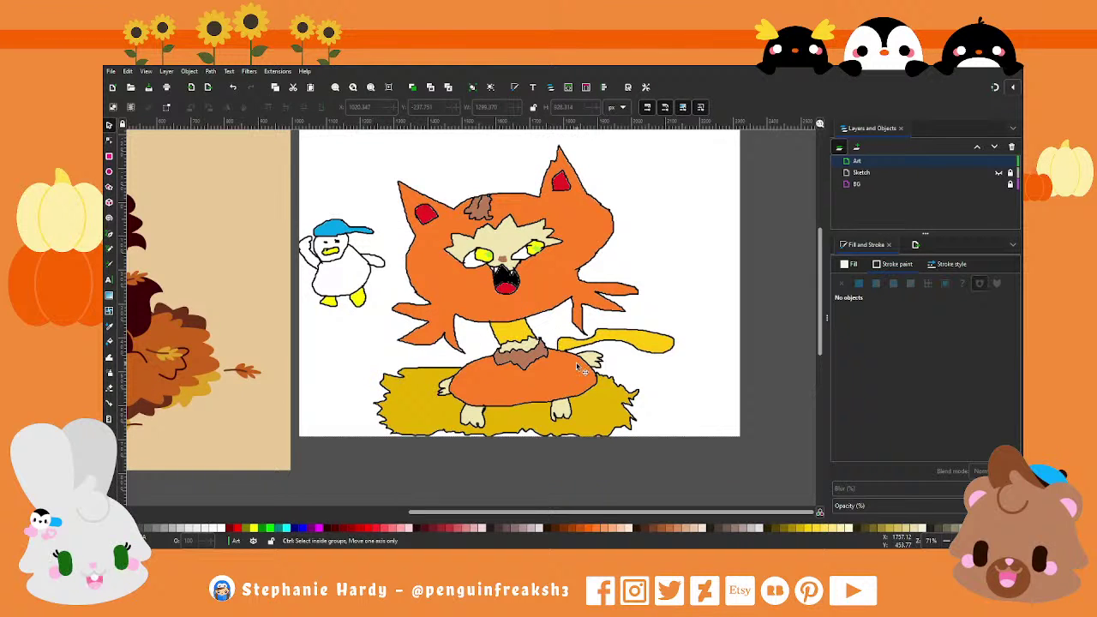
scroll(547, 416, "up", 1)
scroll(517, 403, "up", 1)
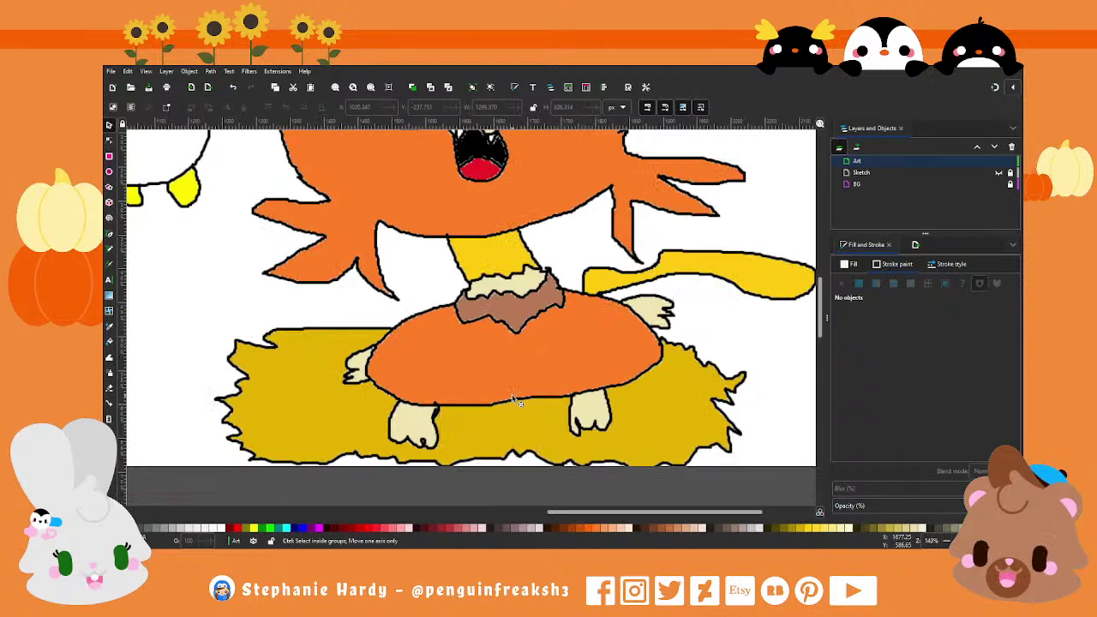
scroll(525, 368, "up", 1)
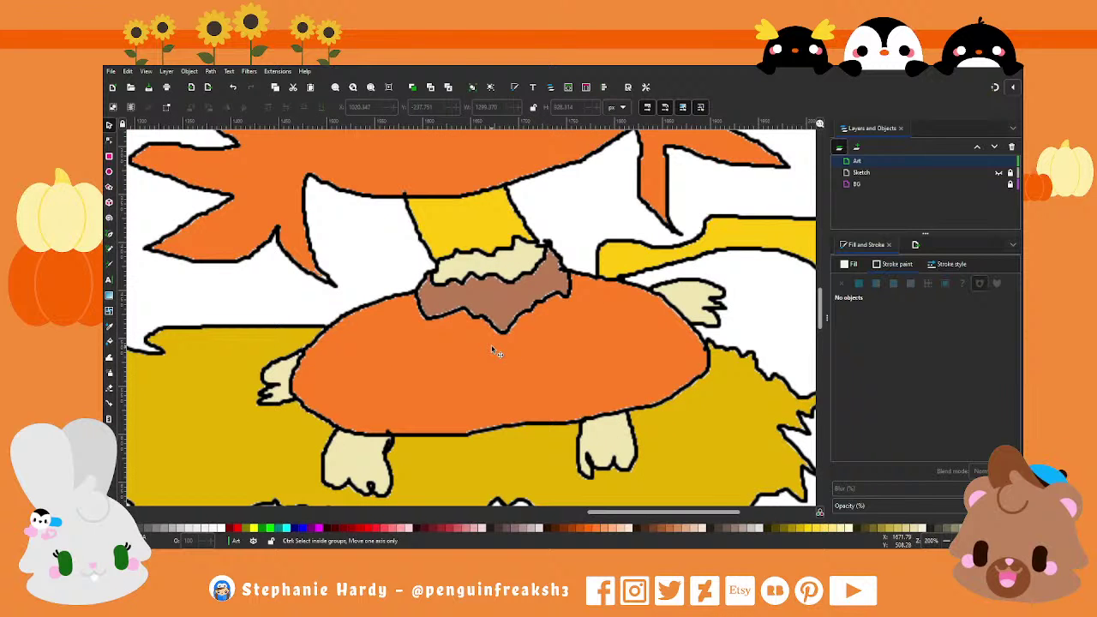
scroll(496, 349, "up", 1)
scroll(496, 350, "down", 1)
scroll(437, 380, "down", 2)
scroll(513, 394, "down", 1)
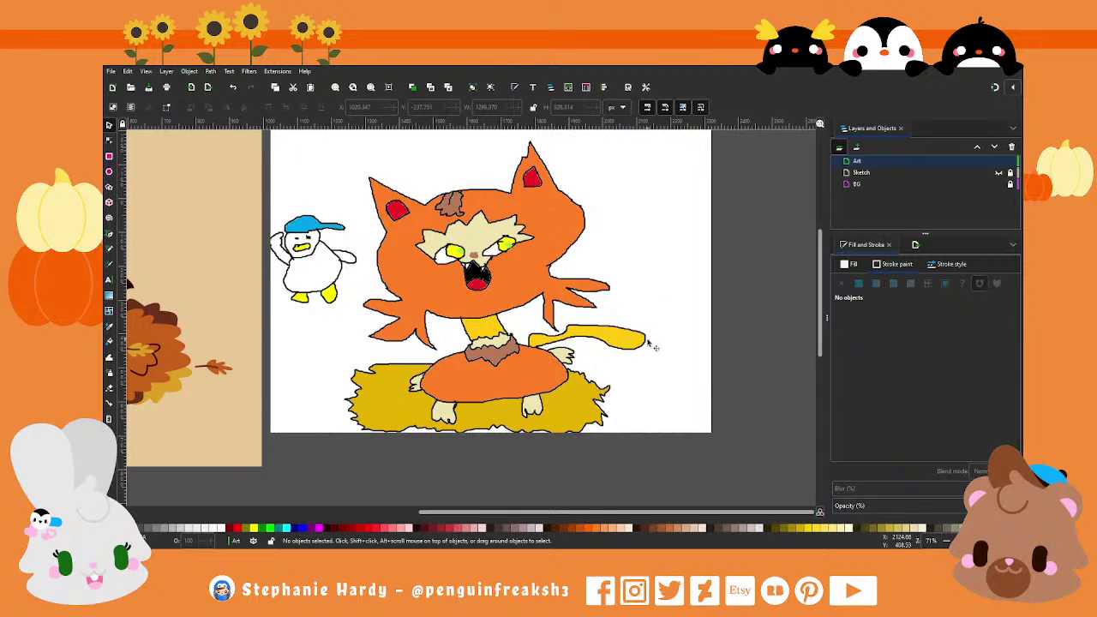
scroll(657, 345, "up", 1)
scroll(657, 345, "up", 1)
scroll(657, 346, "down", 2)
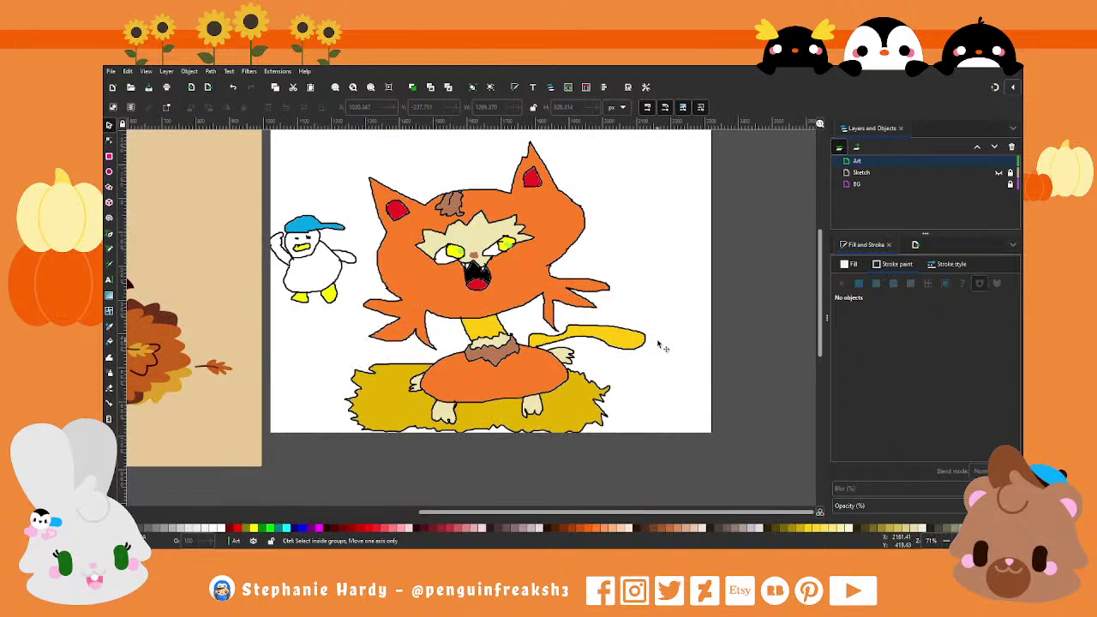
scroll(655, 345, "up", 3)
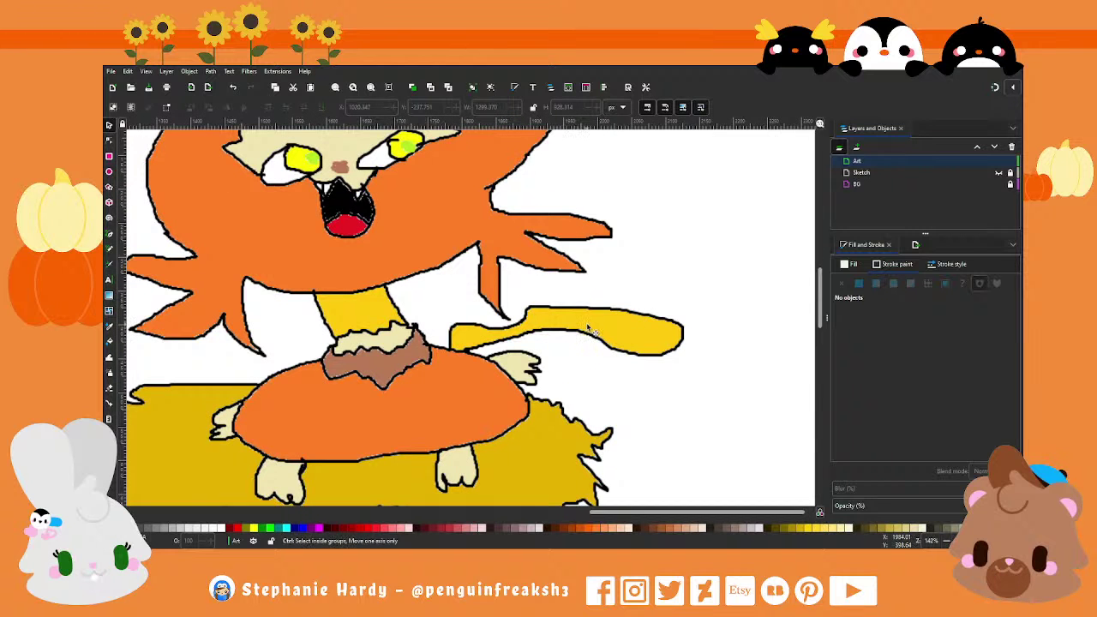
scroll(588, 326, "up", 1)
scroll(586, 326, "down", 2)
scroll(586, 326, "down", 1)
scroll(608, 323, "down", 1)
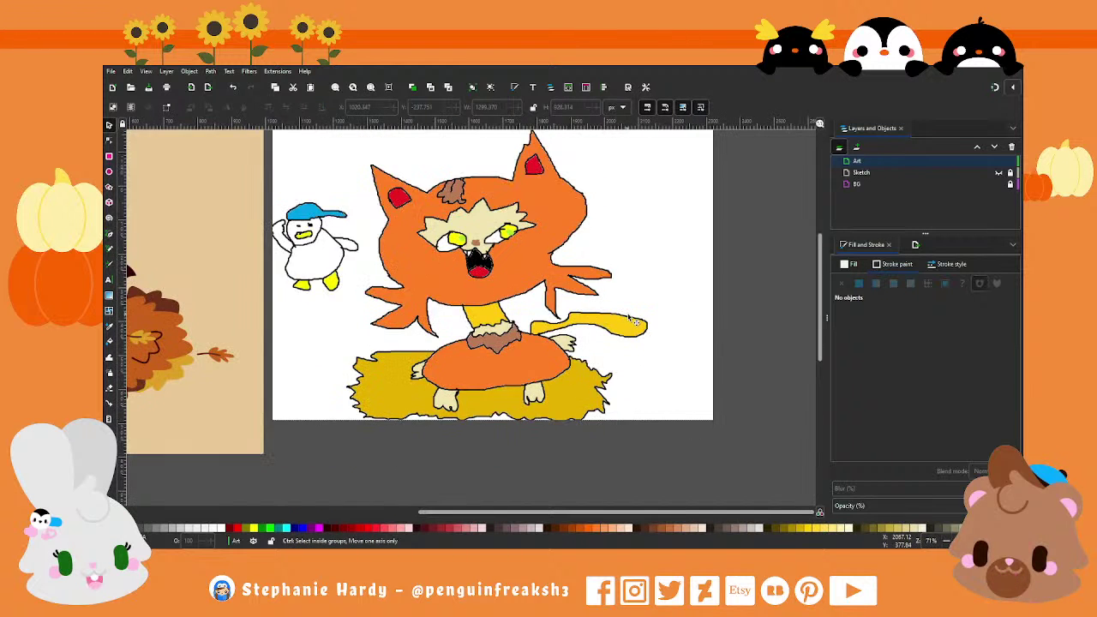
scroll(632, 321, "down", 1)
scroll(632, 320, "down", 1)
scroll(463, 317, "up", 1)
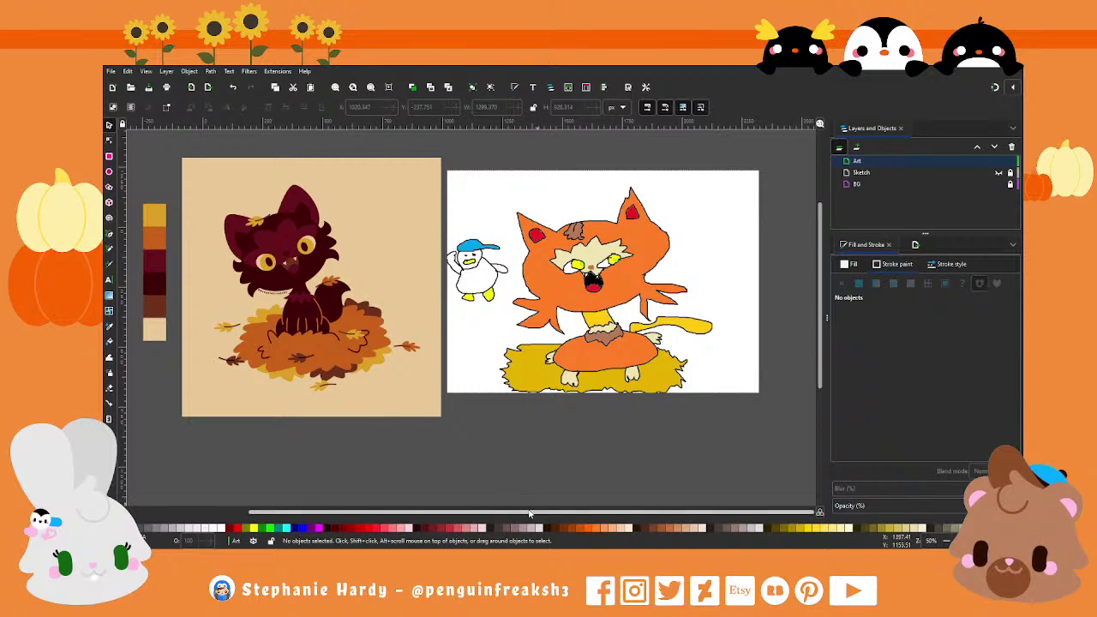
Step: Adjust the view and save the document as Fall_fun_with_sprigatito.svg
left_click_drag(529, 512, 521, 511)
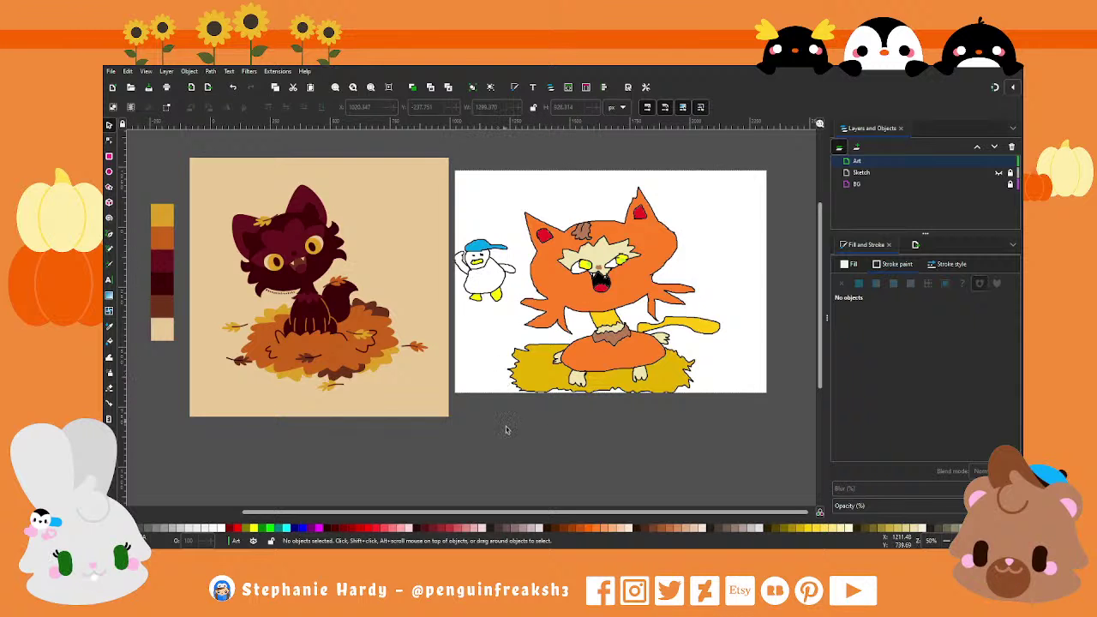
scroll(508, 447, "up", 1)
left_click_drag(500, 512, 494, 512)
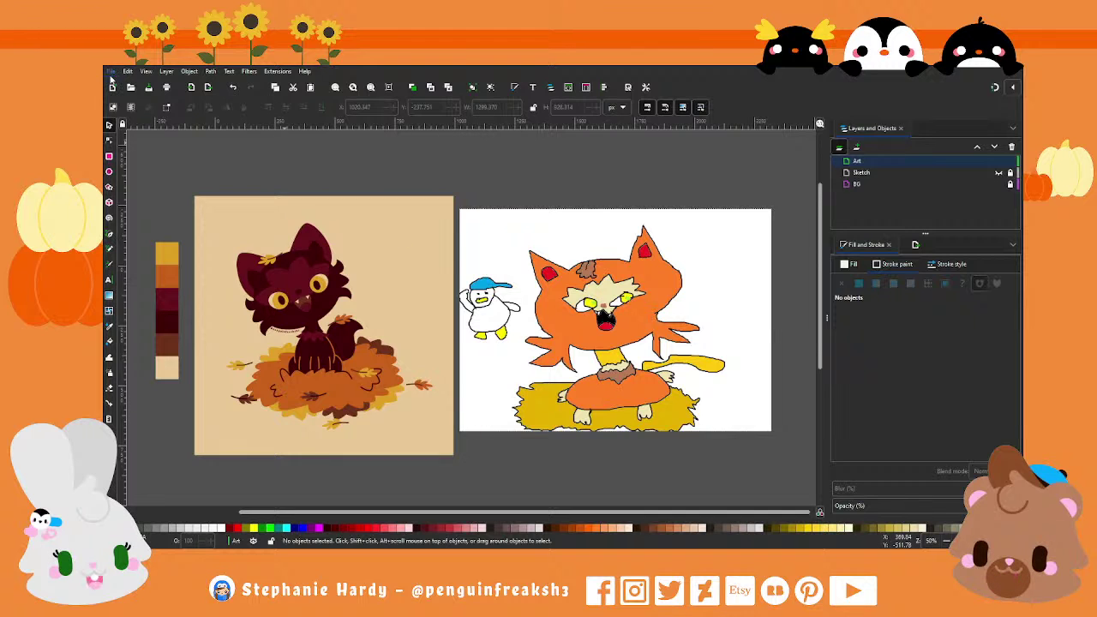
key("ctrl+s")
left_click_drag(535, 512, 541, 512)
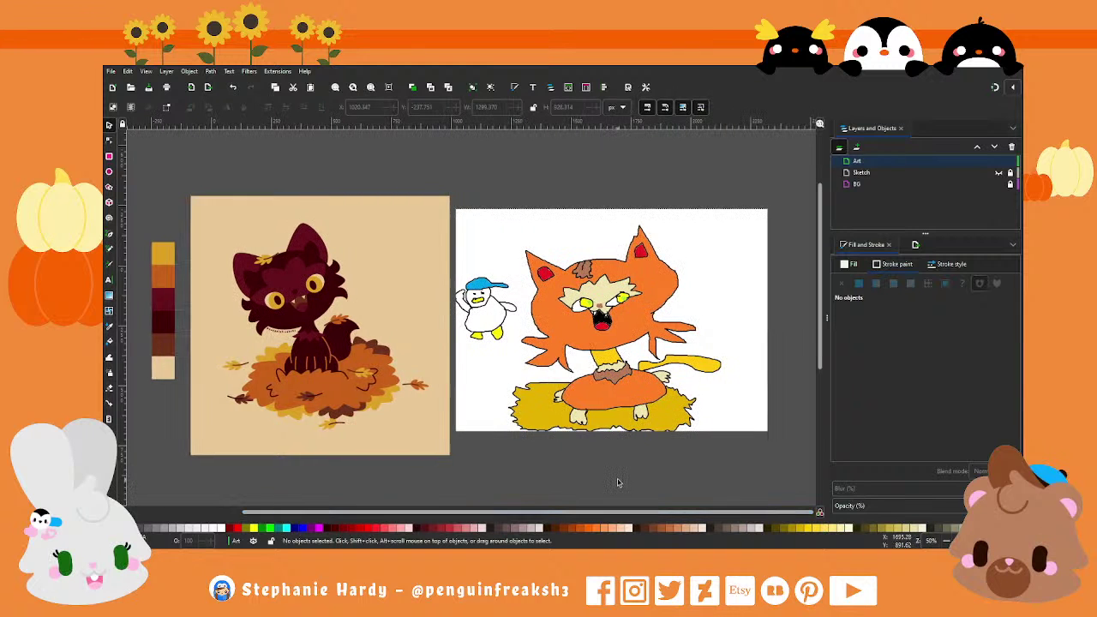